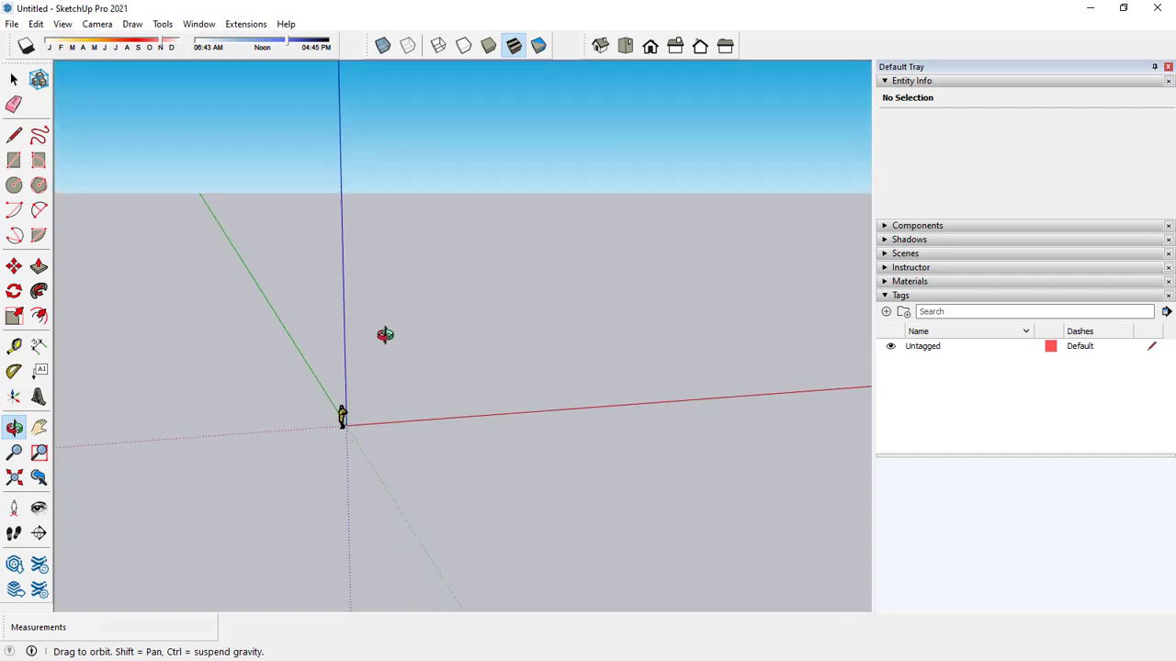
Import the AutoCAD drawing FOR 3D from the desktop as the floor plan and dismiss the import results.
key(space)
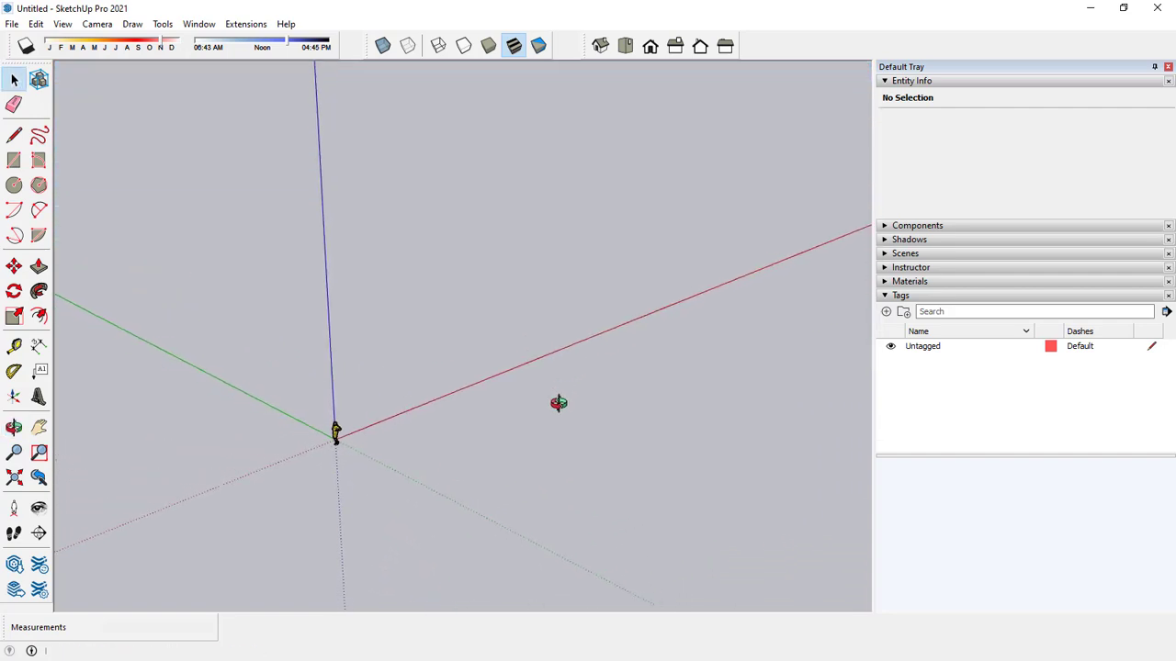
shift+middle_drag(562, 379, 523, 387)
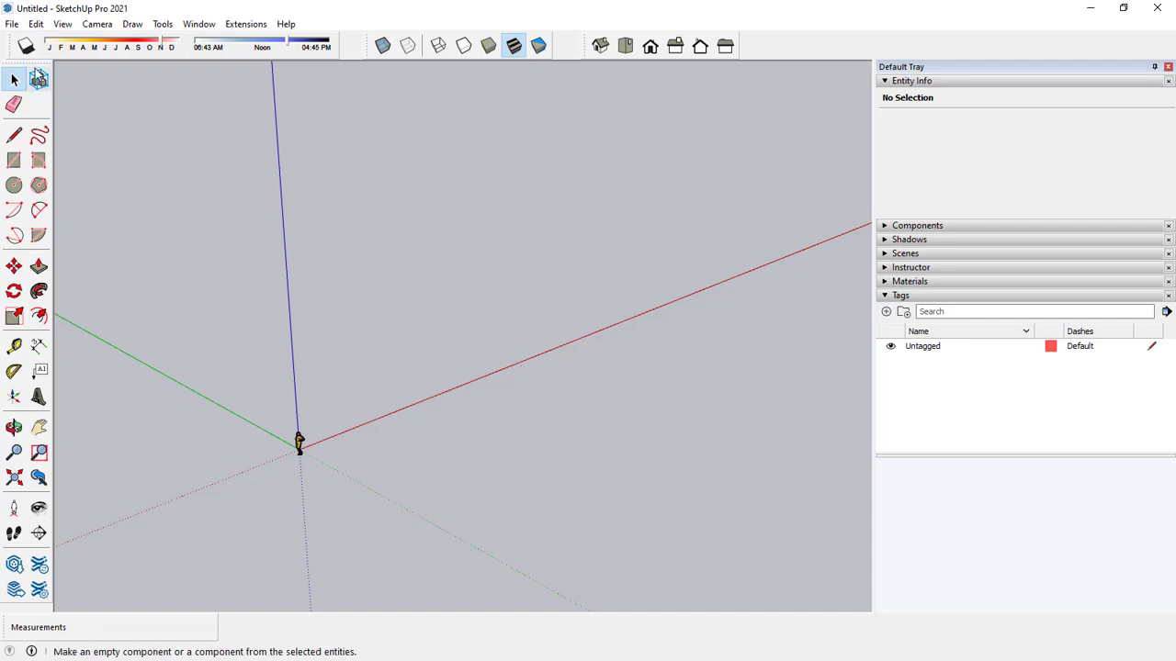
click(12, 24)
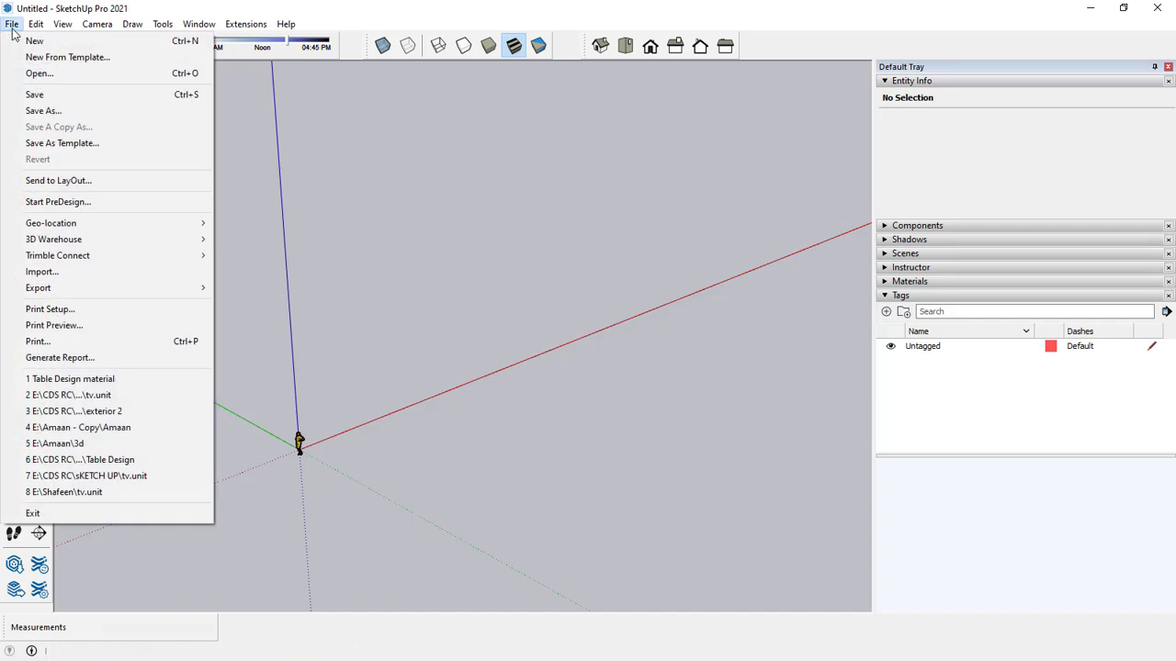
click(60, 274)
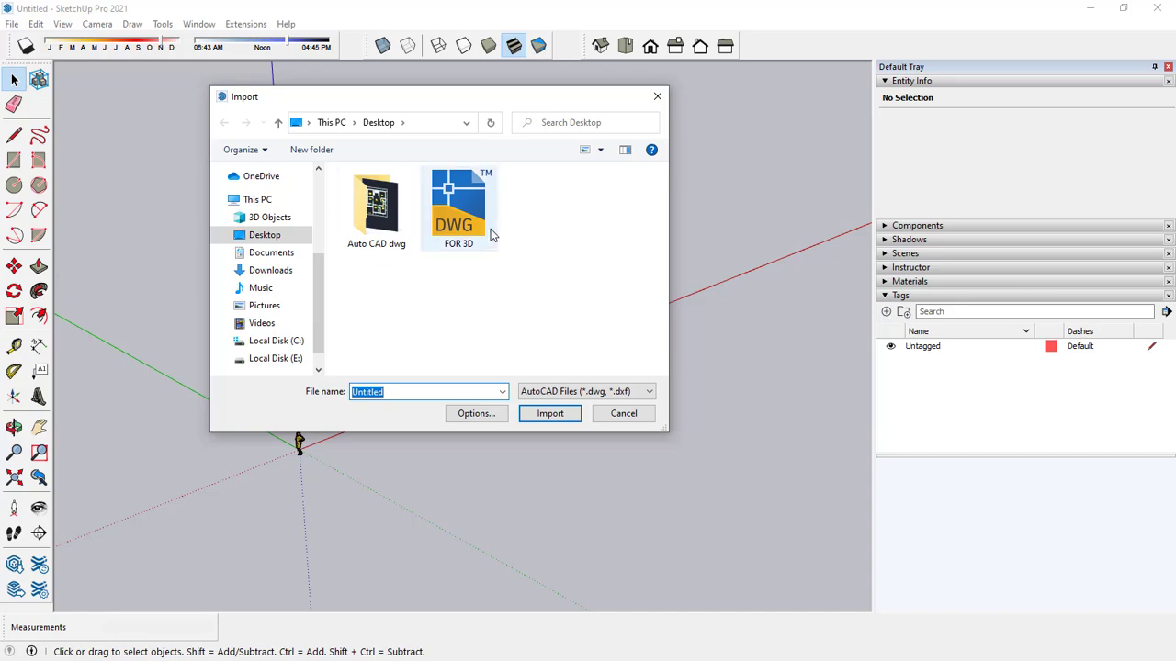
click(475, 226)
click(547, 415)
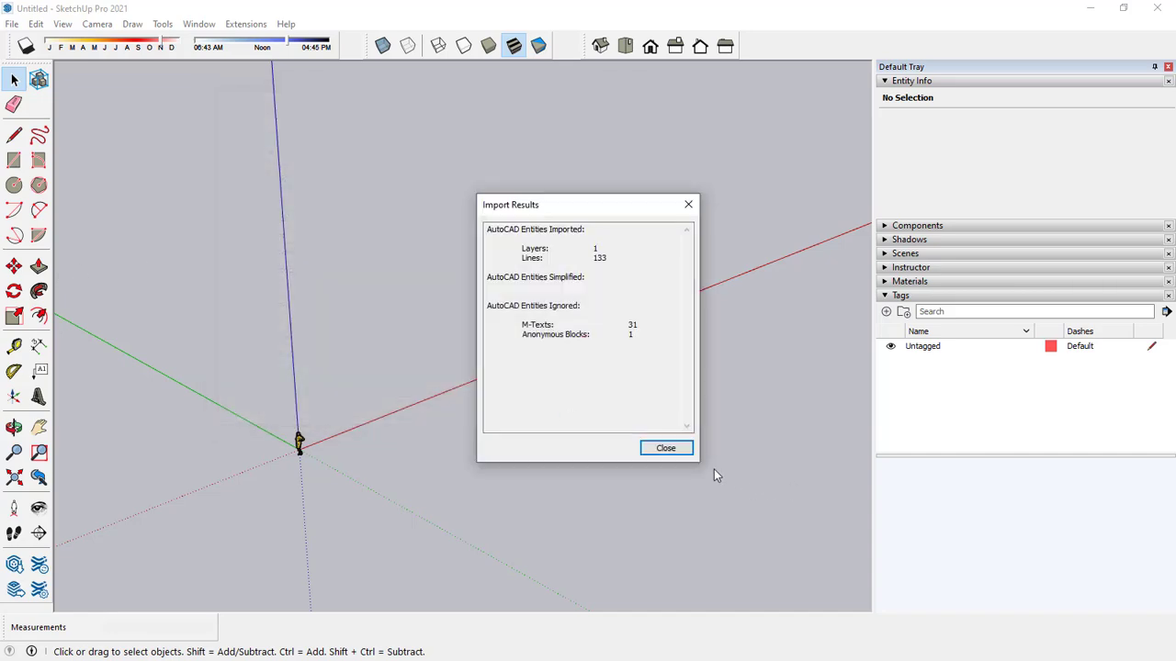
click(665, 448)
mouse_move(649, 430)
middle_down()
mouse_move(622, 462)
mouse_move(632, 424)
mouse_move(689, 364)
mouse_move(630, 412)
mouse_move(634, 436)
middle_up()
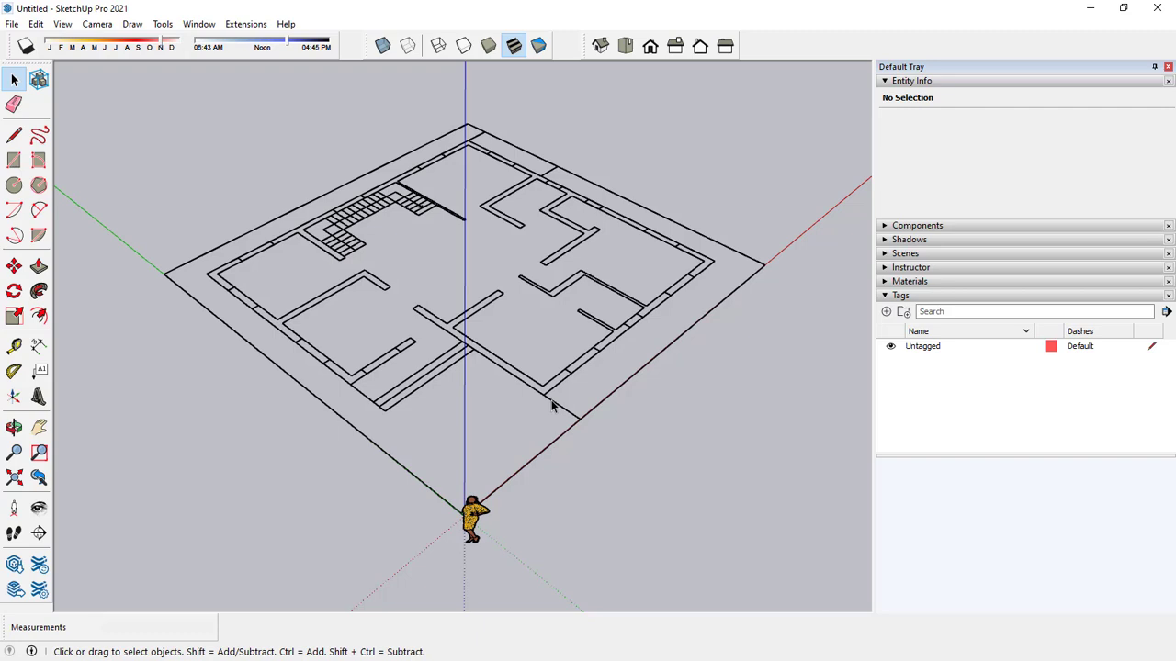
Open the imported floor plan for editing and trace the 9" end edge of an interior wall to create the wall faces.
double_click(552, 407)
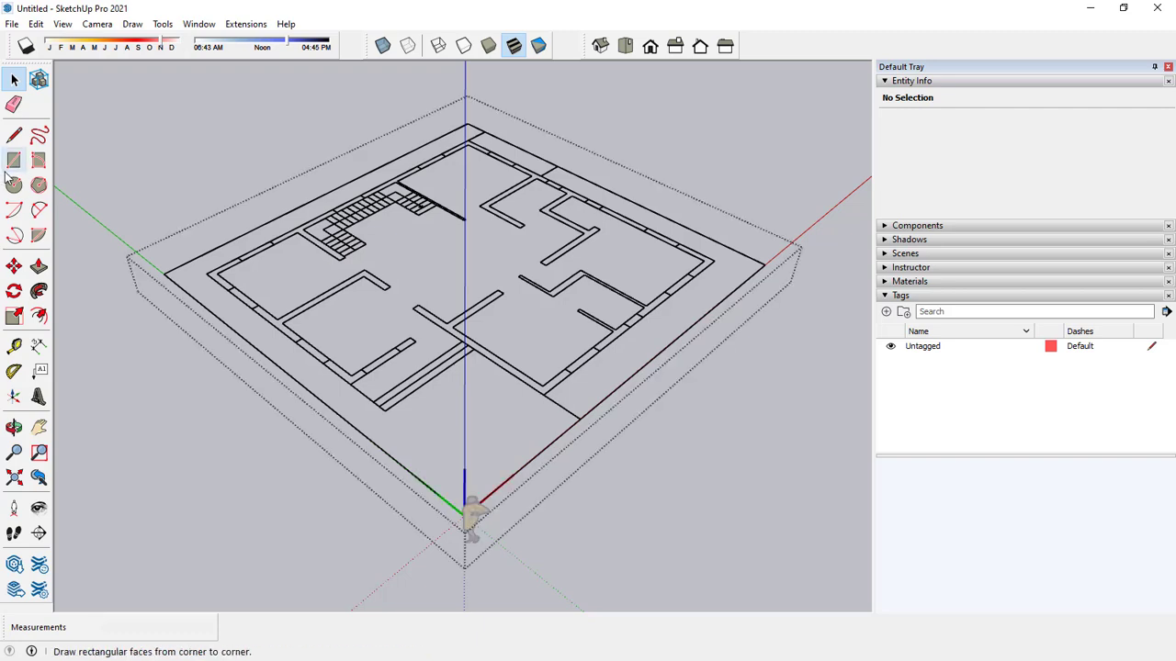
click(14, 136)
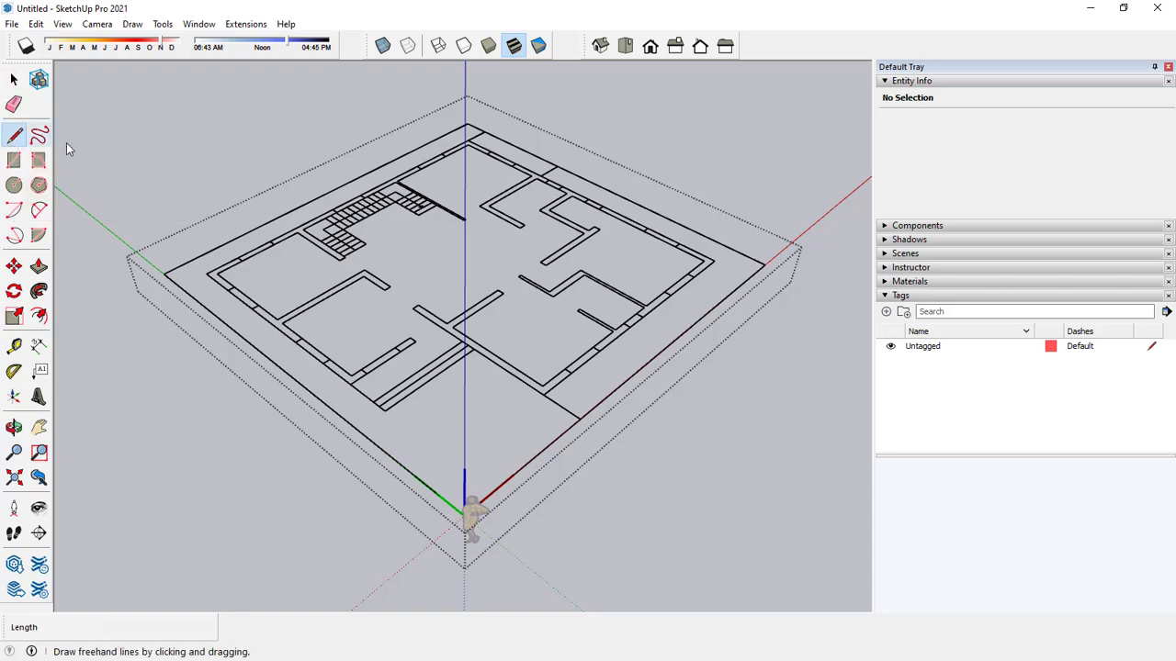
scroll(396, 298, up, 5)
click(379, 270)
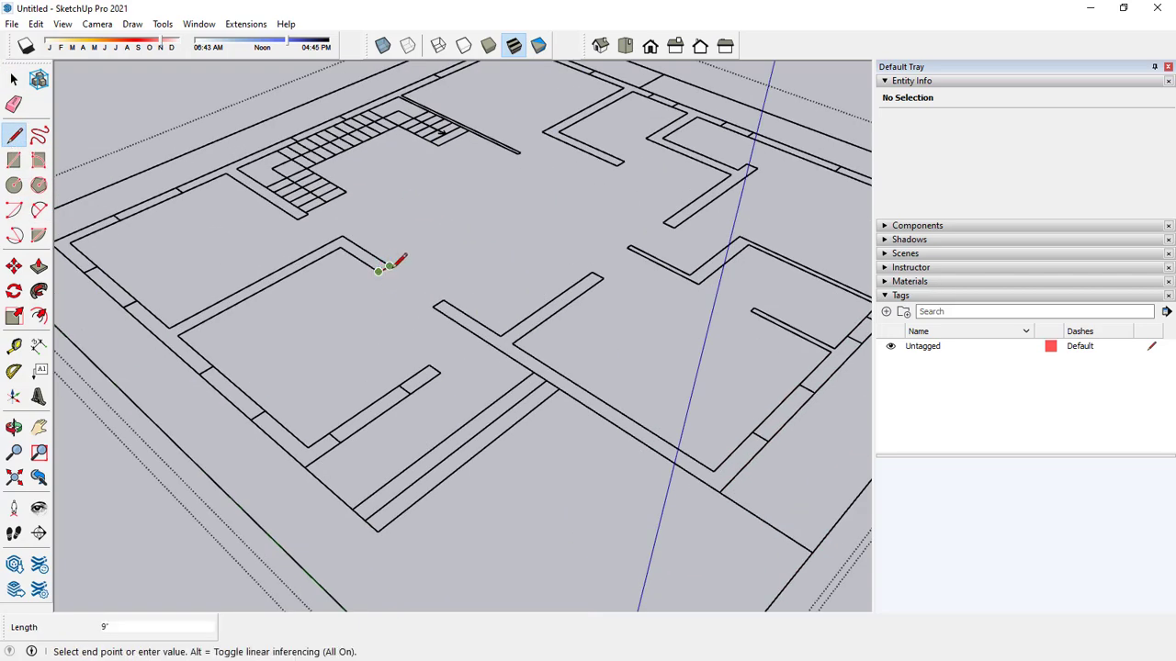
click(389, 266)
key(space)
scroll(445, 289, down, 3)
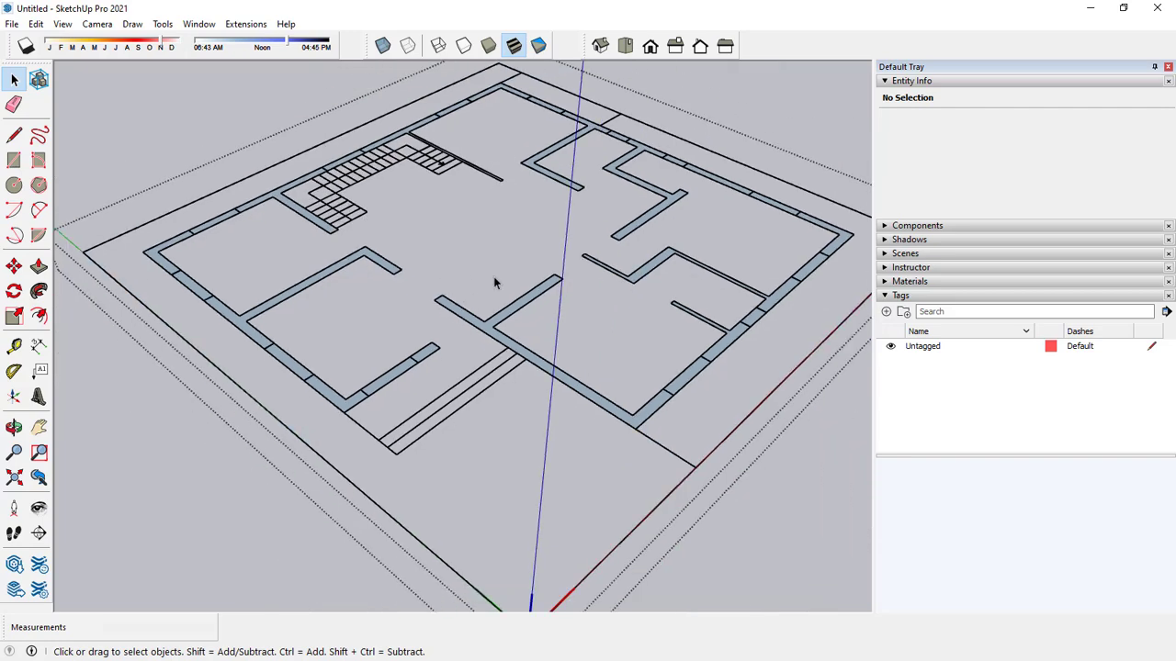
middle_drag(483, 231, 463, 354)
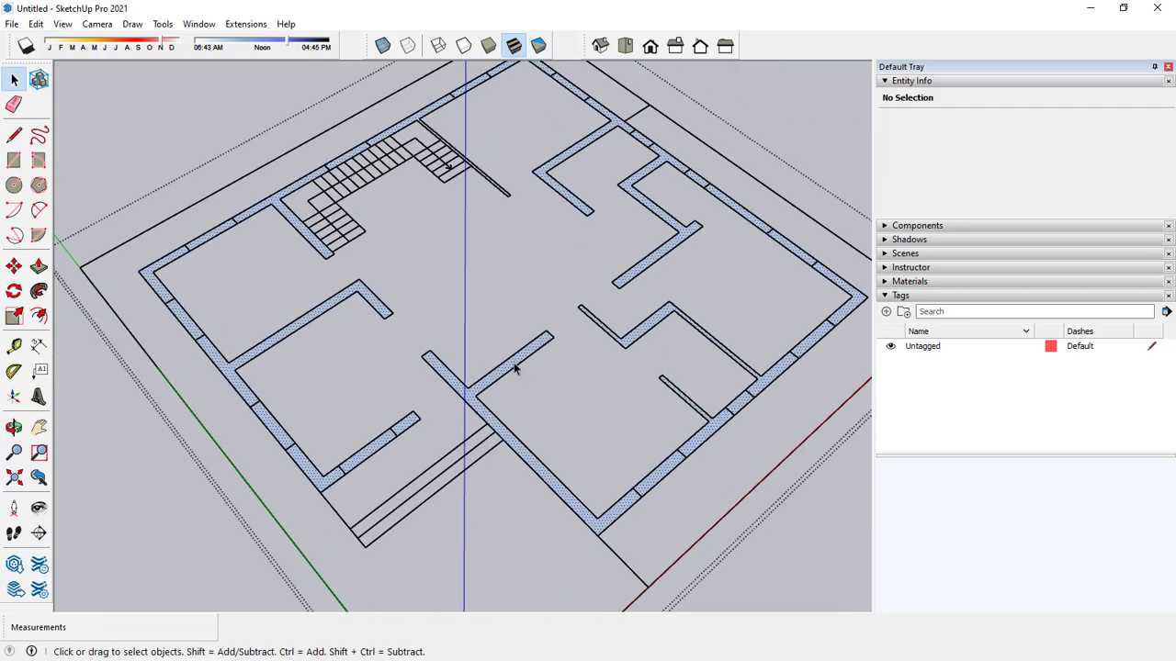
click(541, 399)
click(40, 268)
scroll(367, 435, up, 3)
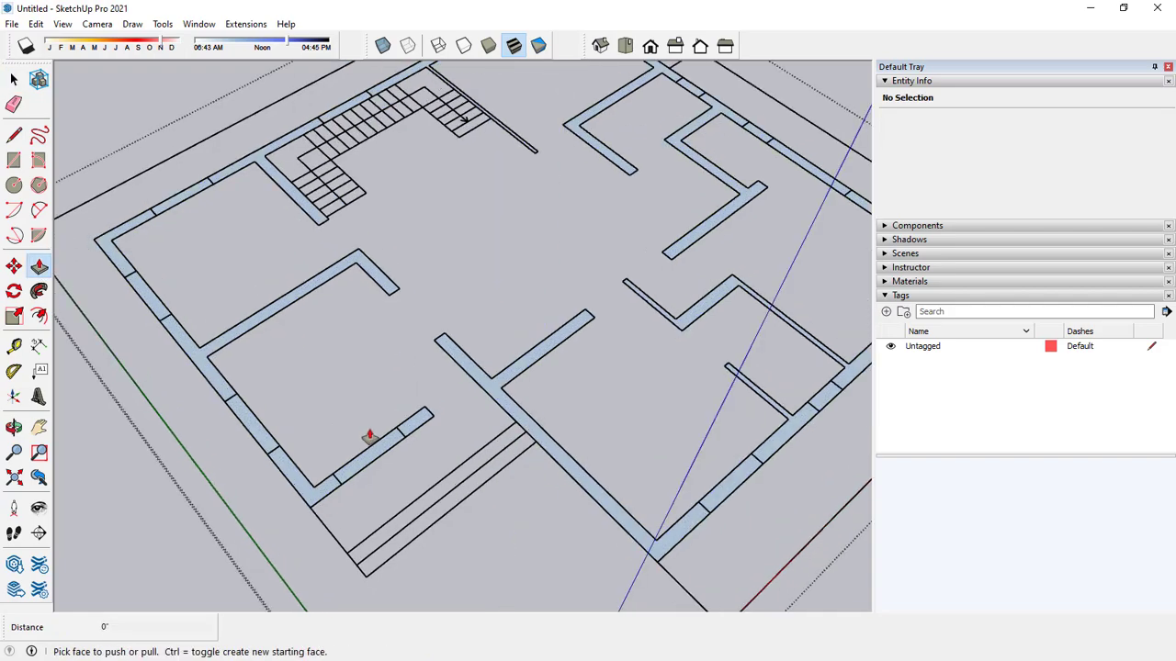
click(410, 431)
middle_drag(410, 382, 388, 294)
key(space)
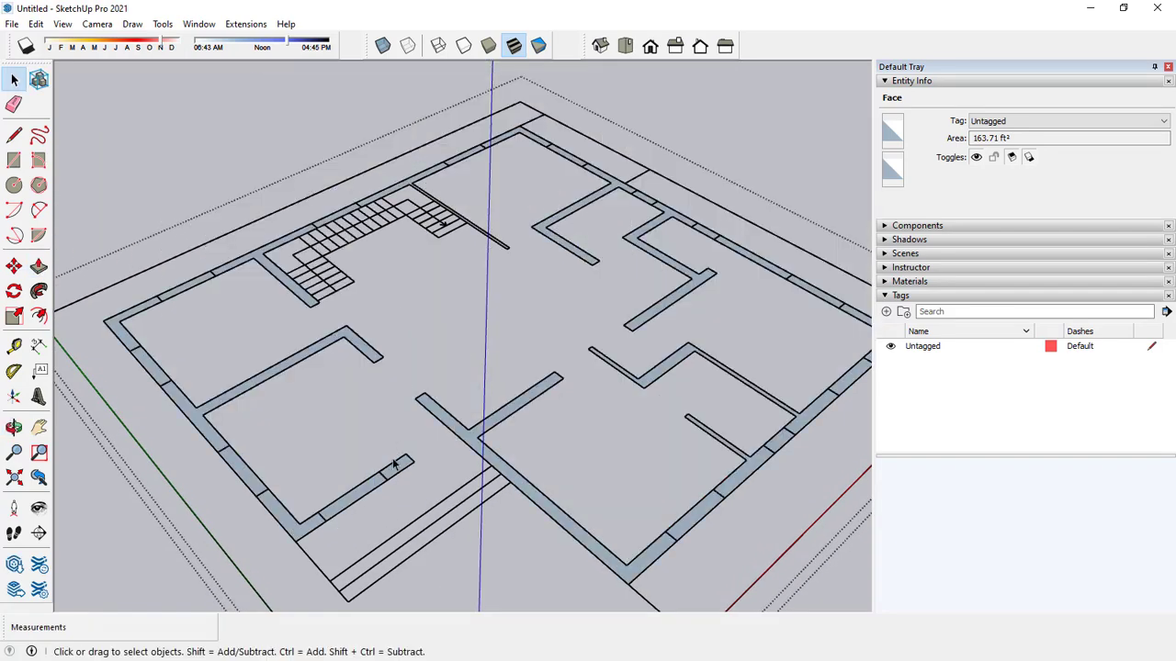
Draw rectangles over the 4' by 9" opening in the front wall and the nearest opening in the adjoining side wall.
middle_drag(375, 428, 377, 349)
click(13, 161)
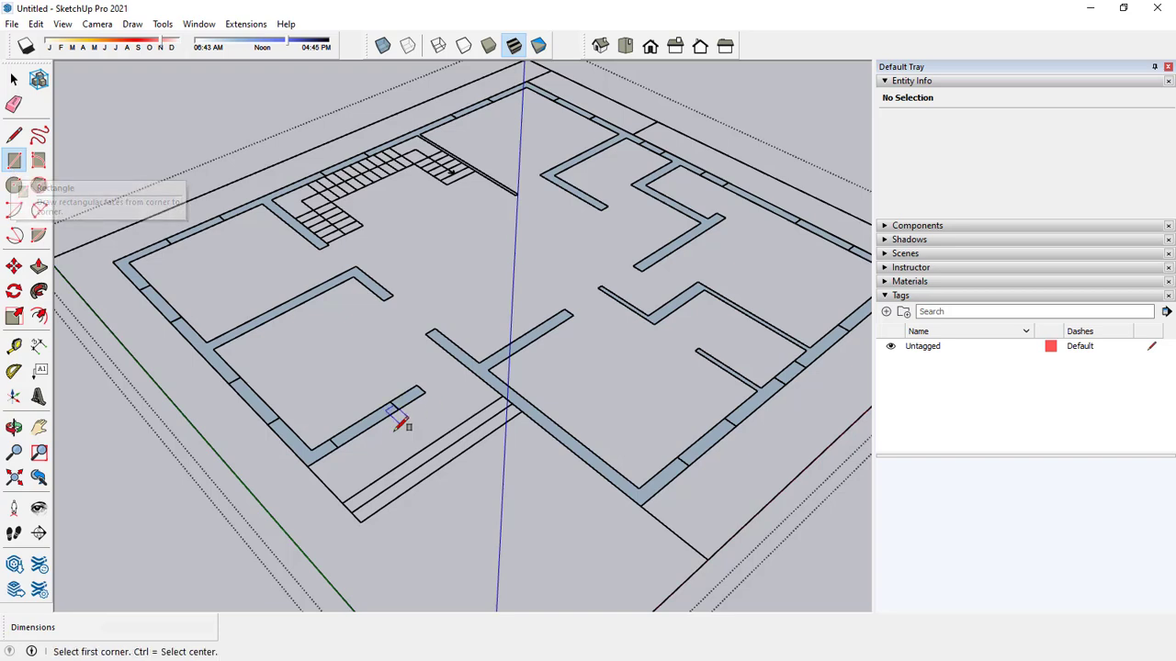
scroll(324, 430, up, 3)
click(326, 432)
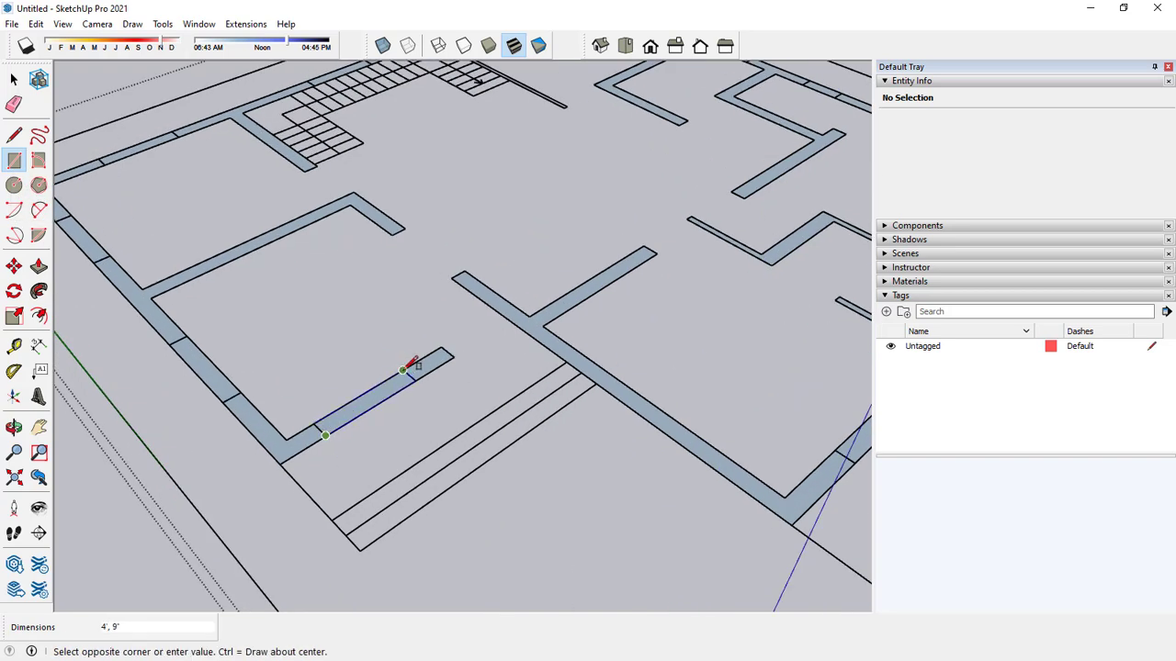
click(412, 363)
click(241, 392)
click(170, 344)
Draw 4' by 9" rectangles over the side wall's second opening and the first opening around the corner, before the staircase.
shift+middle_drag(224, 331, 494, 391)
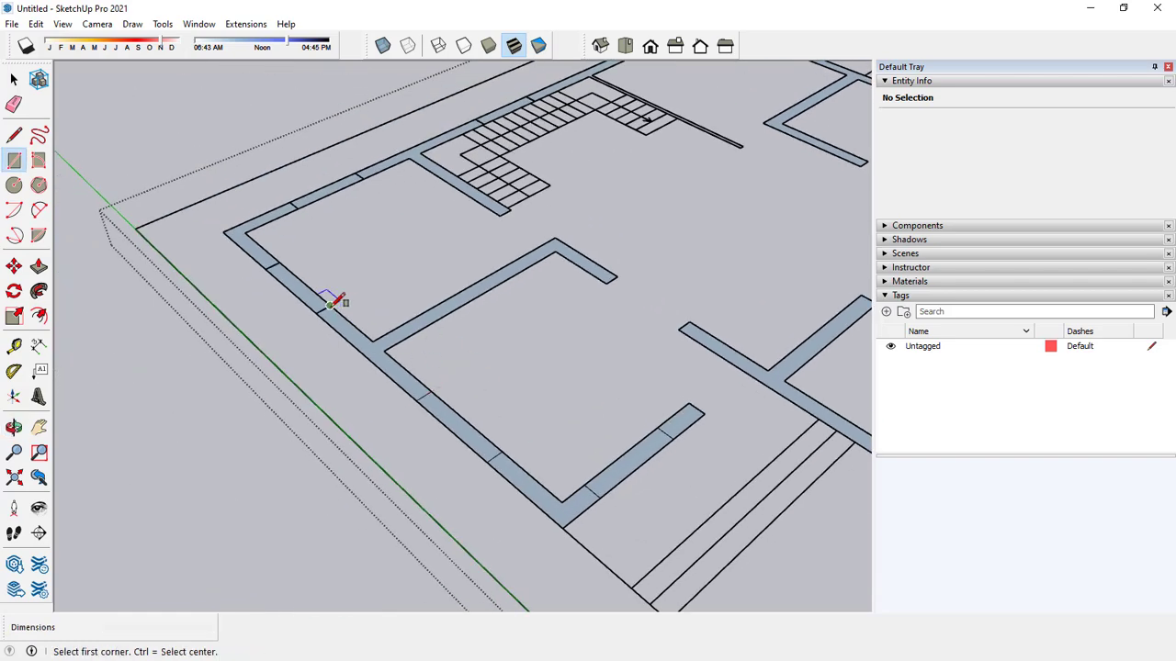
click(332, 304)
key(Escape)
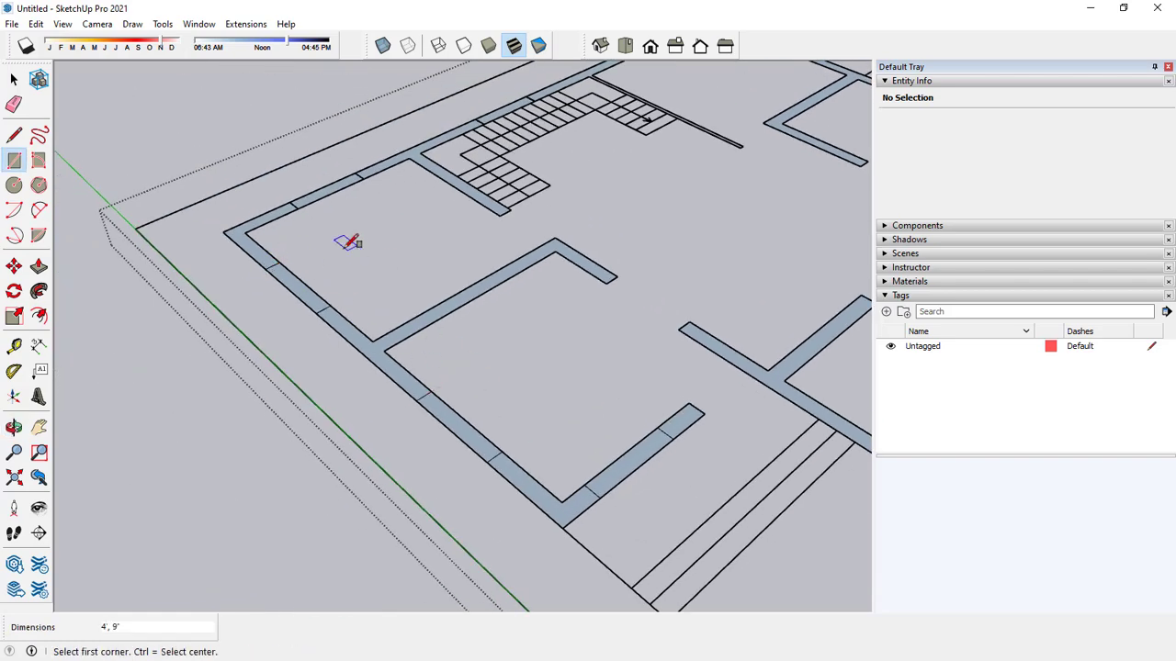
shift+middle_drag(380, 259, 294, 346)
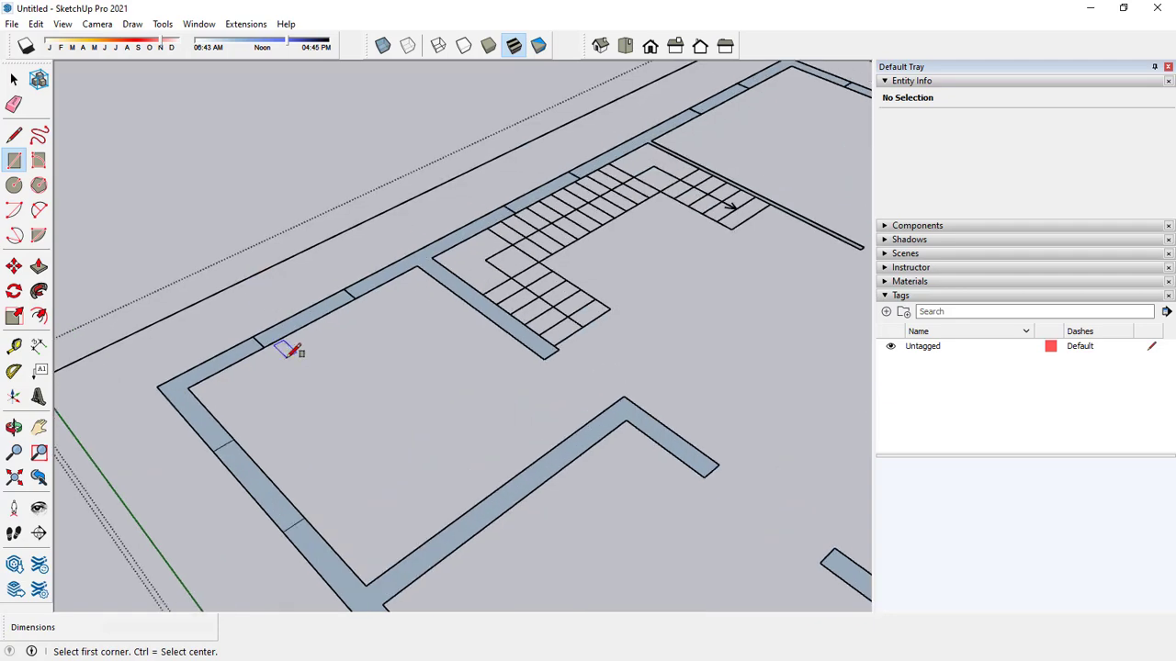
click(278, 341)
key(Escape)
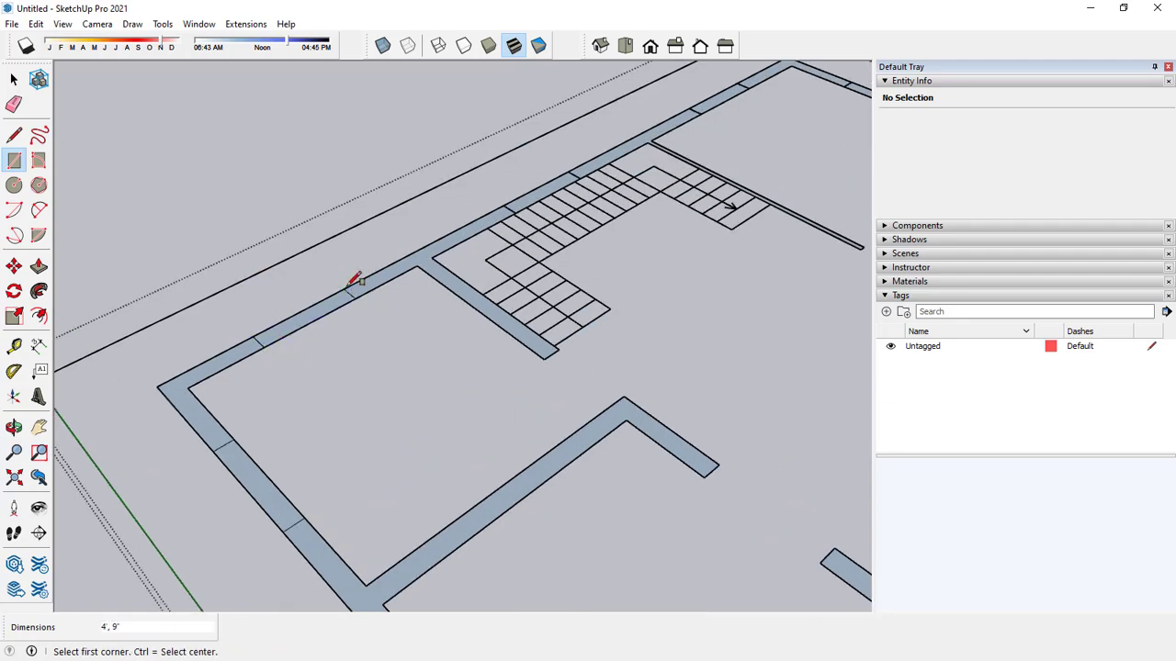
Draw rectangles over the opening in the outer wall past the staircase and the first opening around the next corner.
shift+middle_drag(357, 278, 404, 306)
shift+middle_drag(476, 305, 331, 376)
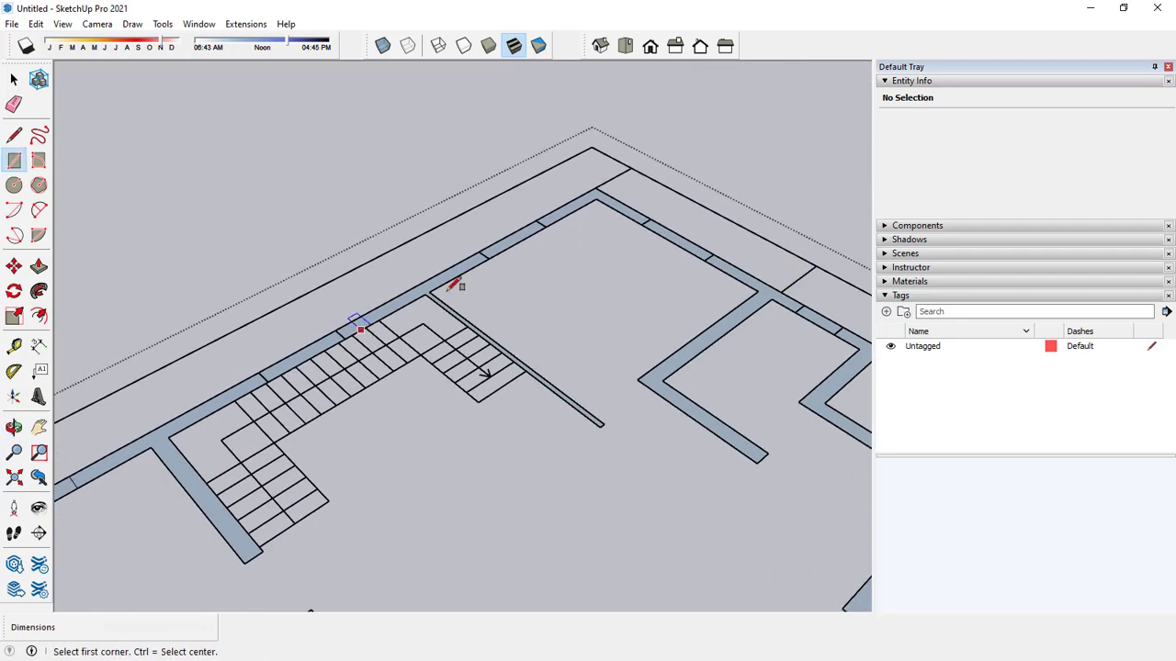
scroll(540, 243, up, 3)
click(469, 263)
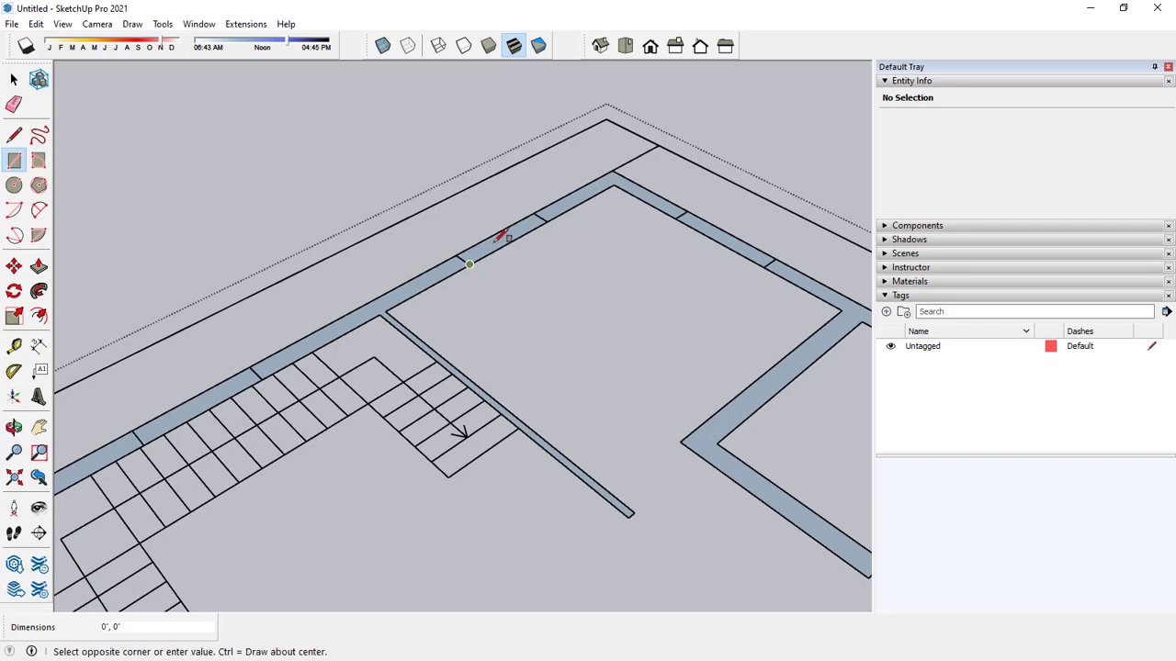
click(548, 211)
shift+middle_drag(647, 250, 450, 240)
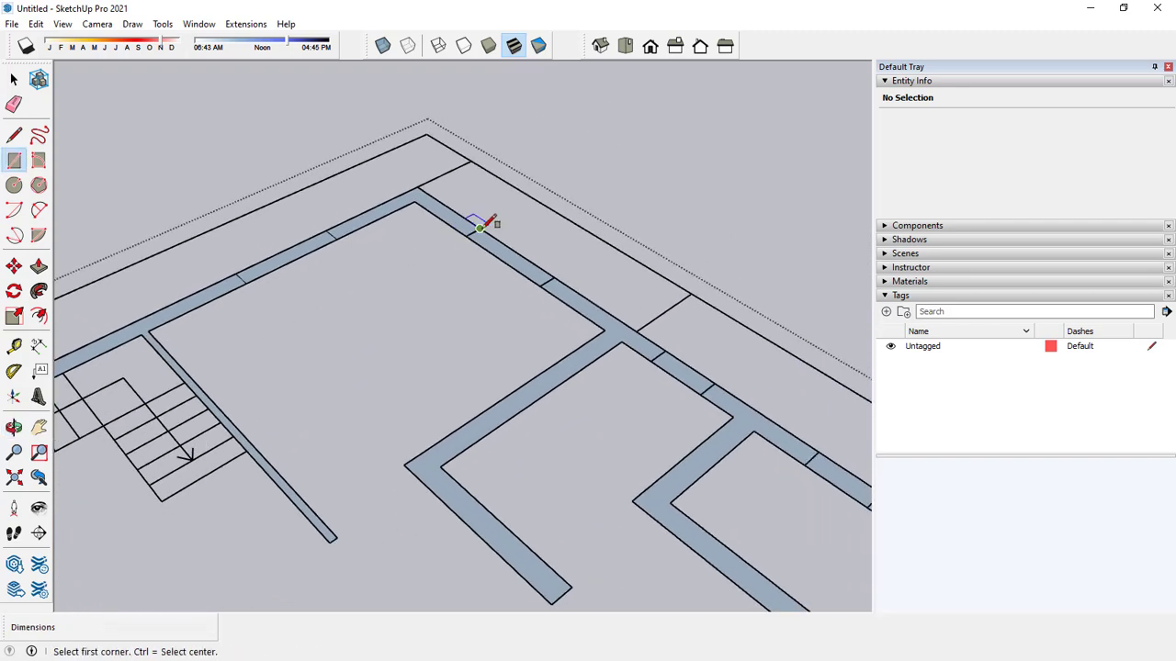
click(480, 228)
click(540, 284)
Draw a 2' by 9" rectangle over the next small opening along that outer wall and another over the opening following it.
middle_drag(548, 278, 355, 265)
click(464, 271)
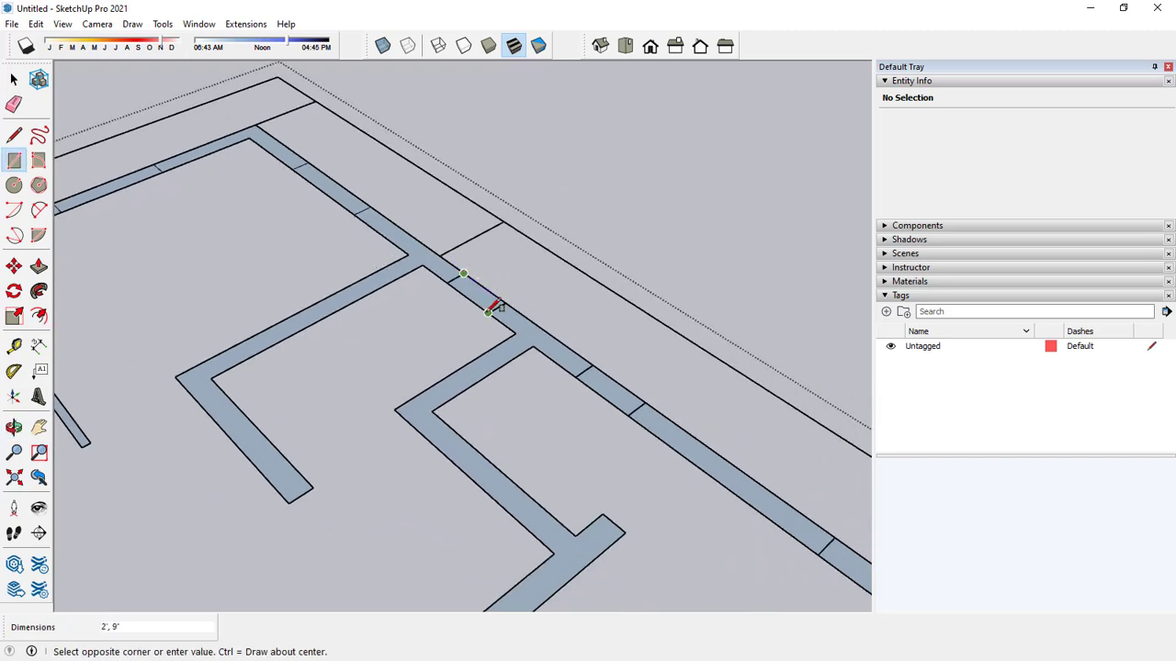
click(498, 309)
click(592, 364)
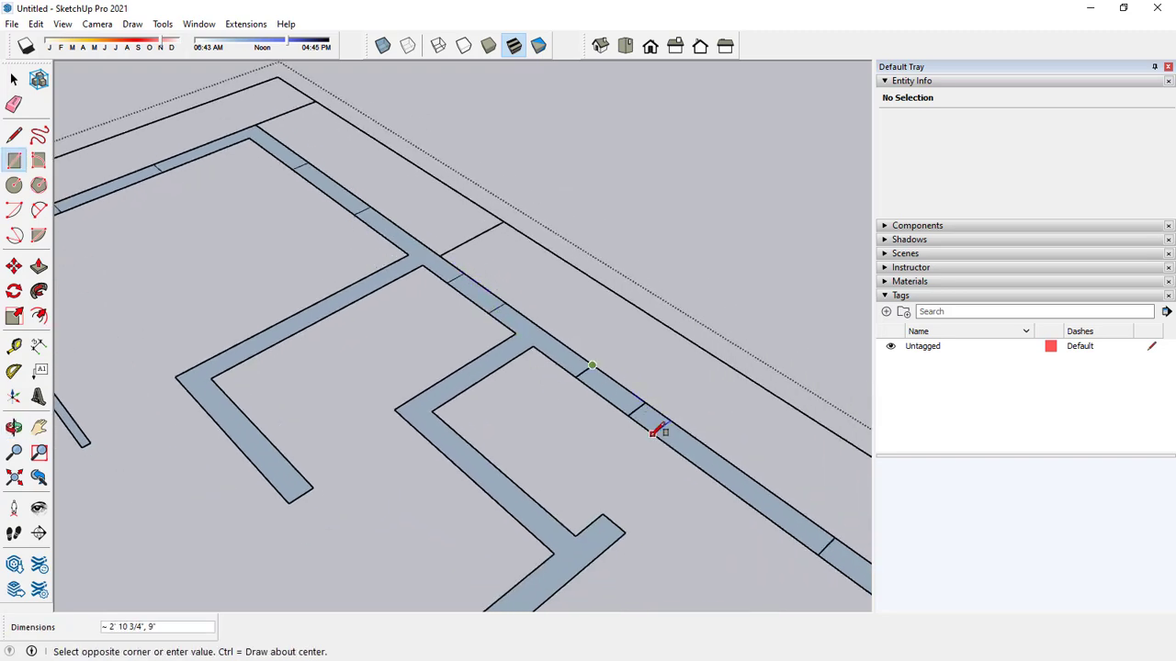
click(636, 410)
Draw a 4' by 9" rectangle over that wall's last opening and another rectangle over the first opening around the corner.
shift+middle_drag(622, 441, 367, 250)
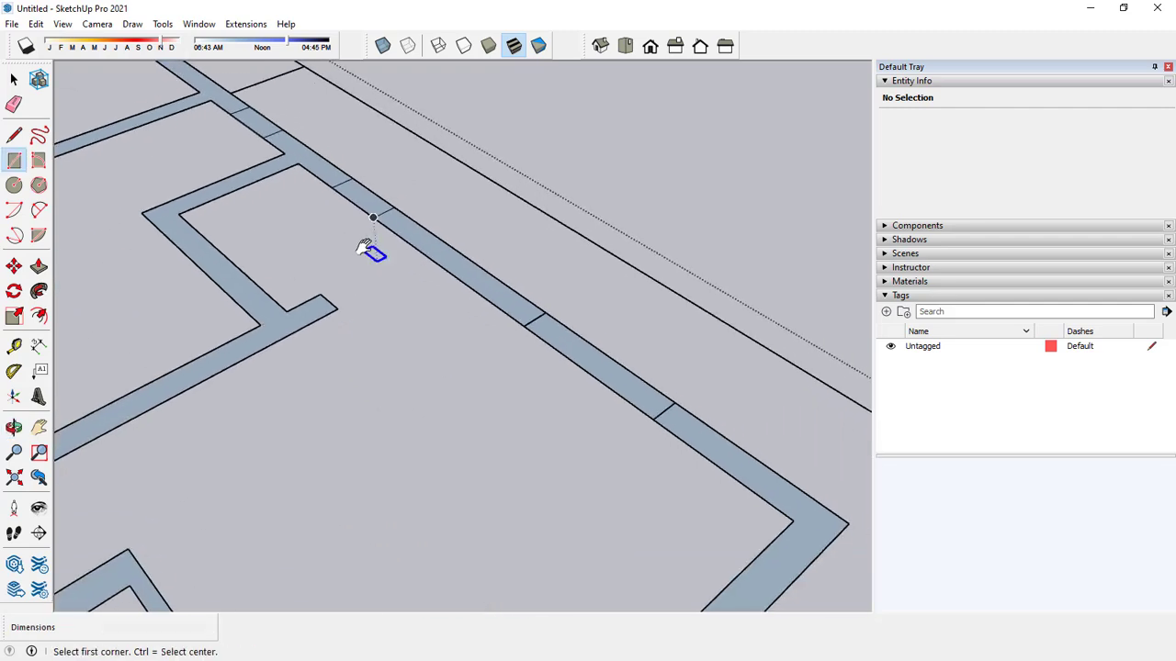
click(544, 313)
click(678, 420)
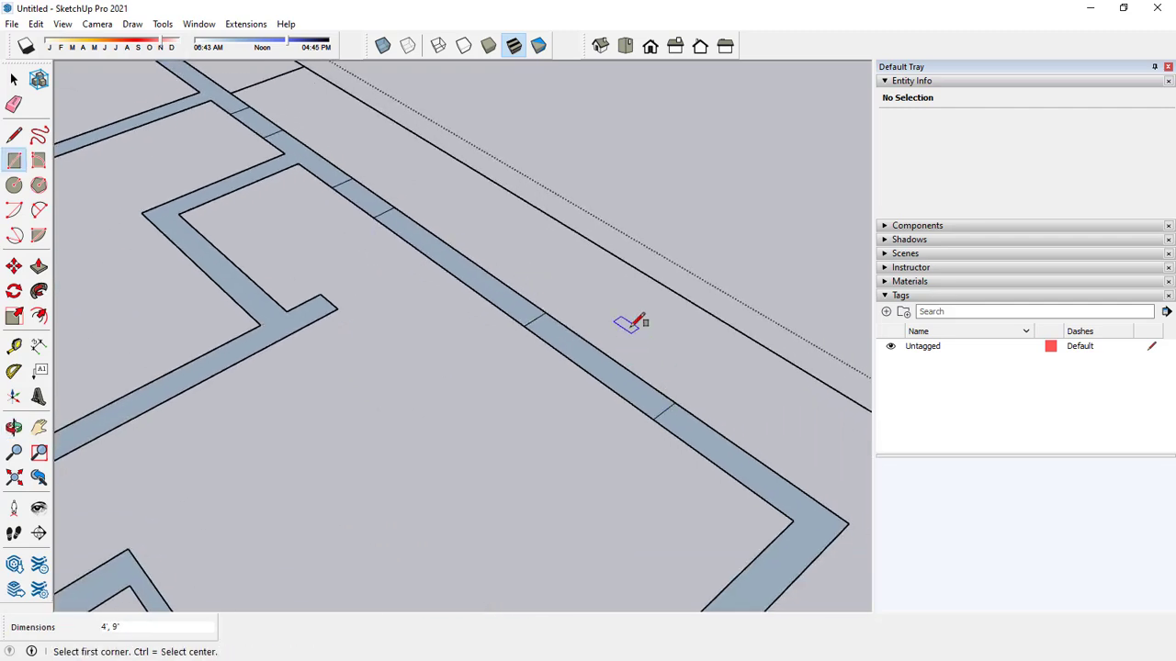
scroll(676, 244, down, 3)
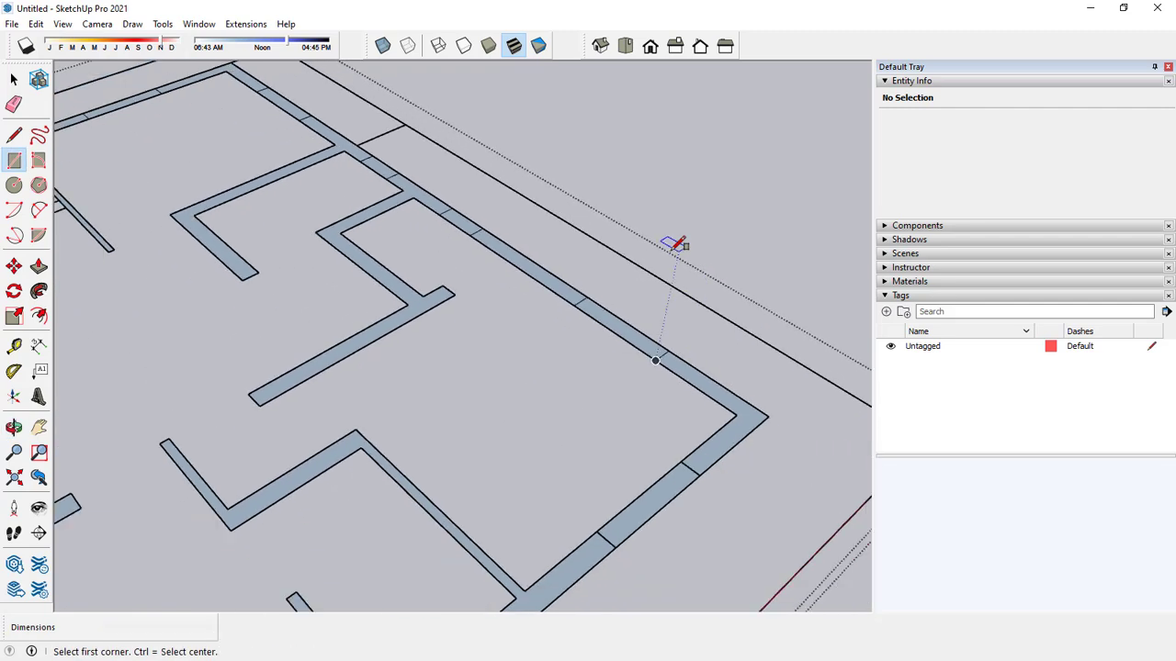
click(680, 461)
click(625, 539)
Draw rectangles over the small opening between the two thin partitions and the last opening in the same outer wall.
scroll(610, 352, down, 4)
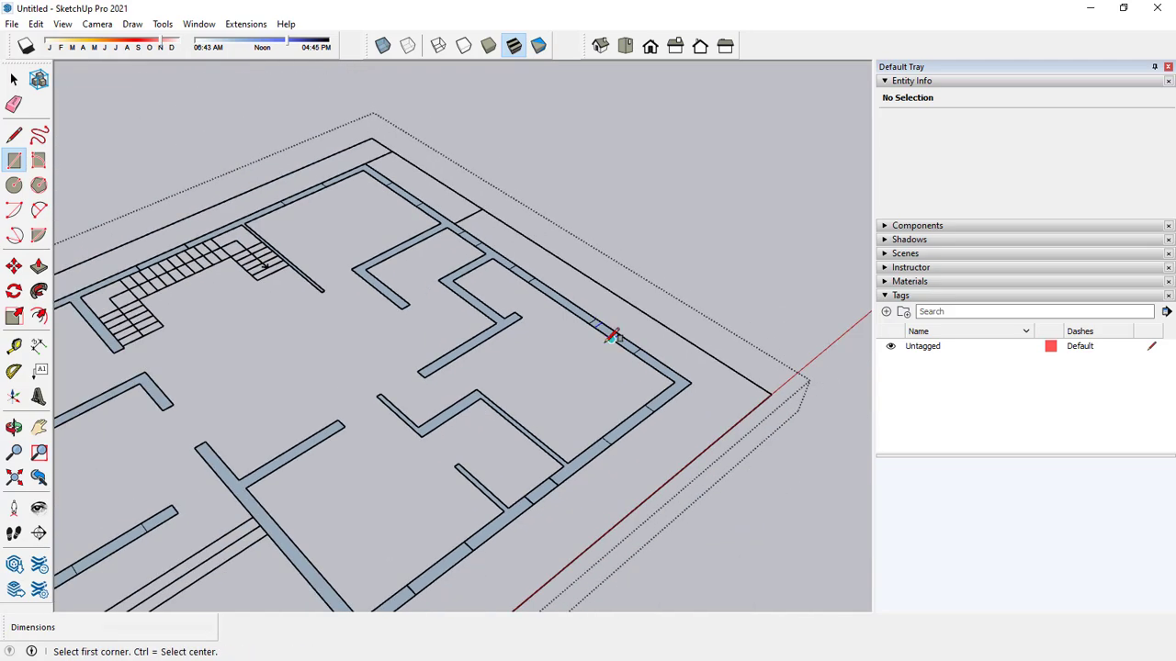
scroll(558, 501, up, 3)
scroll(558, 501, up, 2)
click(548, 463)
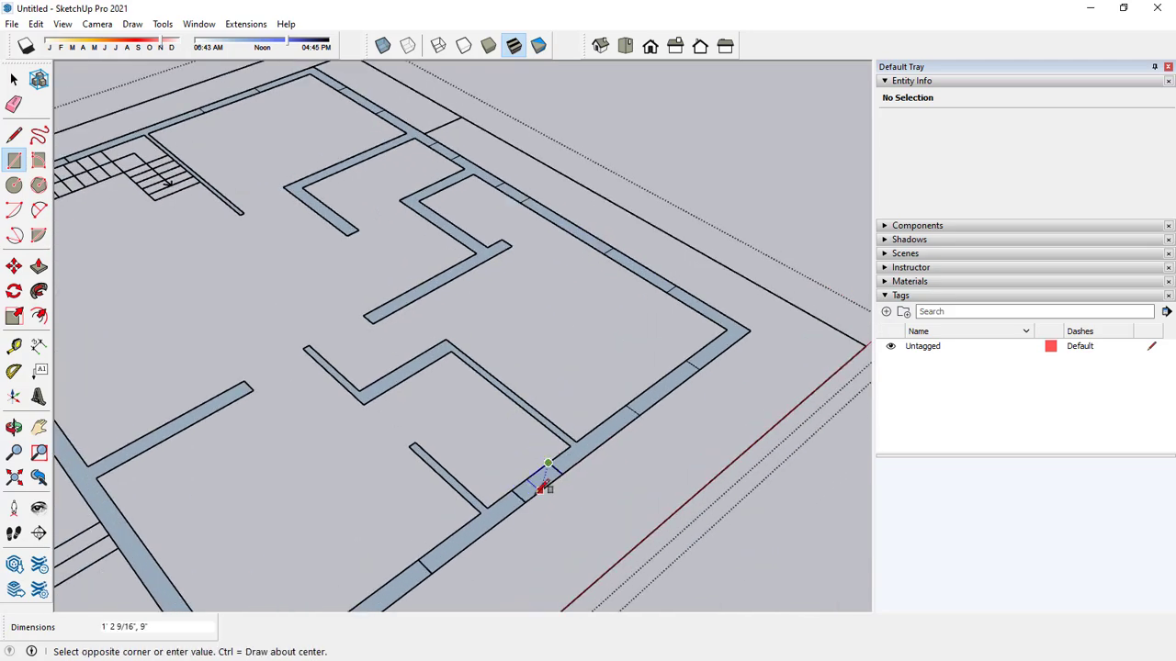
click(527, 501)
shift+middle_drag(486, 452, 544, 226)
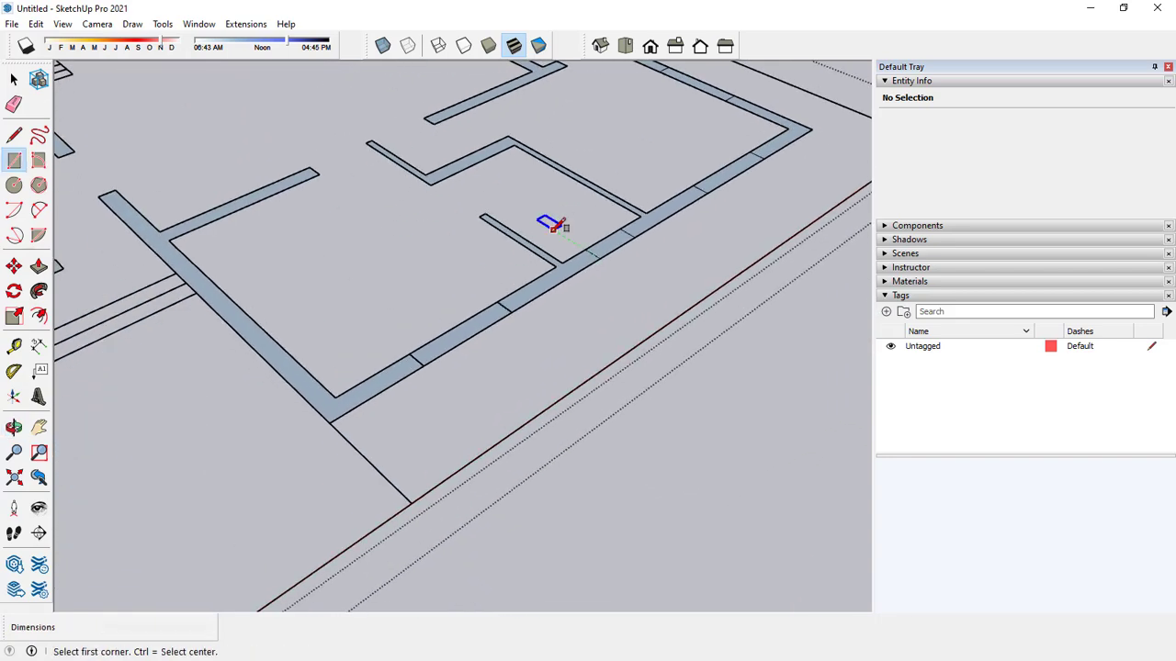
click(496, 302)
click(422, 366)
scroll(478, 293, down, 5)
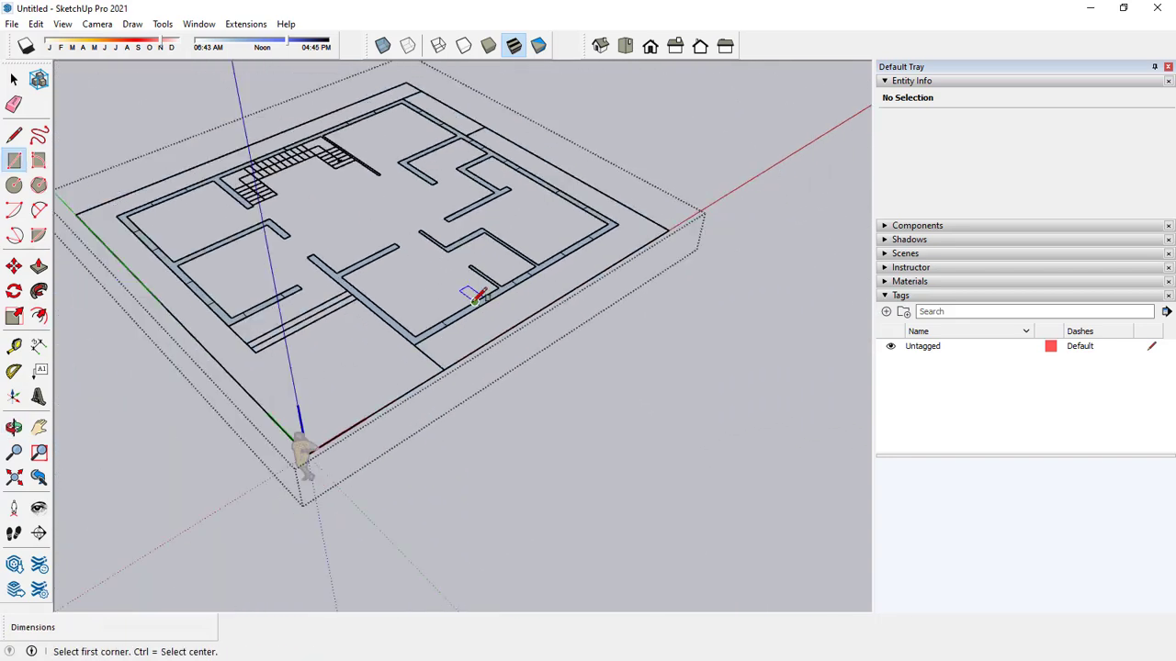
key(space)
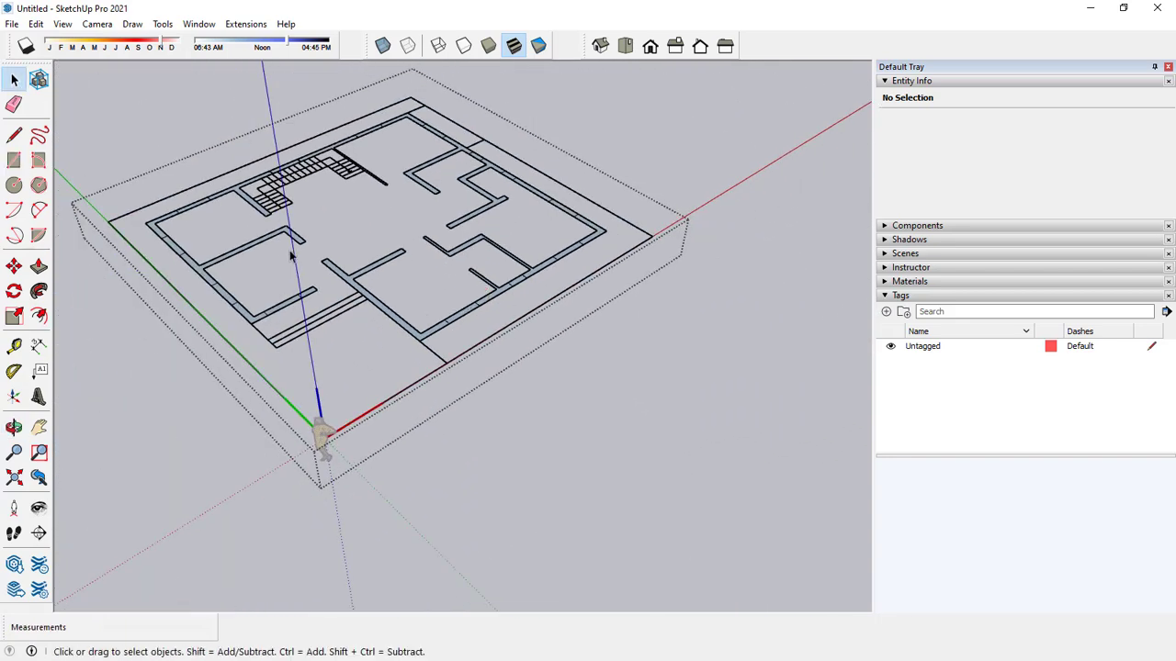
Extrude the short wall piece beside the front steps 10' high with Push/Pull, and repeat on the adjoining corner and side wall segments.
click(38, 265)
scroll(307, 296, up, 2)
click(309, 295)
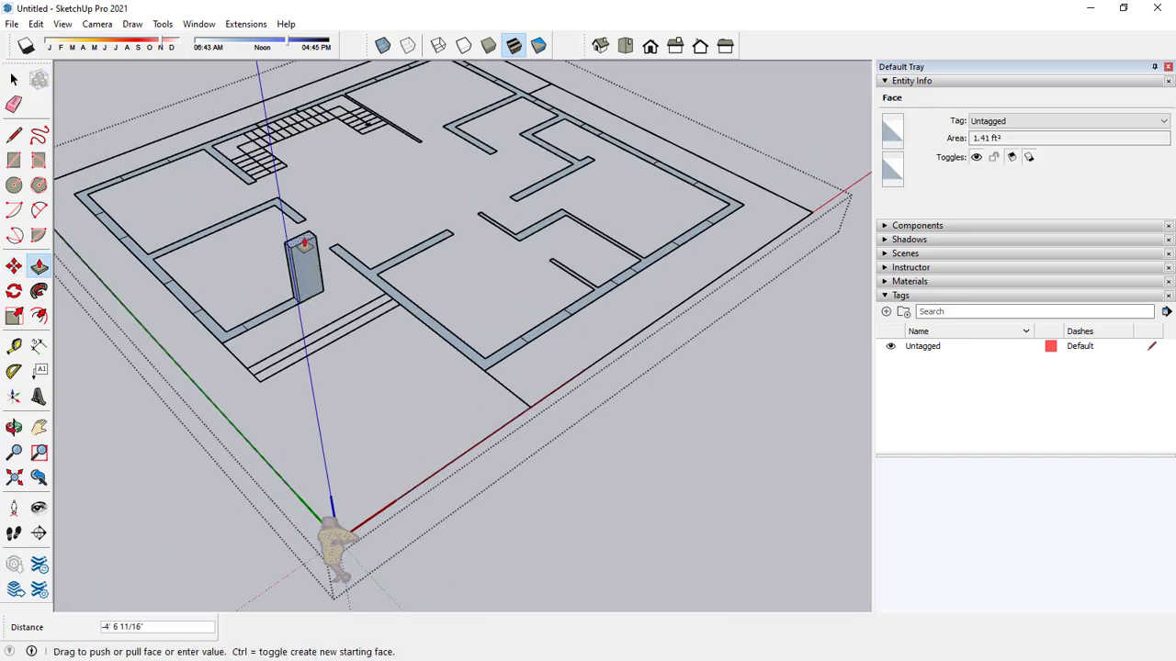
key(Return)
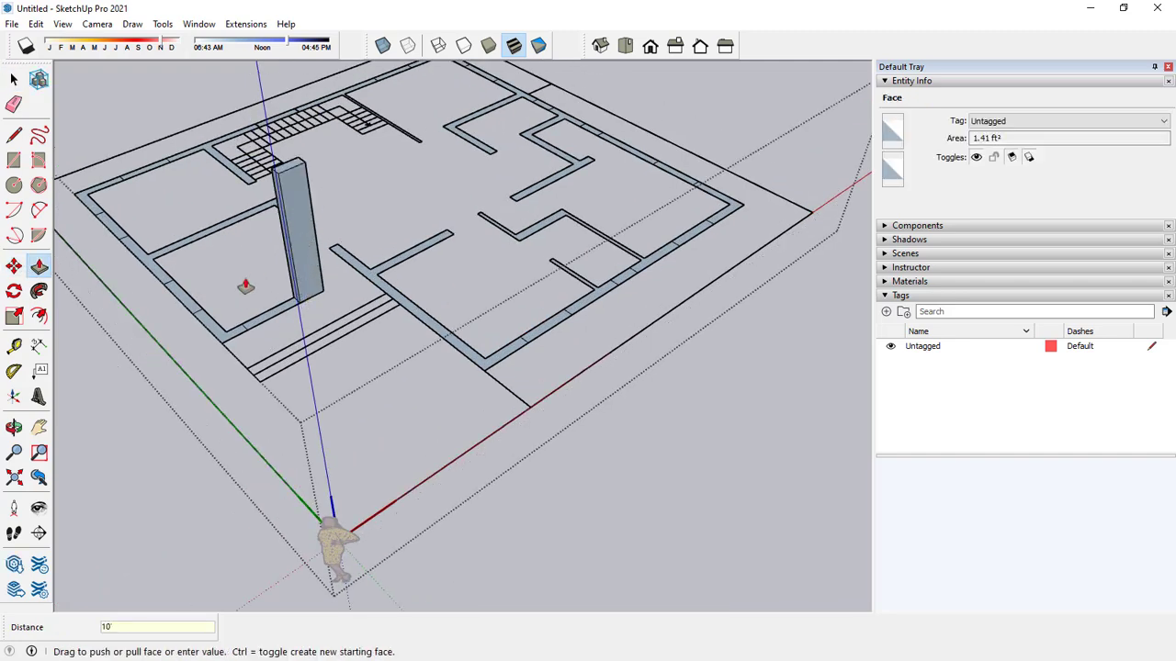
double_click(212, 336)
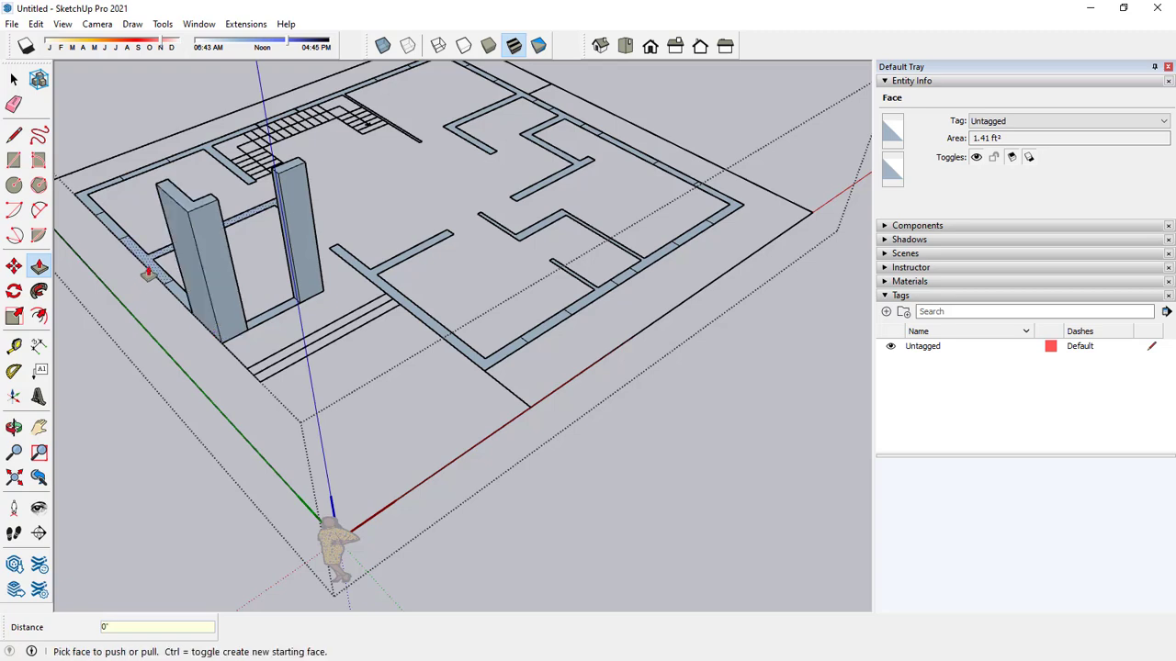
double_click(148, 272)
double_click(91, 208)
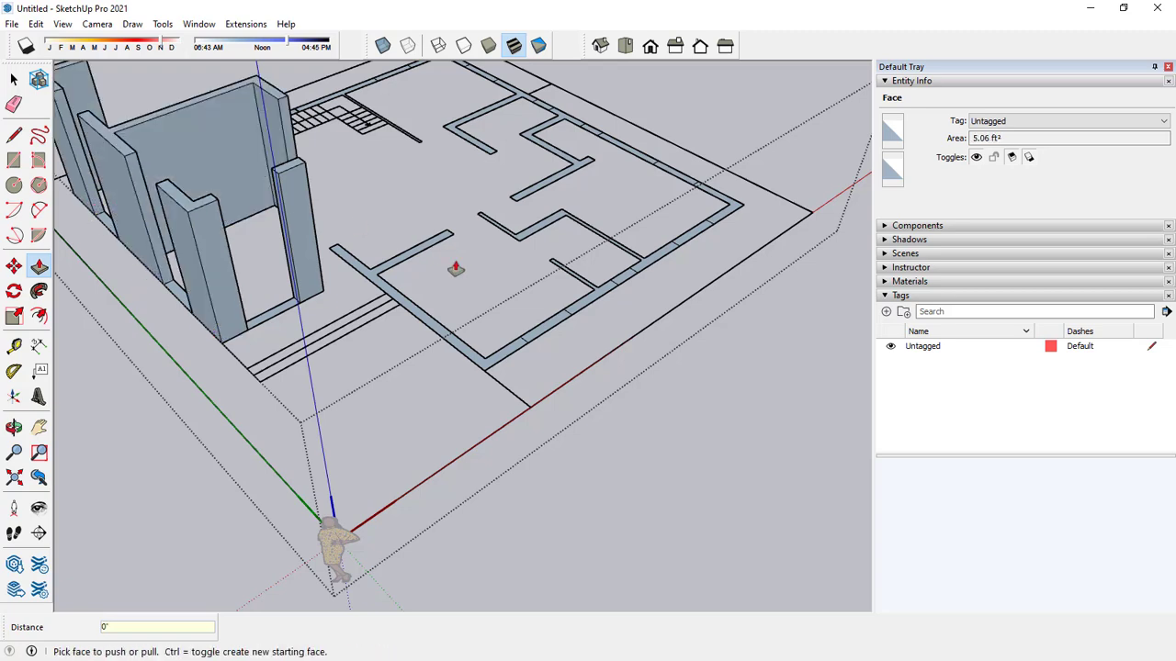
Extrude the long wall across the front steps and the wall and partition segments along the adjacent outer side by the same 10'.
double_click(388, 292)
double_click(591, 305)
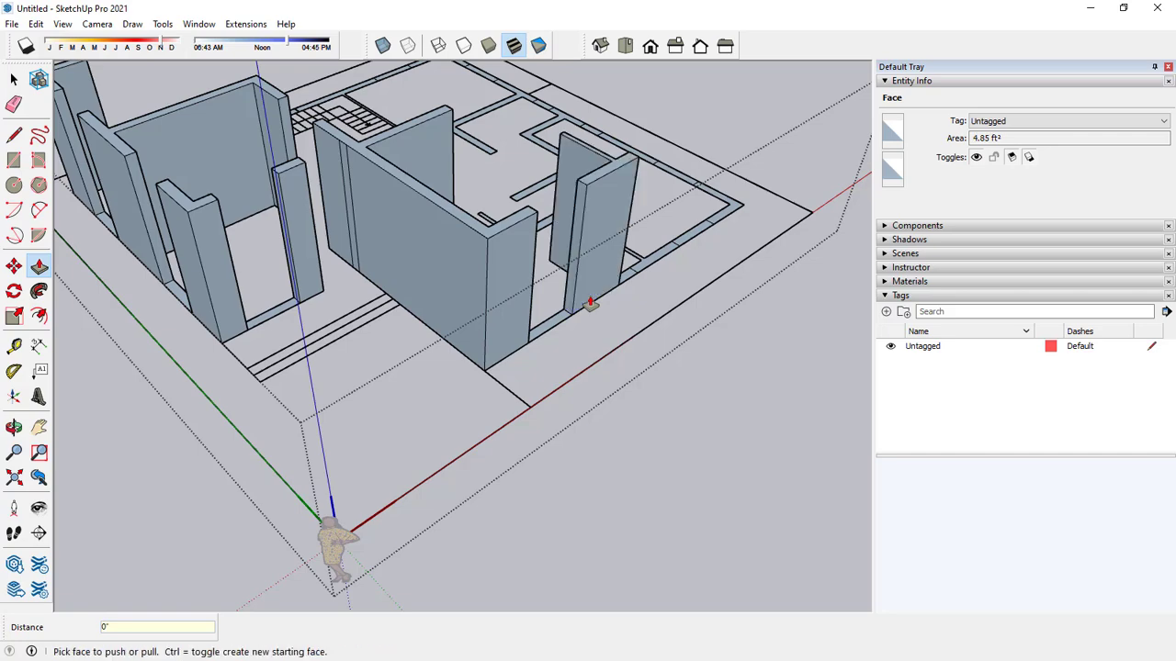
double_click(645, 267)
double_click(713, 222)
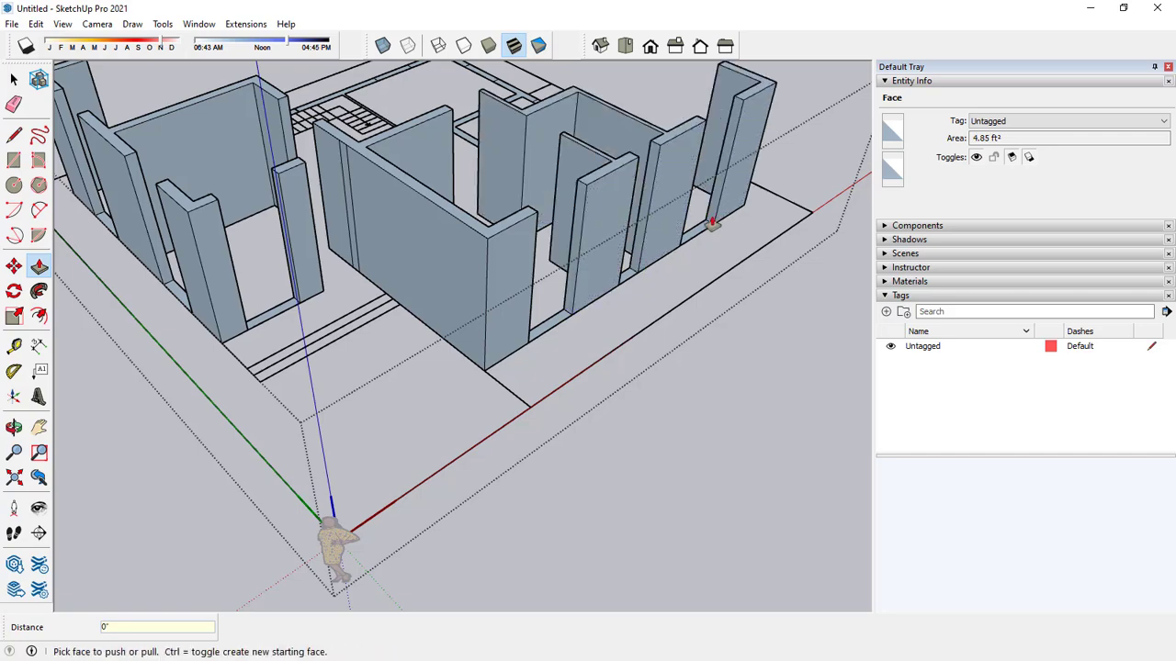
Extrude the walls around the staircase, its thin partition and the outer corner segment past it to the same 10' height.
middle_drag(713, 222, 735, 404)
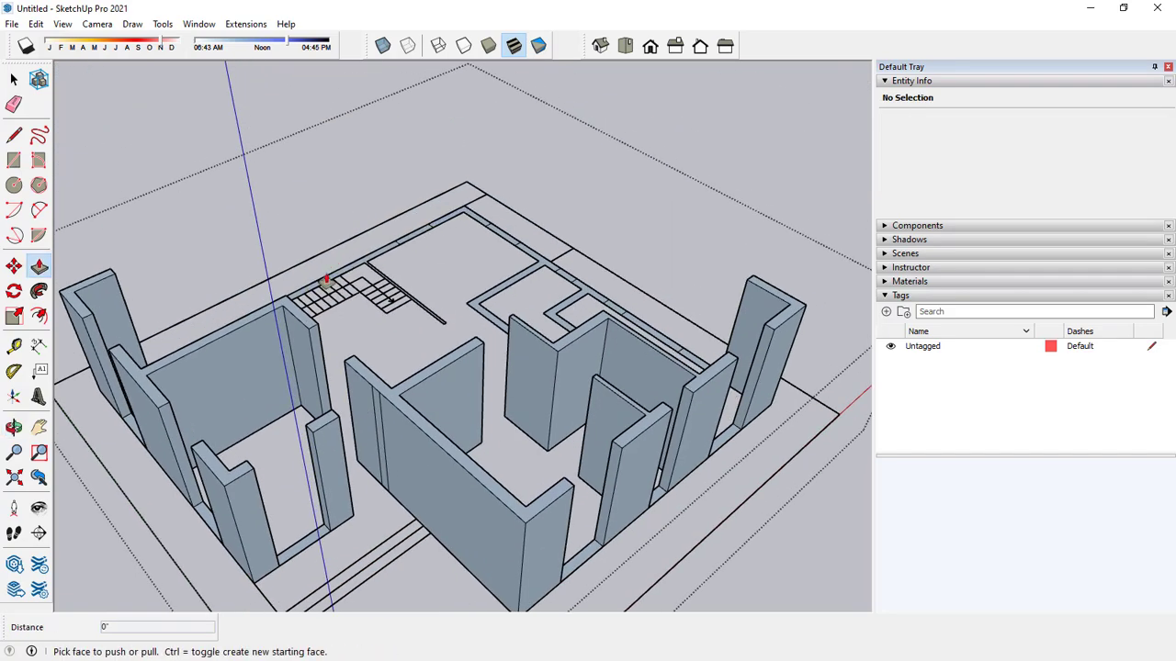
middle_drag(326, 281, 417, 333)
double_click(247, 400)
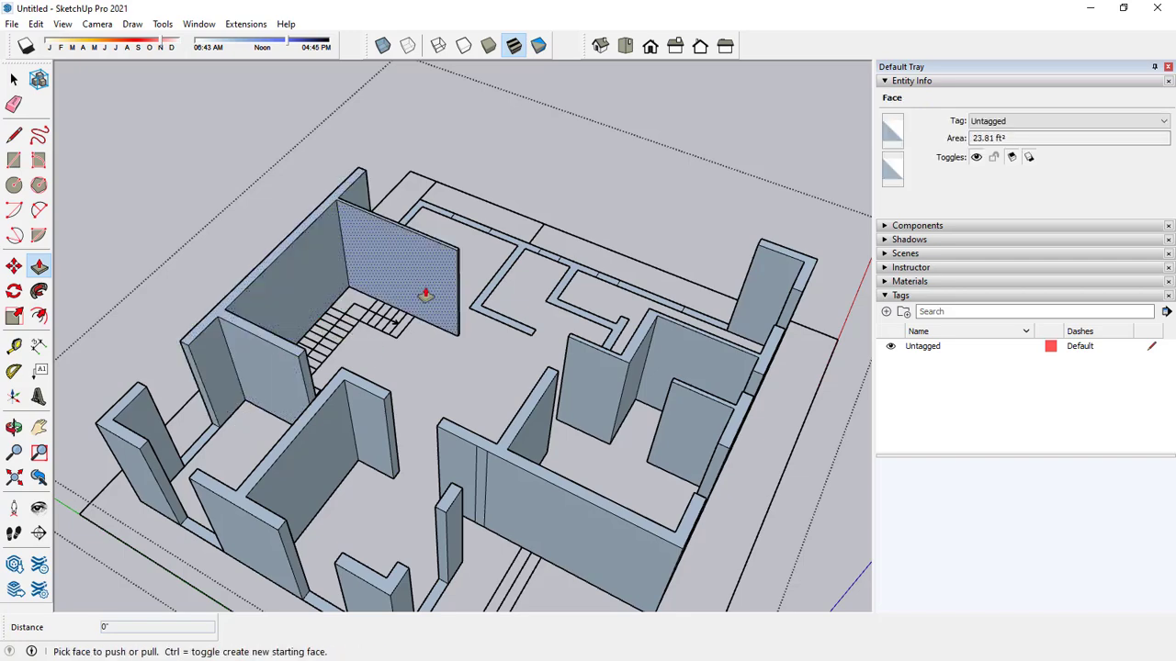
scroll(522, 272, up, 4)
middle_drag(540, 288, 402, 263)
double_click(404, 262)
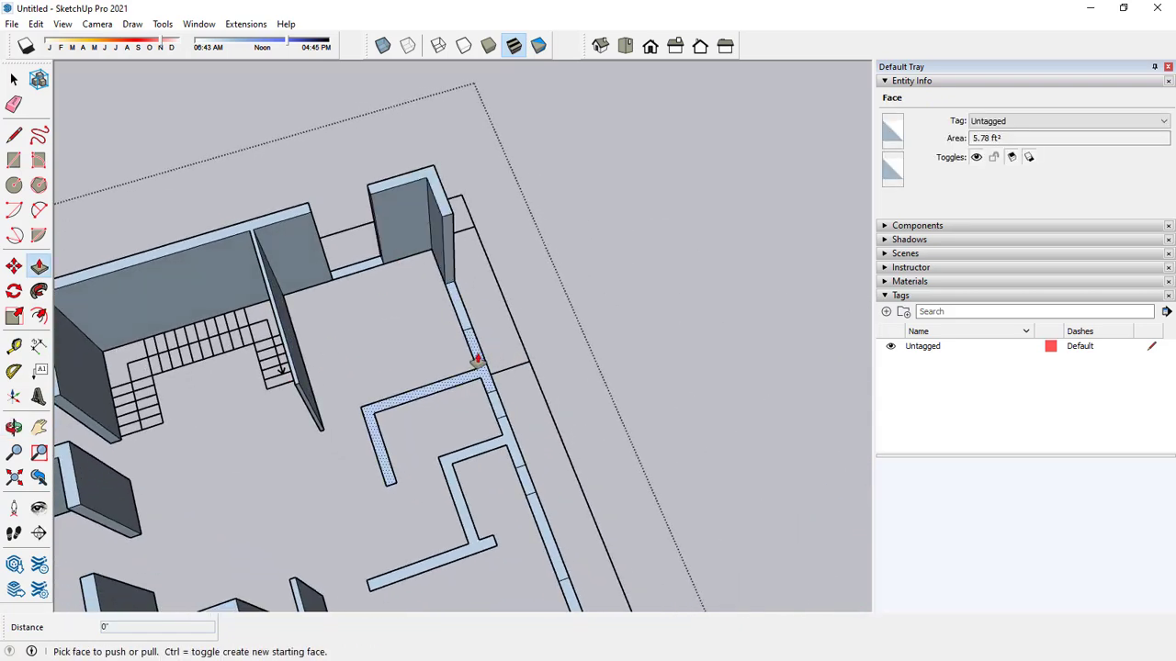
Extrude the remaining interior partitions and the segments of the last outer wall to the same 10' height.
double_click(476, 360)
double_click(505, 440)
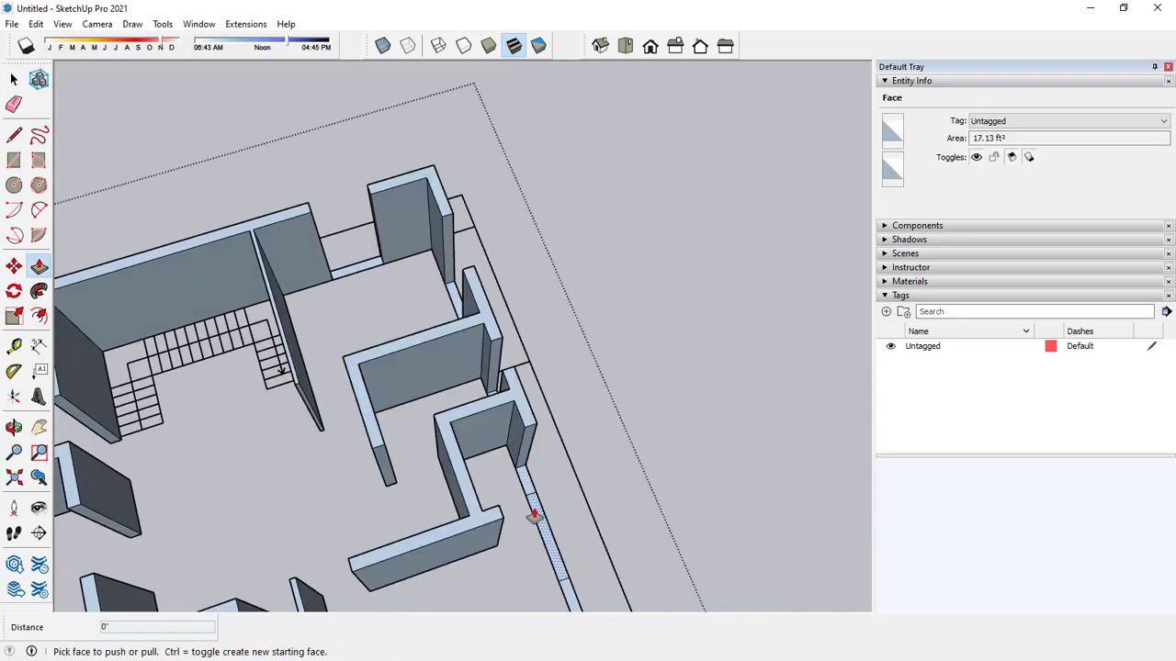
middle_drag(517, 523, 552, 294)
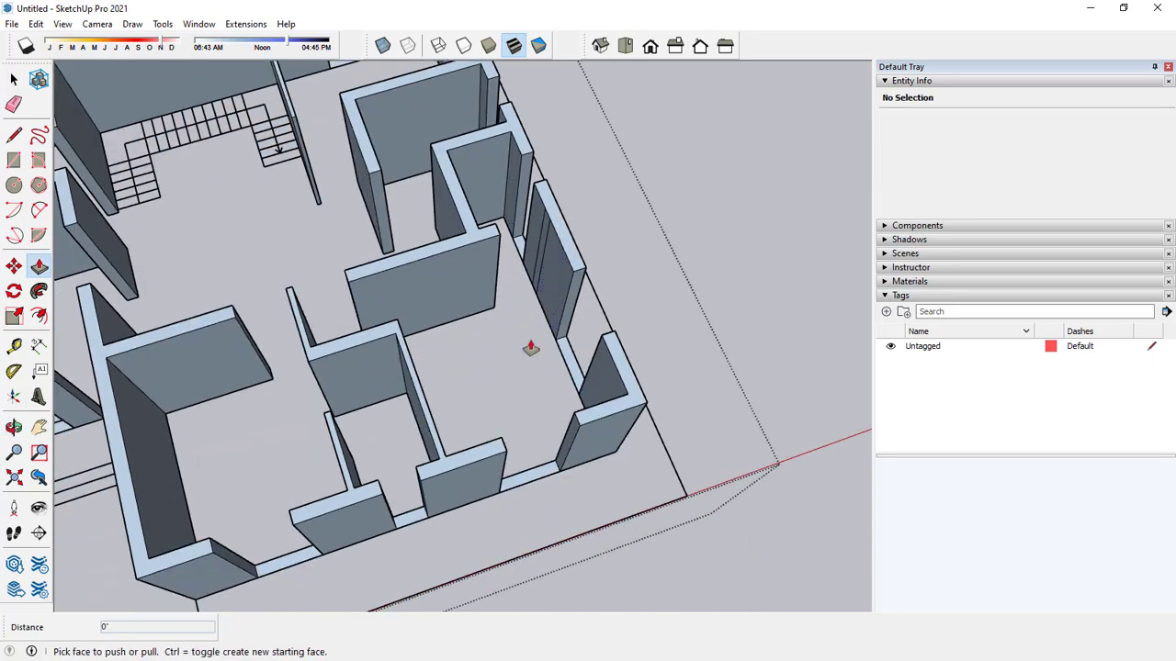
middle_drag(469, 375, 530, 272)
scroll(520, 257, down, 2)
key(p)
key(space)
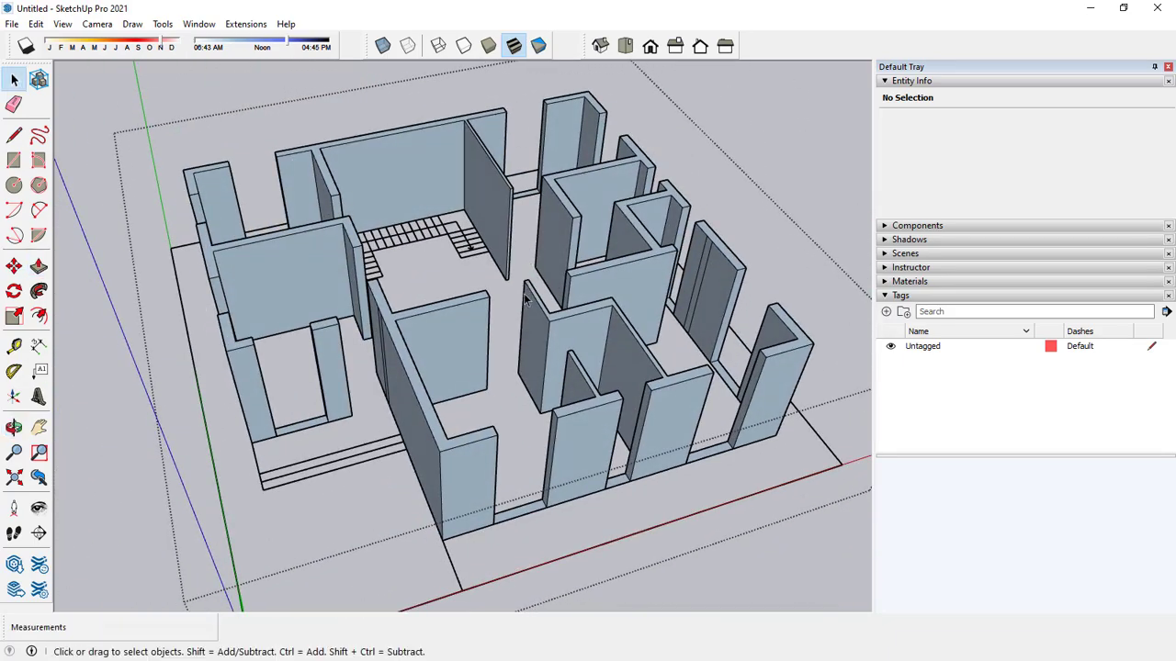
Place a guide line 3' below the top edge of the wall end beside the front window opening.
scroll(258, 441, up, 5)
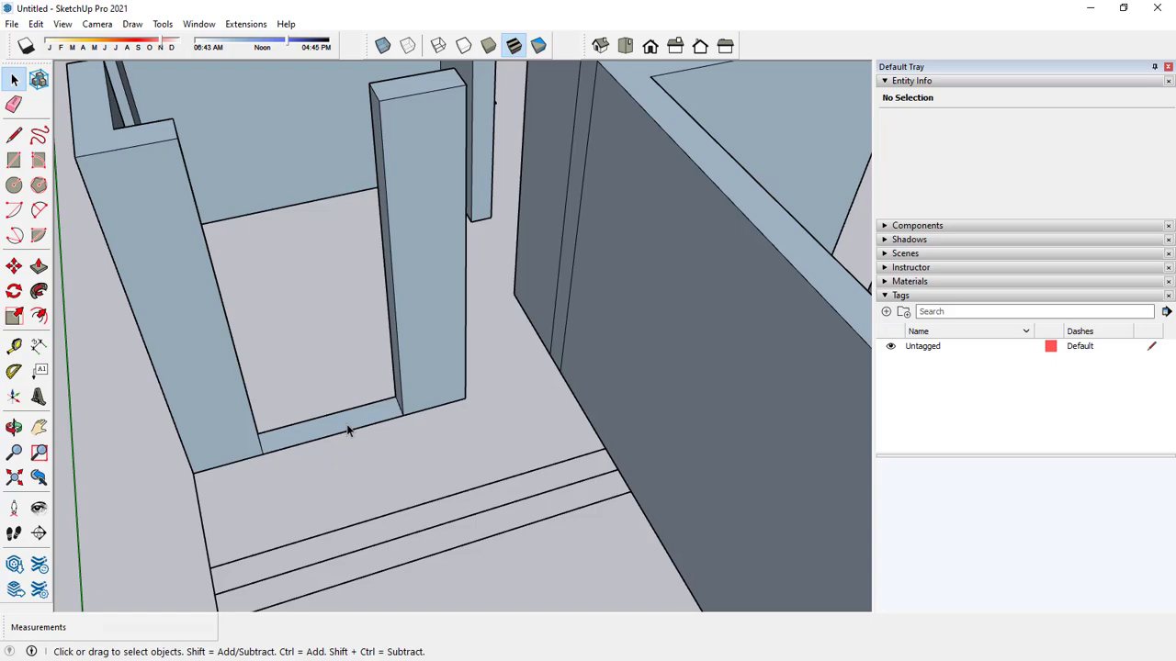
mouse_move(381, 414)
middle_down()
mouse_move(450, 426)
mouse_move(456, 392)
mouse_move(309, 400)
mouse_move(561, 401)
mouse_move(380, 399)
mouse_move(397, 406)
middle_up()
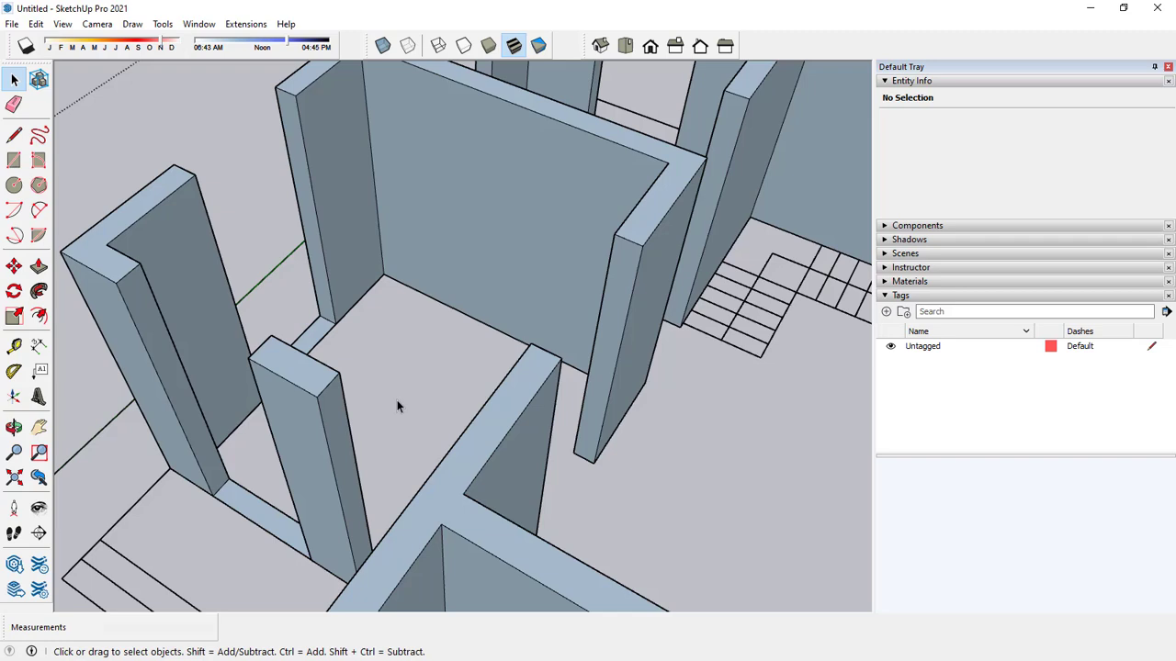
click(14, 347)
scroll(138, 266, up, 3)
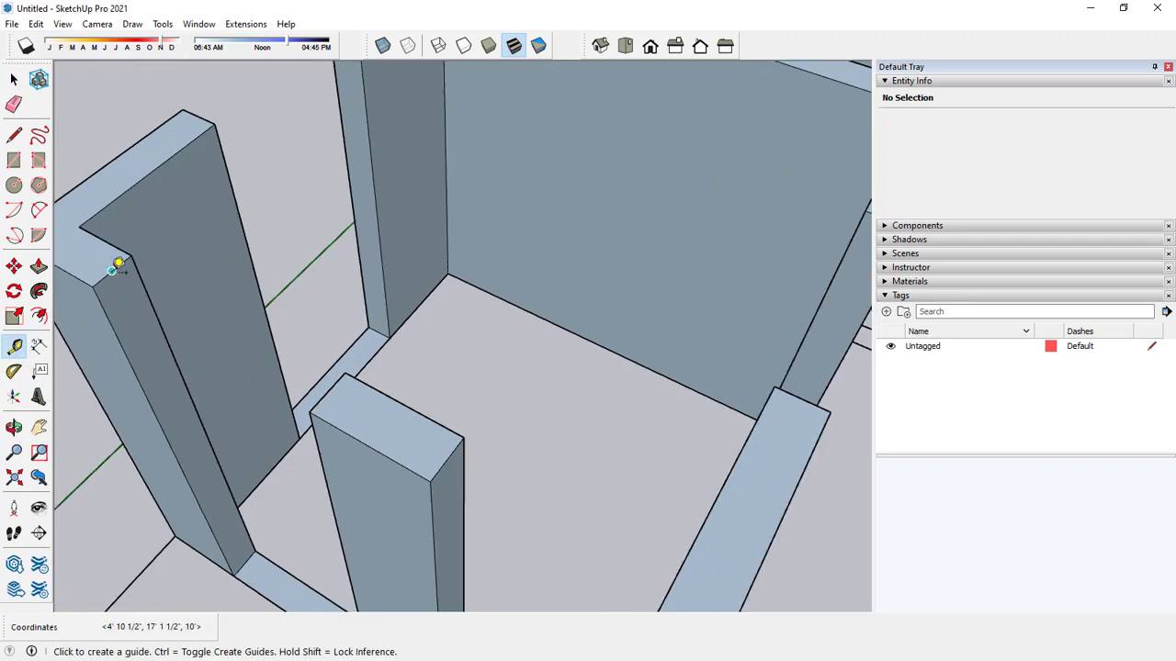
click(111, 271)
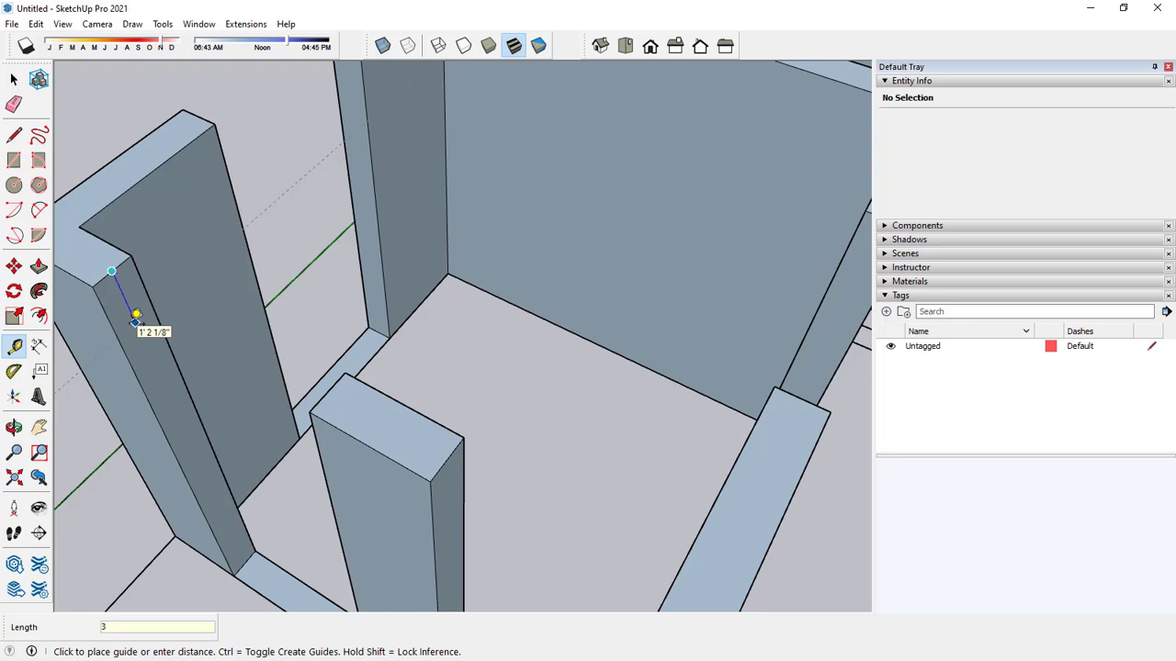
key(Return)
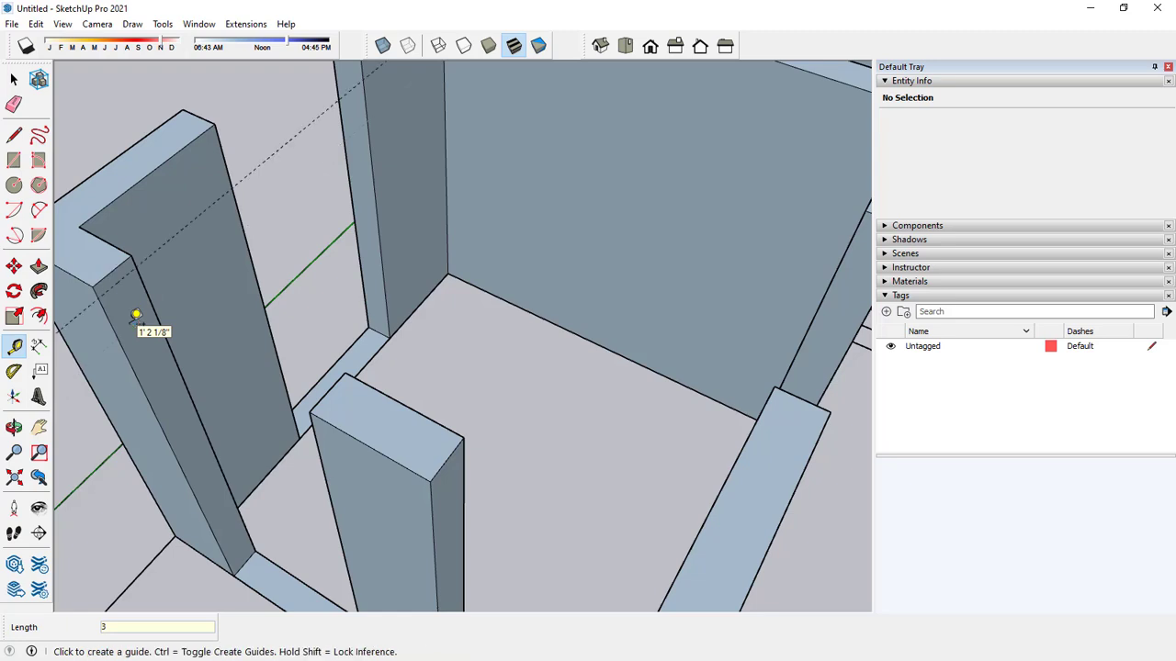
click(111, 270)
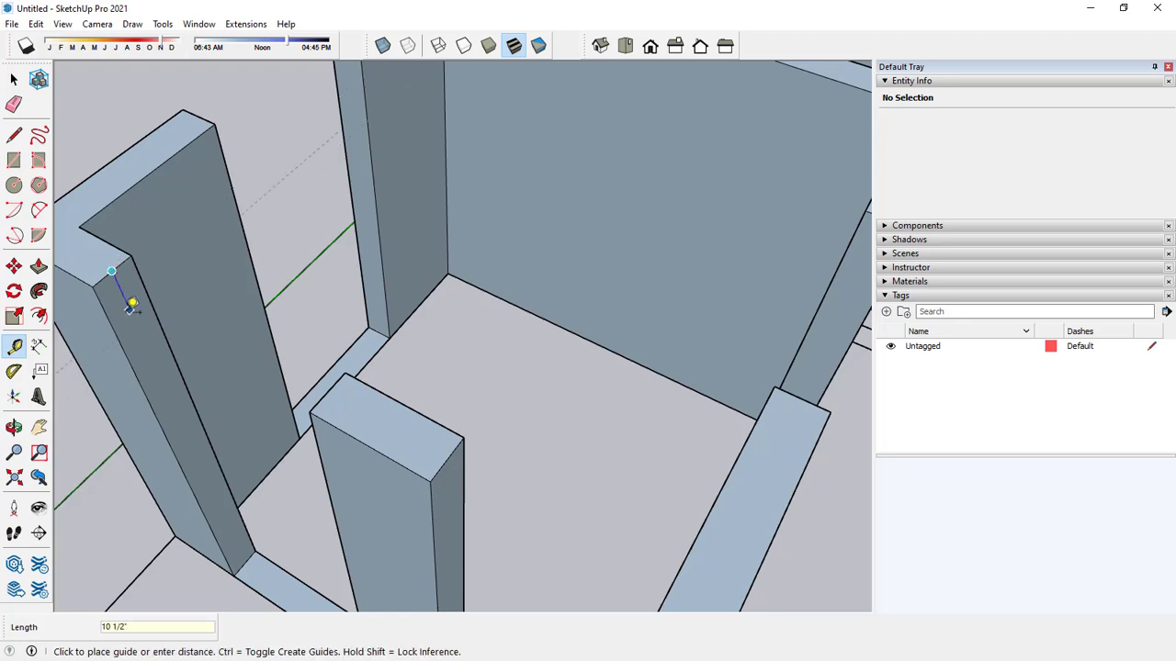
text(3)
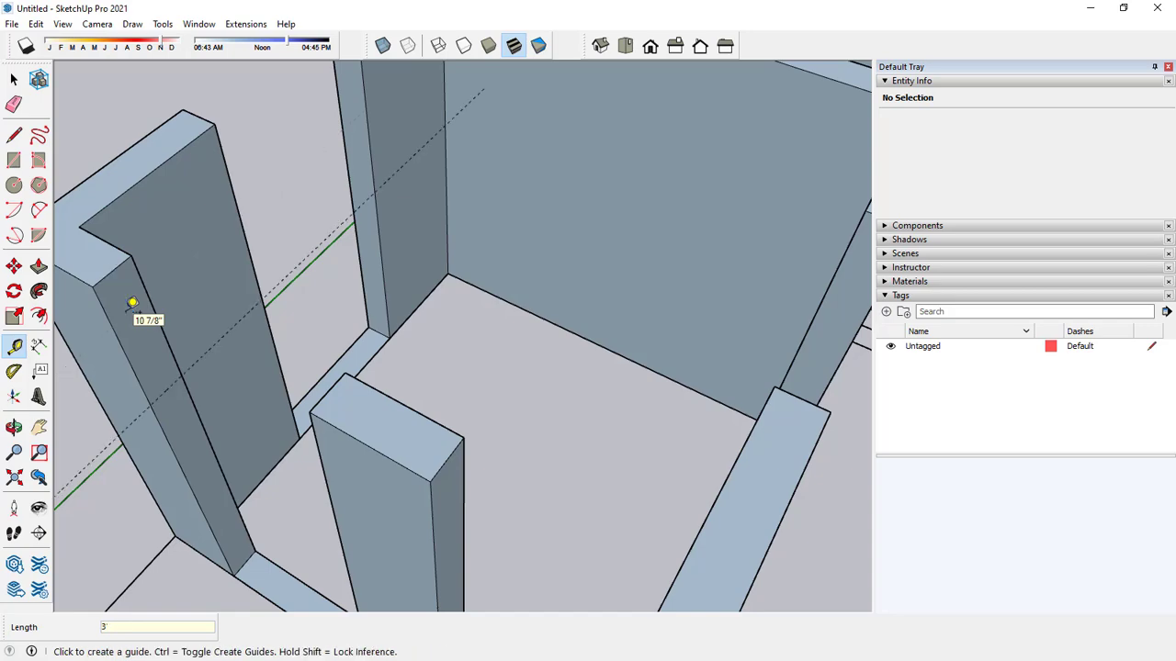
key(Return)
Place a second guide line 3' above the base of the same wall end.
middle_drag(133, 307, 294, 273)
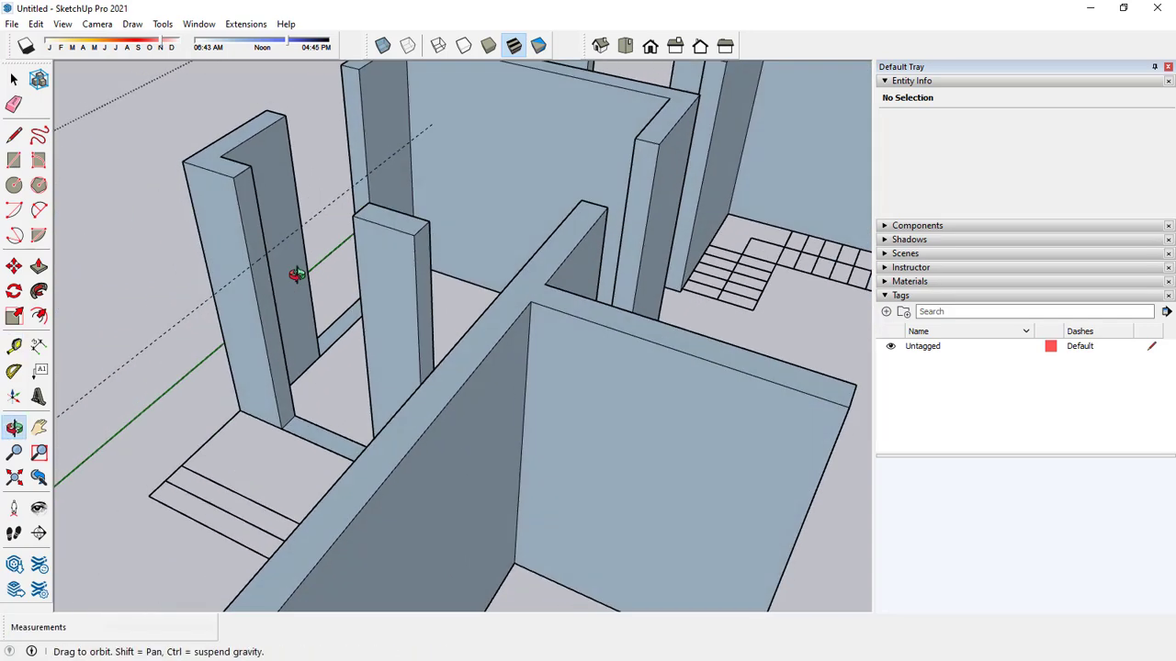
scroll(302, 428, up, 3)
click(283, 439)
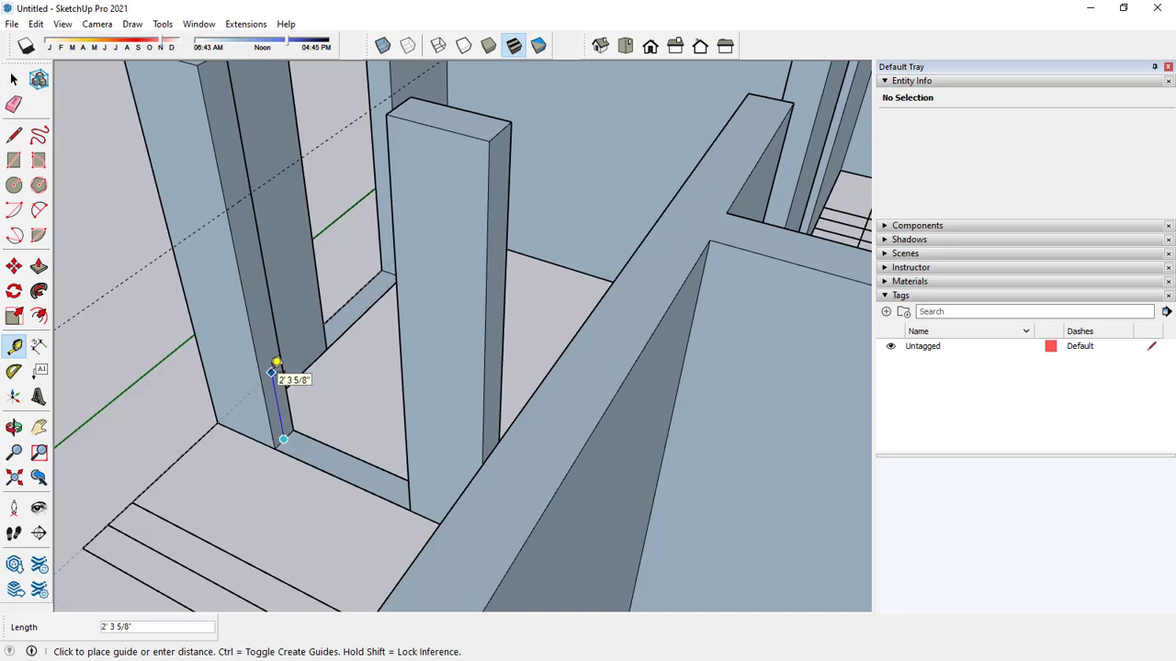
key(Return)
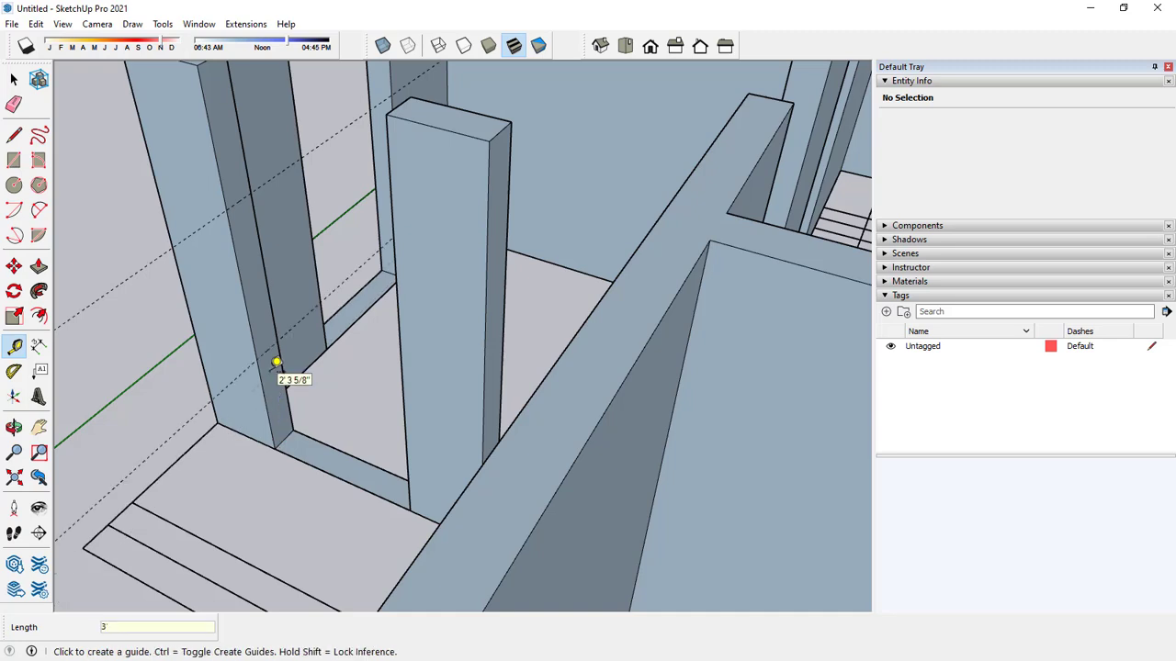
Draw two edges across the wall end along the guides to split it into upper, middle and lower faces.
key(space)
click(13, 137)
scroll(253, 195, up, 3)
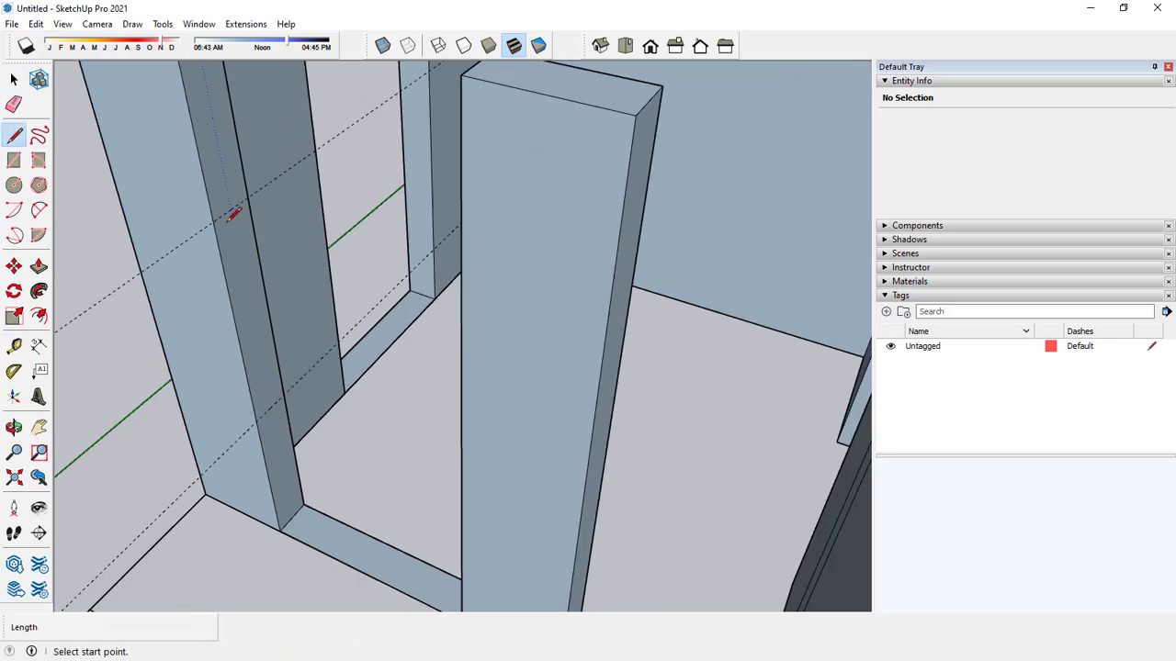
click(213, 221)
click(247, 197)
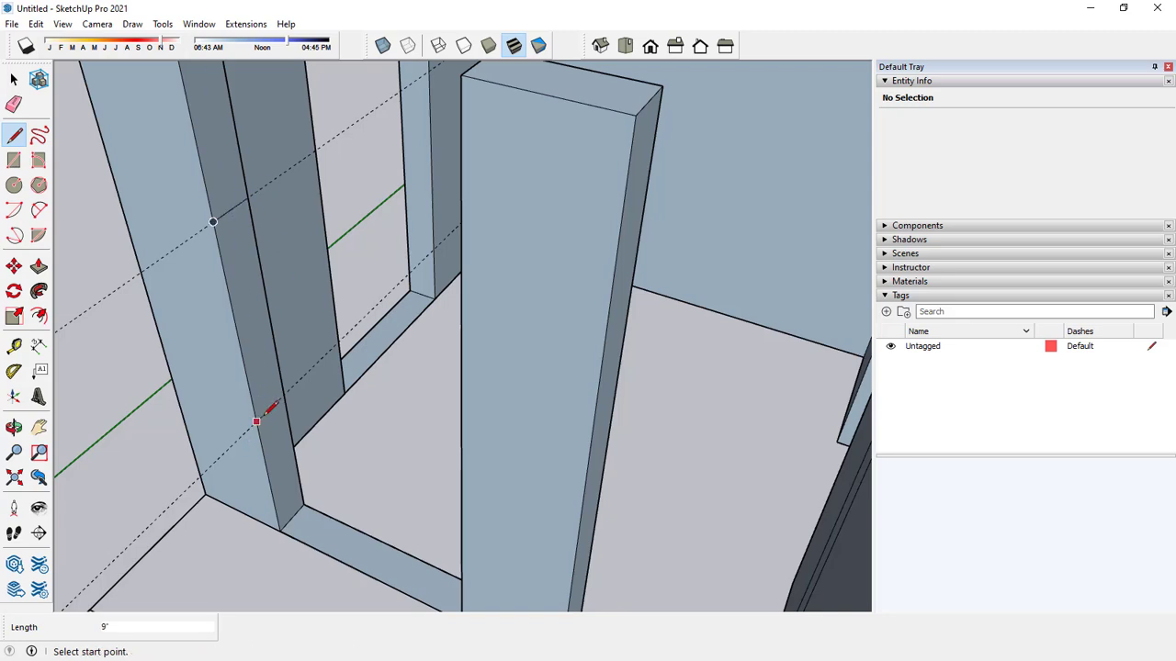
click(257, 420)
click(283, 397)
key(space)
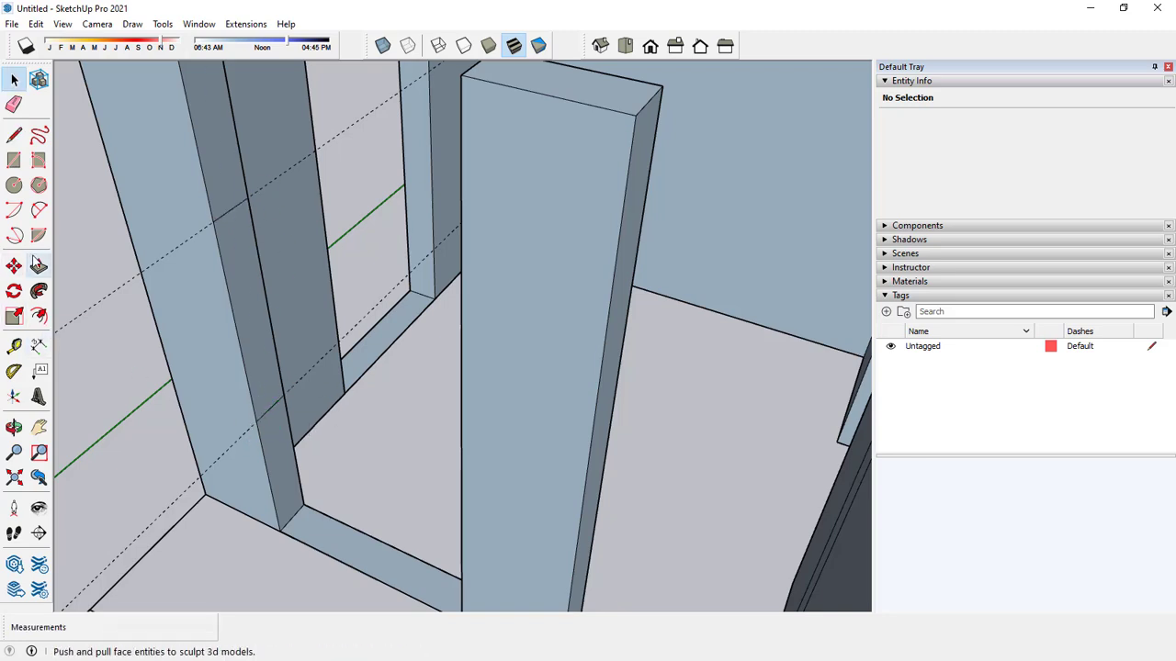
Push/Pull the upper and lower faces 4' across the opening to the opposite wall piece, forming the window's header and sill wall.
click(37, 265)
click(223, 175)
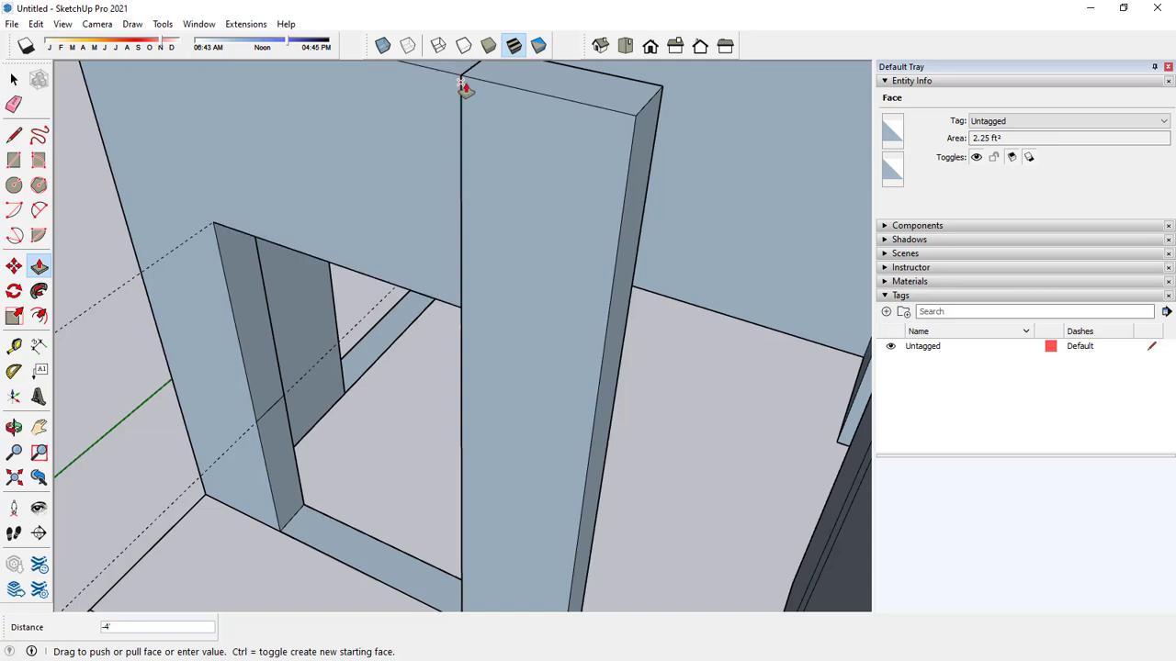
click(464, 87)
click(286, 477)
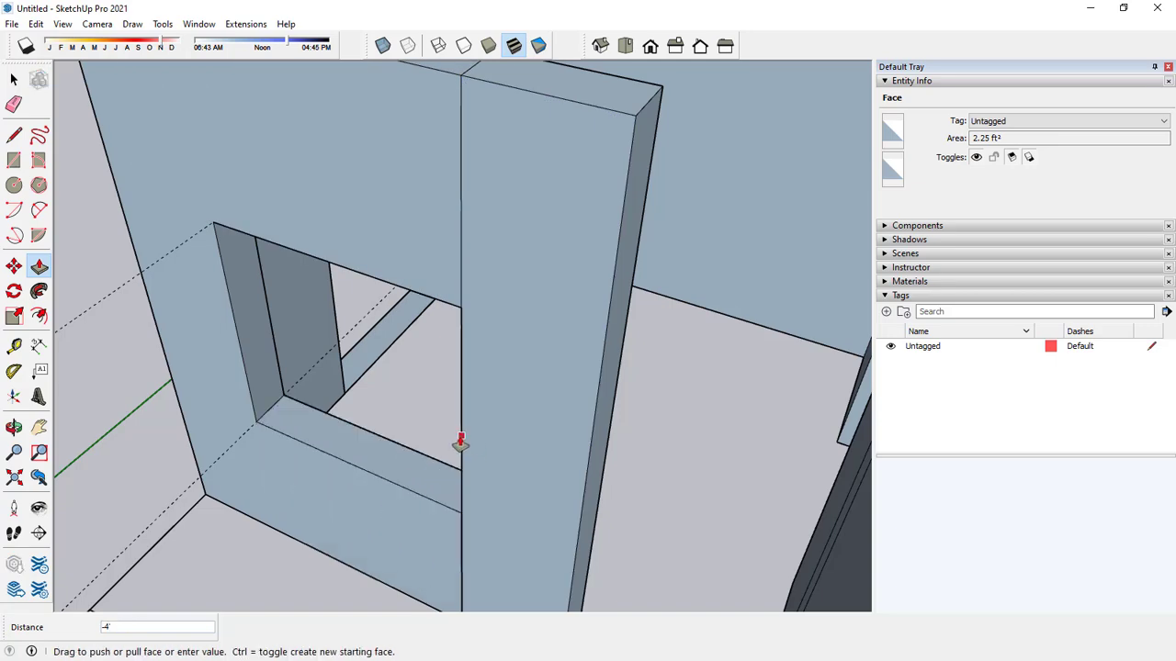
click(460, 444)
key(space)
Draw a 3' by 9" rectangle across the top of the entrance gap between the window wall and the long wall.
scroll(412, 413, down, 5)
middle_drag(412, 412, 338, 410)
middle_drag(333, 347, 449, 345)
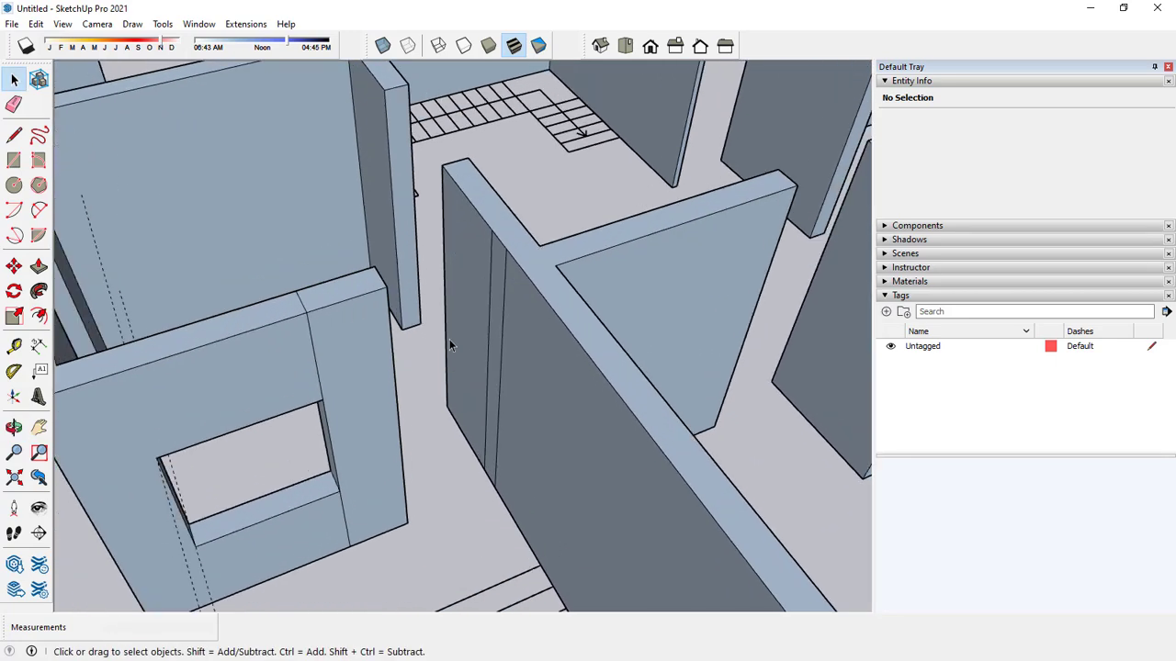
click(14, 160)
scroll(532, 192, up, 2)
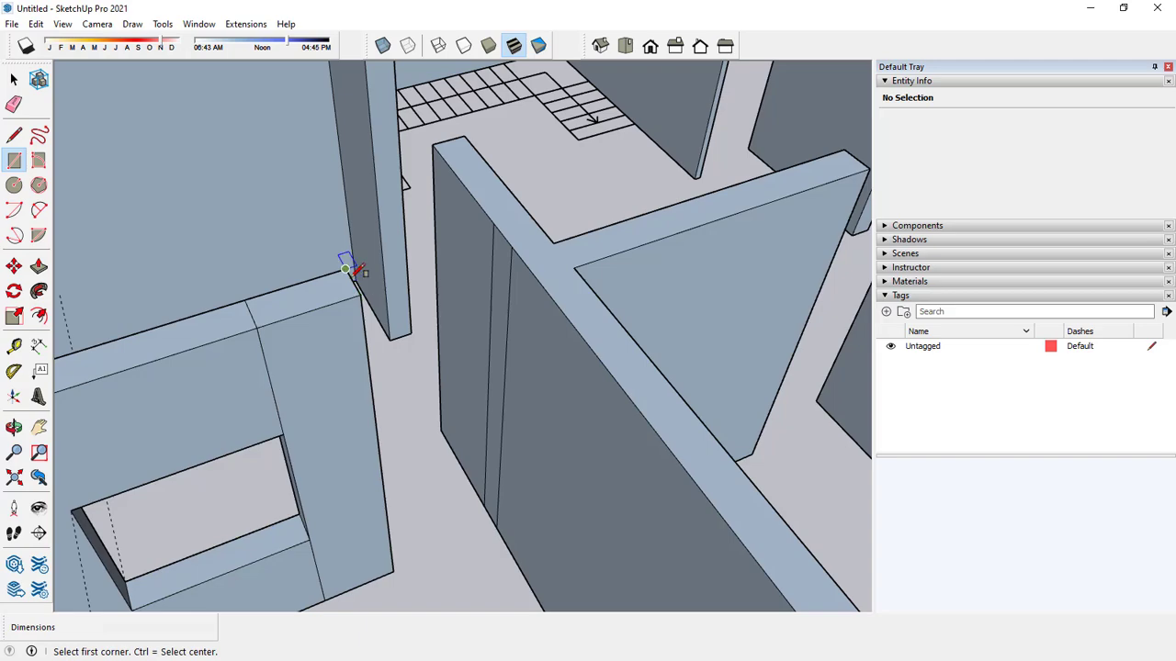
click(345, 267)
click(520, 250)
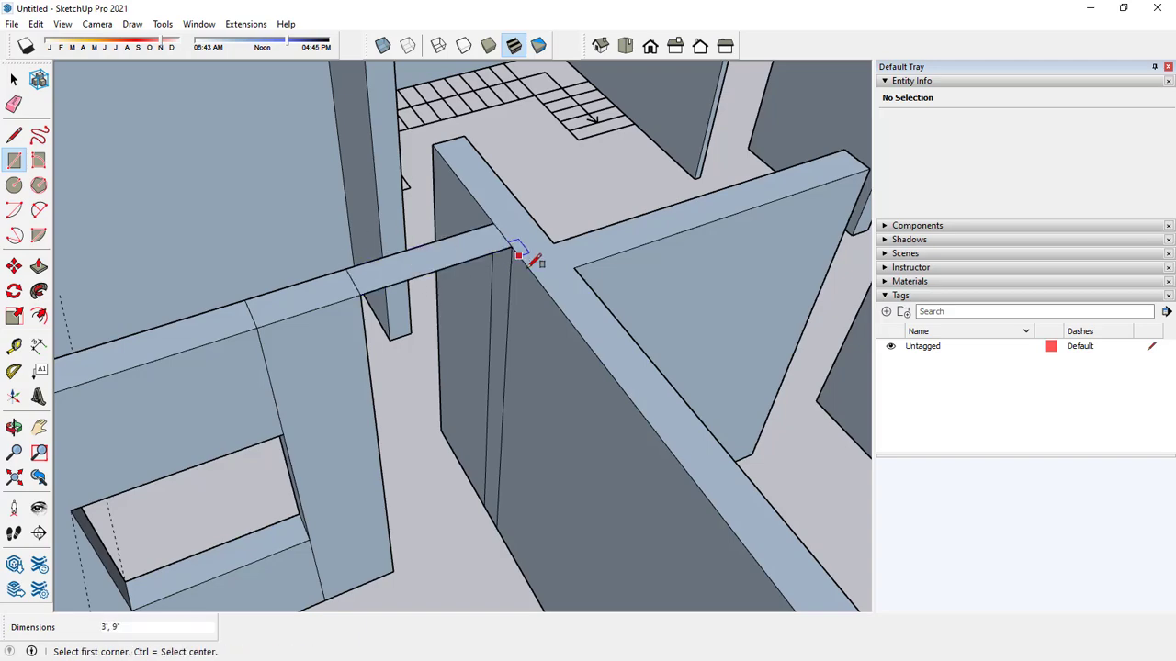
Extrude the rectangle over the entrance gap 3' downward to form the door header.
key(space)
key(p)
middle_drag(509, 315, 443, 116)
click(444, 116)
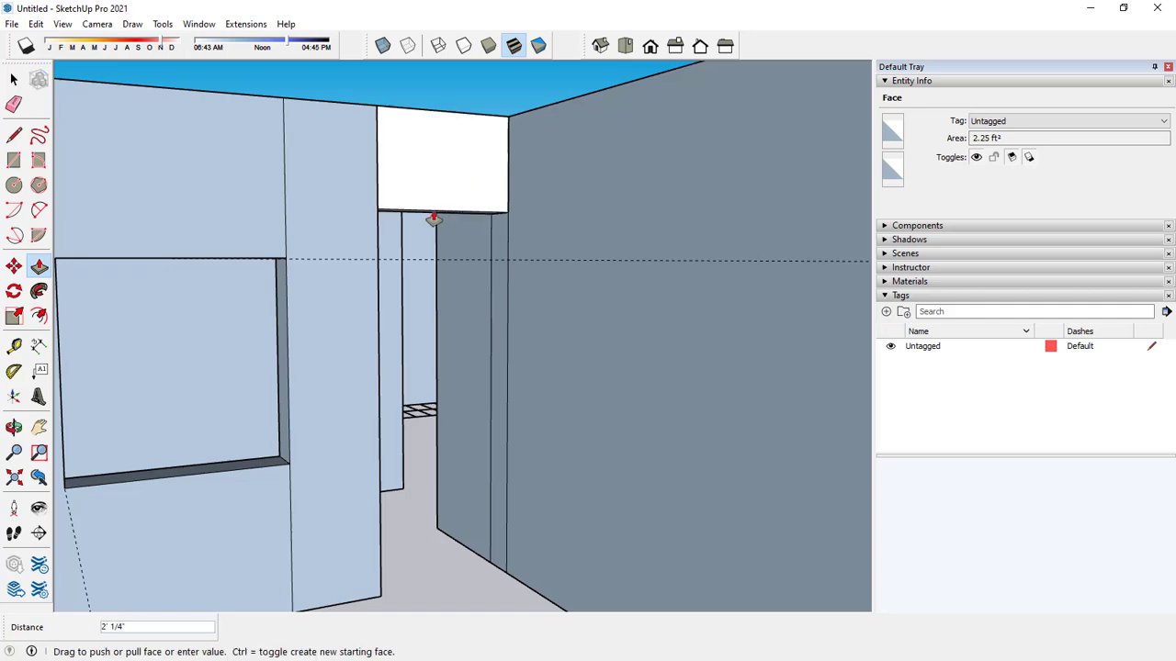
text(3')
key(Return)
scroll(440, 296, down, 4)
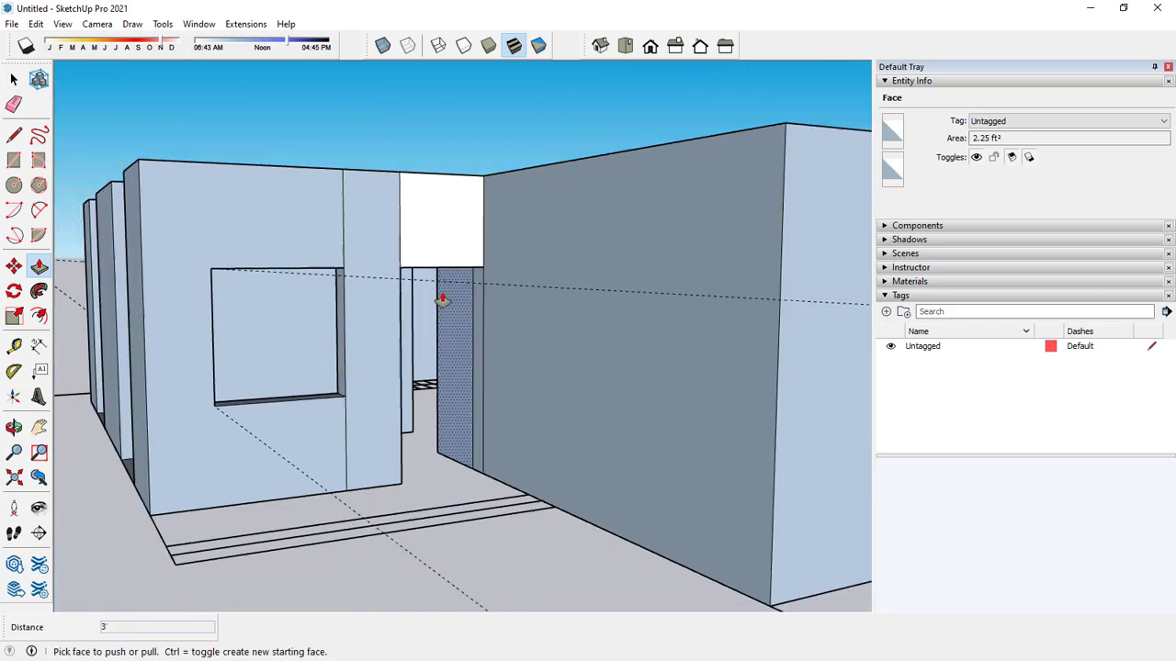
Place a guide line 3' below the top edge of the wall end at the side opening around the corner.
key(space)
mouse_move(466, 302)
middle_down()
mouse_move(488, 395)
mouse_move(643, 334)
mouse_move(467, 328)
mouse_move(514, 275)
mouse_move(465, 263)
mouse_move(470, 280)
middle_up()
scroll(565, 262, up, 3)
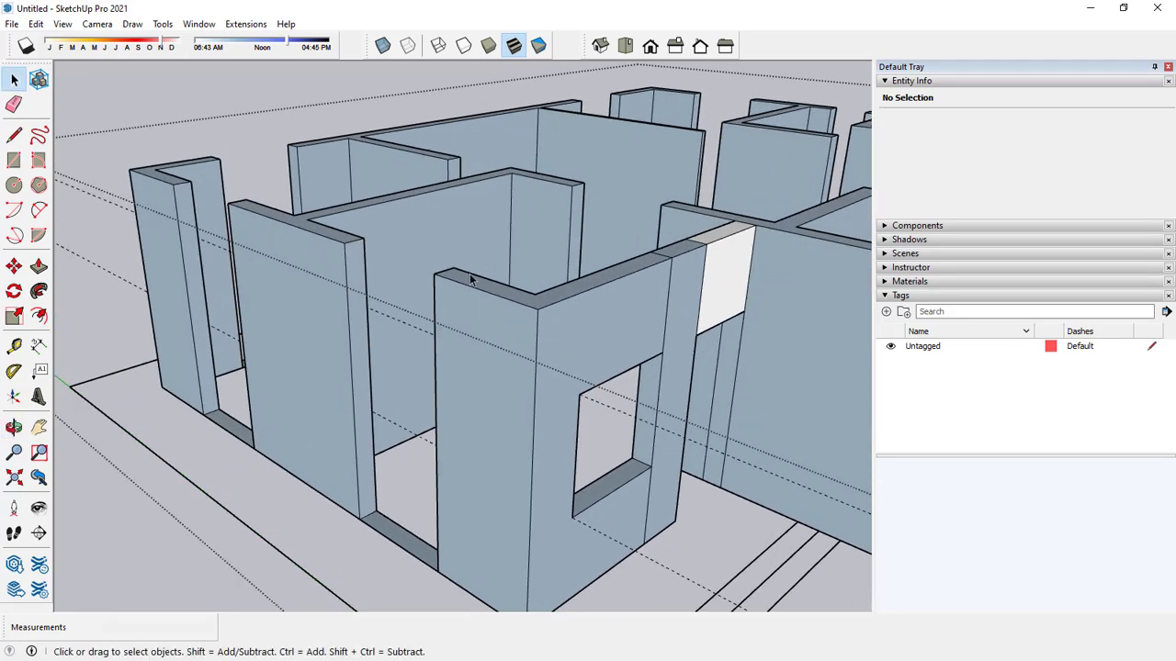
click(17, 347)
scroll(386, 244, up, 2)
click(330, 230)
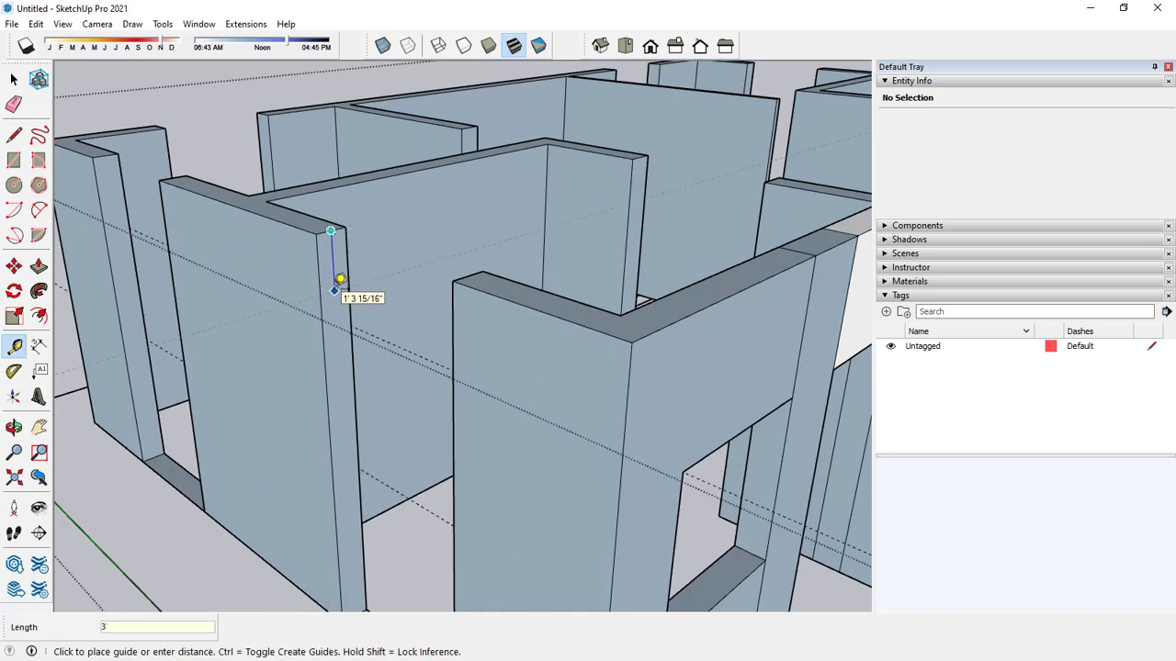
scroll(365, 270, down, 5)
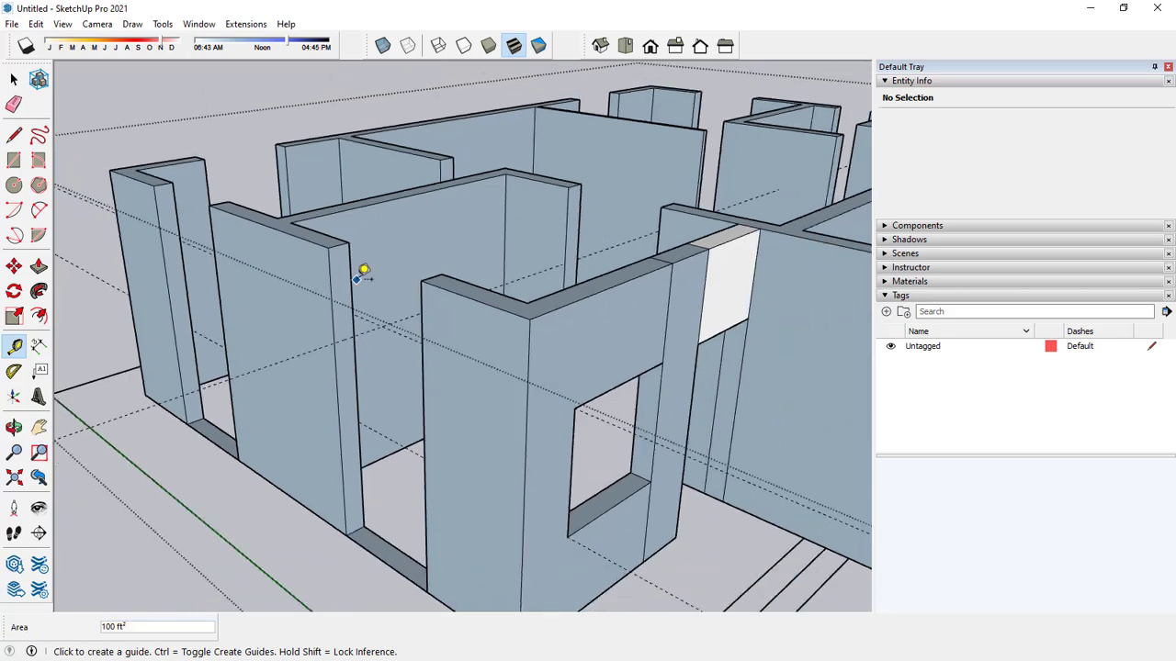
Place a guide line 3' above the bottom edge of the wall end at the side opening.
middle_drag(365, 267, 517, 446)
scroll(528, 529, up, 2)
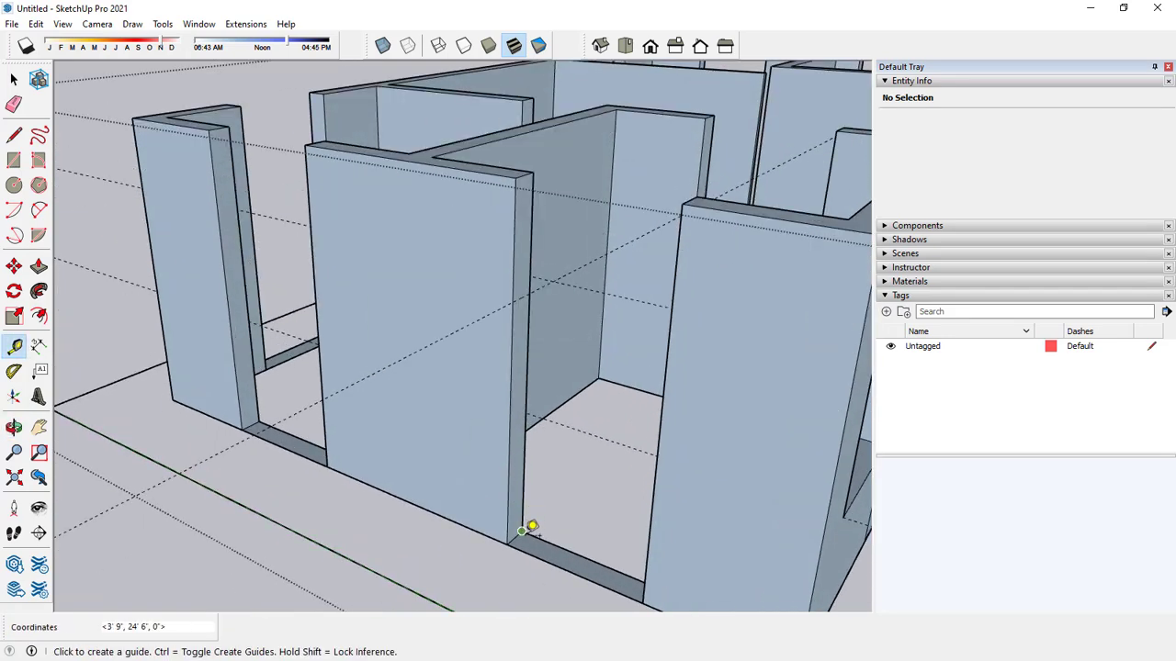
scroll(524, 530, up, 2)
click(513, 534)
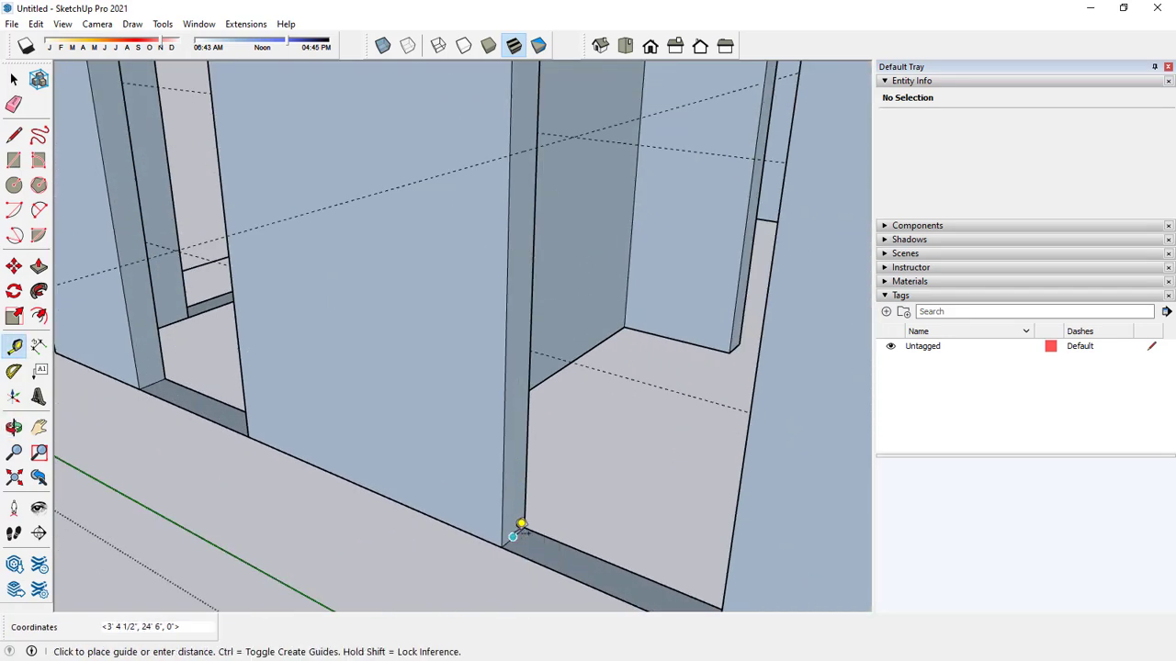
text(3)
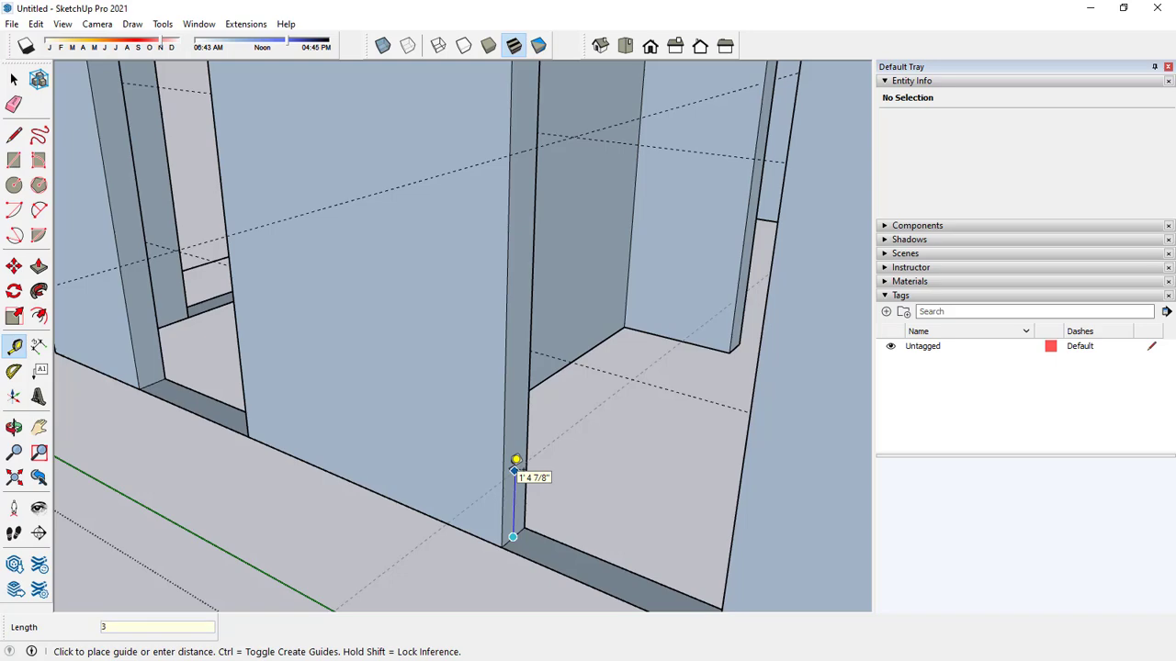
text(')
key(Return)
Draw edges across the wall end along the upper and lower guides to split the face into three parts.
key(space)
middle_drag(511, 412, 431, 307)
key(l)
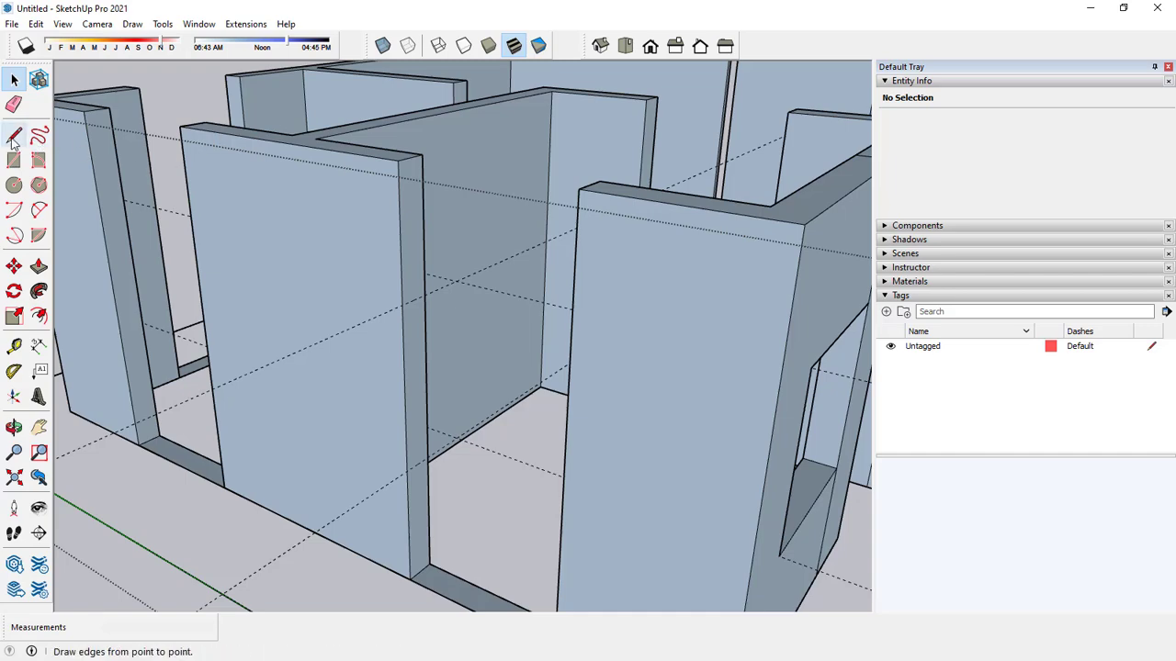
scroll(368, 303, up, 2)
click(383, 306)
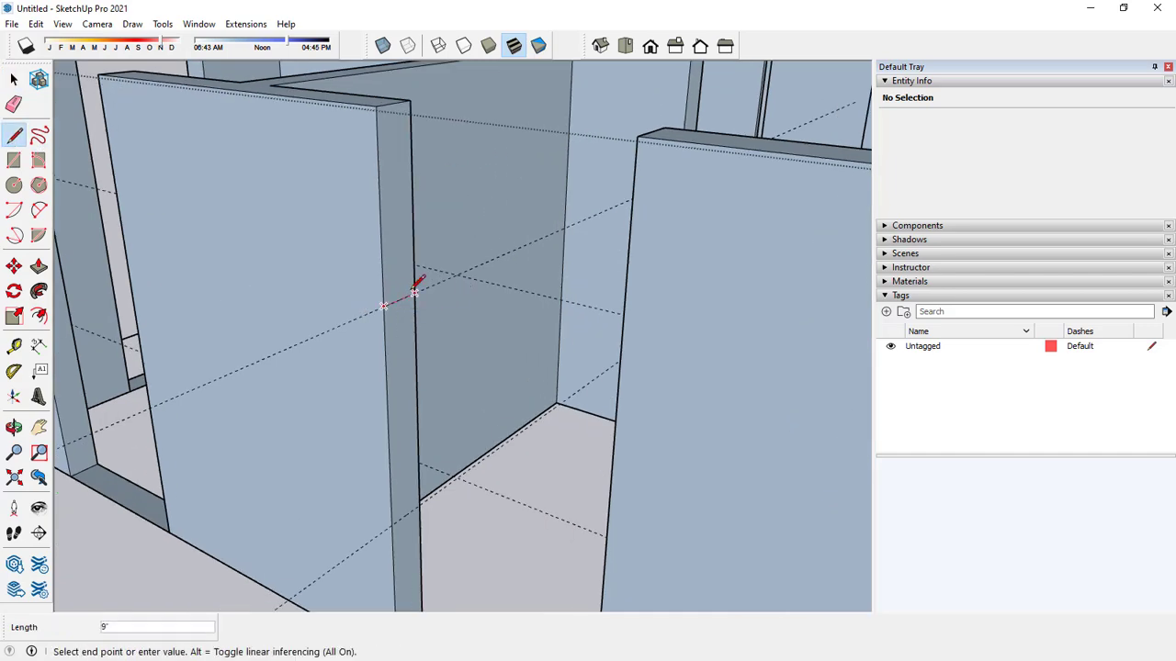
key(space)
scroll(402, 309, down, 2)
click(14, 134)
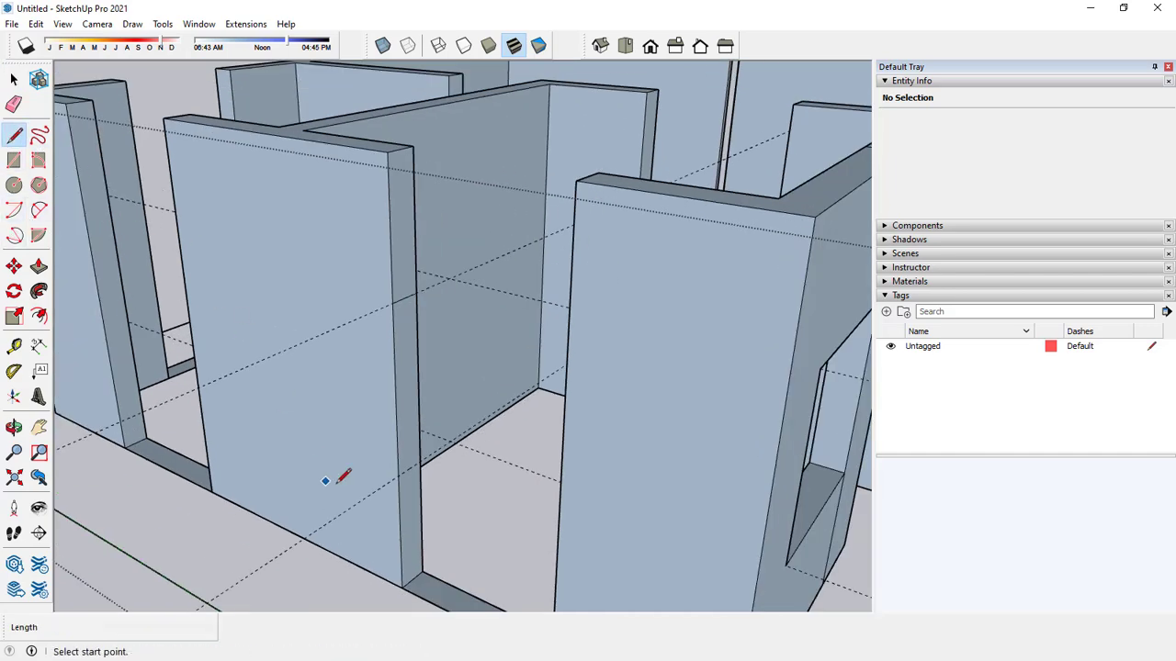
scroll(449, 471, up, 3)
click(423, 471)
key(space)
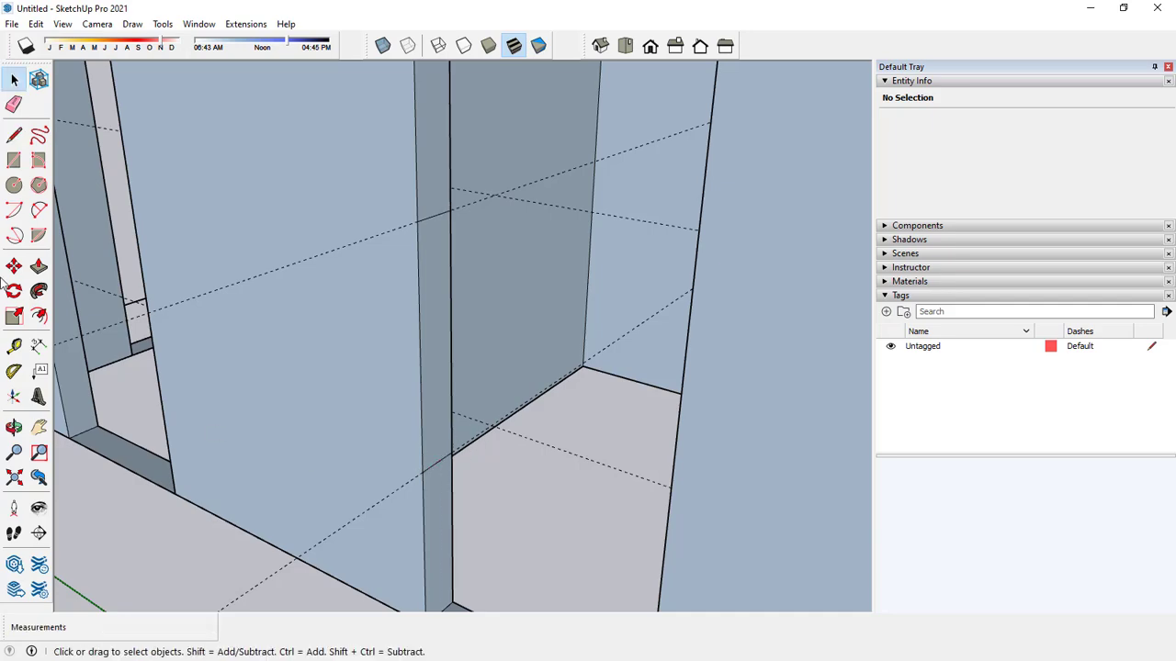
Push/Pull the wall end's upper and lower faces across the opening to the corner wall, forming the window's header and sill wall.
click(38, 266)
click(411, 174)
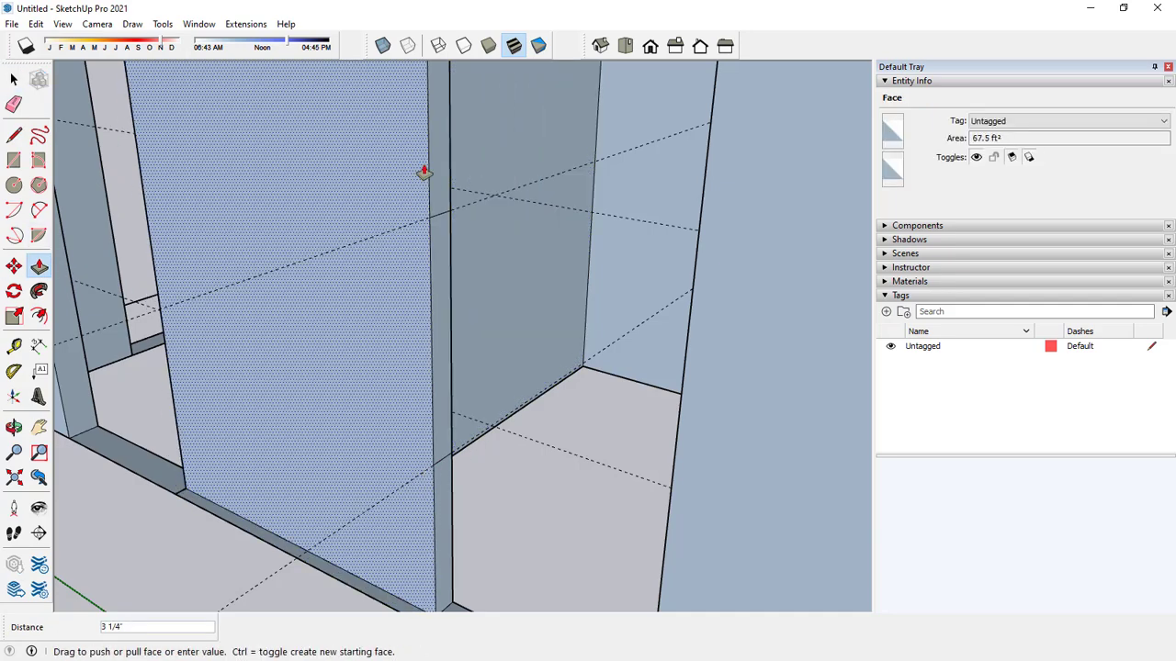
key(Escape)
click(429, 181)
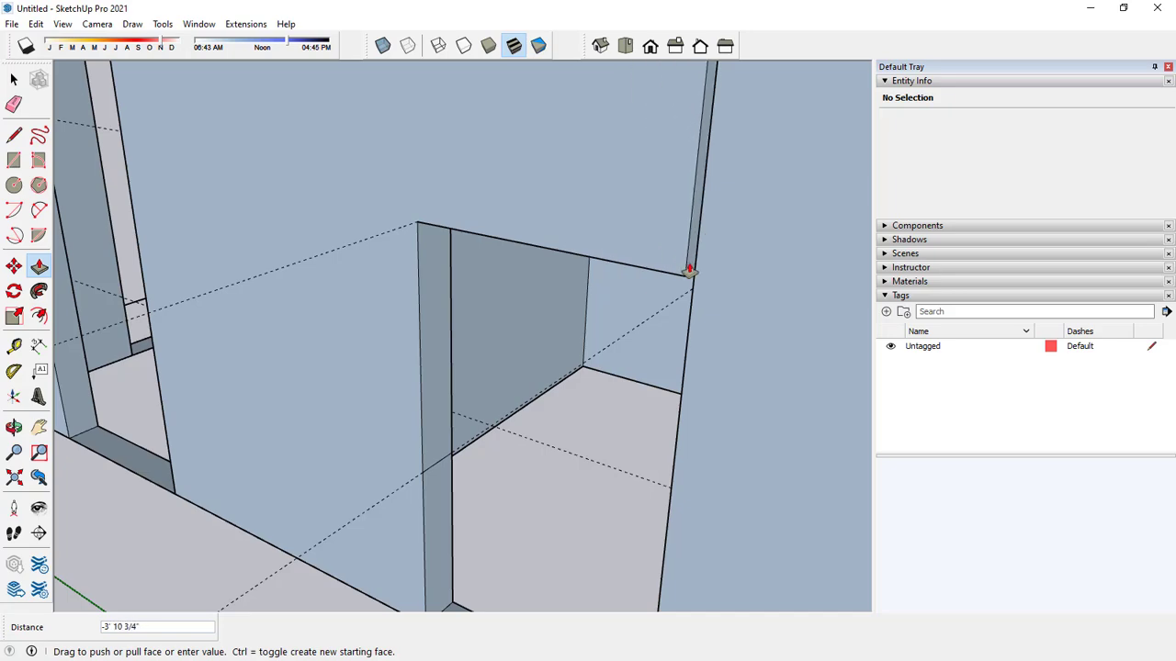
click(696, 273)
scroll(618, 333, down, 3)
click(531, 424)
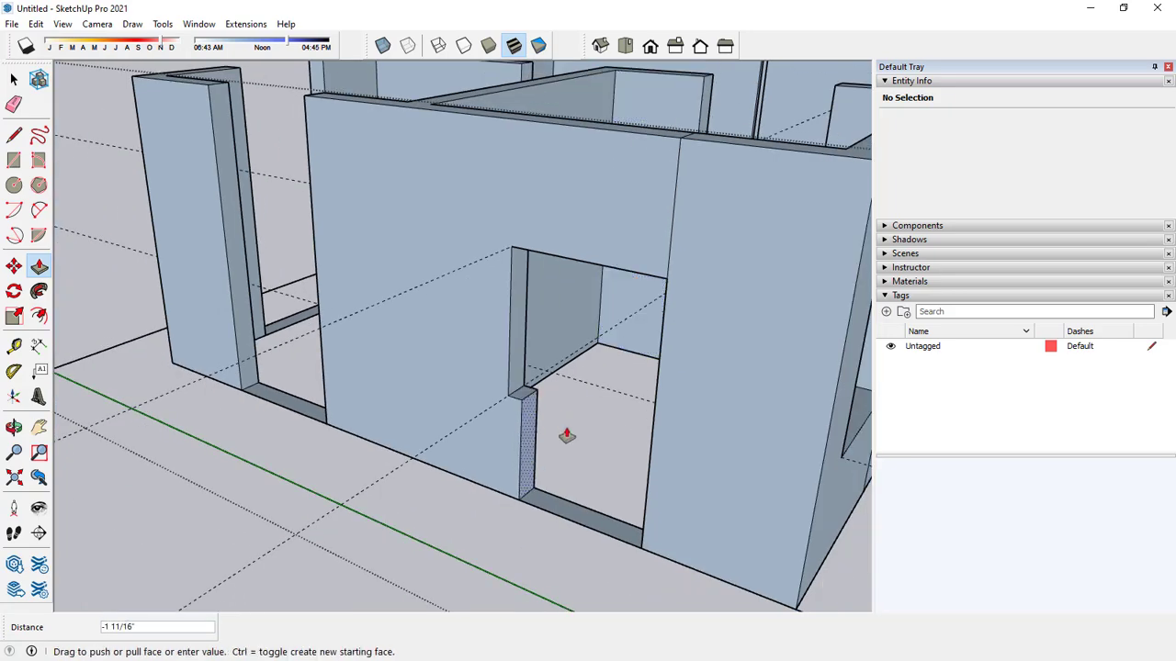
click(652, 444)
scroll(389, 373, down, 3)
Place a guide line 3' below the top edge of the far corner wall's end at the next opening.
middle_drag(389, 373, 420, 412)
key(space)
scroll(321, 228, up, 3)
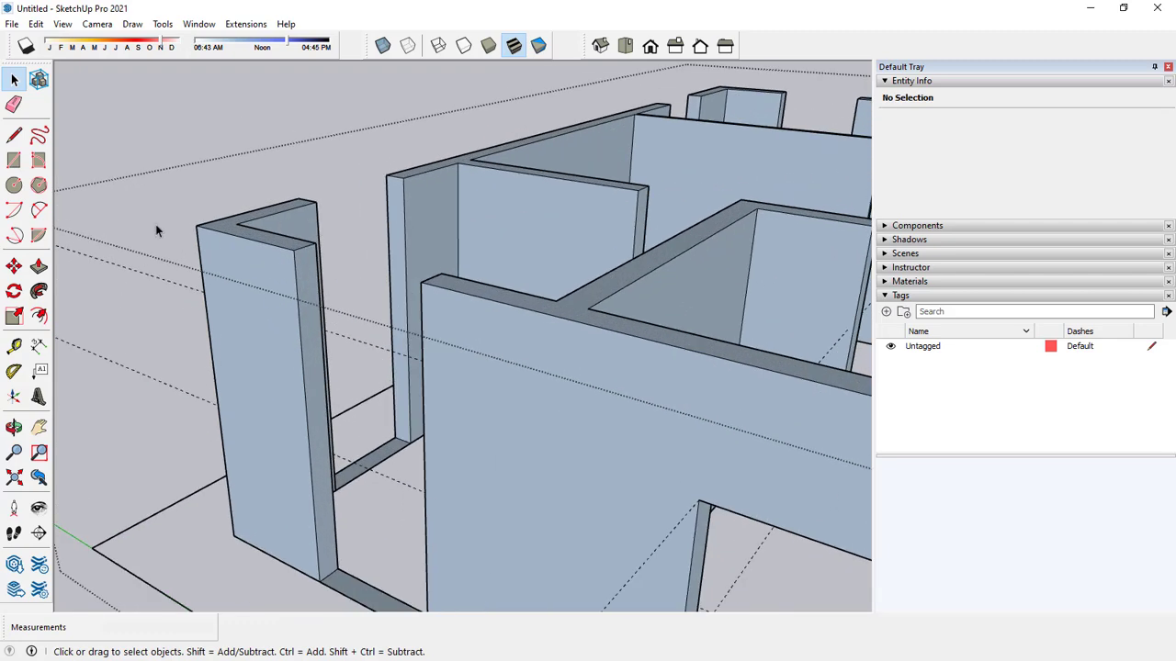
key(t)
scroll(314, 235, up, 2)
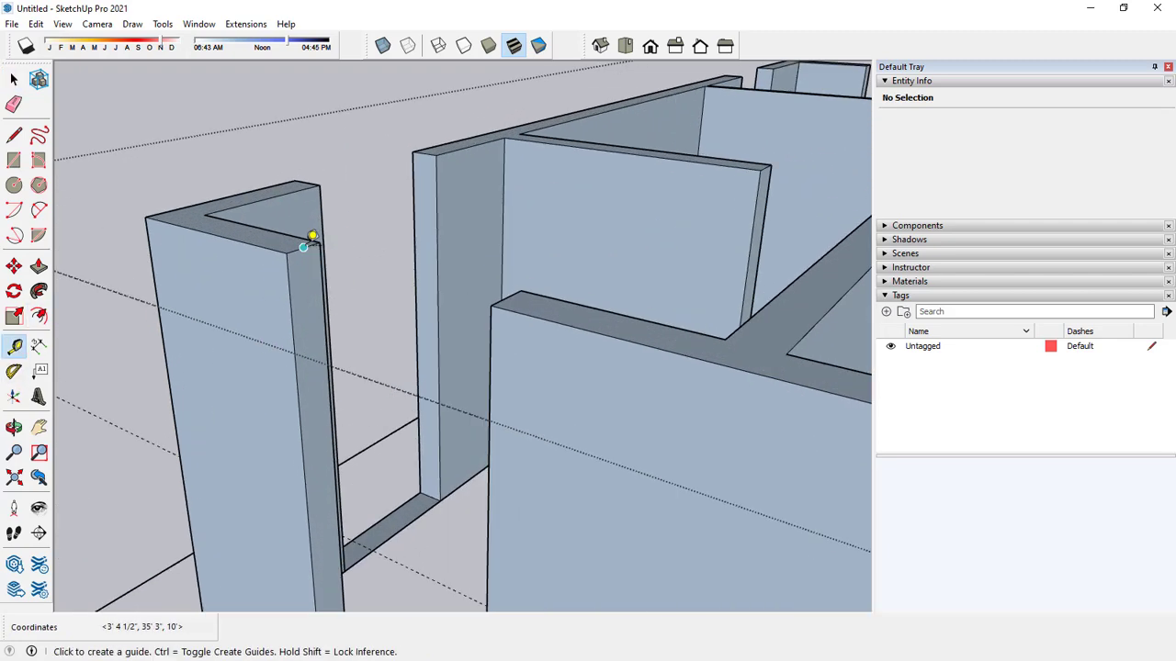
click(303, 248)
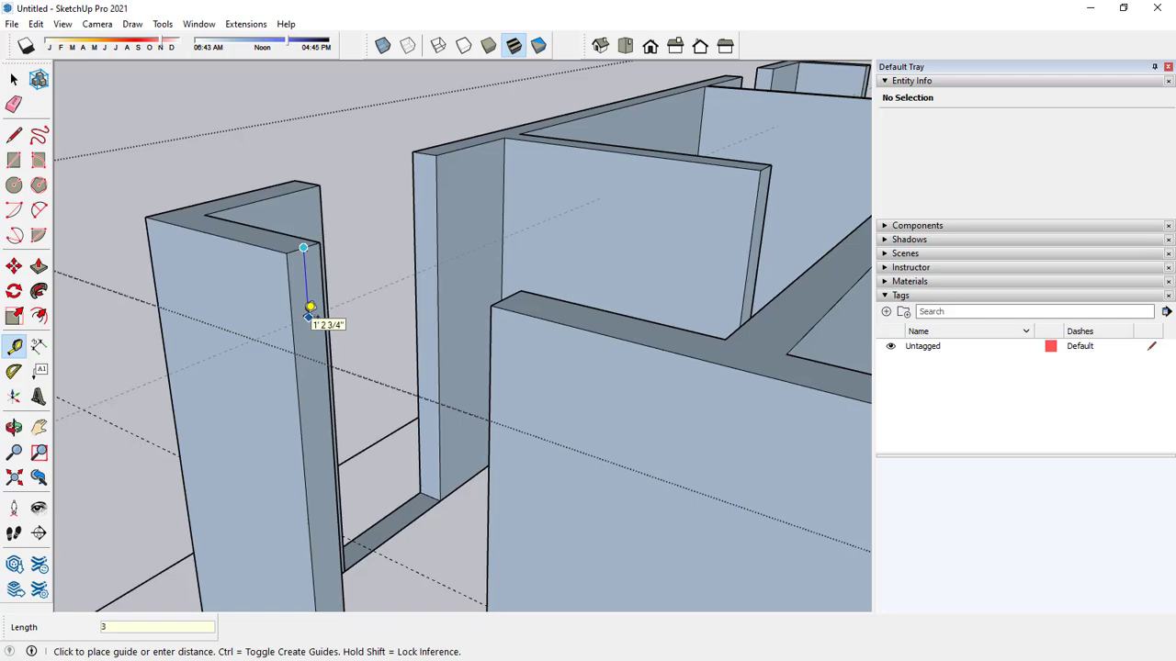
text(3')
key(Return)
Place a second guide line 3' above the bottom edge of the same corner wall end.
scroll(308, 315, down, 4)
scroll(331, 474, up, 4)
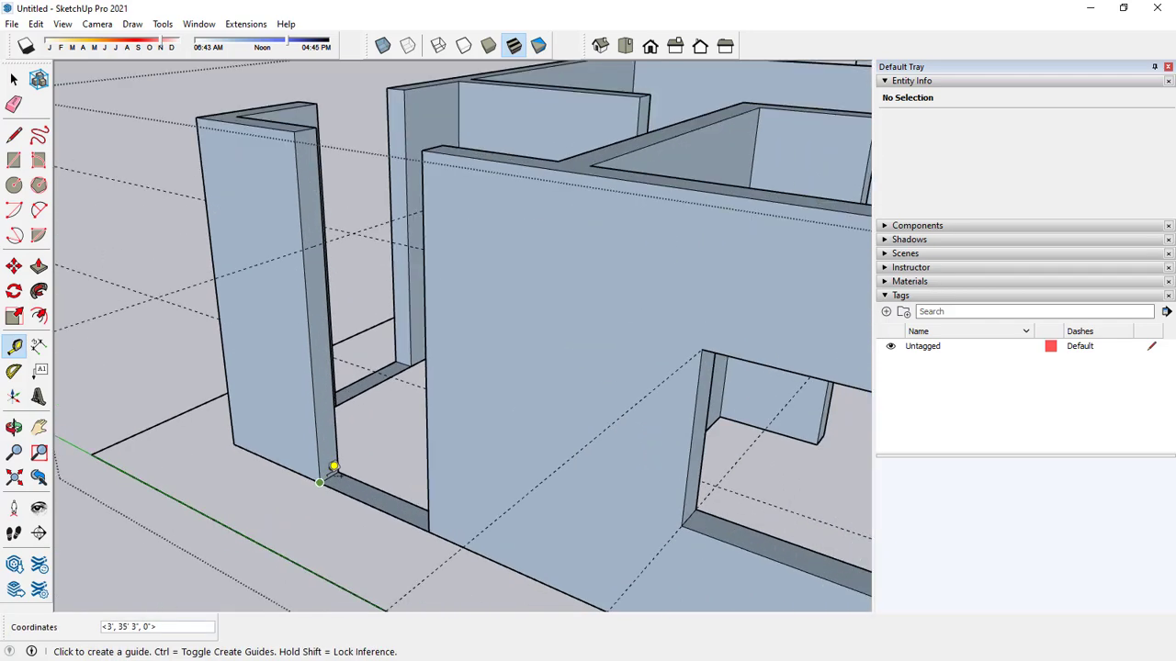
click(329, 476)
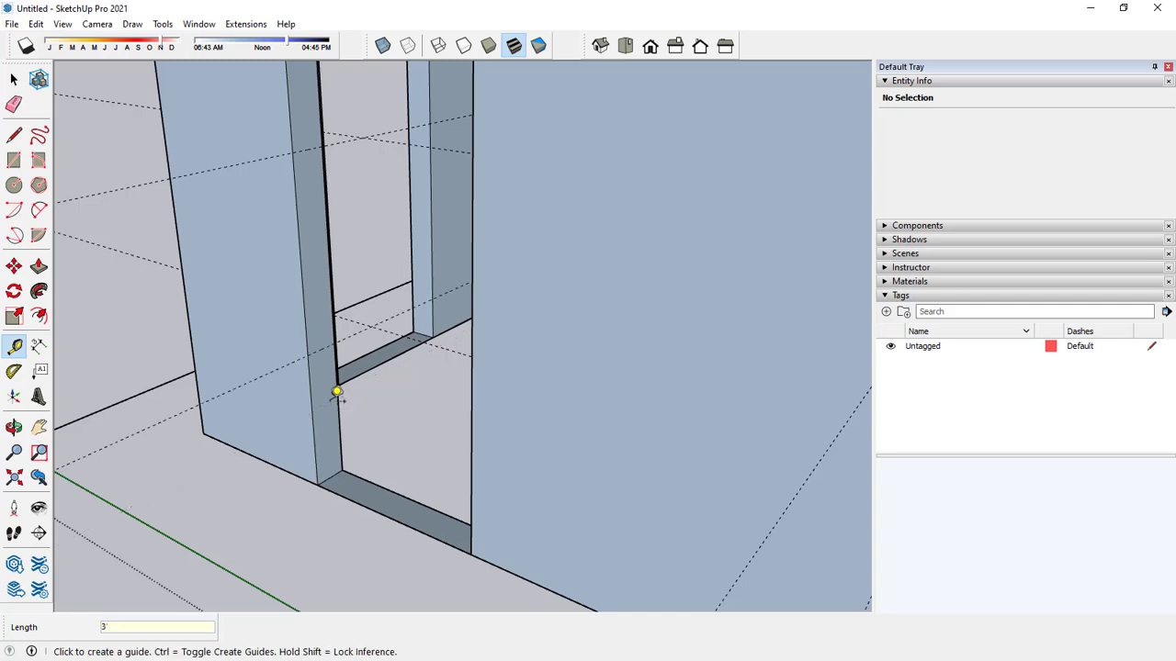
key(Return)
key(space)
Draw a 4' by 9" rectangle on the corner wall's end face between the two guides.
click(14, 160)
scroll(349, 265, up, 3)
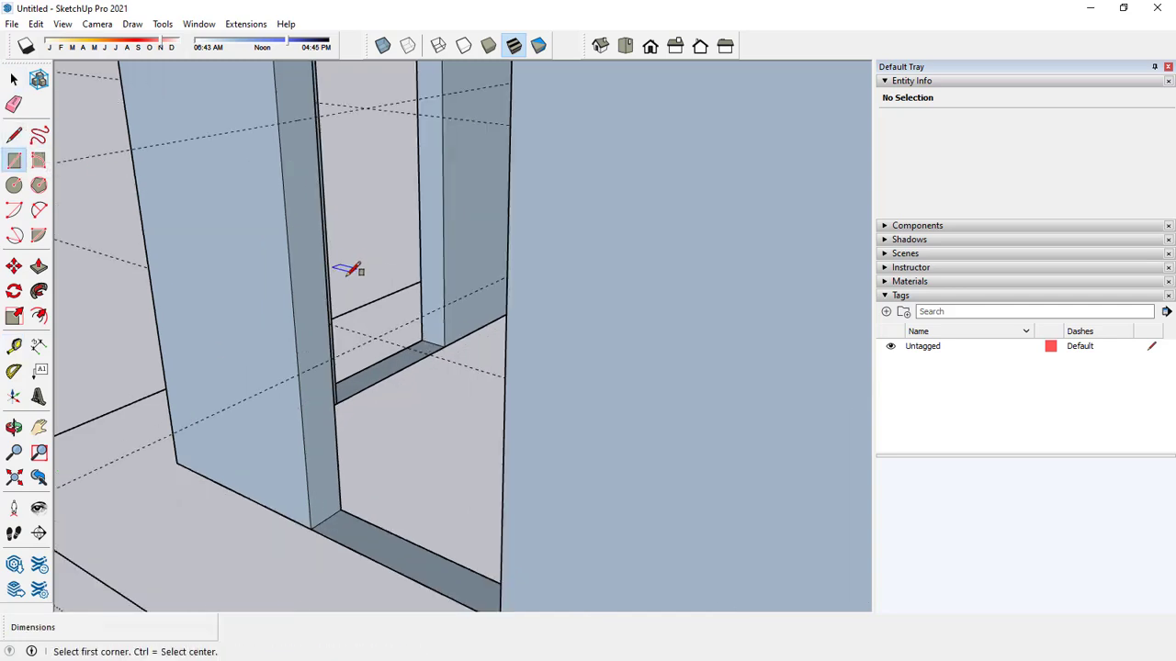
click(287, 397)
scroll(313, 322, down, 1)
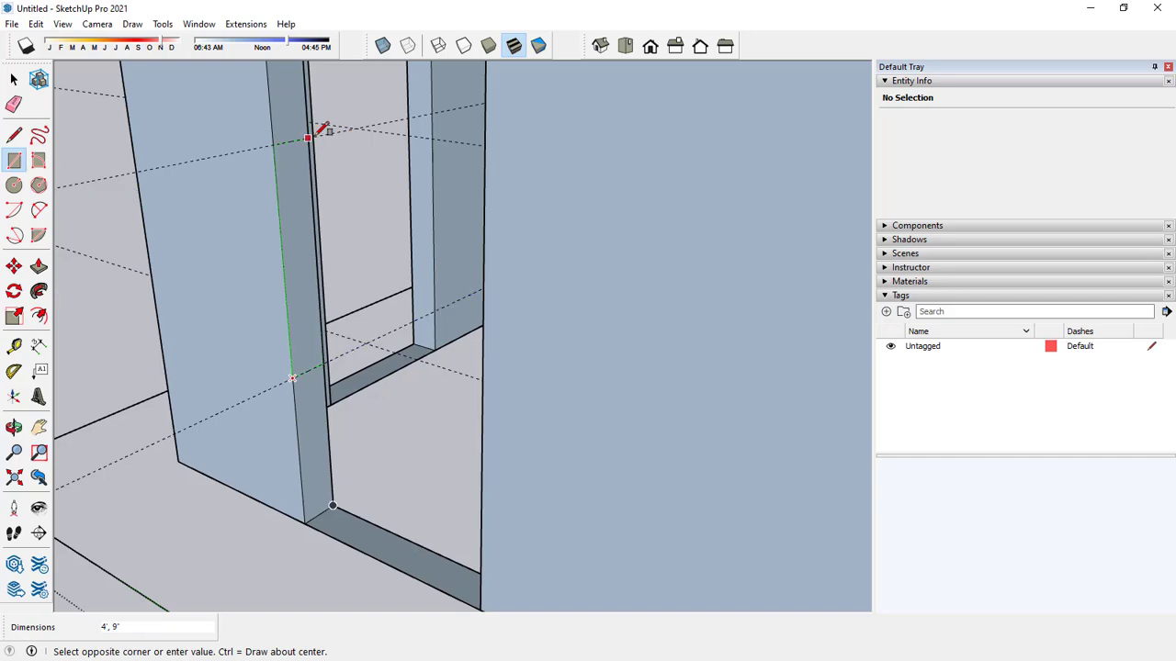
click(310, 138)
key(space)
Push/Pull the faces above and below the rectangle 4' across the opening to form the second window's header and sill wall.
click(39, 266)
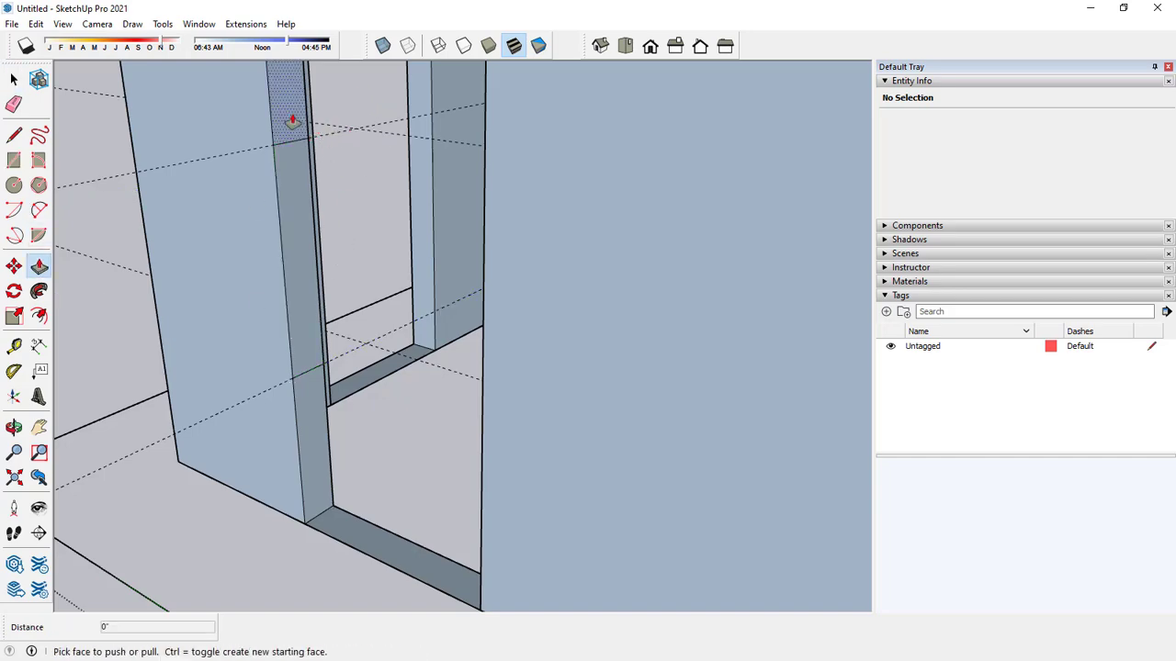
click(294, 121)
click(485, 181)
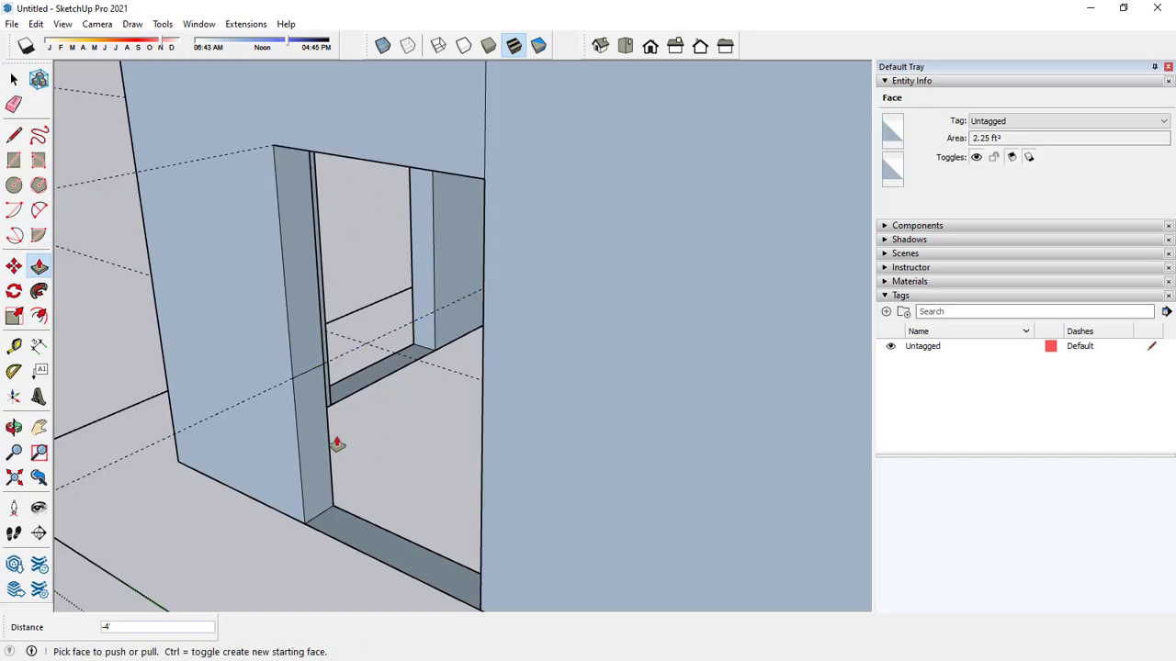
click(333, 440)
click(480, 404)
scroll(455, 364, down, 5)
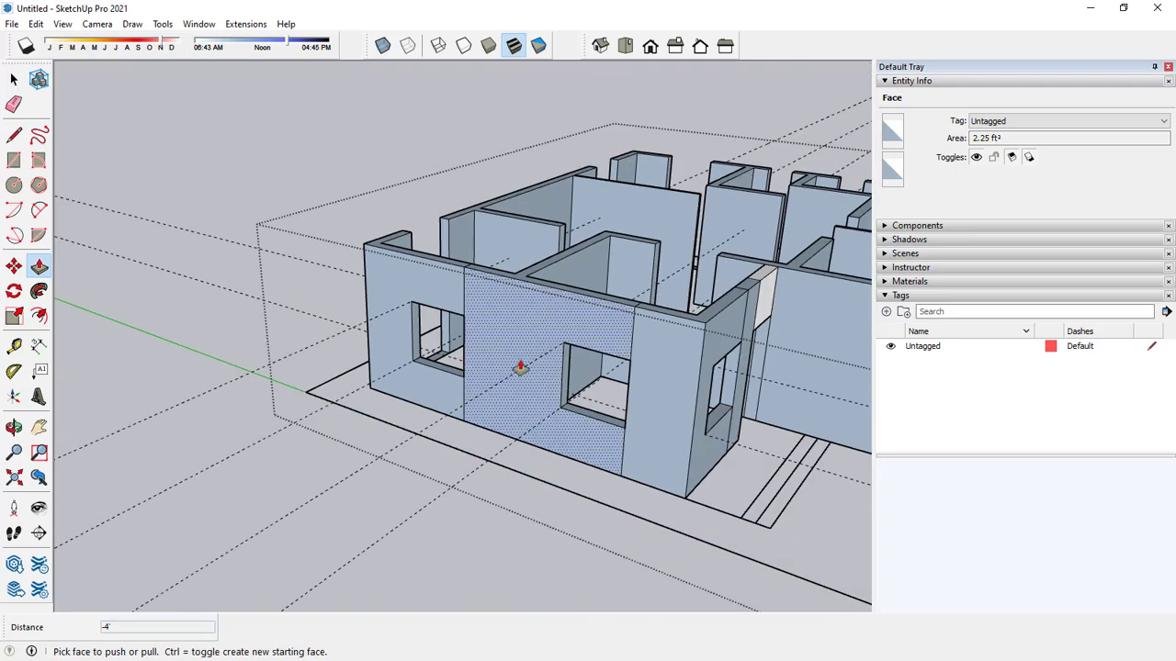
Raise the base strips in the two openings beside the long outer side wall by 3' to form sill walls.
scroll(462, 367, up, 1)
middle_drag(462, 368, 713, 355)
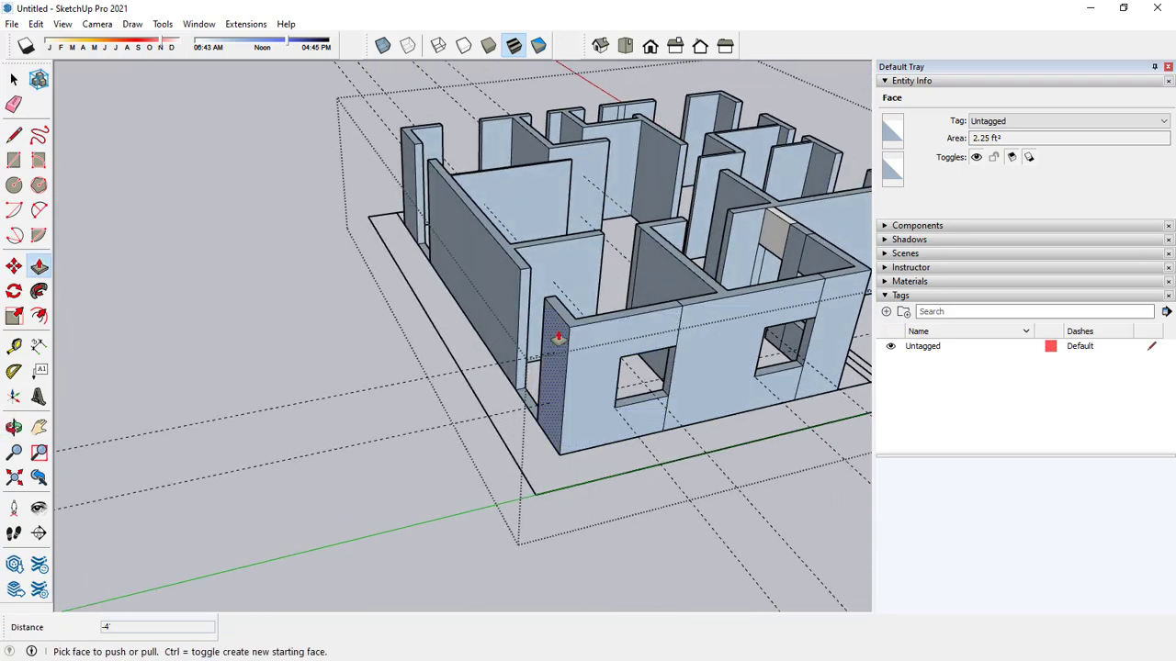
shift+middle_drag(558, 341, 606, 357)
scroll(509, 430, up, 2)
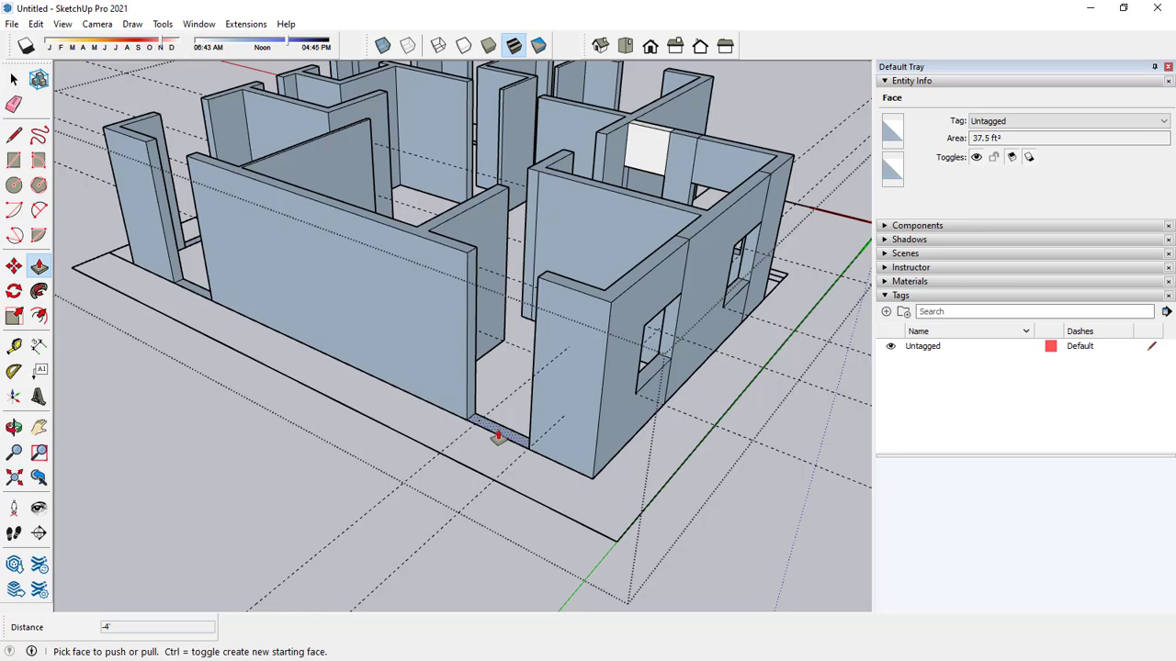
click(497, 437)
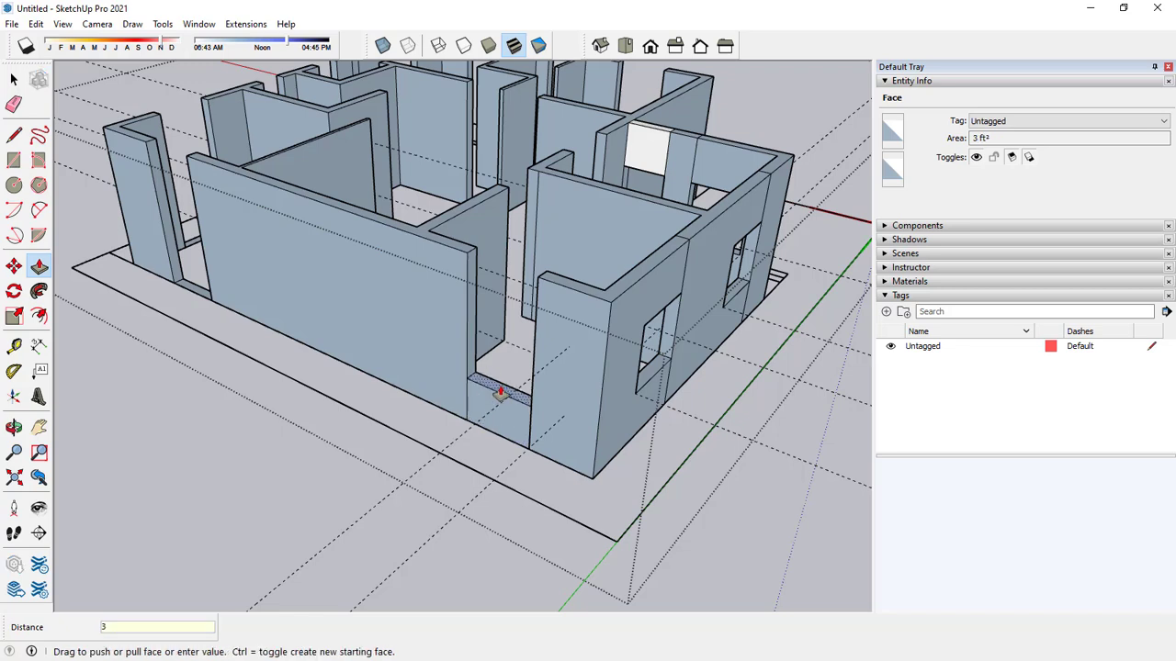
key(Return)
click(191, 252)
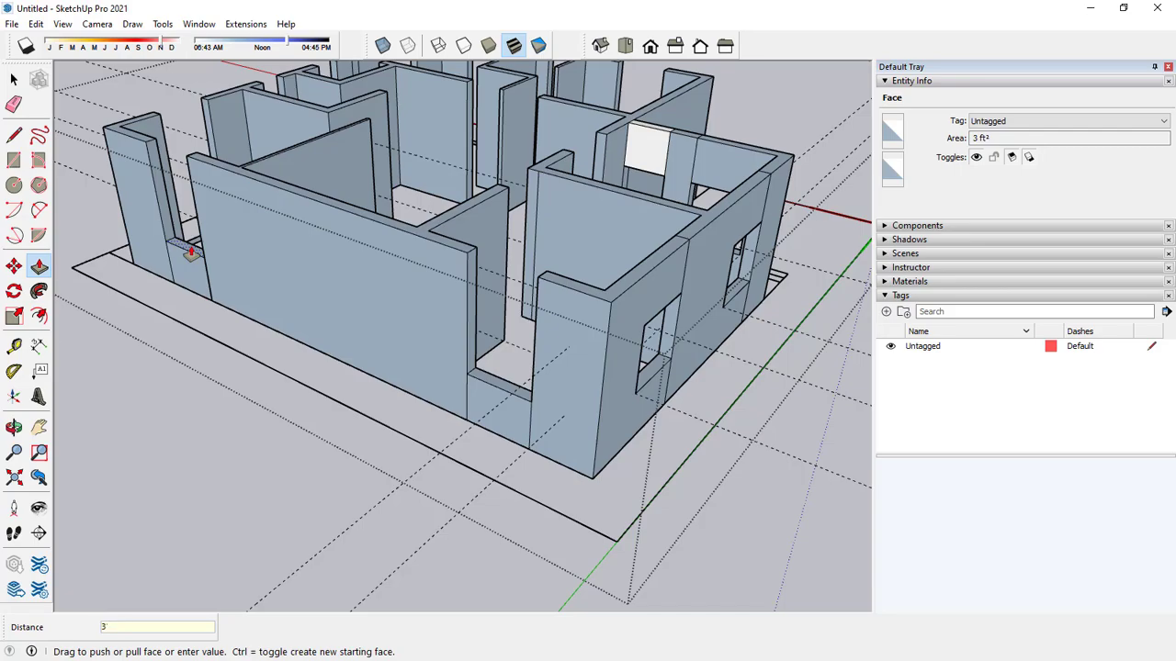
key(Return)
Raise the base strip of the first wide opening in the outer wall along the red axis by 3'.
scroll(230, 304, down, 3)
middle_drag(616, 325, 456, 320)
middle_drag(687, 304, 495, 340)
middle_drag(677, 344, 457, 338)
scroll(267, 328, up, 2)
scroll(405, 346, down, 5)
shift+middle_drag(410, 302, 464, 399)
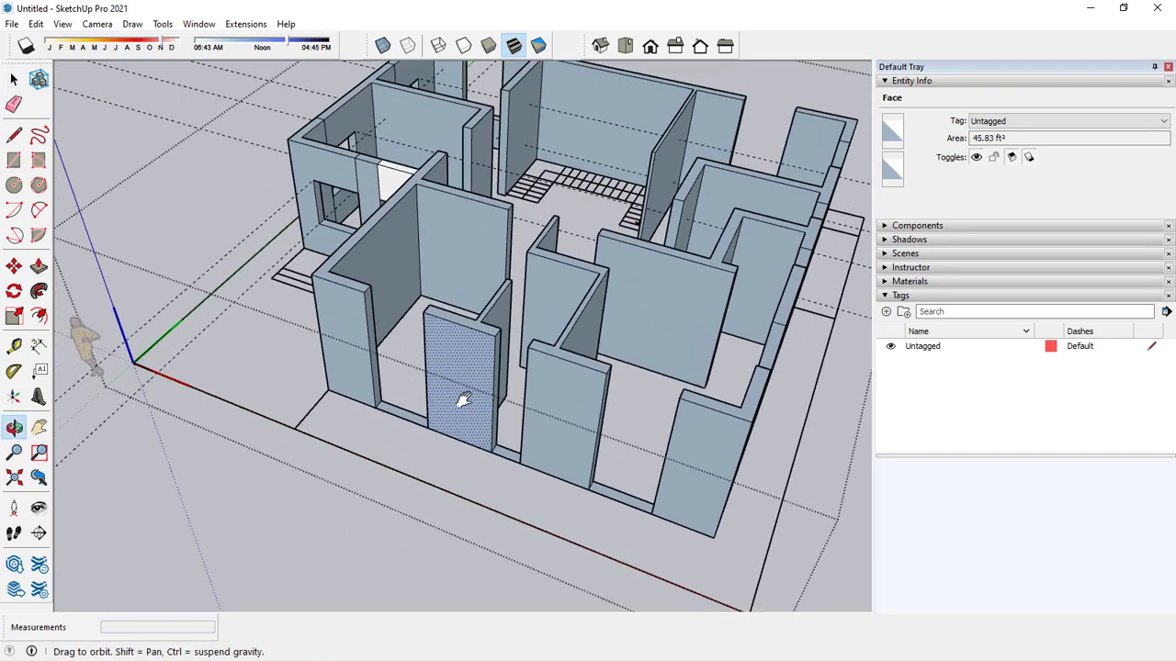
scroll(412, 413, up, 3)
click(398, 393)
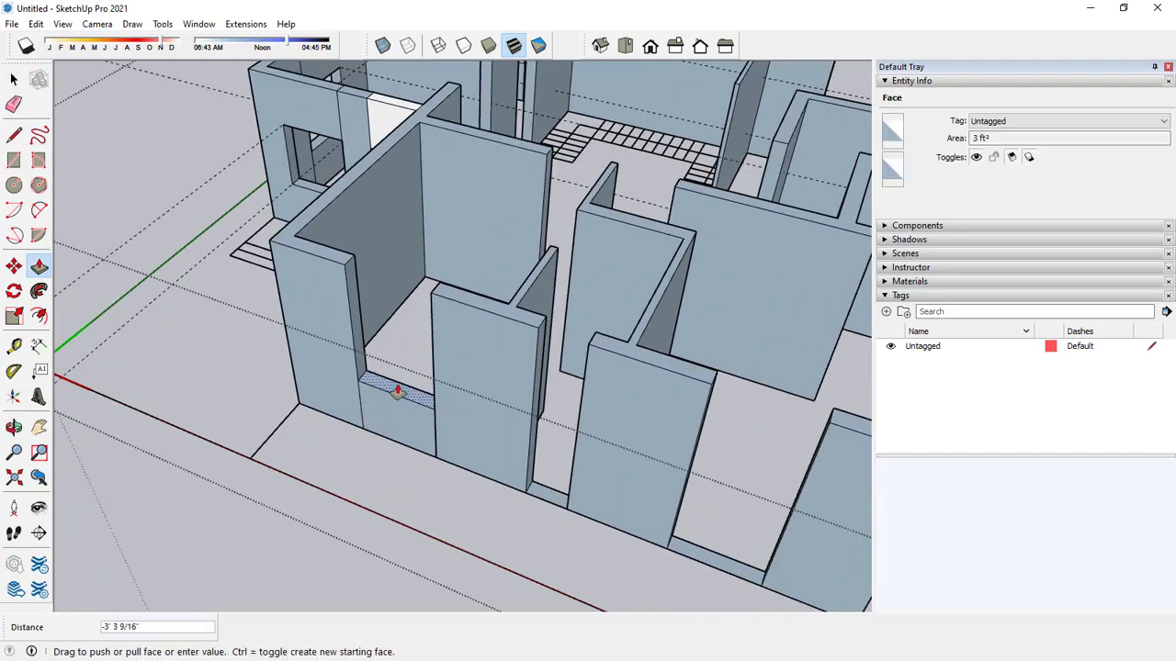
Raise the base strip of the narrow opening in the same wall by 3', plus another 2'.
click(551, 499)
click(549, 444)
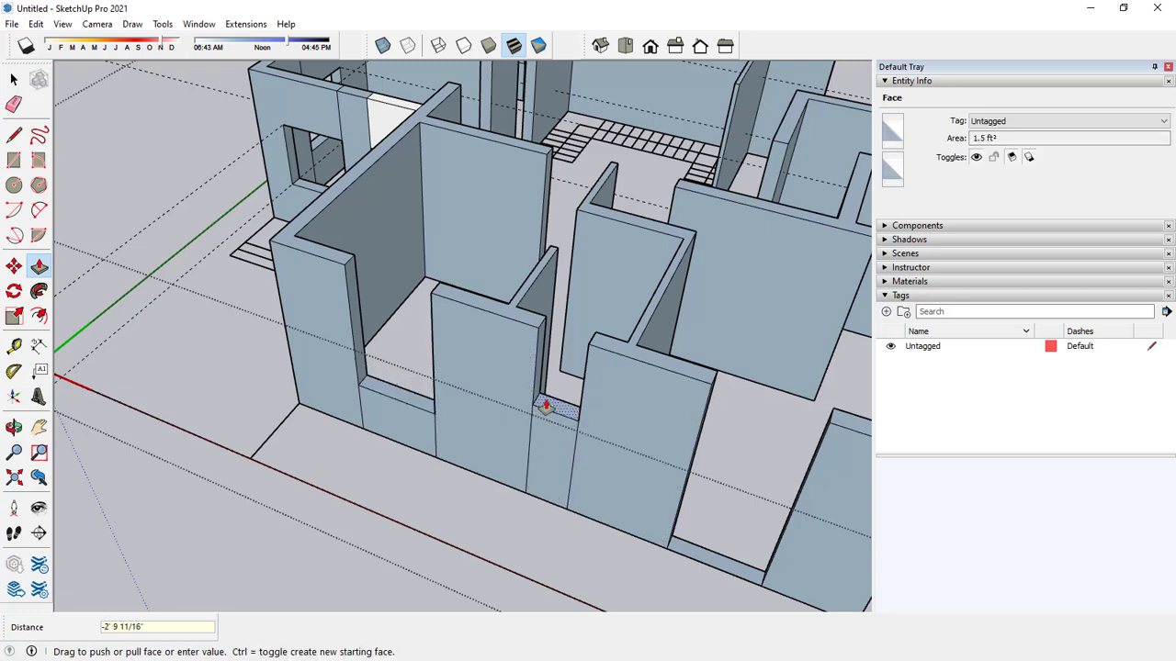
key(Return)
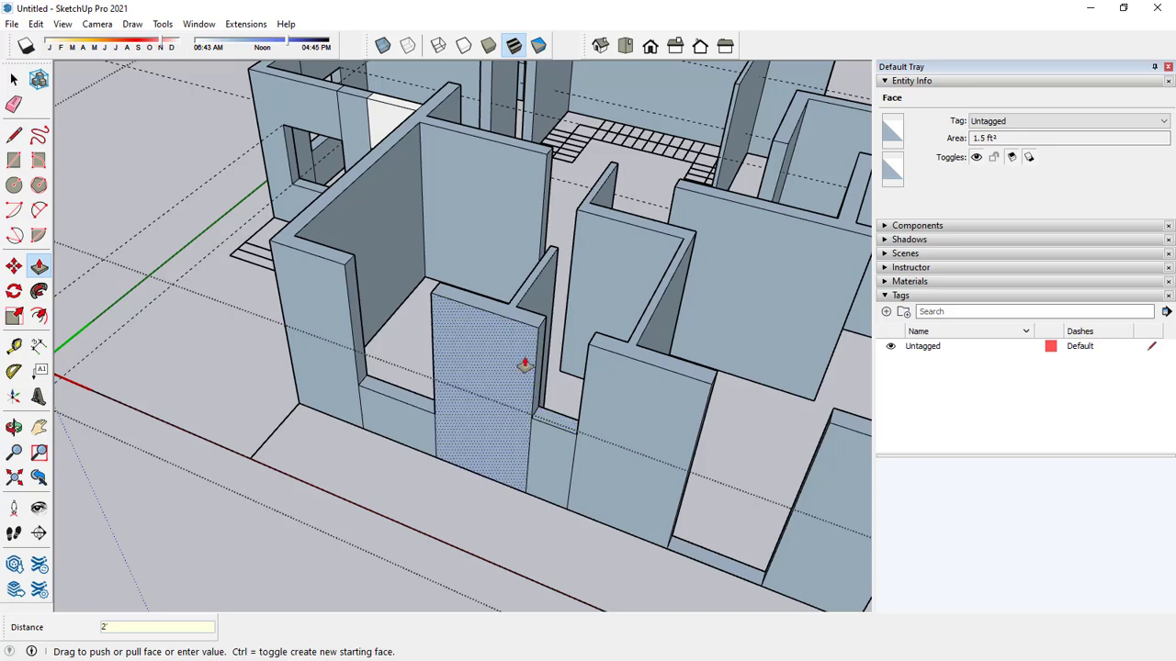
Raise the base strip of the wall's last wide opening 3', level with the first opening's sill.
scroll(683, 499, down, 2)
click(665, 518)
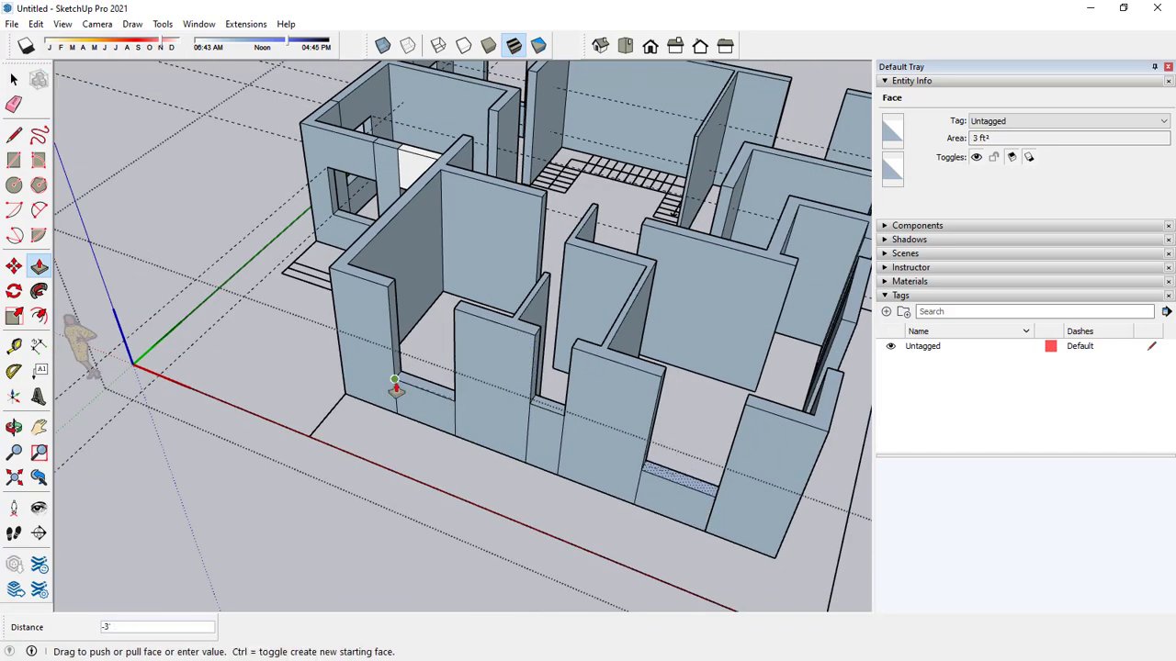
click(430, 399)
Raise the base strips of the openings in the rear outer wall, 3' in the wide ones and higher in the two narrow ones.
scroll(361, 373, down, 4)
middle_drag(674, 425, 349, 417)
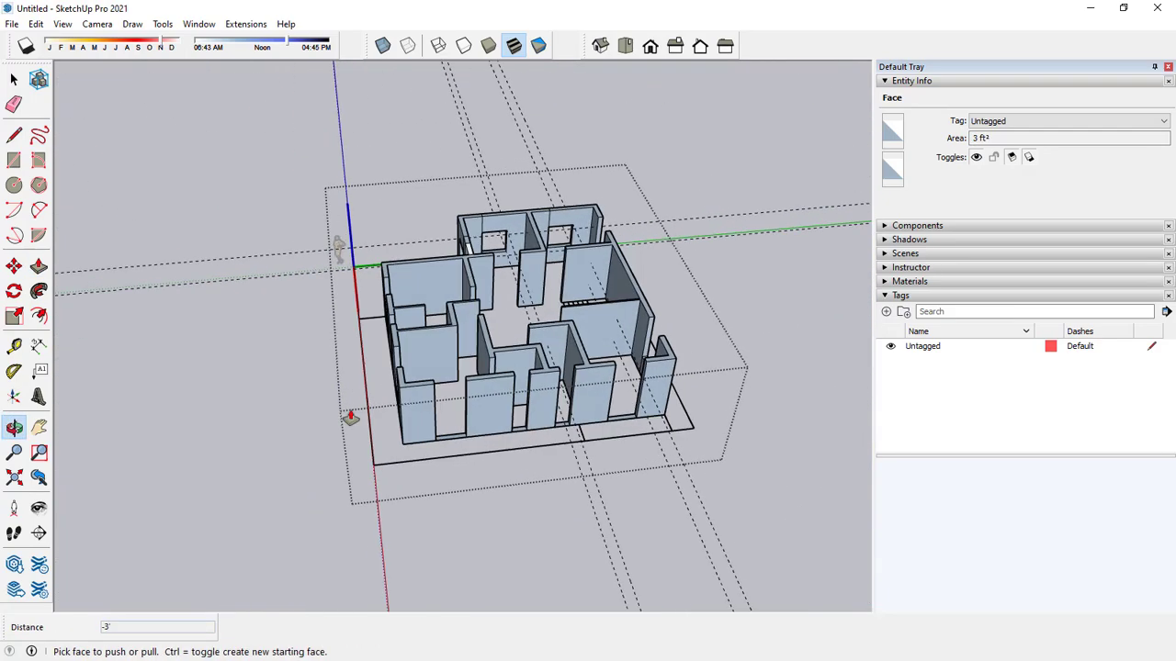
scroll(441, 437, up, 2)
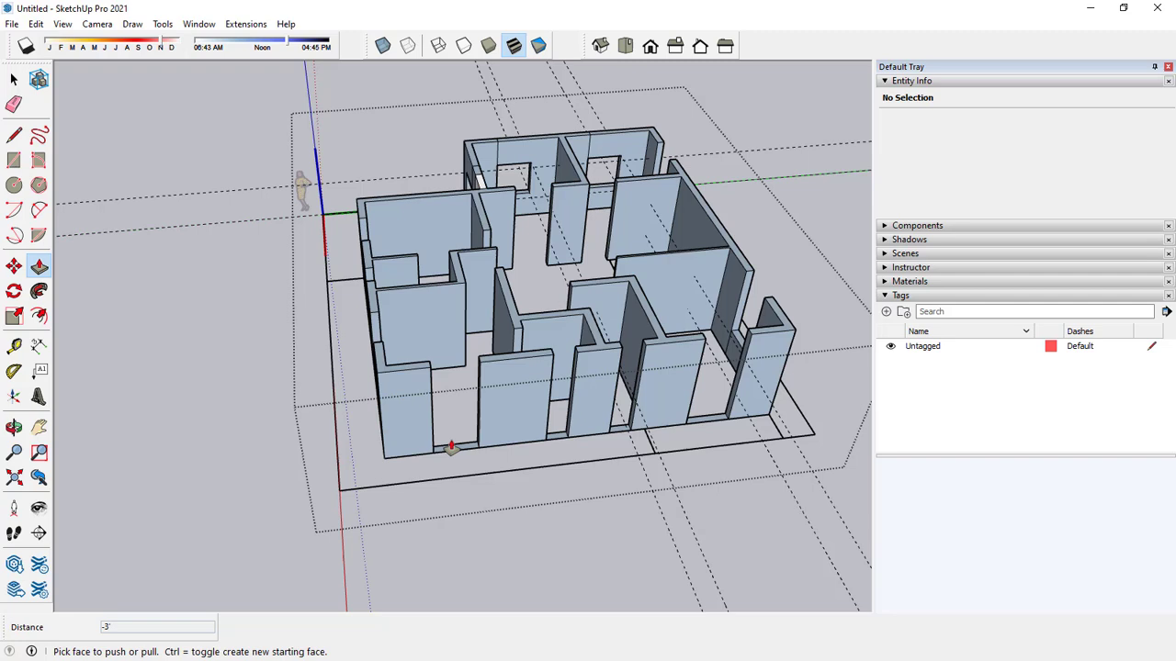
click(562, 437)
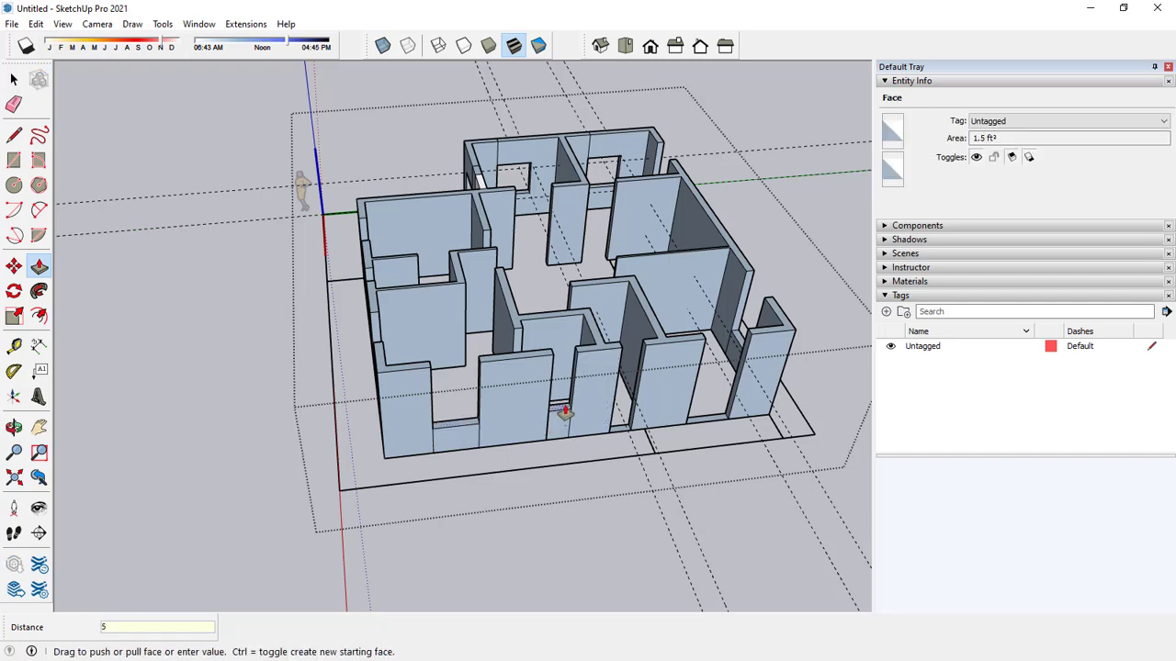
click(617, 428)
click(695, 427)
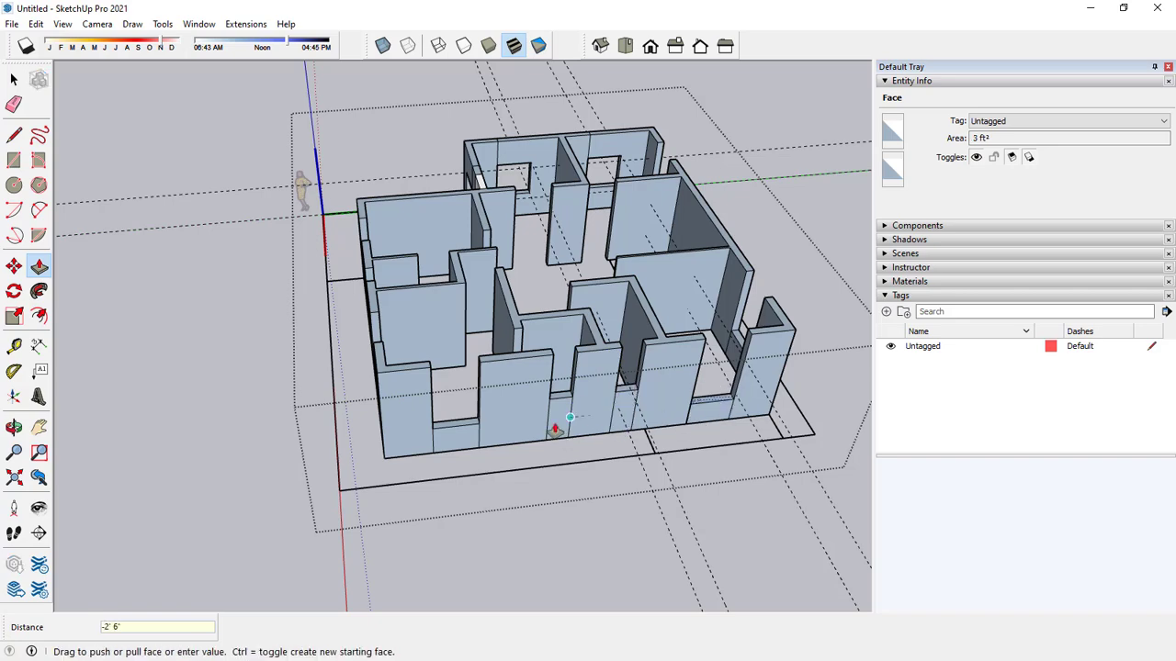
click(466, 428)
scroll(685, 413, down, 1)
middle_drag(682, 412, 303, 423)
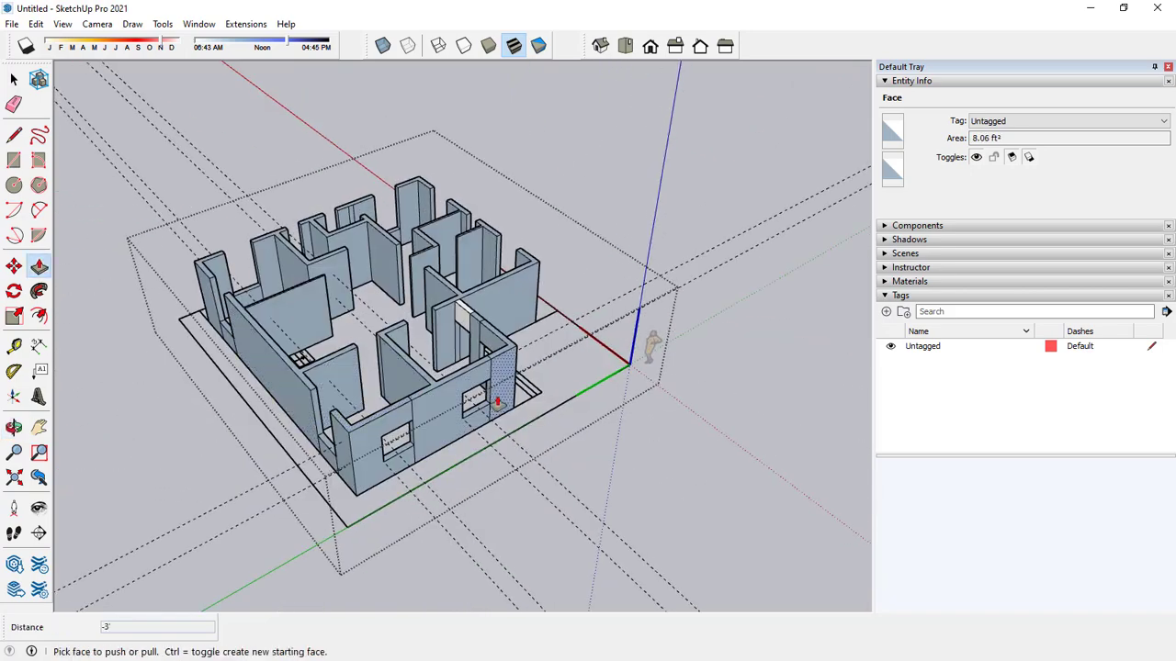
key(space)
scroll(319, 409, up, 4)
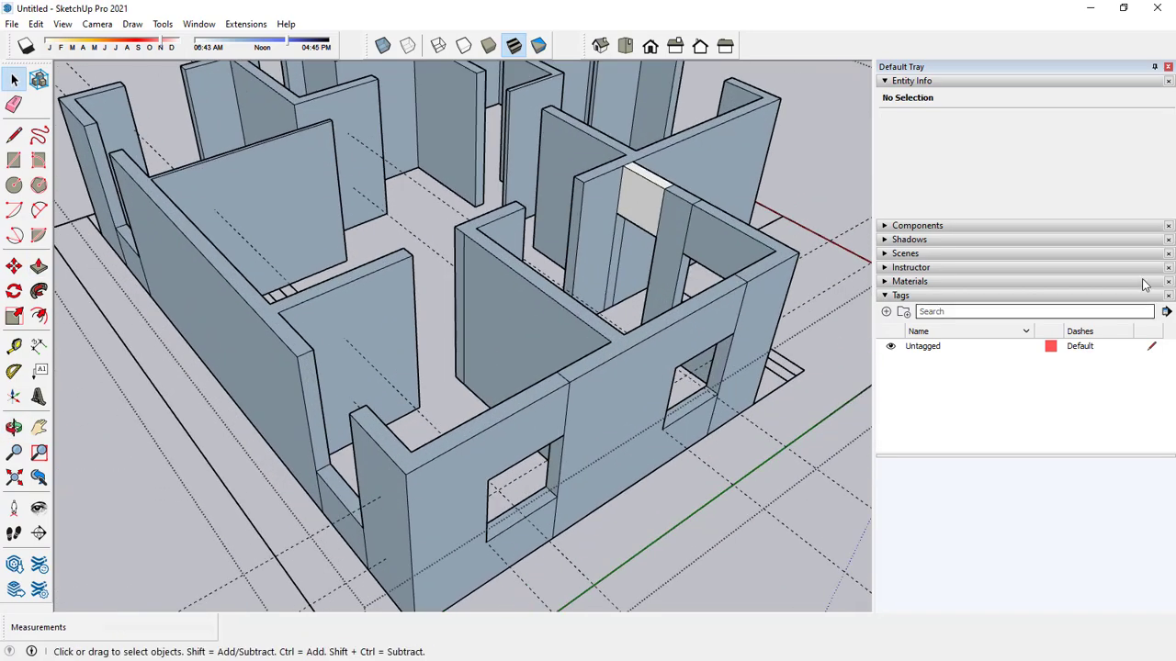
Place a guide 3' below the wall top on the jamb of the corner opening in the long outer wall opposite the red axis.
click(13, 345)
scroll(294, 325, up, 3)
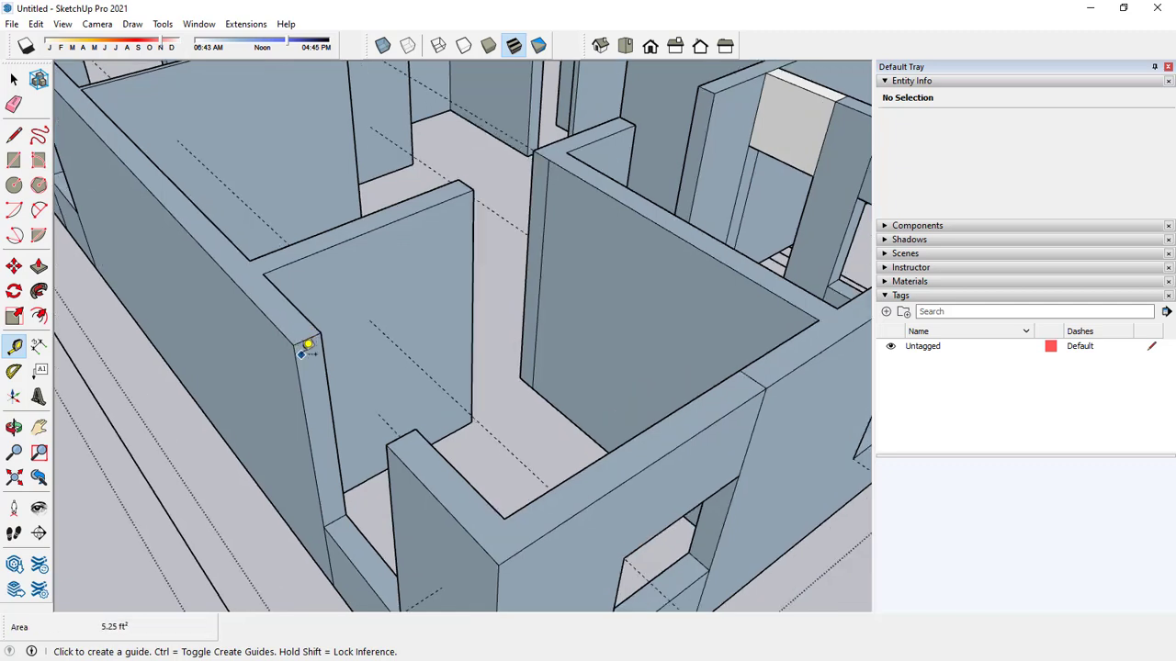
scroll(303, 349, up, 2)
click(309, 333)
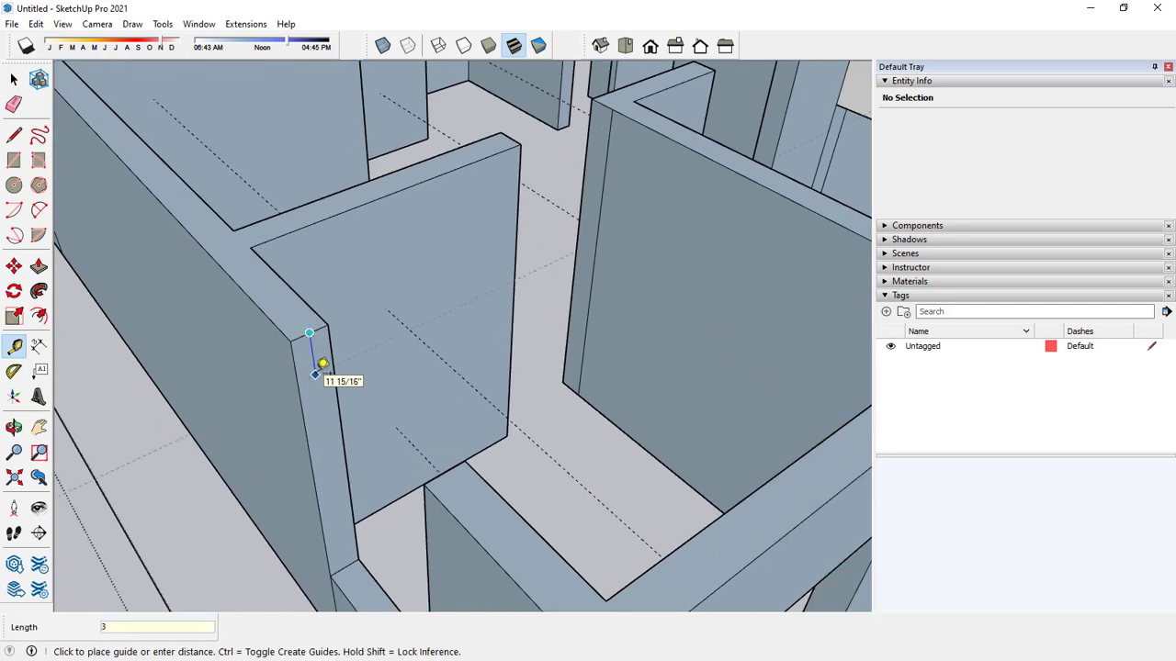
key(Return)
key(space)
Draw an edge along the guide across the jamb and Push/Pull the part above it 4' across the opening as a header.
click(13, 136)
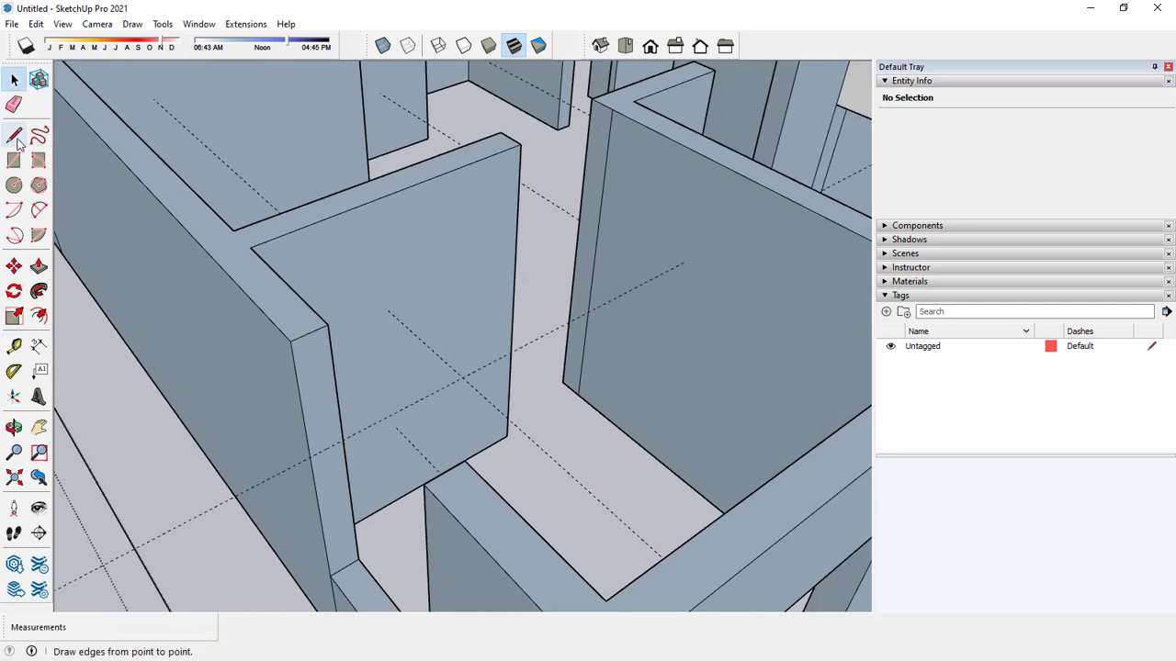
scroll(328, 475, up, 2)
click(304, 450)
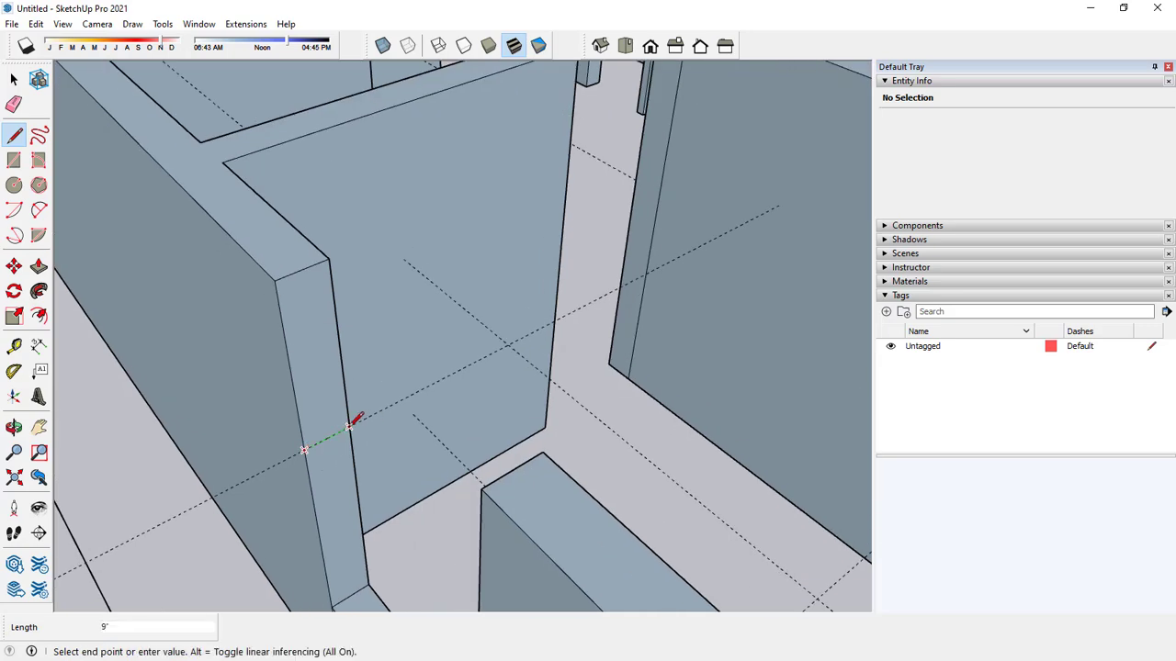
click(349, 424)
click(38, 266)
drag(315, 323, 425, 472)
middle_drag(425, 472, 521, 466)
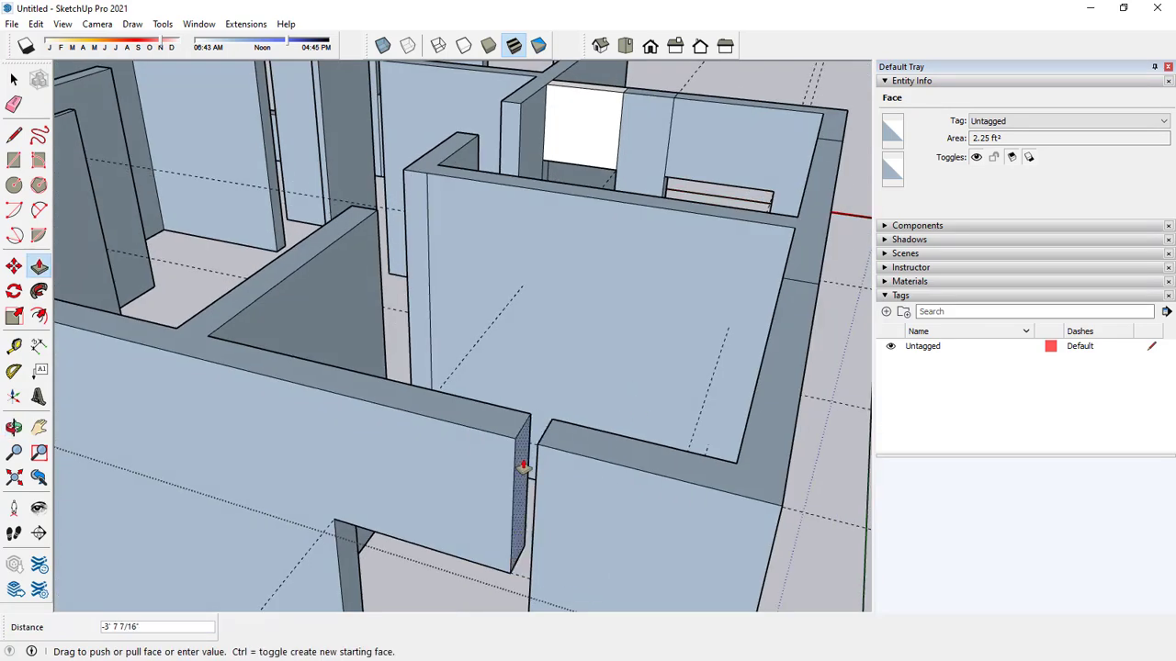
drag(522, 466, 540, 449)
Place a guide 3' below the wall top on the jamb of the opening at the long wall's other end.
scroll(587, 413, down, 8)
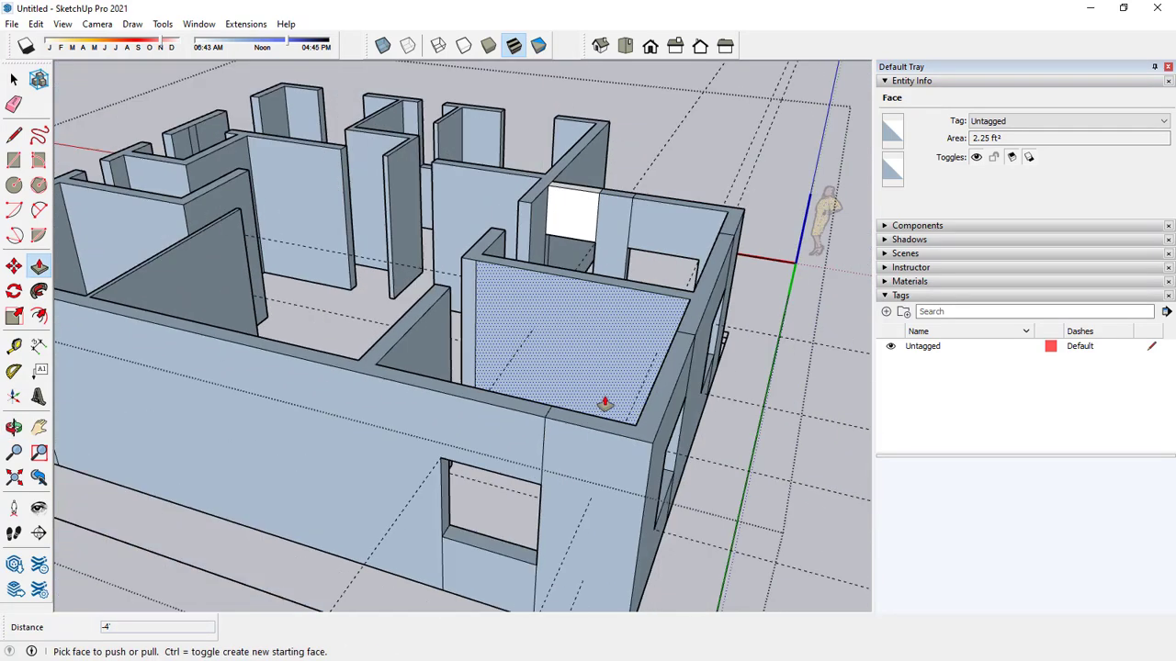
scroll(357, 299, up, 10)
key(space)
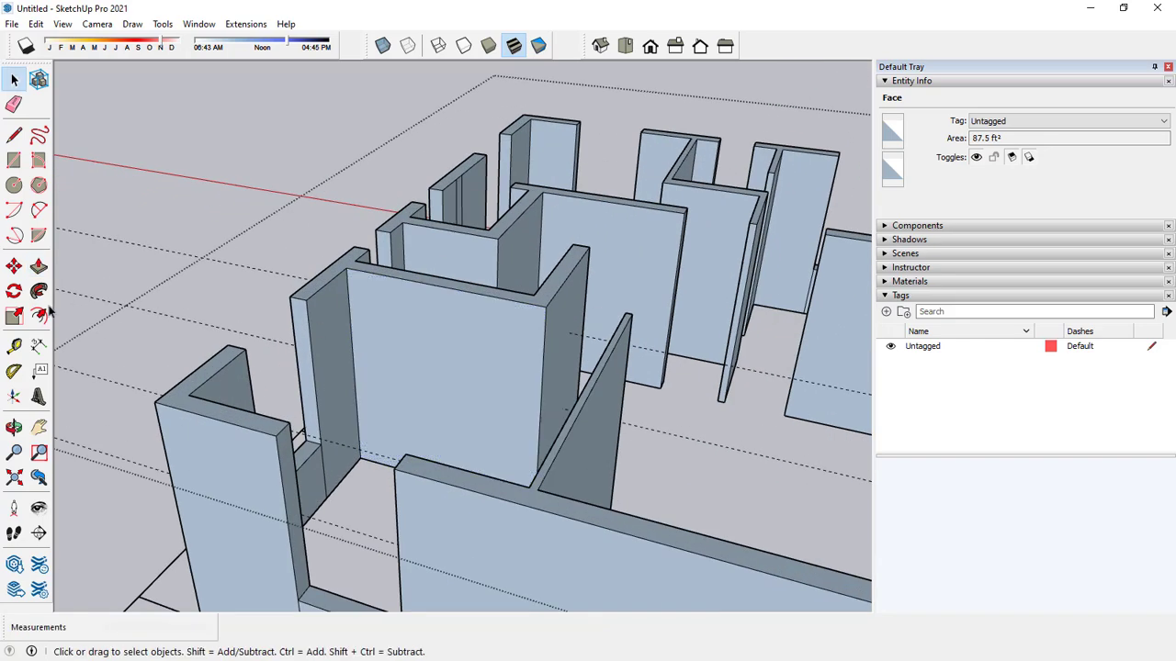
key(t)
scroll(348, 415, up, 3)
click(309, 417)
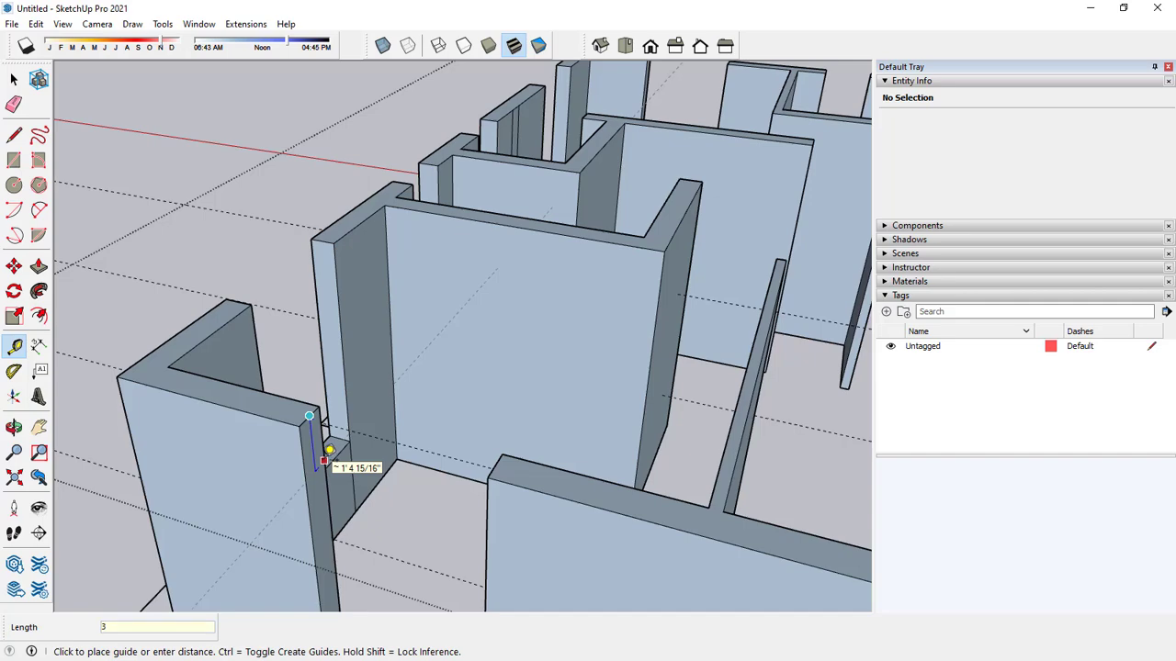
text(3')
key(Return)
scroll(329, 415, down, 2)
key(space)
scroll(341, 421, down, 1)
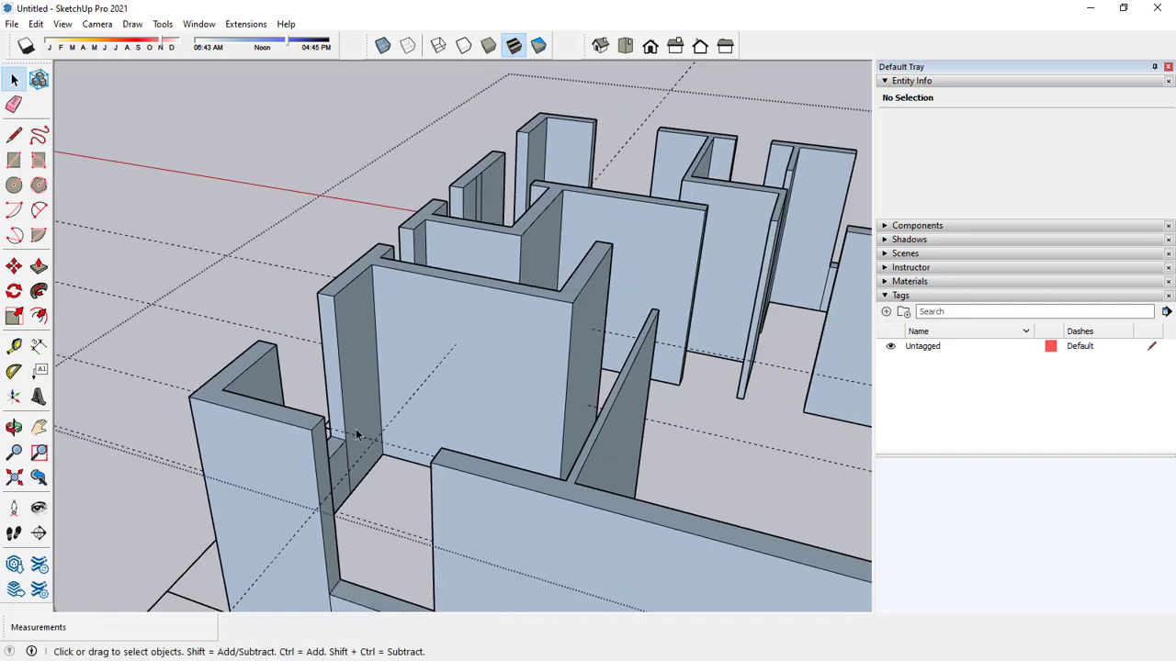
middle_drag(357, 432, 319, 311)
Split that jamb along its guide and Push/Pull the upper part 4' to the opposite jamb, closing the top of the opening.
click(14, 136)
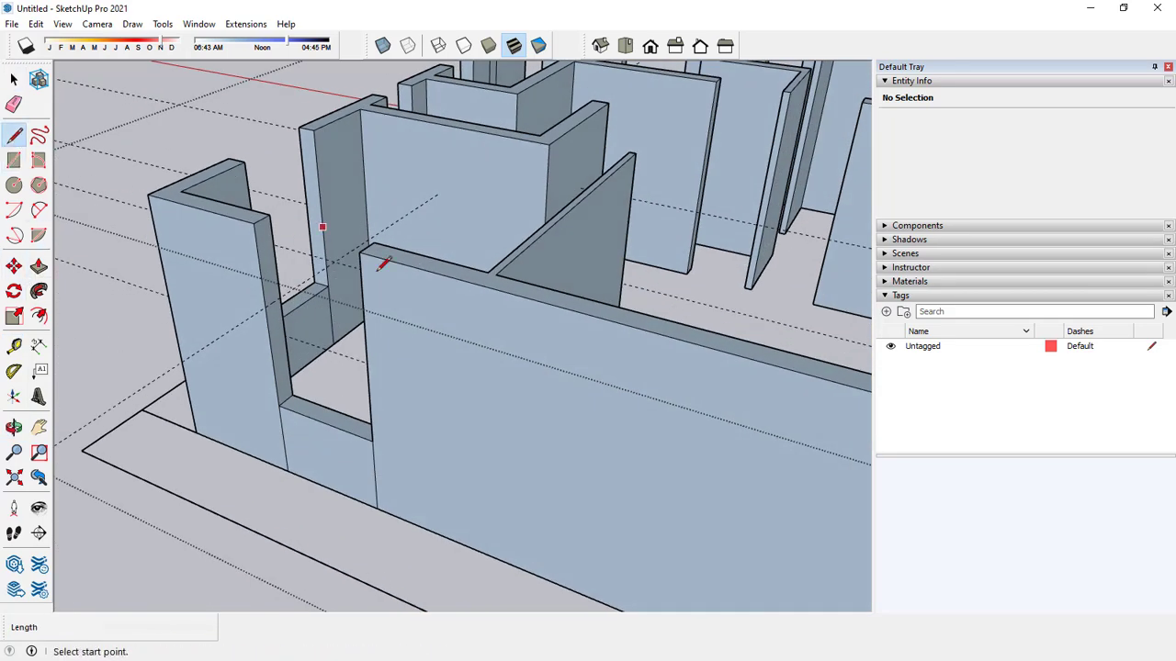
scroll(337, 312, up, 2)
click(237, 305)
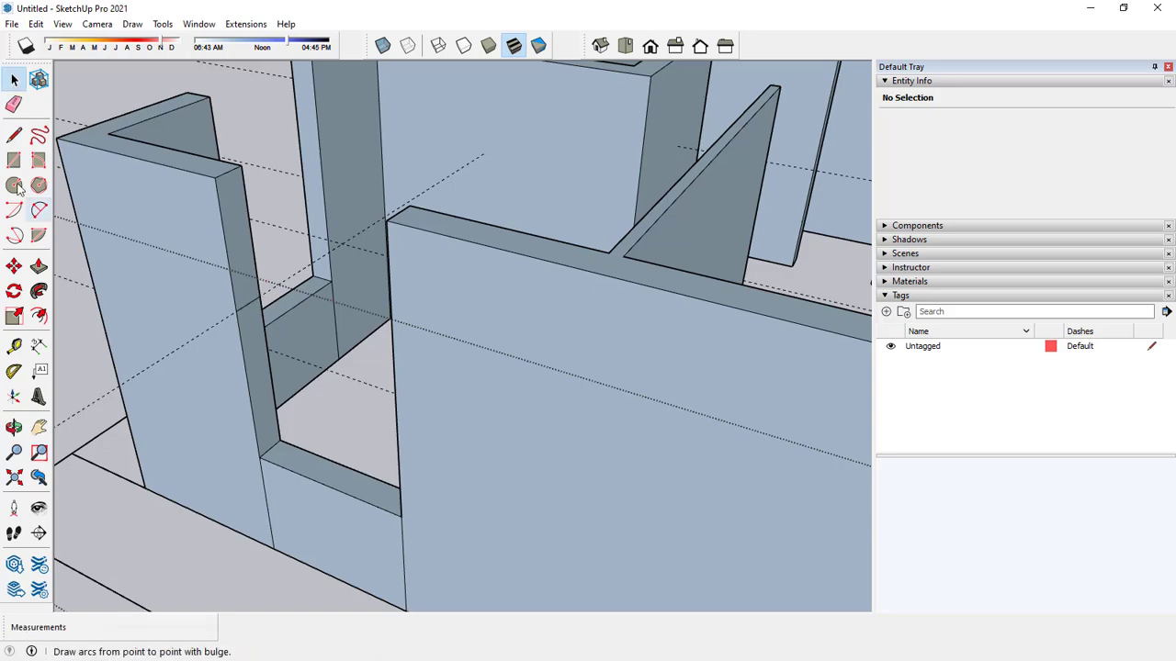
click(38, 266)
click(236, 232)
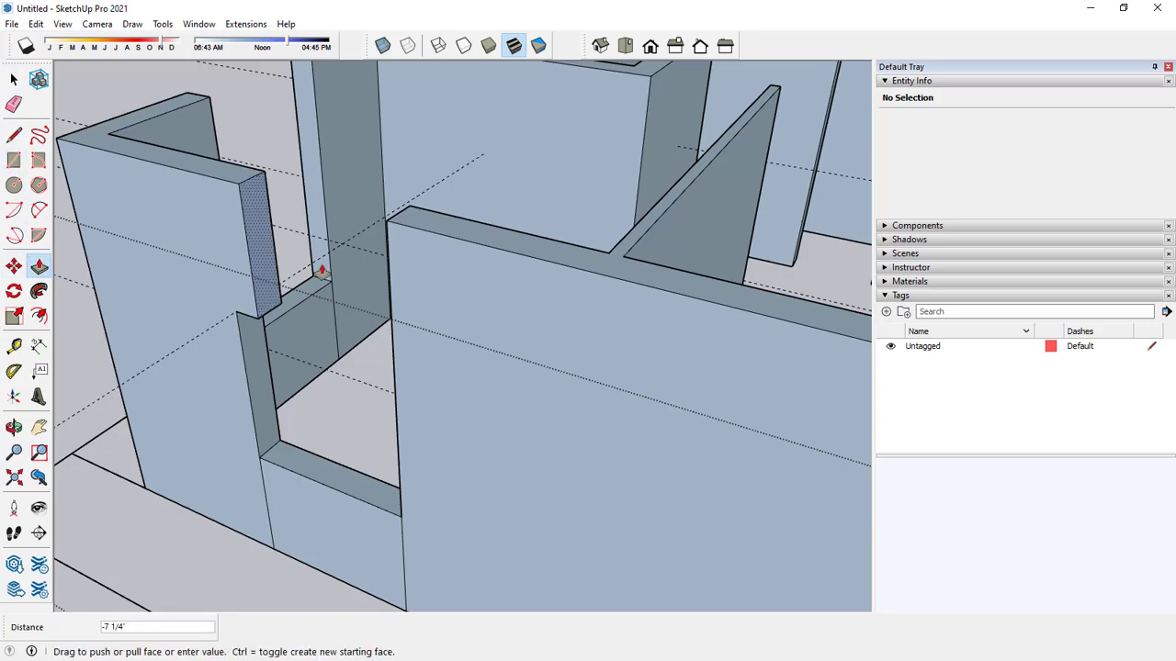
click(391, 230)
Place a guide 3' below the wall top on the jamb of the first wide opening in the four-opening rear outer wall.
middle_drag(392, 231, 662, 296)
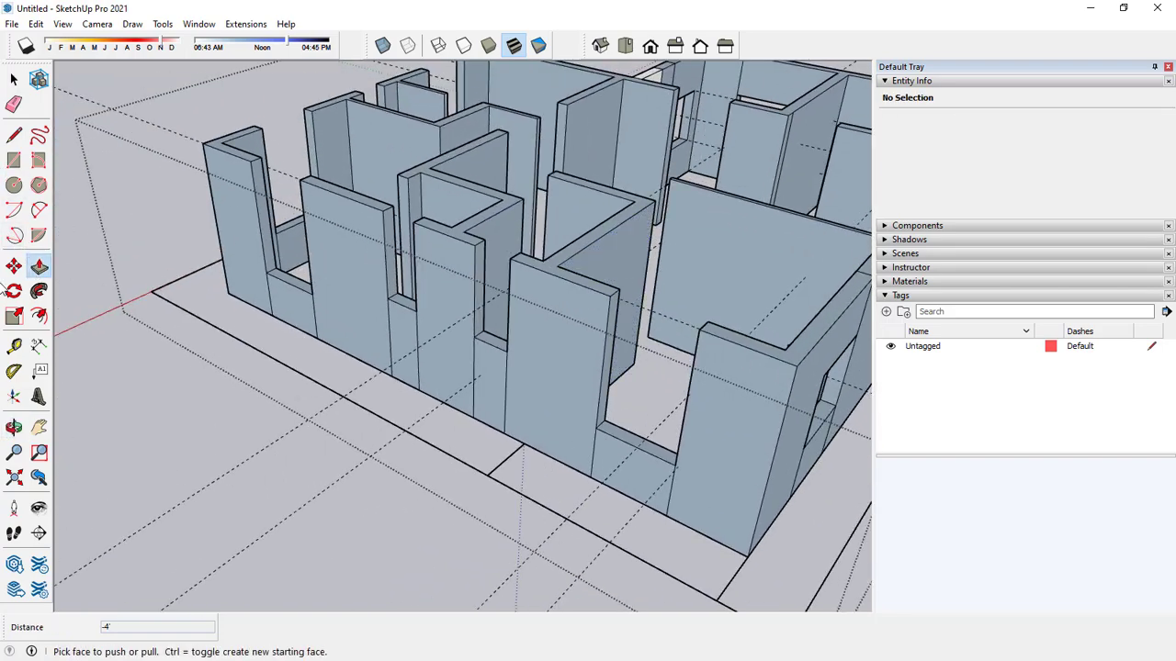
click(14, 346)
scroll(610, 288, up, 6)
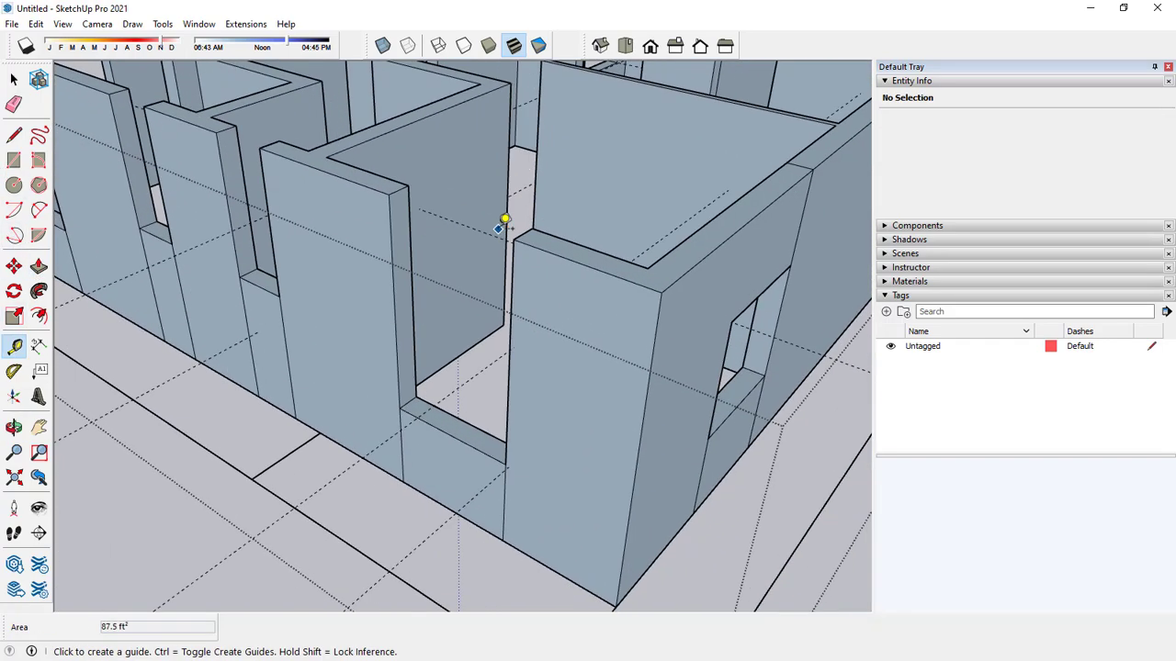
click(339, 162)
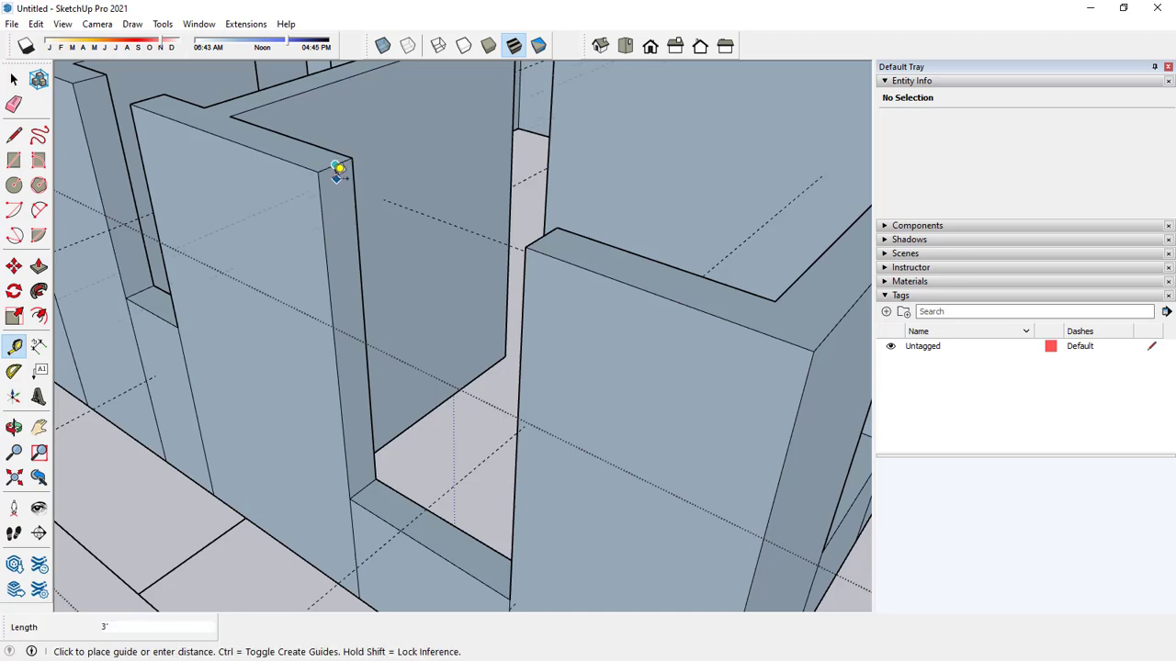
key(space)
click(13, 346)
scroll(372, 182, up, 3)
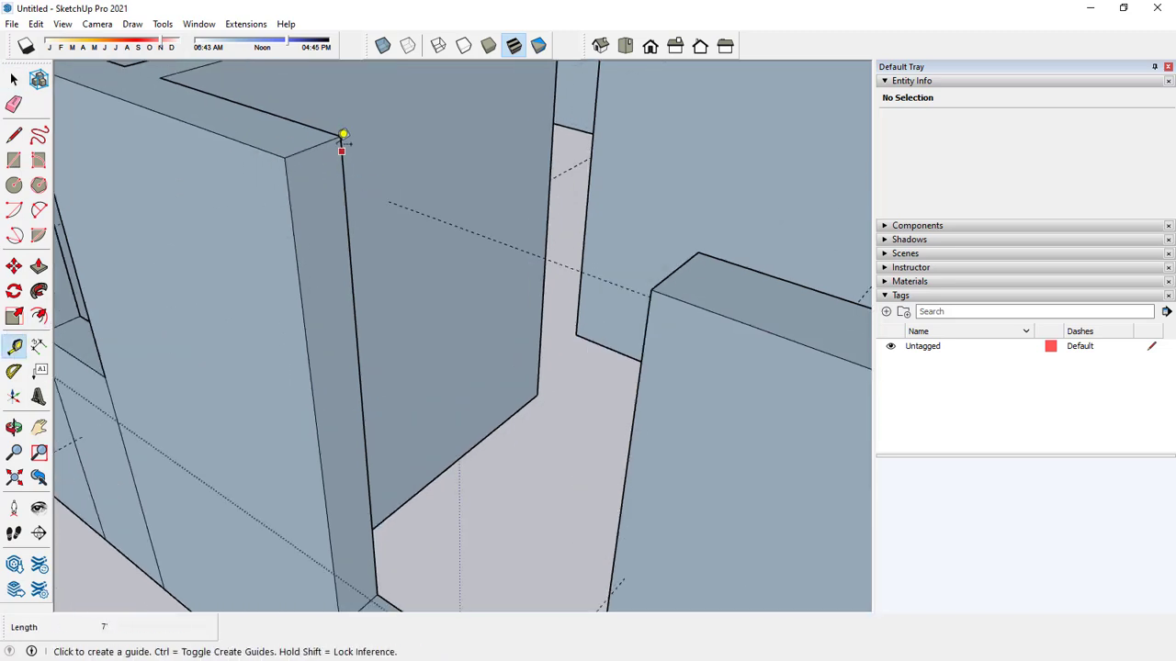
click(332, 133)
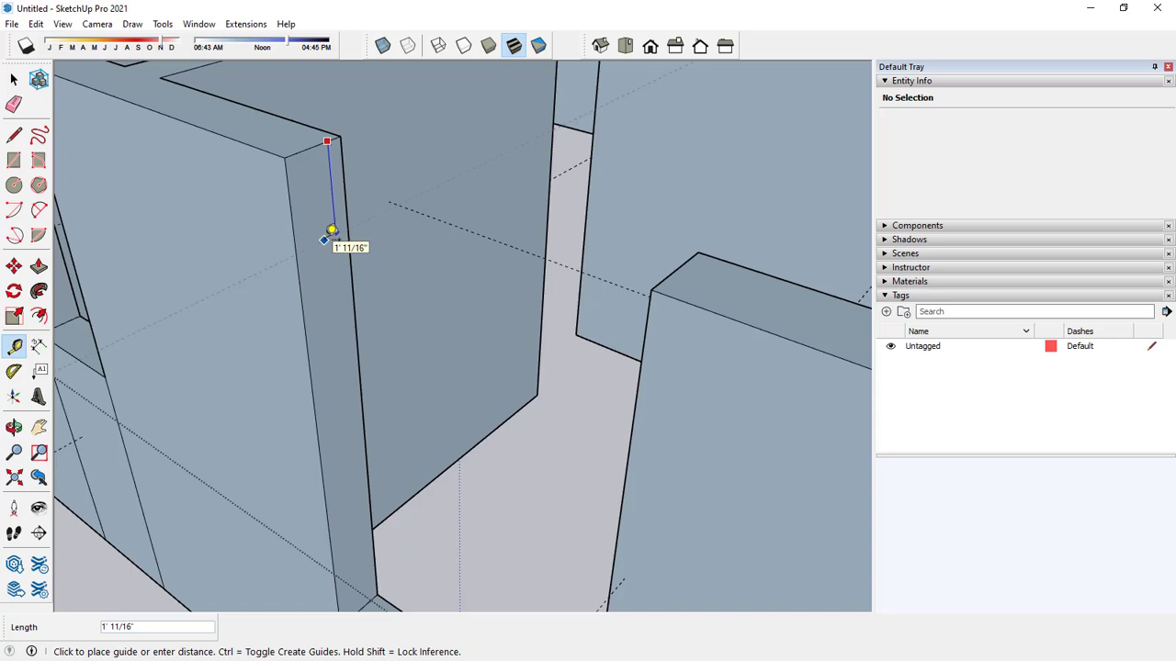
text(3)
key(Return)
key(space)
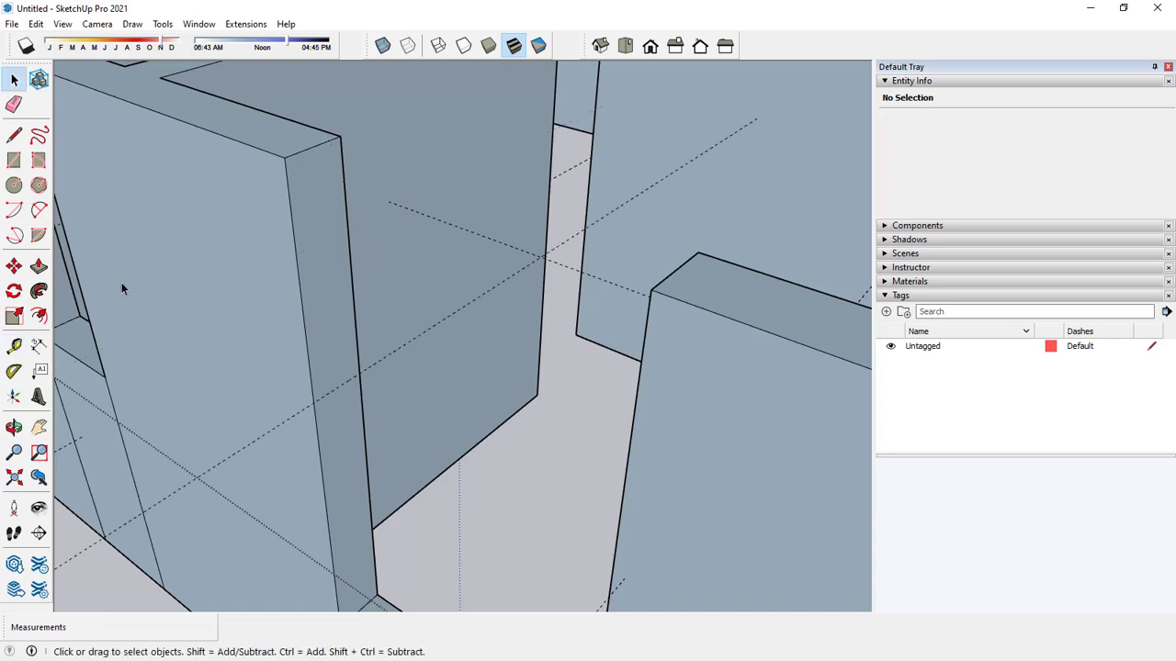
Draw an edge along the new guide across the jamb of the rear wall's wide opening.
click(15, 135)
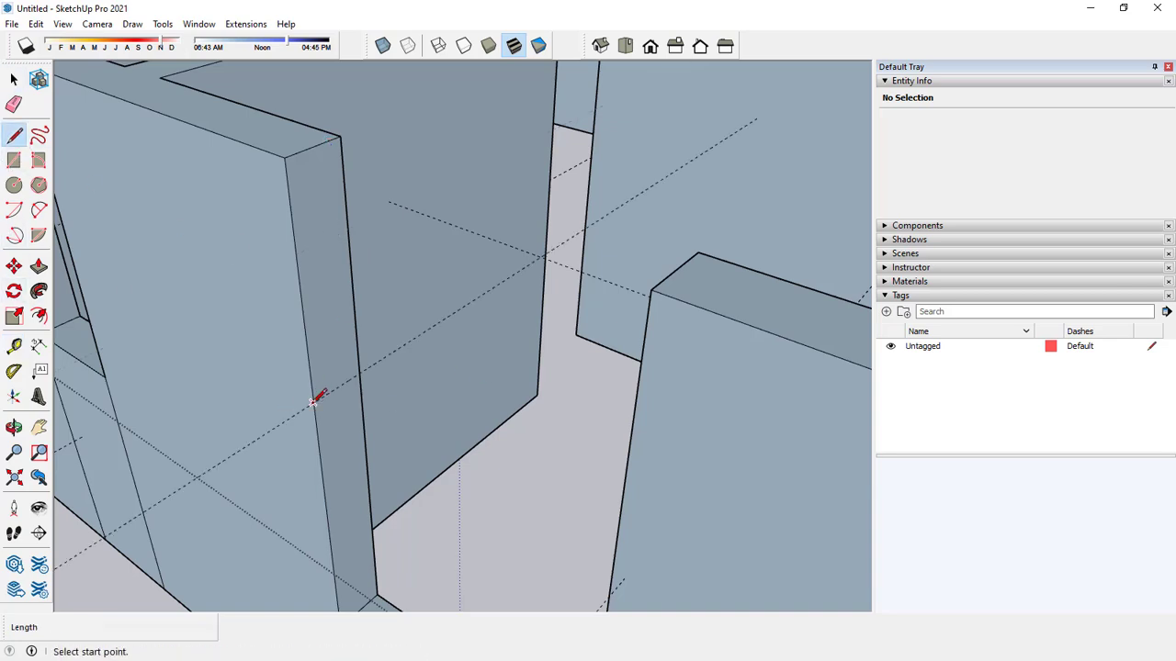
click(314, 401)
key(space)
Place guides 3' below the wall top on the jambs of the rear wall's two narrow openings.
scroll(515, 360, down, 5)
middle_drag(525, 362, 569, 358)
click(14, 346)
scroll(466, 292, up, 4)
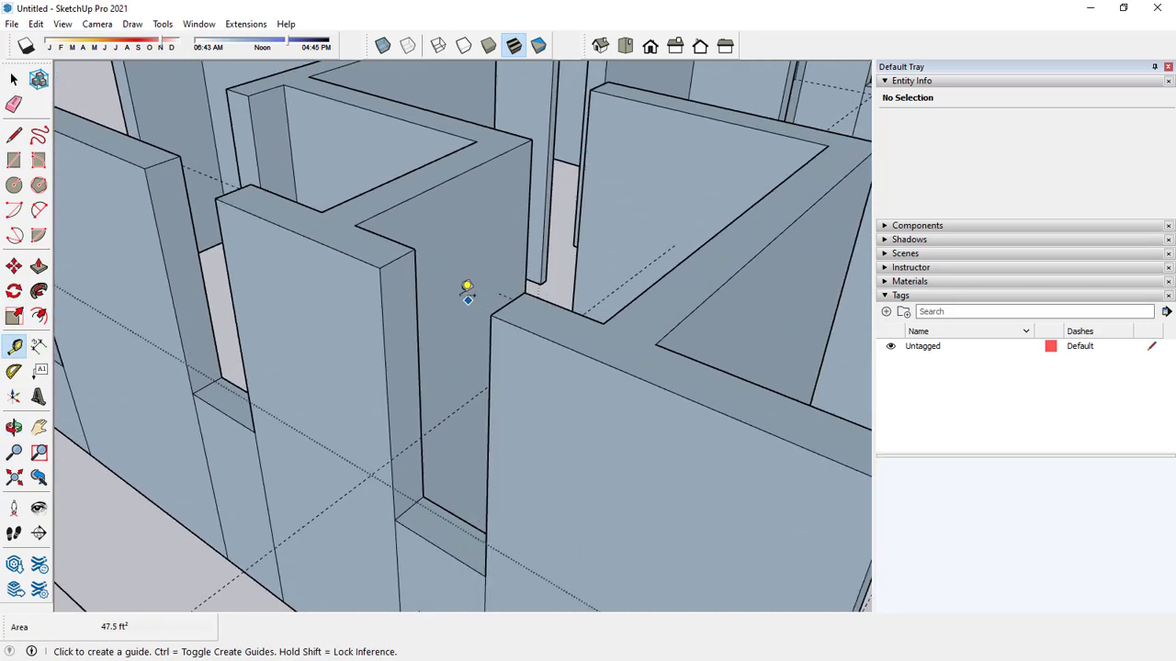
click(408, 250)
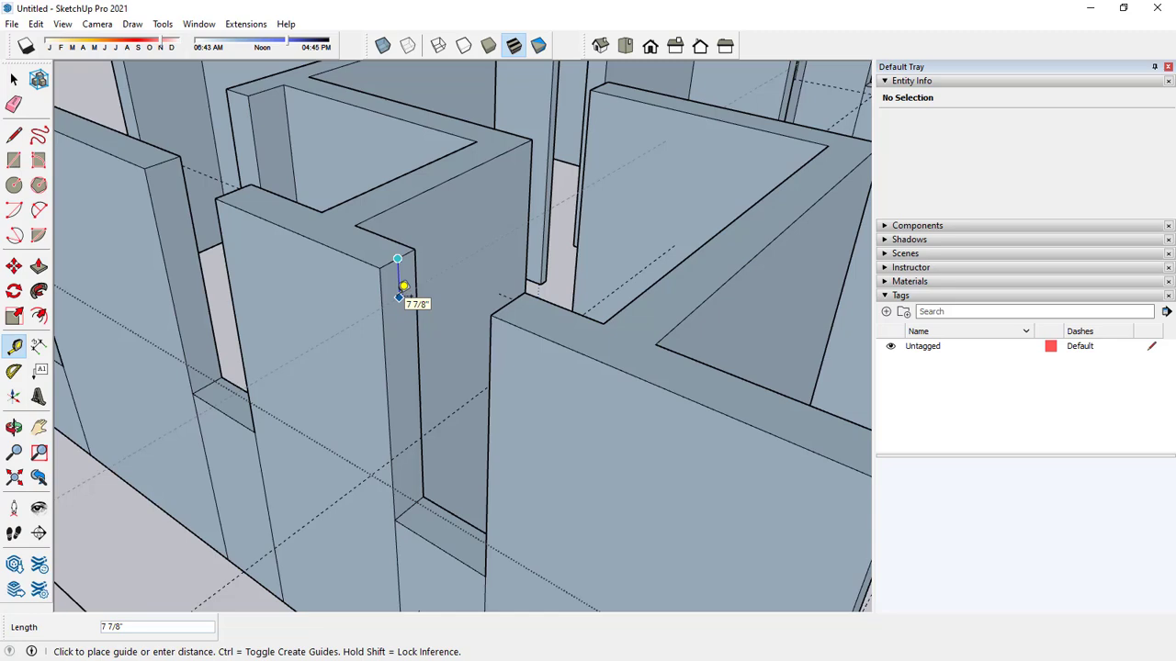
text(3')
key(Return)
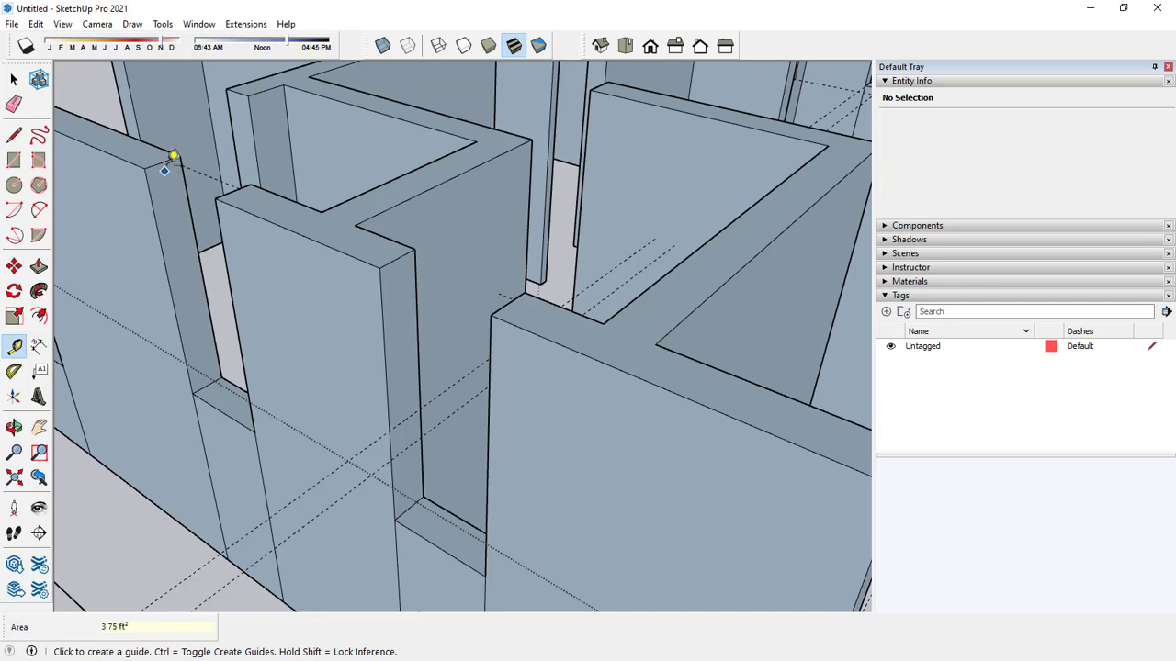
click(174, 152)
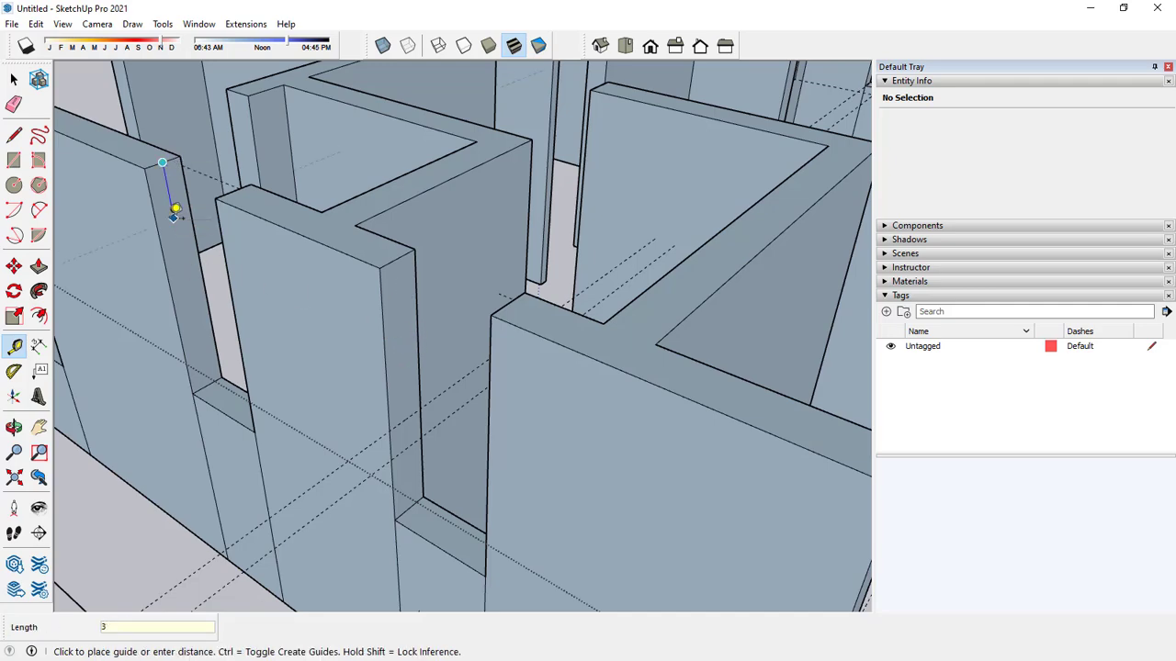
text(3')
key(Return)
Place a guide 3' below the wall top on the jamb of the rear wall's last wide opening, near the far corner.
scroll(249, 263, down, 5)
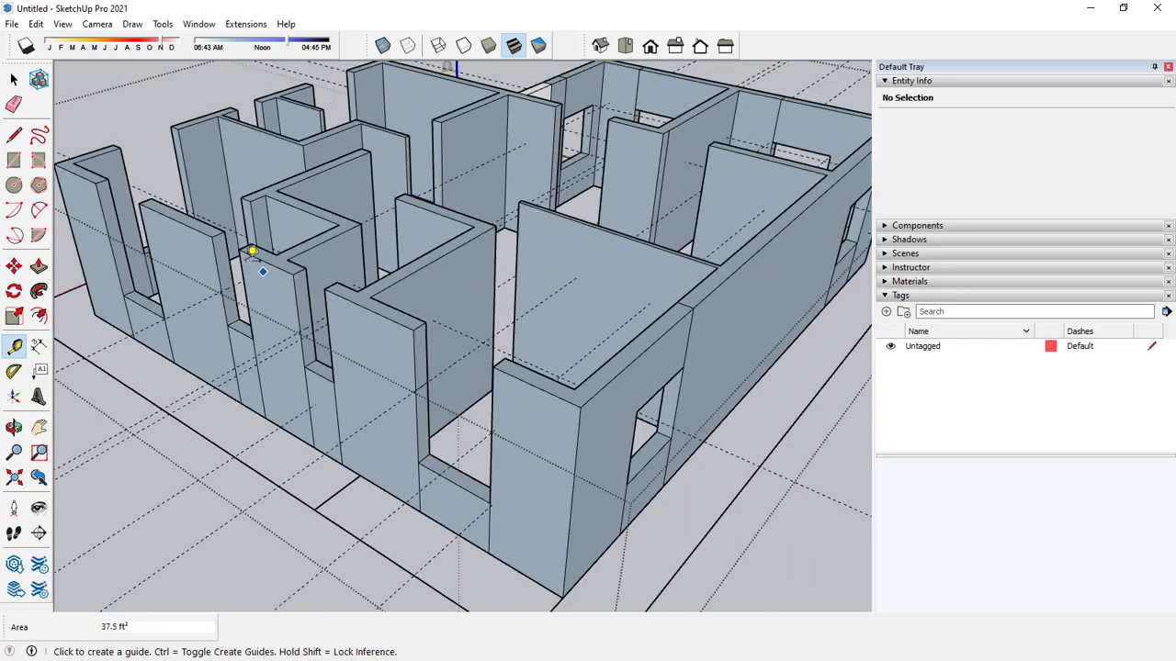
scroll(275, 221, up, 5)
click(296, 212)
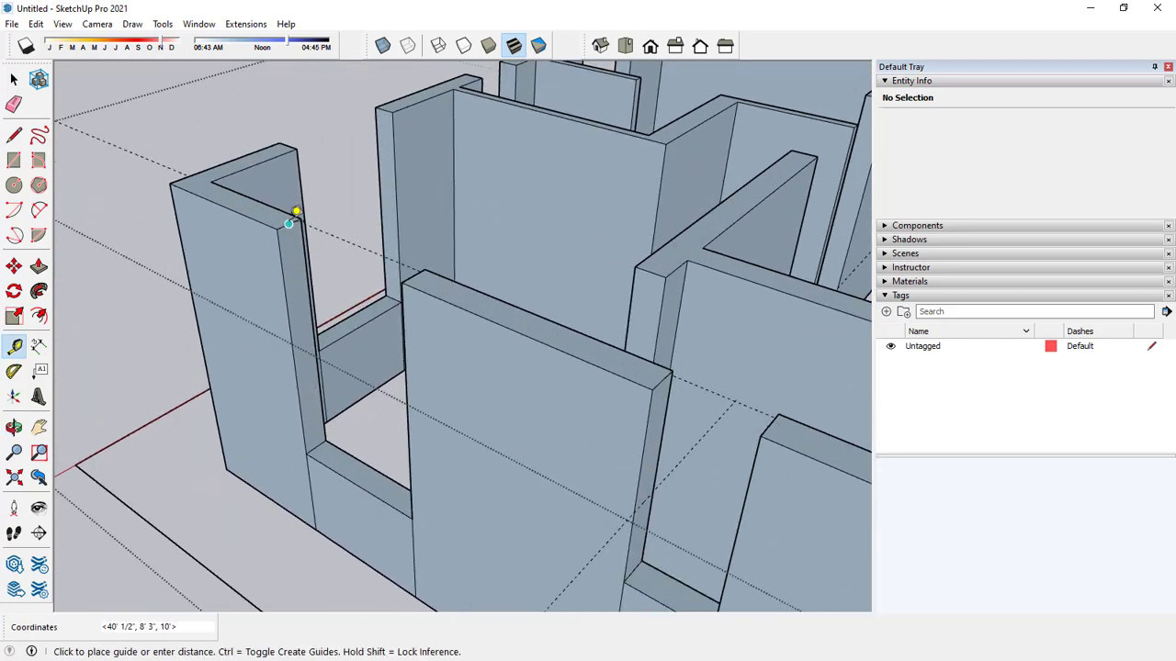
text(3')
key(Return)
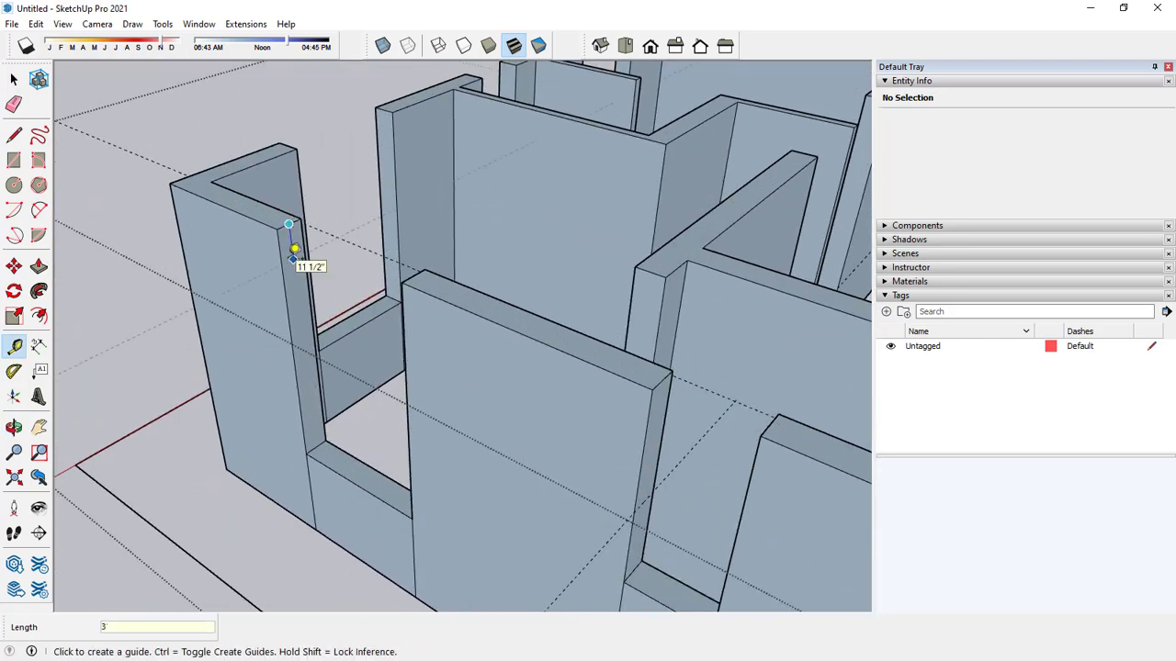
Place a guide 3' below the wall top on the jamb of the wide opening nearest the rear corner in the red-axis wall.
scroll(296, 253, down, 2)
scroll(368, 125, up, 3)
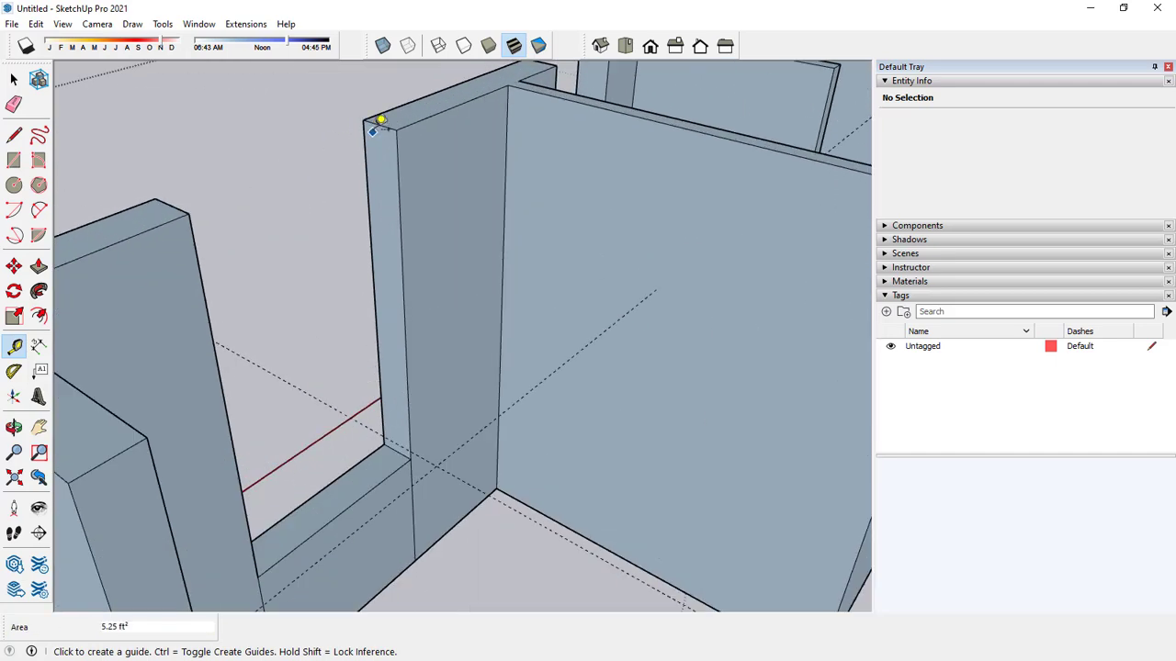
click(379, 124)
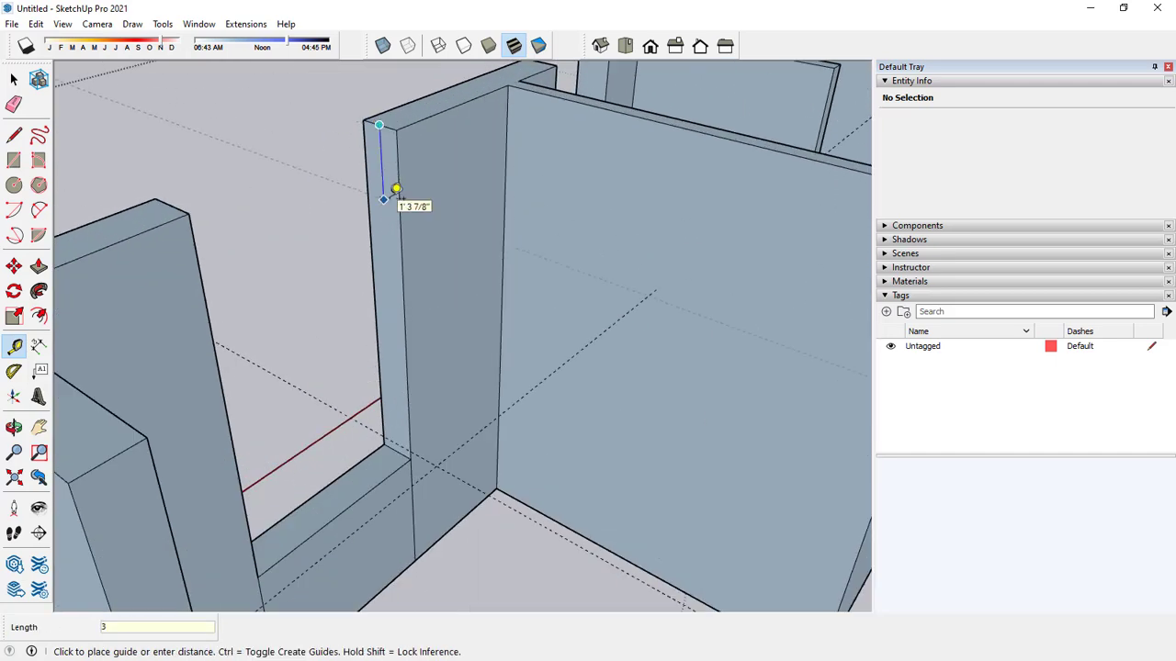
text(3')
key(Return)
Place a guide 3' below the wall top on the jamb of the red-axis wall's wide opening nearest the origin.
scroll(390, 212, down, 5)
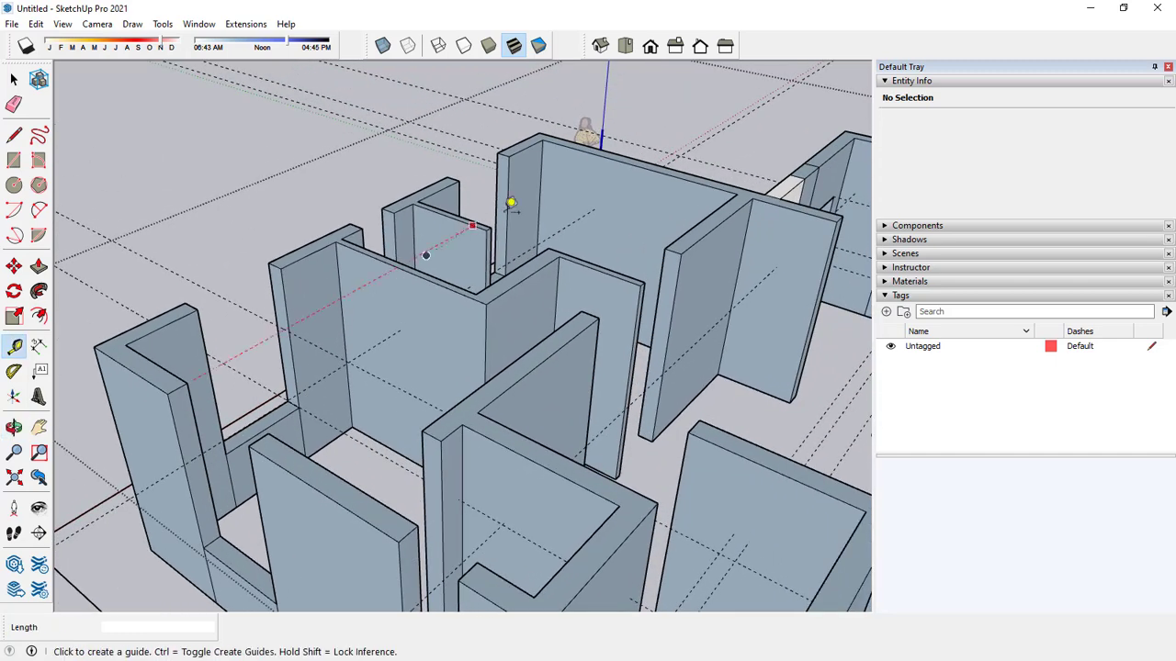
scroll(519, 175, up, 4)
middle_drag(519, 160, 499, 252)
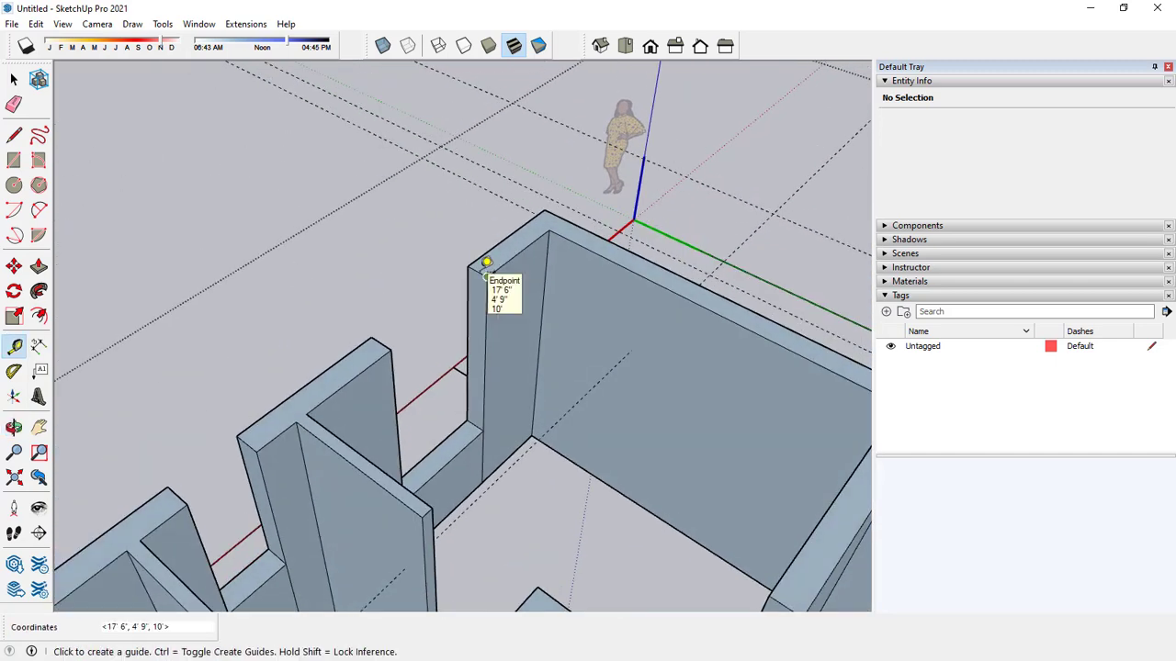
scroll(482, 265, up, 3)
click(470, 271)
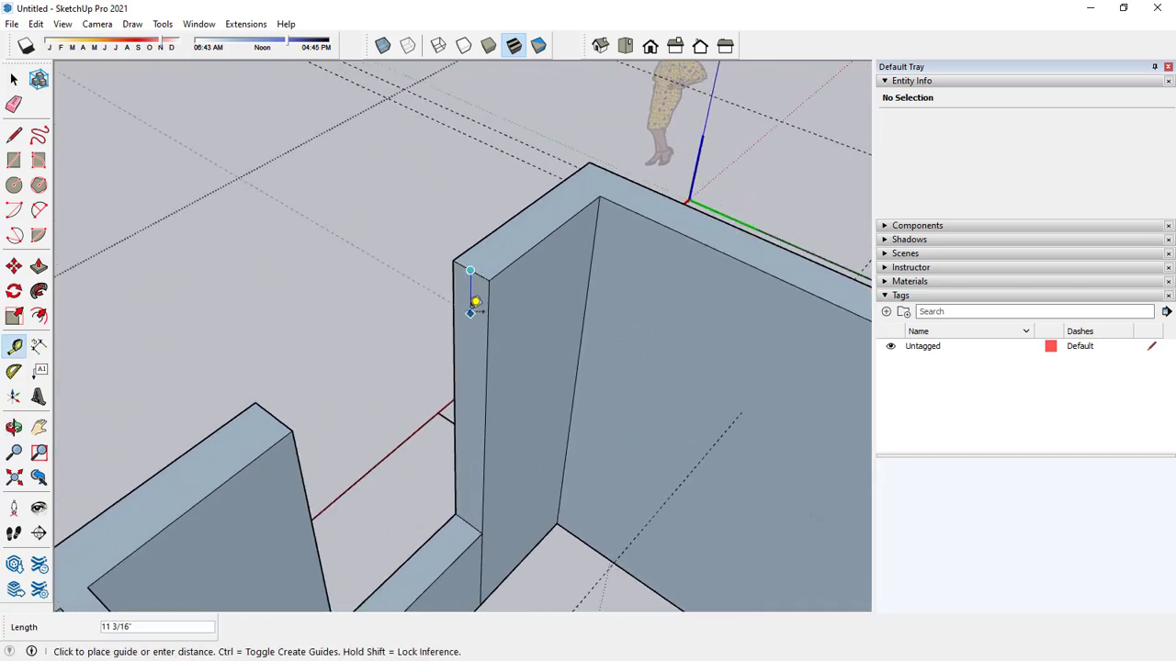
key(Return)
Place a guide 3' below the wall top on the jamb of the narrow middle opening in the red-axis wall.
scroll(461, 238, down, 4)
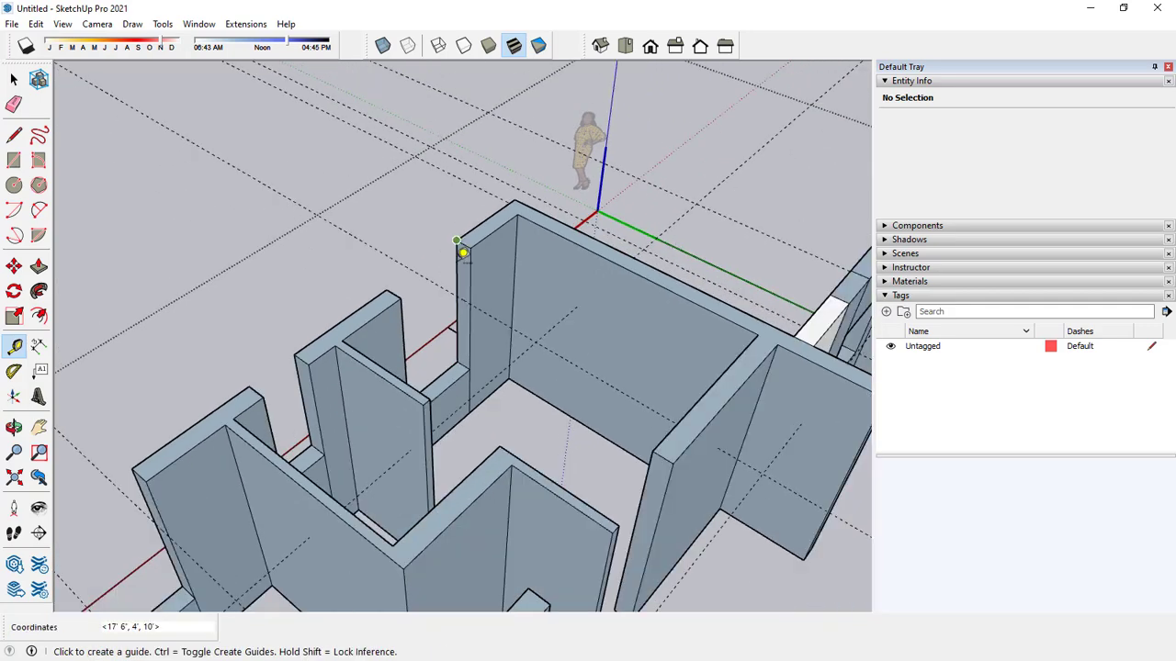
scroll(296, 365, up, 3)
scroll(309, 341, up, 3)
click(307, 349)
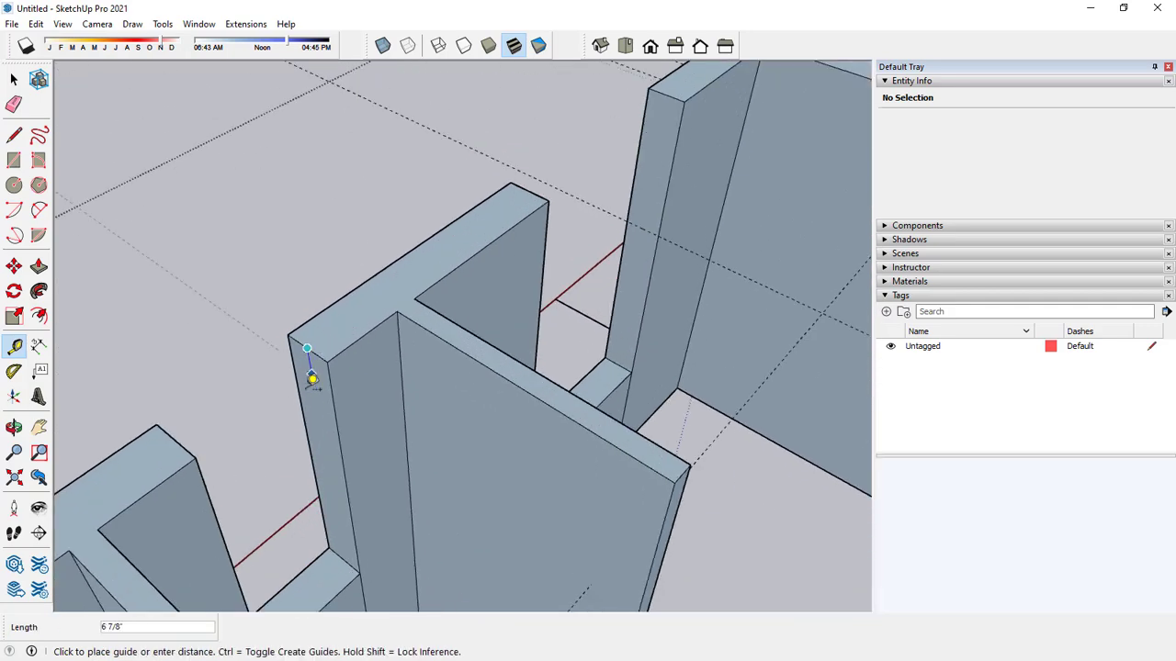
key(Return)
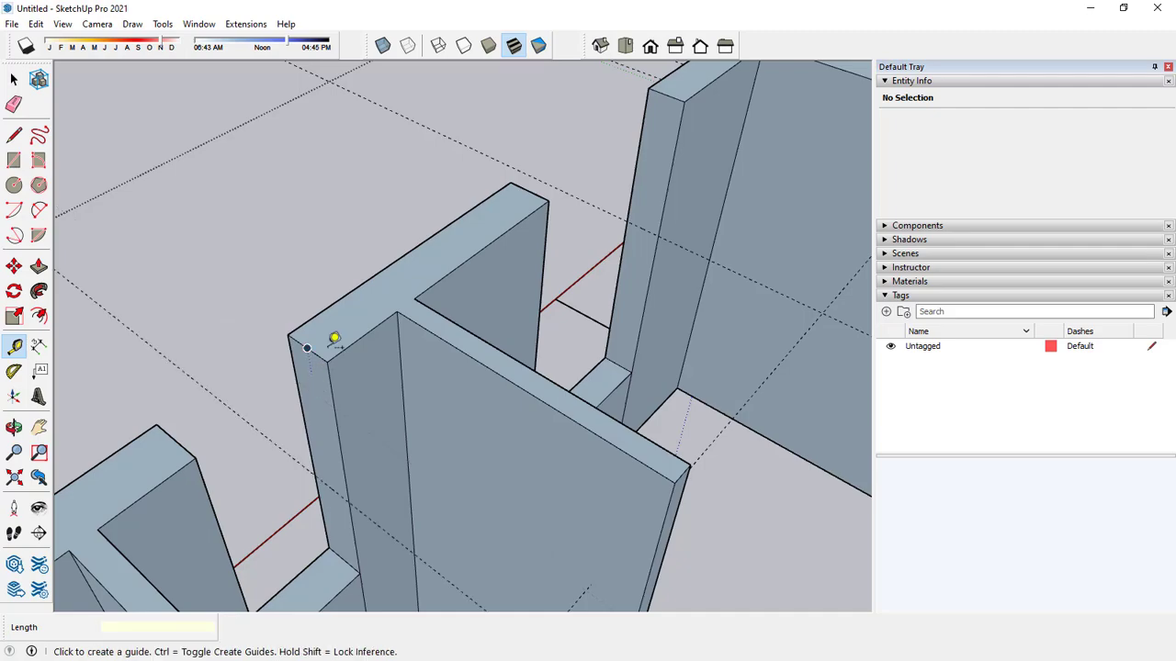
scroll(336, 336, down, 8)
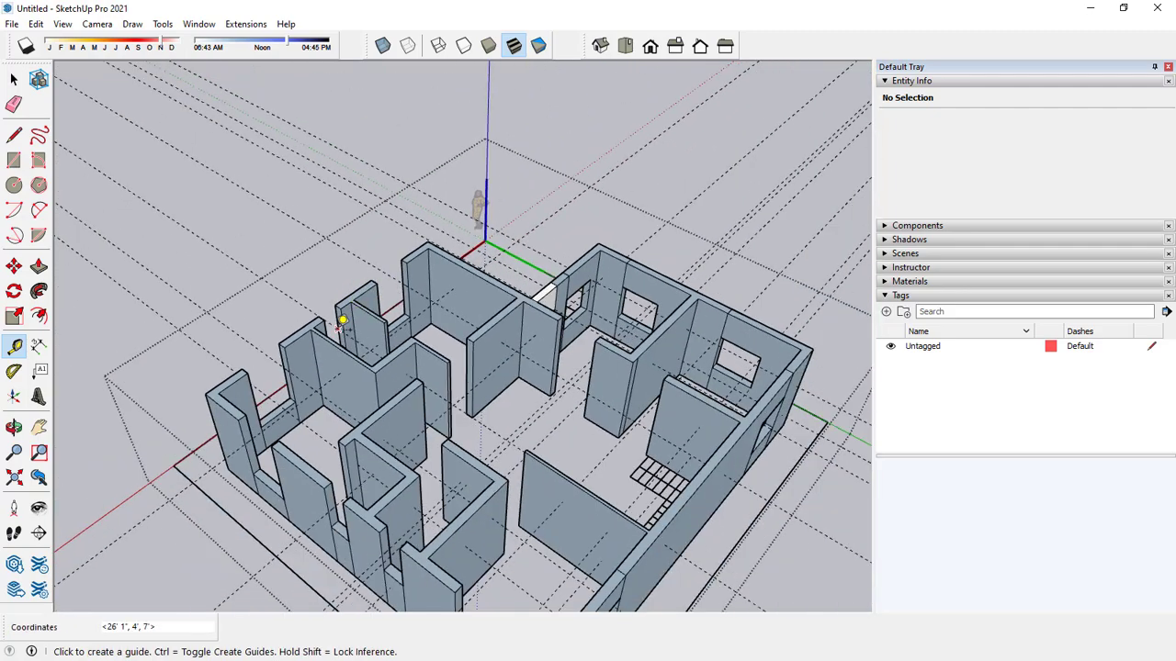
Push/Pull the jamb face above the guide 4' across the rear wall's wide kitchen opening to form its header.
key(space)
shift+middle_drag(352, 375, 356, 189)
middle_drag(450, 358, 449, 300)
scroll(450, 301, up, 4)
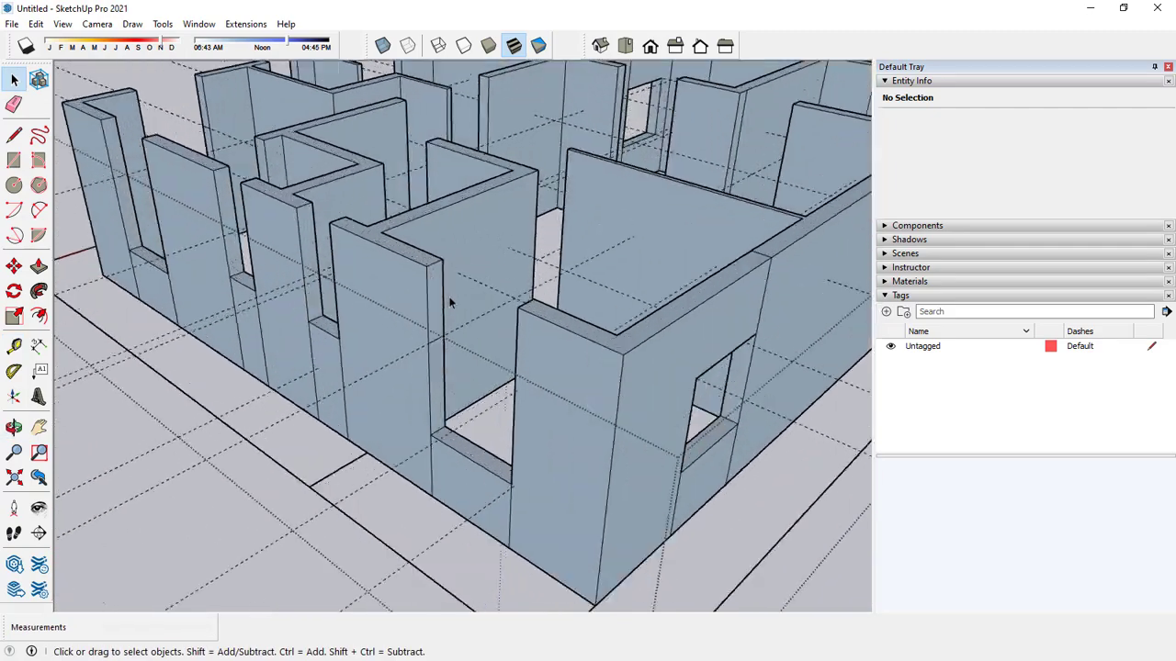
scroll(448, 296, up, 2)
scroll(375, 349, up, 2)
click(38, 265)
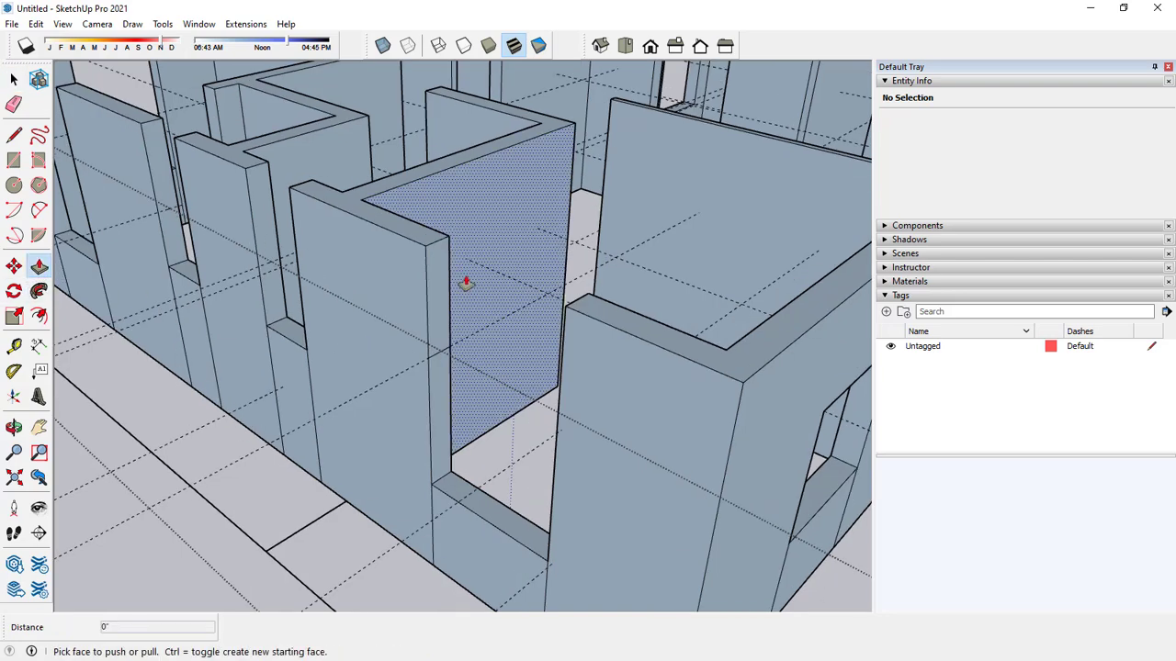
click(466, 283)
click(563, 315)
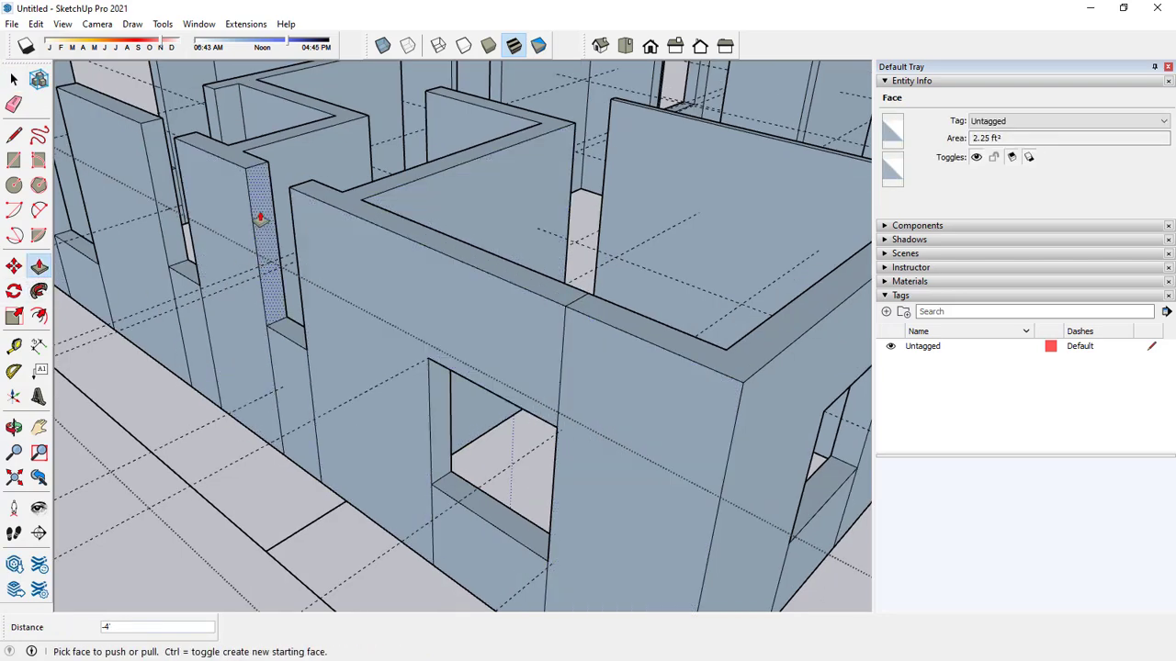
key(space)
middle_drag(259, 218, 294, 214)
key(space)
scroll(376, 309, up, 2)
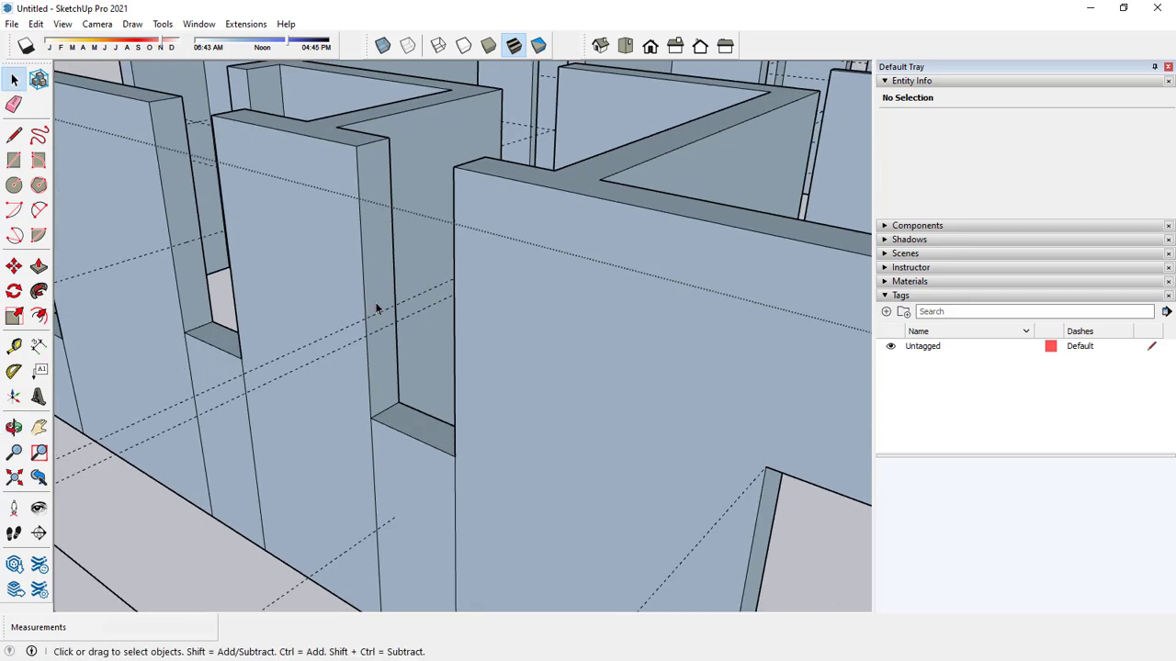
click(38, 265)
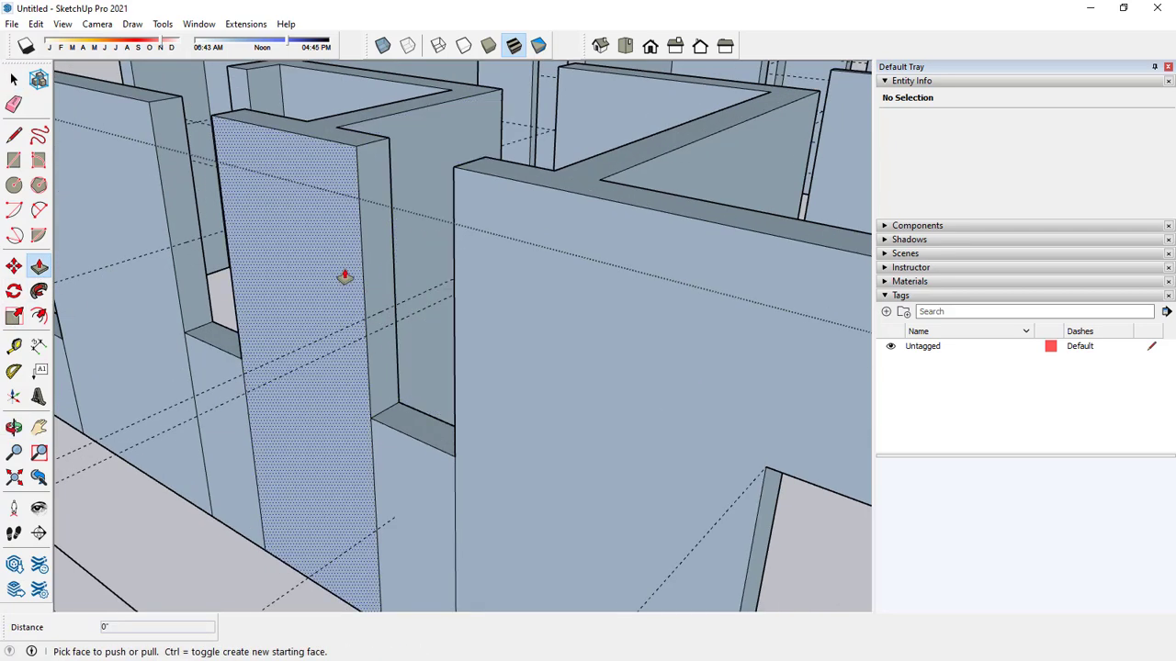
click(376, 264)
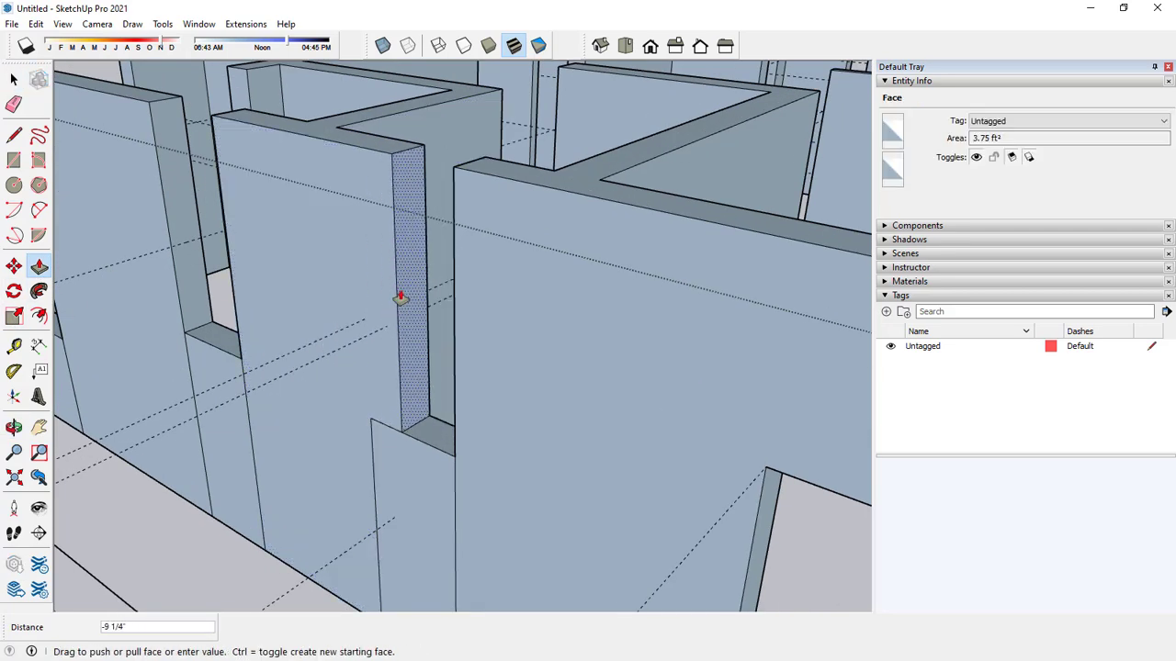
click(388, 309)
key(space)
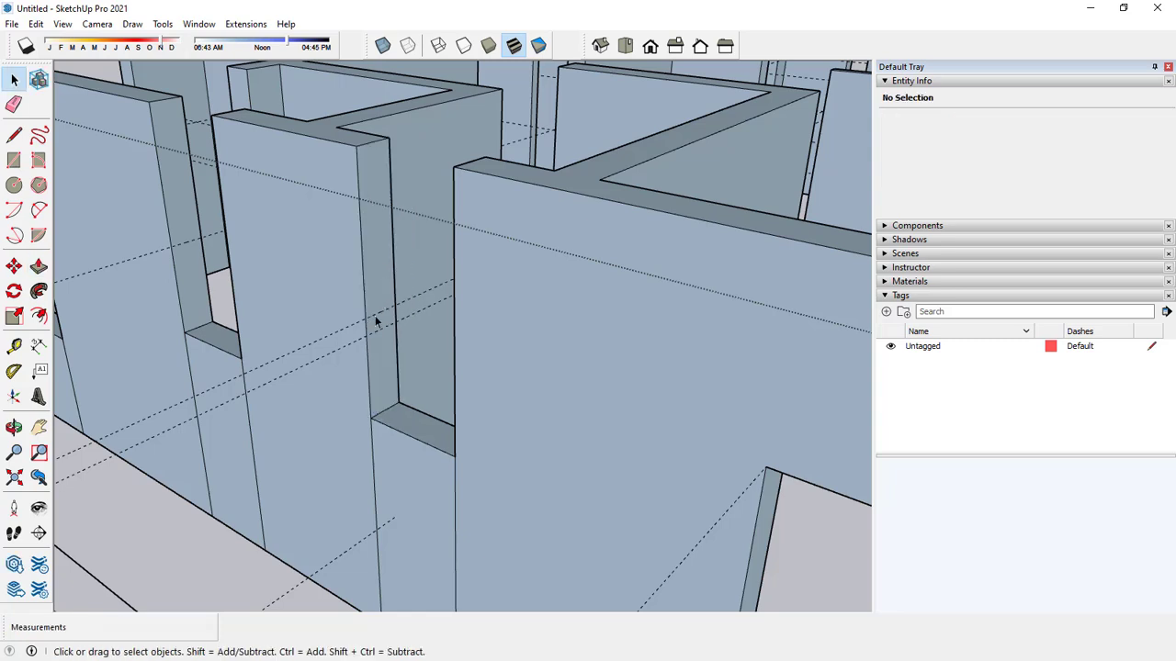
Split the jamb along the guide at the rear wall's narrow opening beside the kitchen window and extend its upper face 2' across as a header.
key(l)
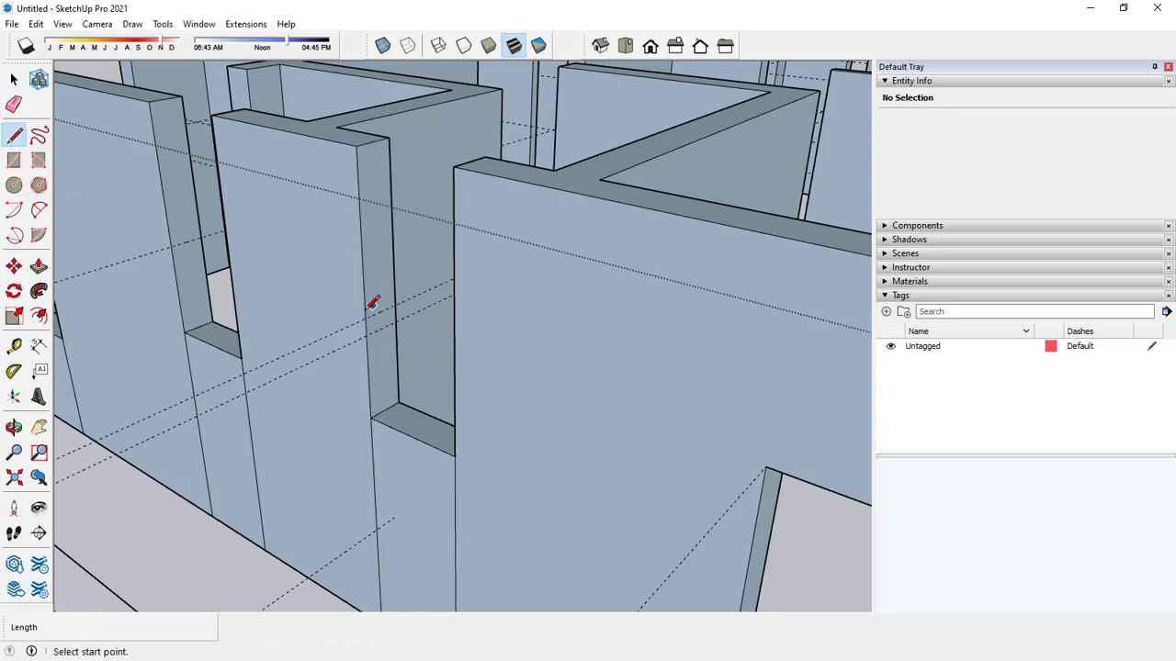
scroll(371, 308, up, 1)
click(366, 319)
key(space)
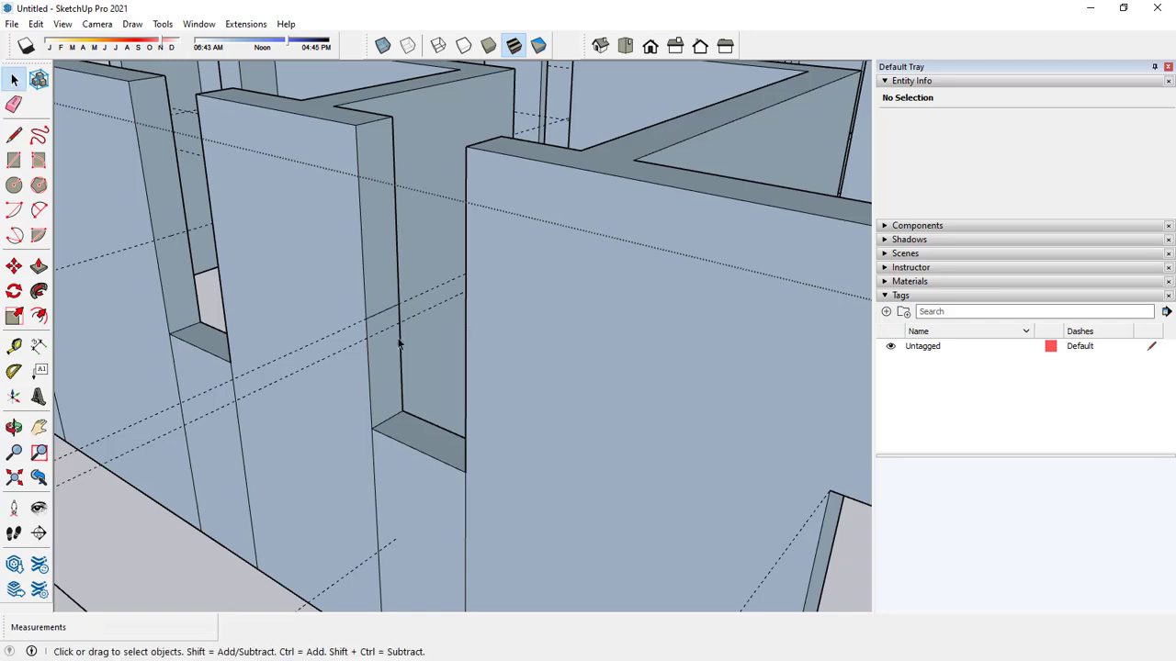
click(38, 266)
click(324, 242)
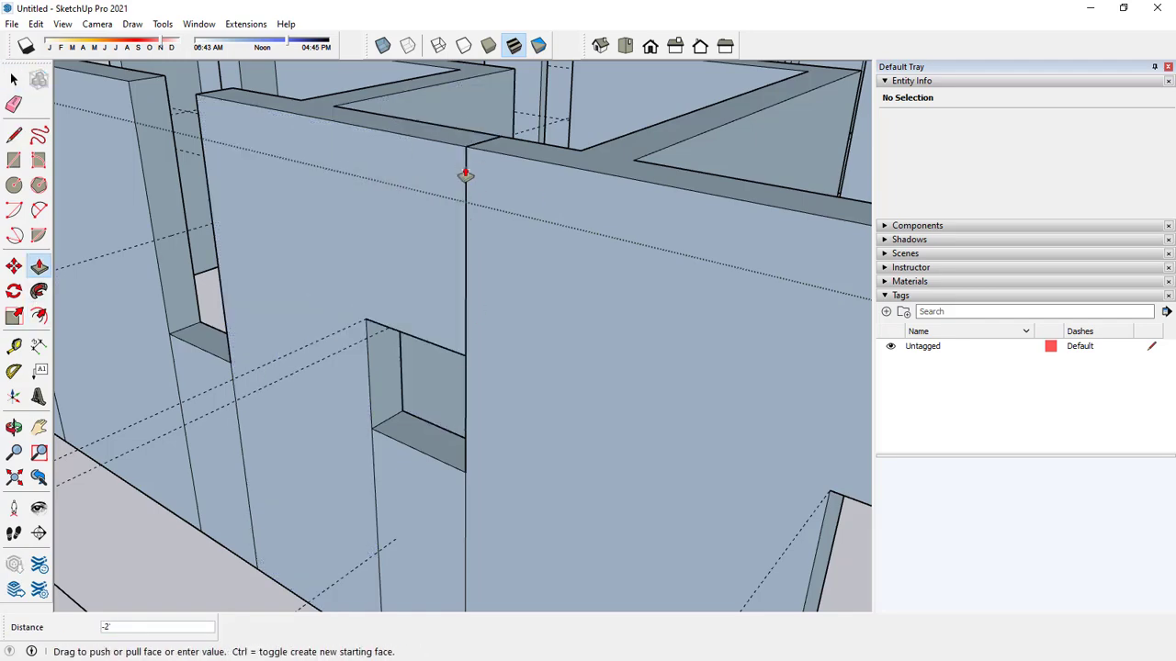
click(466, 157)
key(space)
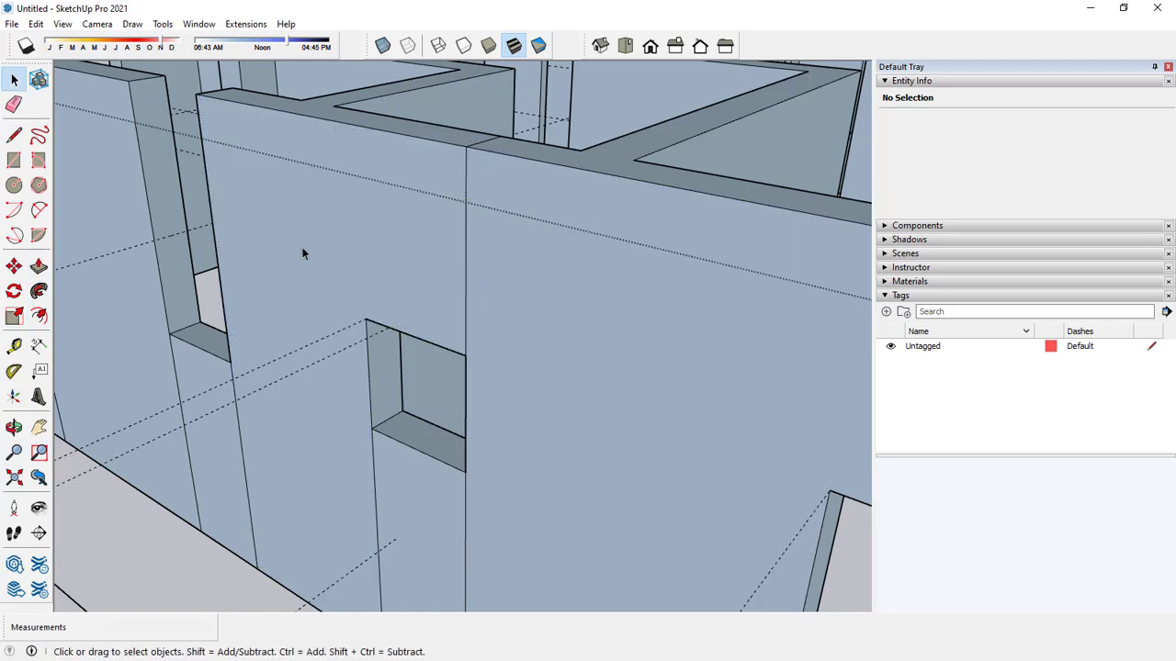
Split the jamb of the rear wall's second narrow opening at the guide and pull its upper face across as a header.
click(14, 135)
scroll(165, 234, up, 2)
click(148, 241)
key(space)
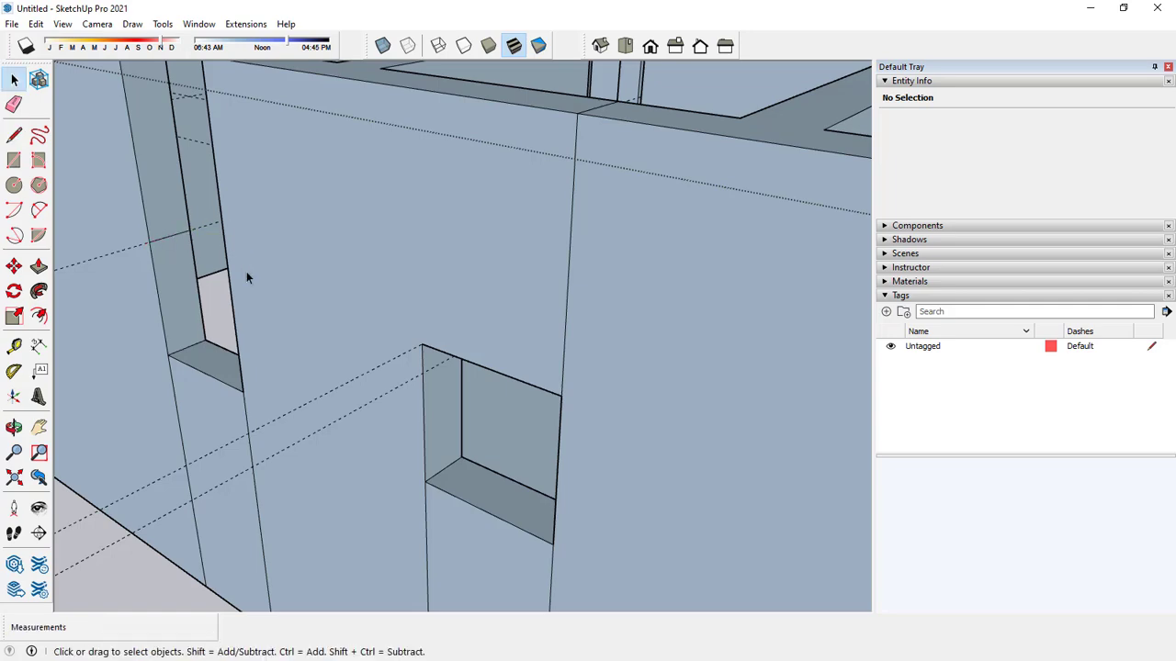
middle_drag(259, 261, 546, 375)
click(39, 267)
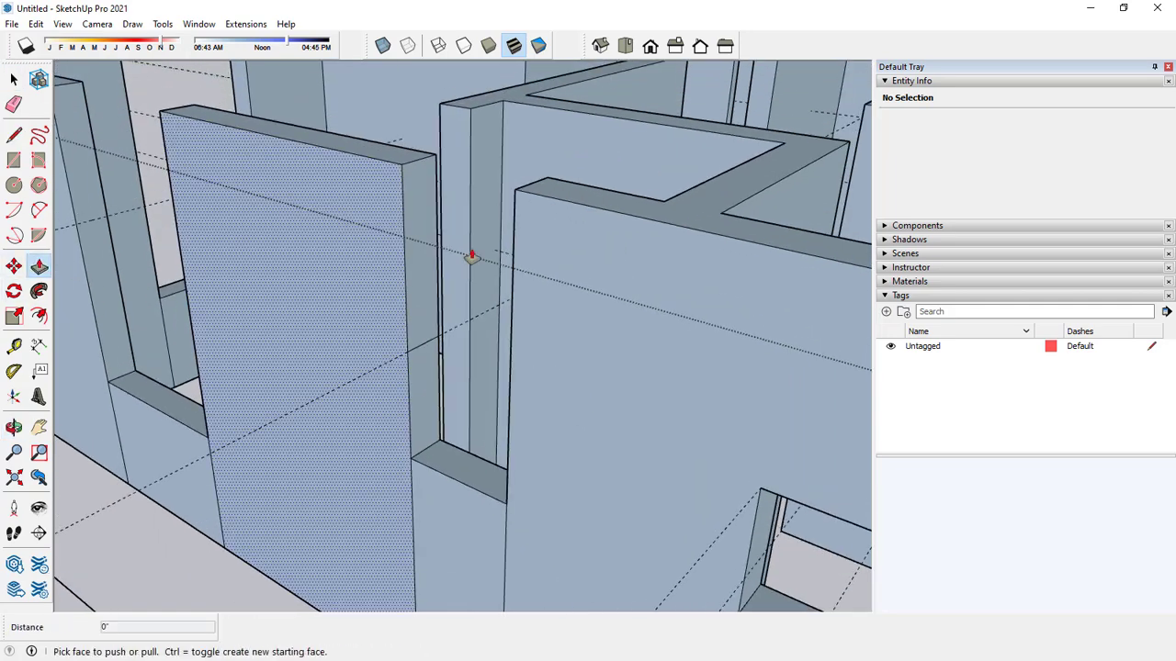
click(414, 268)
click(514, 196)
key(space)
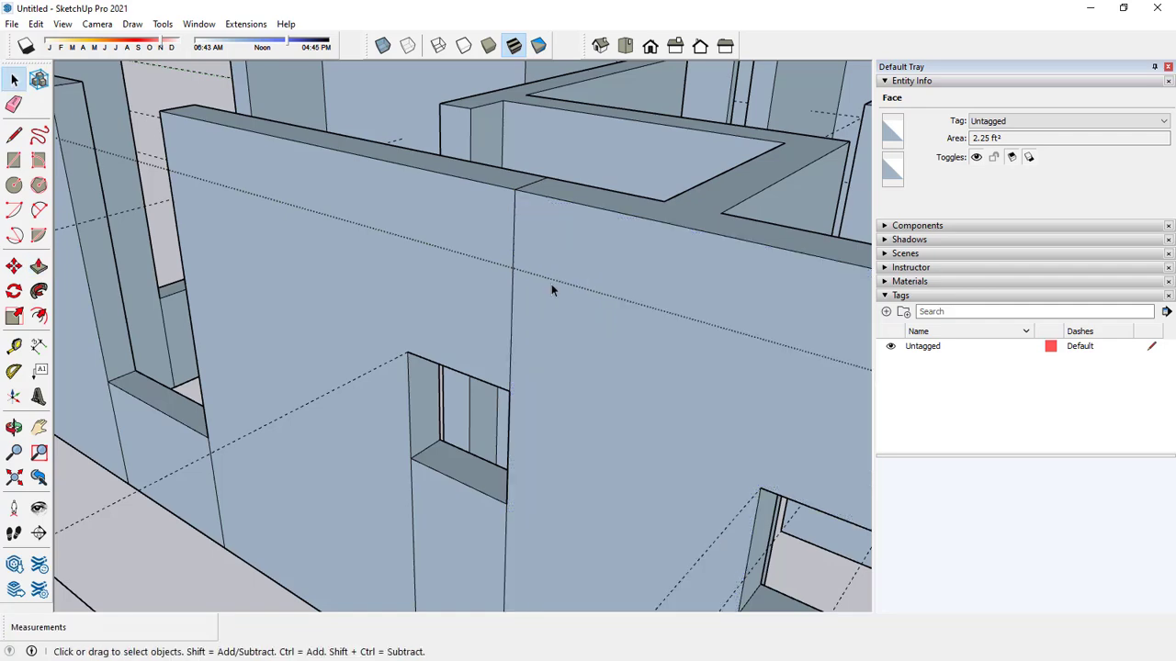
Divide the jamb at the guide in the rear wall's wide opening nearest the red-axis corner and extend the upper face across the gap.
middle_drag(551, 284, 386, 262)
click(14, 135)
scroll(178, 222, up, 2)
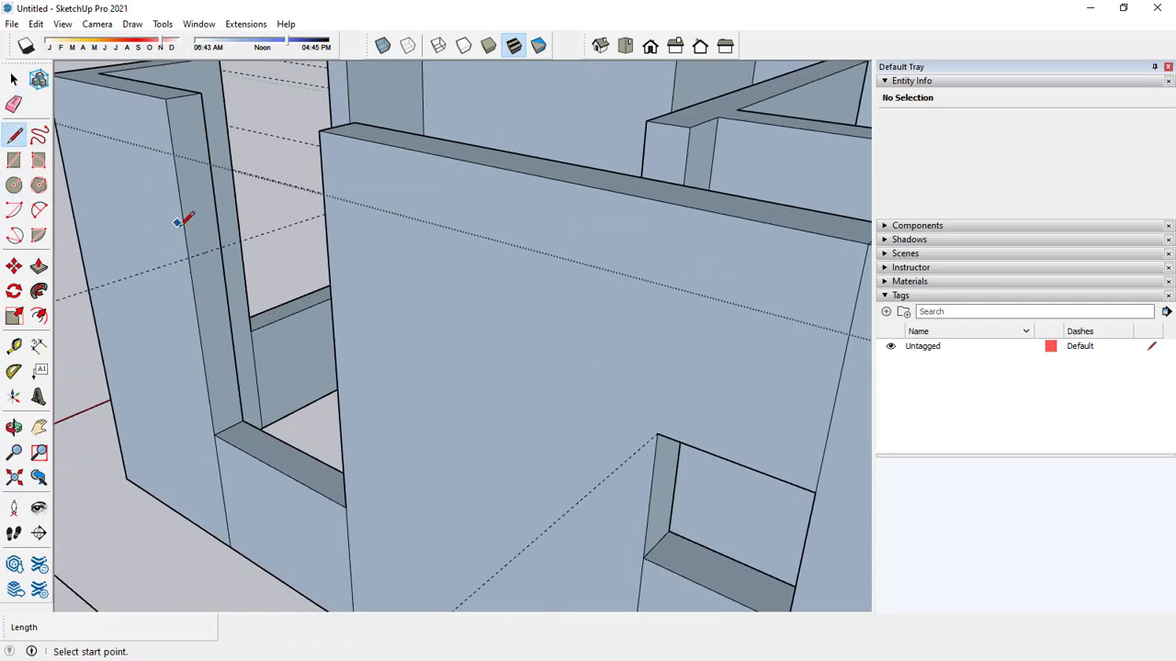
click(191, 254)
key(space)
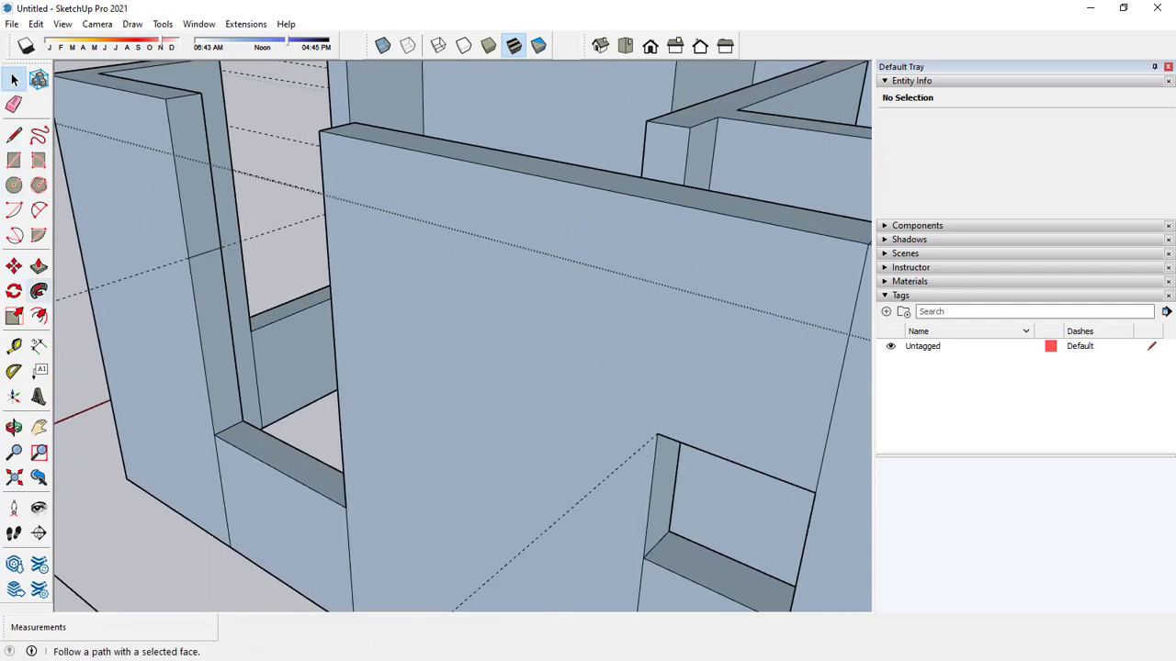
click(38, 266)
click(209, 215)
click(323, 136)
Split the jamb at the guide in the red-axis wall's wide opening nearest the rear corner and extend a header 4' across.
middle_drag(323, 136, 221, 280)
click(13, 135)
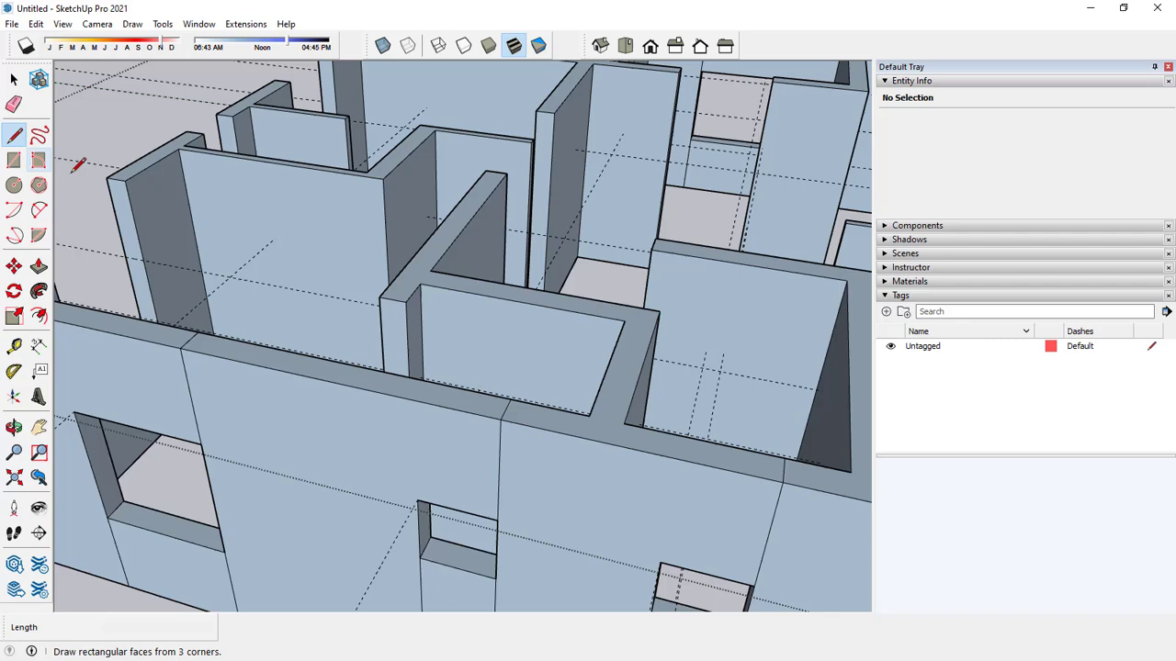
click(127, 257)
key(Escape)
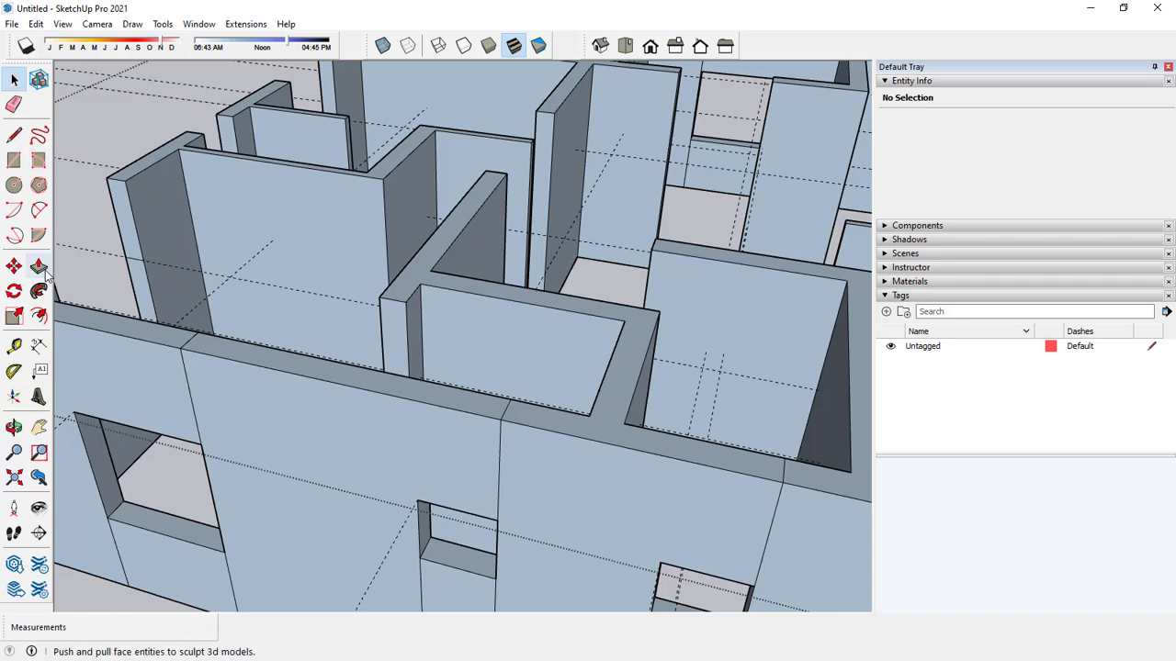
click(39, 266)
click(119, 215)
scroll(120, 230, down, 5)
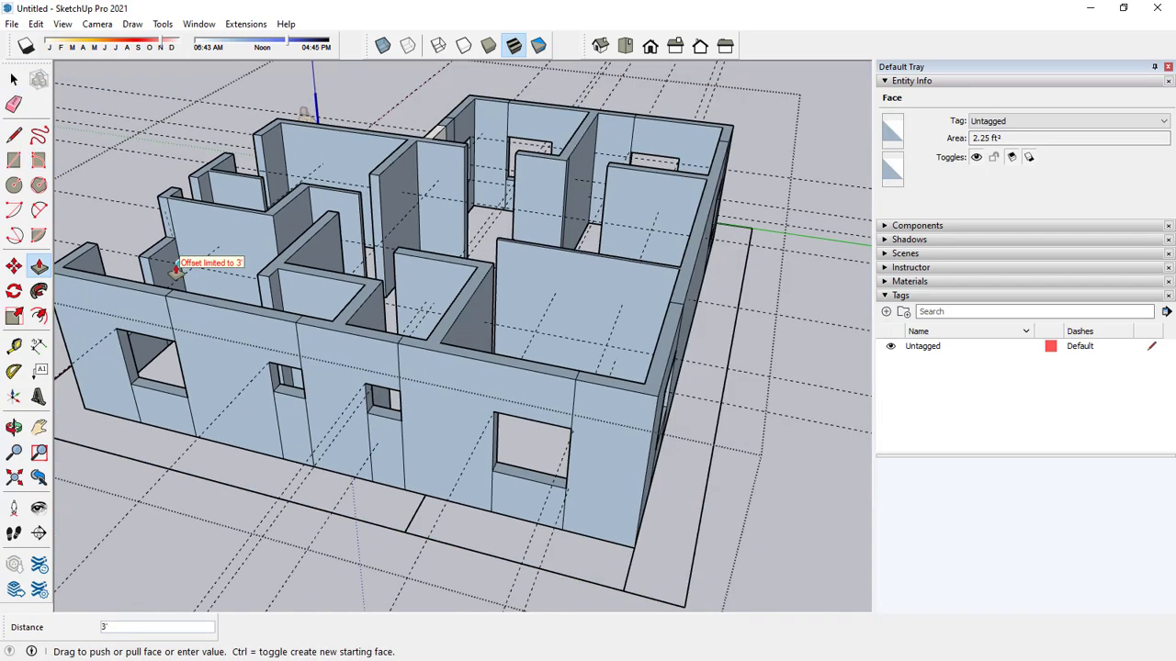
click(119, 250)
key(space)
Divide the jamb at the guide in the red-axis wall's narrow middle opening and extend the upper face across as a header.
middle_drag(120, 249, 244, 266)
scroll(188, 262, up, 6)
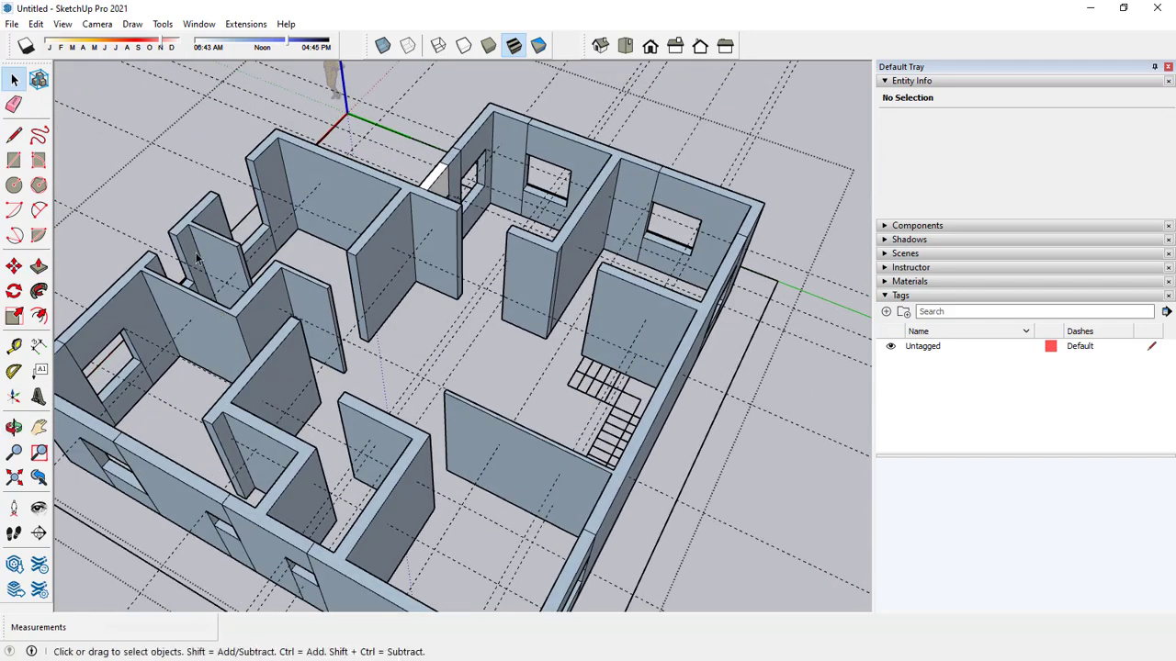
click(13, 135)
scroll(179, 287, up, 2)
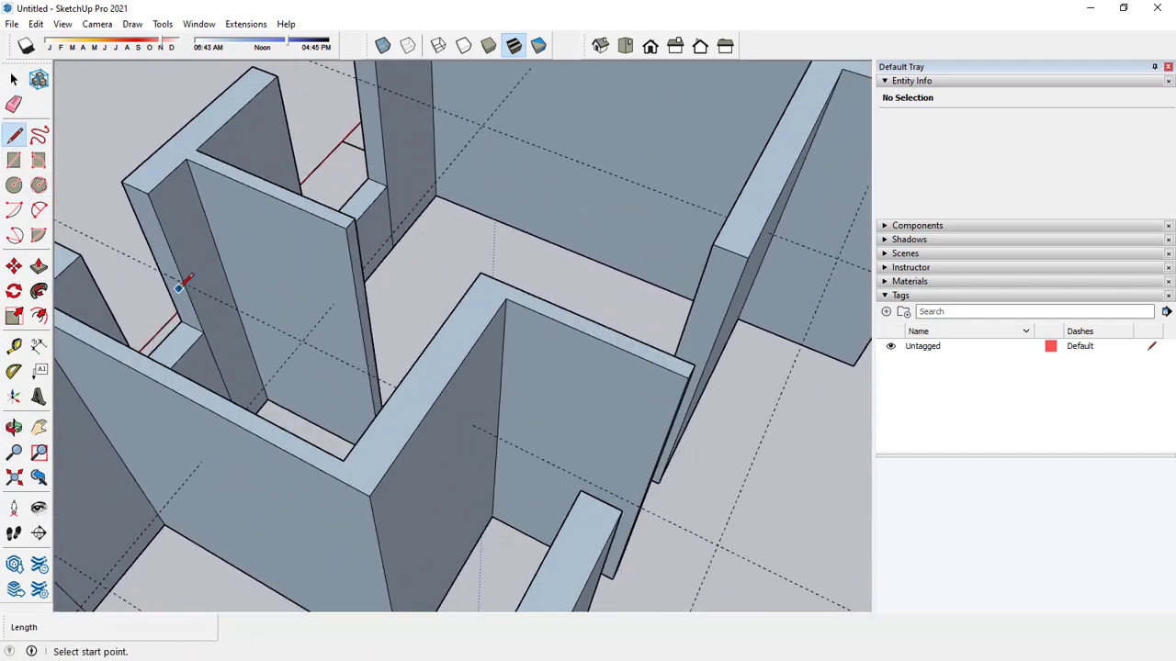
click(165, 268)
key(Escape)
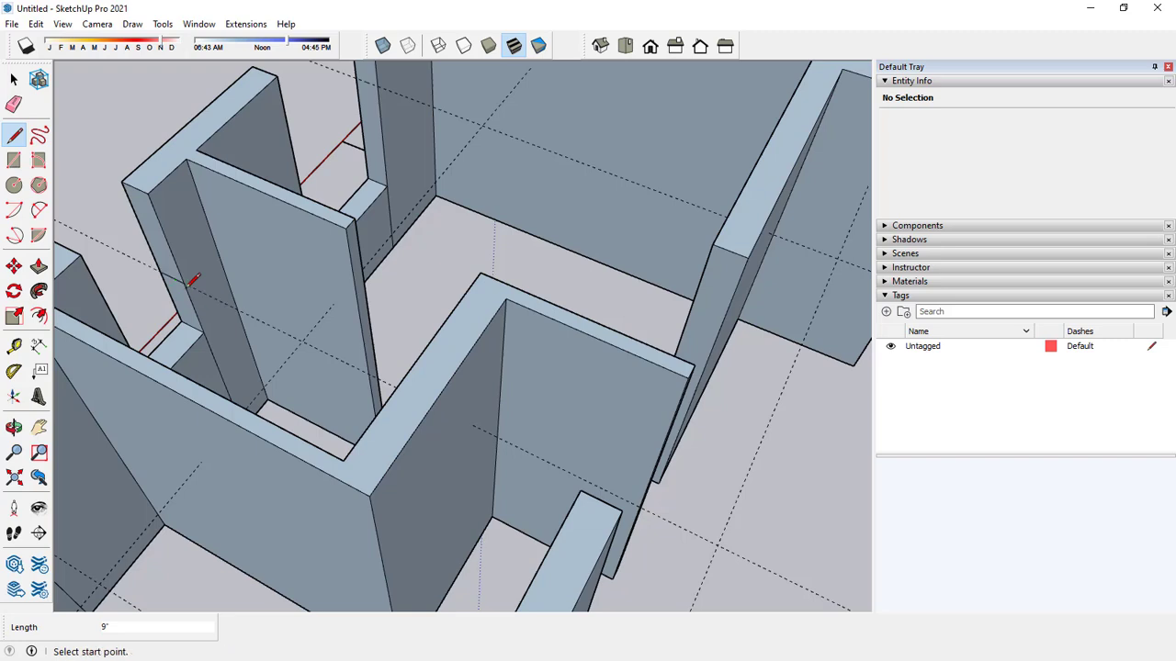
key(space)
click(38, 267)
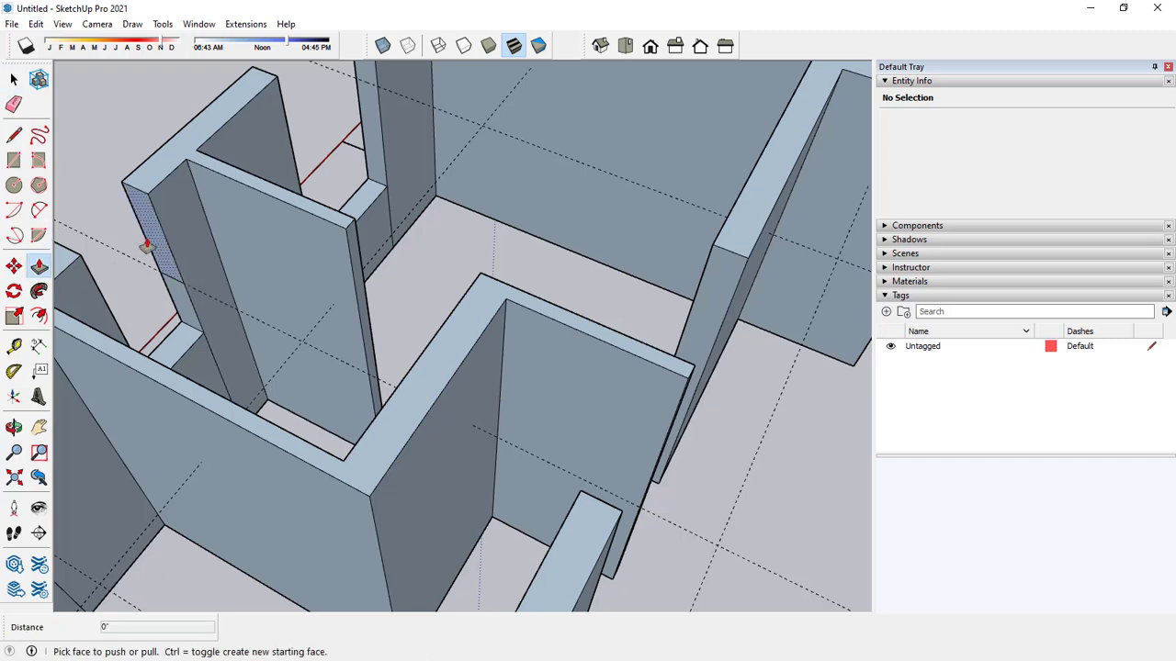
click(116, 255)
click(79, 265)
key(space)
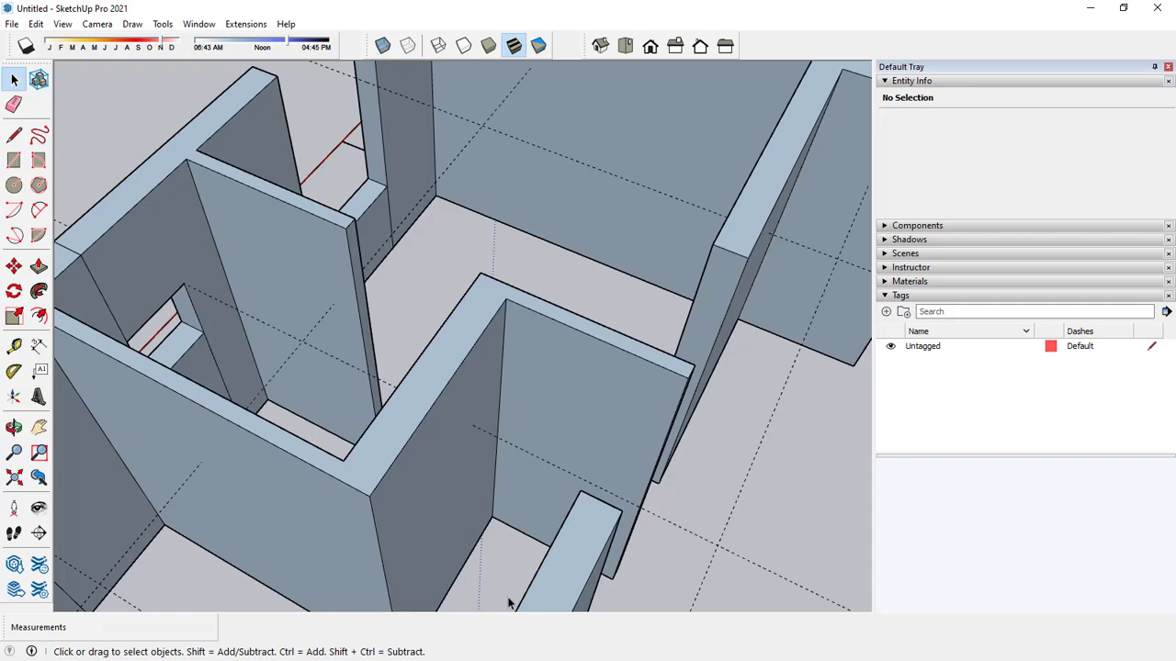
Check the house's door and window openings against the floor plan in AutoCAD and return to the SketchUp model.
key(shift+z)
middle_drag(492, 551, 548, 493)
middle_drag(519, 374, 500, 388)
scroll(491, 319, up, 3)
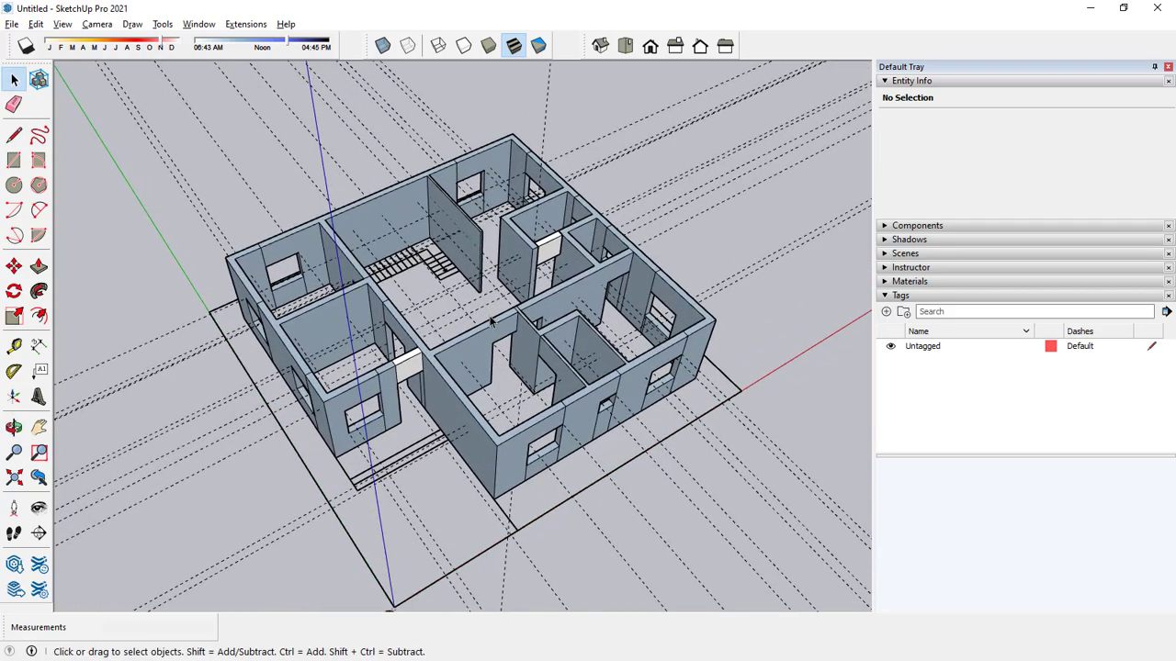
key(alt+Tab)
key(alt+Tab)
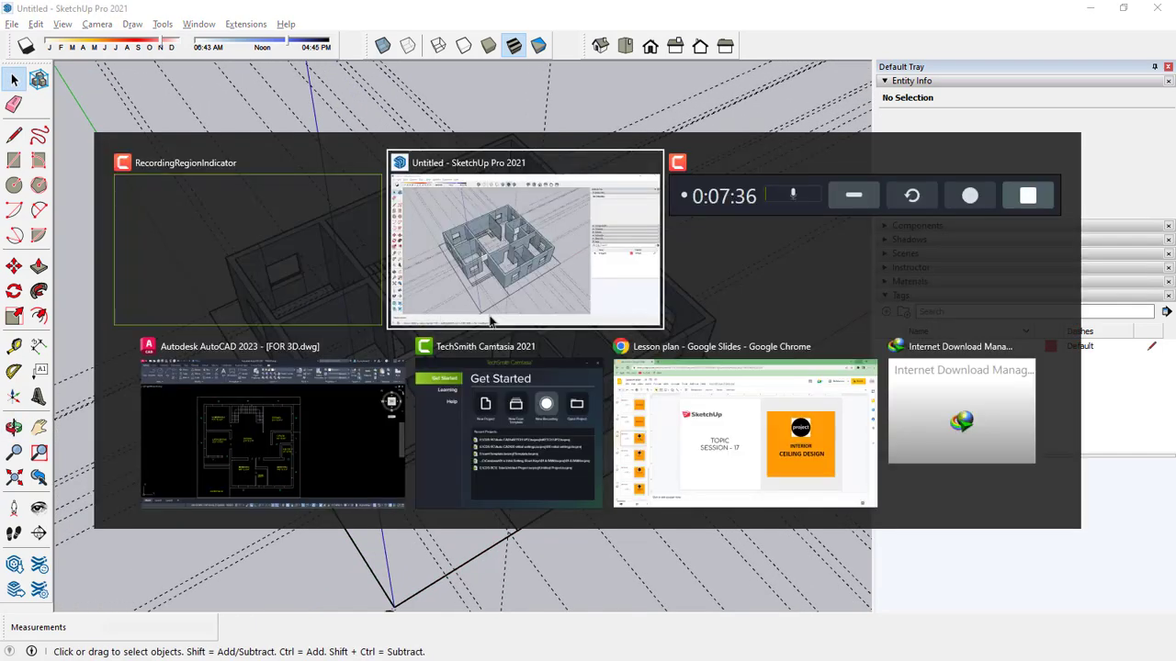
key(Tab)
key(Tab)
key(Tab)
key(Tab)
key(Tab)
key(Tab)
key(Tab)
key(Tab)
key(Tab)
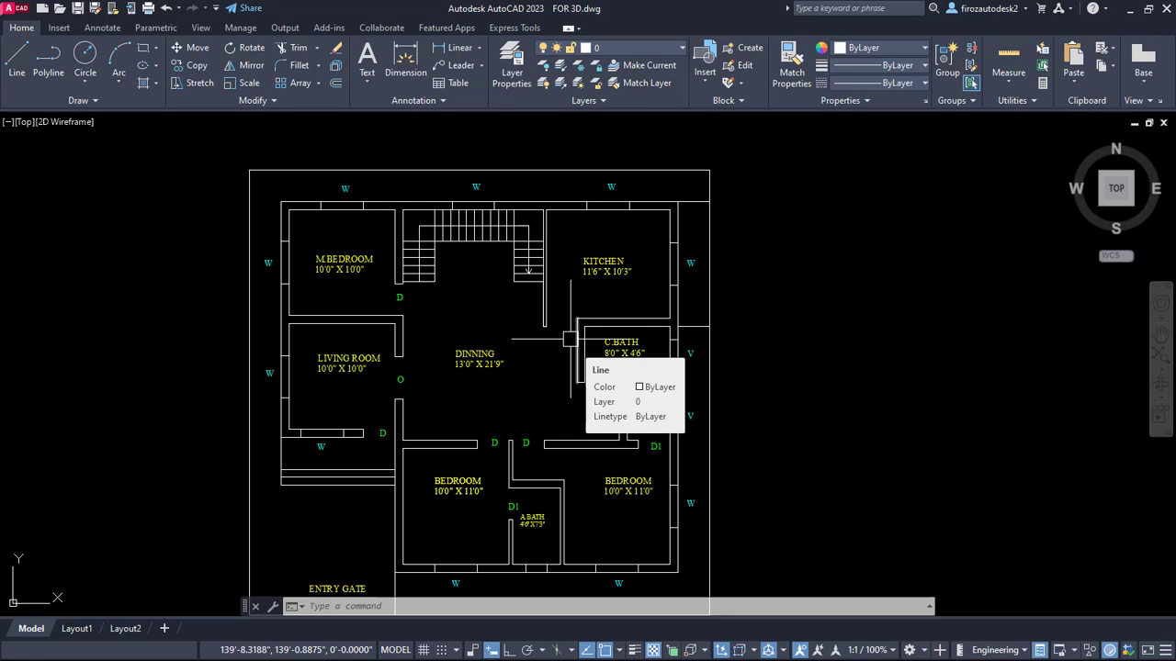
key(alt+Tab)
key(alt+Tab)
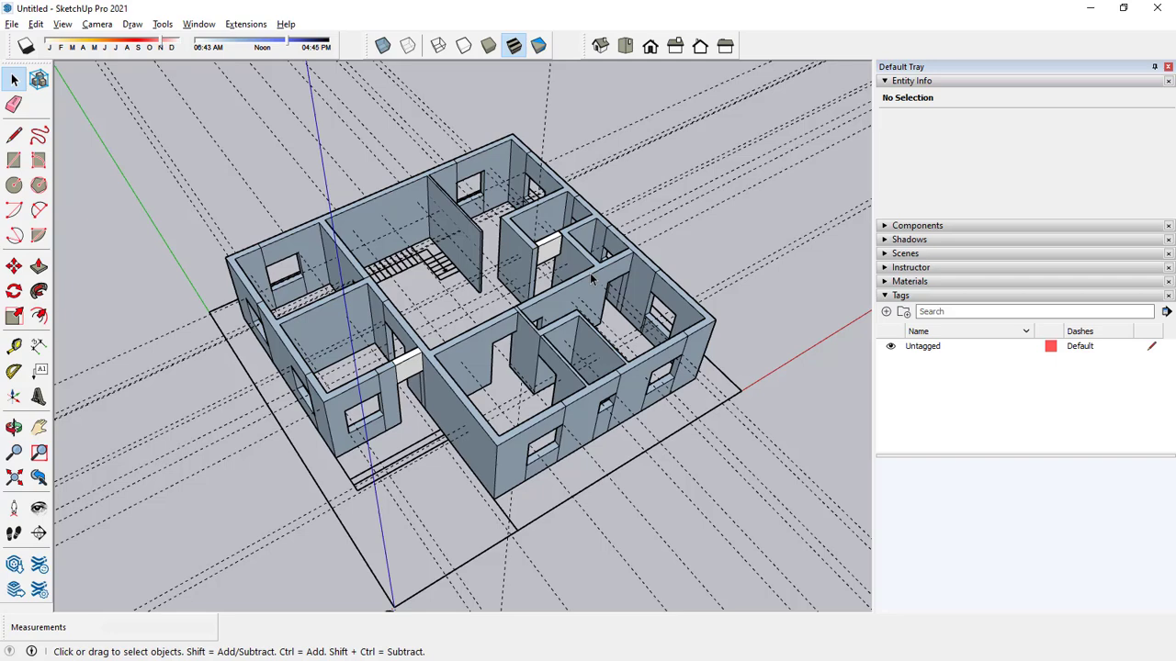
Try to delete the guides running parallel to the red axis inside the house component.
middle_drag(590, 272, 582, 377)
drag(581, 377, 476, 172)
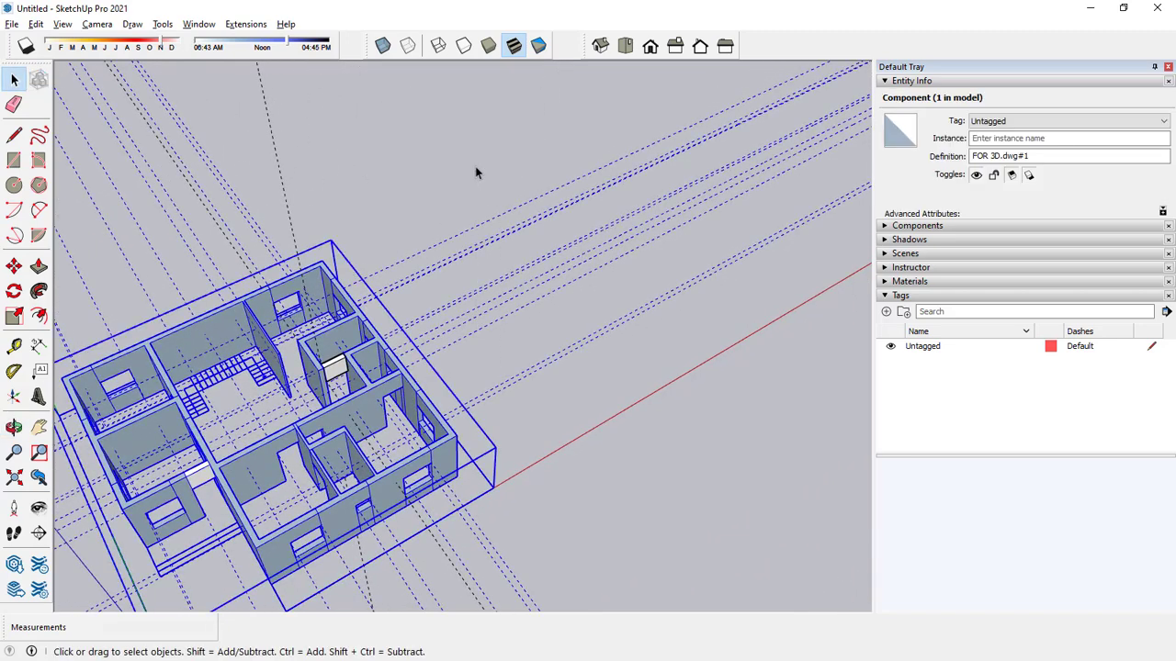
click(476, 173)
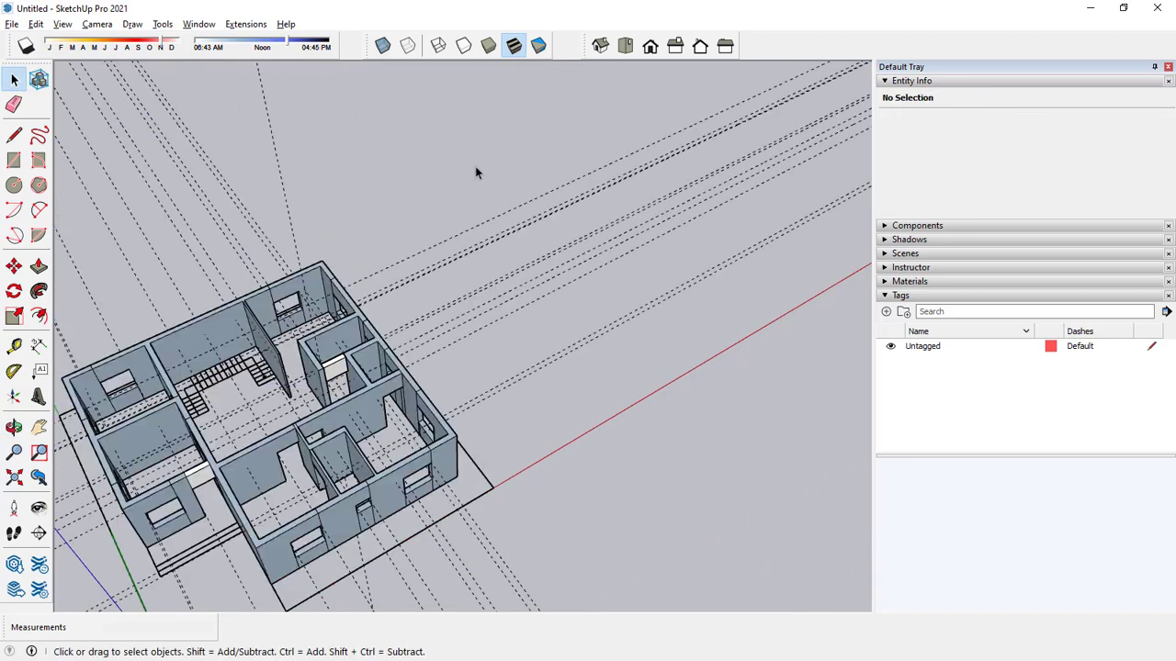
click(515, 318)
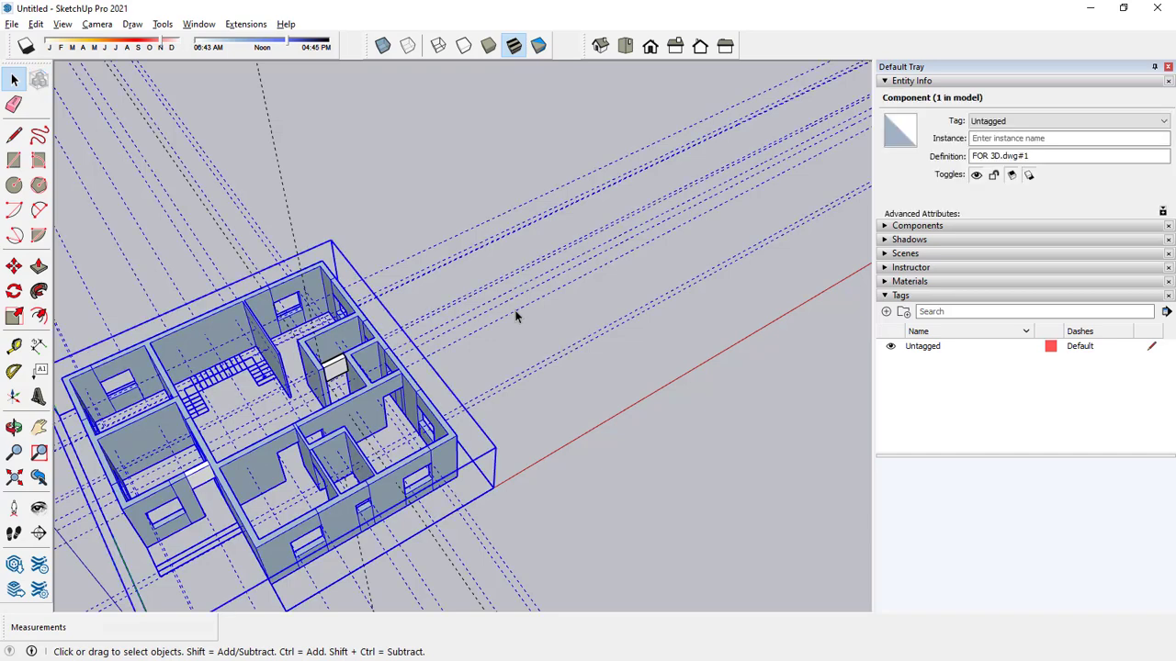
click(515, 316)
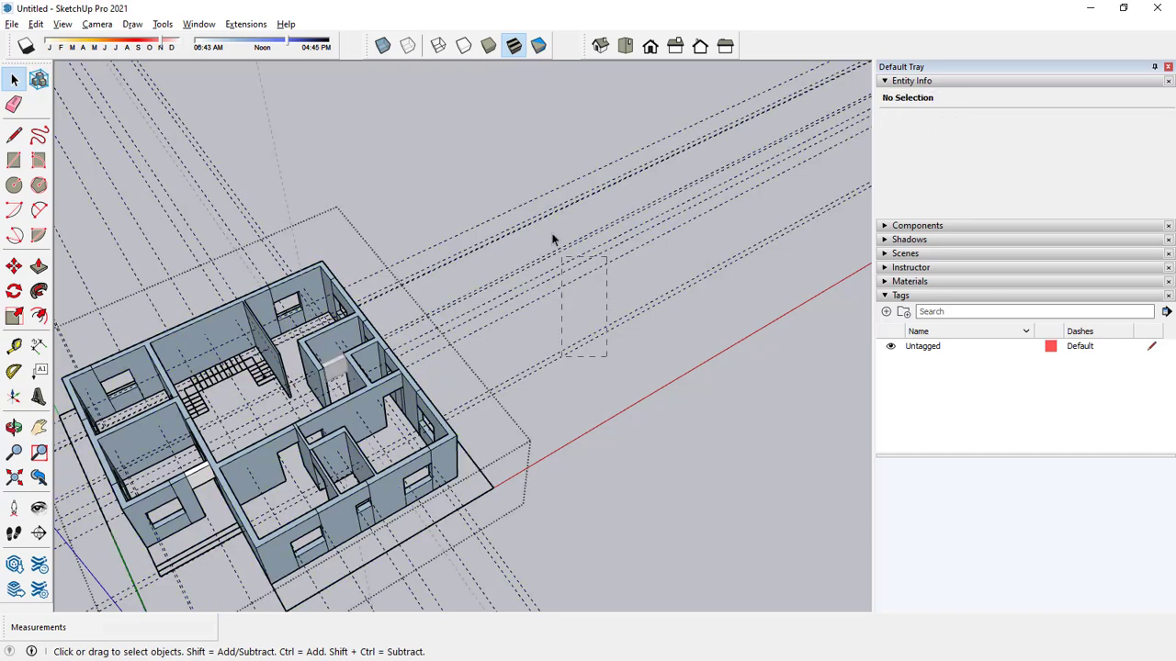
scroll(523, 212, down, 5)
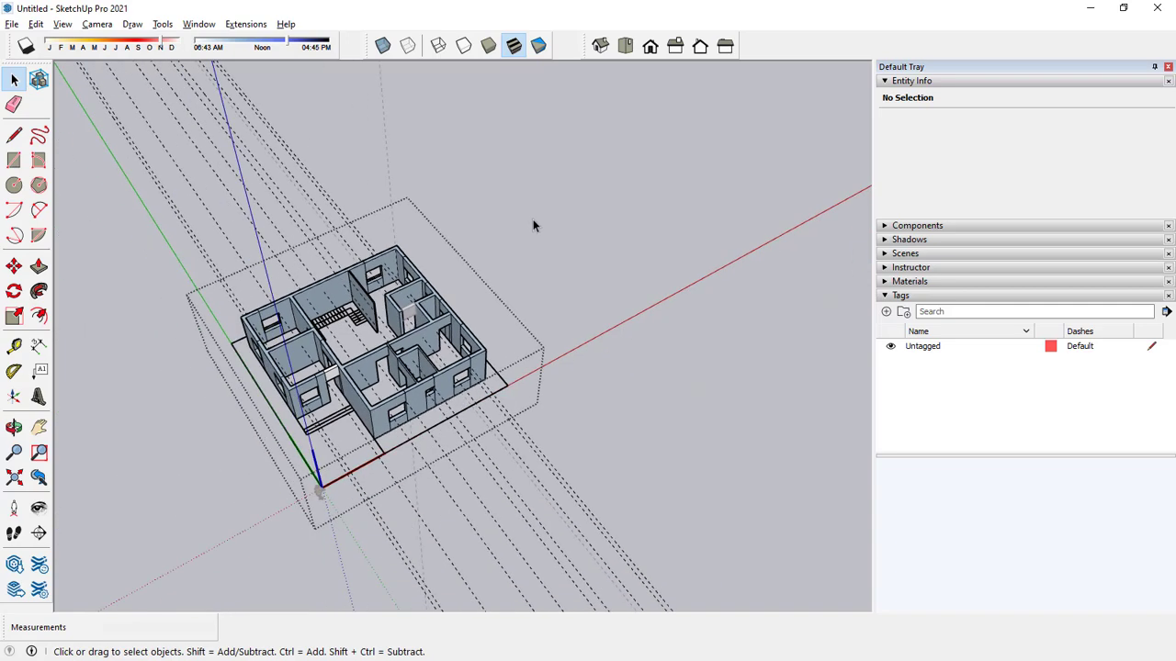
middle_drag(532, 219, 559, 422)
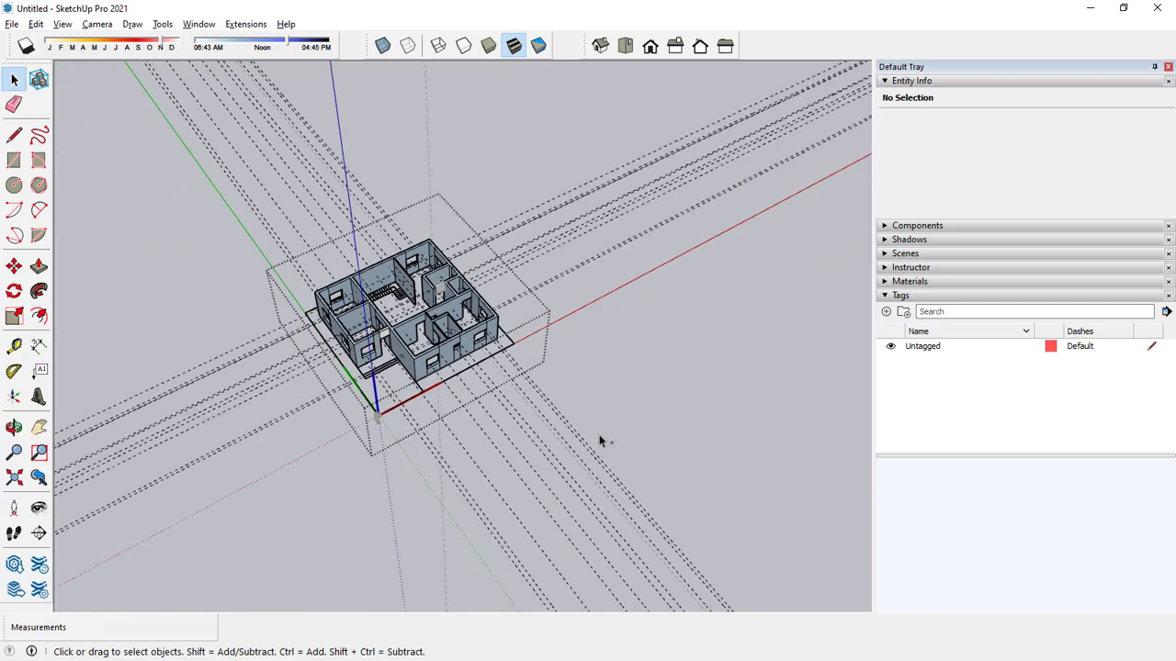
key(ctrl+a)
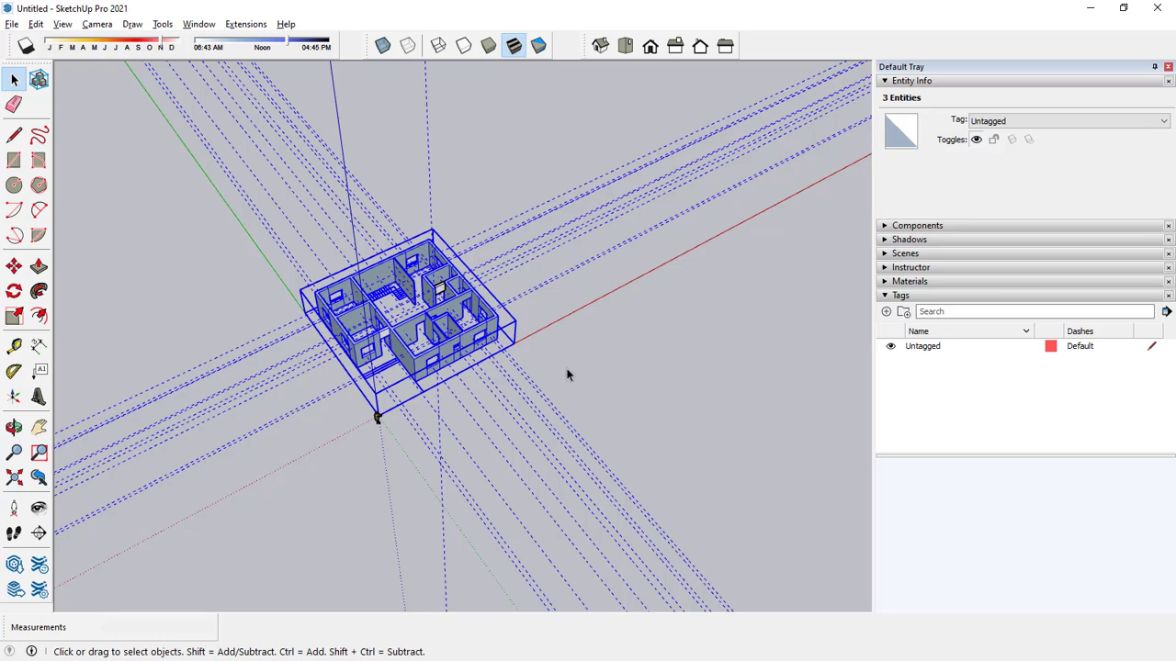
click(508, 330)
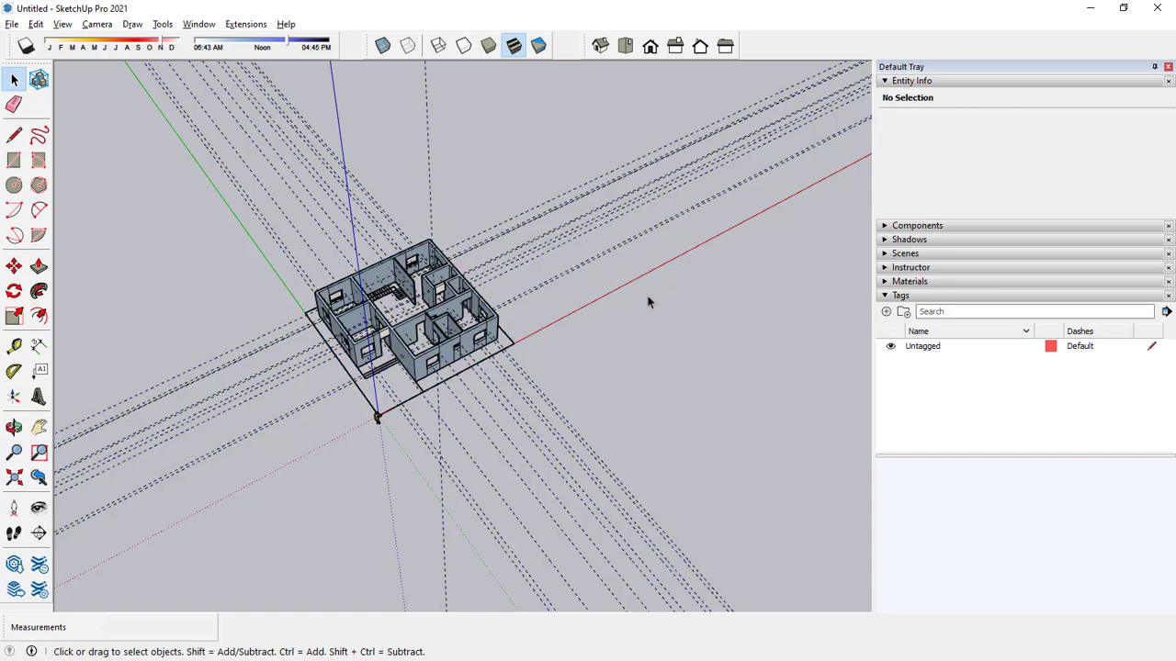
drag(644, 226, 549, 160)
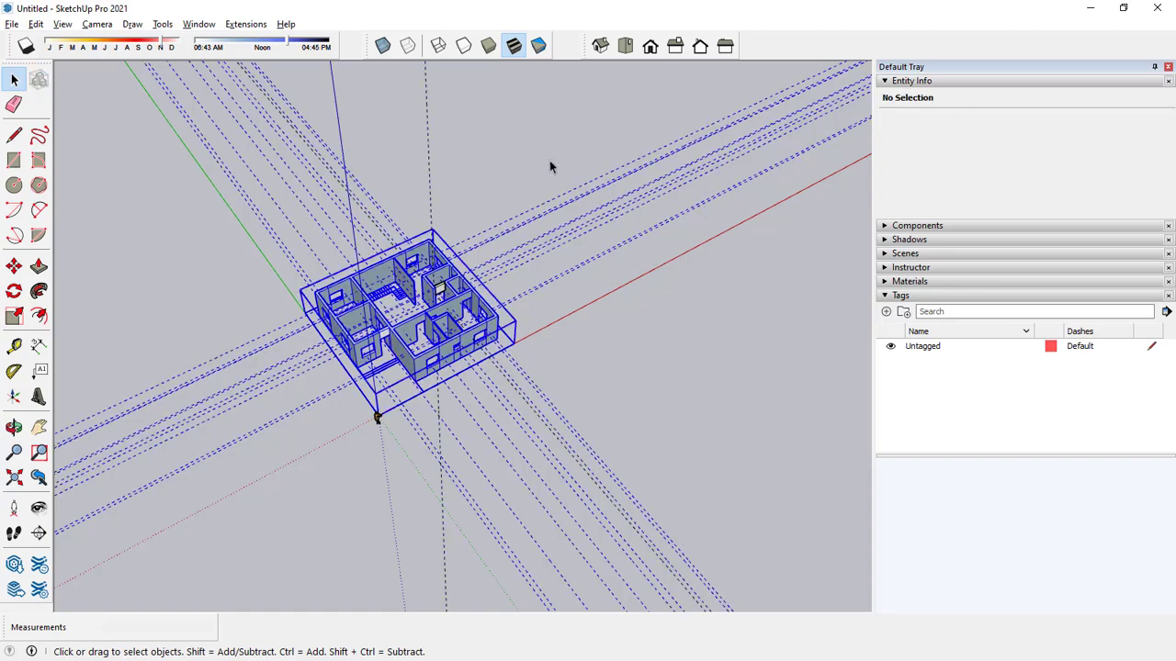
Delete the 12 guides running parallel to the red axis inside the house component.
double_click(486, 301)
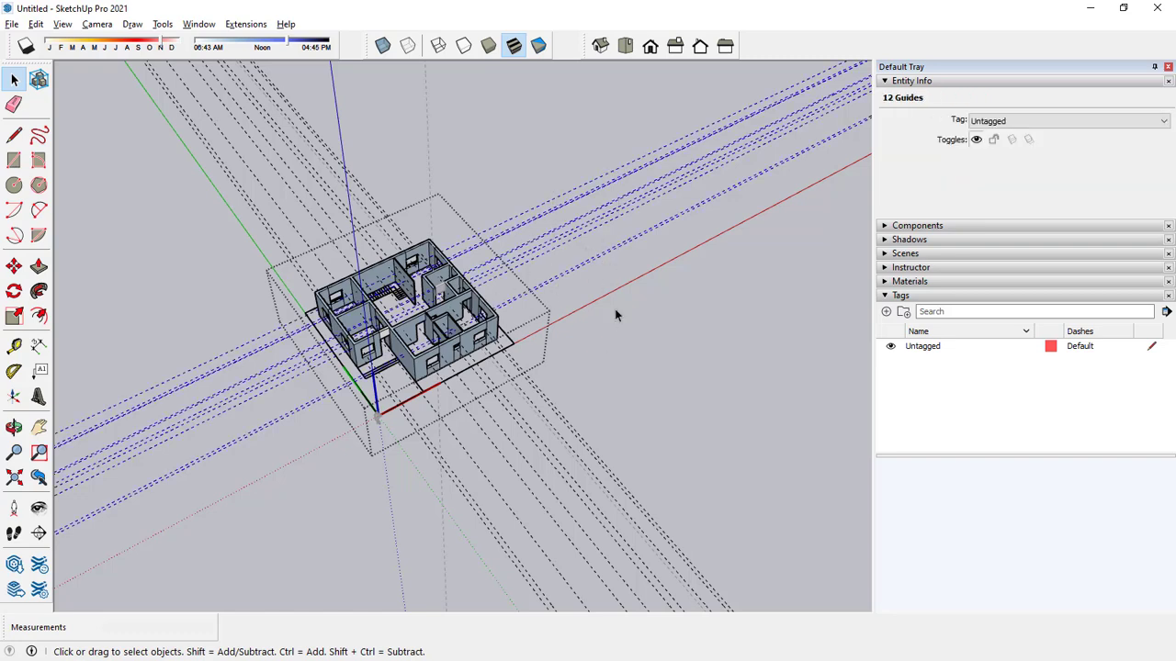
drag(623, 292, 457, 207)
double_click(474, 294)
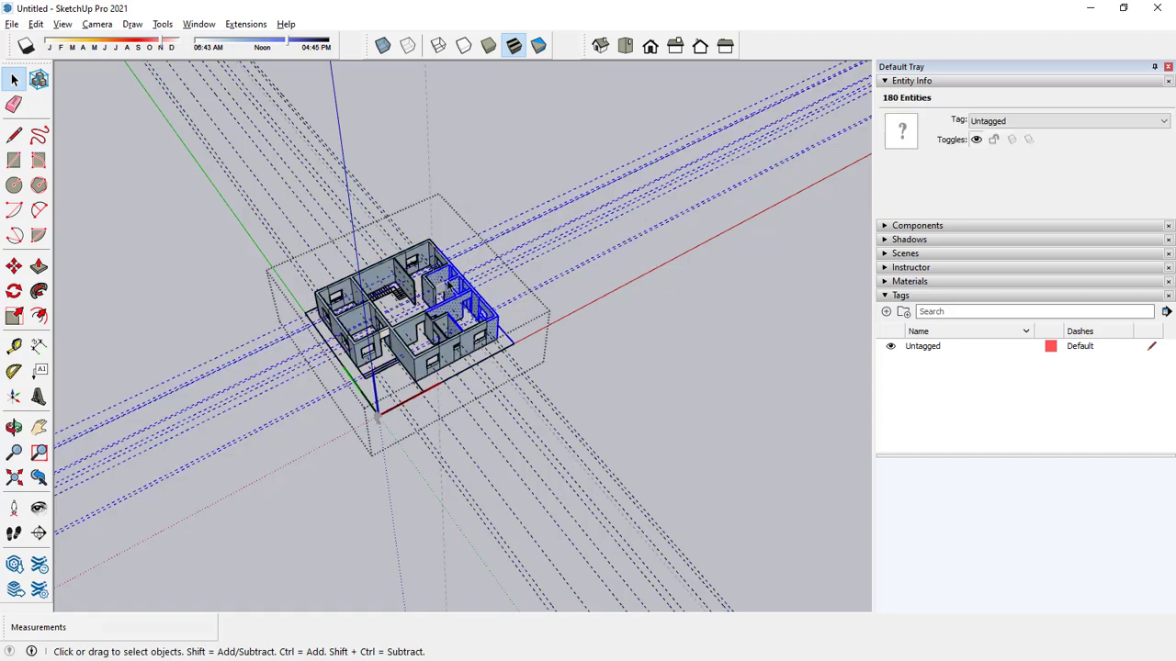
scroll(469, 288, up, 2)
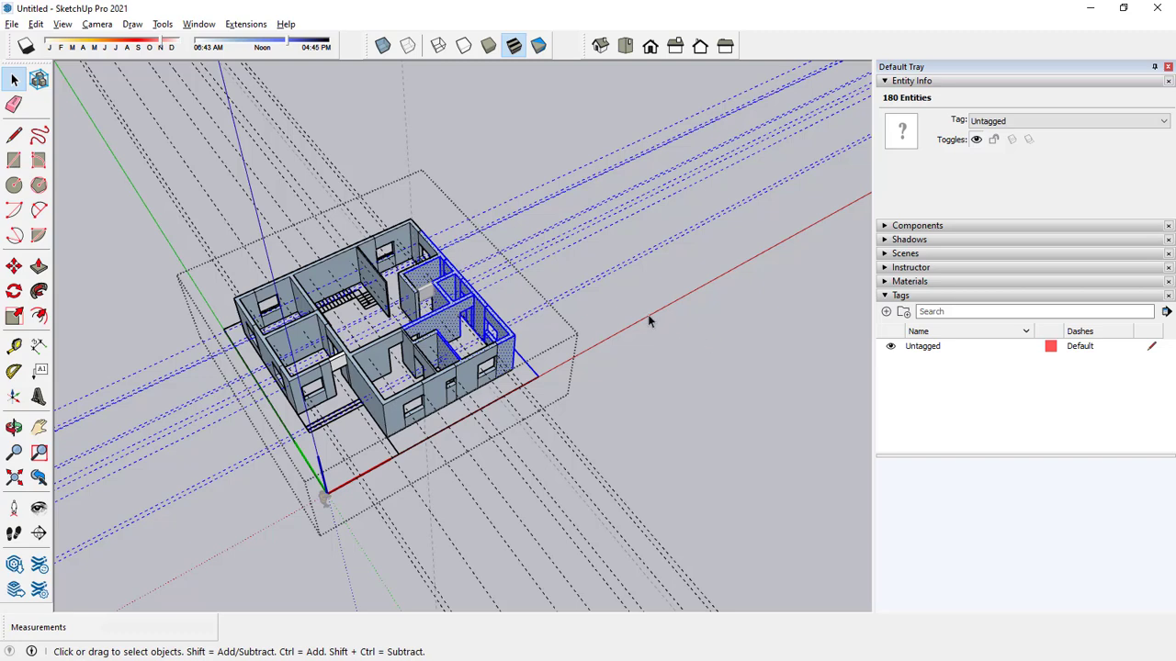
click(548, 332)
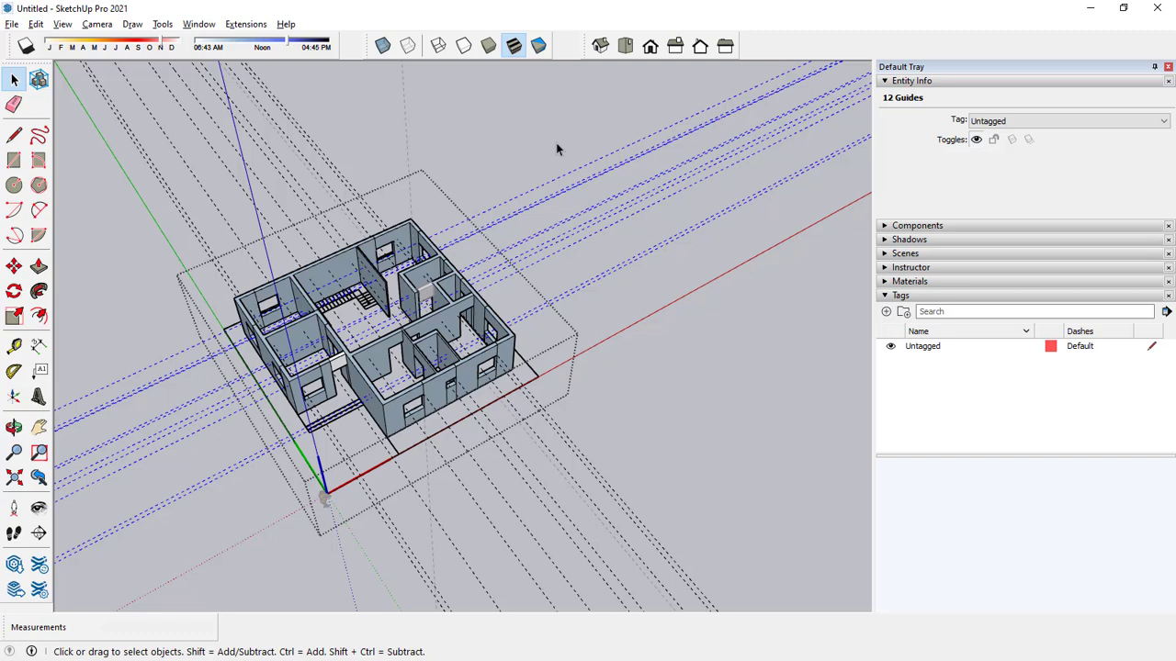
key(Delete)
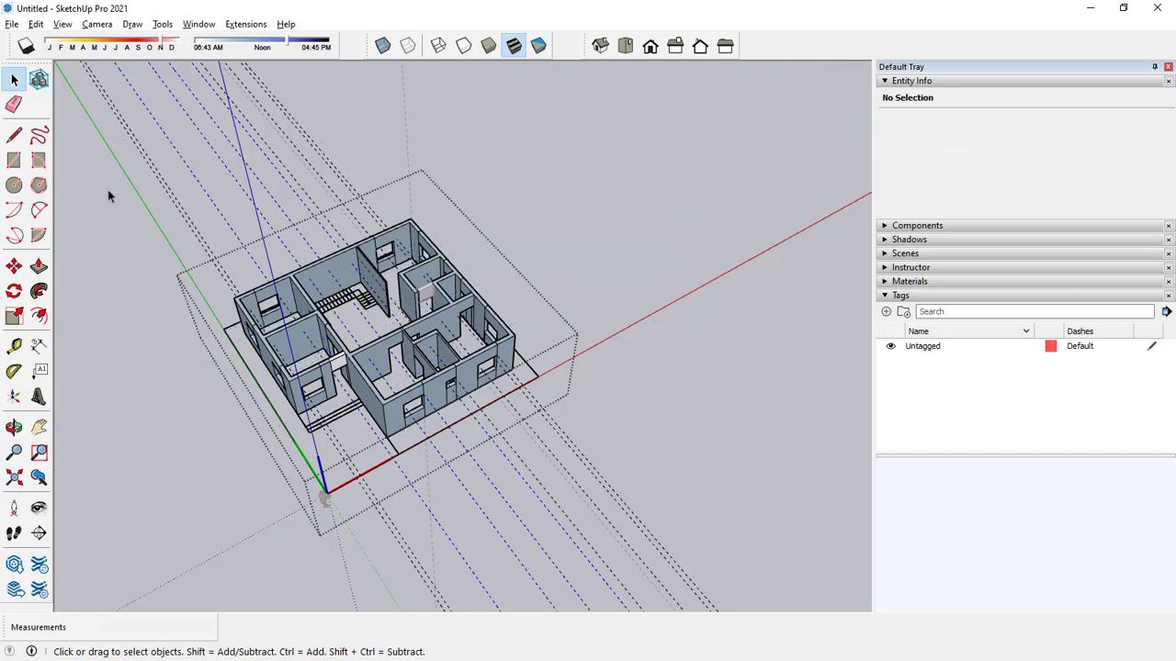
Delete the guides running parallel to the green axis inside the house component and leave the component.
key(Delete)
drag(112, 189, 112, 189)
key(Delete)
drag(323, 118, 110, 189)
key(Delete)
click(193, 230)
key(Delete)
middle_drag(354, 362, 390, 200)
scroll(400, 418, up, 3)
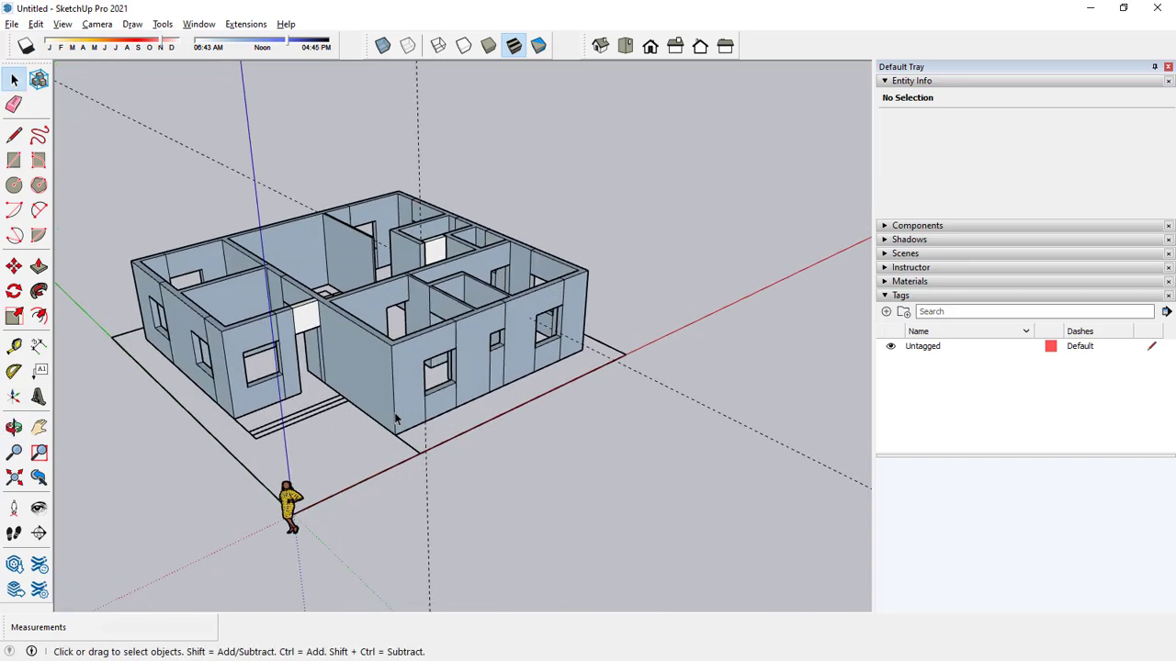
Draw a 7' 9" by 22' 3" rectangle under the wing beside the entrance and extrude it 2' downward as a plinth.
middle_drag(334, 413, 450, 249)
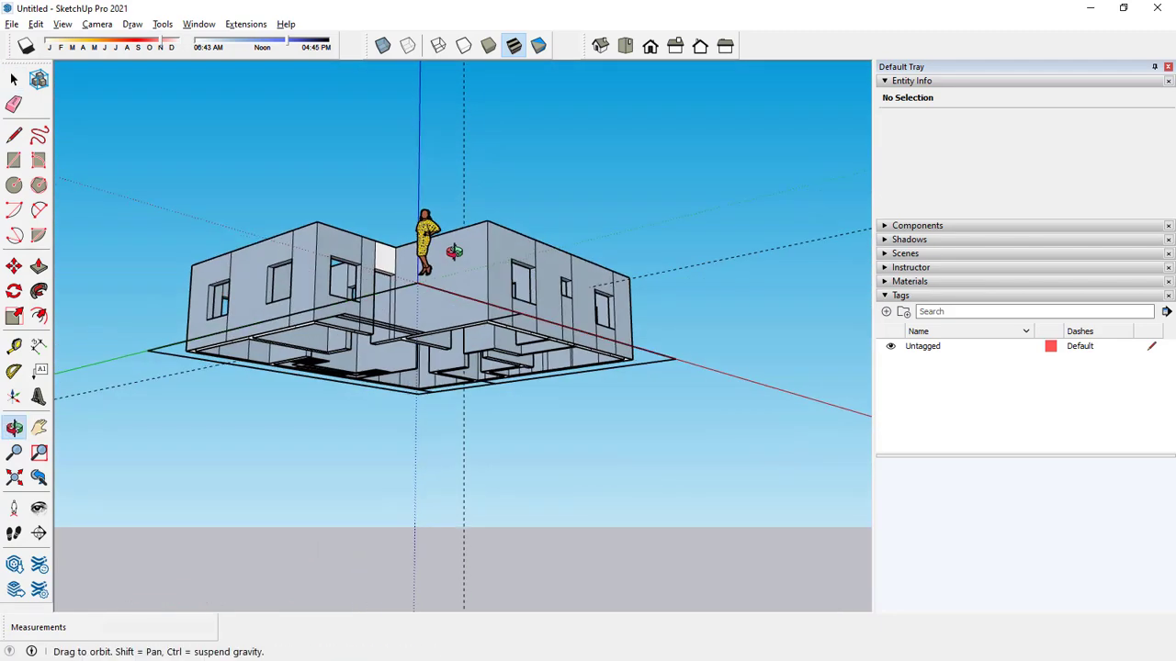
click(14, 159)
scroll(193, 351, up, 5)
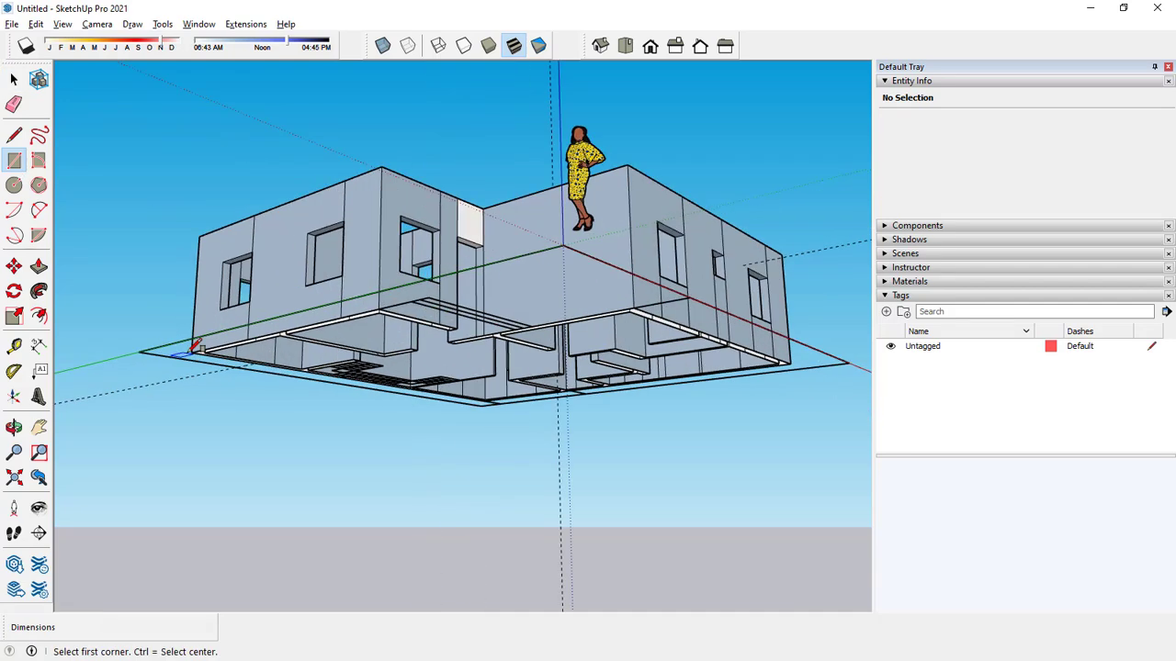
click(192, 352)
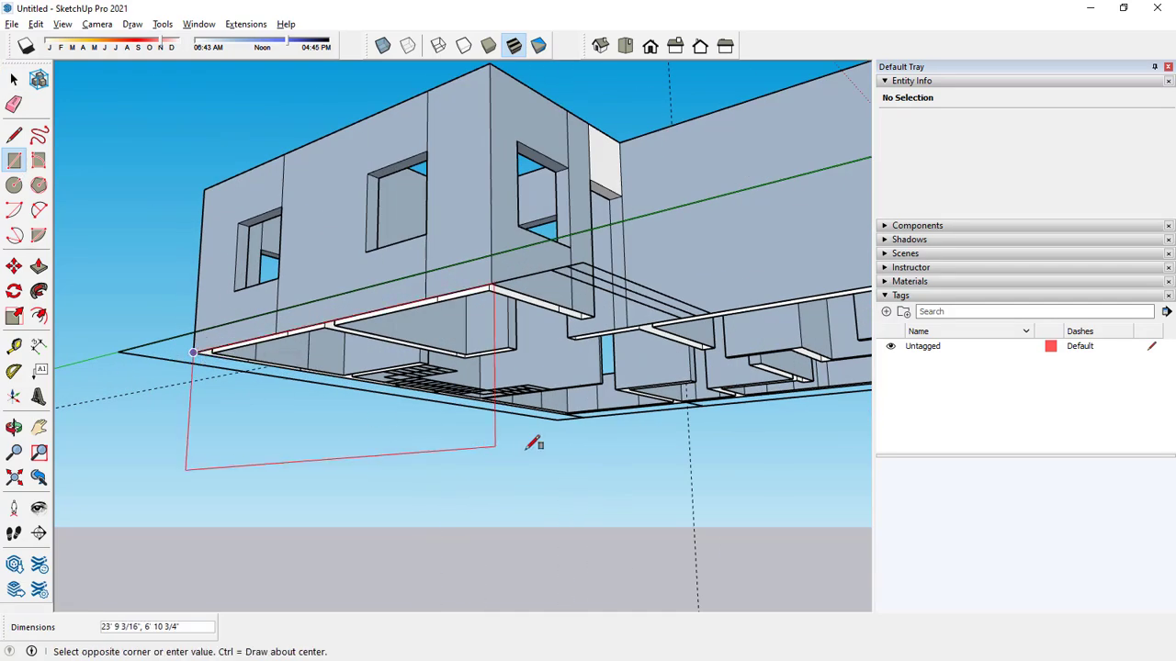
click(593, 310)
key(space)
key(p)
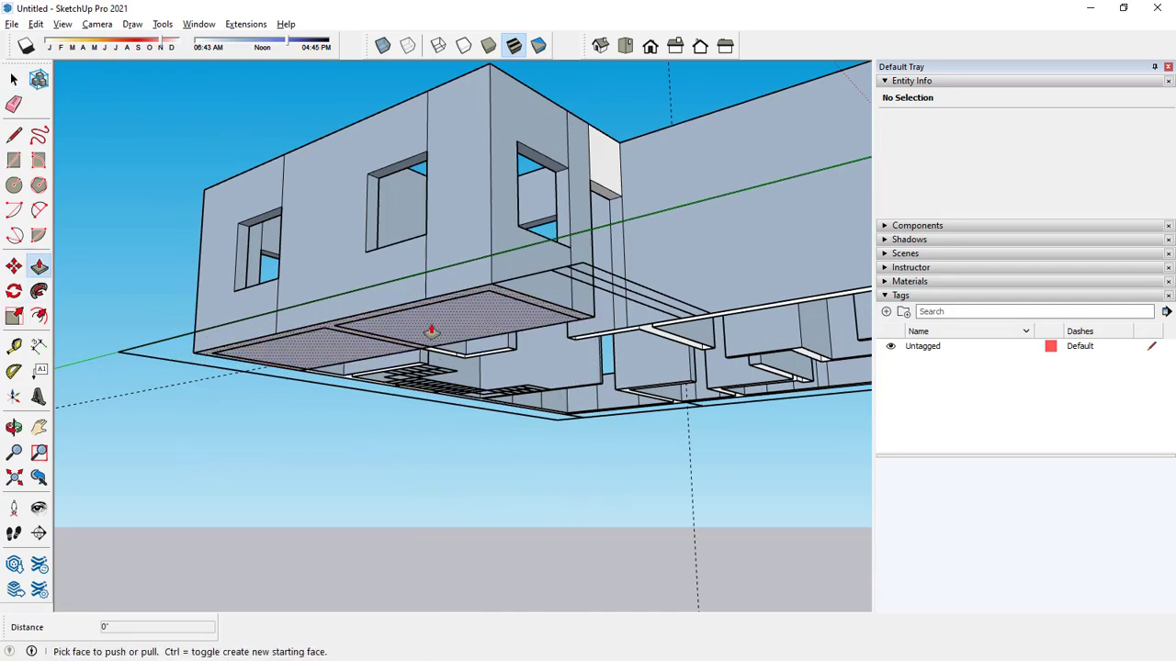
click(433, 328)
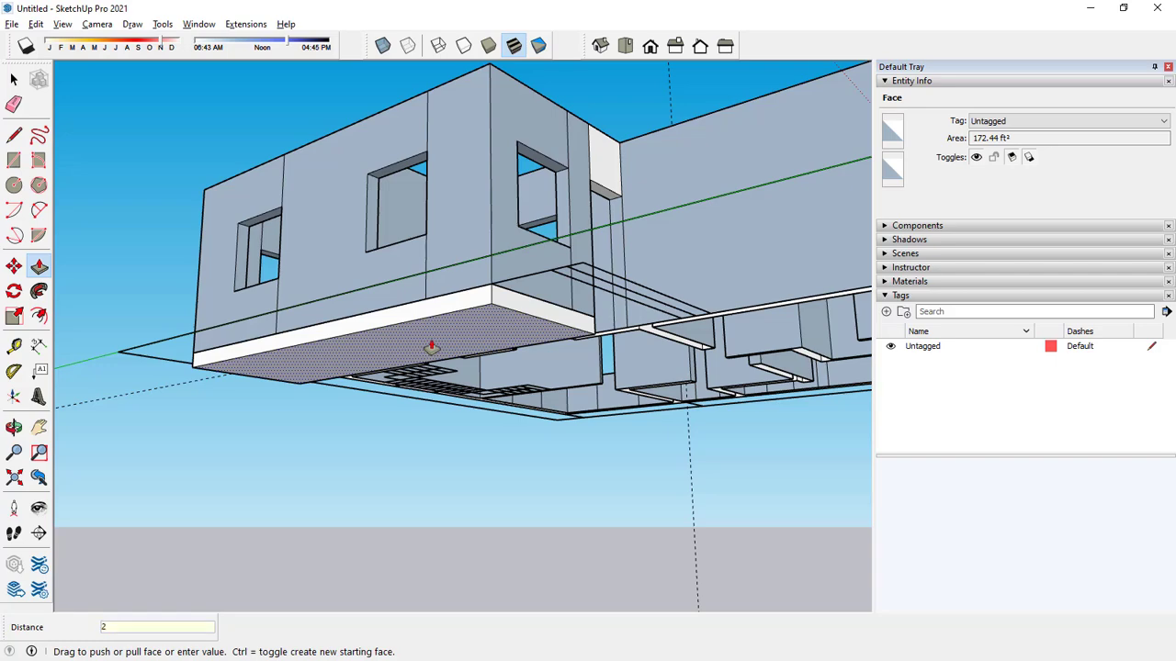
text(2')
key(Return)
Extend the plinth's long side face 29' 8" along the red axis to the house's far outer wall.
scroll(428, 344, down, 3)
middle_drag(428, 343, 296, 362)
click(407, 361)
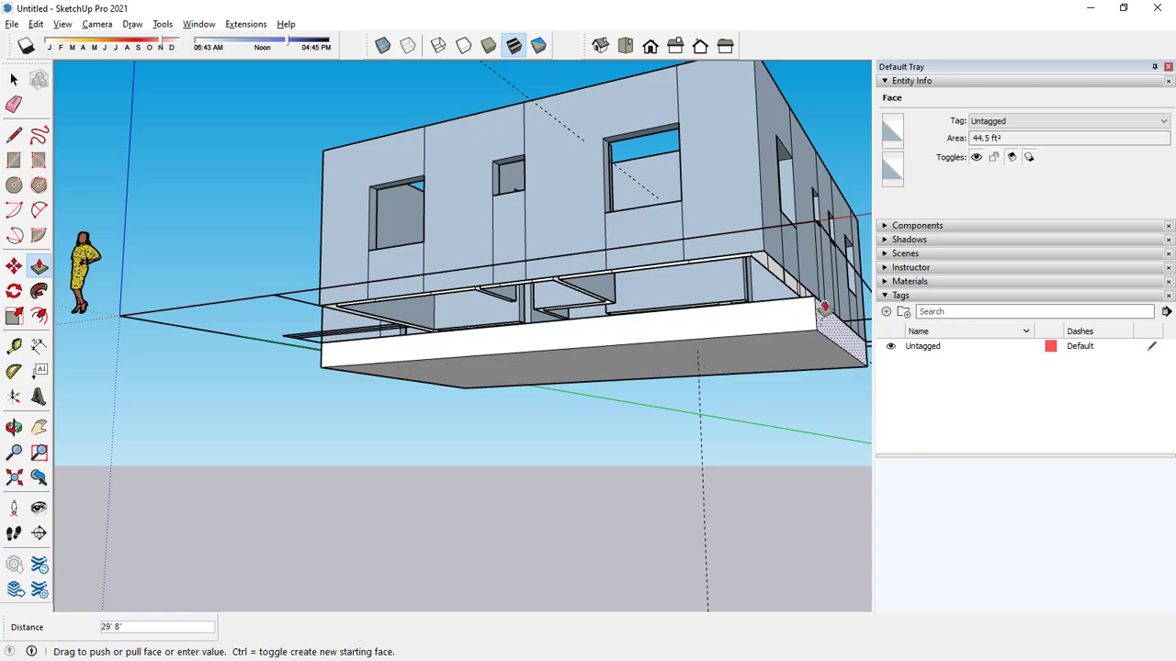
click(818, 306)
key(space)
Divide the plinth's front face with a vertical line at the inner corner beside the entrance.
middle_drag(451, 394, 694, 462)
middle_drag(450, 358, 441, 432)
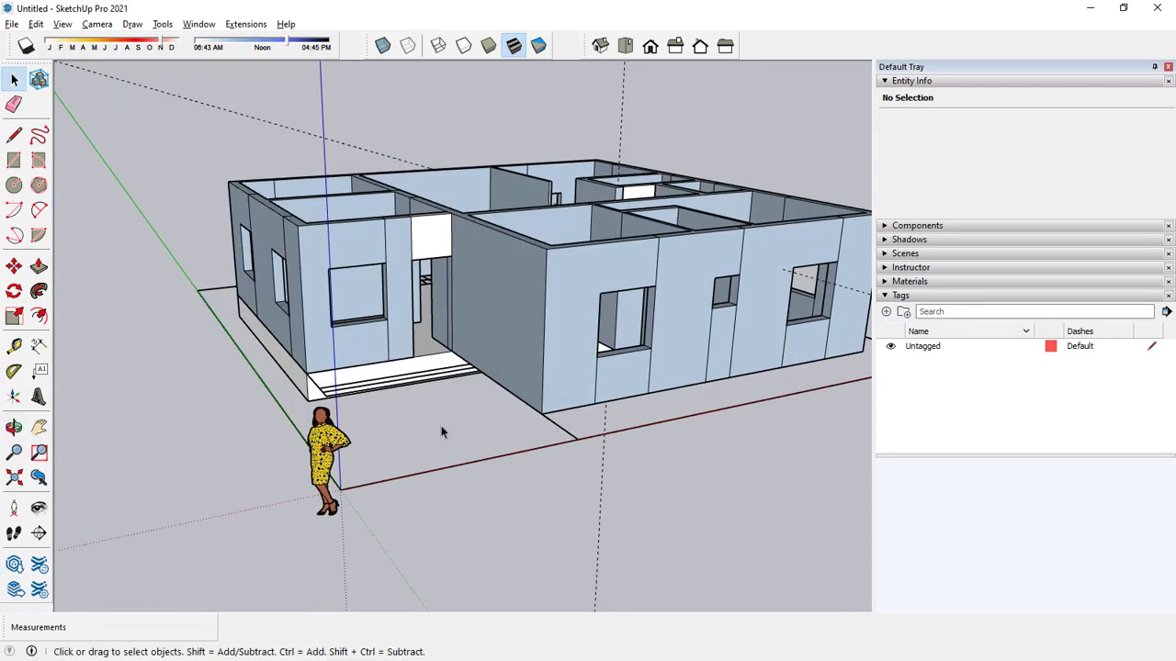
click(14, 136)
middle_drag(474, 384, 466, 274)
scroll(454, 313, up, 6)
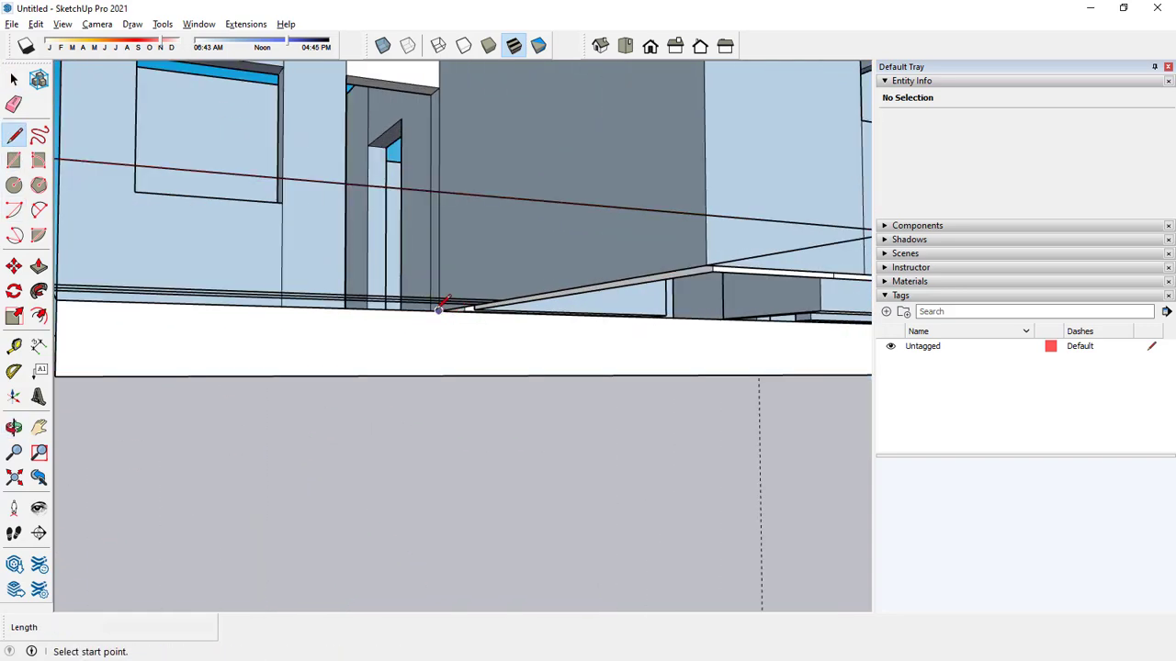
click(439, 309)
click(440, 375)
key(space)
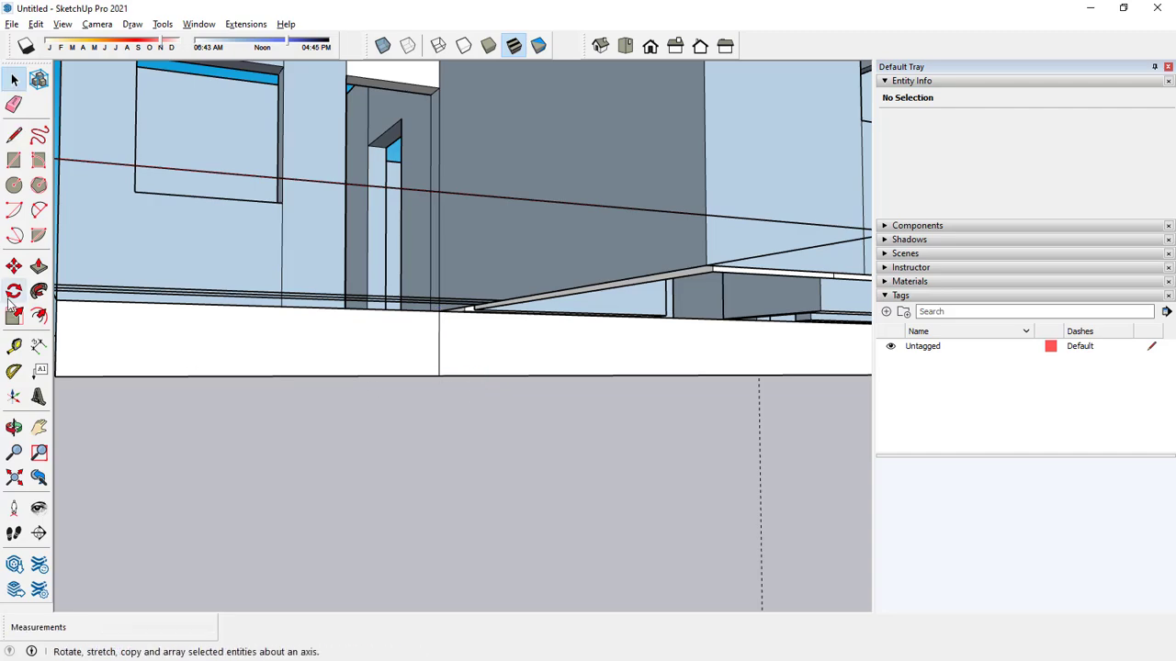
Extend the divided plinth face 12' 9" forward to the front wall of the projecting wing.
click(38, 267)
click(474, 363)
scroll(491, 382, down, 5)
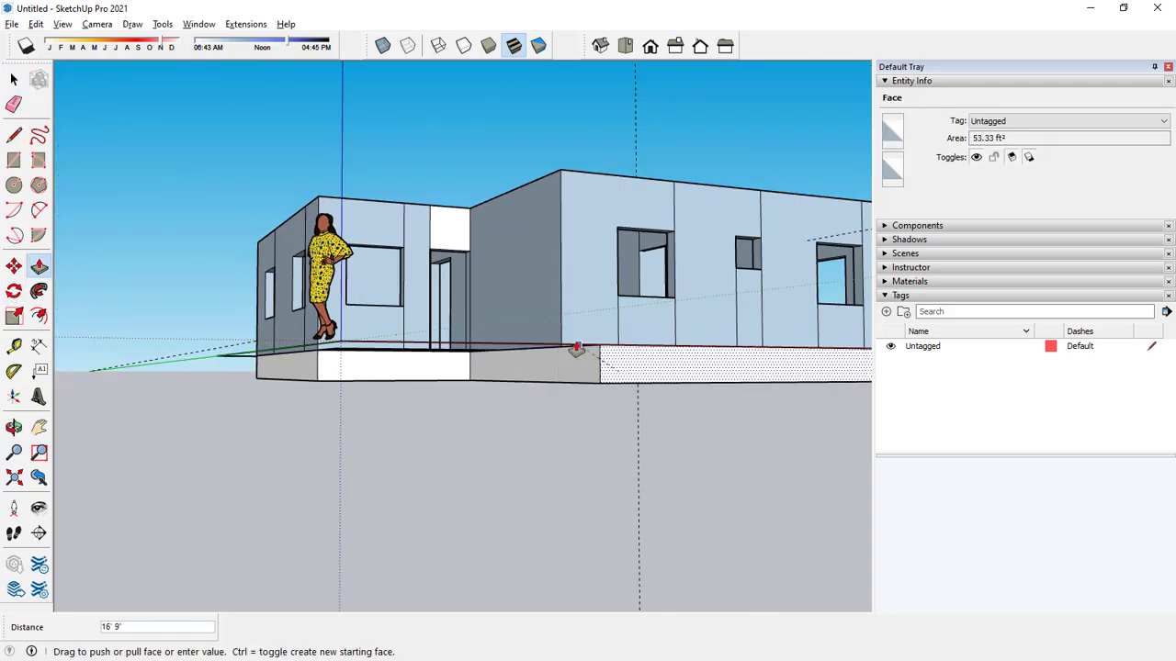
click(561, 349)
middle_drag(536, 444, 517, 494)
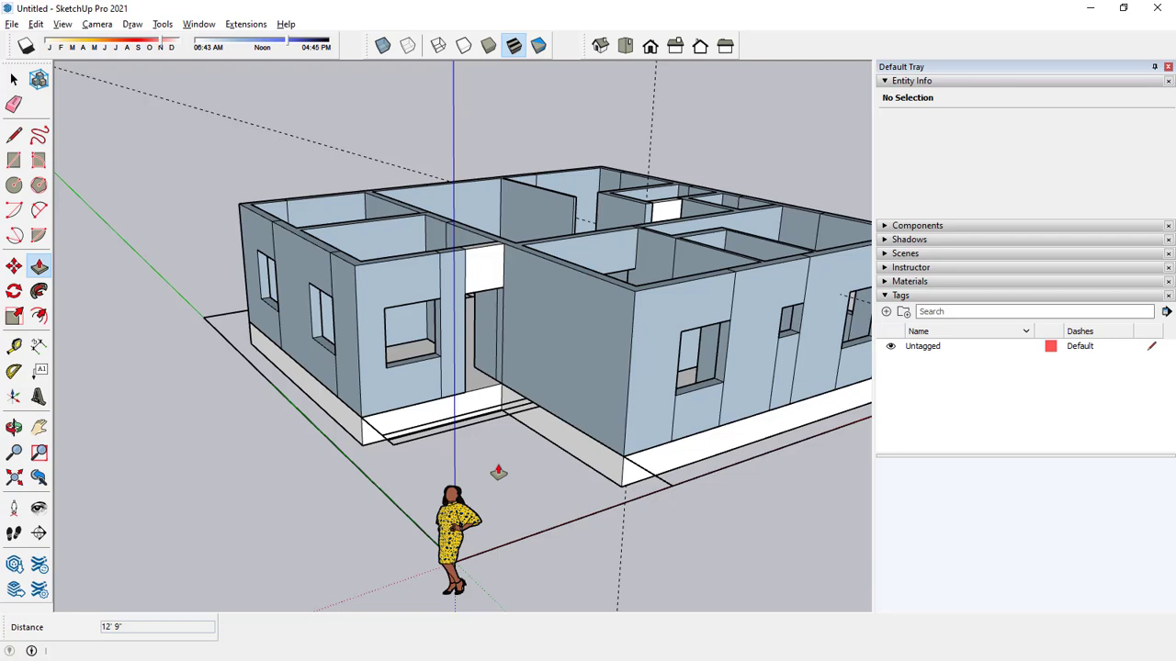
key(space)
Draw a 12' 9" by 10' 9" rectangle at the plinth's base, filling the recess in front of the entrance.
key(c)
key(r)
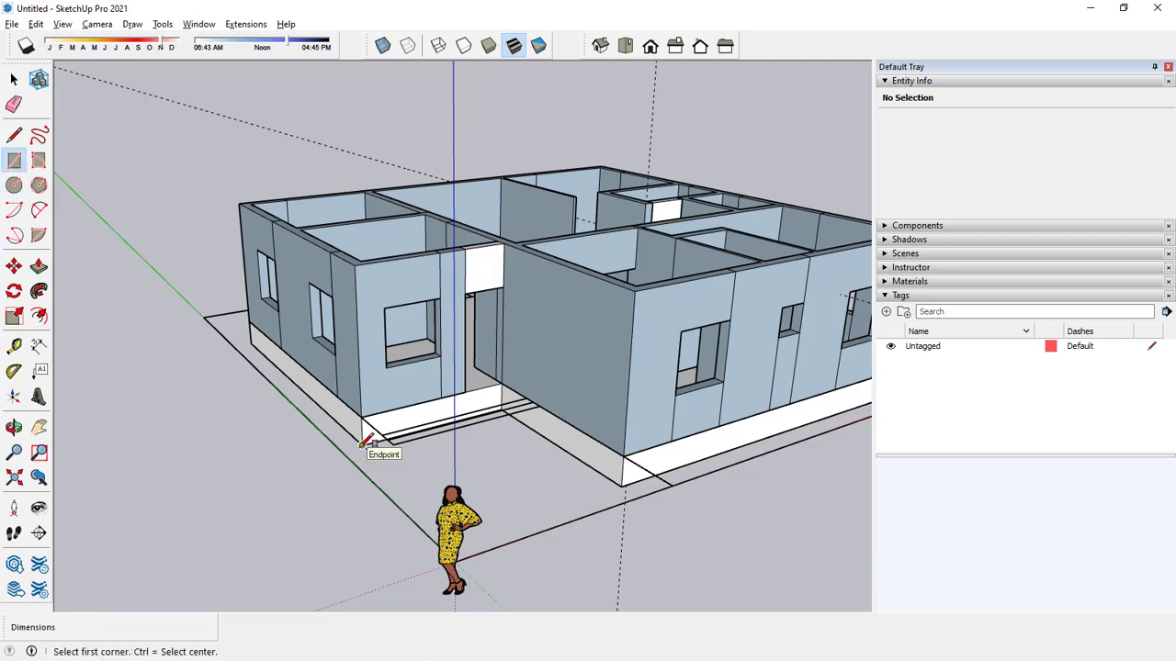
click(362, 444)
click(627, 480)
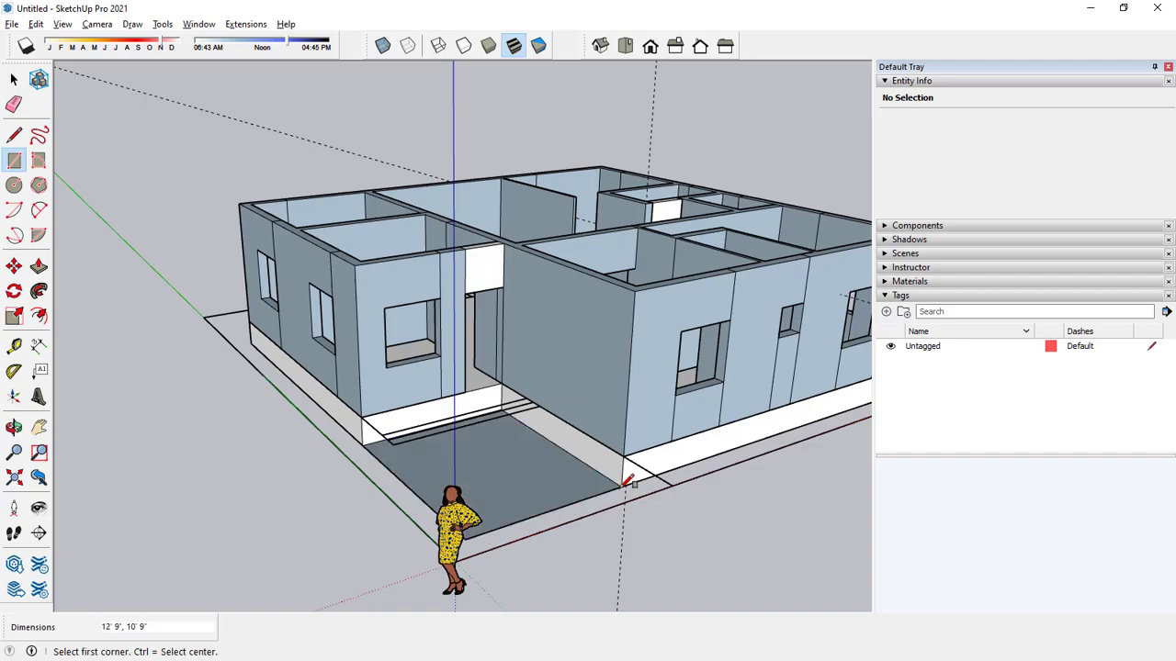
Raise the rectangle in the entrance recess 6" into a floor slab.
middle_drag(593, 587, 651, 428)
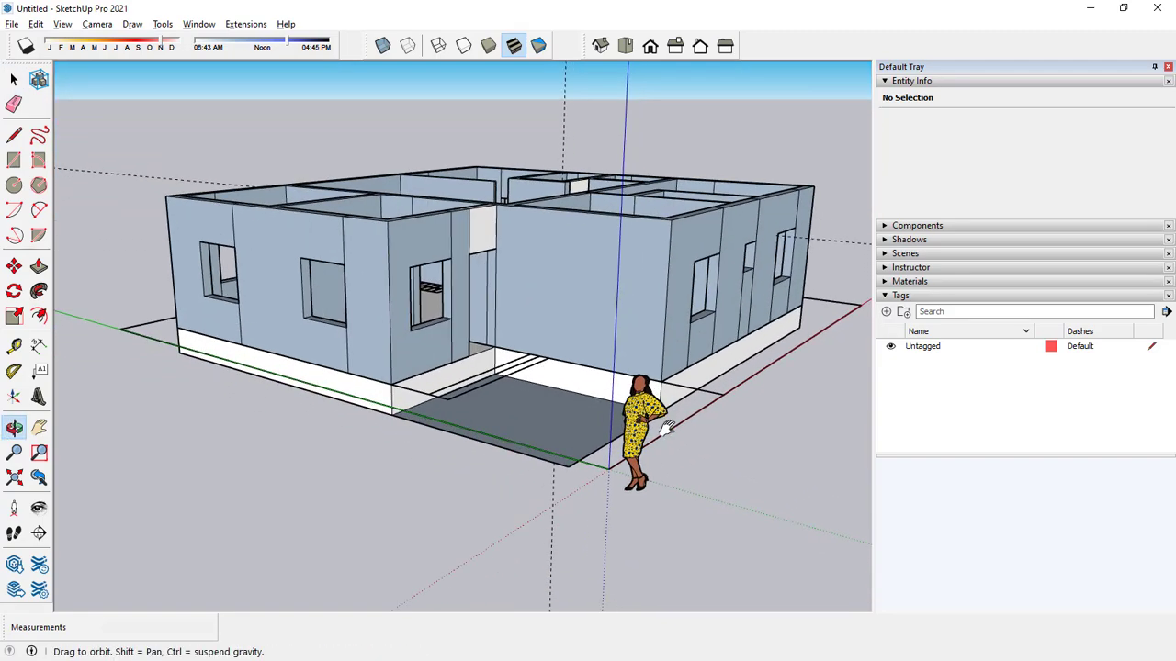
click(38, 266)
click(508, 431)
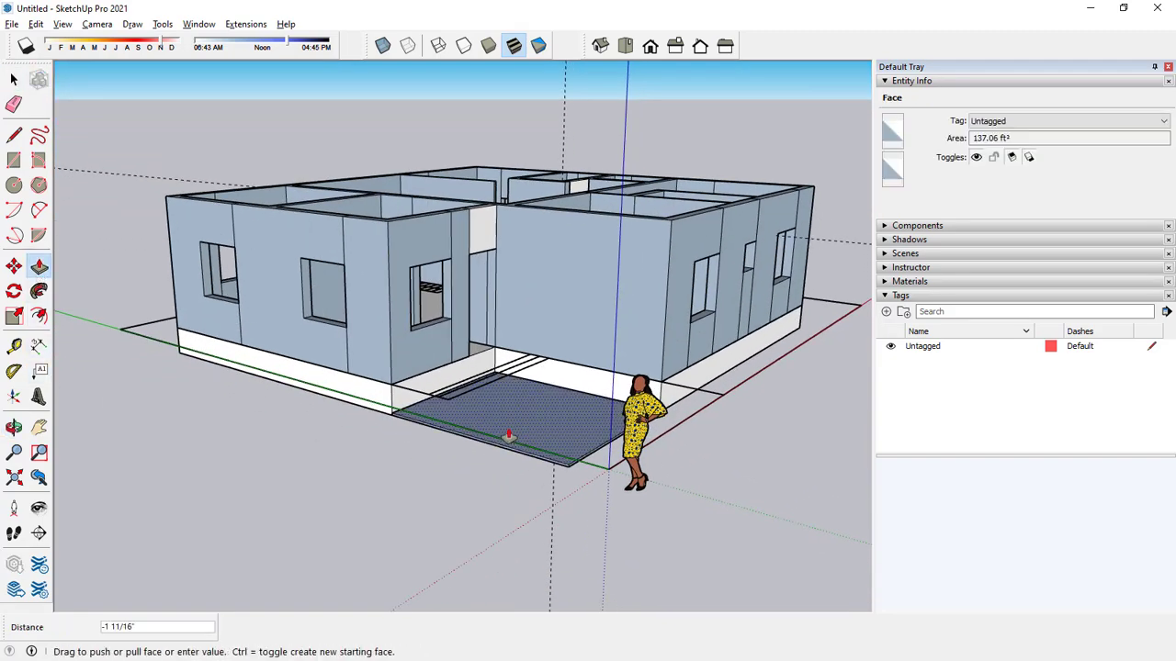
text(6)
key(Return)
key(space)
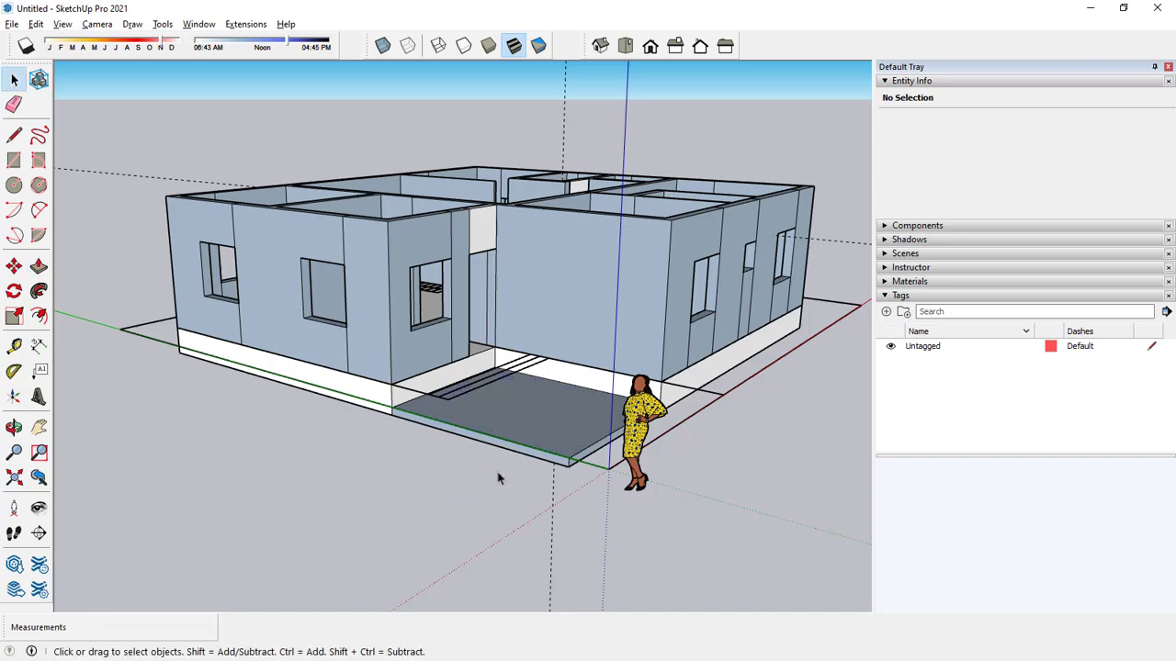
Extend the plinth face at the entrance 3' out to the first step line as a landing.
middle_drag(499, 477, 482, 504)
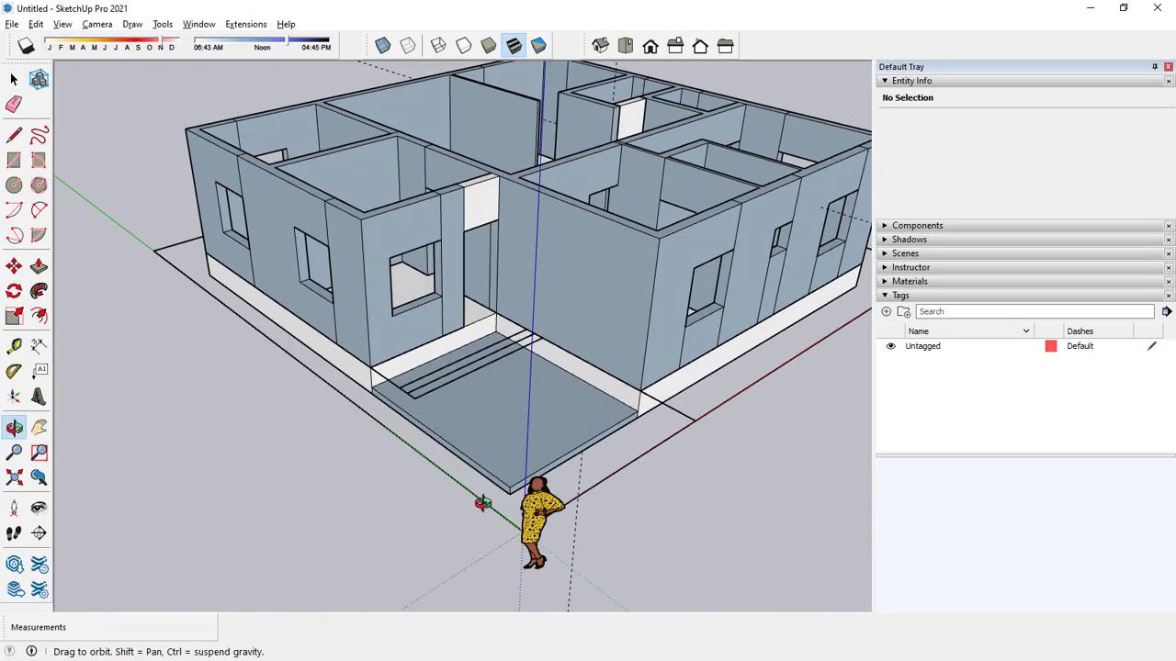
scroll(543, 441, up, 3)
middle_drag(543, 441, 639, 508)
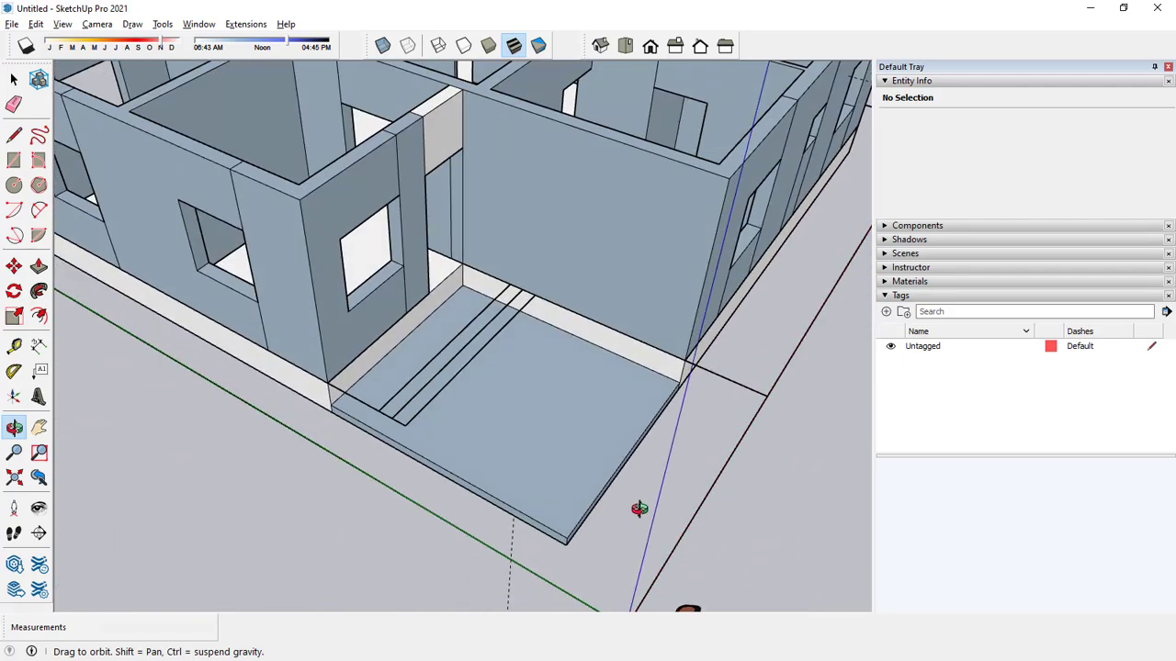
scroll(514, 405, down, 8)
middle_drag(559, 447, 418, 426)
scroll(612, 414, up, 6)
key(space)
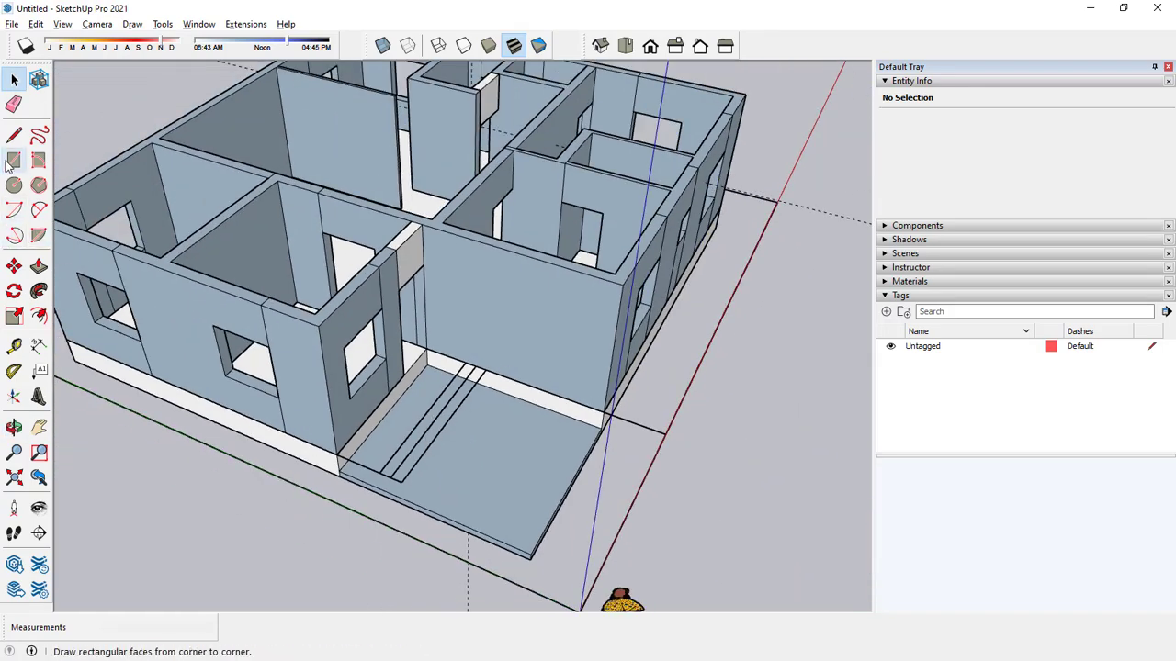
key(space)
scroll(356, 462, up, 3)
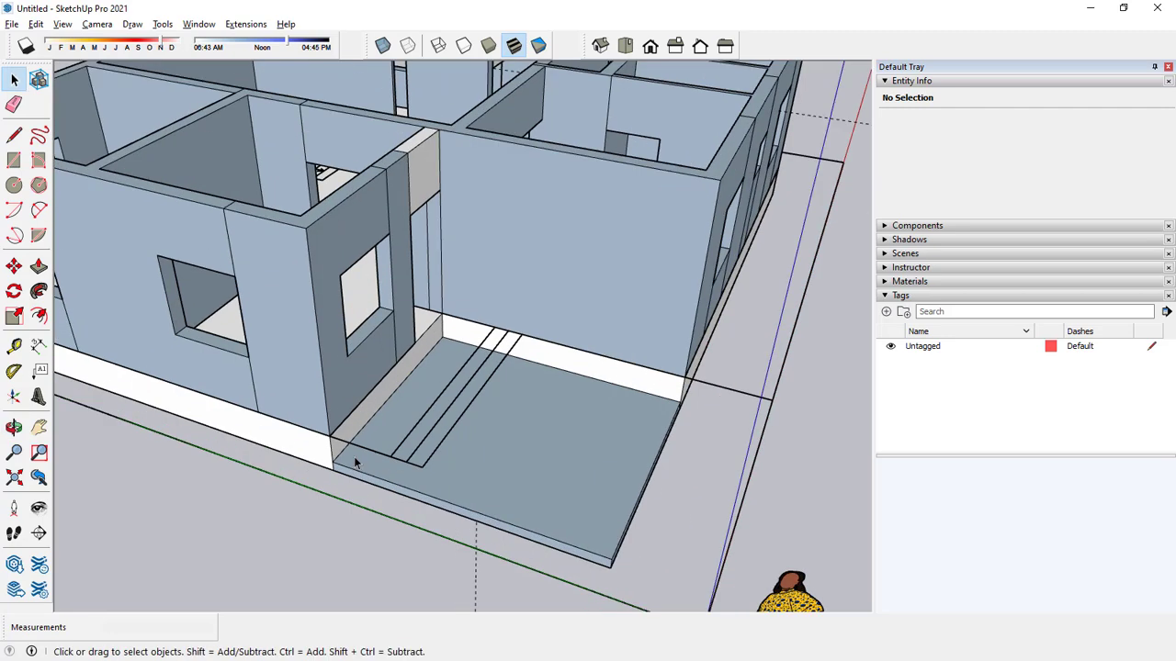
click(39, 267)
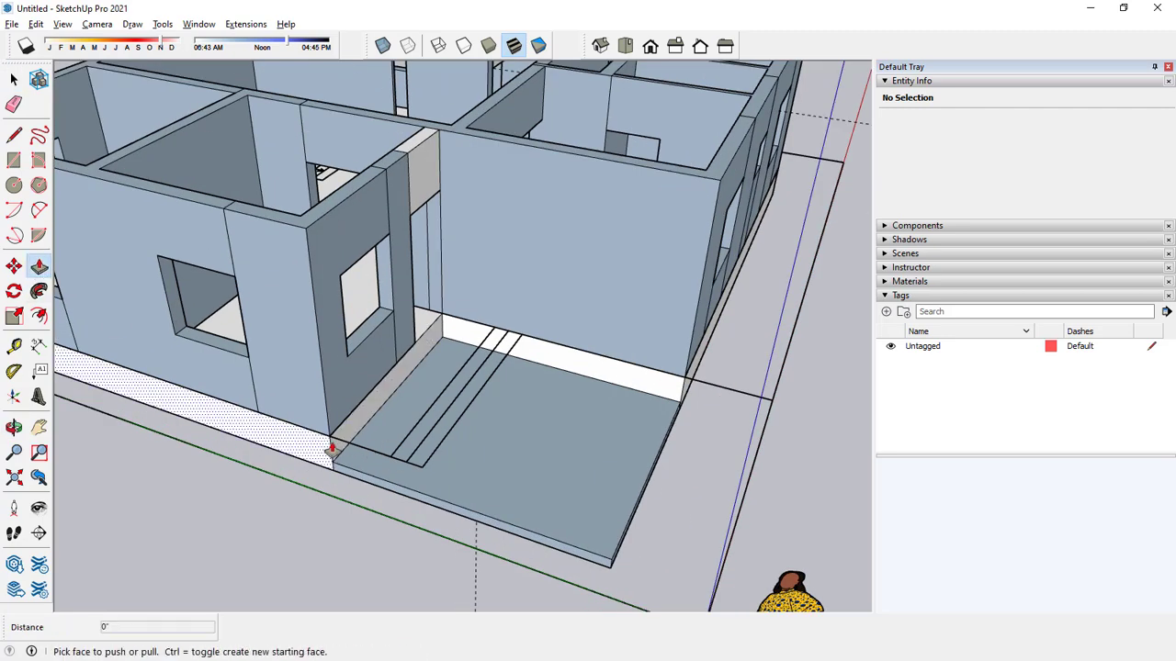
click(334, 445)
click(394, 467)
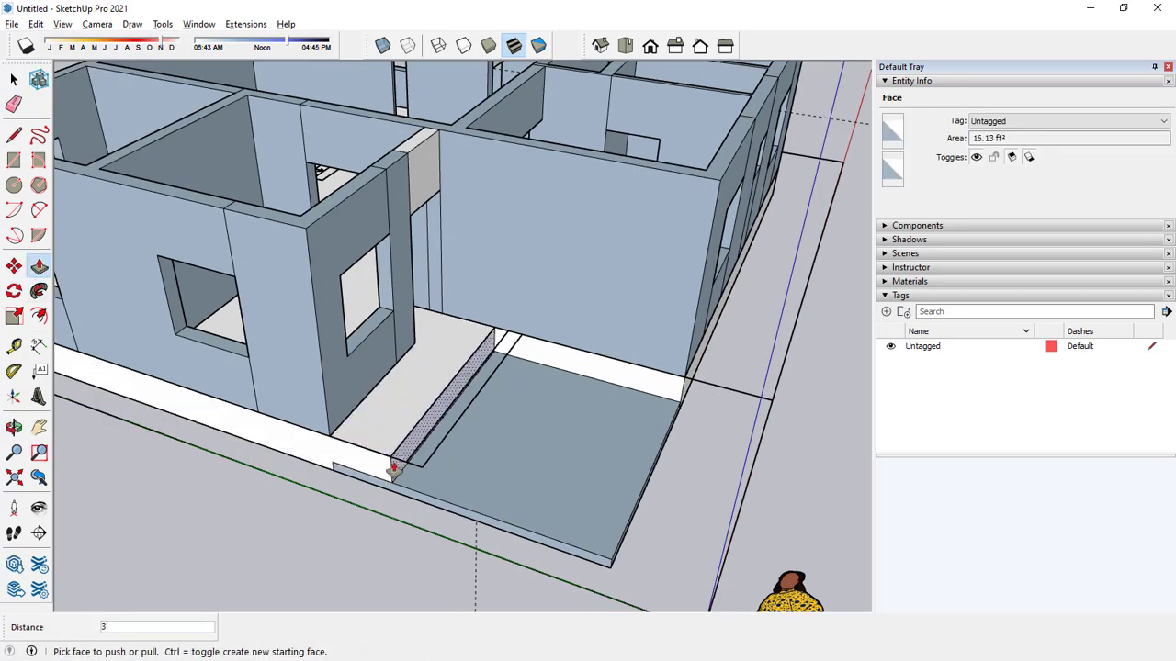
Draw a 10' 9" by 9" rectangle on the strip beside the entrance landing and extrude it down to the slab.
middle_drag(393, 467, 511, 434)
key(r)
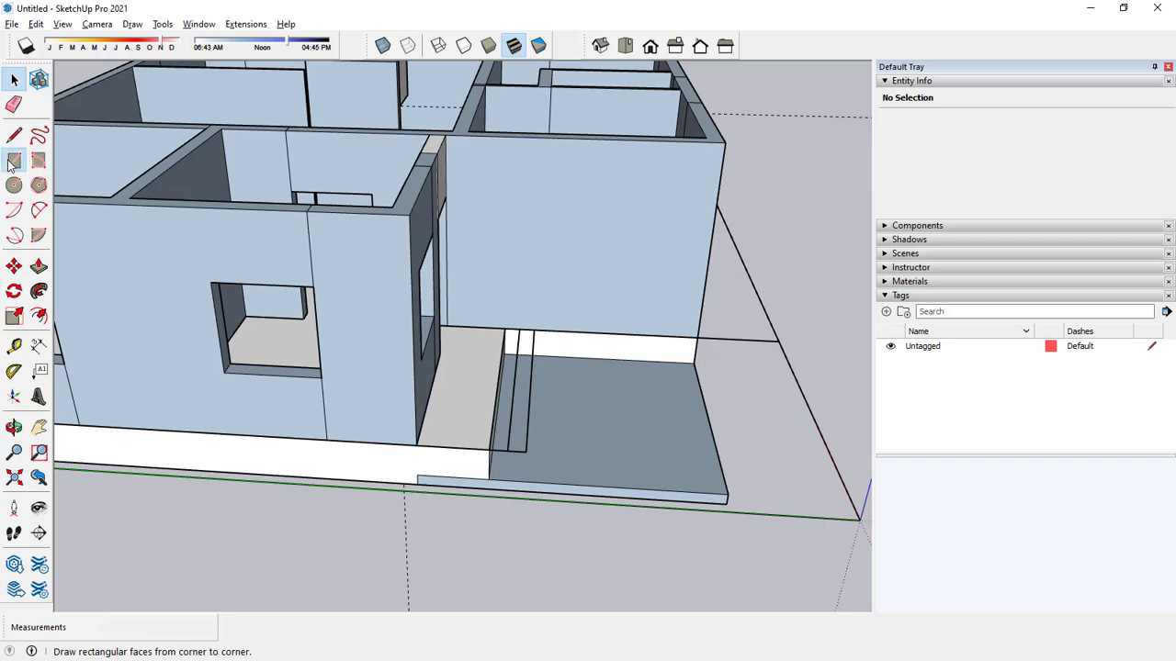
scroll(507, 433, up, 3)
click(494, 447)
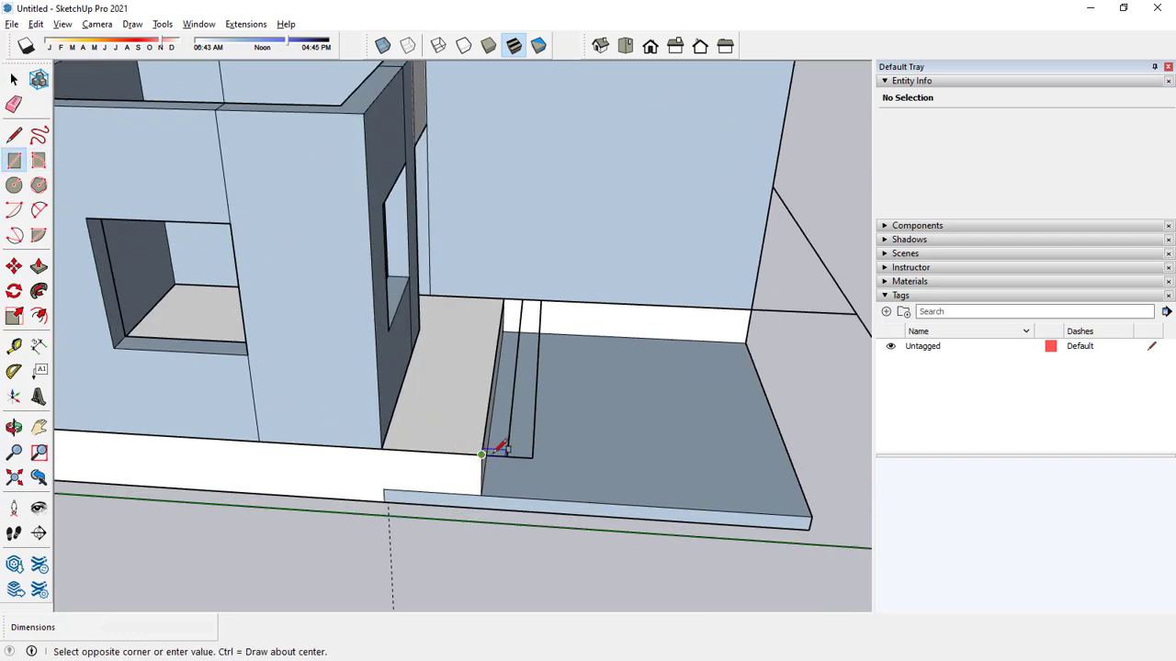
click(539, 310)
key(space)
click(39, 266)
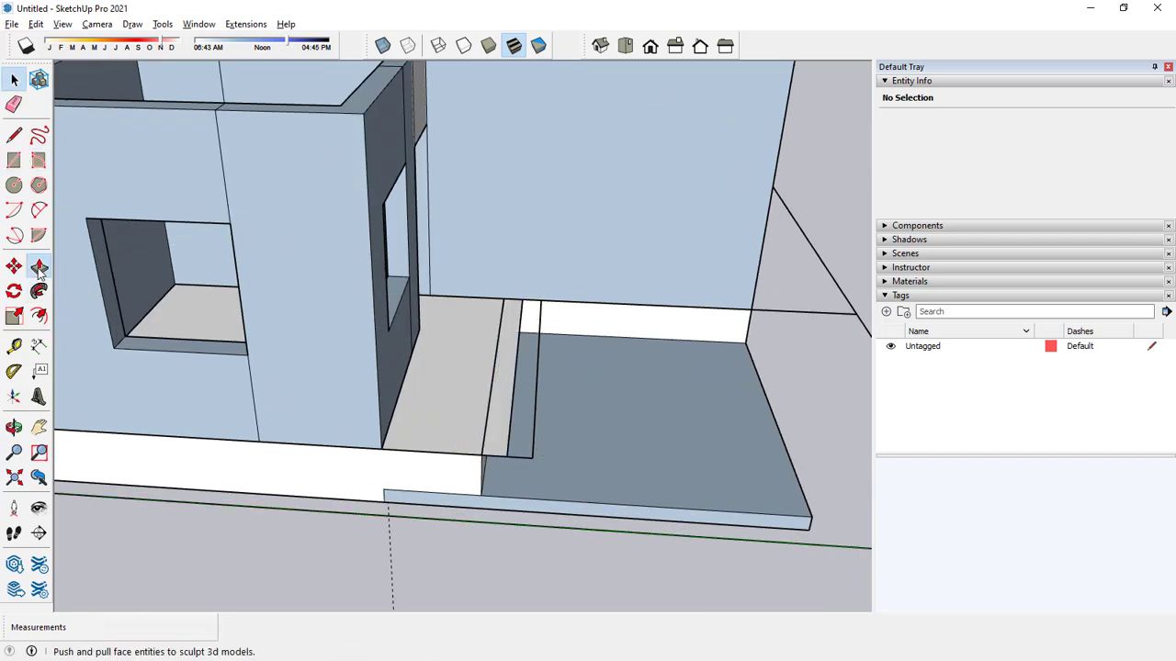
drag(500, 407, 523, 498)
key(space)
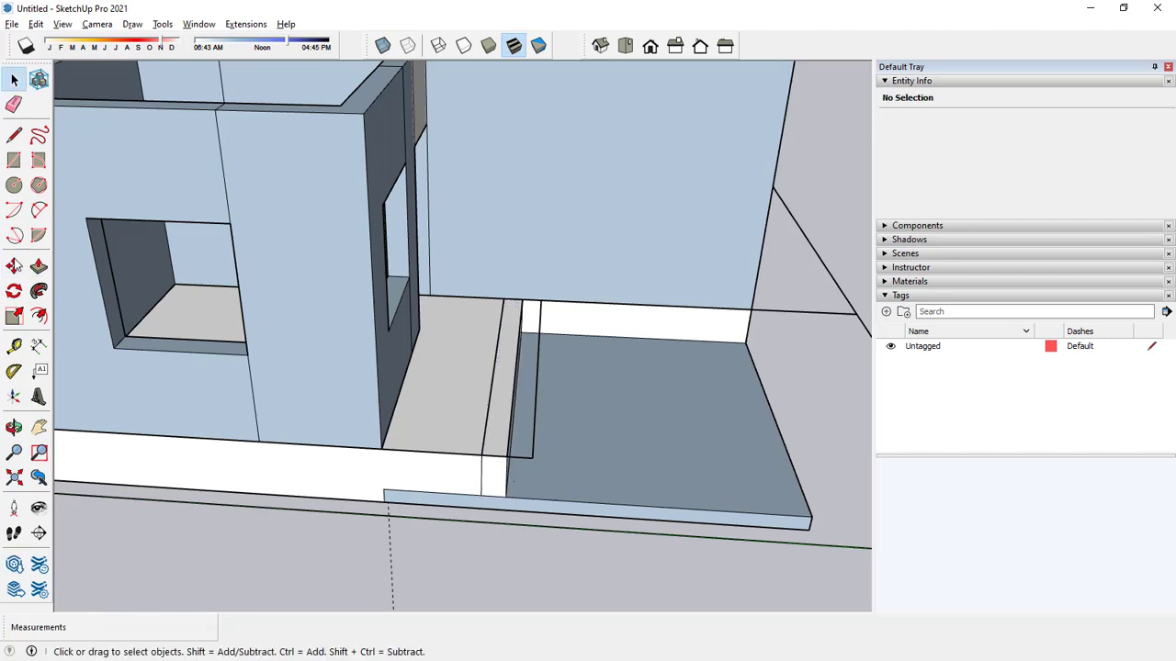
Draw a second 10' 9" by 9" rectangle on the outer step strip and extrude it down to the slab.
click(14, 160)
click(506, 455)
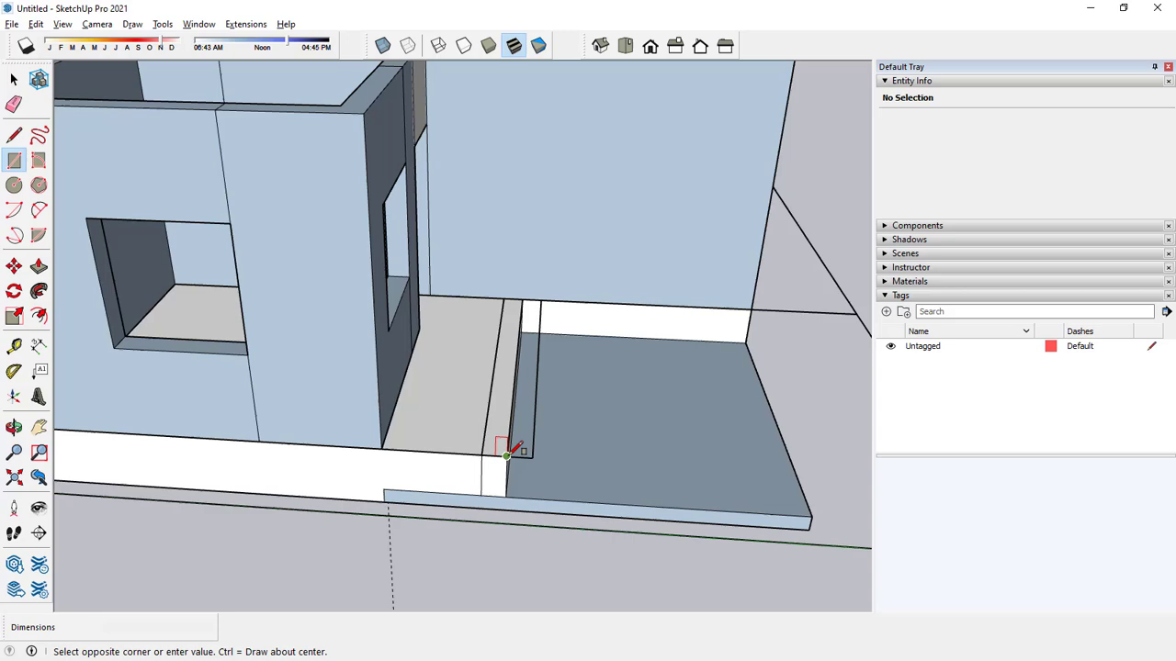
click(540, 301)
key(space)
click(39, 266)
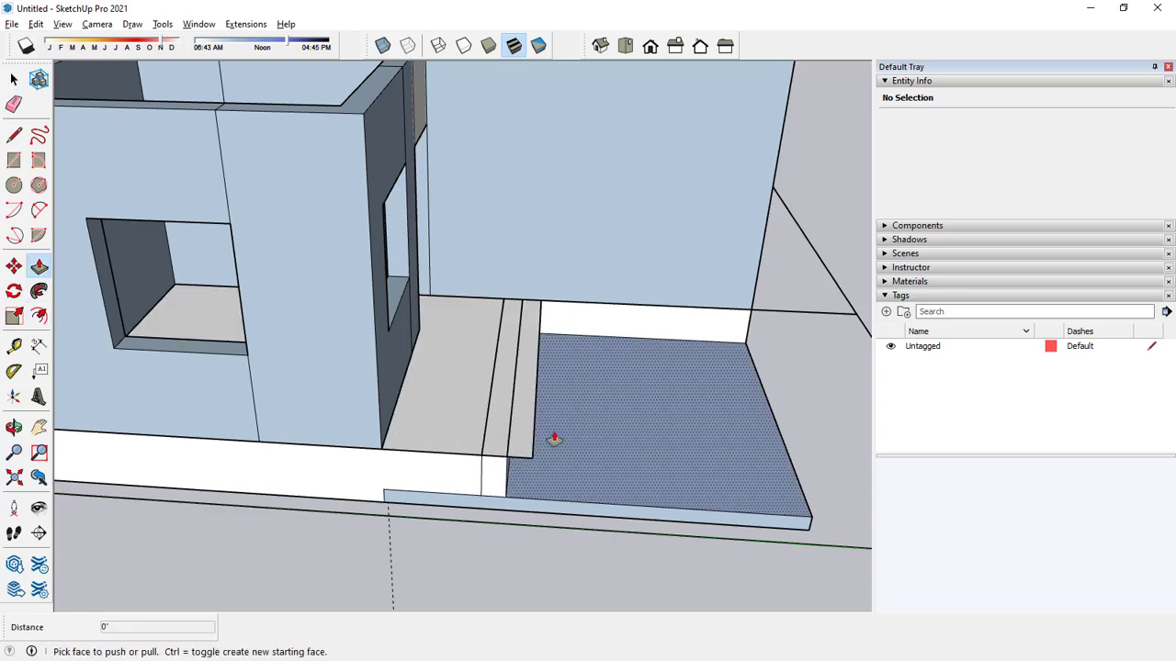
click(519, 463)
click(603, 515)
Lower the top of the outer entrance step by 9".
middle_drag(604, 514, 431, 473)
click(39, 266)
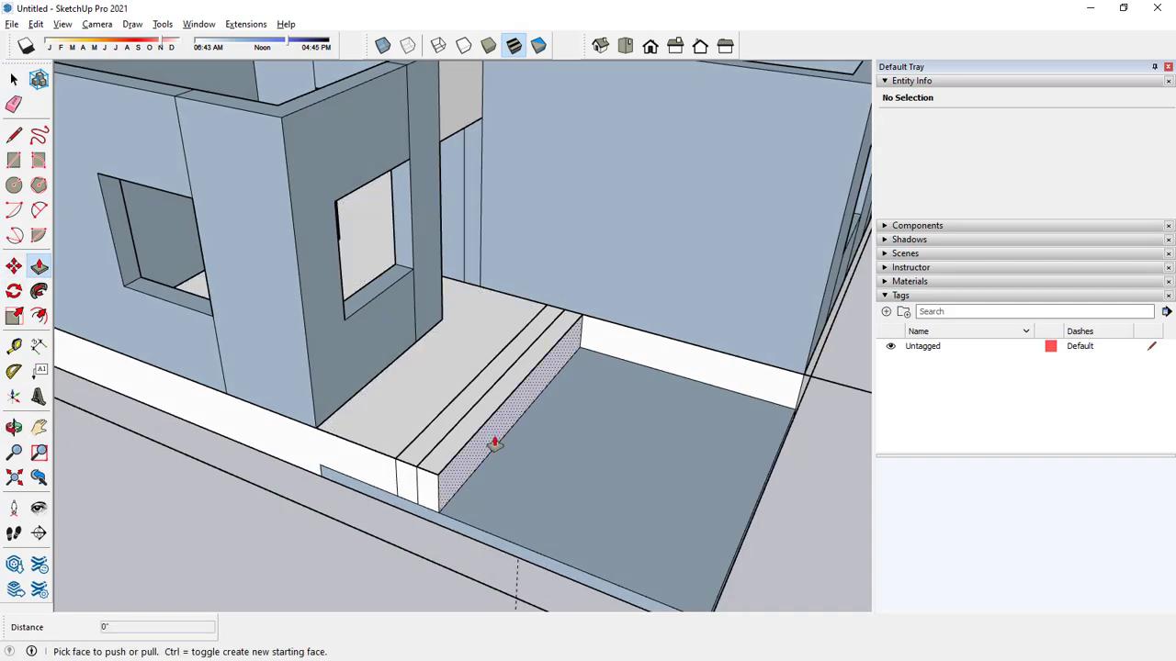
middle_drag(493, 438, 451, 447)
click(451, 448)
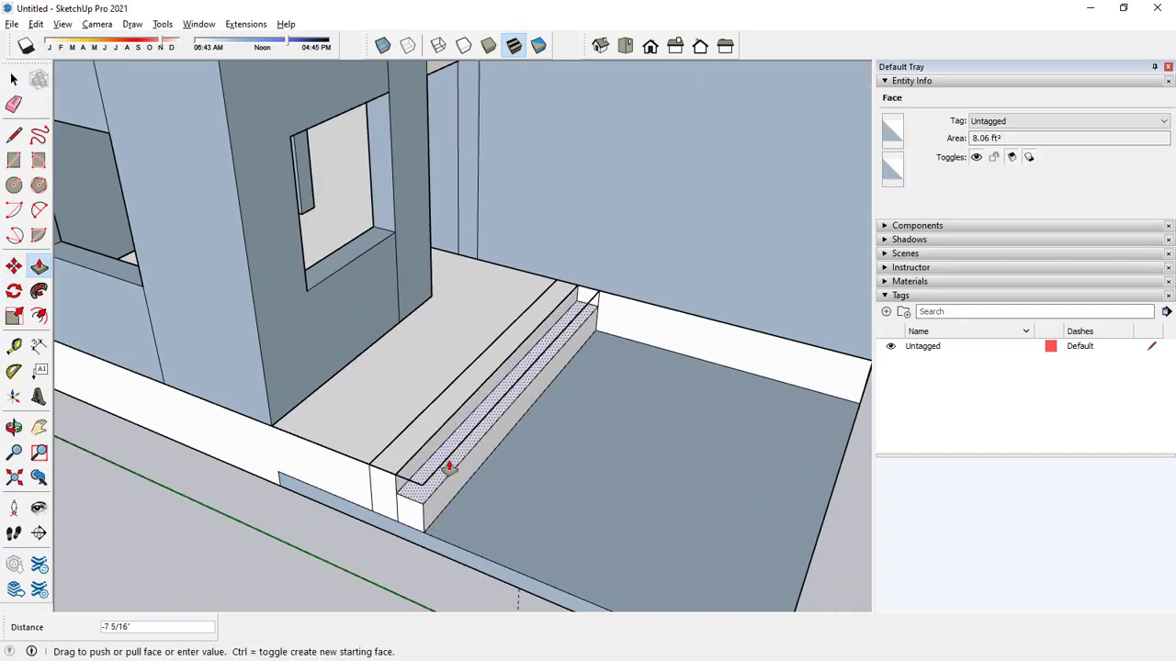
click(409, 503)
key(space)
Try to lower the top of the inner entrance step by 9", level with the outer step.
scroll(447, 466, down, 1)
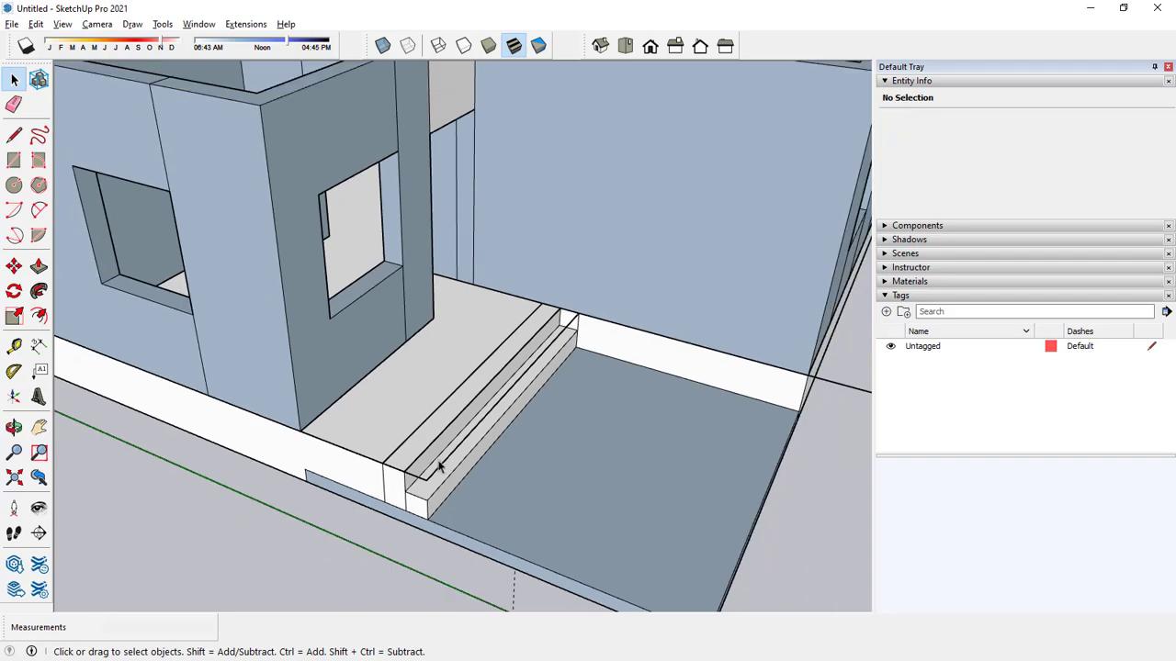
scroll(425, 475, up, 3)
click(39, 266)
click(464, 436)
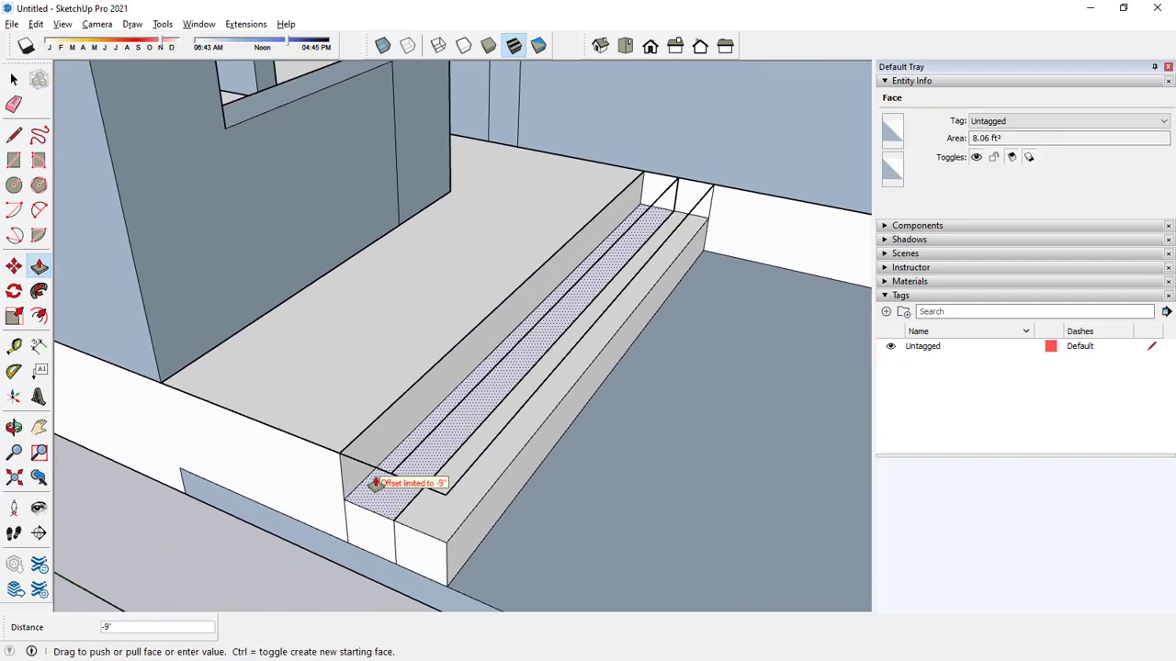
click(377, 483)
key(space)
Flatten the outer entrance step to the slab and raise it 8".
middle_drag(401, 481, 425, 475)
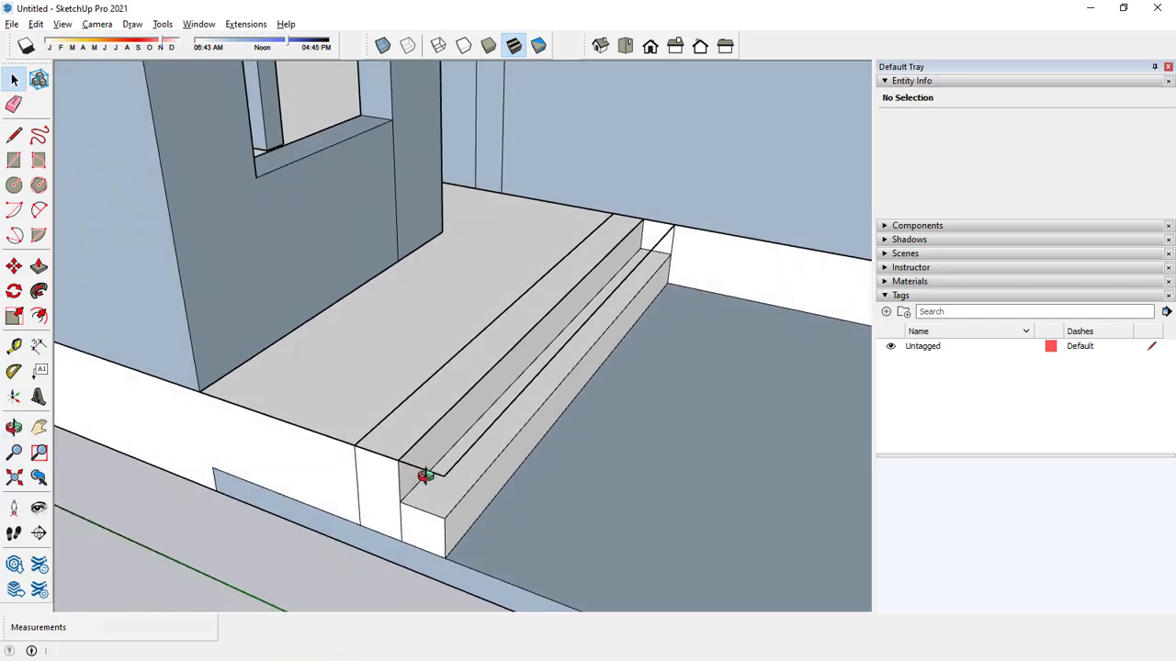
click(38, 267)
click(436, 517)
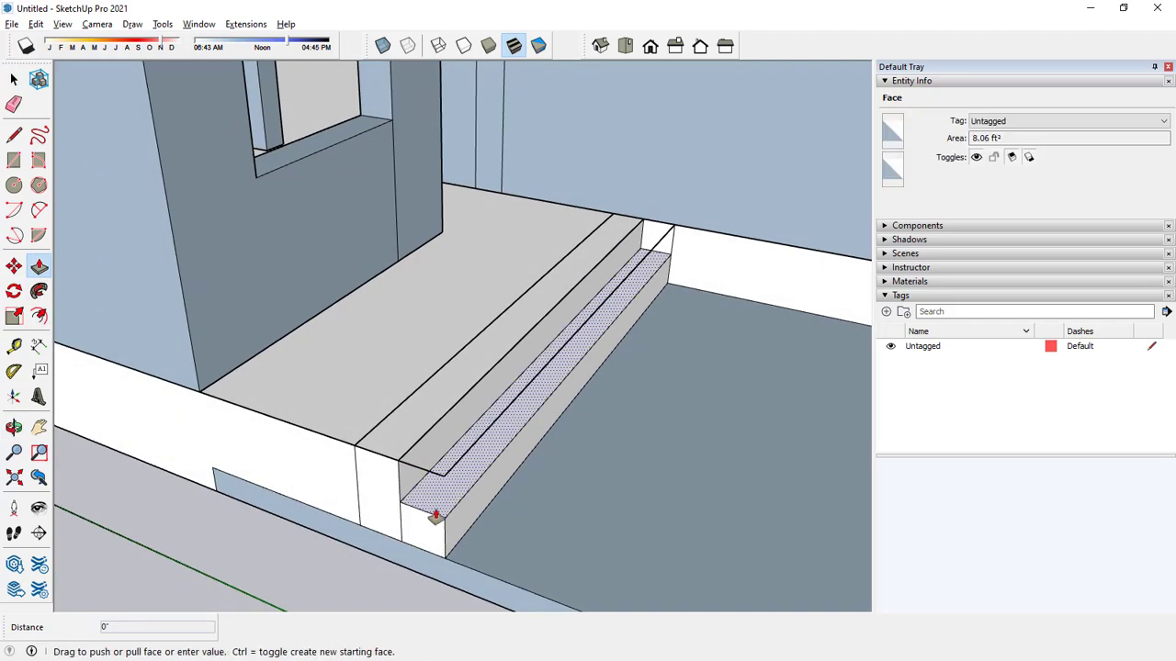
click(504, 564)
click(435, 545)
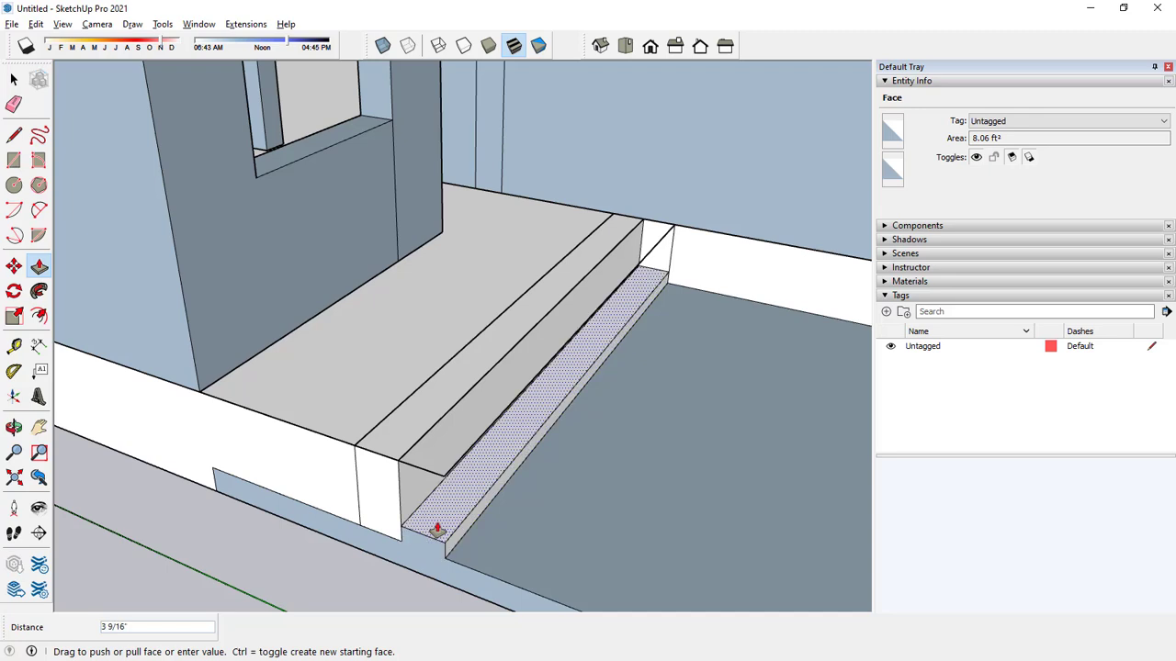
text(8)
key(Return)
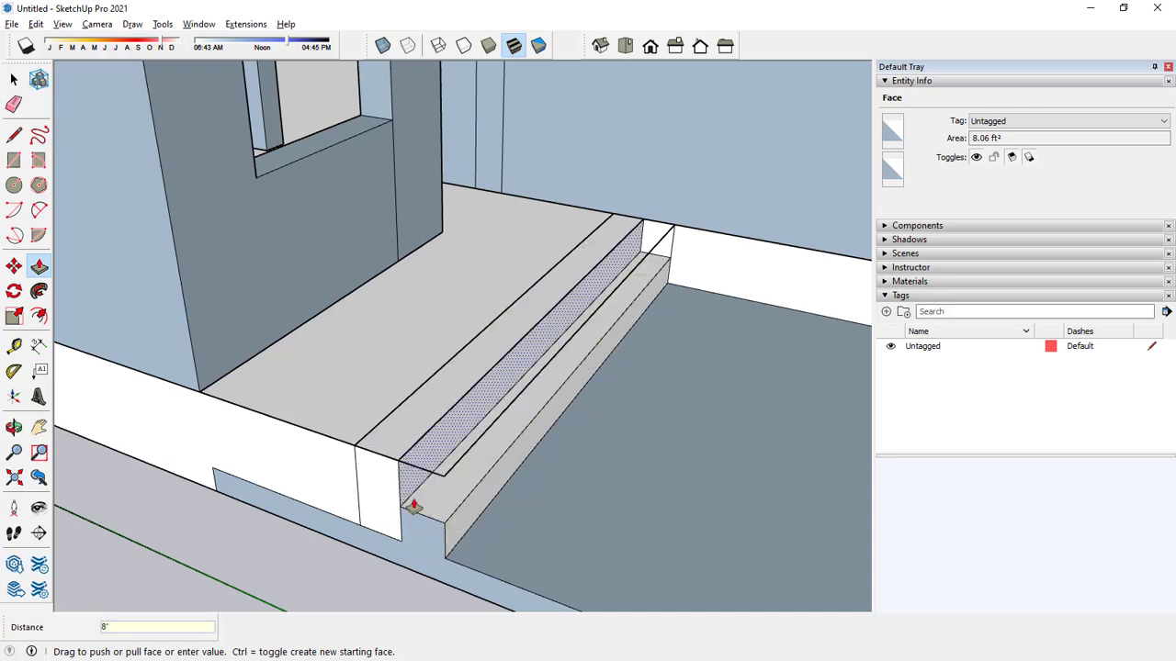
Lower the inner entrance step to the outer step's level and raise it 8" above that.
click(392, 452)
click(417, 505)
click(393, 500)
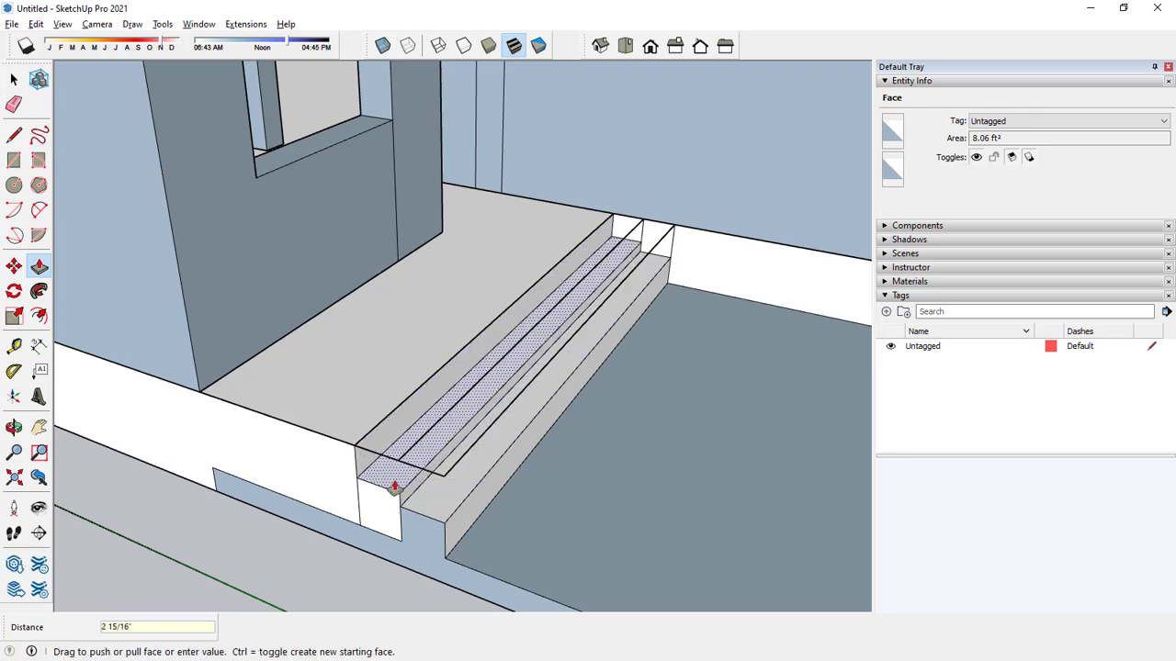
text(8)
key(Return)
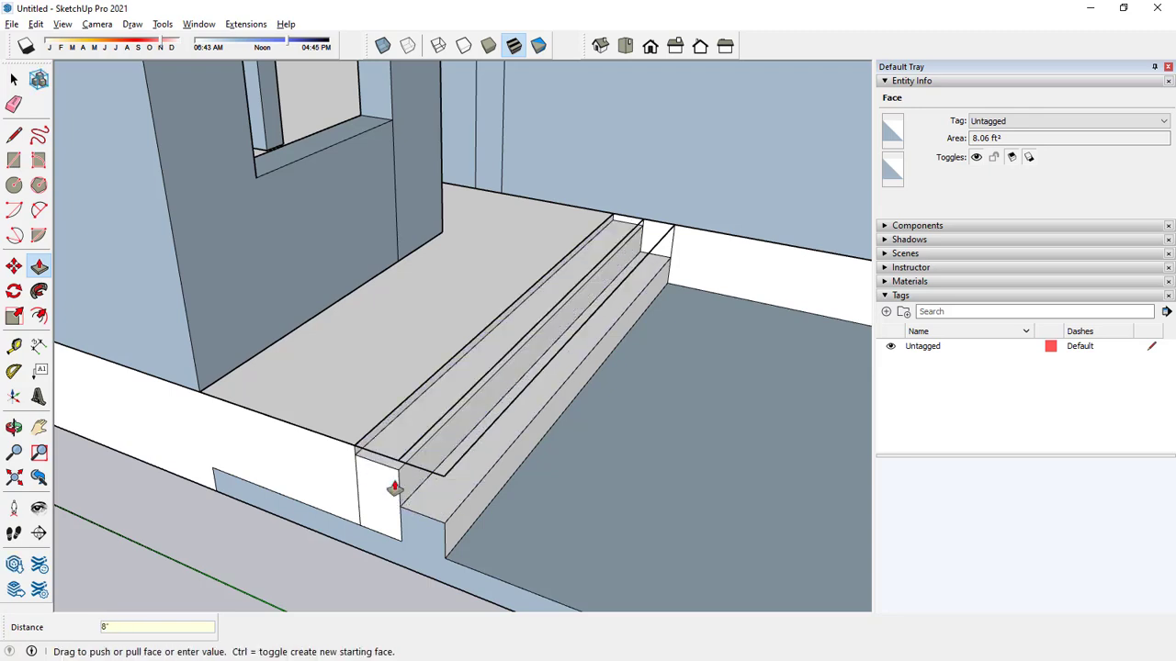
key(space)
Lower the treads of both the outer and inner entrance steps by 2".
middle_drag(393, 488, 577, 427)
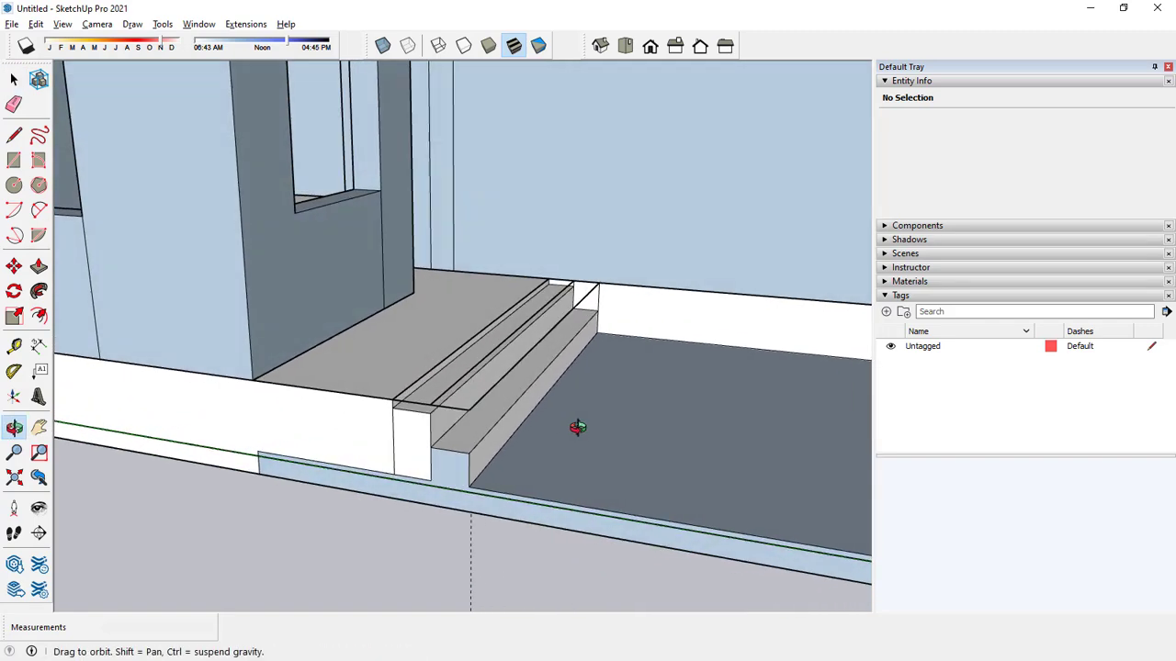
key(space)
key(p)
click(458, 449)
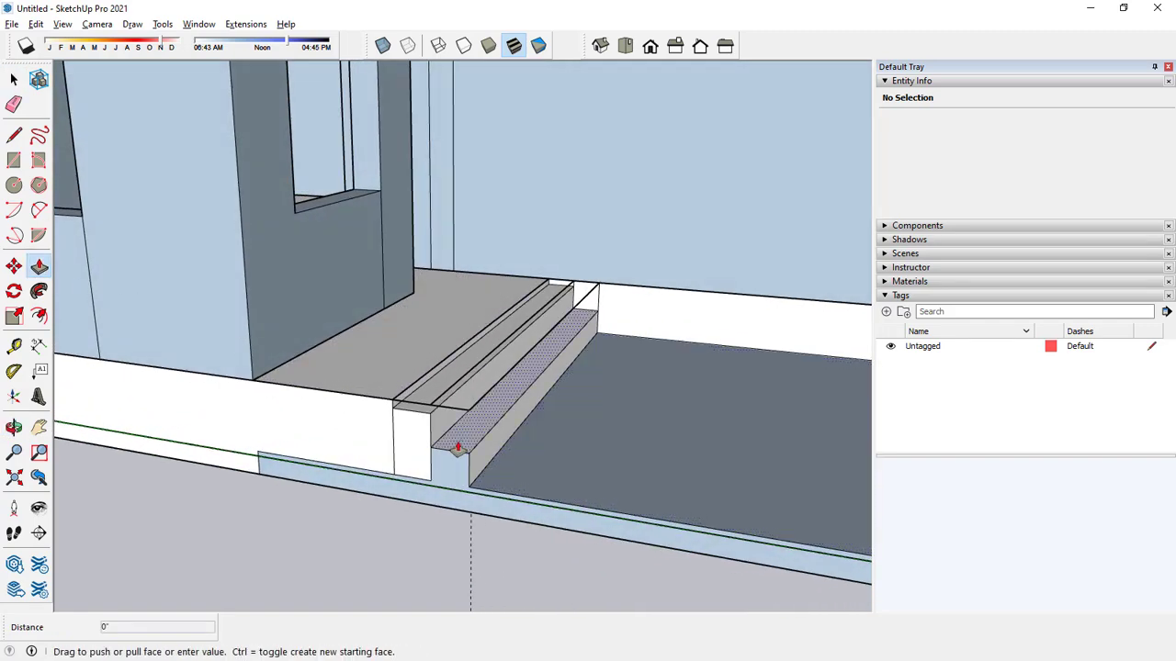
click(451, 462)
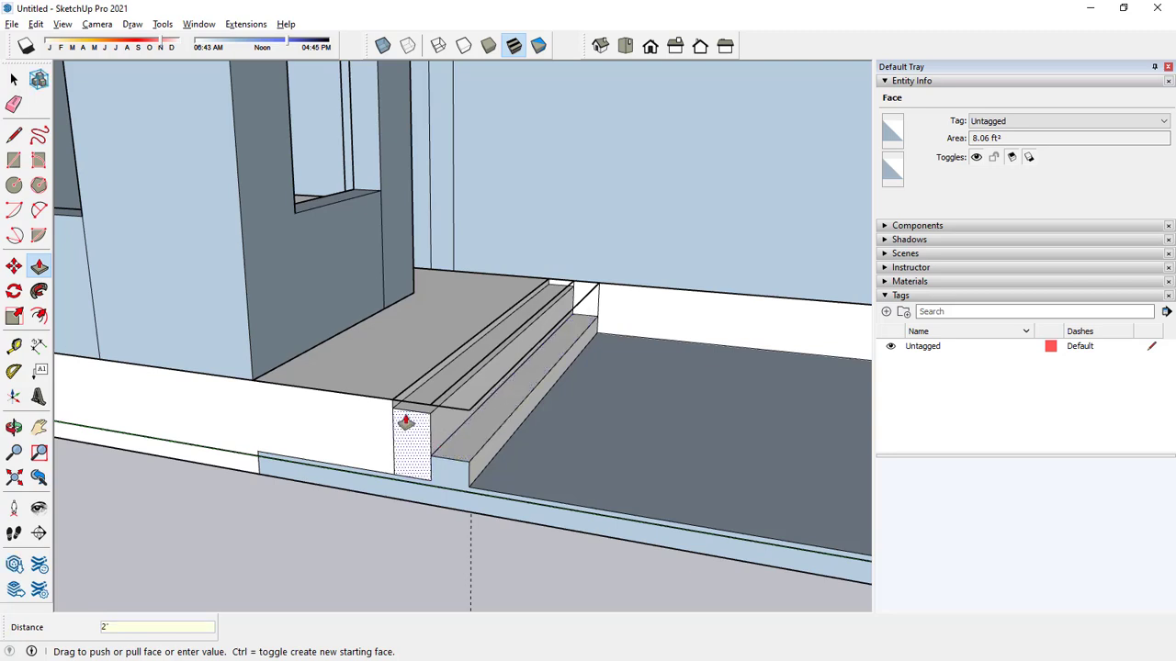
text(2)
key(Return)
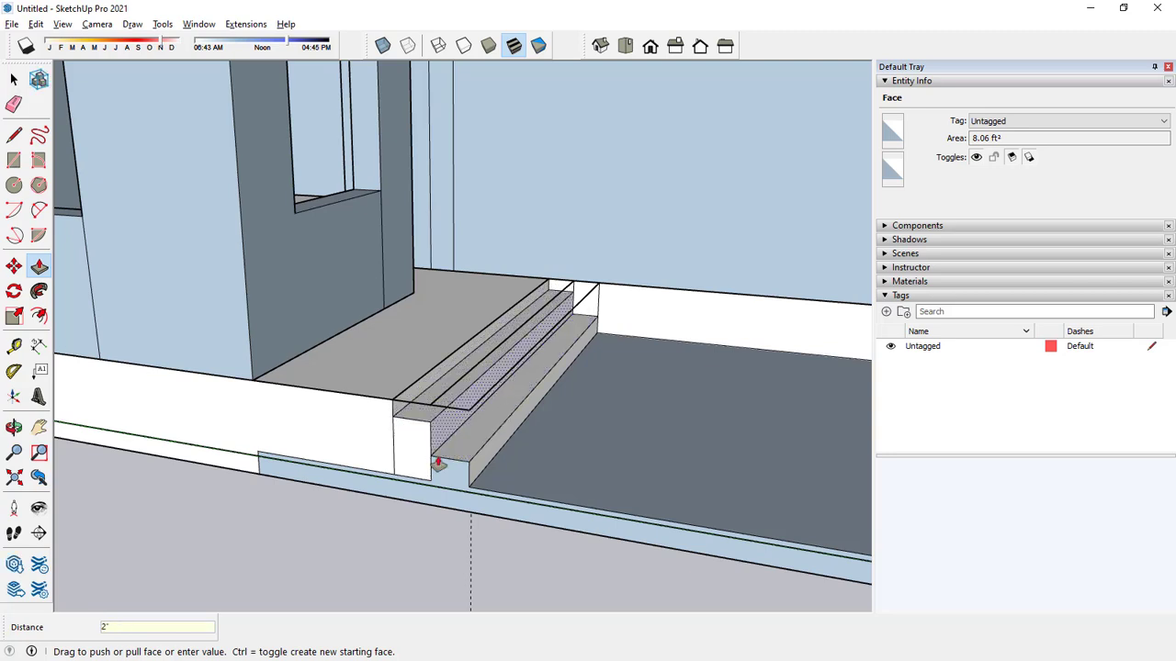
Lower the inner entrance step's tread by about another 1 11/16" to even out the risers.
key(space)
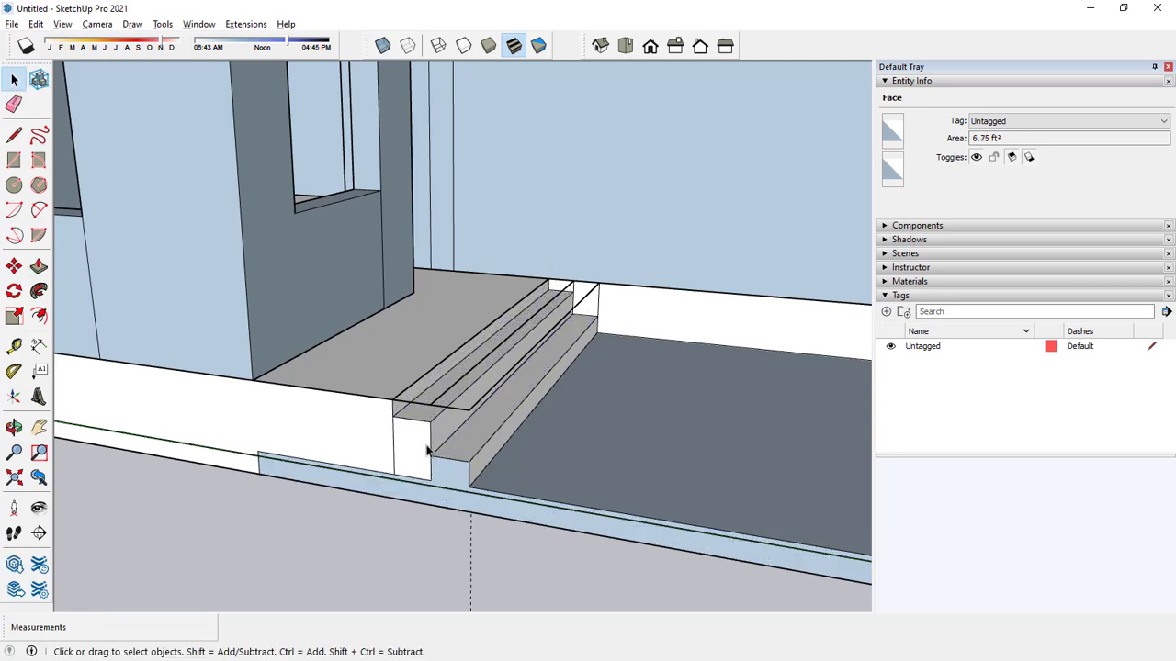
click(39, 267)
scroll(420, 412, up, 1)
click(420, 429)
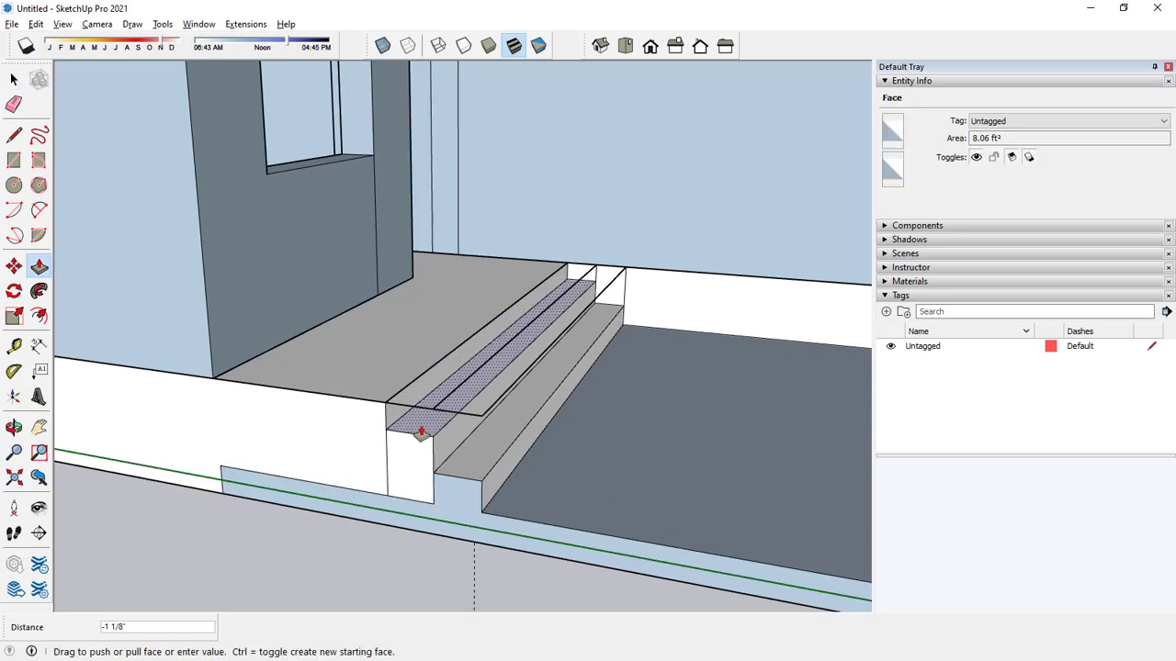
click(422, 436)
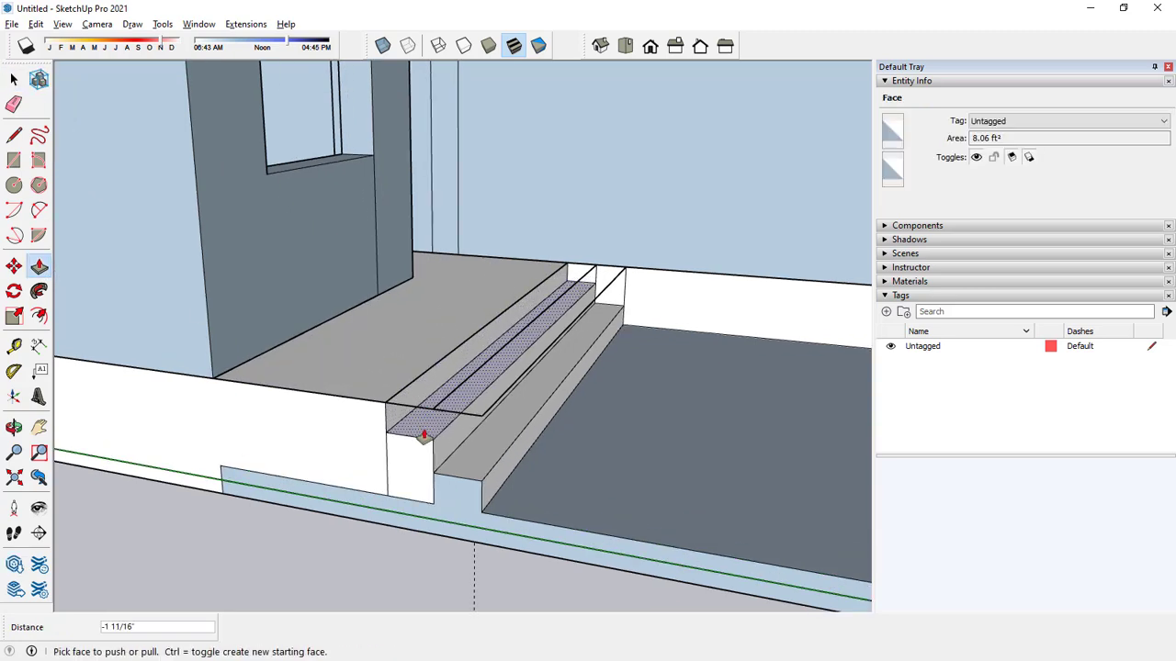
key(space)
Extend the riser faces of the outer and inner entrance steps 2" outward to deepen the treads.
scroll(478, 442, down, 3)
middle_drag(484, 444, 441, 481)
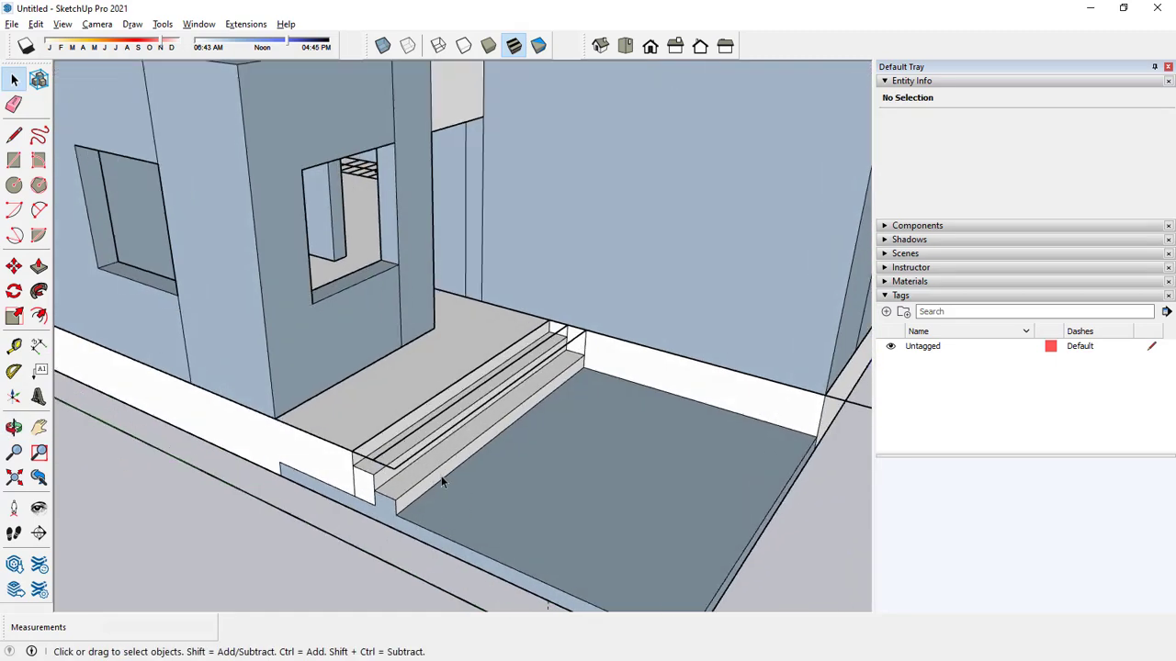
scroll(478, 470, up, 2)
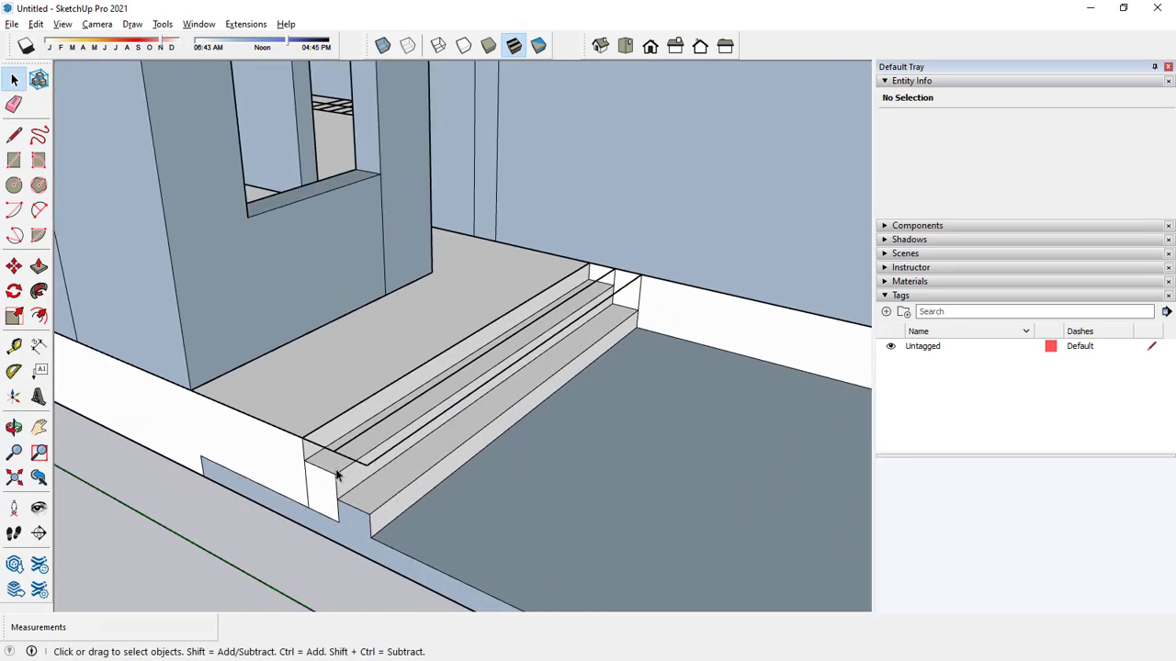
click(38, 267)
scroll(380, 533, up, 1)
click(393, 537)
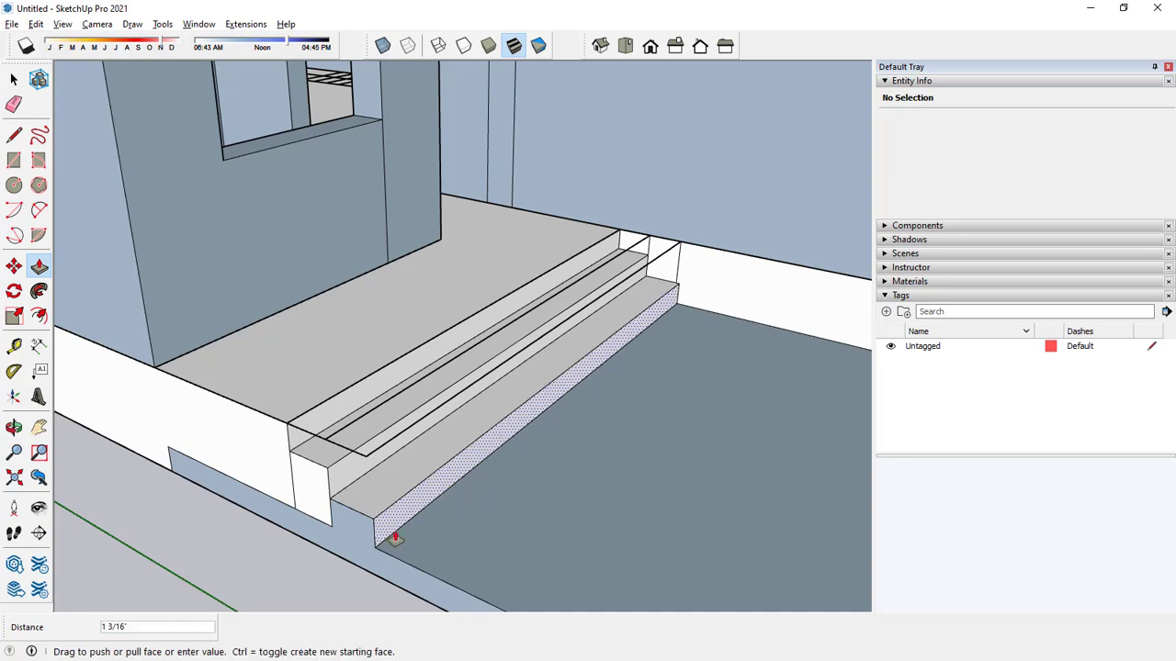
click(392, 539)
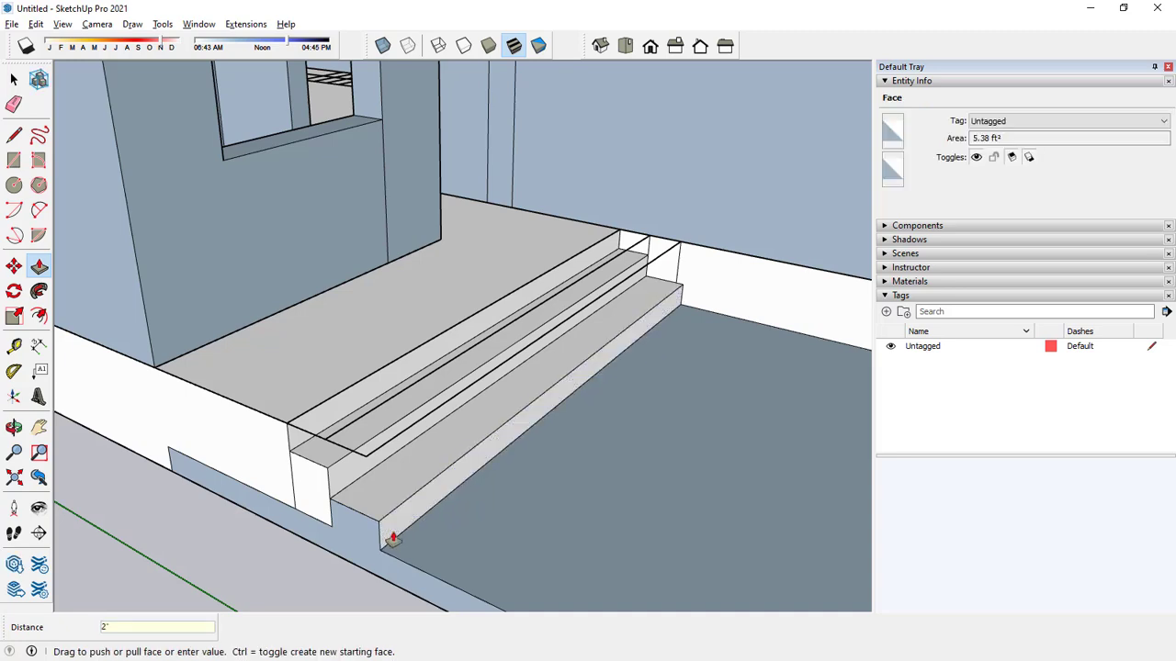
click(348, 485)
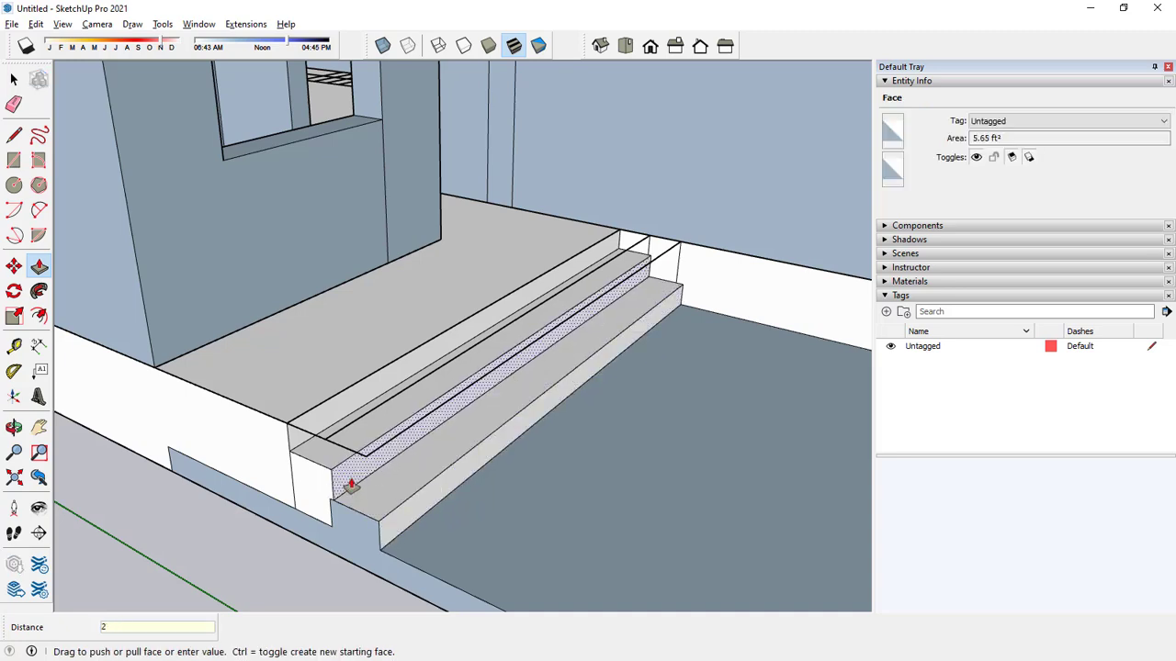
click(348, 484)
key(space)
scroll(470, 501, down, 1)
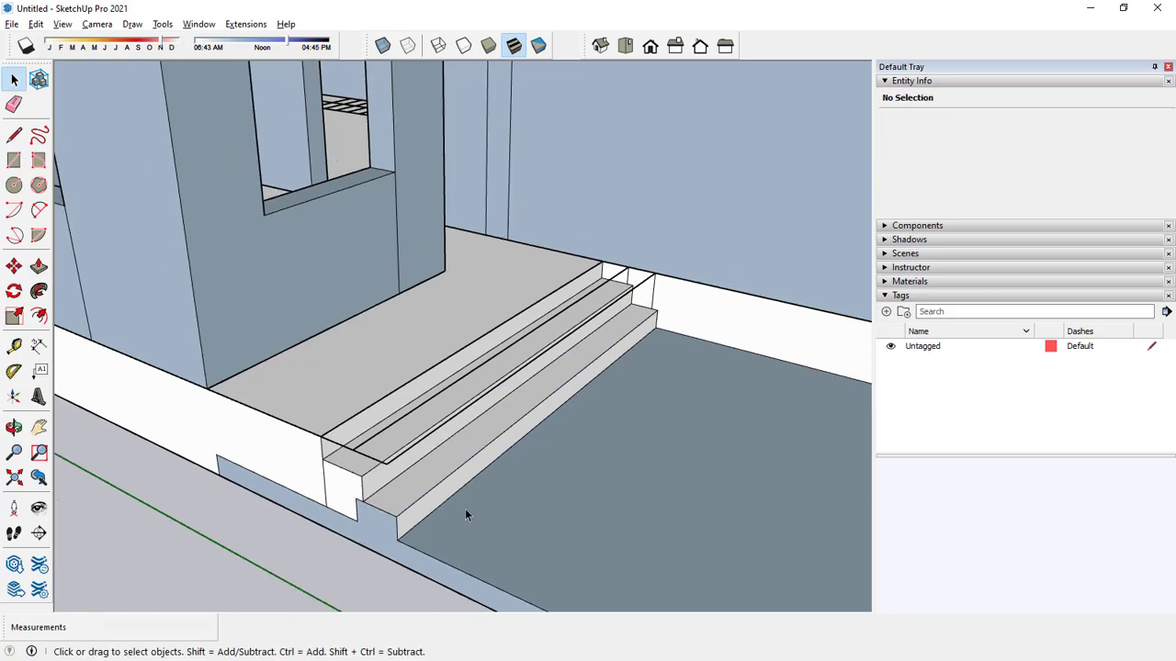
Examine the modelled entrance steps, the whole house and the staircase lines inside the central hall.
mouse_move(465, 508)
middle_down()
mouse_move(450, 499)
mouse_move(525, 462)
mouse_move(468, 512)
middle_up()
click(469, 511)
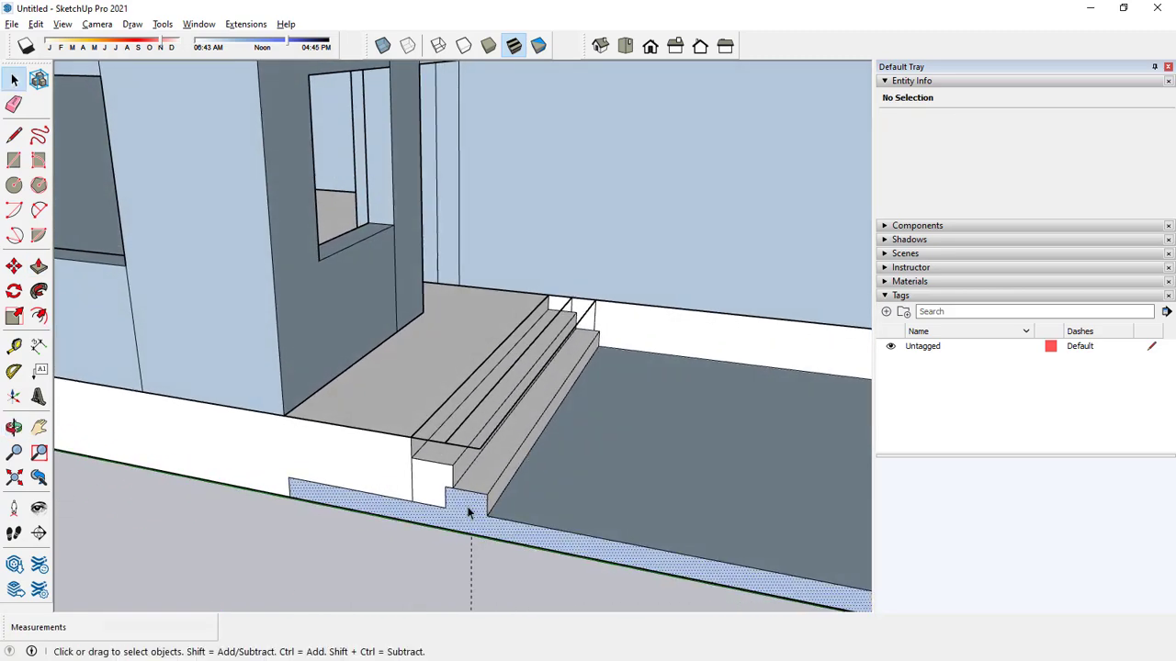
scroll(469, 512, down, 3)
scroll(450, 499, up, 3)
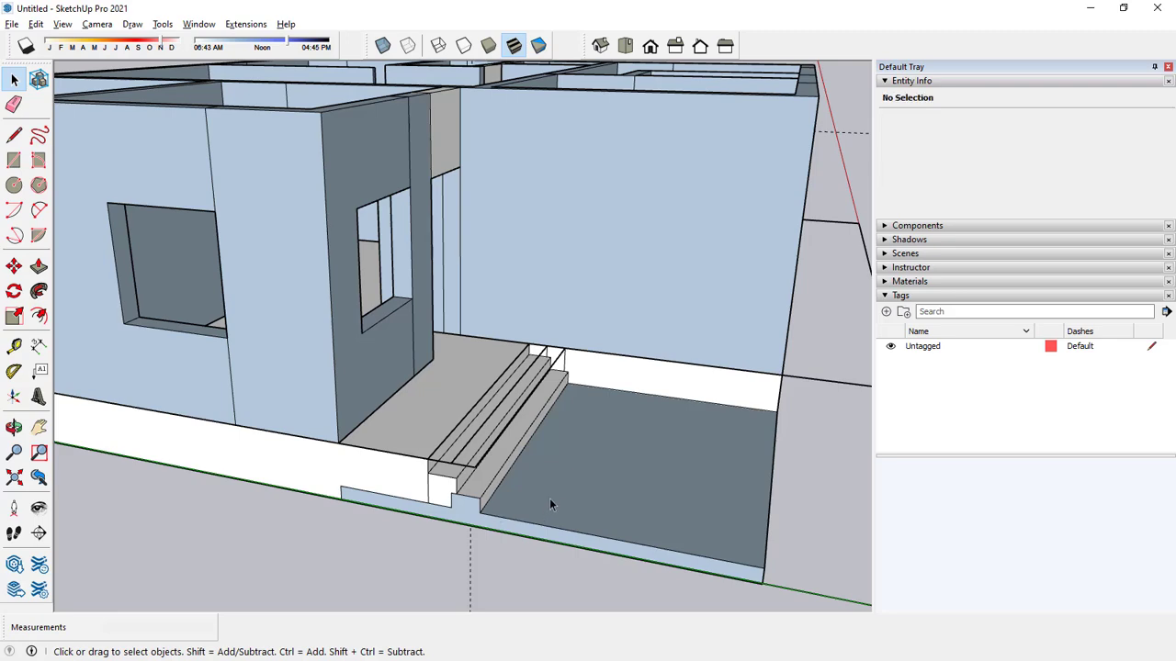
middle_drag(556, 490, 417, 530)
scroll(417, 530, up, 3)
scroll(416, 530, up, 2)
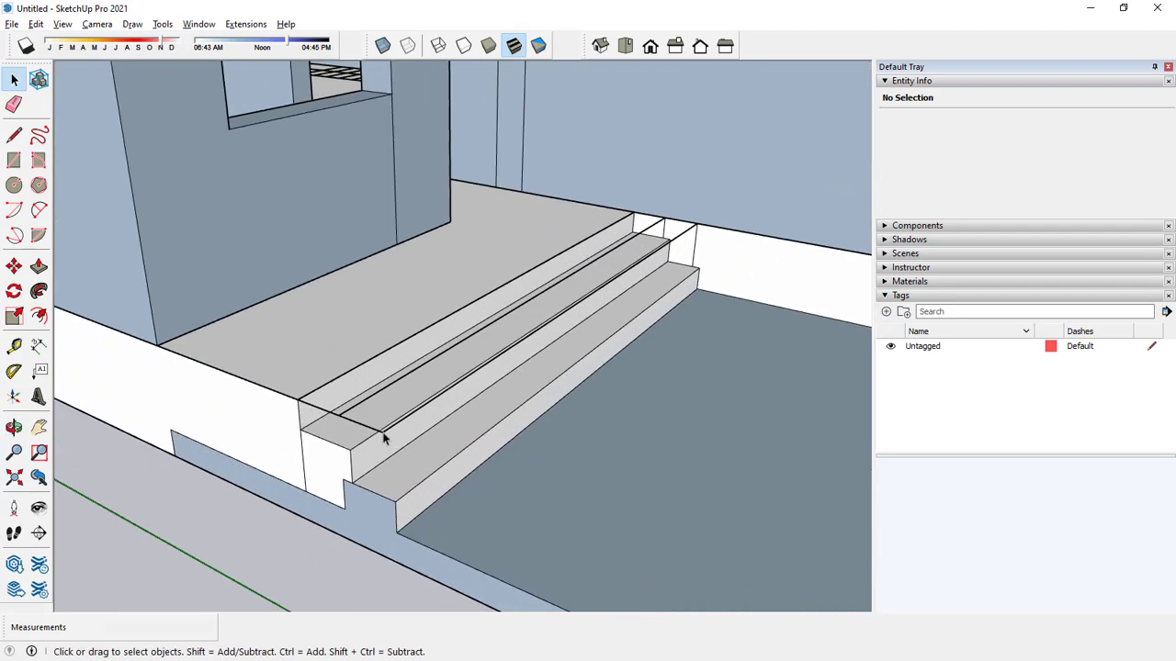
scroll(386, 441, down, 1)
scroll(451, 448, down, 8)
middle_drag(452, 447, 537, 483)
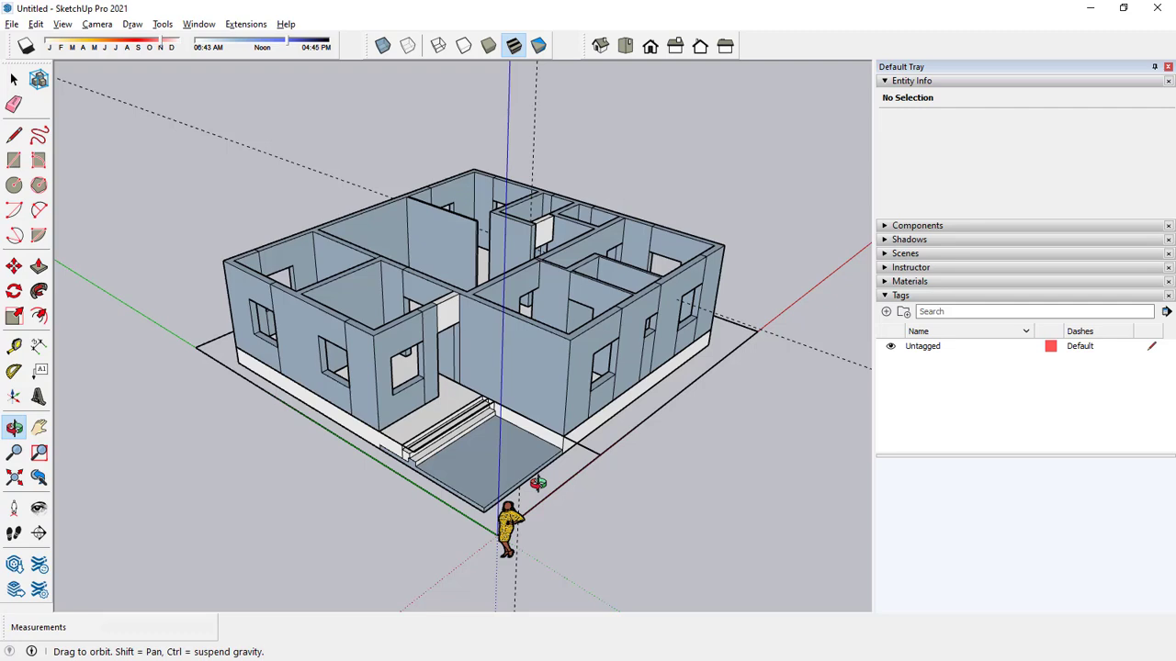
middle_drag(537, 483, 536, 482)
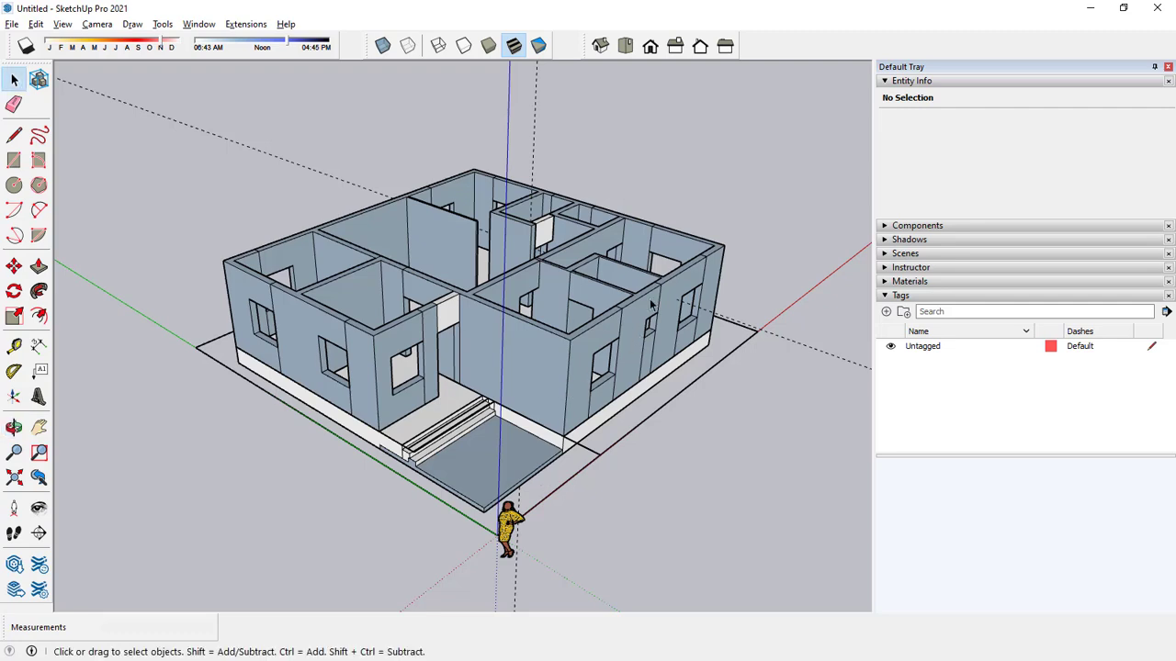
mouse_move(664, 235)
middle_down()
mouse_move(635, 194)
mouse_move(622, 296)
mouse_move(432, 360)
mouse_move(649, 231)
middle_up()
scroll(519, 250, up, 3)
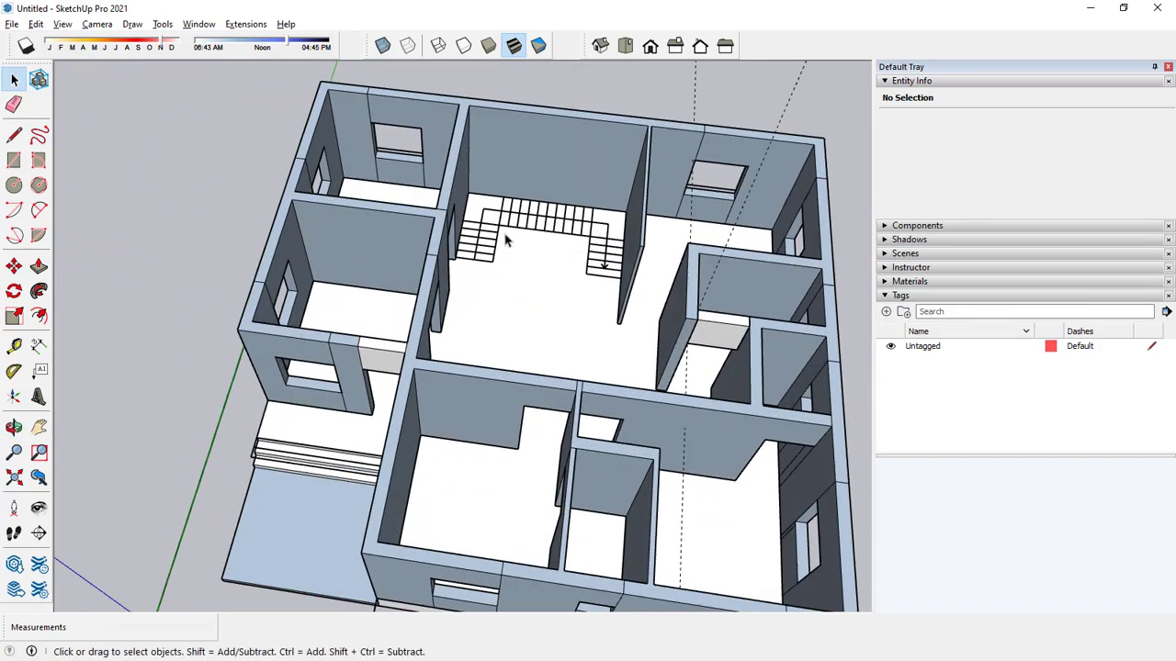
middle_drag(577, 273, 442, 216)
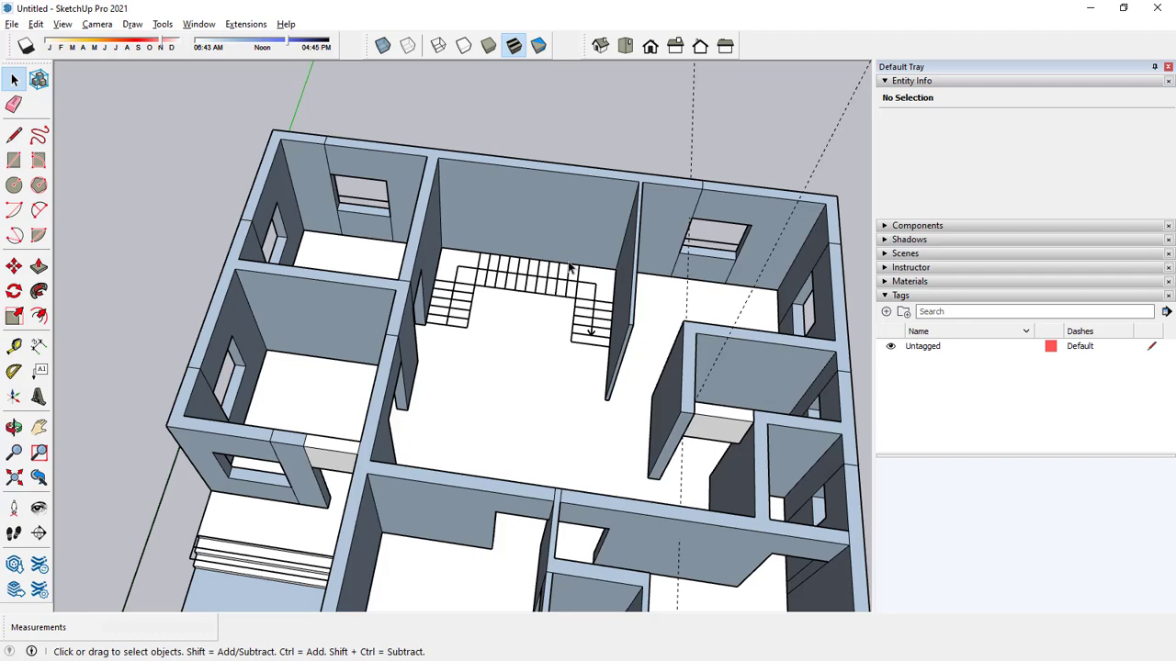
Examine the staircase lines in the central hall from above, in relation to the surrounding walls.
scroll(570, 268, down, 3)
mouse_move(570, 267)
middle_down()
mouse_move(260, 560)
mouse_move(713, 266)
mouse_move(575, 266)
middle_up()
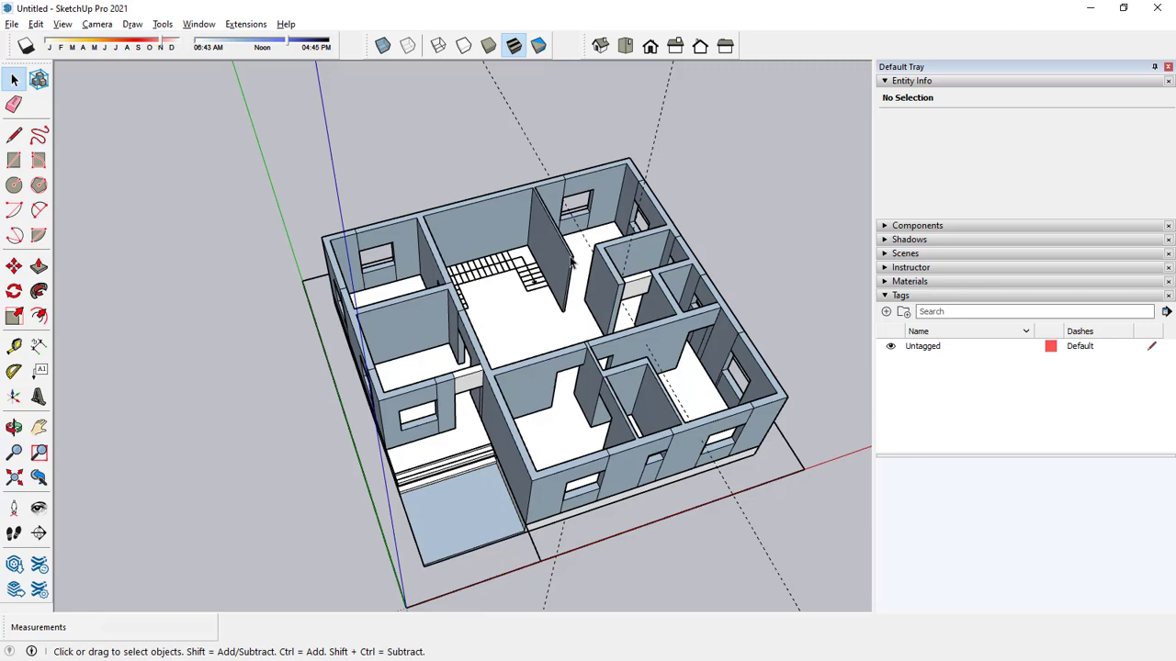
click(14, 160)
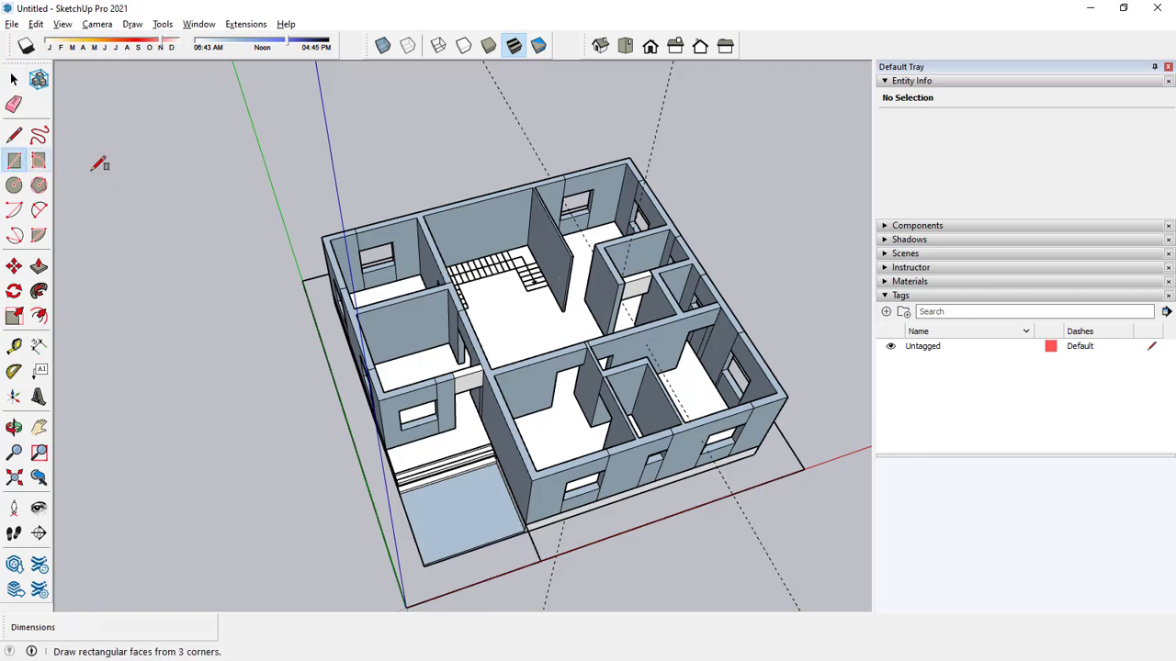
scroll(507, 276, up, 5)
scroll(507, 276, down, 5)
middle_drag(507, 276, 412, 528)
scroll(602, 303, up, 5)
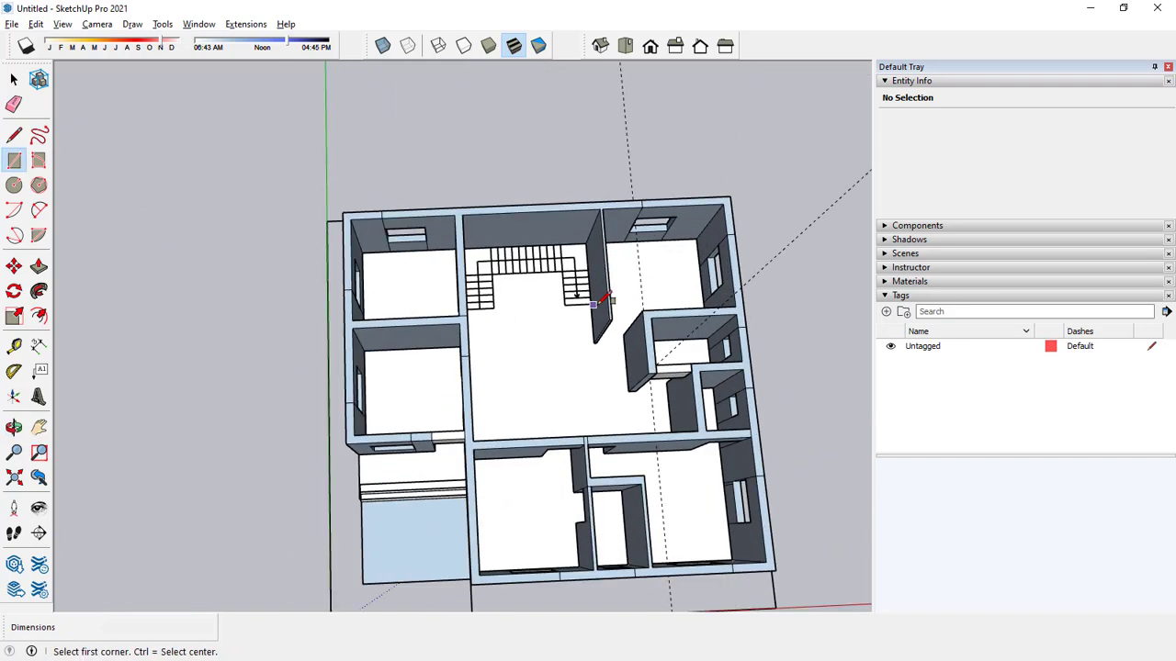
key(space)
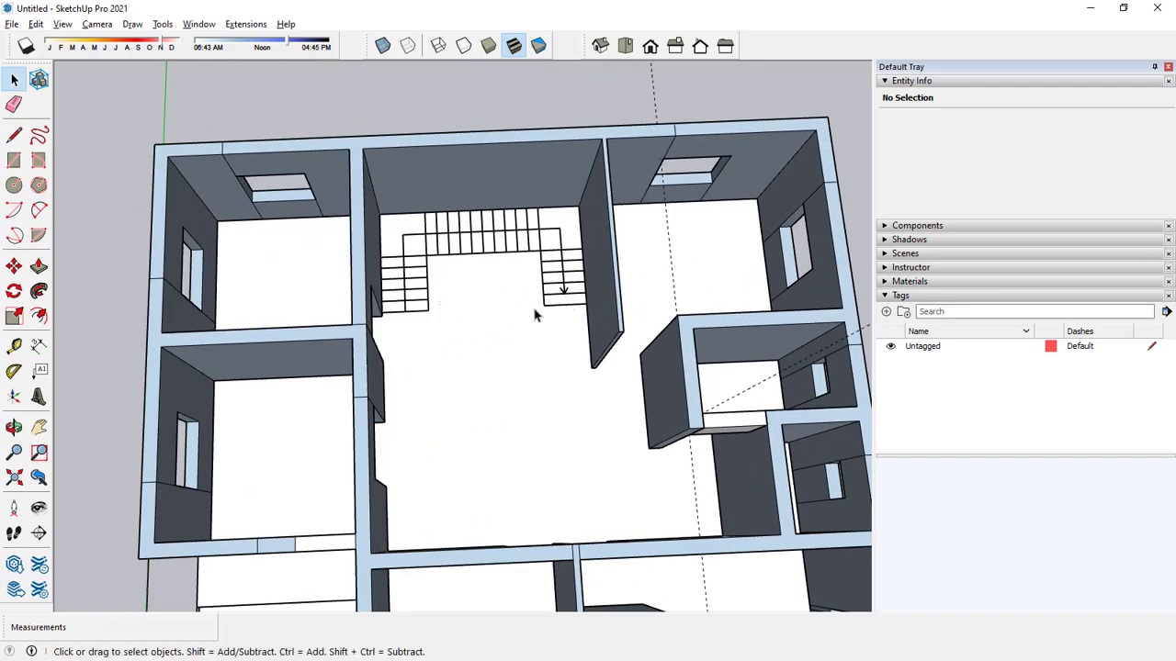
scroll(563, 300, up, 2)
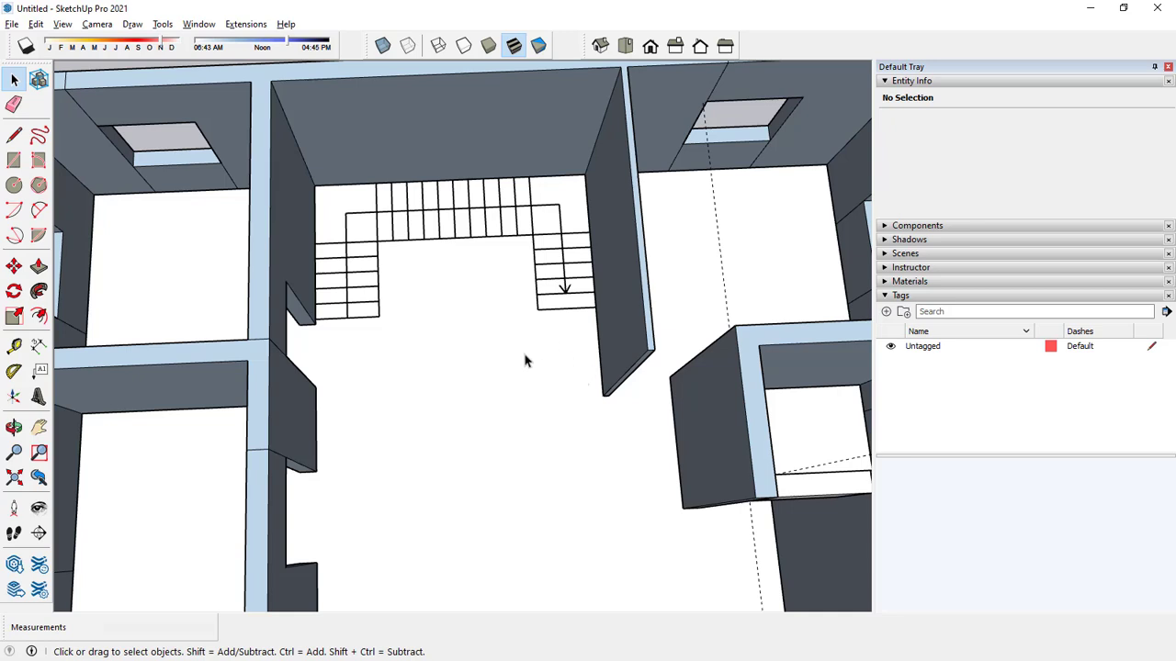
Open the floor plan component and delete the direction arrow and centreline segments running through the staircase.
key(o)
drag(517, 328, 593, 251)
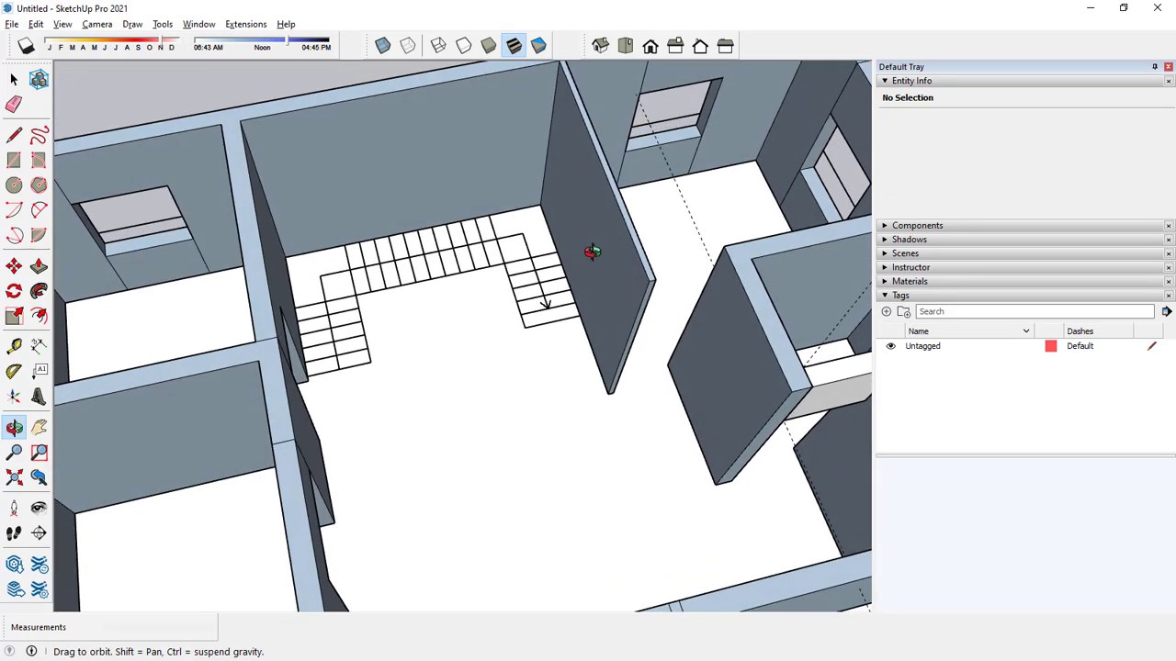
shift+middle_drag(559, 292, 568, 311)
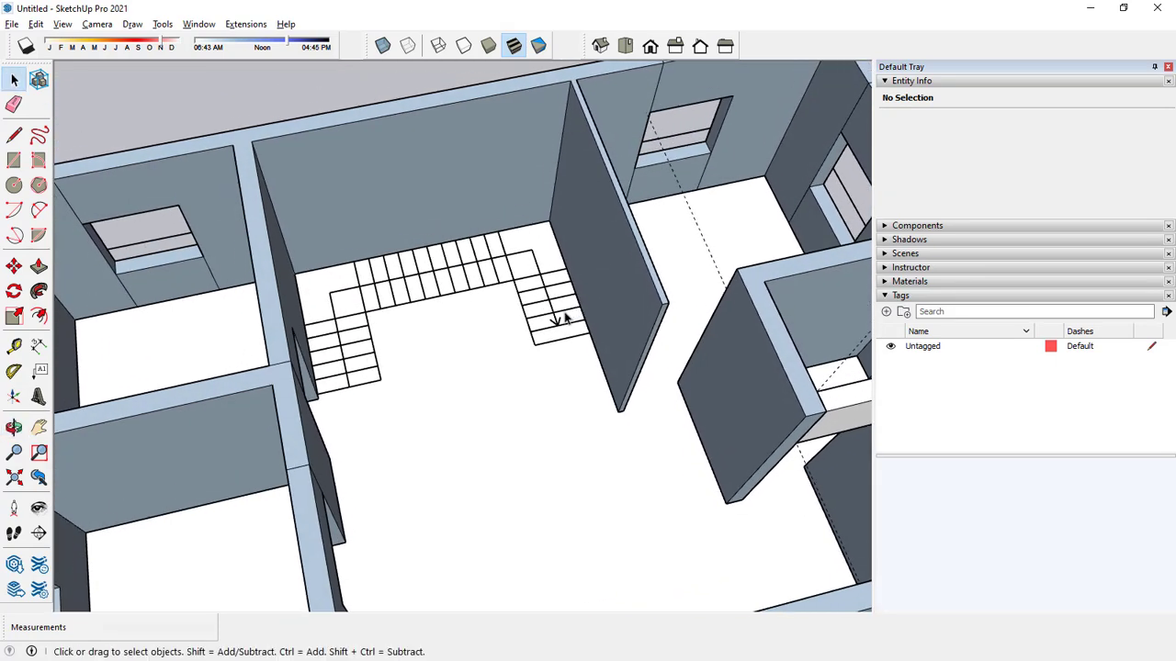
double_click(536, 269)
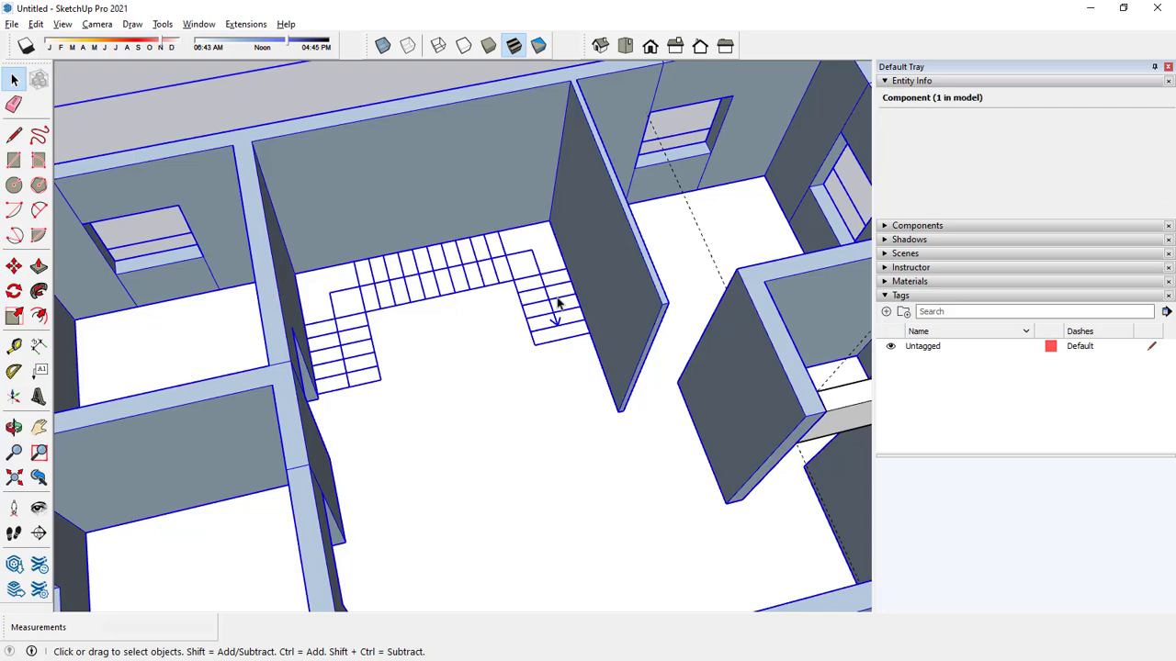
click(538, 272)
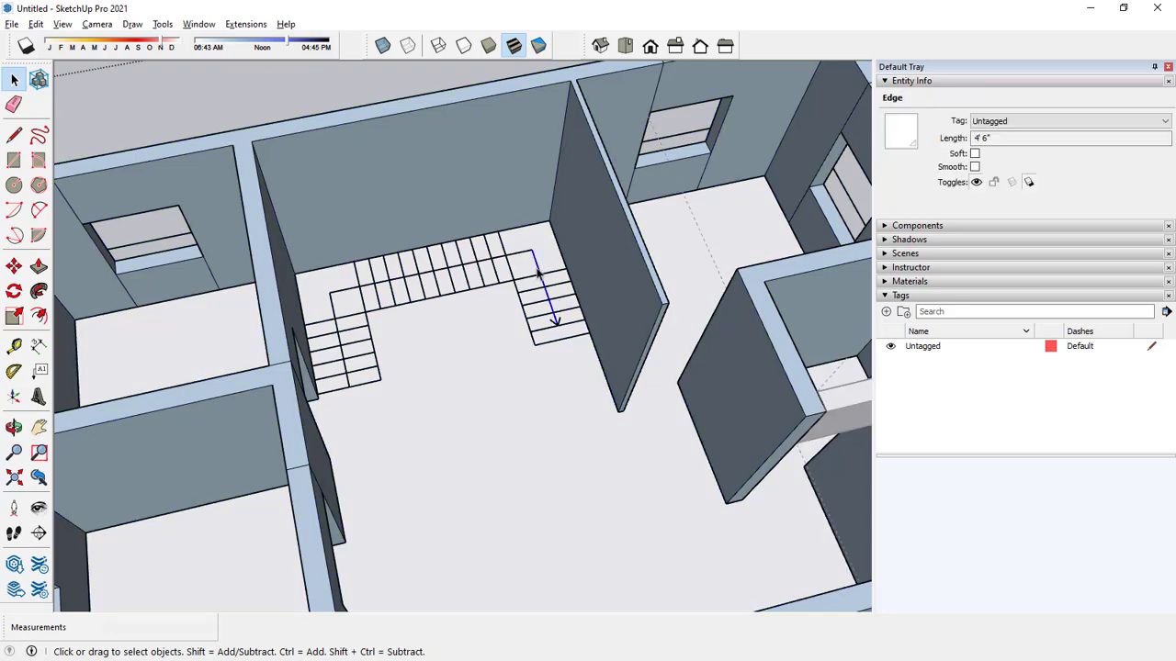
key(Delete)
scroll(555, 322, up, 5)
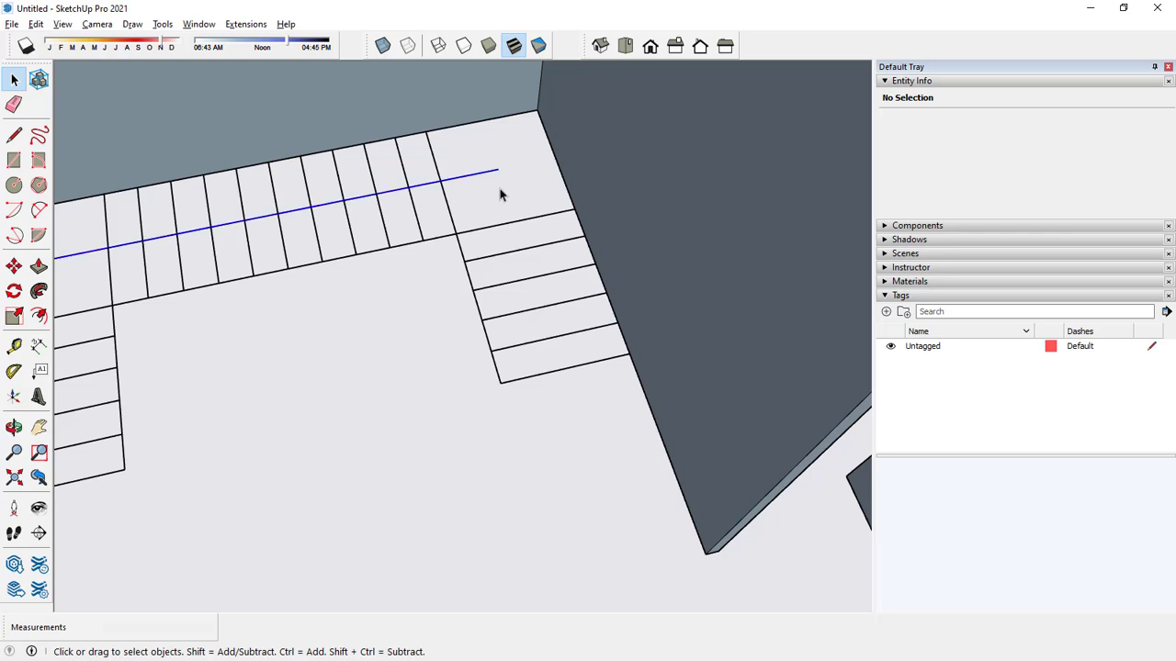
scroll(500, 194, down, 5)
click(288, 270)
key(Delete)
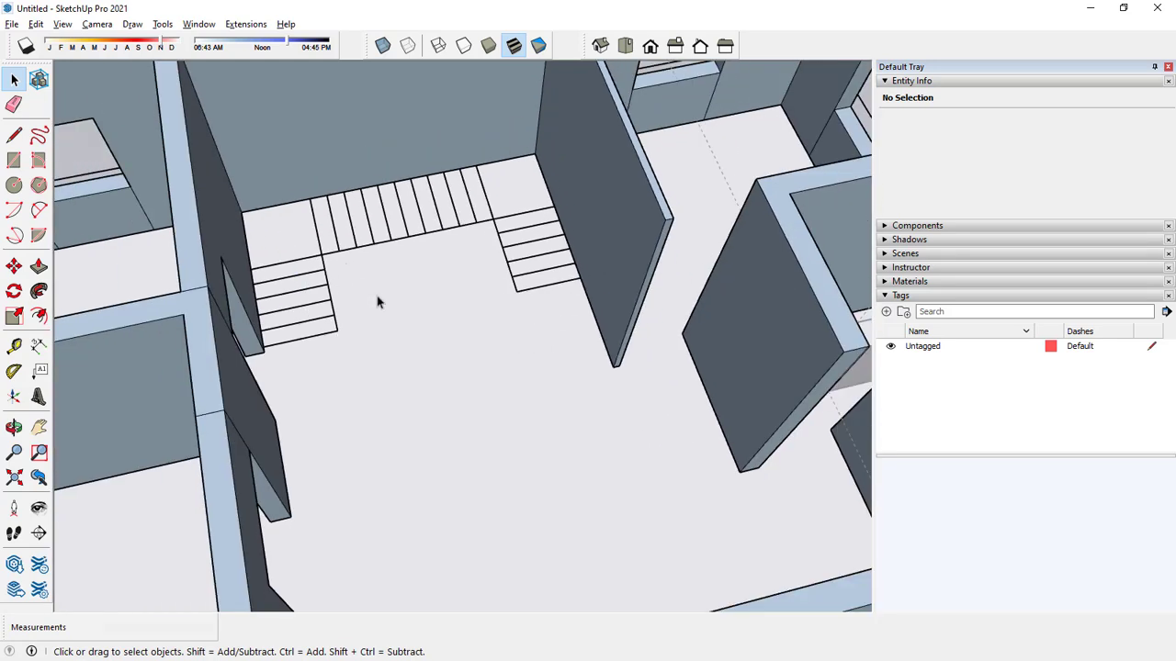
Draw a rectangle 3' wide over the first two treads of the flight beside the door opening.
middle_drag(398, 316, 514, 349)
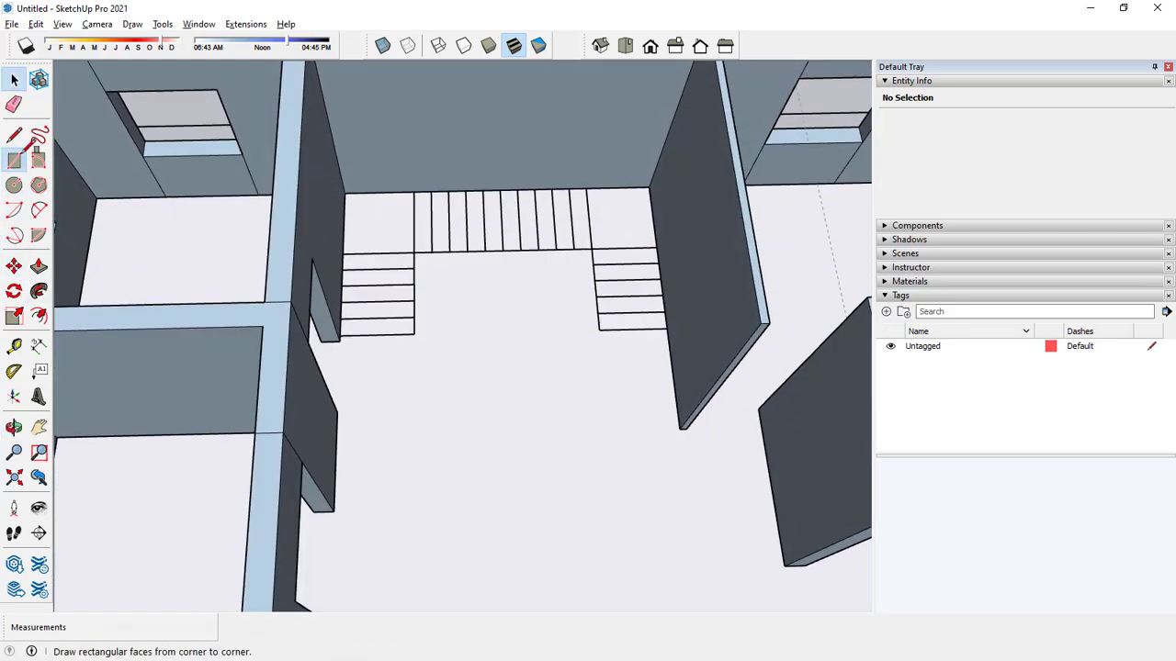
click(13, 160)
scroll(341, 335, up, 2)
click(340, 338)
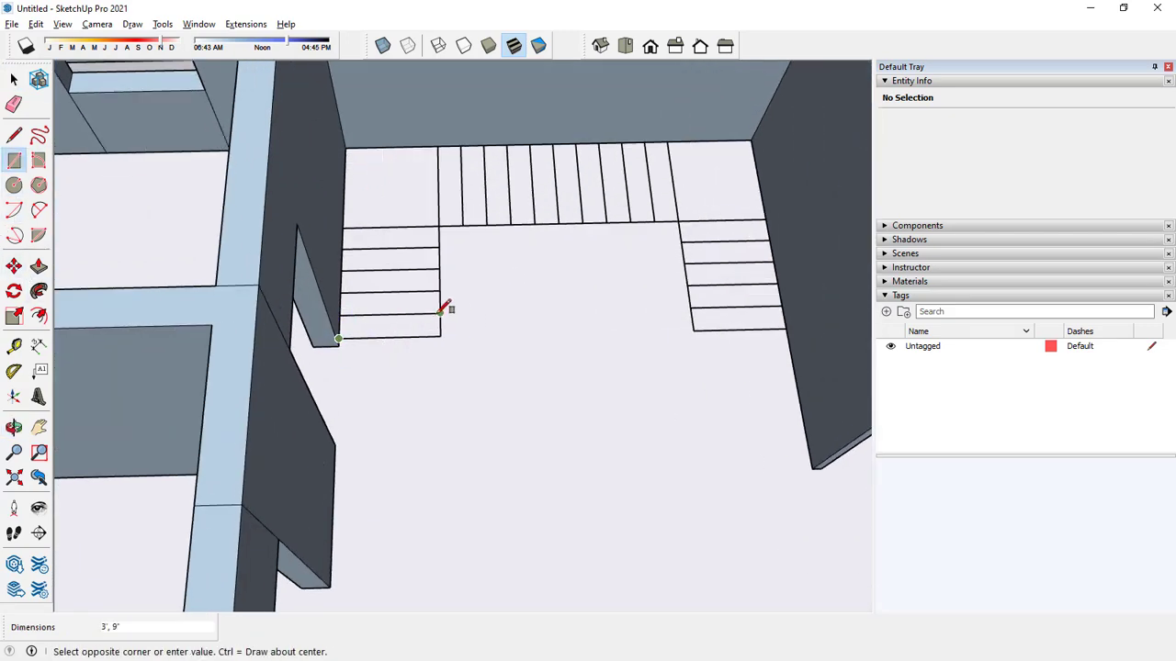
click(440, 292)
key(space)
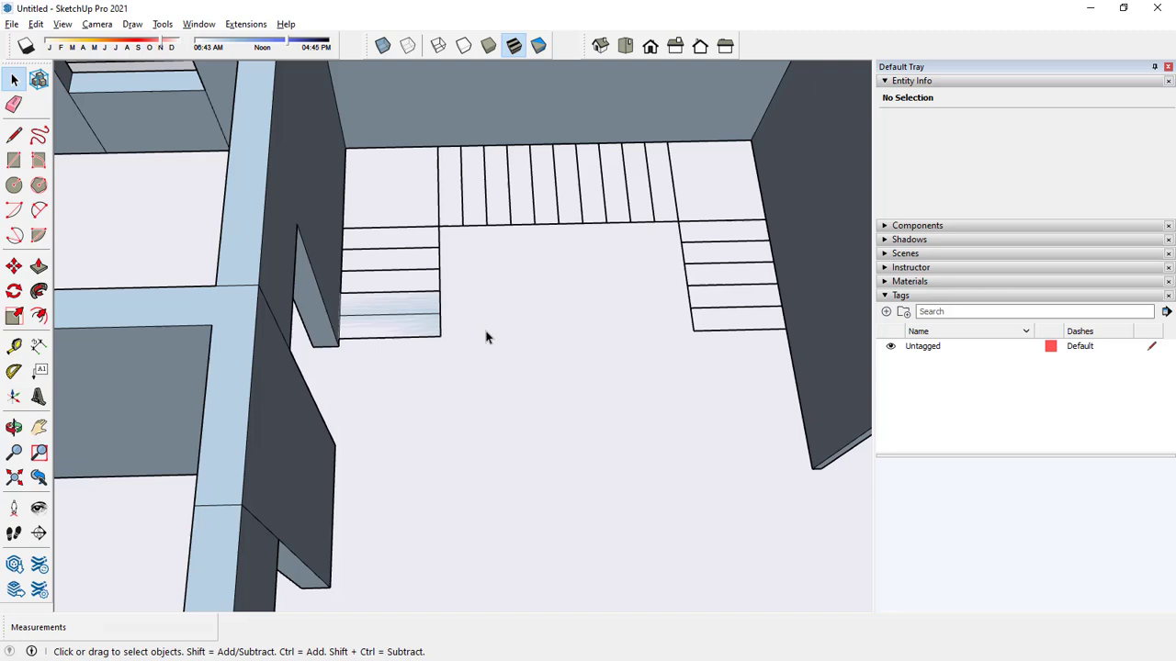
Extrude the first tread of the flight 6" upward.
click(39, 267)
click(369, 326)
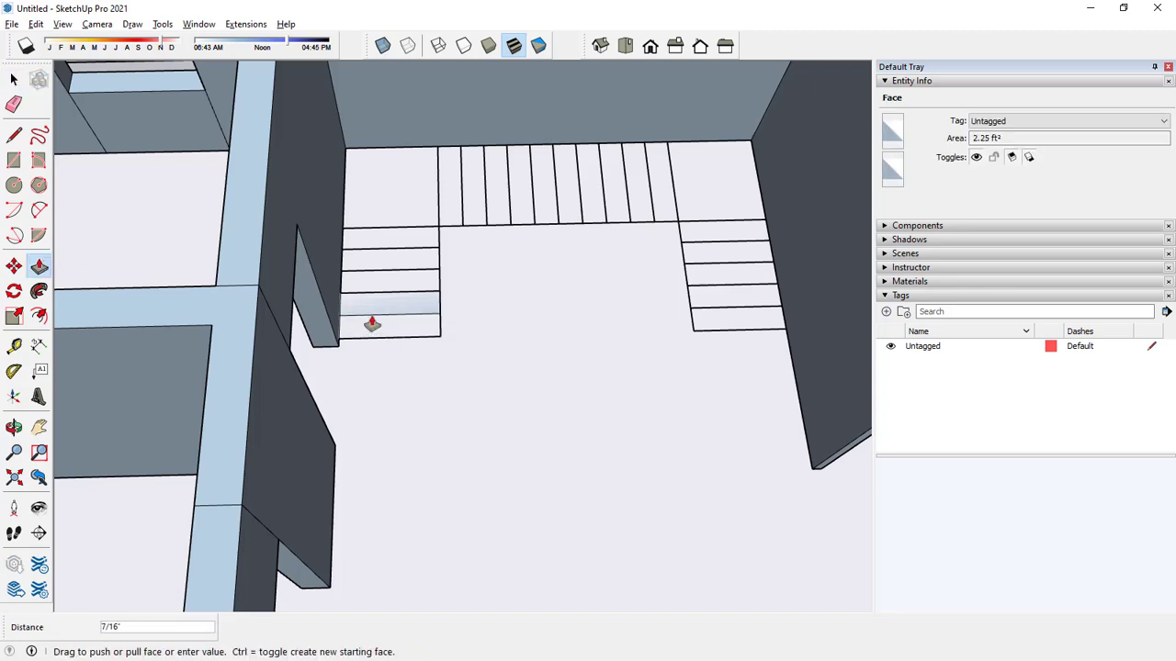
text(6)
key(Return)
key(space)
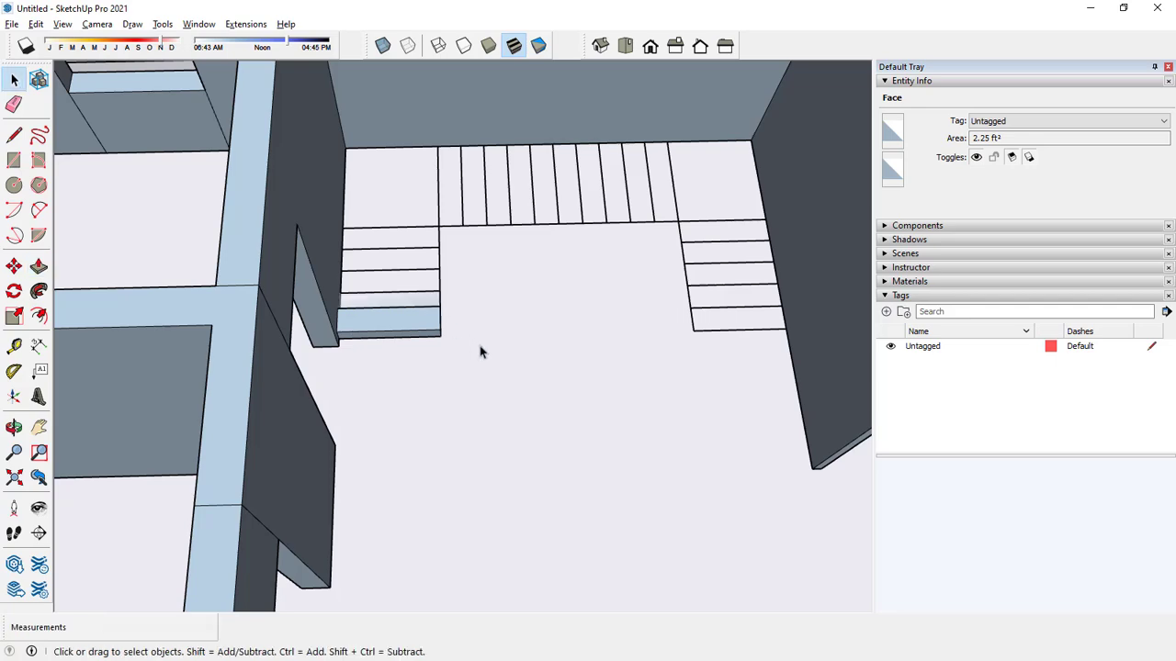
middle_drag(480, 349, 422, 298)
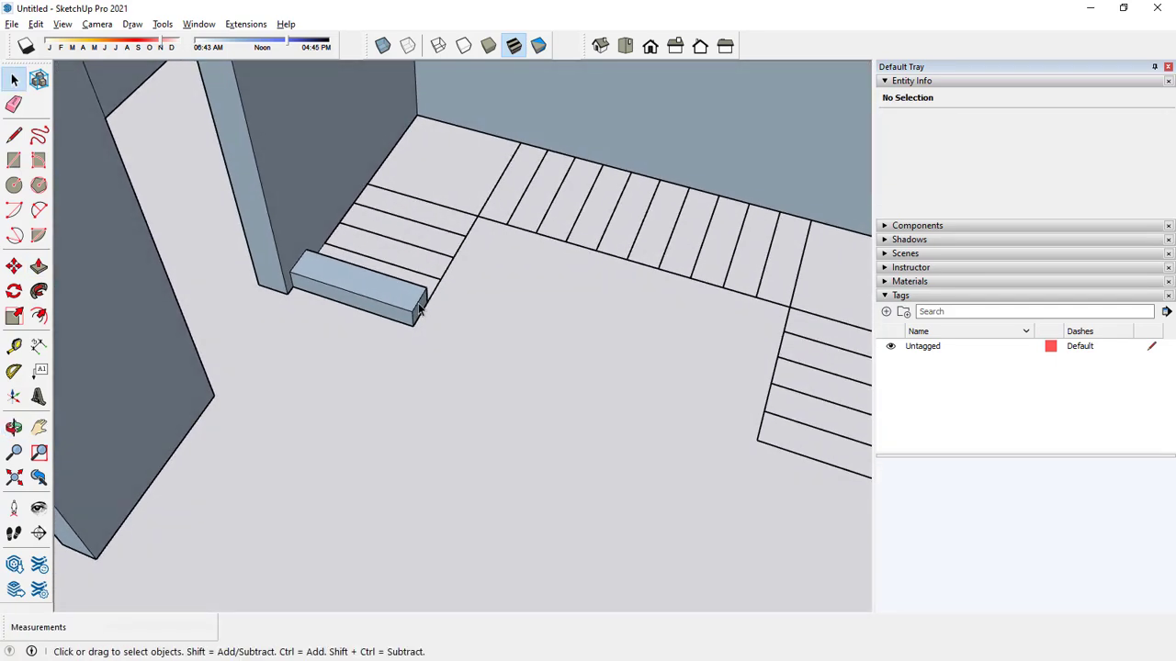
Try to select only the raised first step for grouping, and undo its extrusion.
key(ctrl+a)
click(473, 336)
double_click(396, 305)
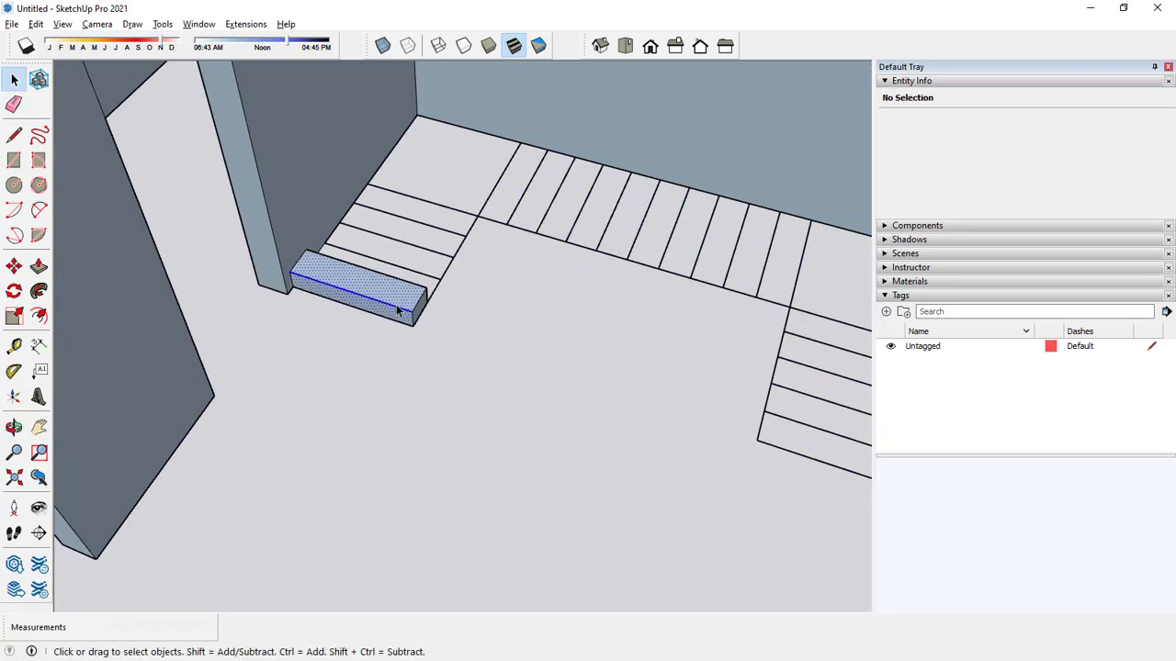
click(397, 310)
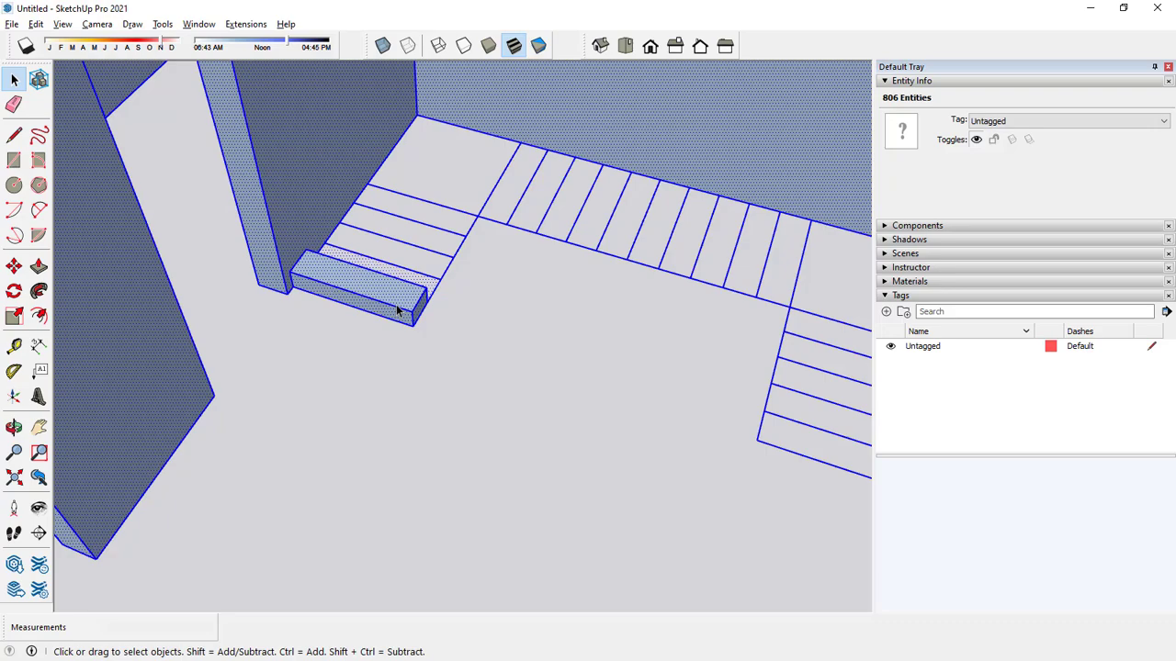
right_click(364, 300)
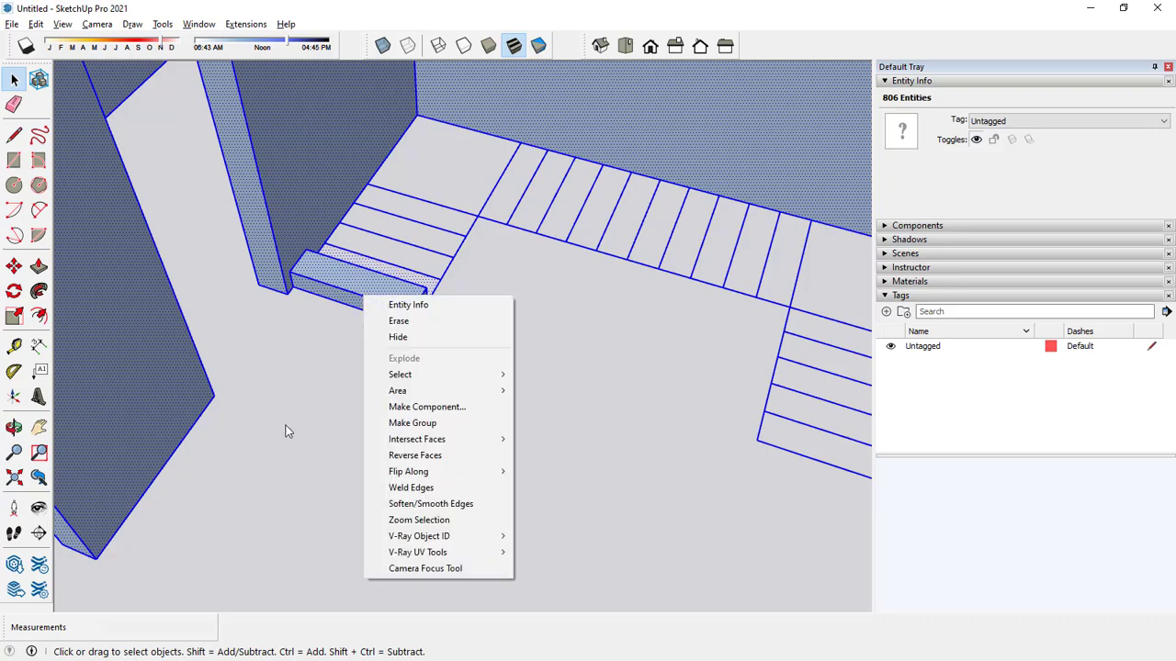
click(329, 393)
scroll(329, 393, down, 5)
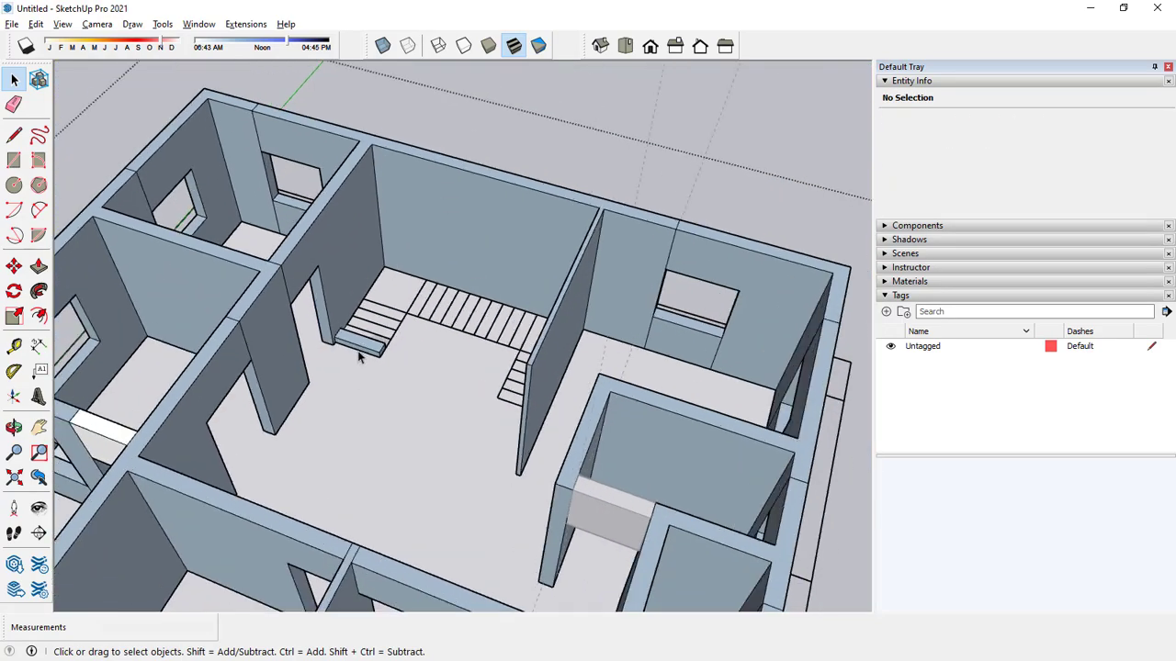
scroll(359, 352, up, 5)
scroll(358, 359, up, 3)
key(ctrl+z)
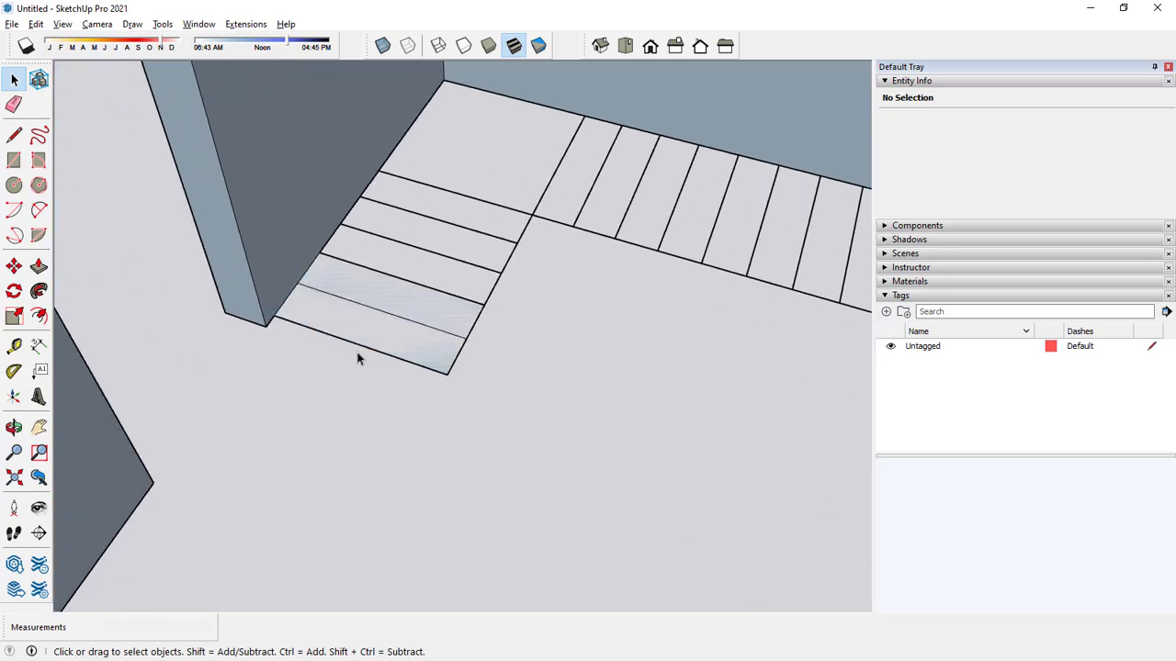
Group the first tread's face together with its bounding edges.
double_click(372, 343)
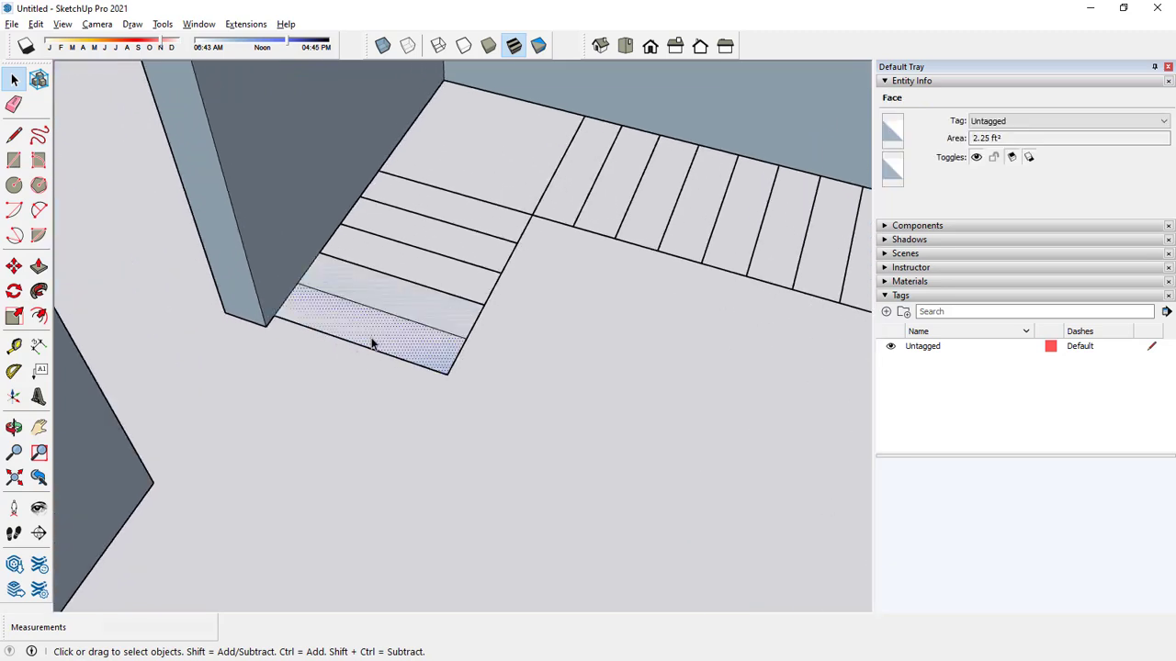
right_click(372, 343)
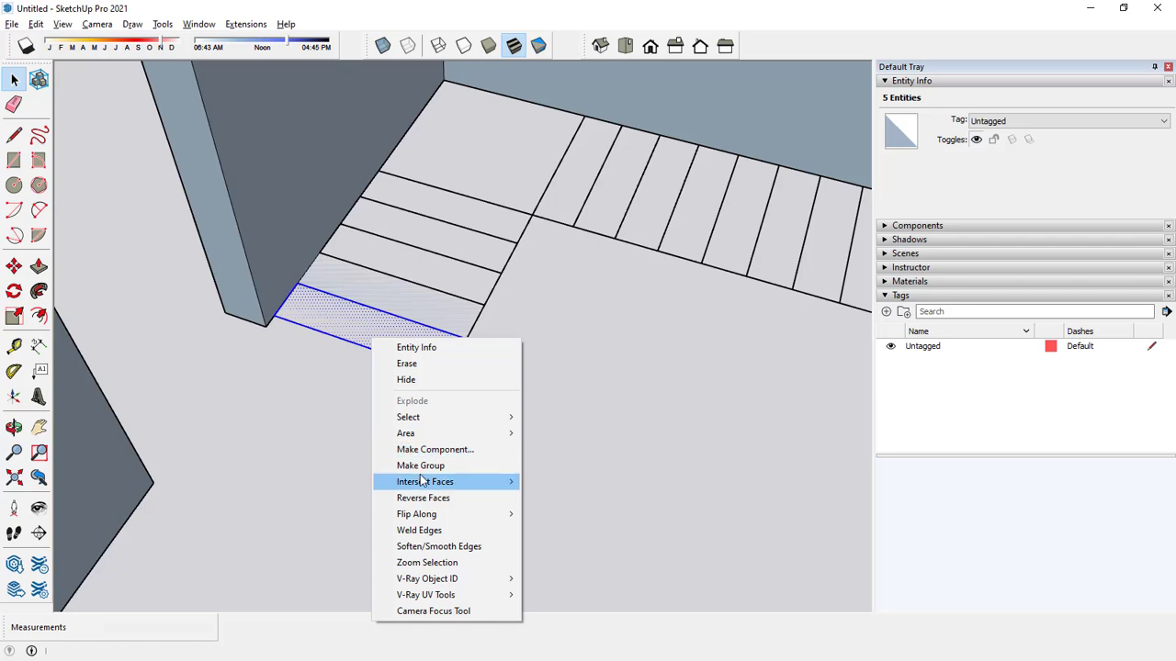
click(464, 466)
Extrude the first tread's face 6" upward inside its group and leave the group.
double_click(377, 330)
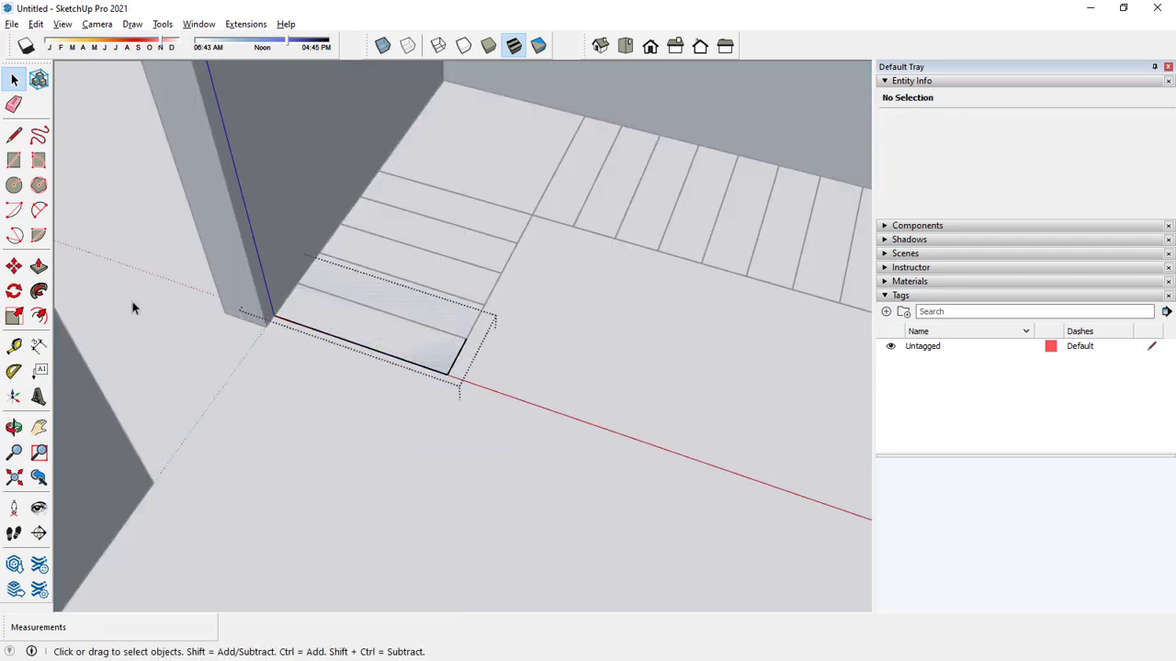
click(39, 267)
click(343, 315)
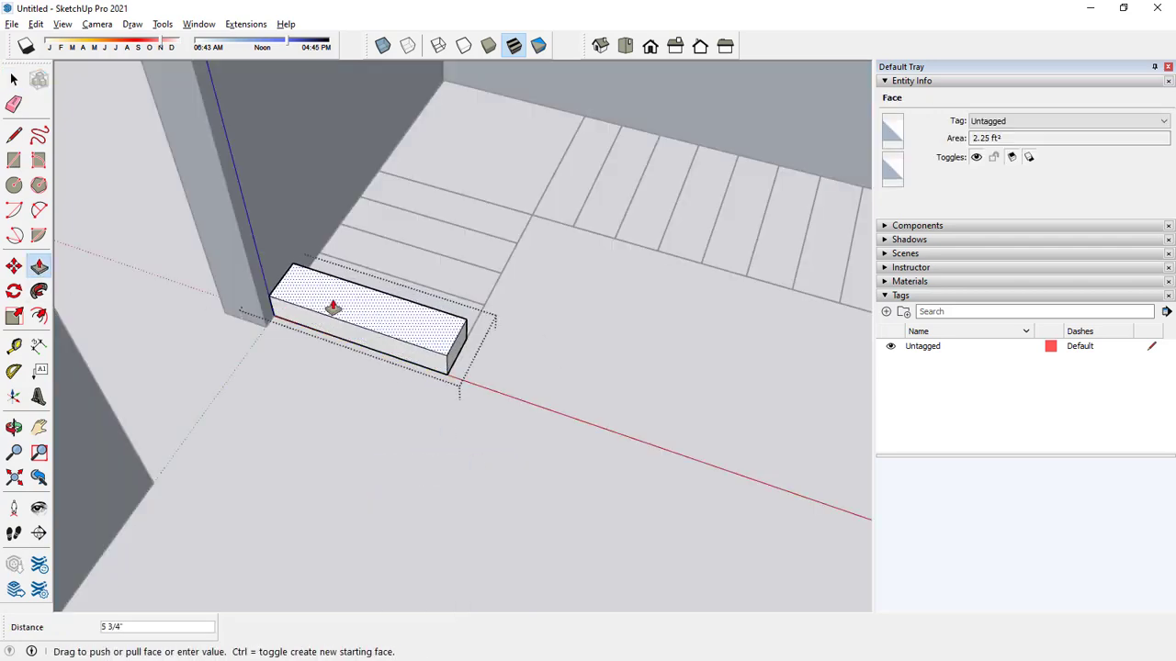
key(space)
click(523, 378)
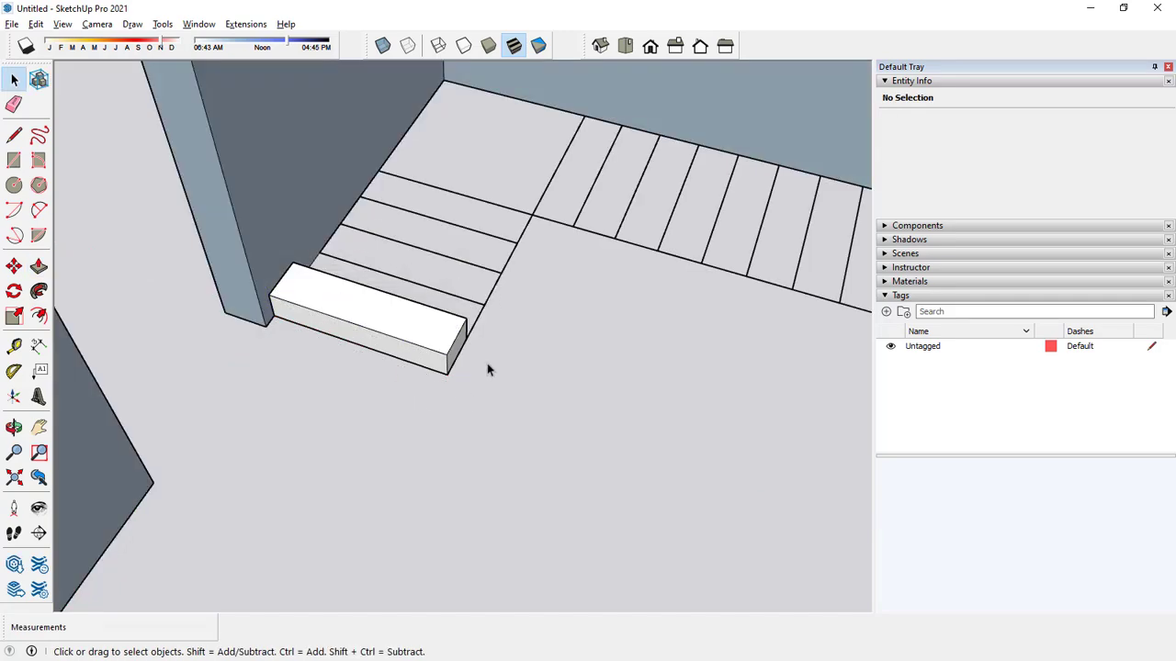
Copy the step group from its lower front corner to its upper rear corner, and multiply the copy by 4 up the flight.
click(431, 352)
middle_drag(479, 368, 438, 299)
scroll(469, 342, up, 1)
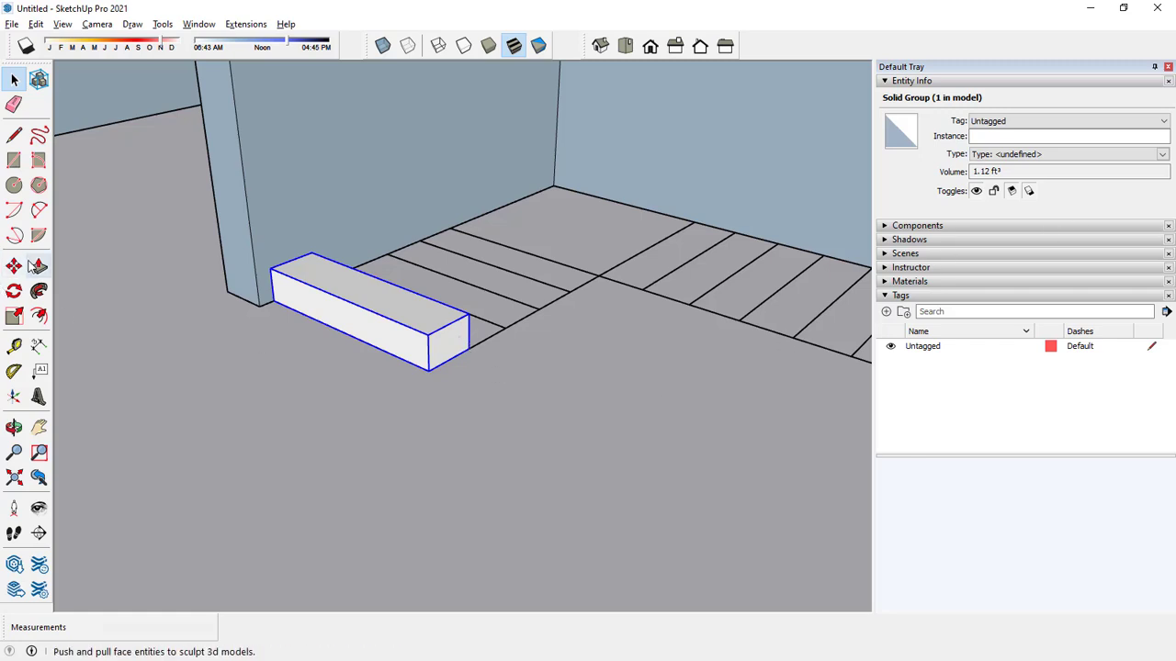
click(14, 267)
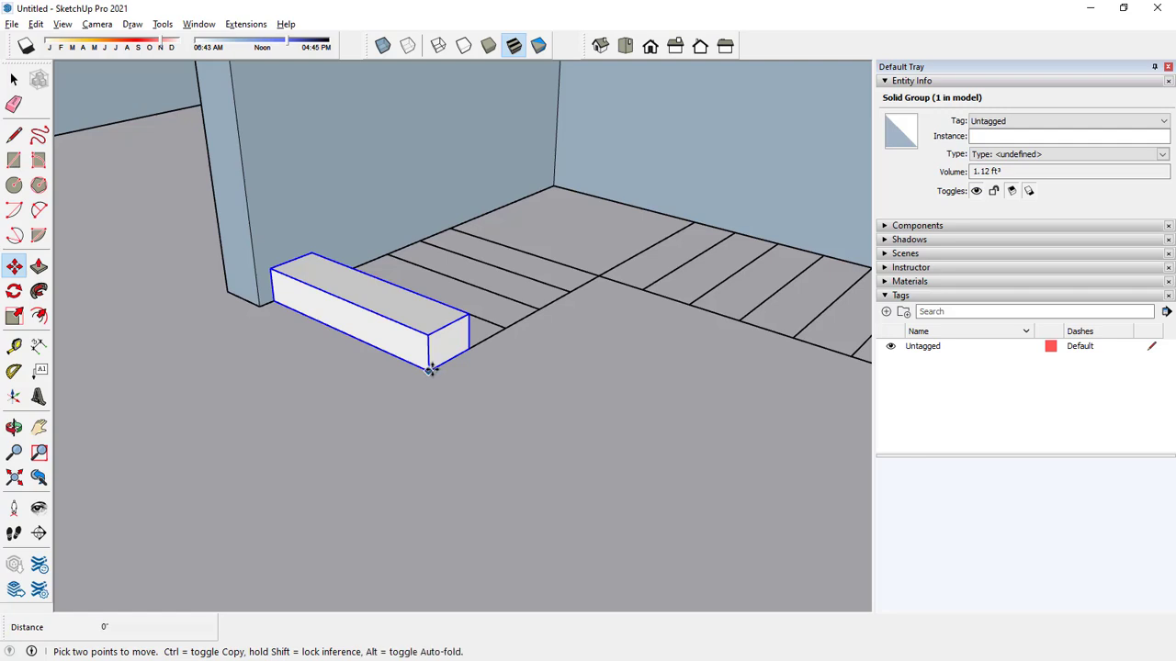
click(429, 368)
key(ctrl)
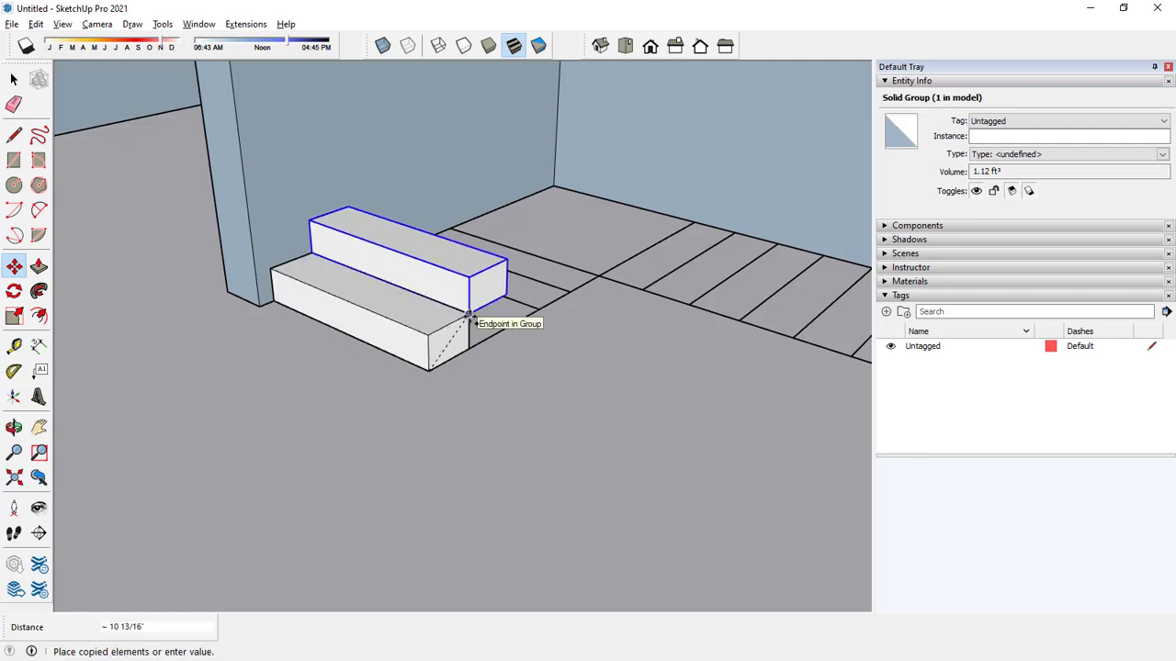
click(468, 316)
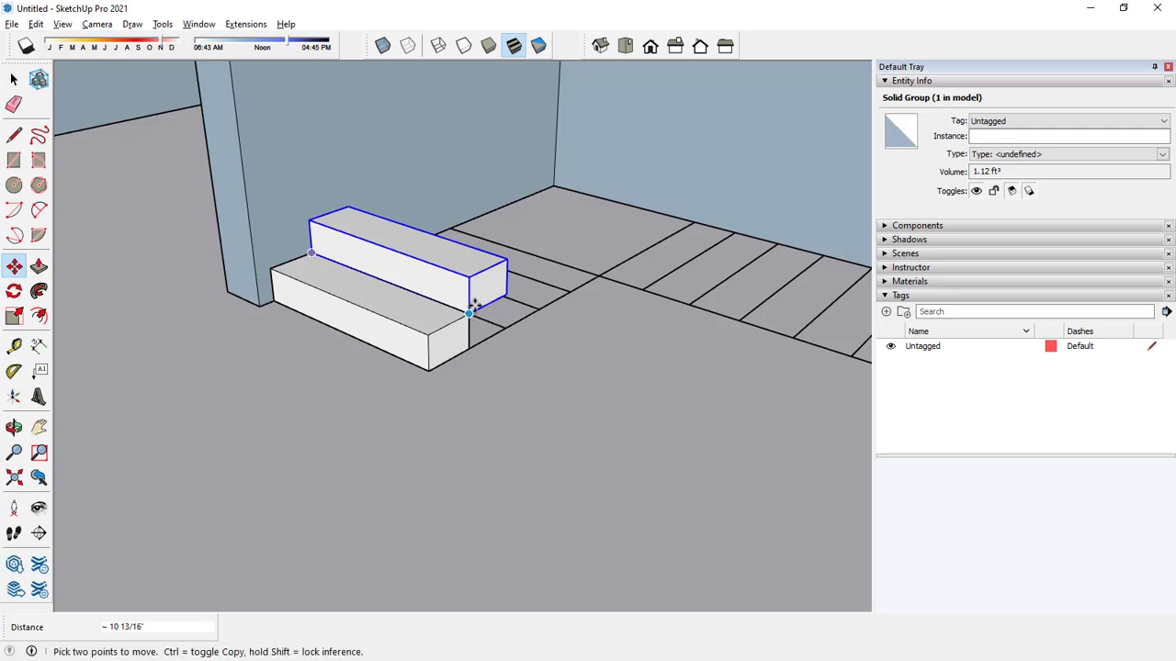
scroll(475, 387, down, 2)
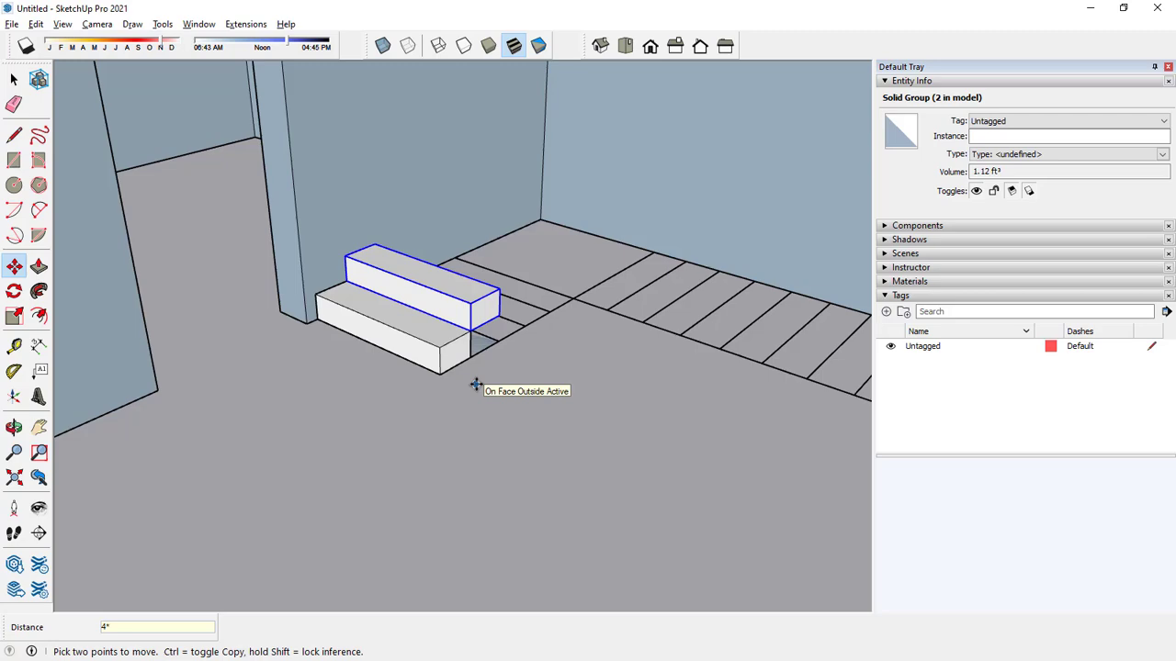
key(Return)
Extend the top step's long rear face 3' inside its group to form the corner landing, and leave the group.
middle_drag(598, 335, 410, 446)
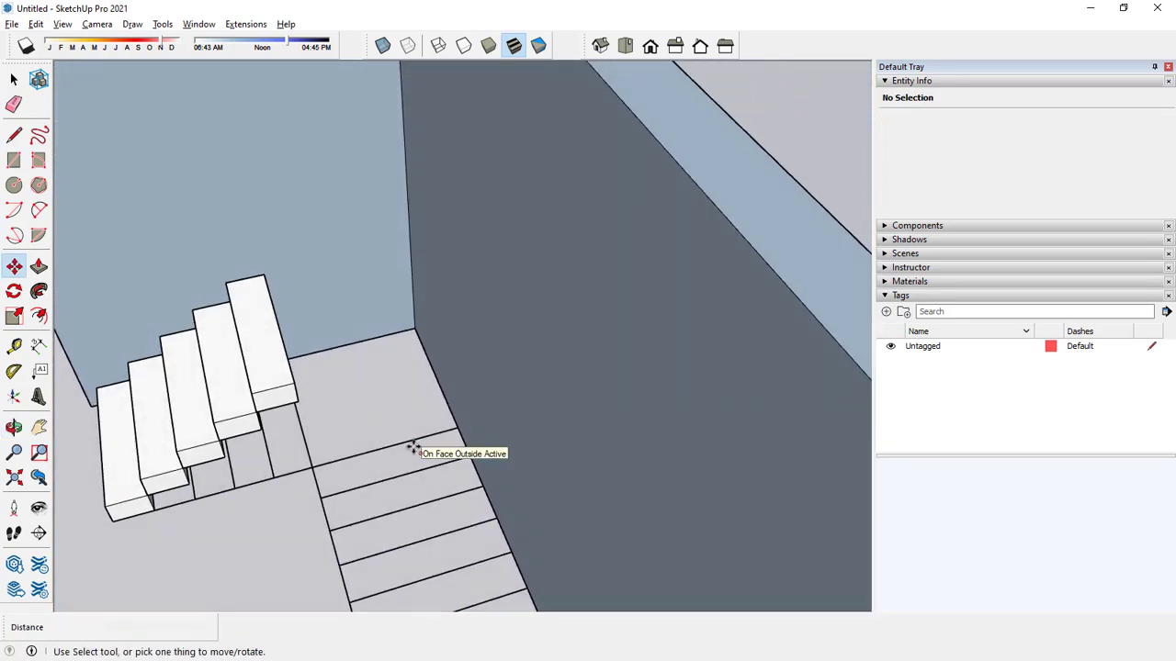
key(space)
middle_drag(392, 371, 359, 376)
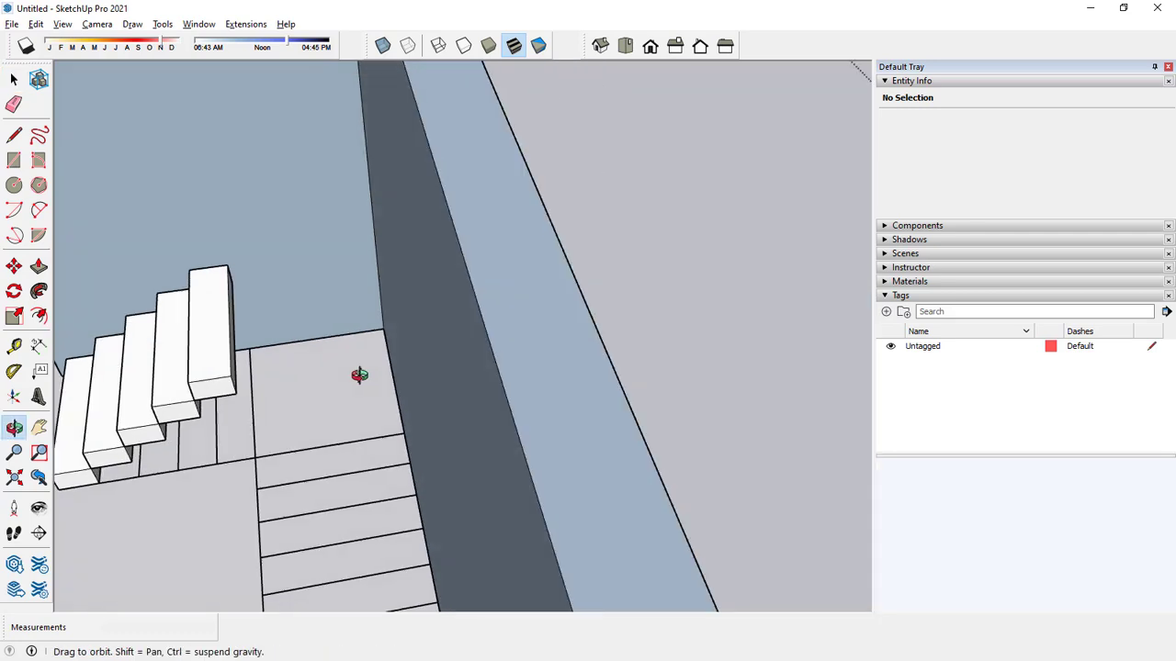
scroll(234, 385, up, 3)
double_click(227, 389)
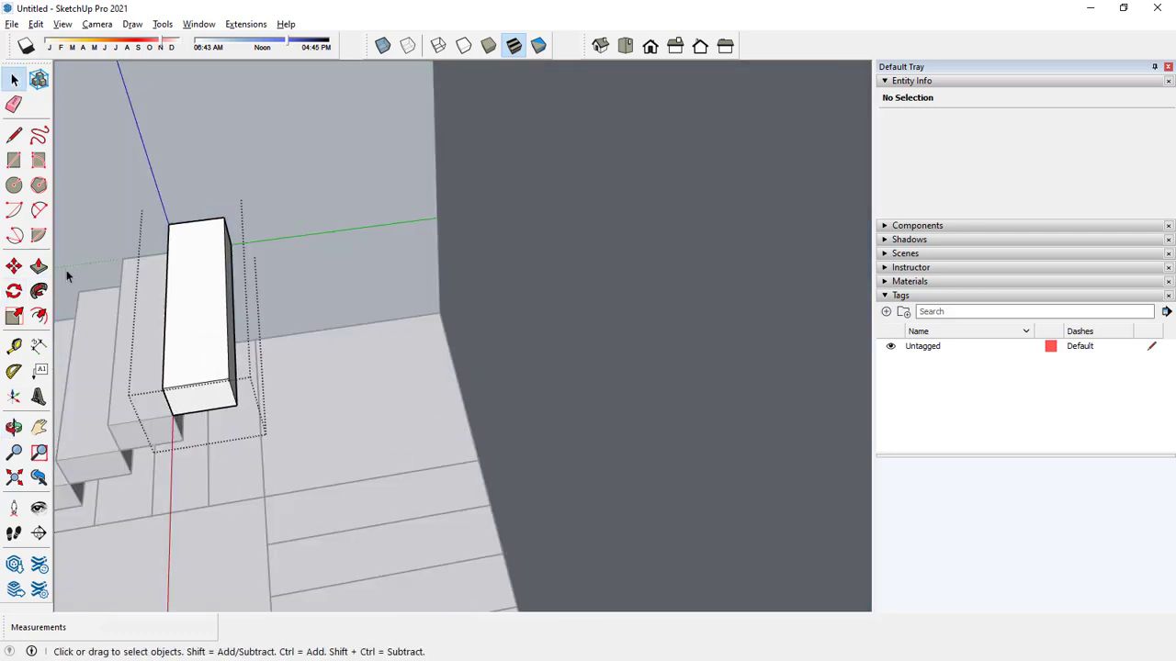
click(38, 266)
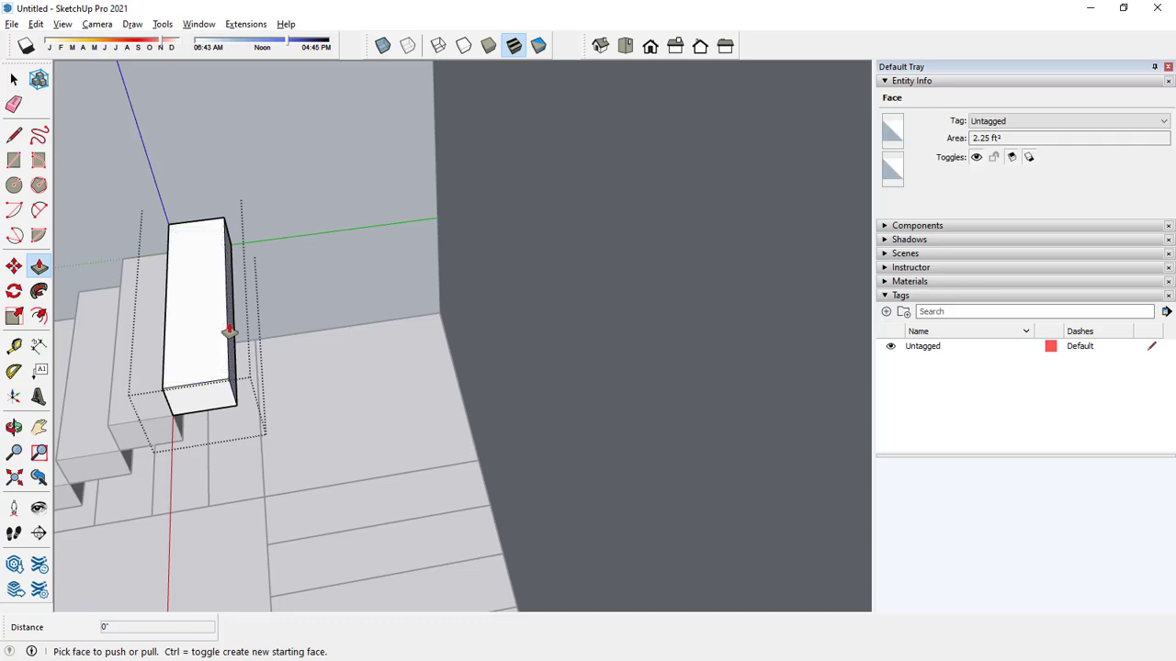
drag(229, 333, 446, 338)
click(484, 338)
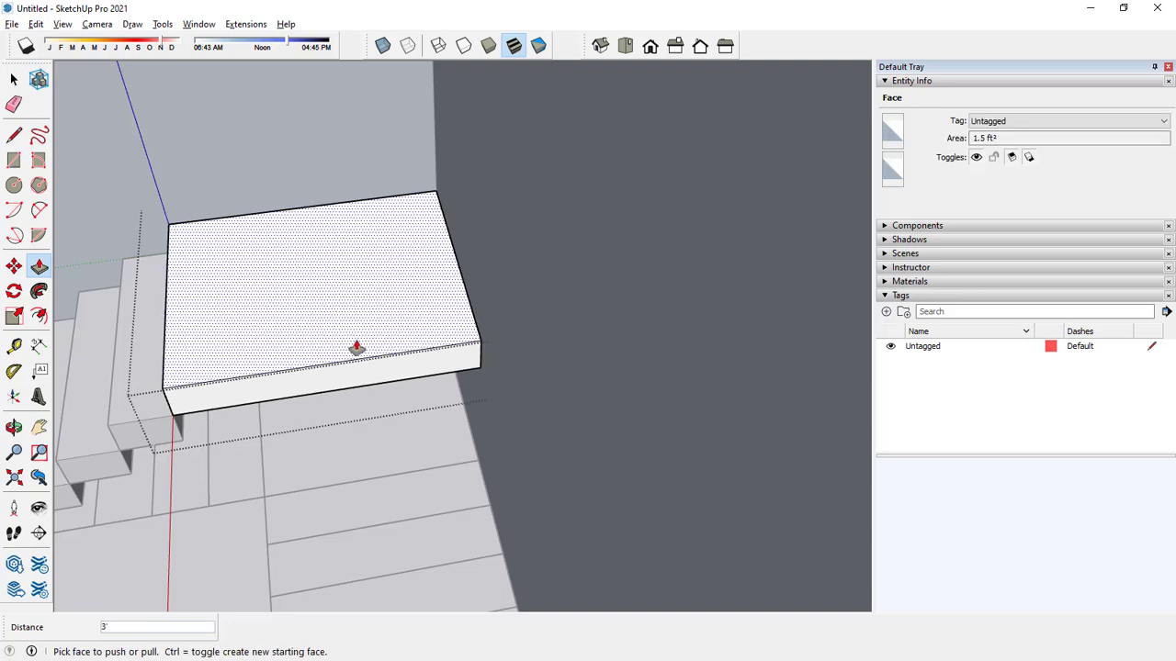
scroll(355, 347, down, 3)
key(space)
middle_drag(258, 442, 318, 394)
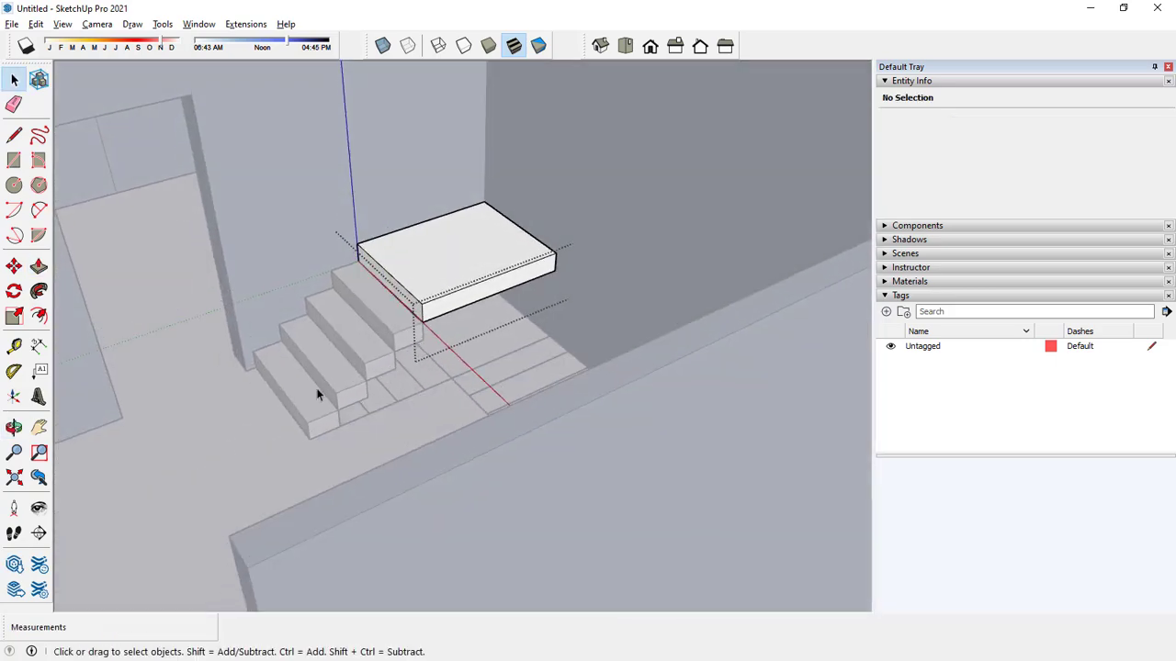
middle_drag(270, 447, 527, 358)
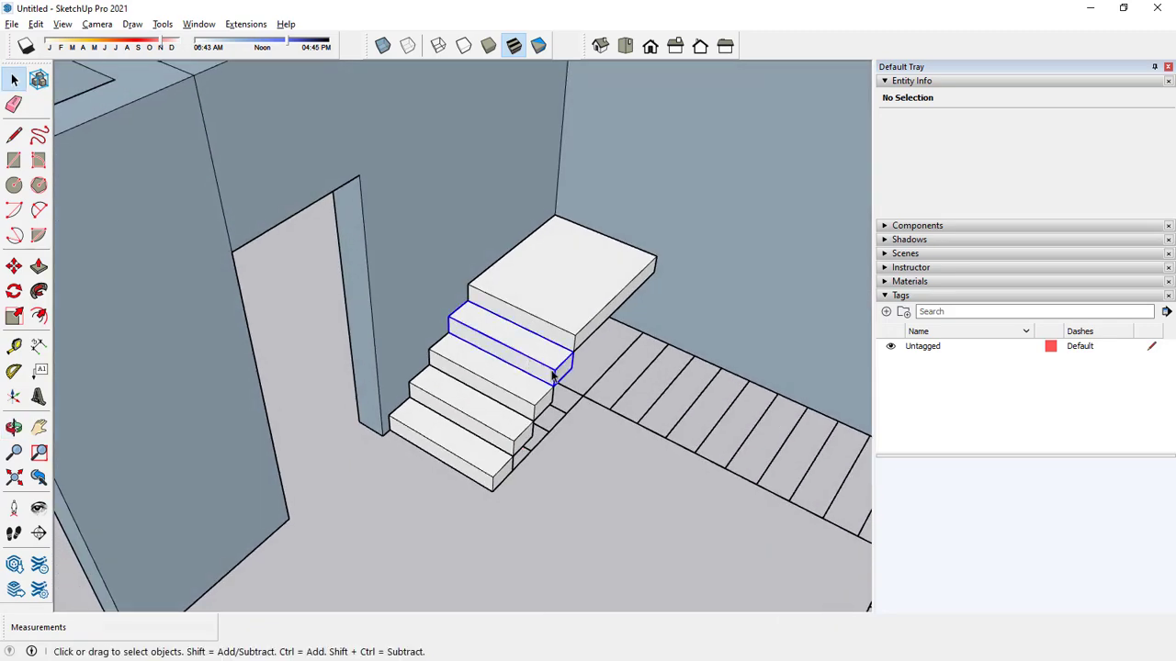
click(552, 374)
click(14, 266)
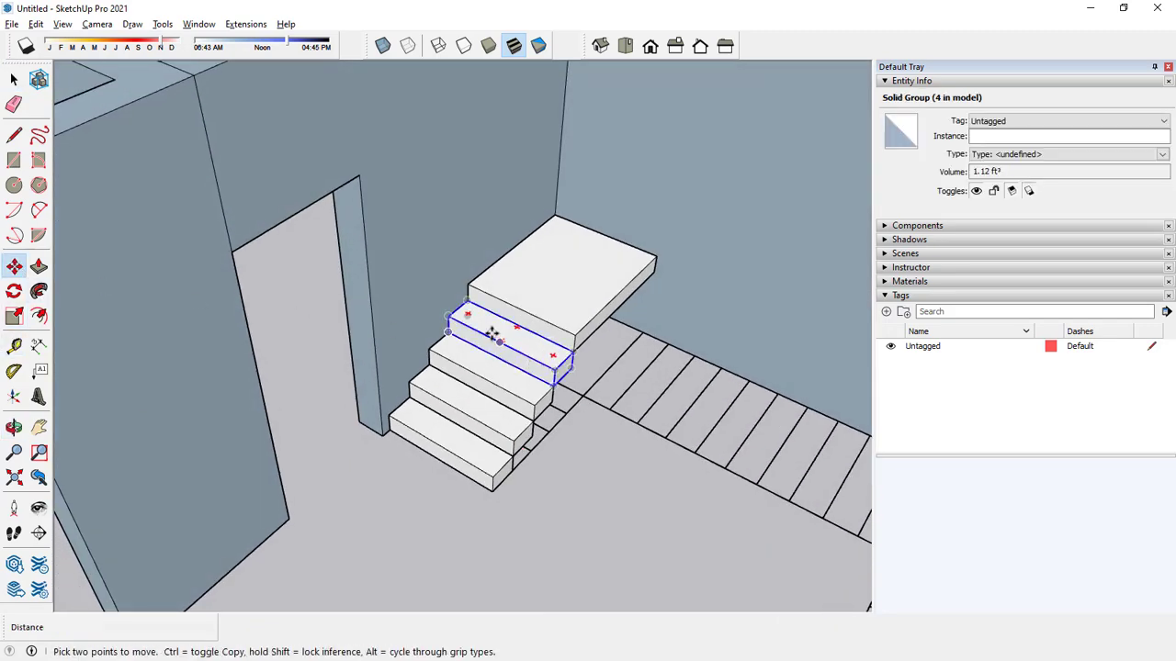
key(ctrl)
click(447, 317)
key(ctrl)
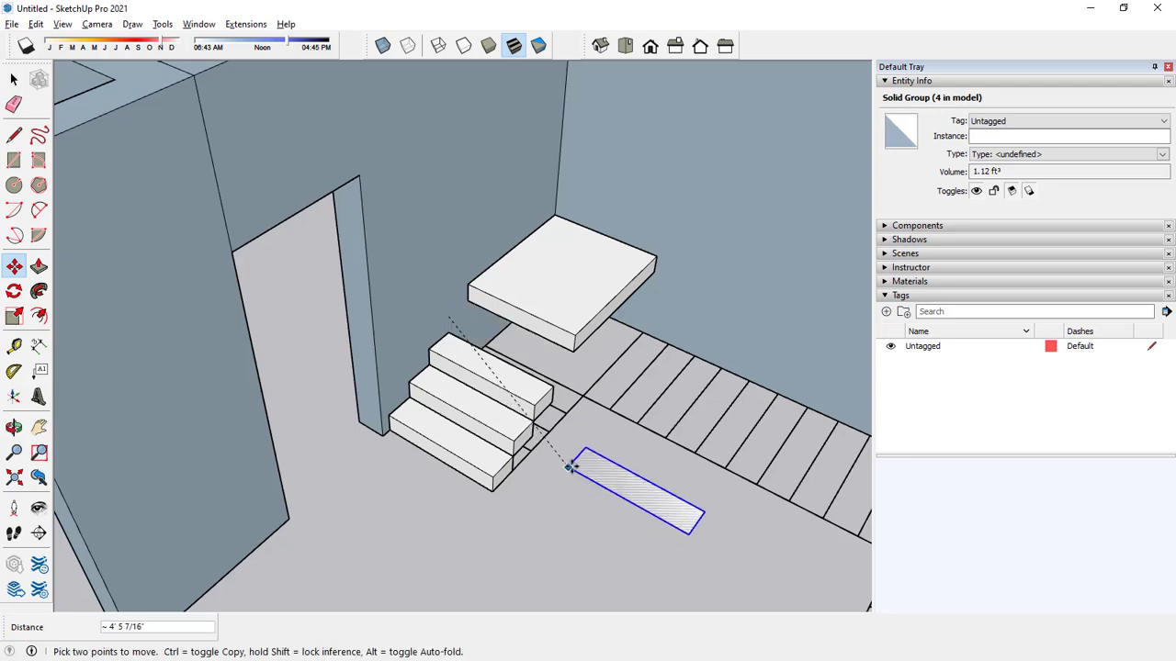
key(ctrl)
key(space)
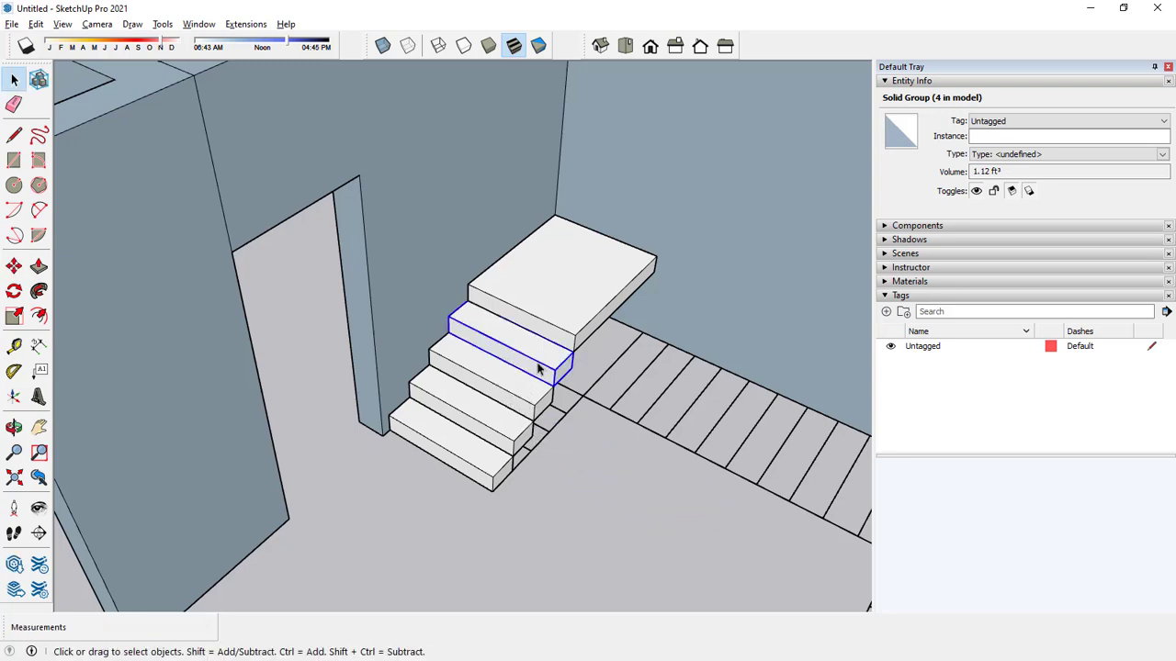
click(14, 265)
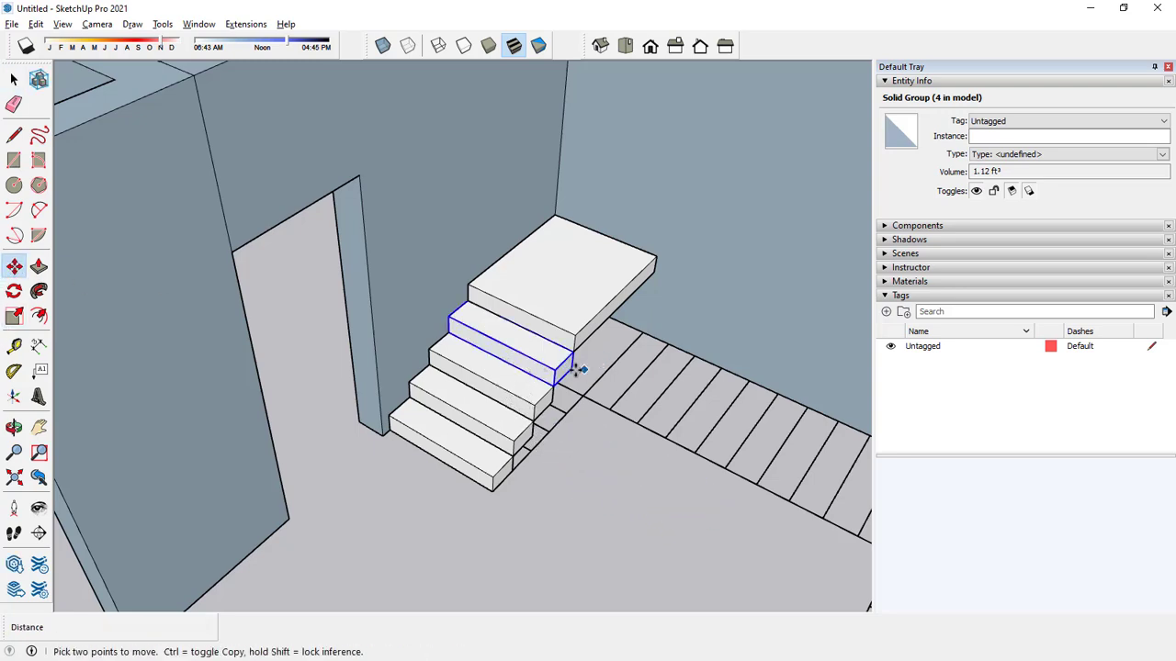
click(567, 381)
key(ctrl)
key(space)
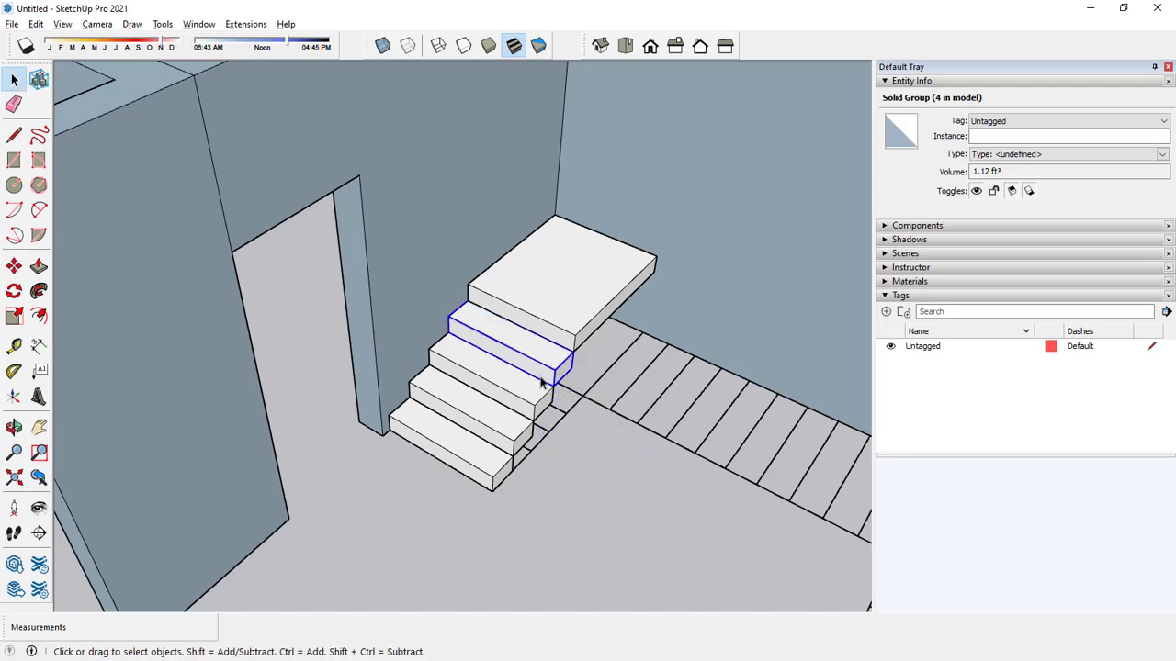
Copy the fourth step from its upper front corner onto the open hall floor, about 8' 9" away.
click(14, 266)
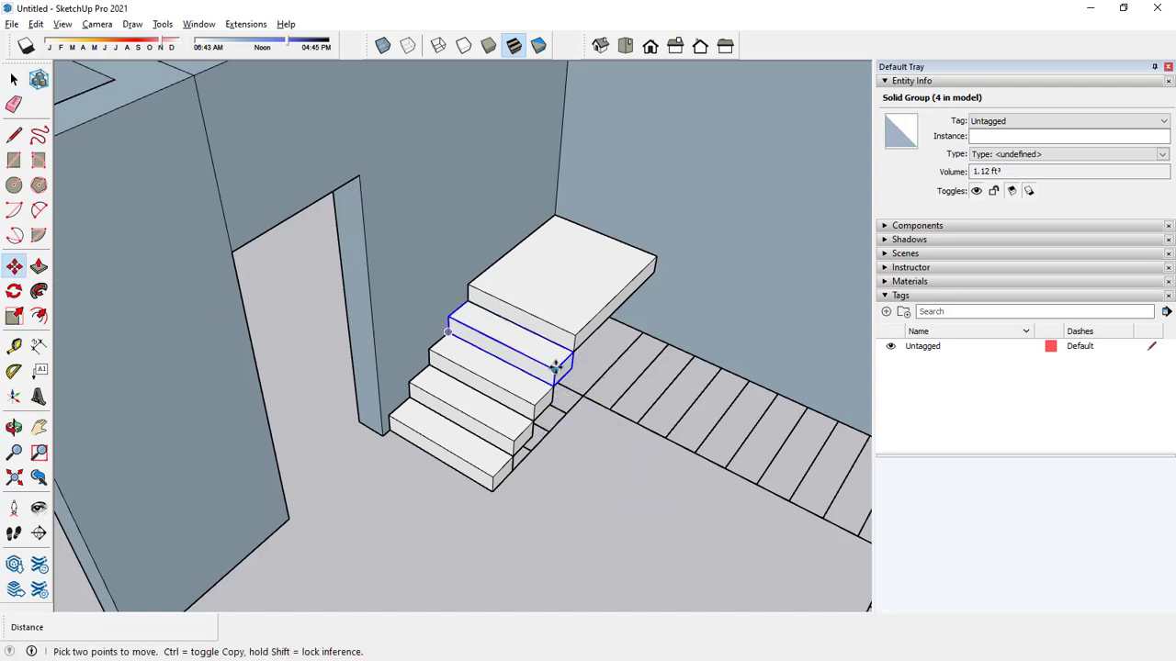
click(554, 372)
middle_drag(643, 446, 603, 333)
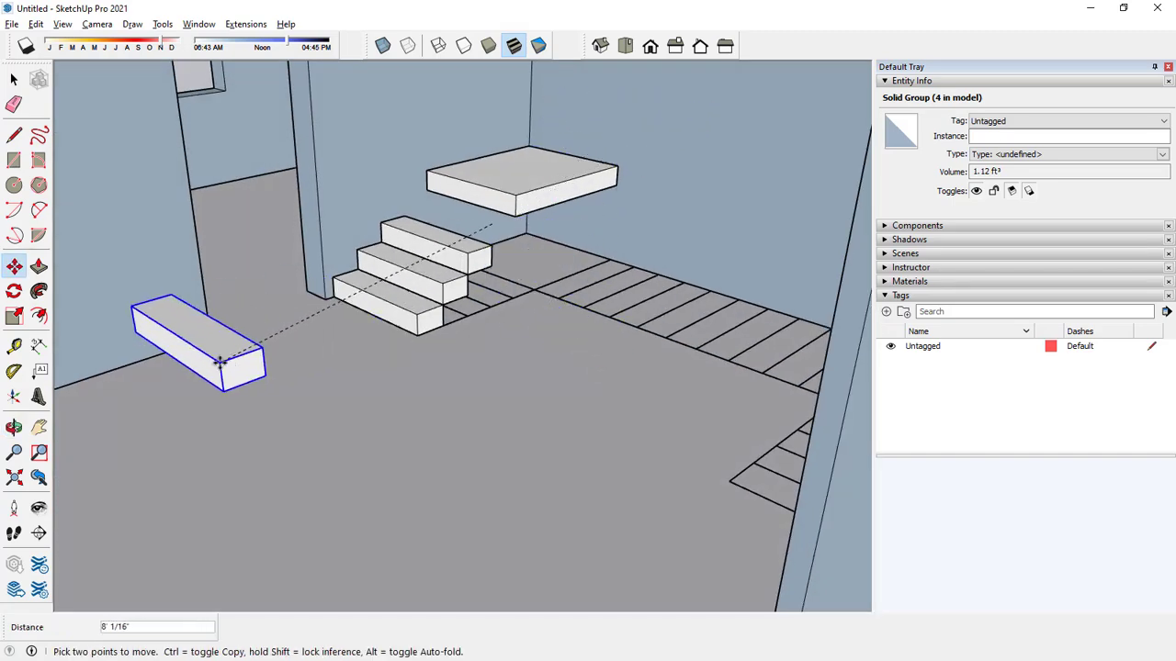
key(ctrl)
click(290, 411)
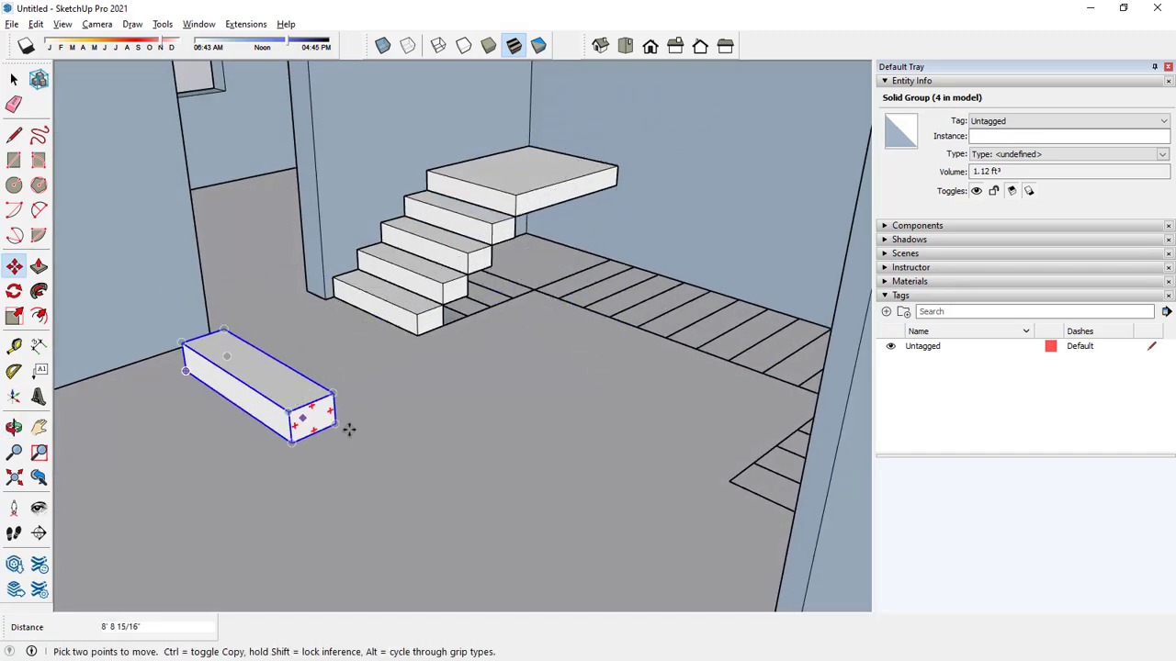
Rotate the copied step flat on the floor so that it runs perpendicular to the steps of the first flight.
click(14, 291)
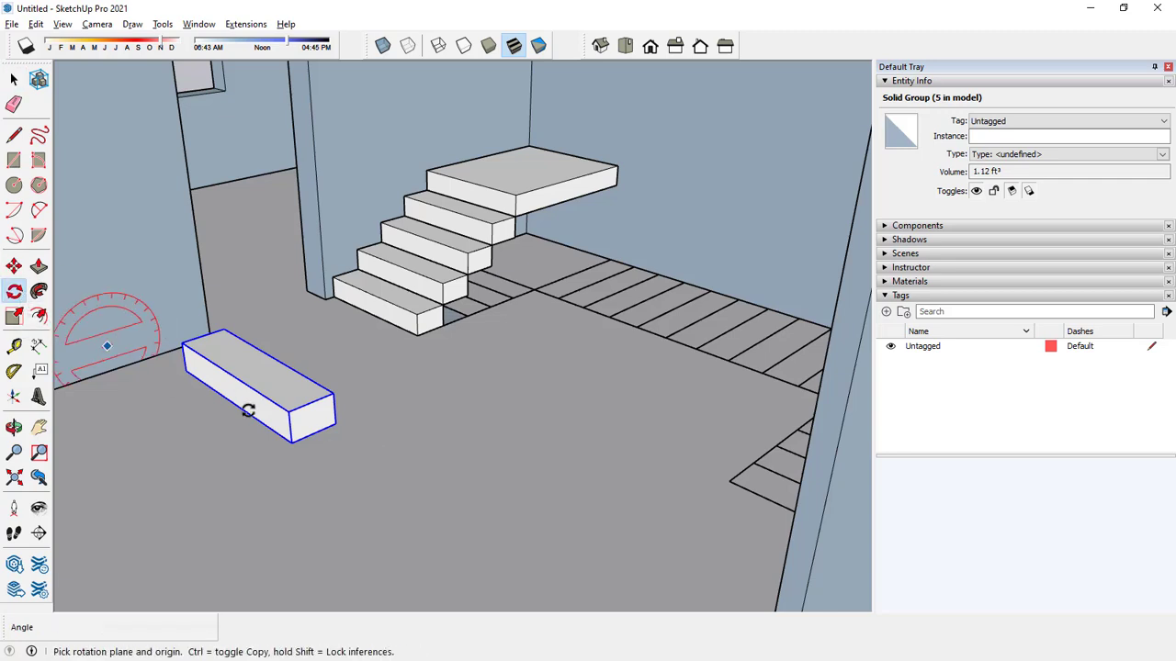
click(239, 451)
click(172, 478)
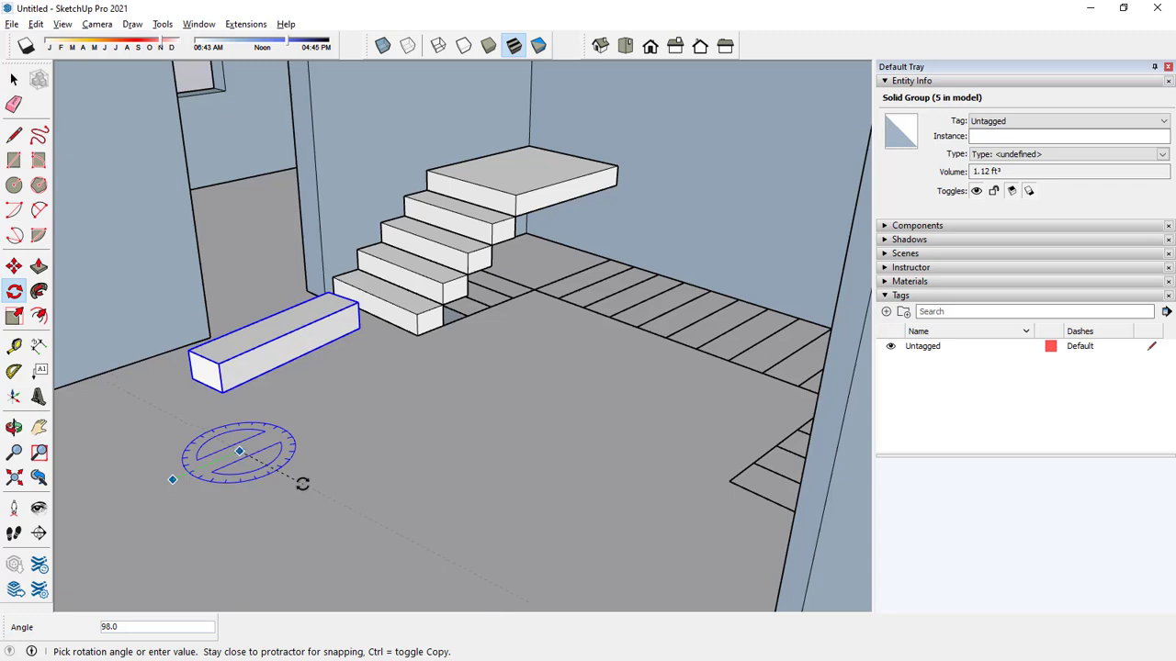
key(Escape)
key(space)
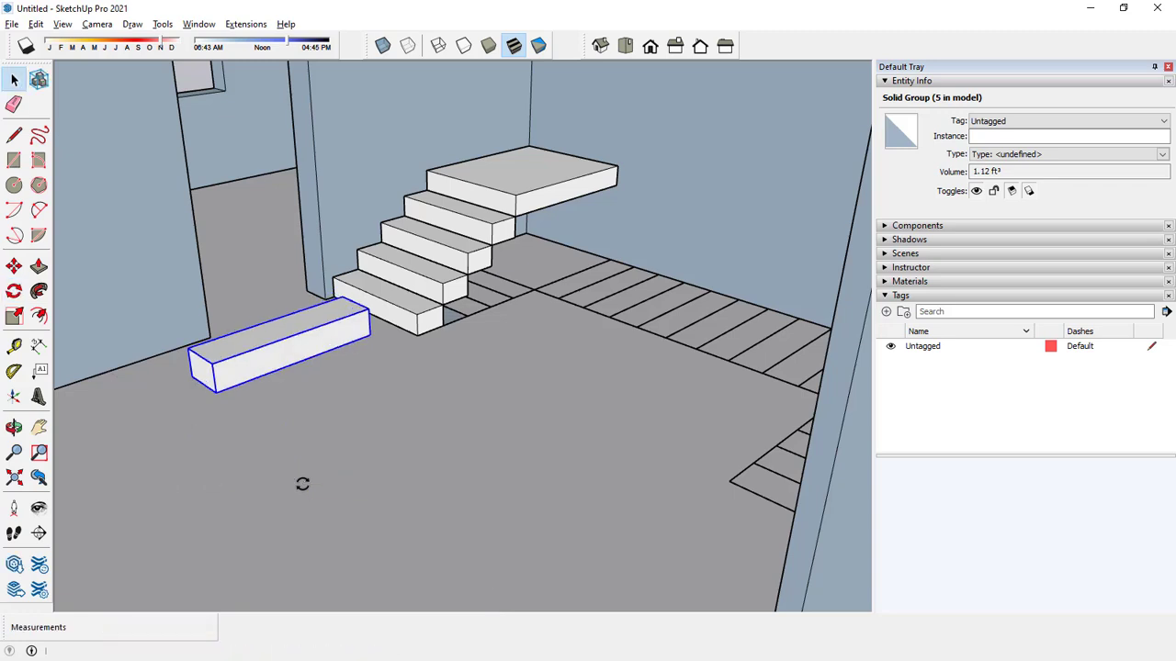
Move the rotated step by its lower corner onto the landing's upper rear corner beside the wall to start the second flight.
click(14, 266)
key(space)
click(285, 349)
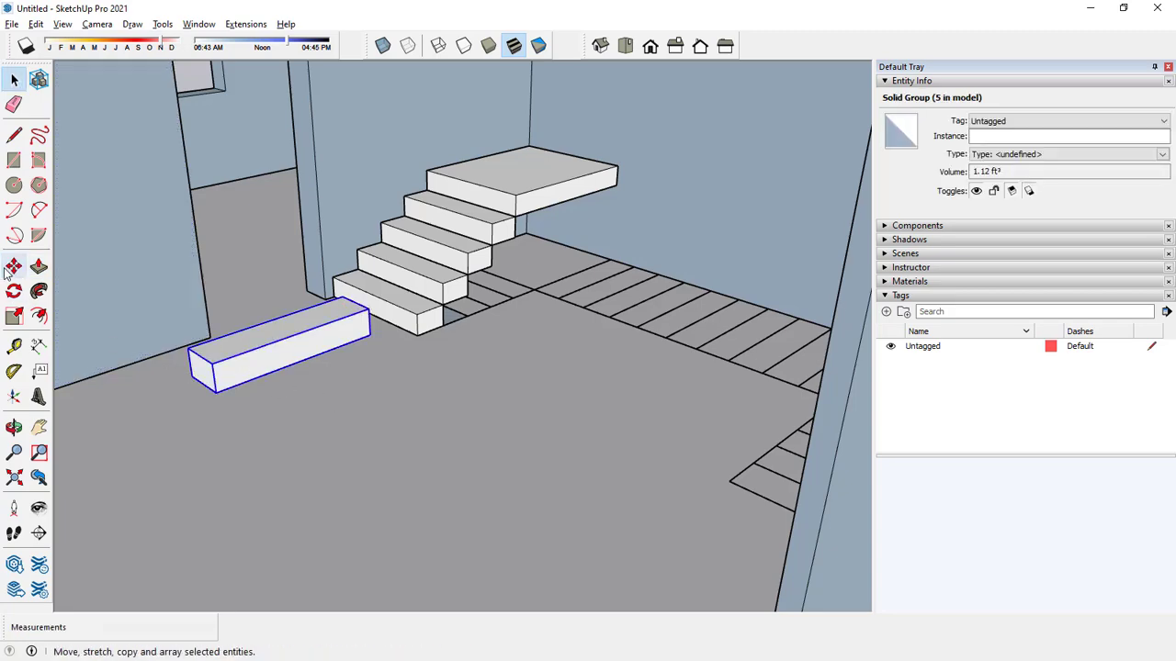
click(14, 266)
middle_drag(281, 349, 671, 399)
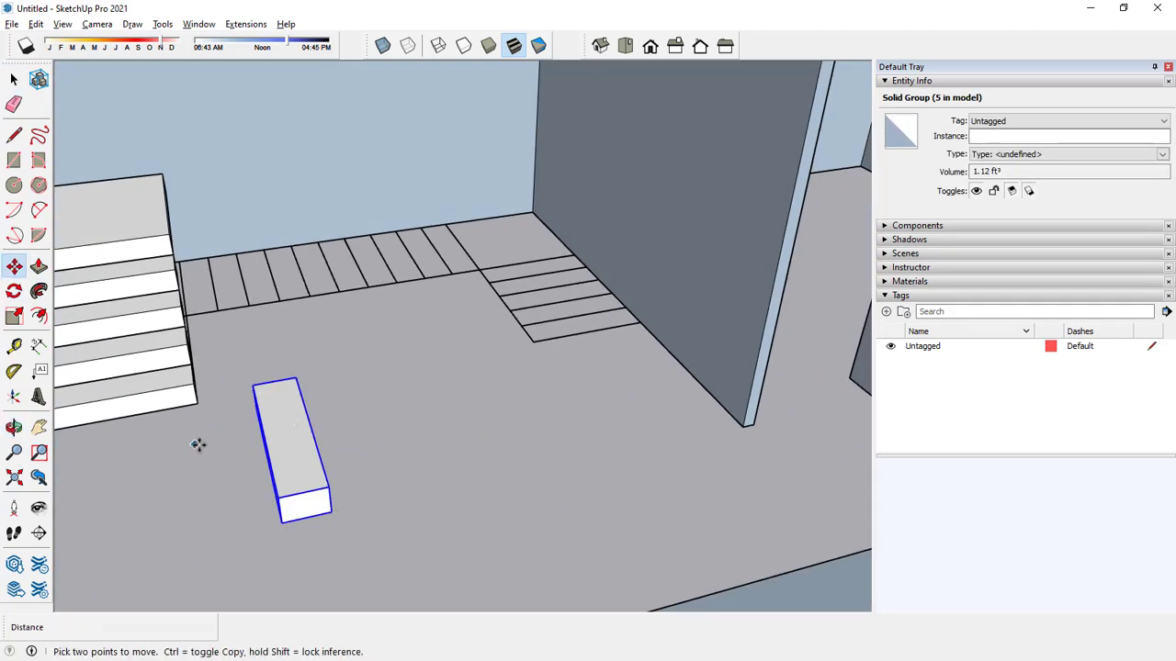
middle_drag(197, 444, 250, 480)
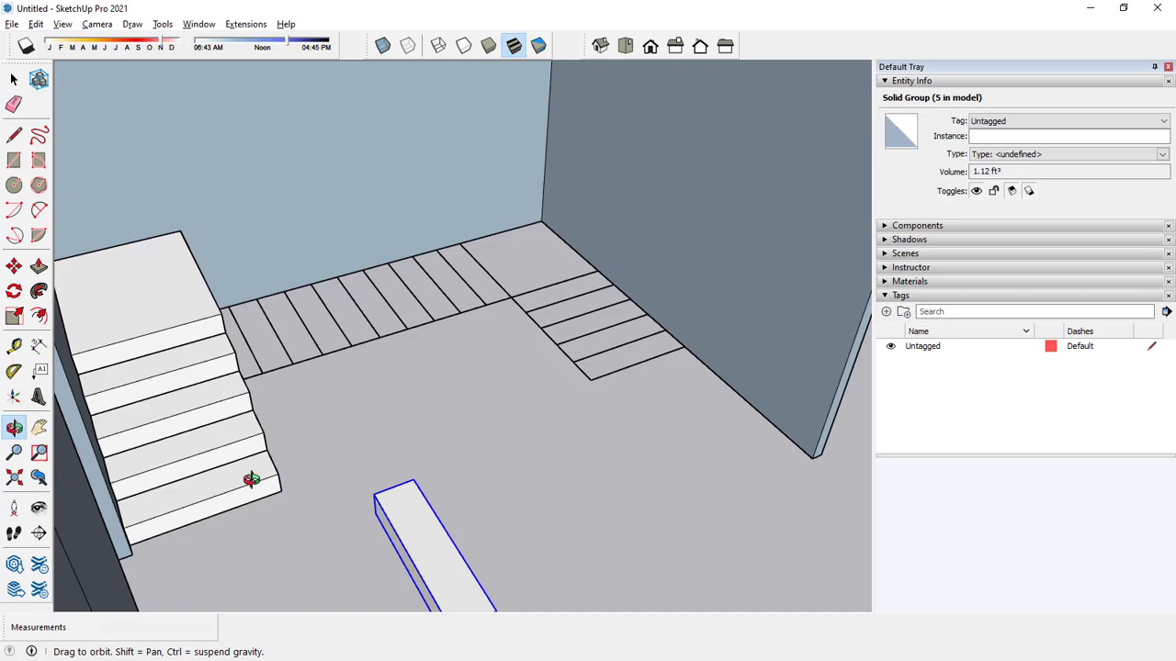
click(375, 516)
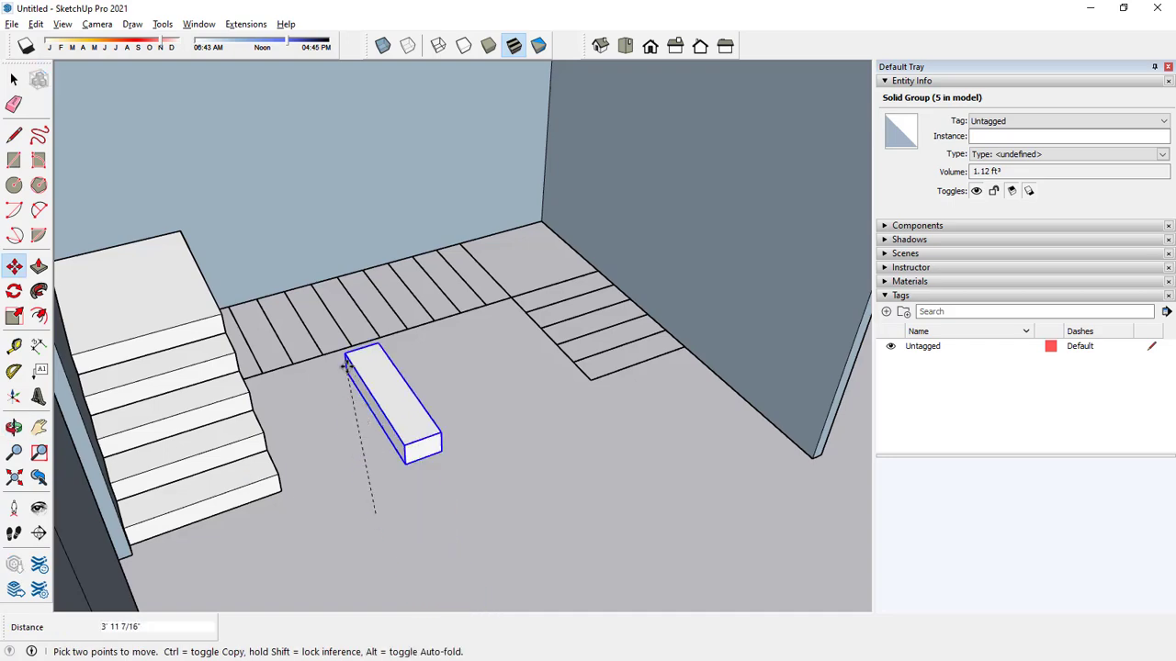
click(181, 232)
Examine the staircase against the floor plan lines from the top view in parallel projection.
middle_drag(333, 344, 186, 531)
click(630, 48)
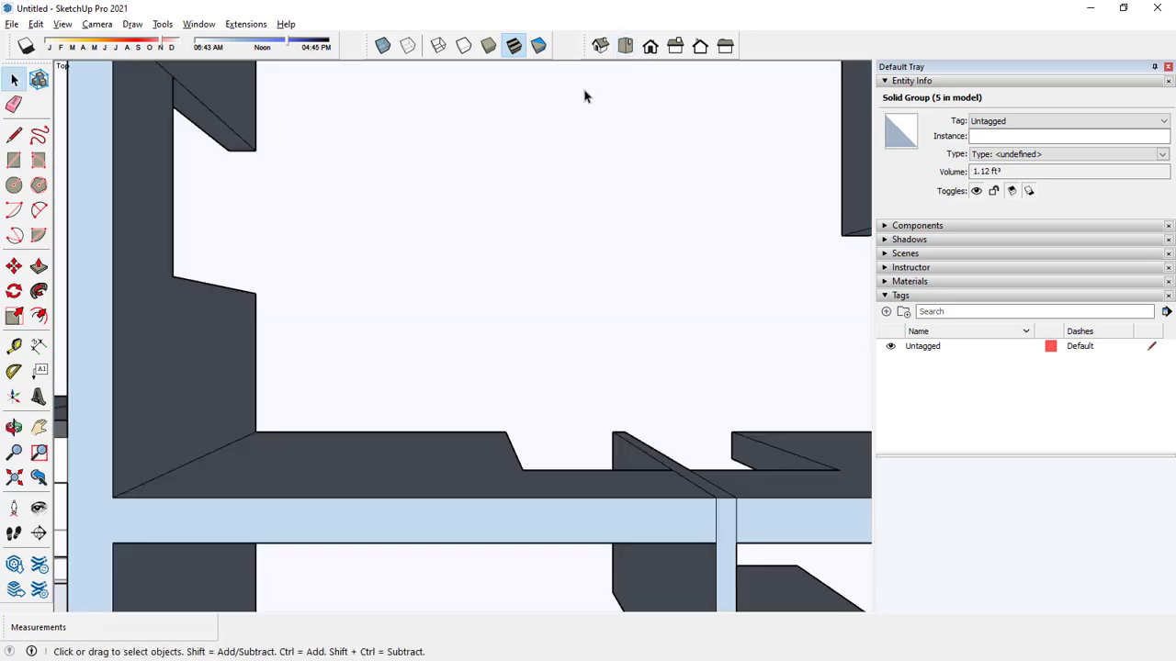
scroll(435, 162, down, 10)
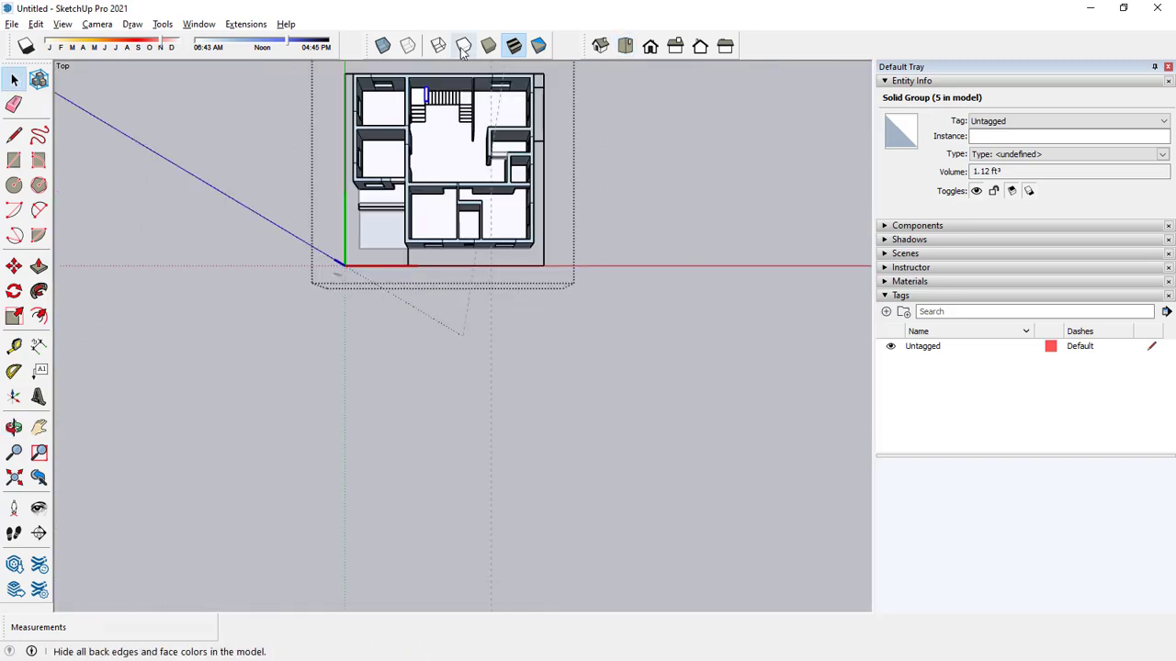
scroll(436, 74, up, 2)
shift+middle_drag(436, 75, 435, 138)
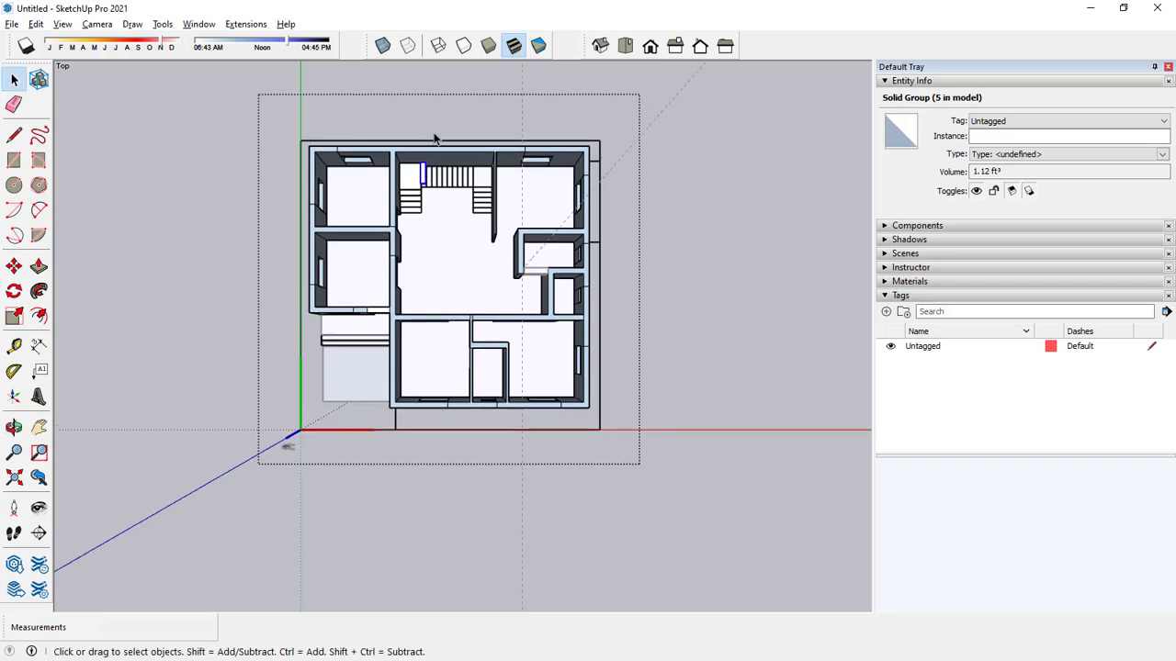
scroll(435, 138, up, 3)
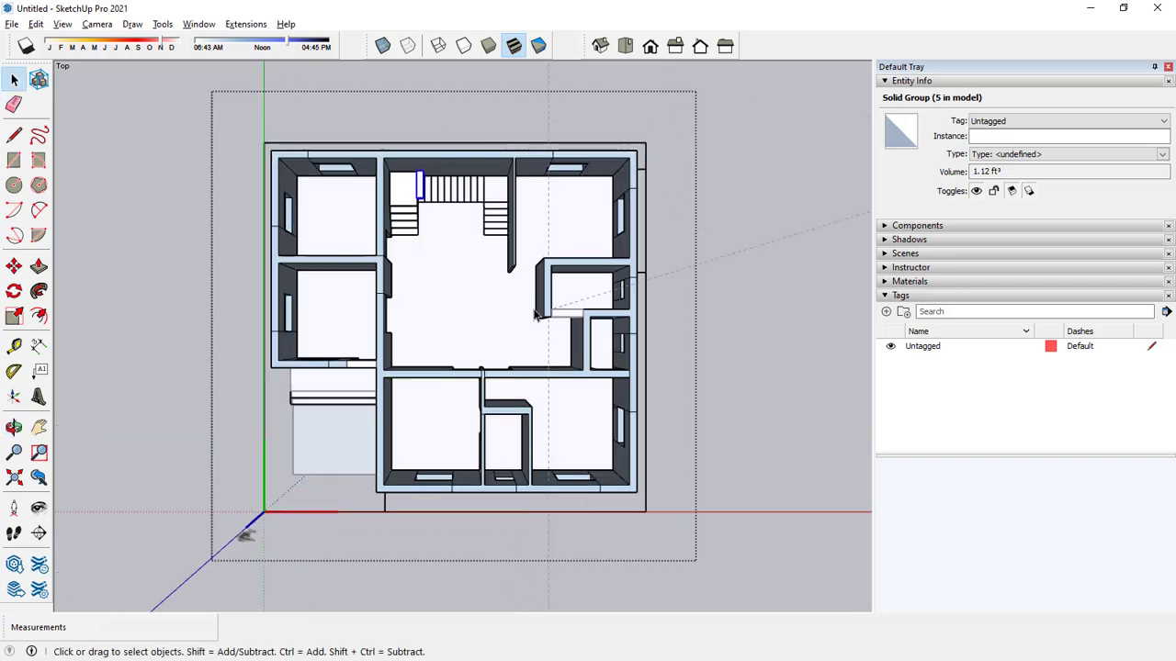
click(73, 27)
mouse_move(90, 31)
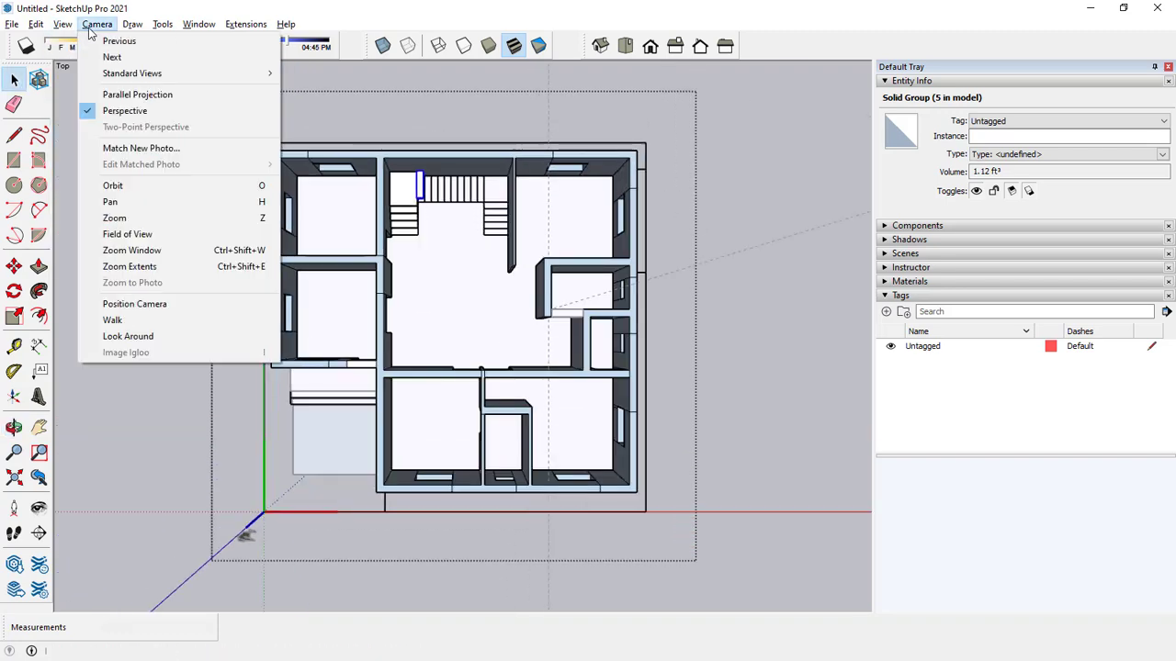
click(101, 97)
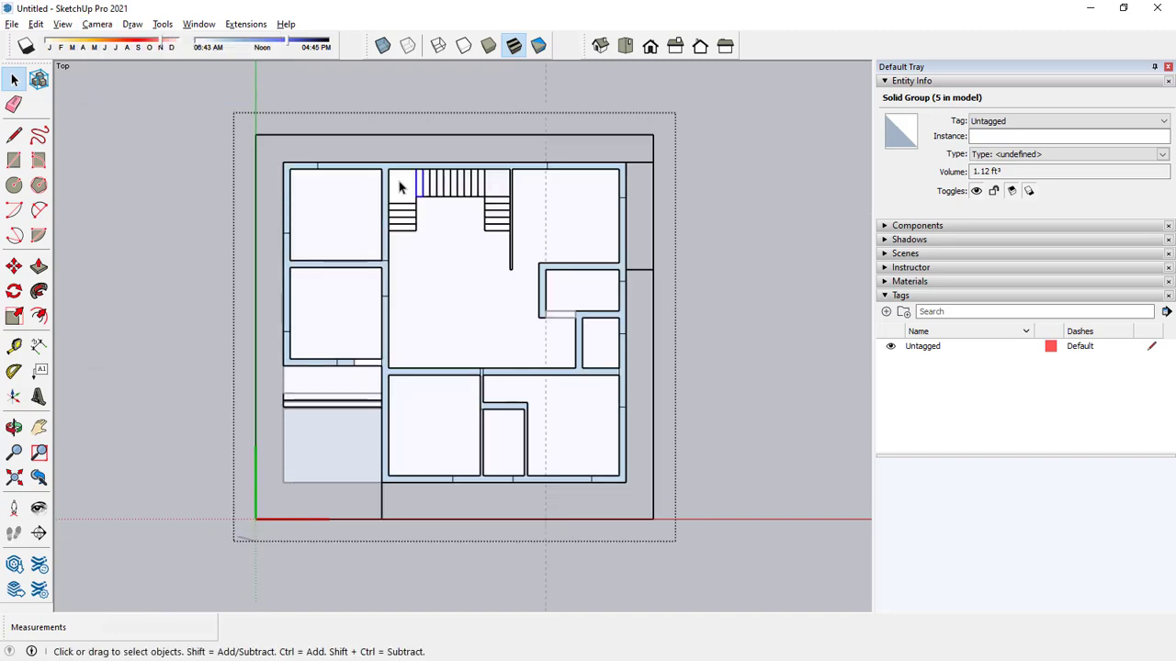
click(443, 110)
scroll(420, 207, up, 5)
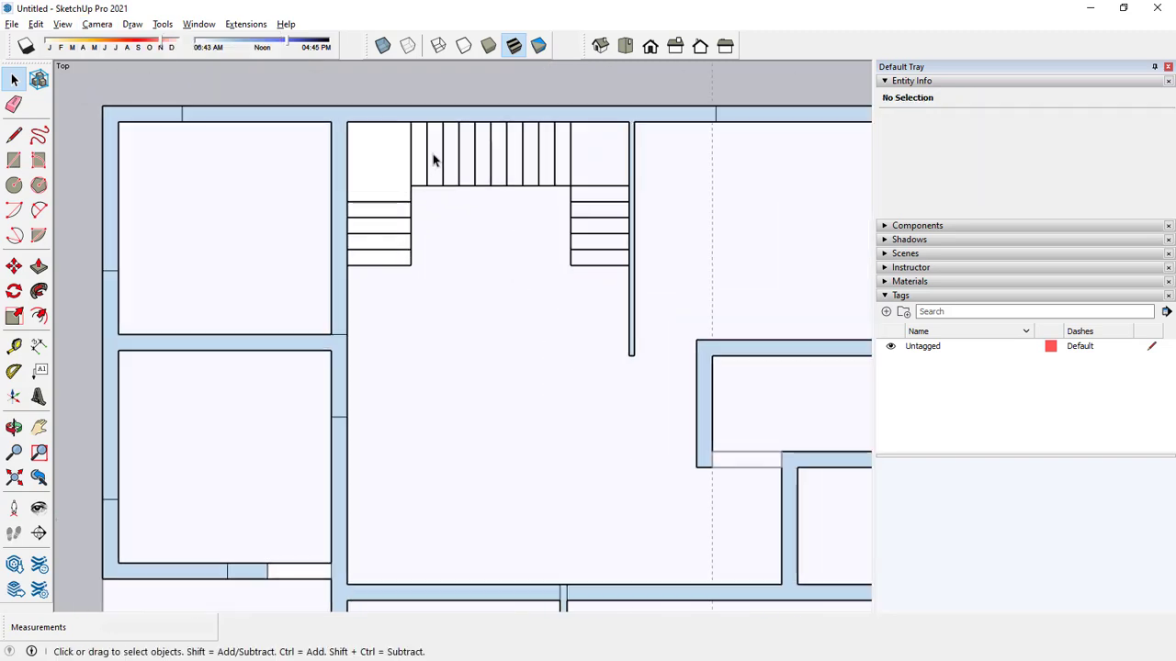
Compare the staircase plan in perspective and parallel projection, keep parallel projection, and select the second flight's first step.
click(96, 25)
click(124, 111)
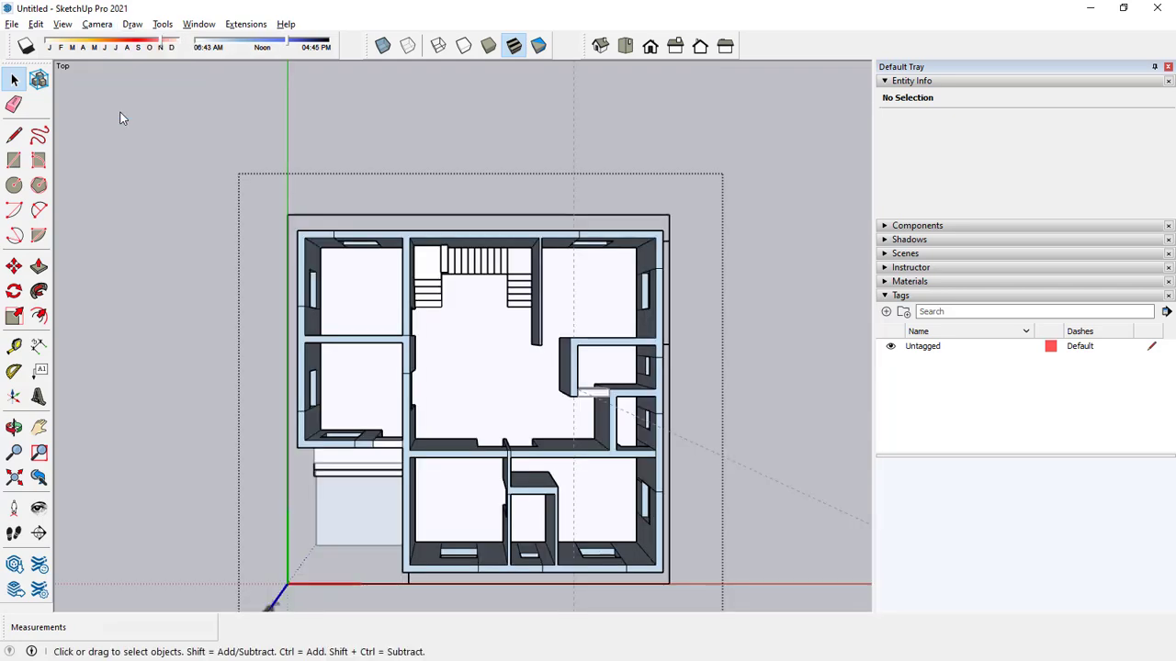
scroll(456, 282, up, 5)
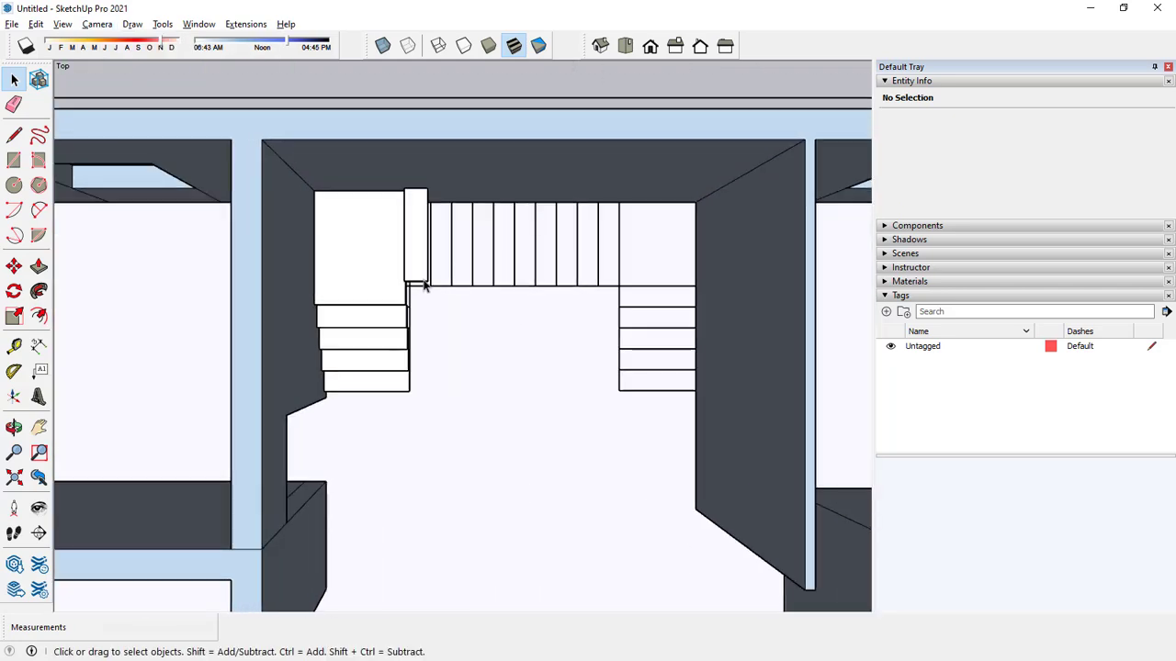
click(98, 24)
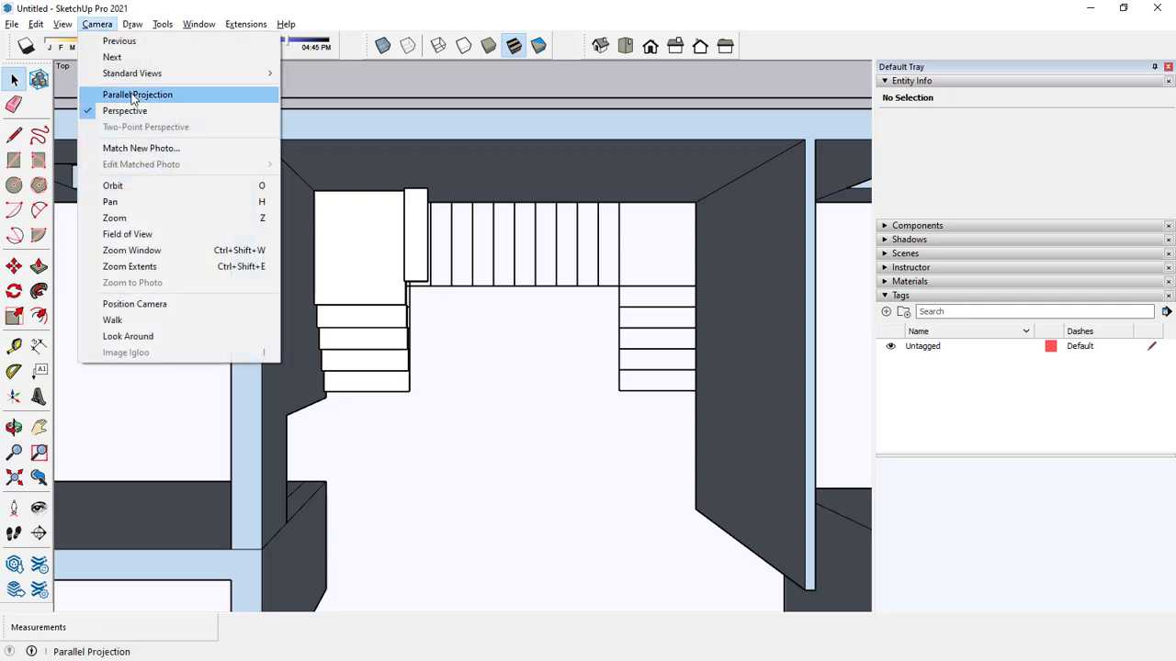
click(137, 95)
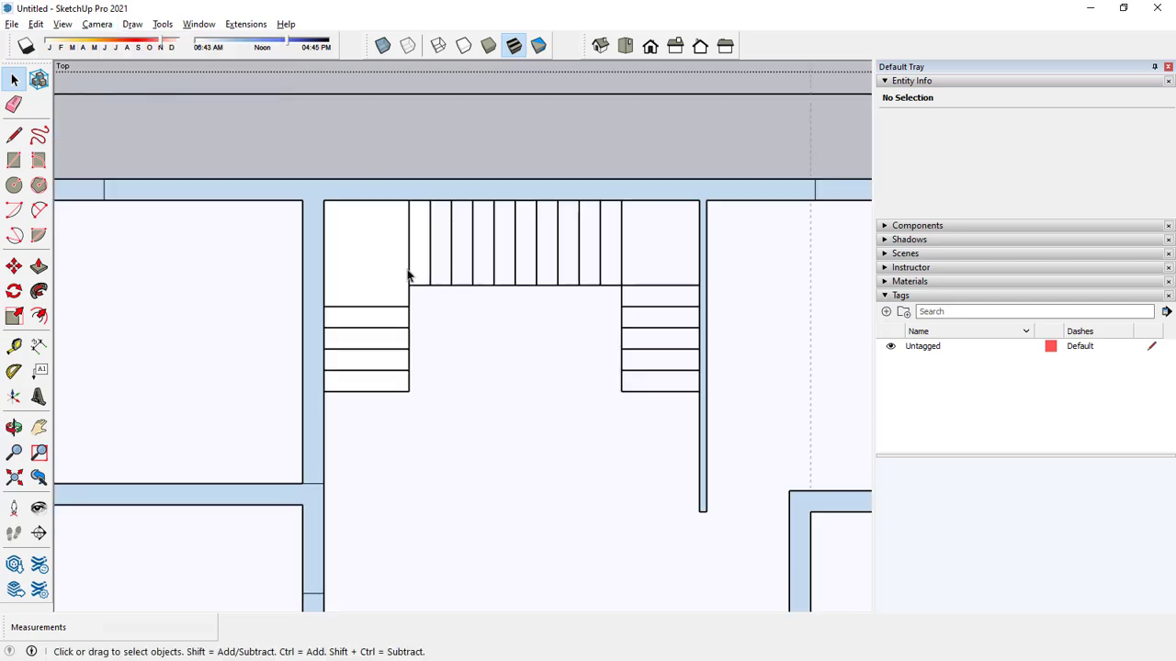
middle_drag(438, 280, 461, 230)
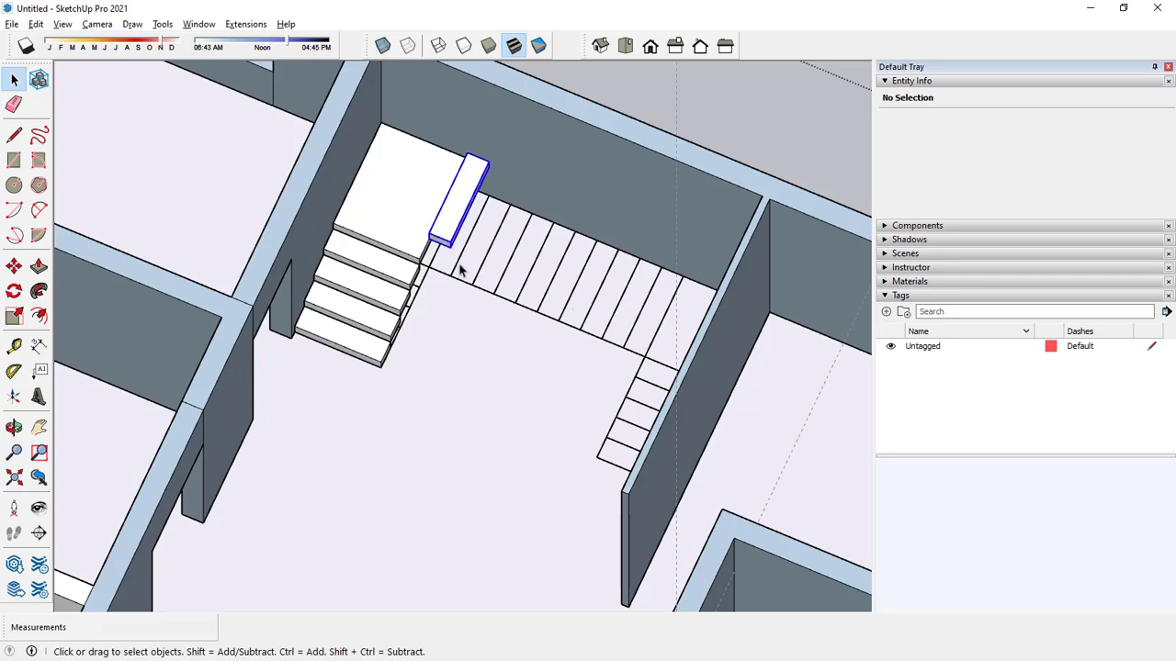
middle_drag(461, 268, 152, 165)
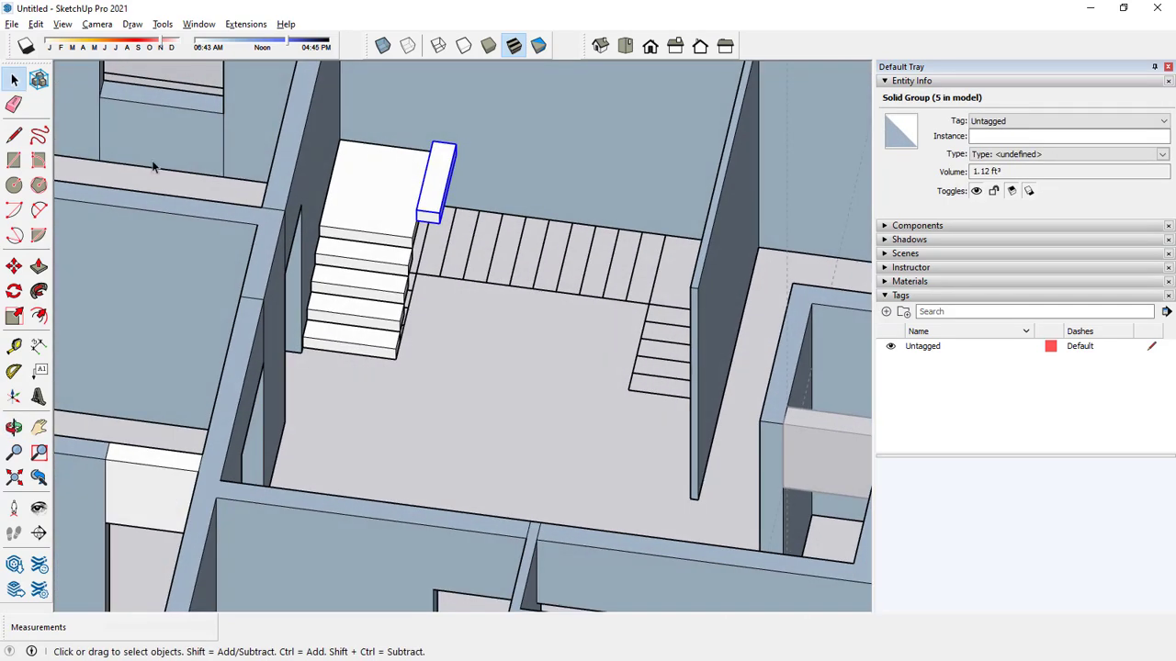
Copy the second flight's first step onto its own upper front corner and array it as 9 copies.
click(14, 267)
scroll(423, 225, up, 3)
click(405, 207)
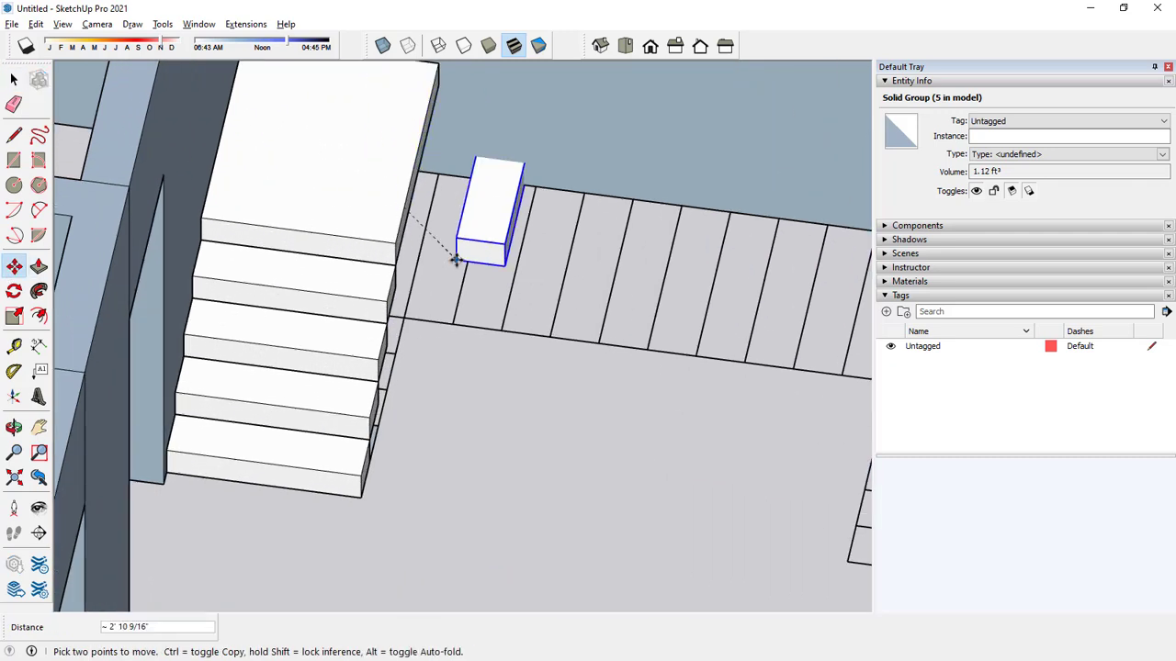
key(ctrl)
click(450, 192)
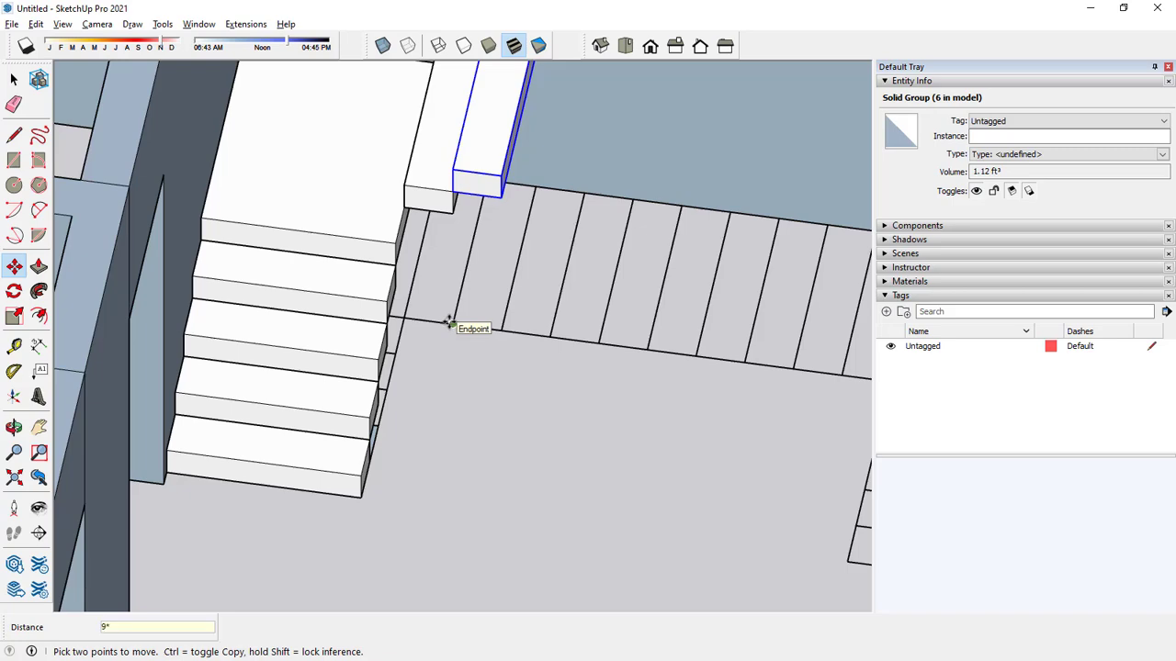
text(9*)
key(Return)
scroll(446, 321, down, 4)
key(space)
Examine the second flight against the floor plan lines from the top view and in an angled view.
middle_drag(585, 291, 614, 390)
click(624, 45)
scroll(555, 248, down, 5)
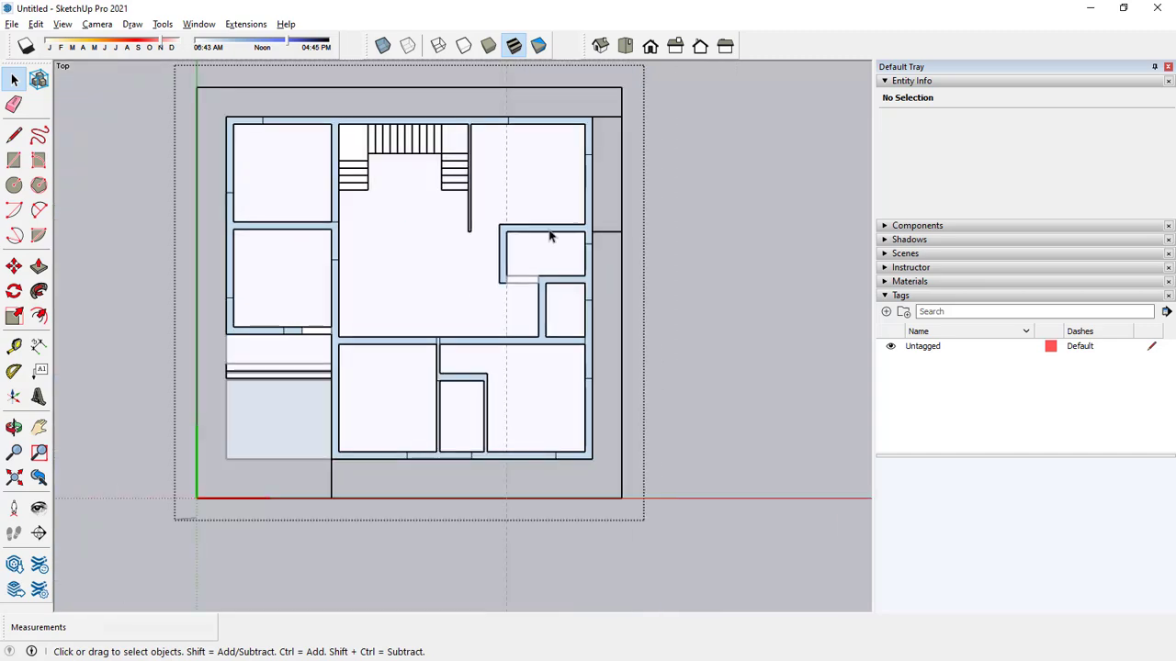
scroll(445, 121, up, 5)
scroll(447, 182, down, 1)
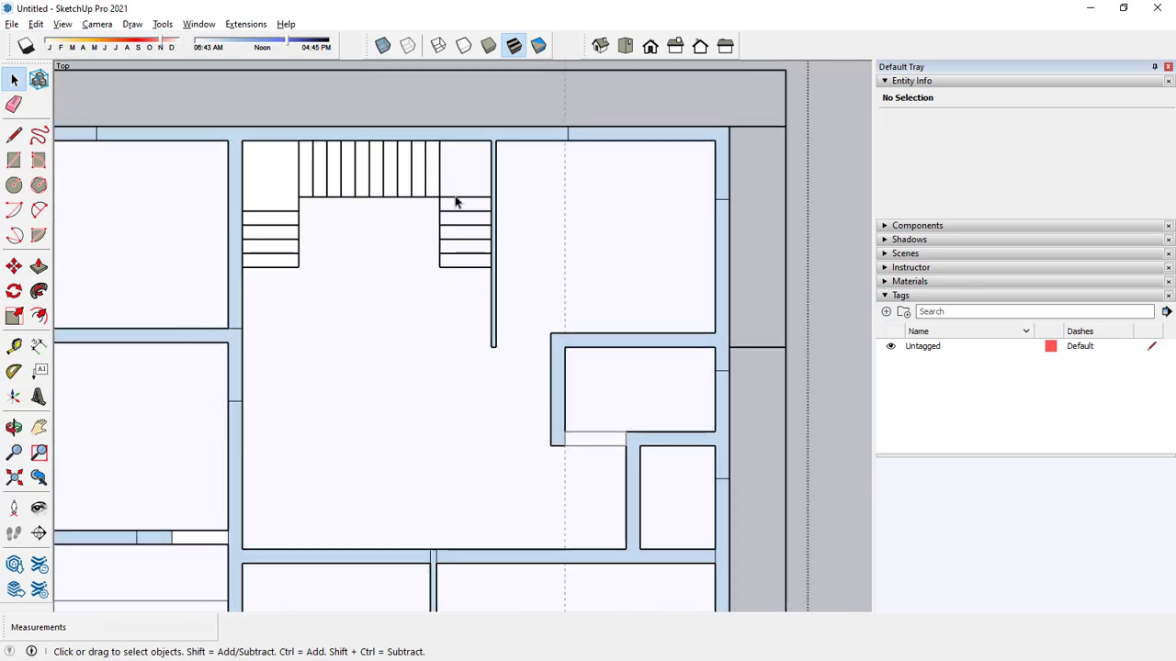
middle_drag(454, 196, 406, 57)
scroll(457, 188, up, 3)
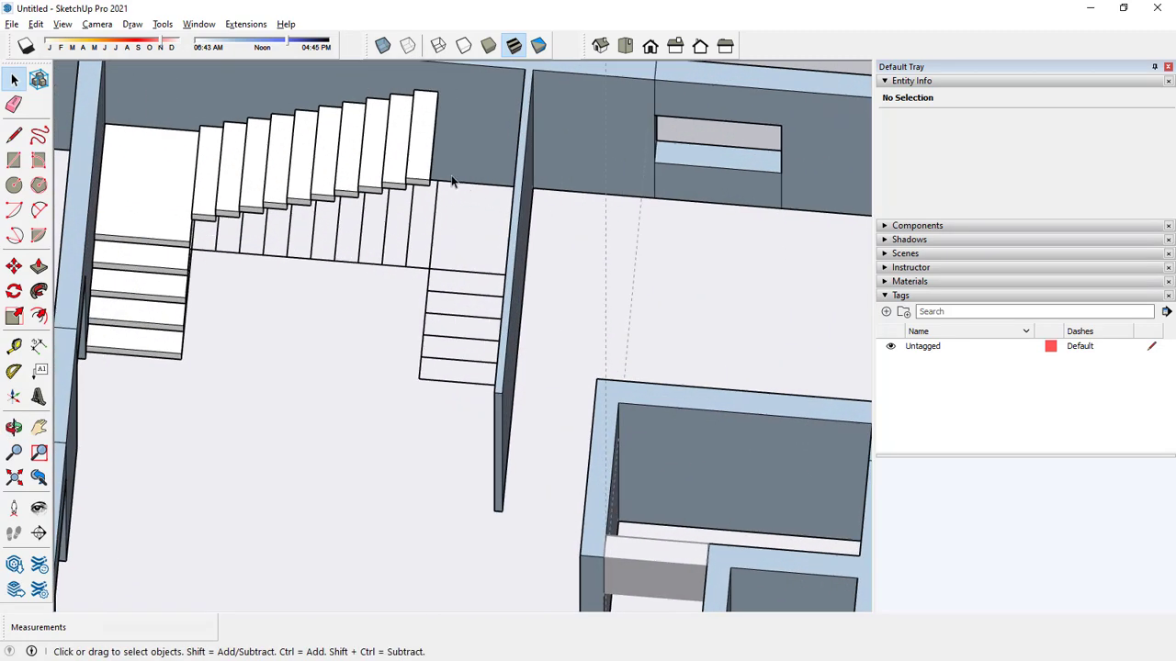
scroll(451, 182, up, 2)
middle_drag(451, 182, 456, 262)
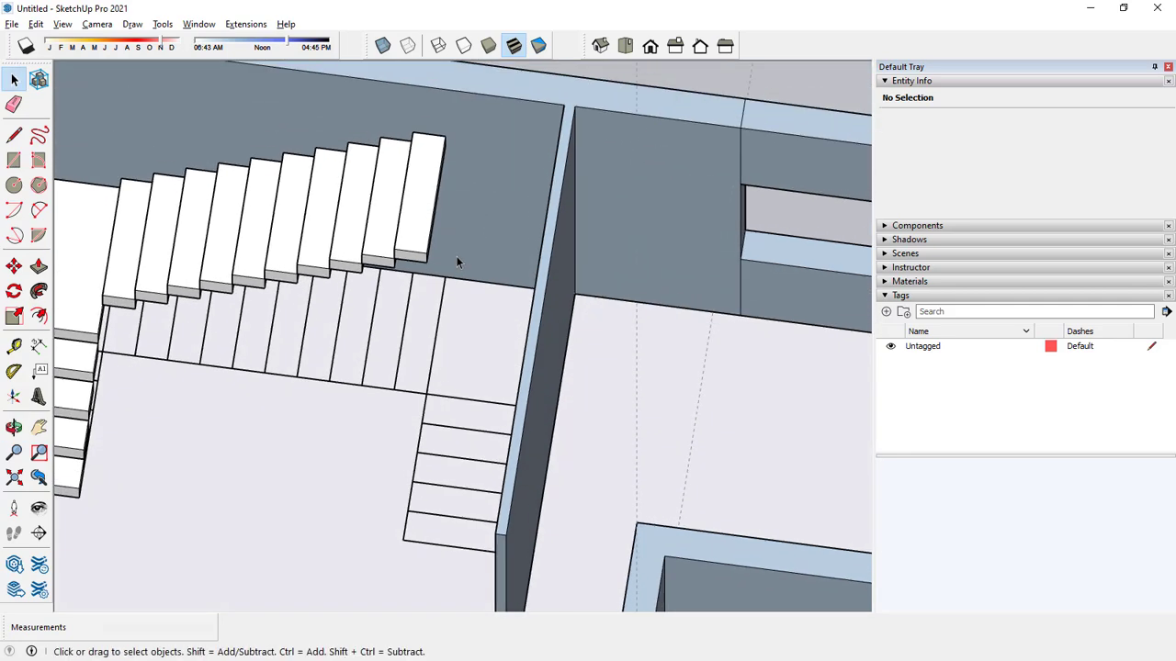
Extend the second flight's top step 2' 9" toward the partition wall with Push/Pull to form the upper landing.
scroll(431, 230, up, 4)
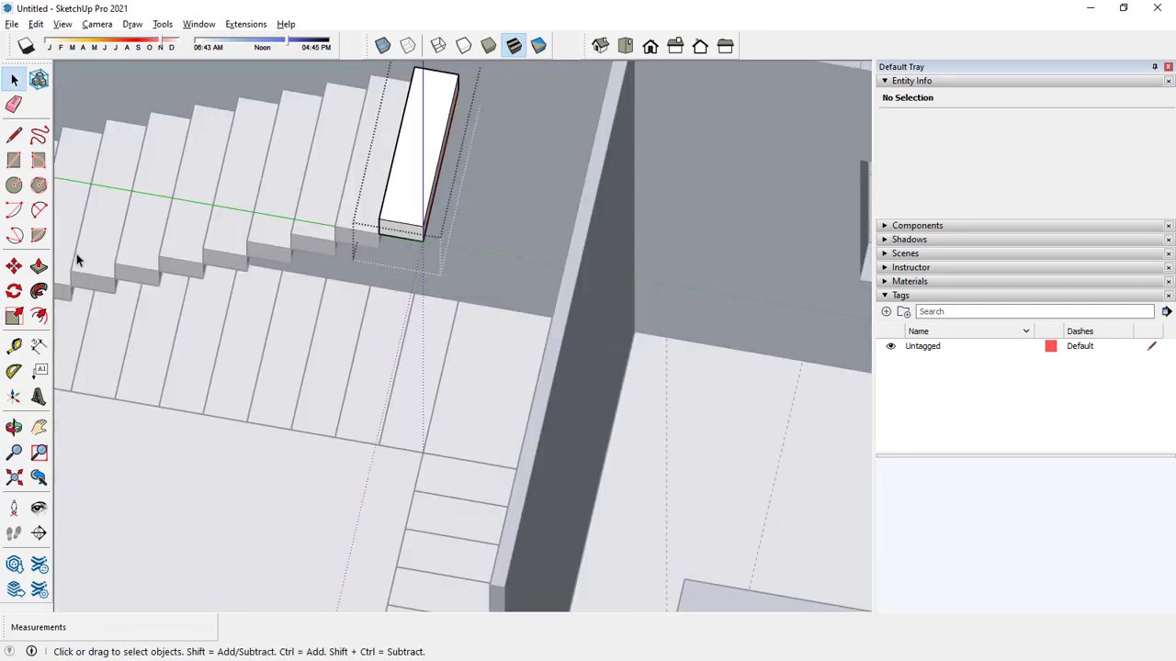
click(39, 265)
scroll(506, 190, up, 2)
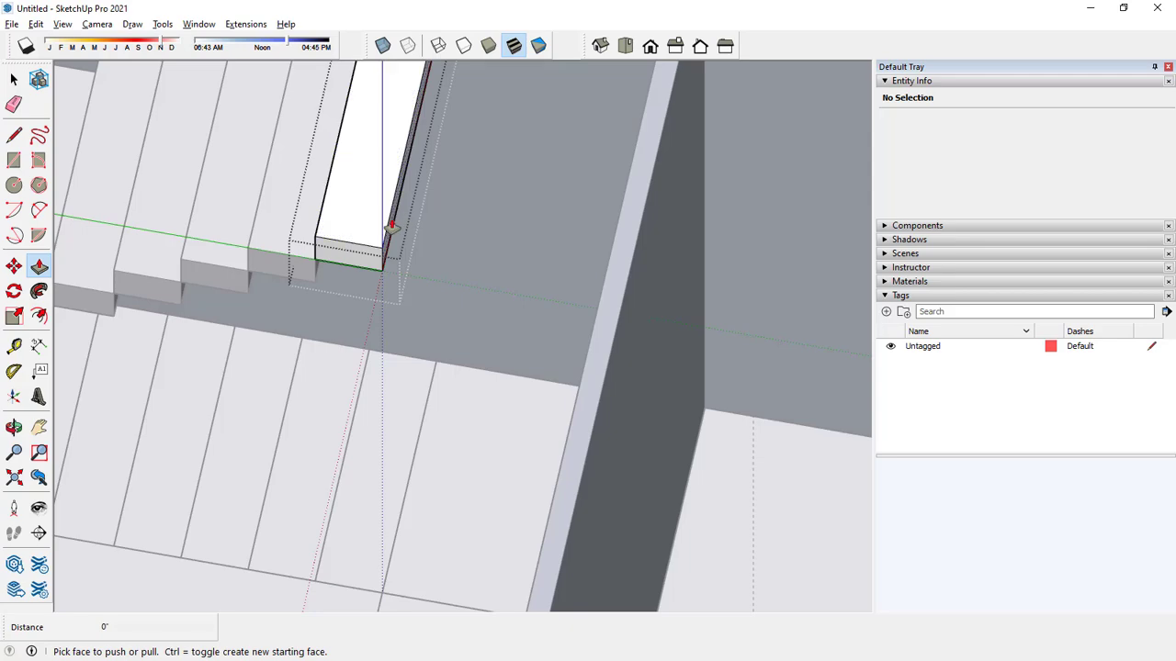
click(392, 226)
middle_drag(446, 265, 667, 244)
click(724, 191)
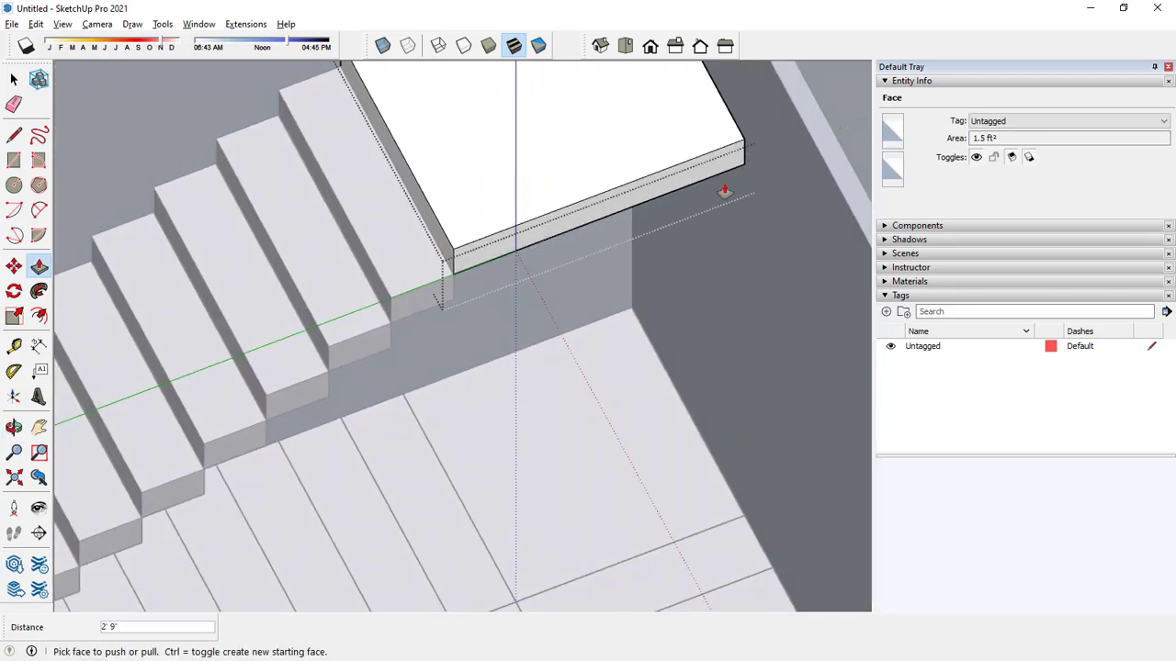
scroll(630, 260, down, 4)
key(space)
Copy the step just below the upper landing to a free spot outside the house.
scroll(599, 281, down, 3)
click(399, 110)
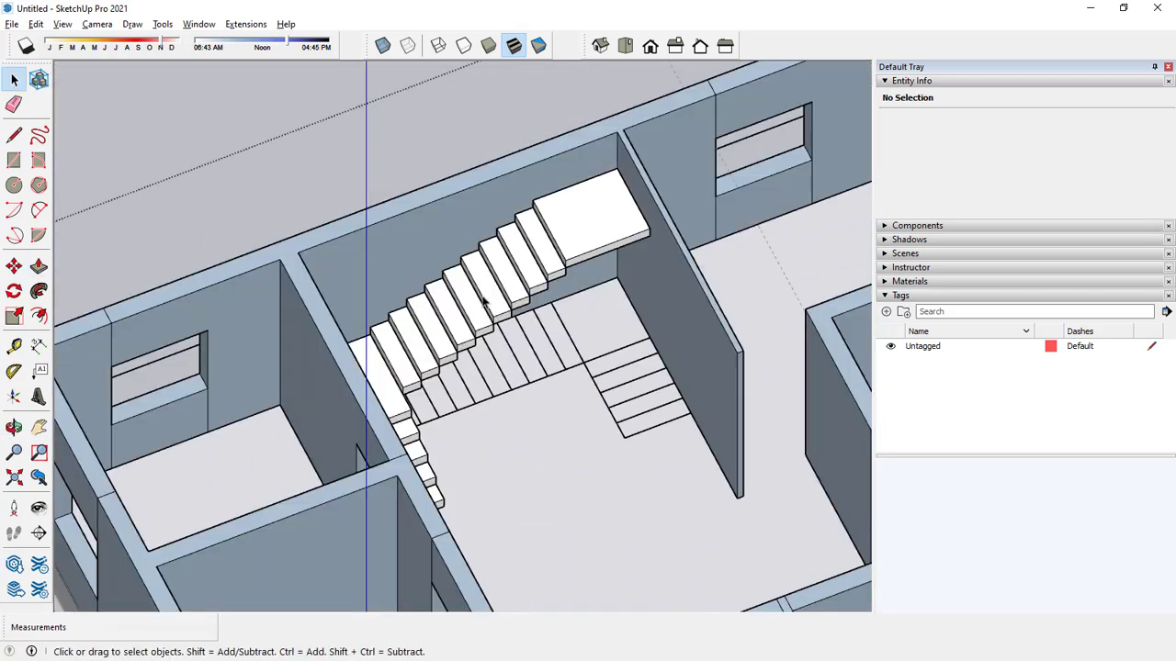
click(14, 265)
key(ctrl)
click(551, 273)
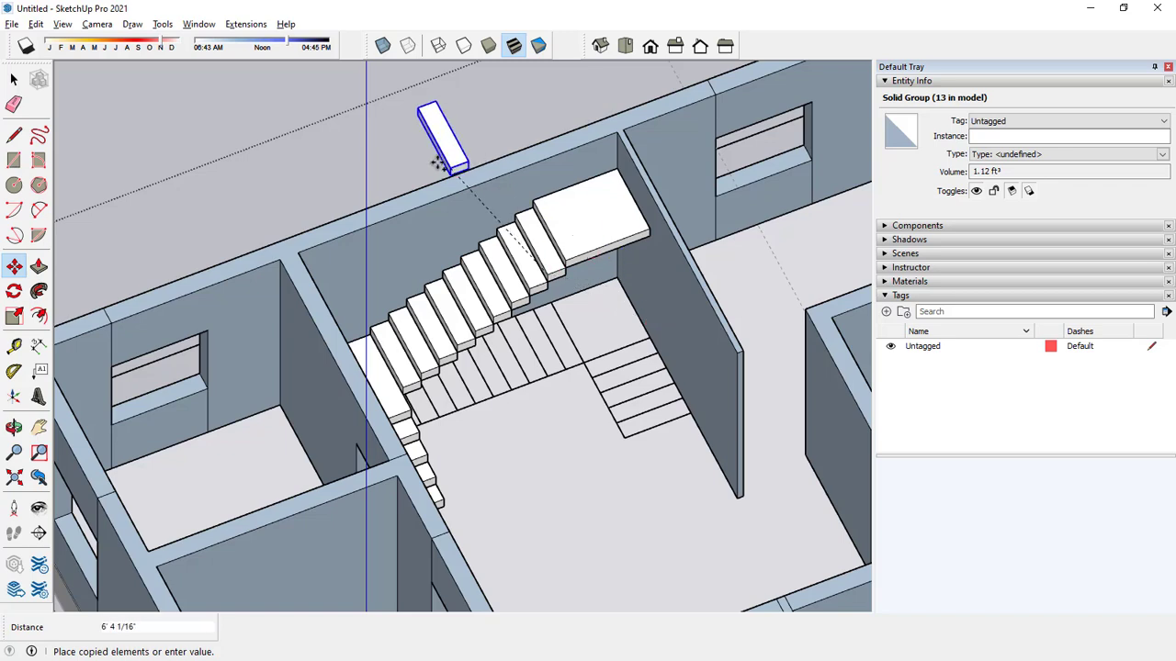
click(427, 119)
key(space)
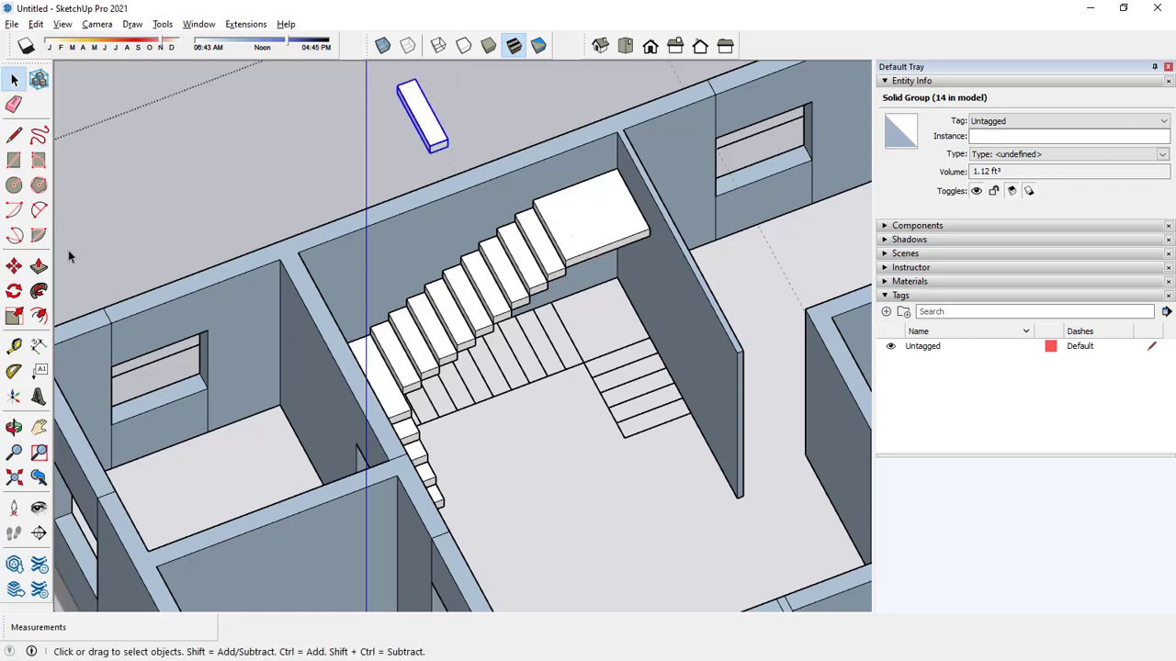
Rotate the copied step 90 degrees on the floor plane so that it runs perpendicular to the second flight's steps.
click(13, 291)
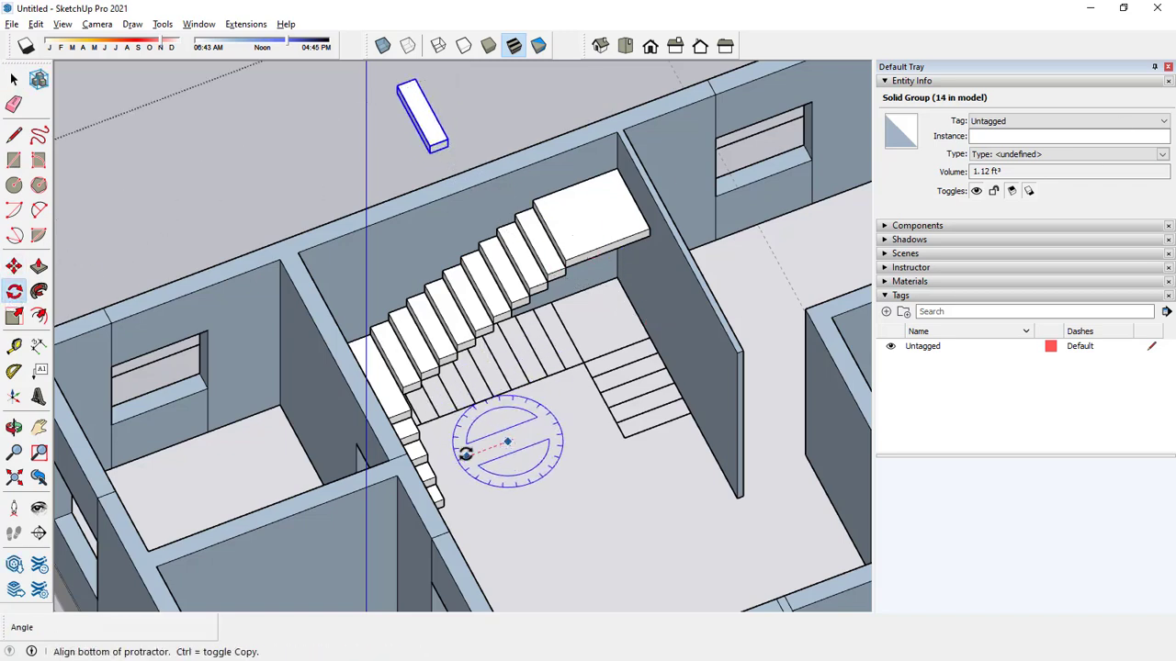
click(466, 454)
click(522, 464)
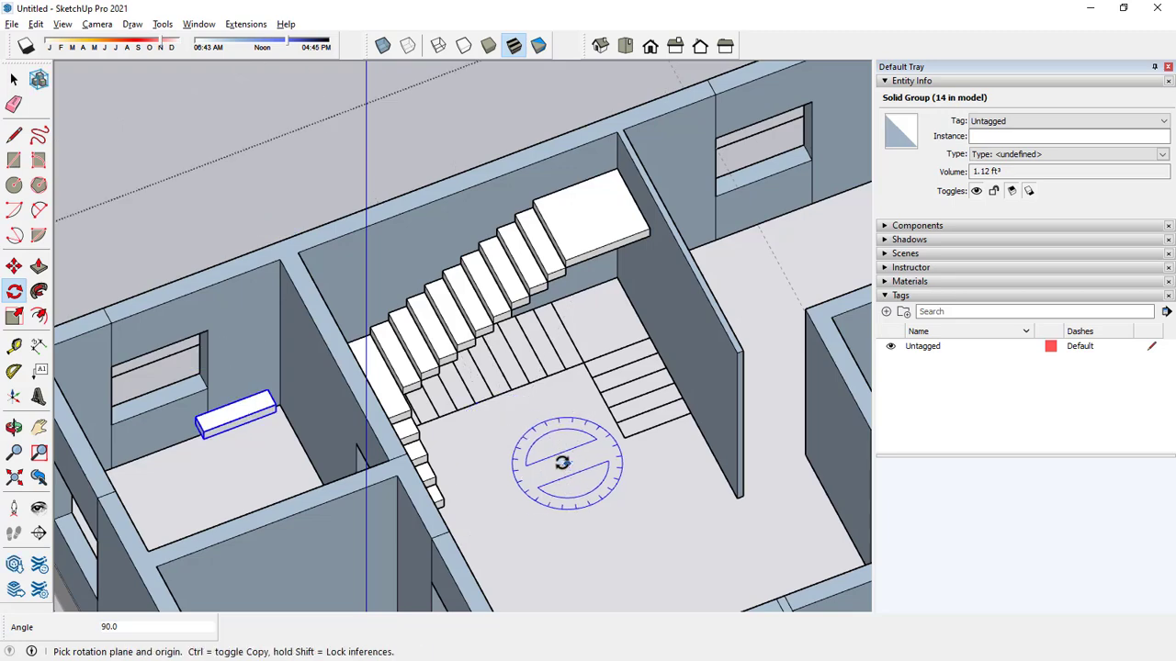
key(space)
Move the rotated step by its lower corner onto the upper landing's top corner beside the partition wall to start the third flight.
click(14, 267)
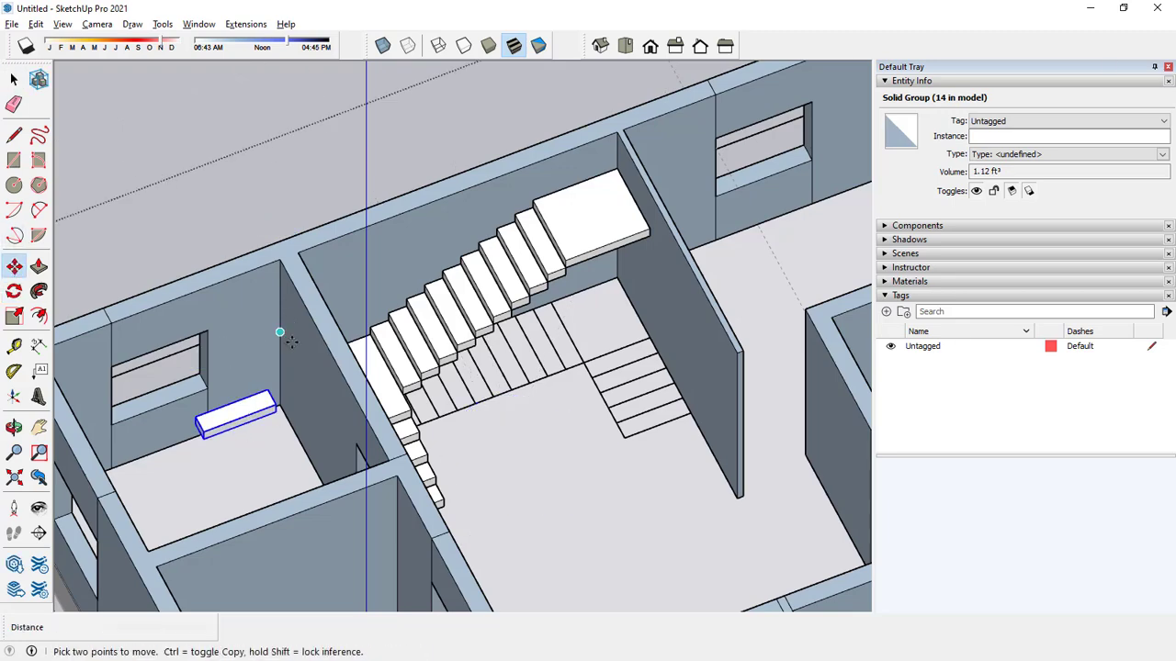
scroll(641, 233, up, 3)
scroll(660, 225, down, 5)
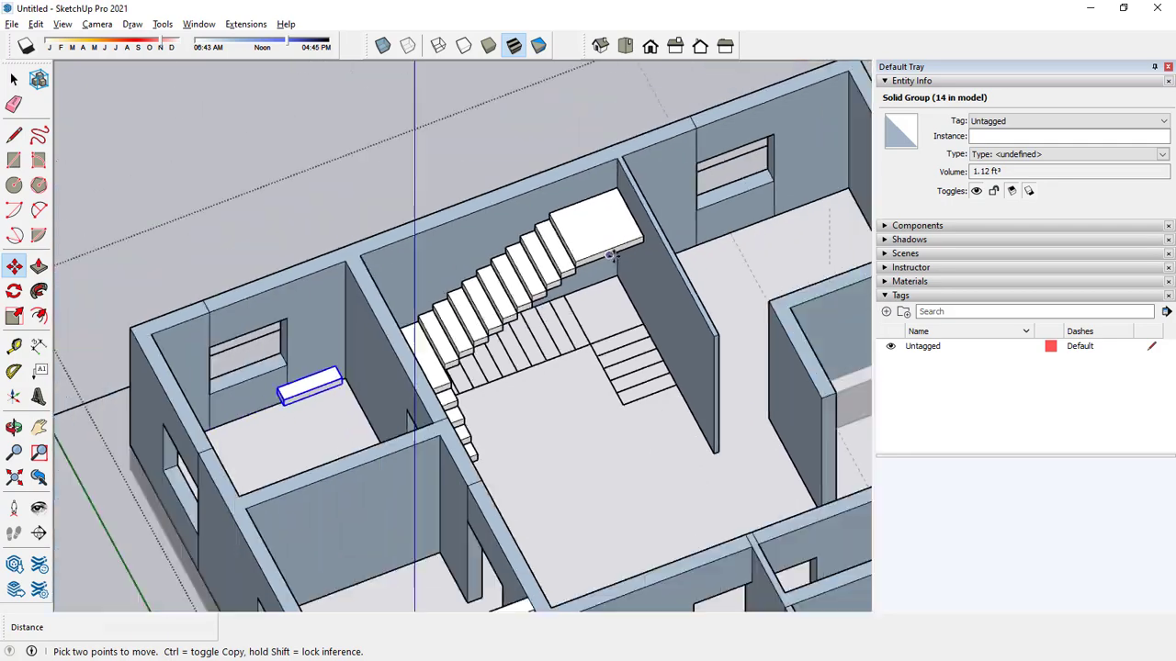
middle_drag(412, 365, 745, 376)
scroll(521, 401, up, 5)
scroll(526, 395, up, 2)
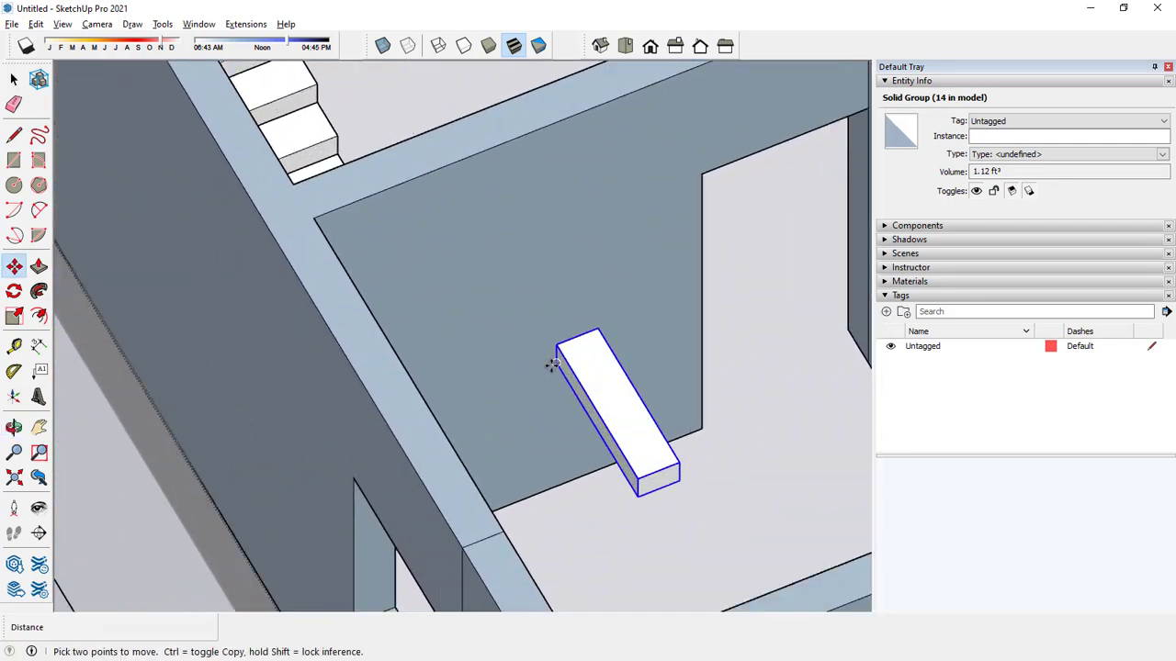
click(553, 366)
scroll(470, 317, down, 5)
middle_drag(503, 251, 349, 270)
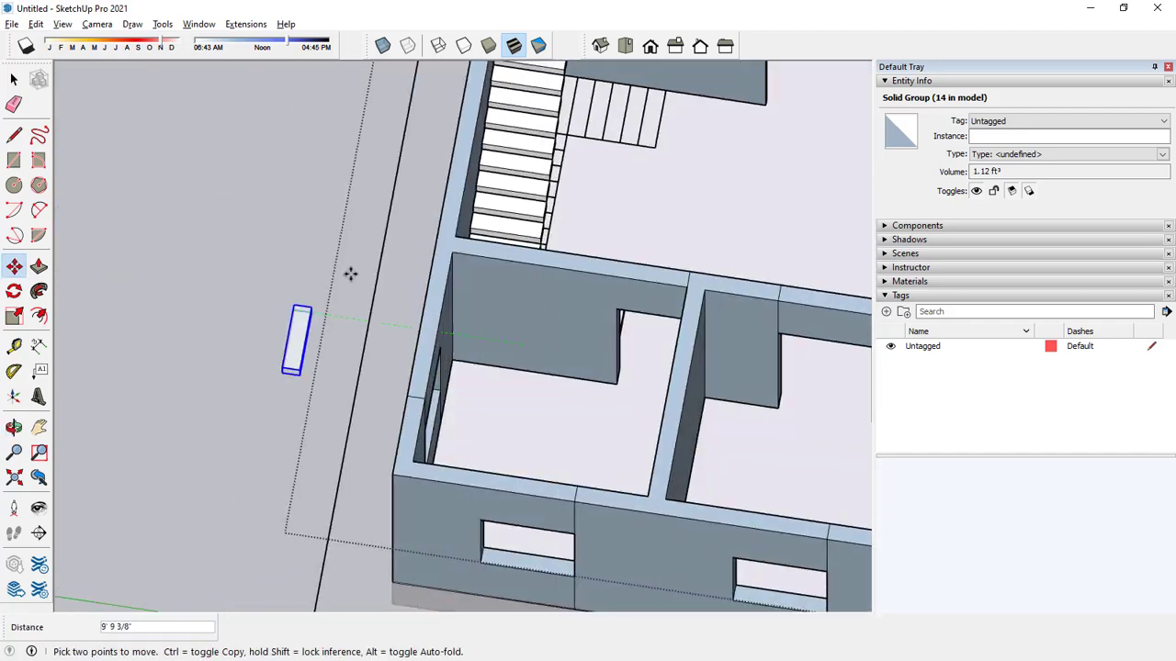
middle_drag(577, 233, 315, 254)
scroll(332, 168, up, 3)
scroll(332, 170, up, 3)
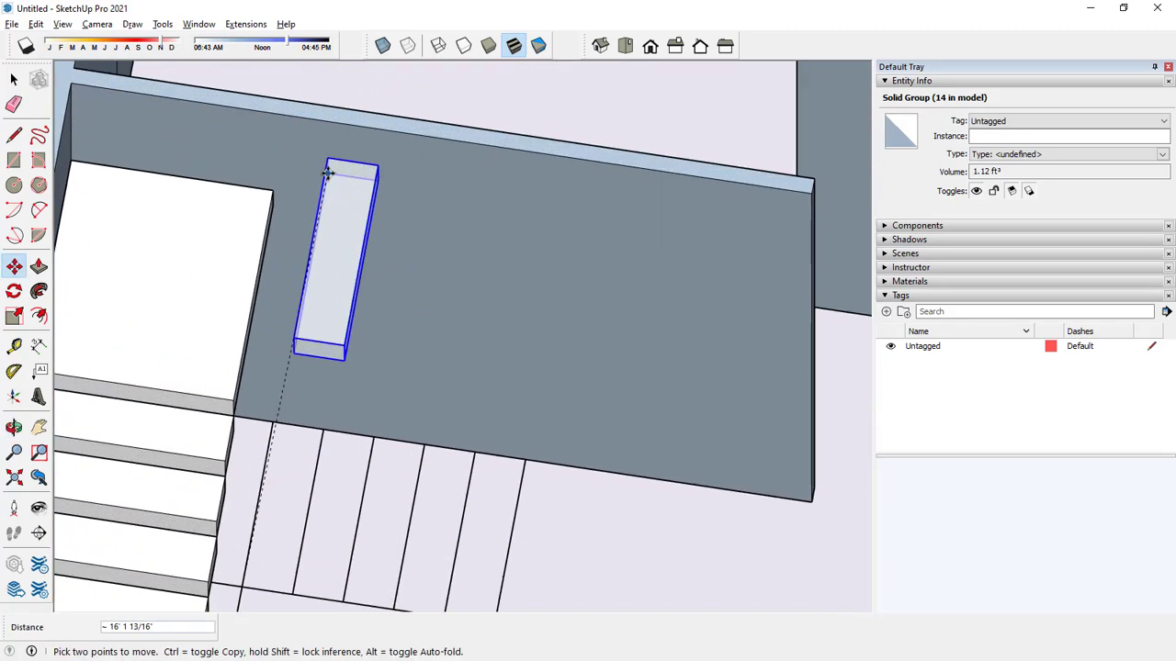
click(272, 196)
key(space)
Copy the third flight's first step onto its own upper front corner and array it to make five steps.
scroll(331, 288, down, 1)
middle_drag(330, 287, 297, 381)
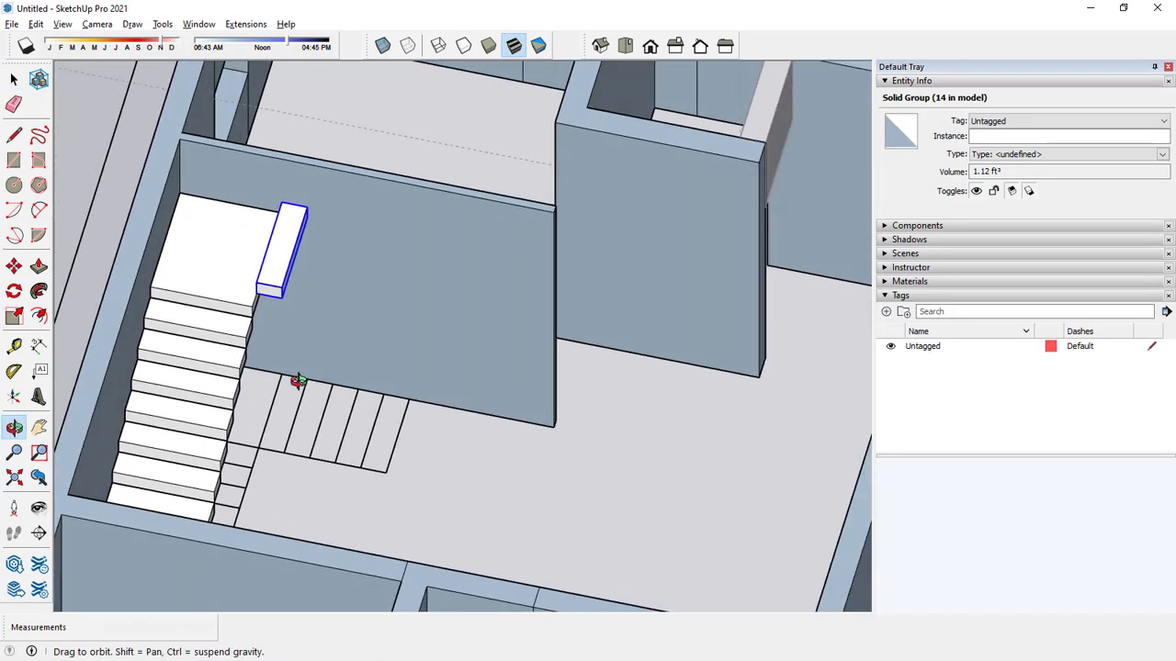
click(14, 266)
scroll(249, 315, up, 5)
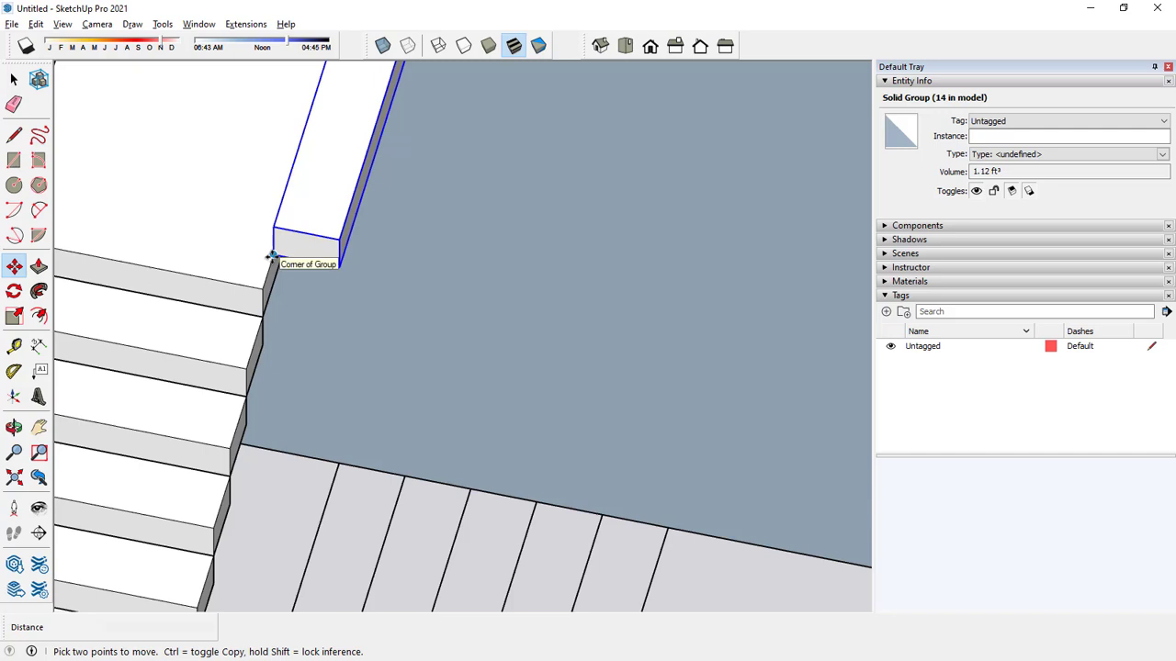
key(ctrl)
click(272, 254)
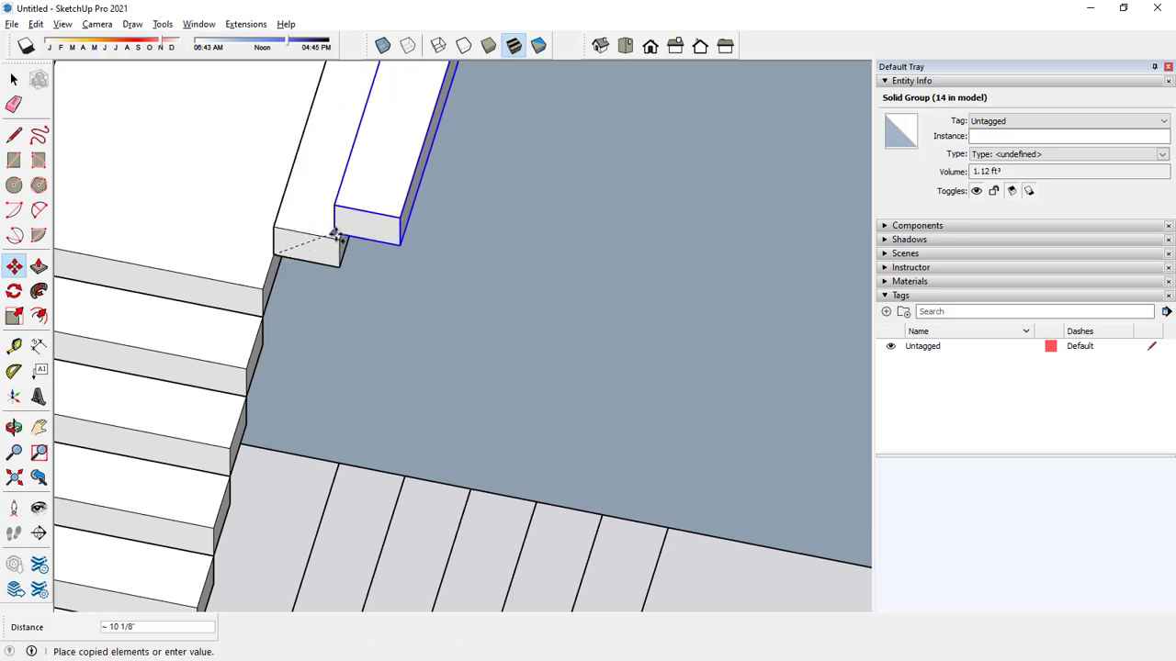
click(339, 241)
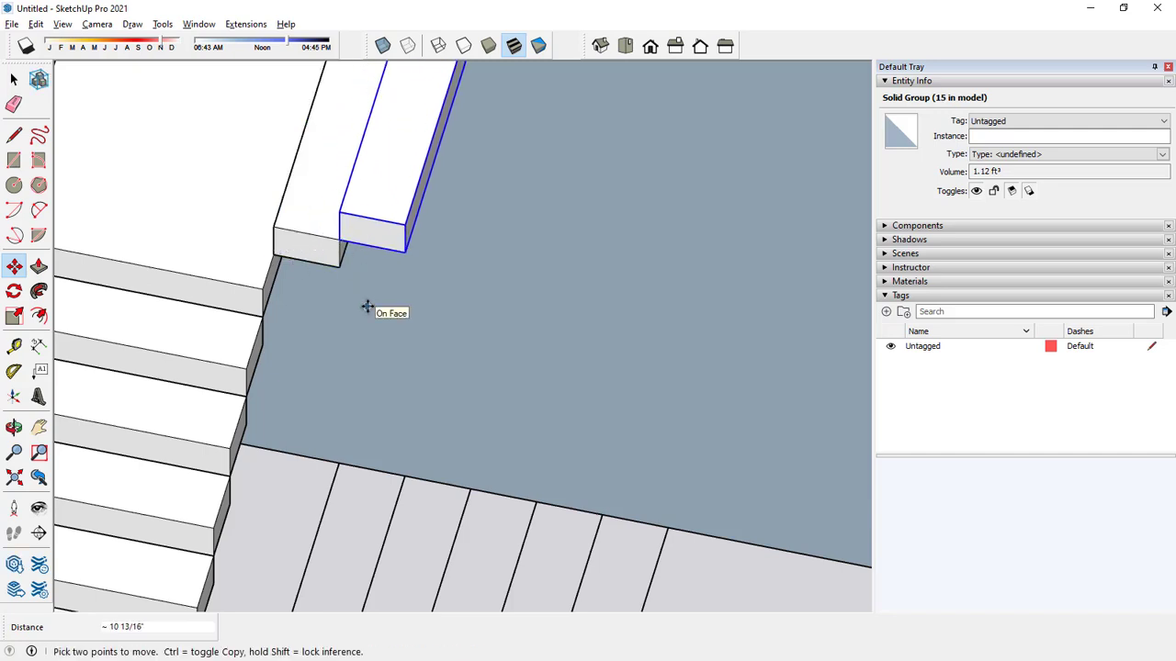
scroll(367, 308, down, 6)
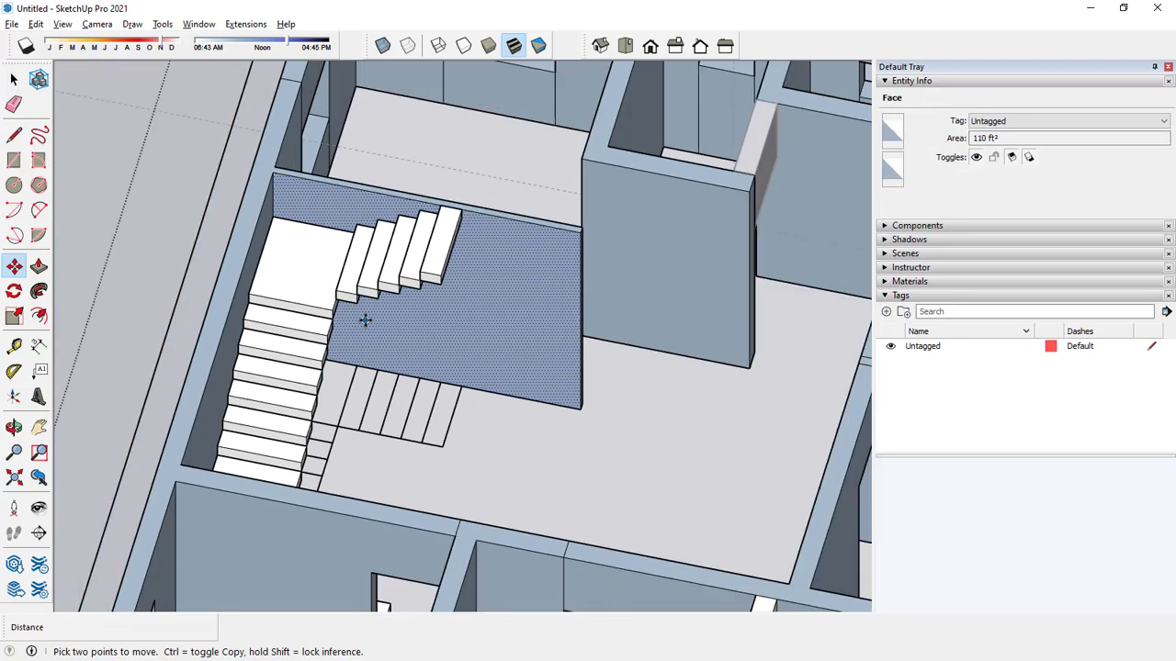
key(space)
Examine the third flight's top steps and the whole staircase from several angles.
middle_drag(419, 328, 638, 150)
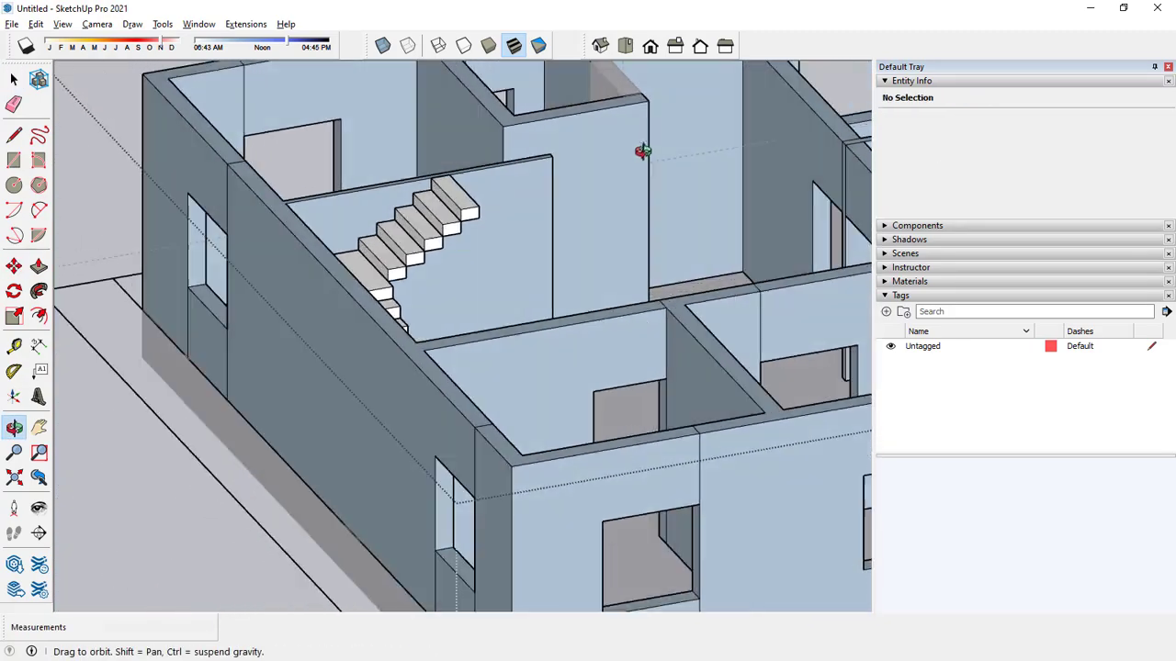
scroll(487, 183, up, 3)
scroll(355, 184, up, 4)
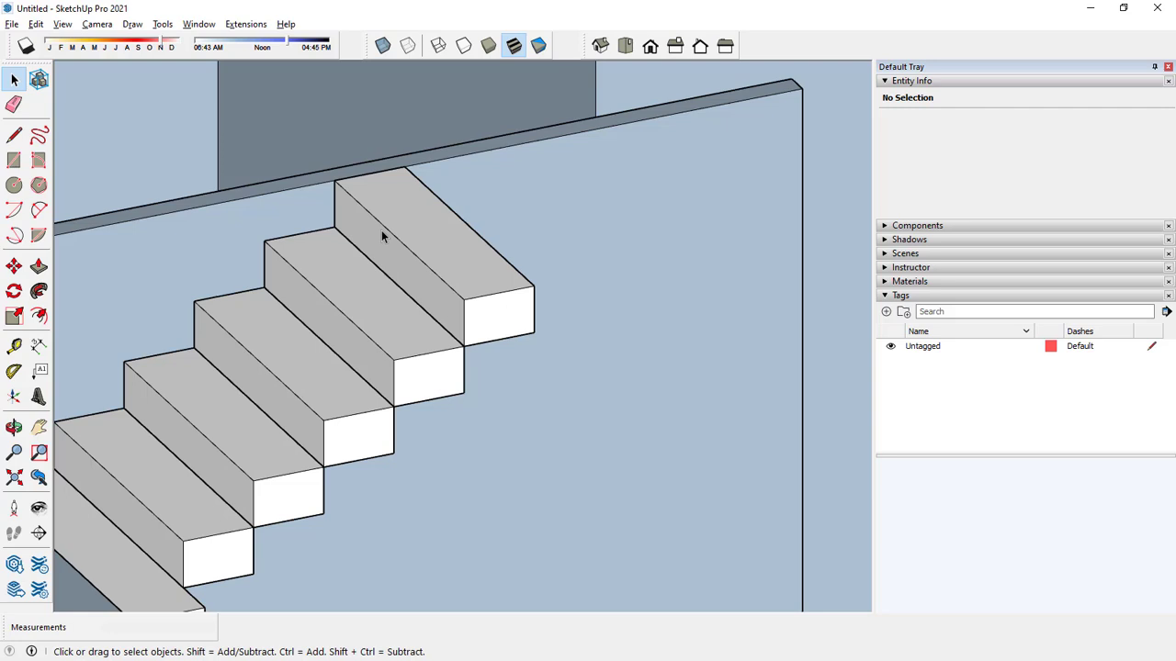
scroll(376, 233, down, 4)
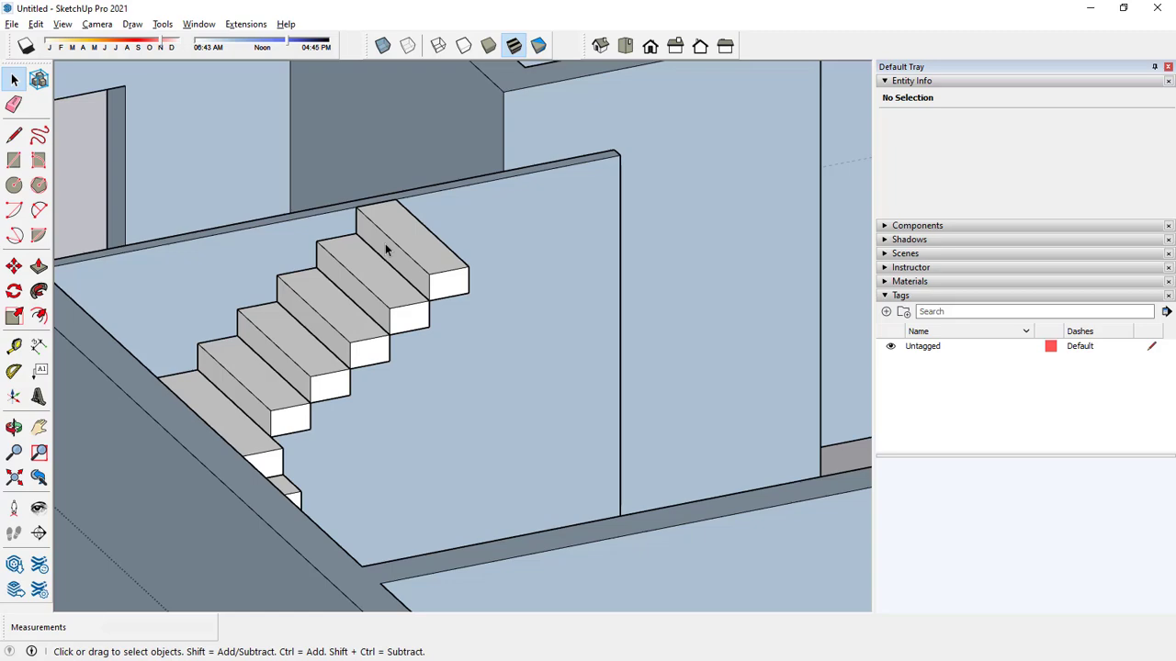
scroll(386, 246, down, 2)
middle_drag(388, 241, 335, 295)
scroll(349, 359, down, 3)
scroll(266, 312, down, 3)
middle_drag(135, 304, 96, 285)
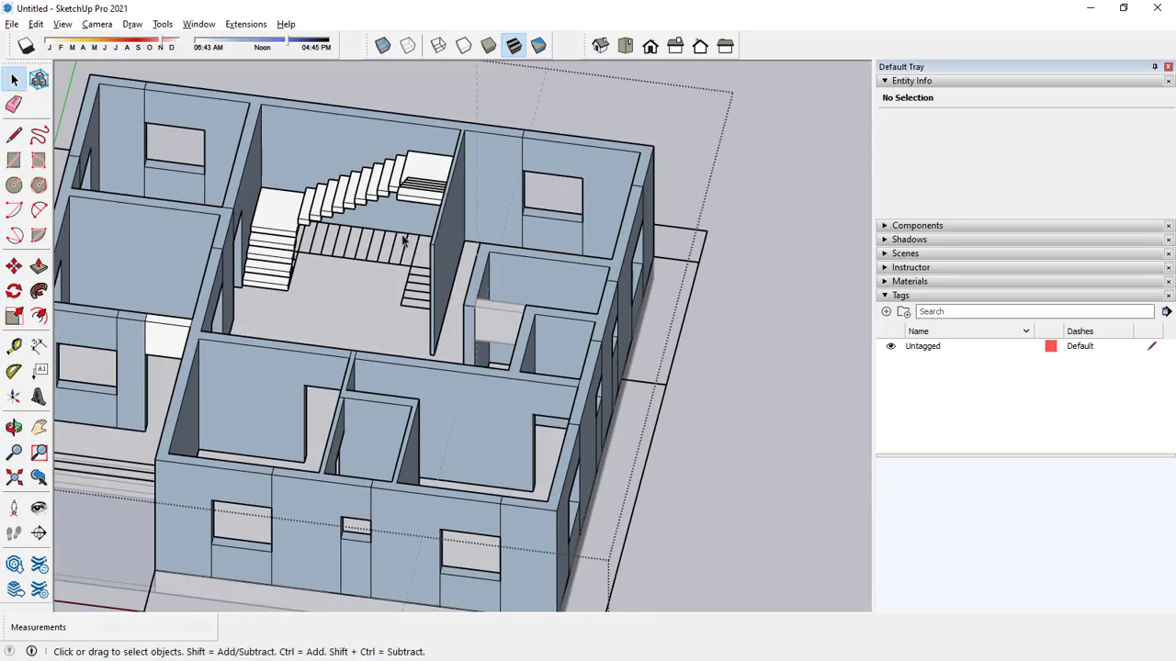
scroll(325, 210, up, 5)
middle_drag(325, 210, 307, 169)
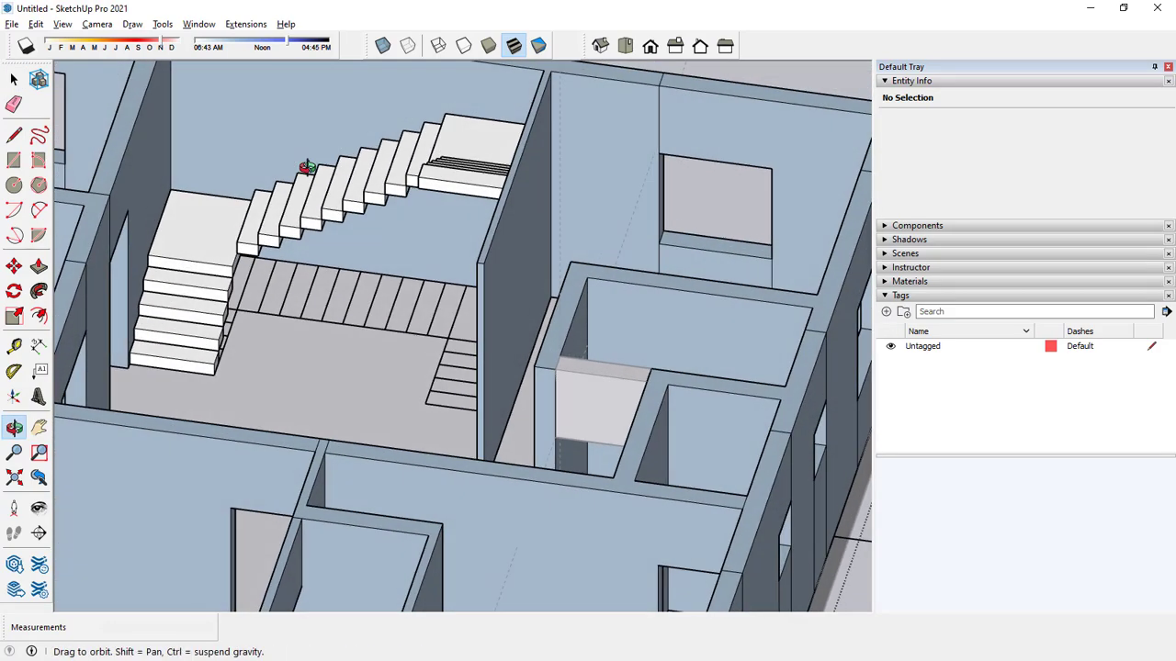
click(14, 135)
scroll(275, 260, up, 2)
click(239, 260)
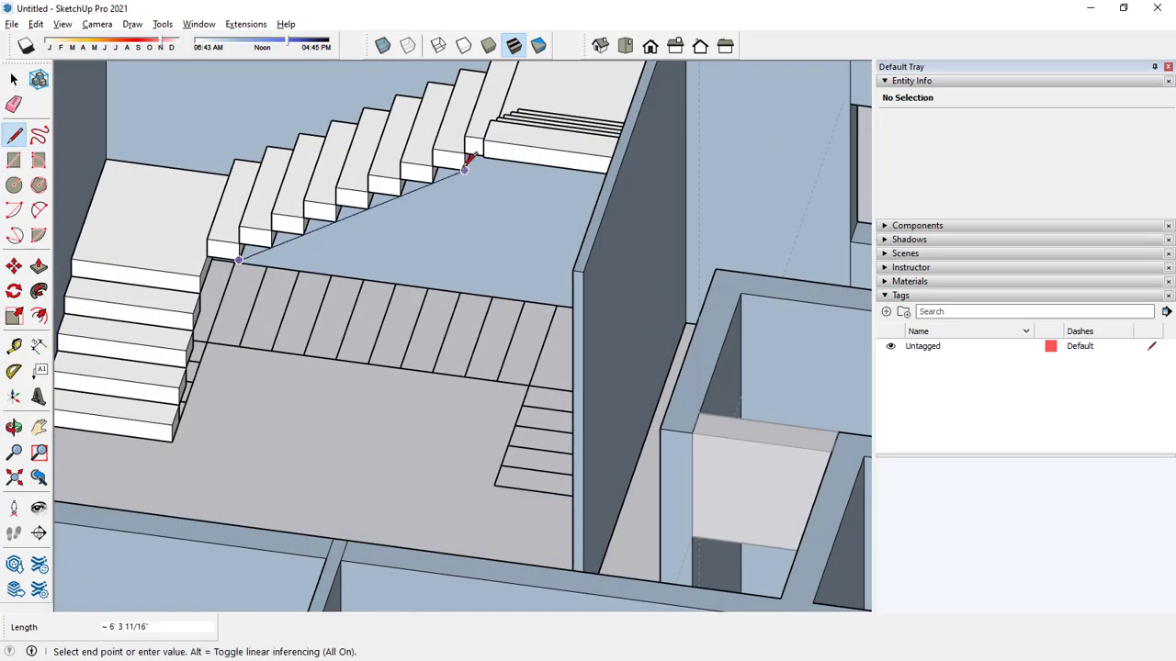
click(466, 168)
key(space)
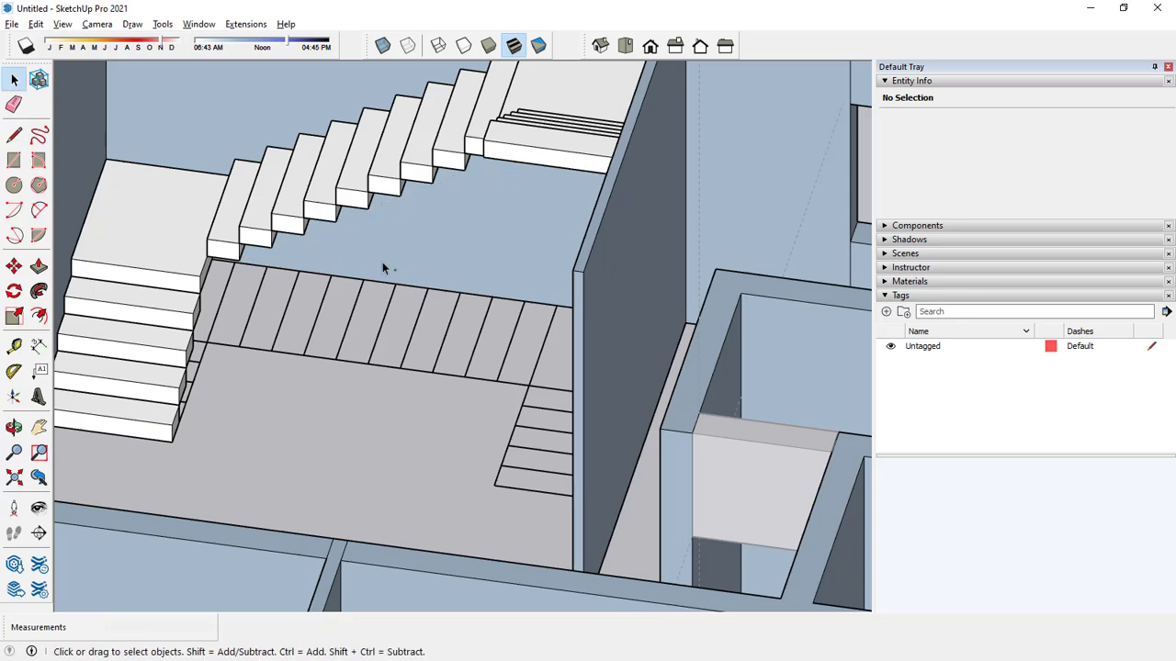
Edit the third flight's topmost step and pull its front face out 3' to form a landing.
middle_drag(383, 265, 703, 244)
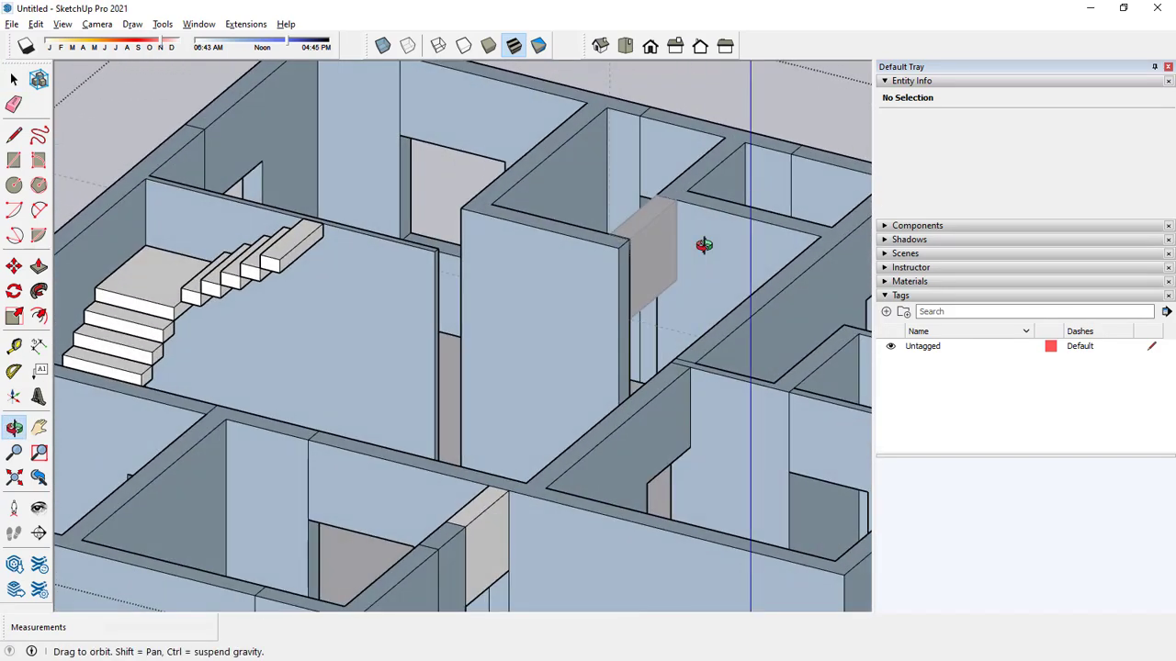
scroll(338, 238, up, 5)
double_click(219, 296)
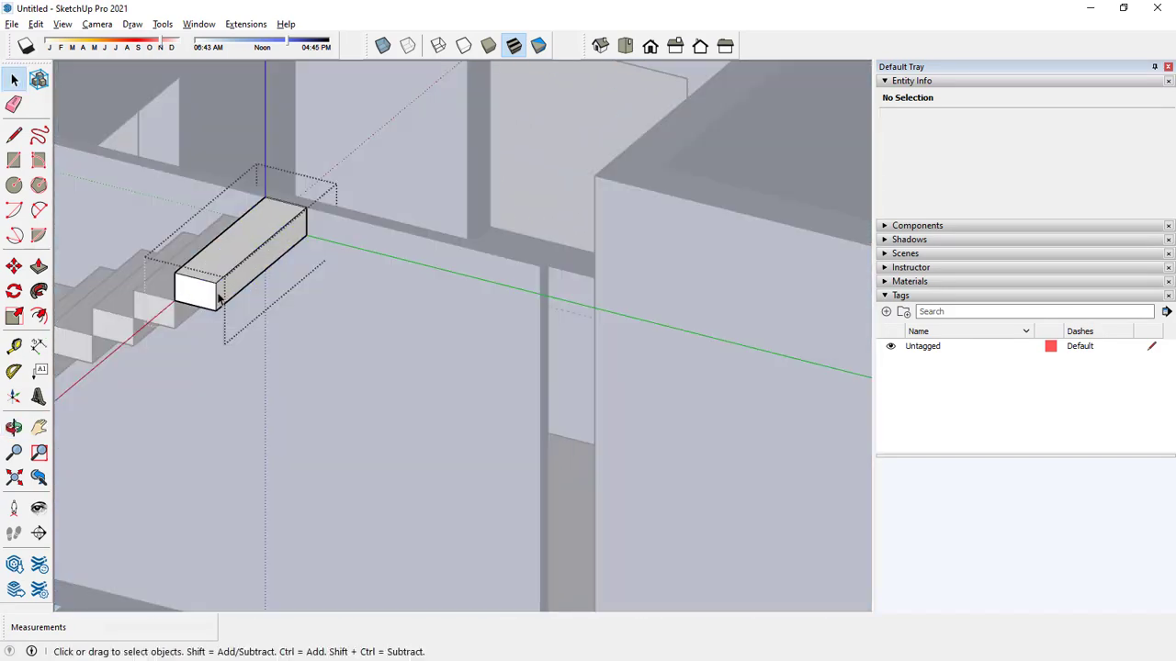
click(38, 266)
scroll(315, 278, up, 3)
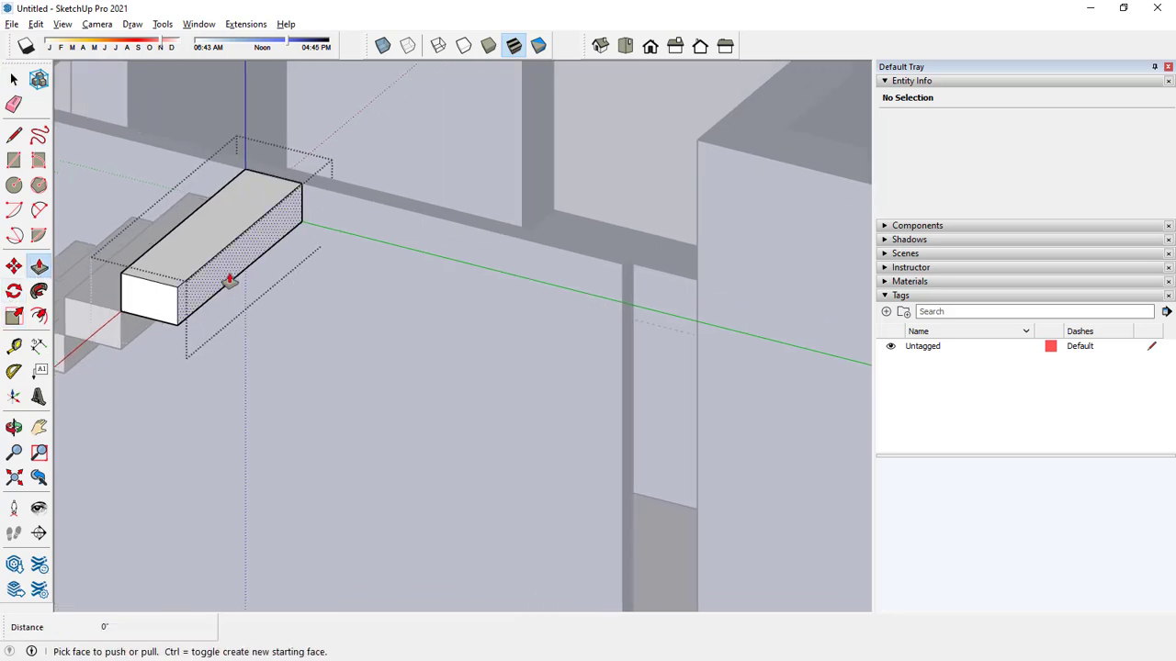
drag(229, 281, 288, 294)
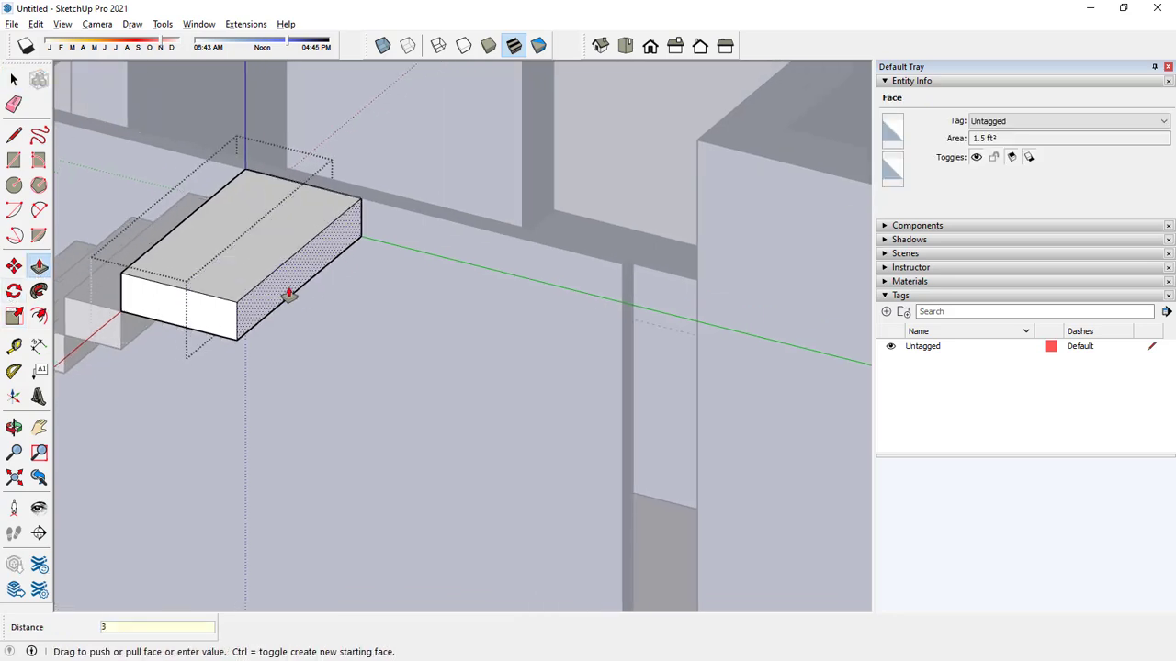
key(Return)
key(space)
scroll(395, 334, down, 6)
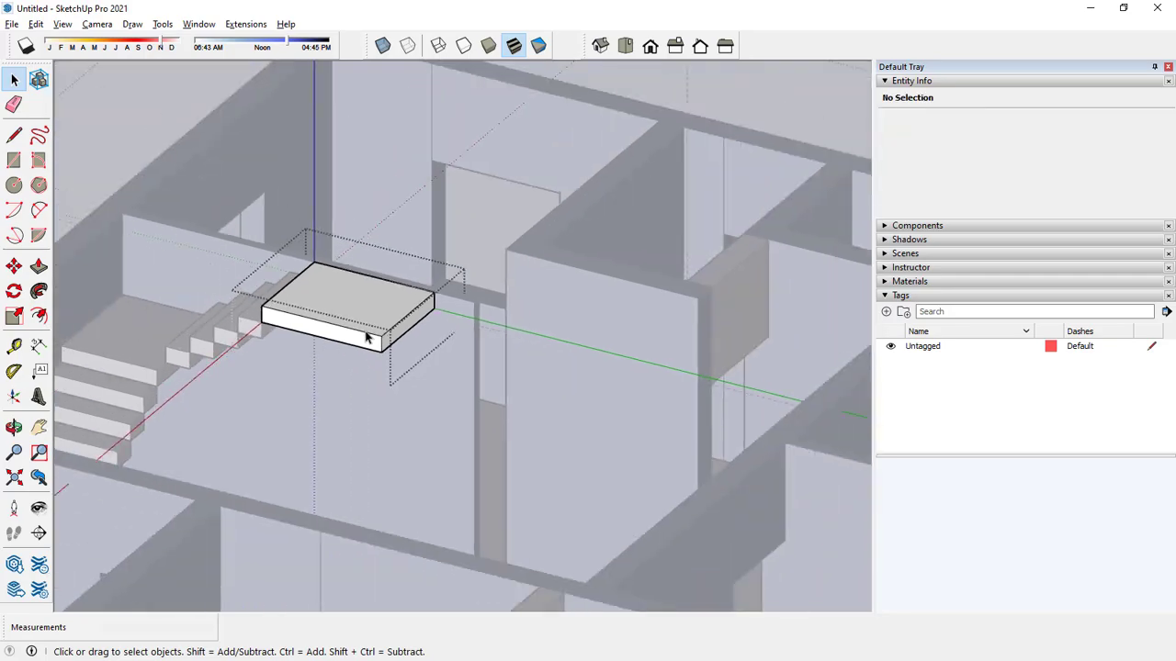
scroll(429, 331, down, 1)
click(282, 209)
Open the walls group and draw dividing lines across the wall tops at both corners of the staircase bay.
middle_drag(329, 204, 407, 63)
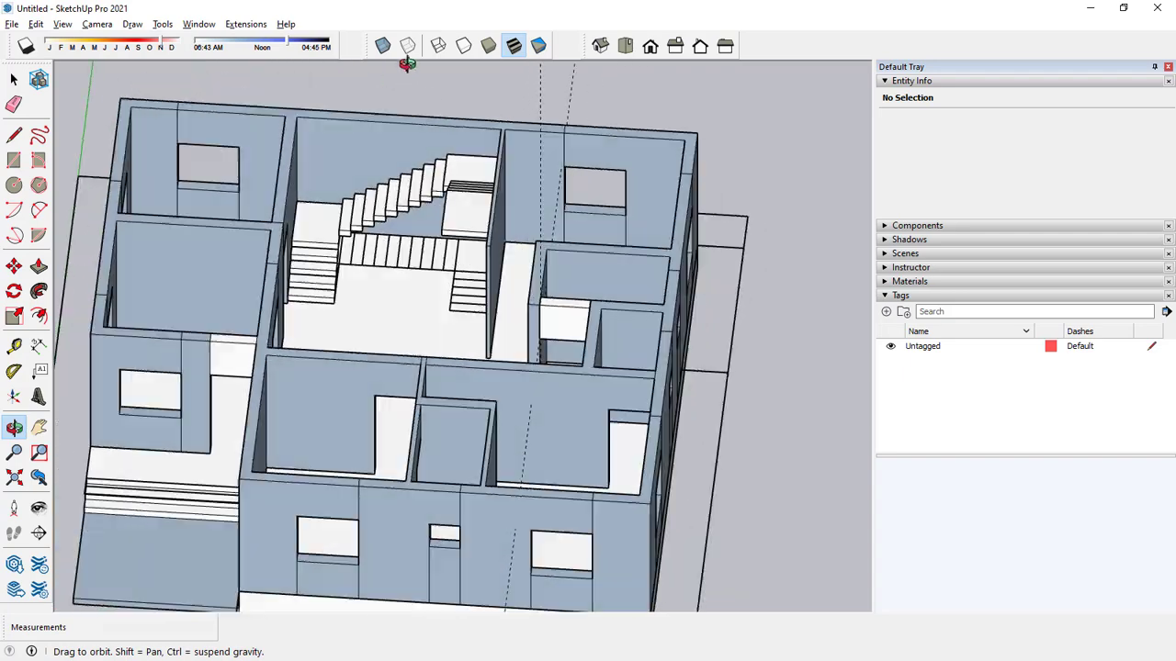
scroll(444, 178, down, 3)
middle_drag(445, 182, 383, 313)
scroll(447, 195, up, 5)
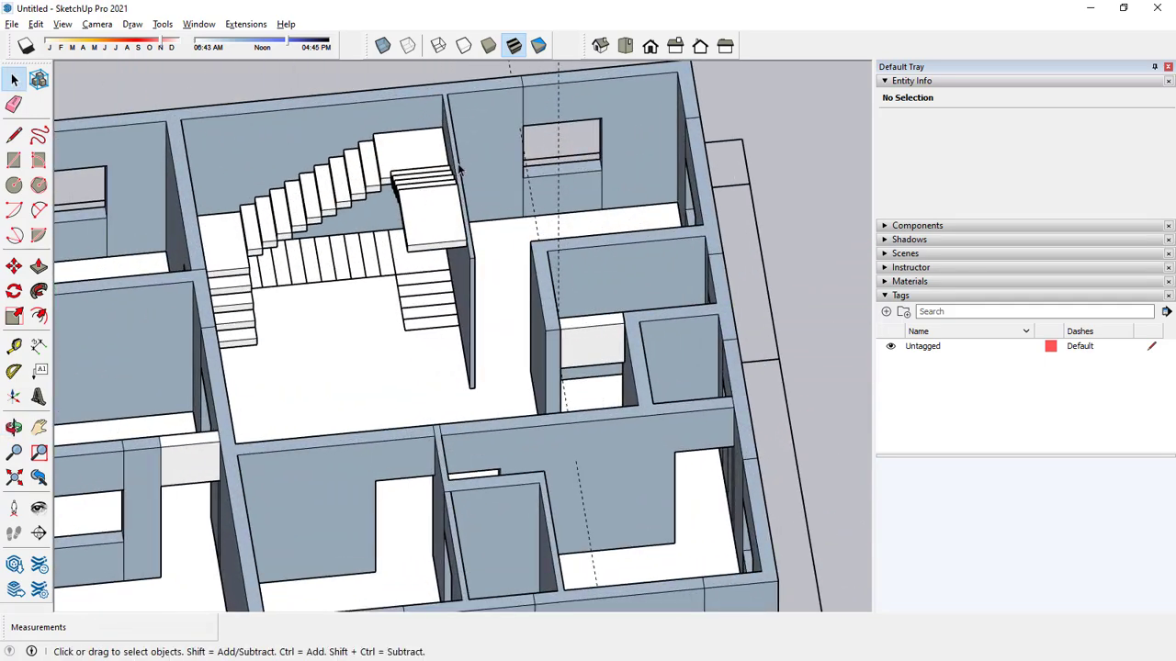
double_click(459, 169)
scroll(460, 170, down, 5)
middle_drag(459, 174, 487, 85)
scroll(481, 89, up, 3)
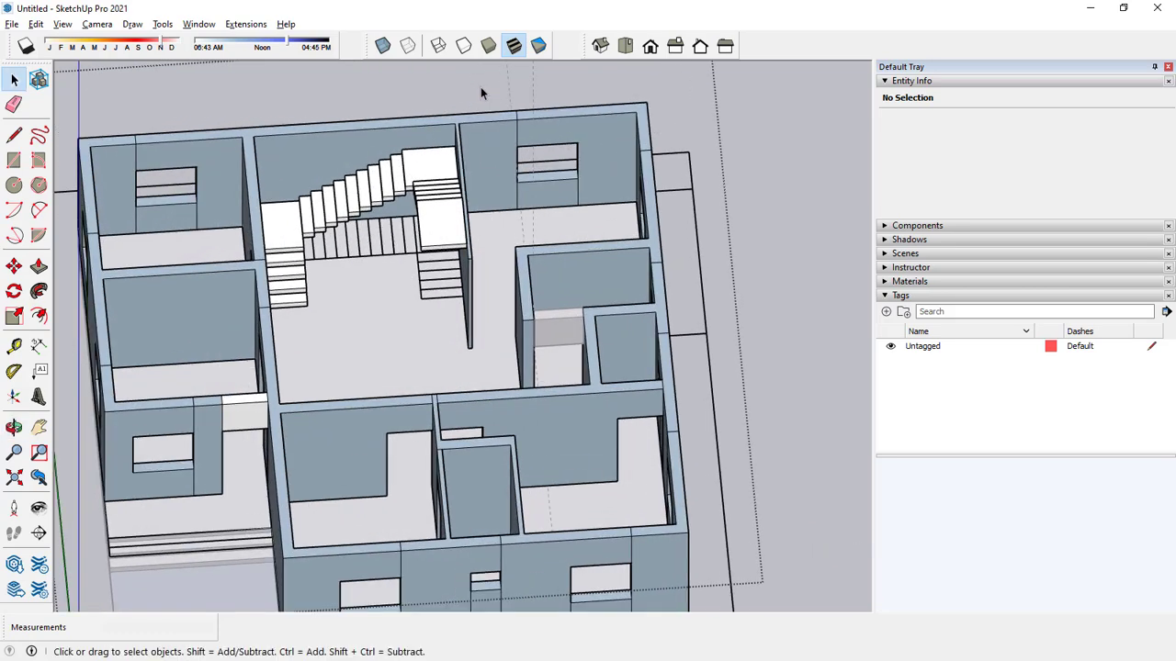
click(14, 135)
scroll(240, 128, up, 4)
drag(262, 145, 264, 122)
drag(766, 115, 769, 85)
key(space)
Raise the separated wall-top face around the staircase by 7' with Push/Pull.
click(38, 266)
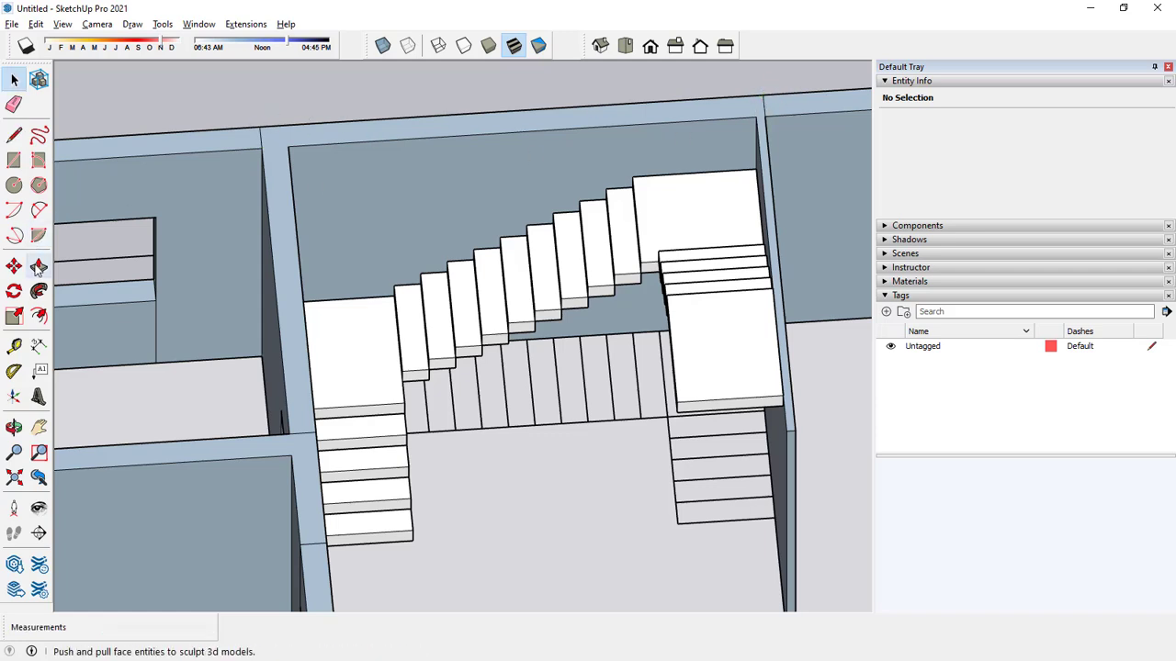
click(285, 228)
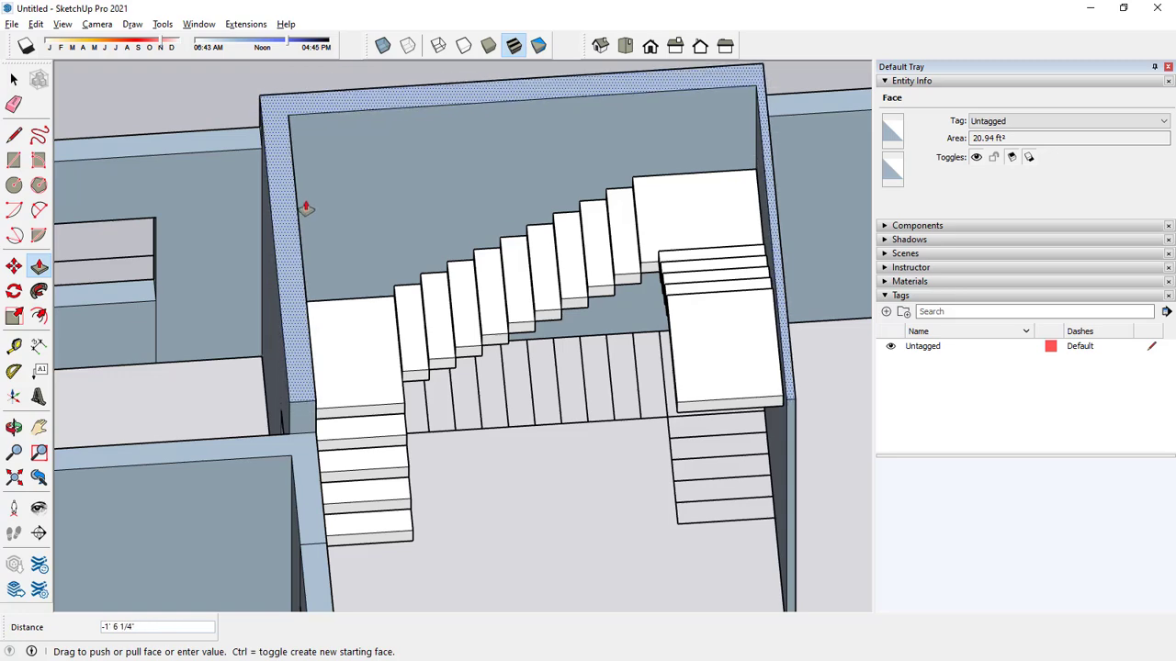
scroll(303, 189, down, 5)
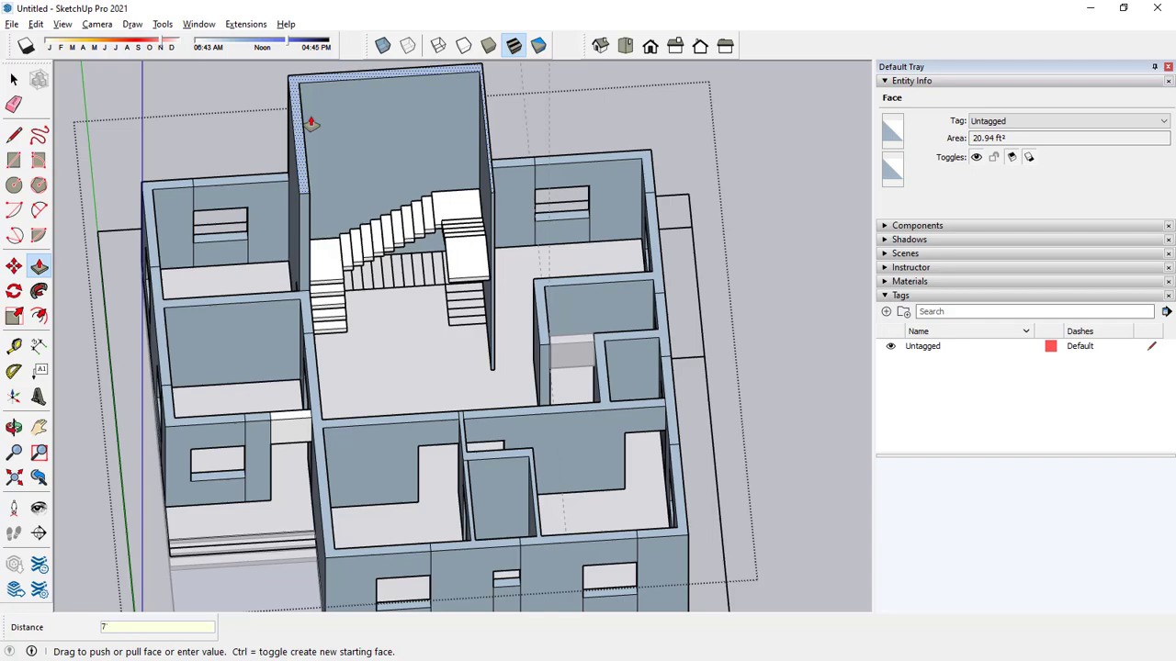
key(Return)
Examine the raised stairwell walls, the top landing and the end of the partition wall from several angles.
scroll(308, 158, down, 3)
middle_drag(302, 229, 382, 50)
middle_drag(353, 222, 370, 161)
scroll(308, 234, up, 3)
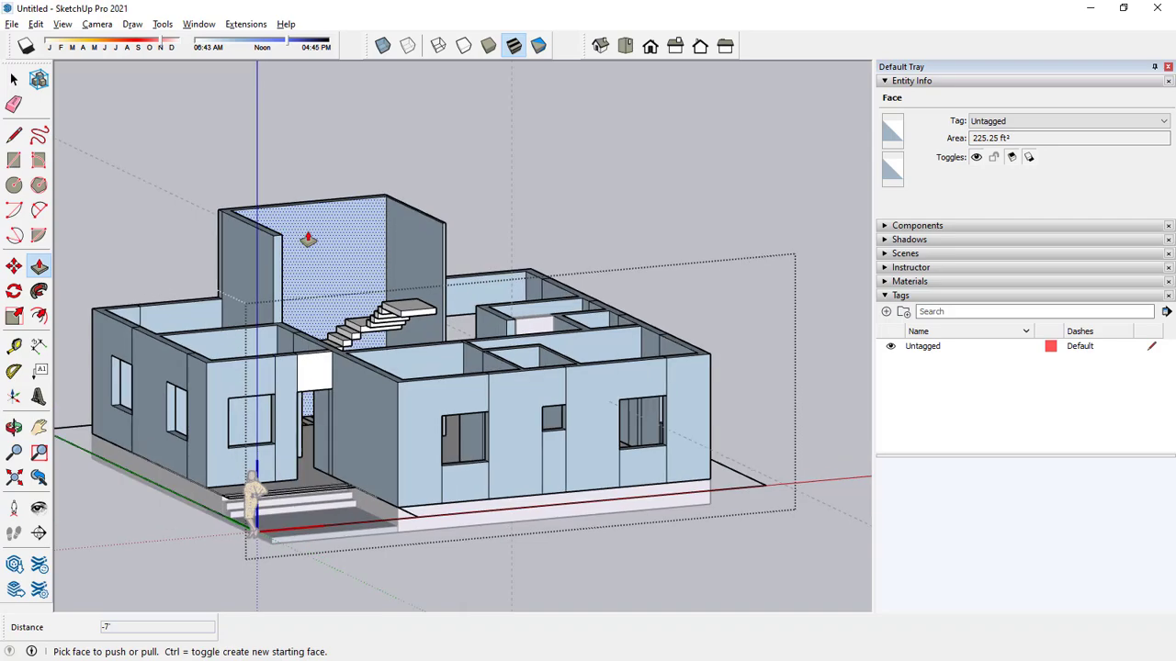
middle_drag(350, 204, 595, 277)
scroll(378, 280, up, 6)
key(space)
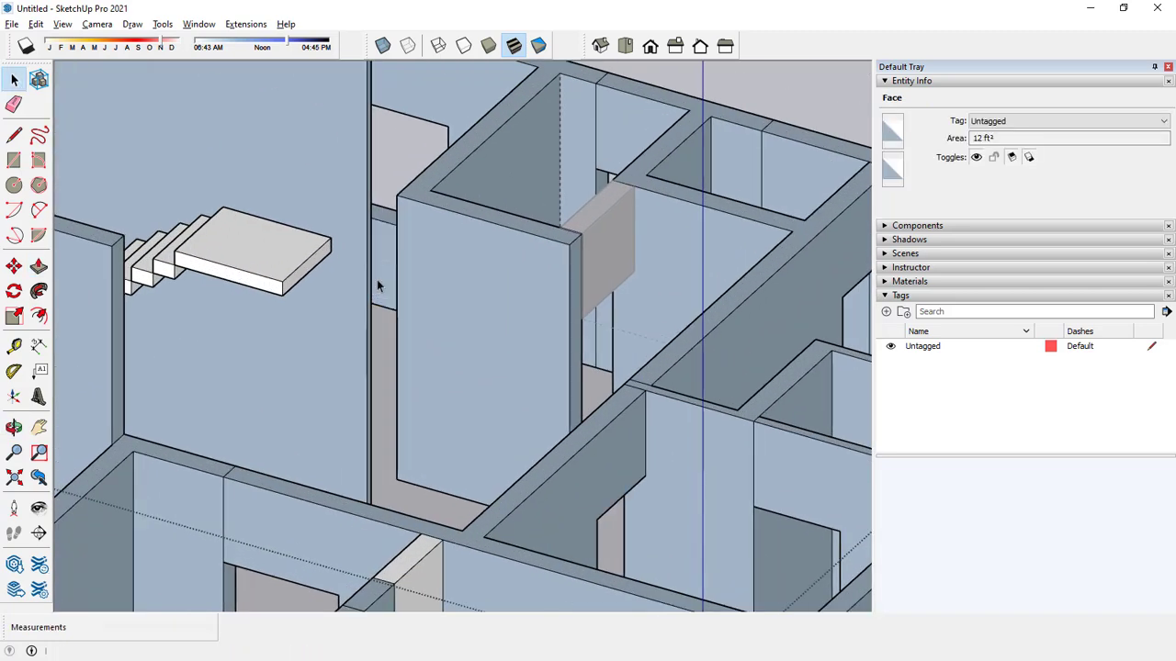
scroll(376, 284, down, 6)
middle_drag(376, 280, 352, 266)
scroll(351, 274, up, 2)
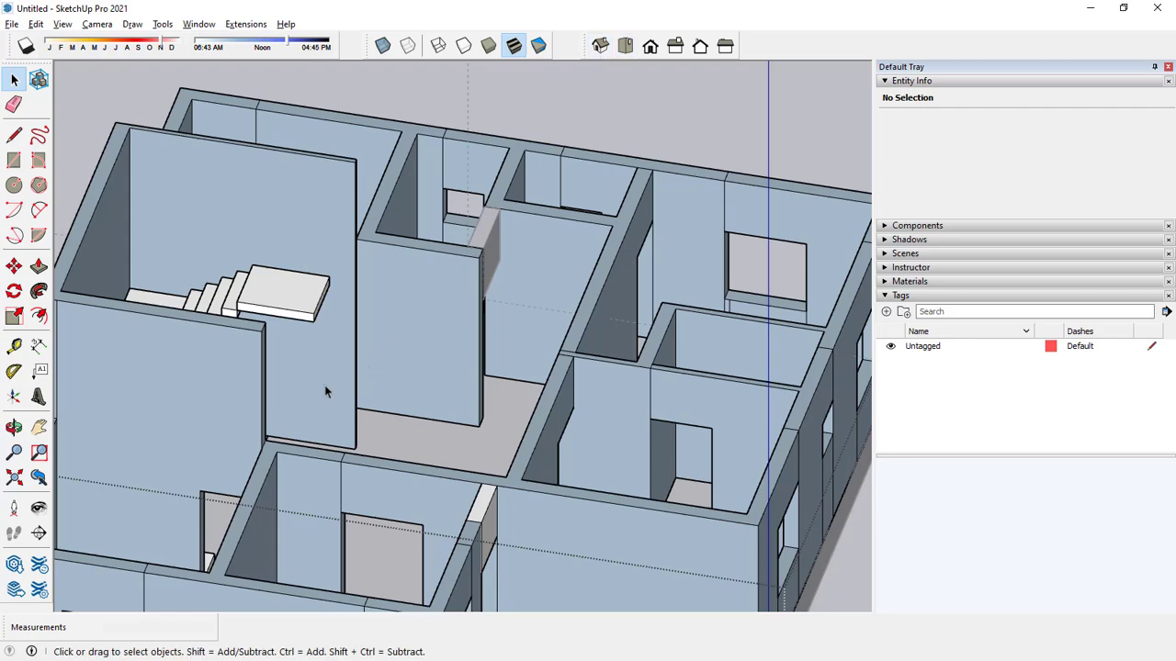
middle_drag(324, 386, 133, 445)
shift+middle_drag(287, 384, 388, 383)
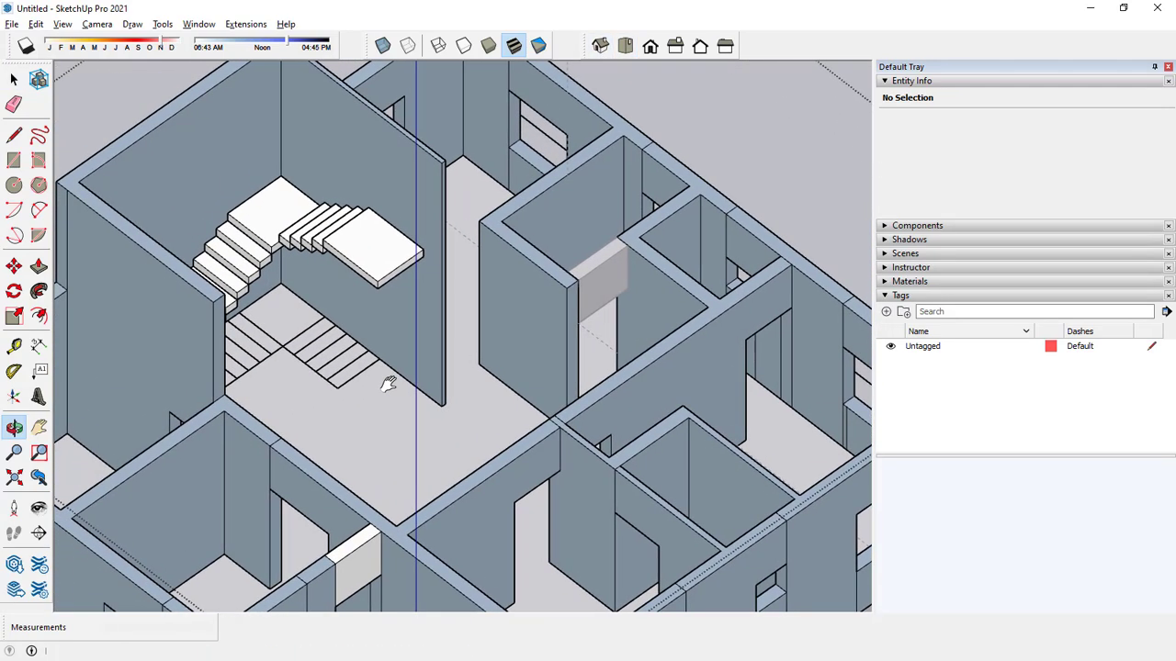
middle_drag(254, 392, 395, 312)
middle_drag(482, 282, 674, 242)
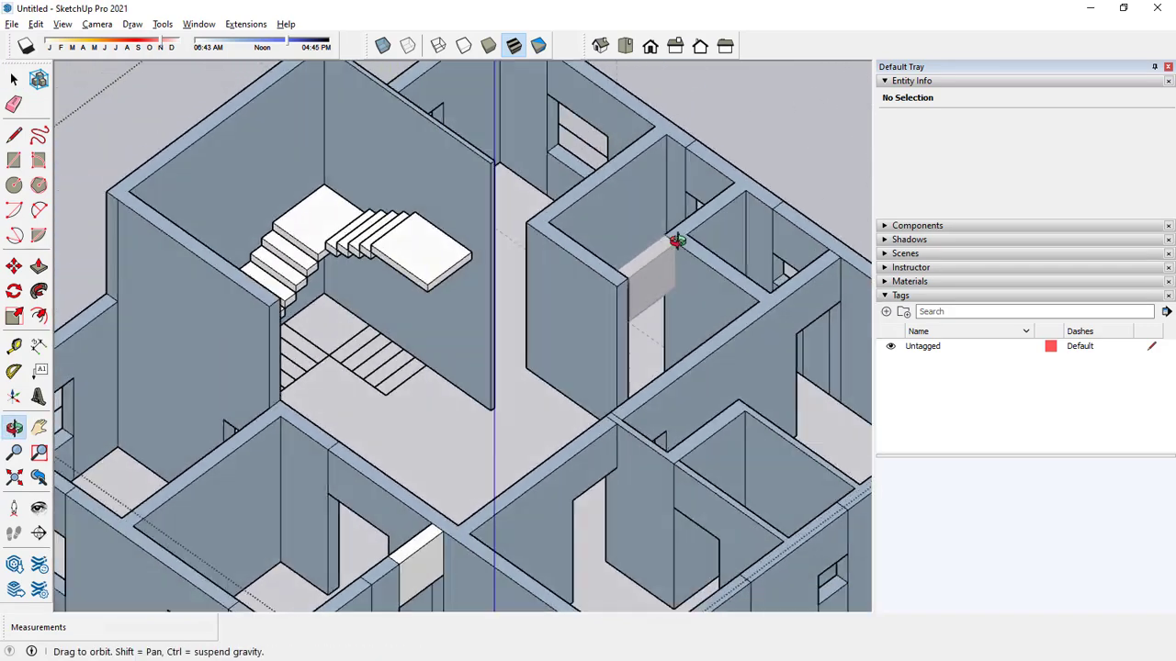
scroll(485, 265, up, 3)
mouse_move(484, 264)
middle_down()
mouse_move(473, 236)
mouse_move(587, 208)
mouse_move(485, 244)
middle_up()
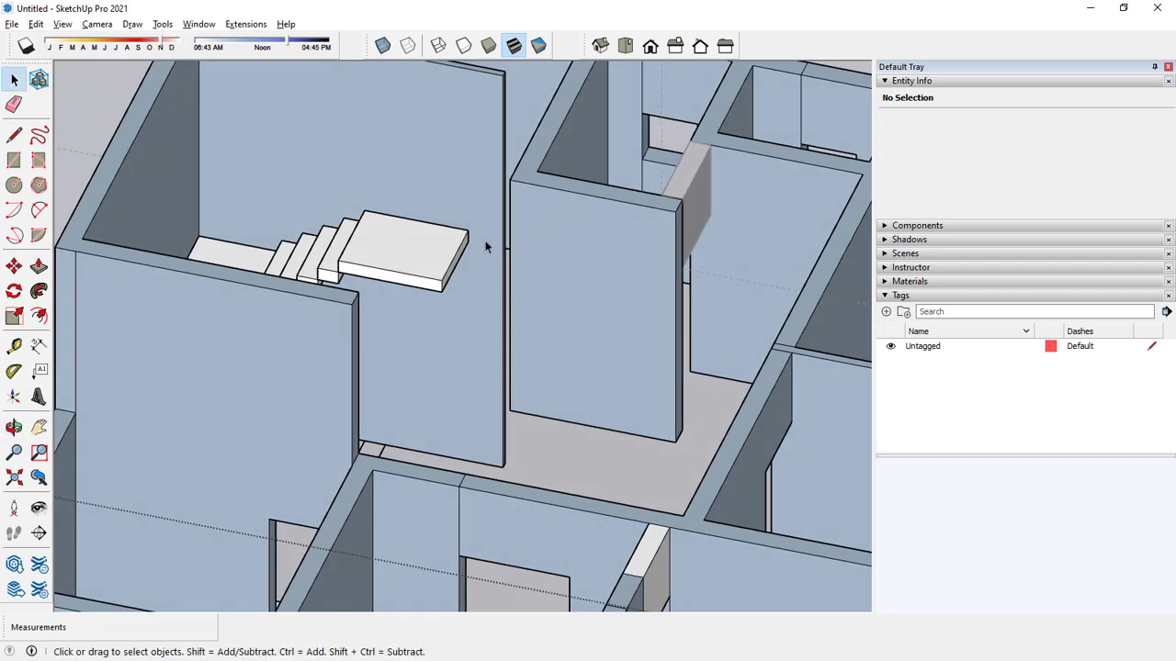
Place a vertical guide on the stair-side face of the partition wall, 9" in from its free end.
scroll(485, 244, up, 2)
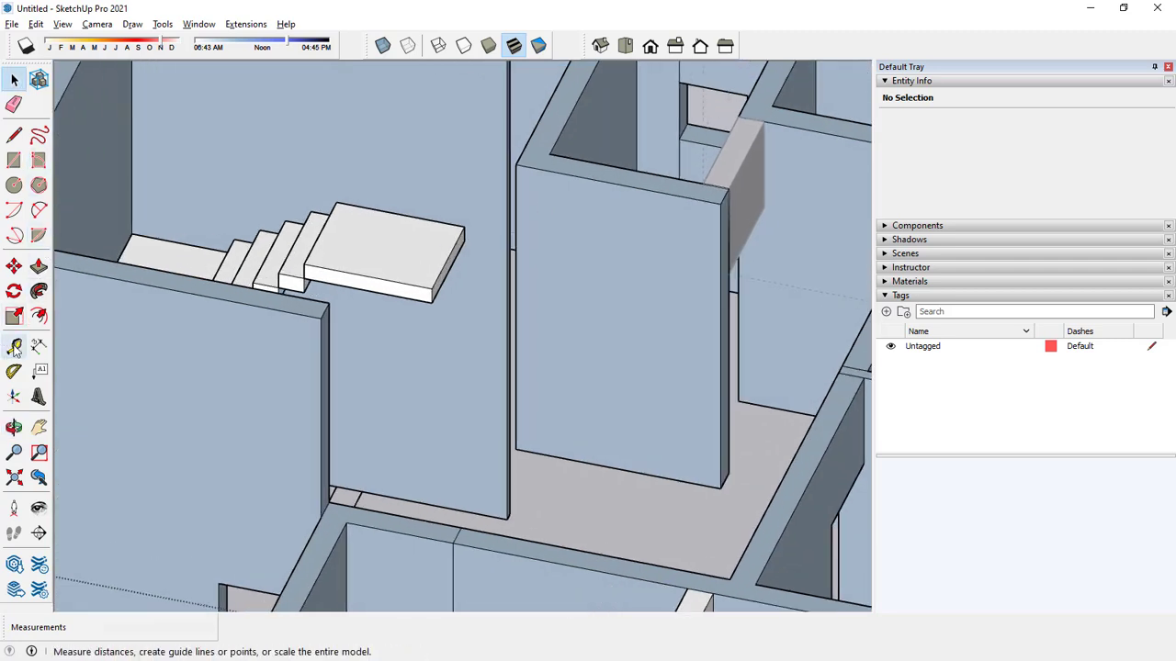
click(14, 346)
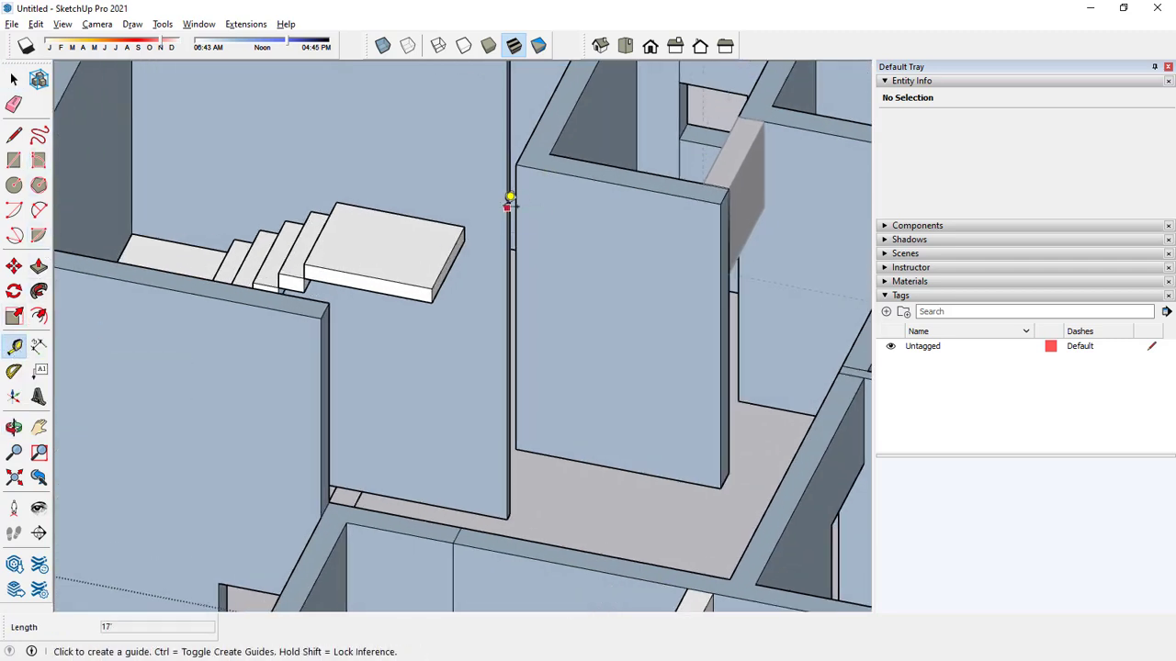
click(510, 197)
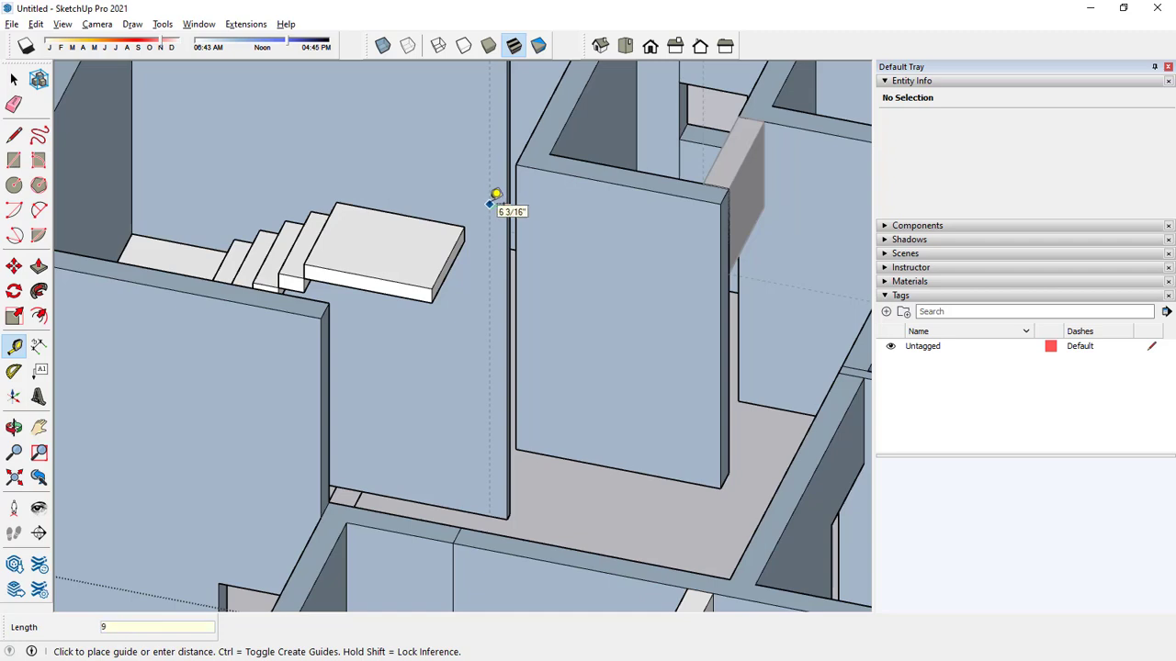
key(Return)
key(space)
scroll(485, 218, down, 2)
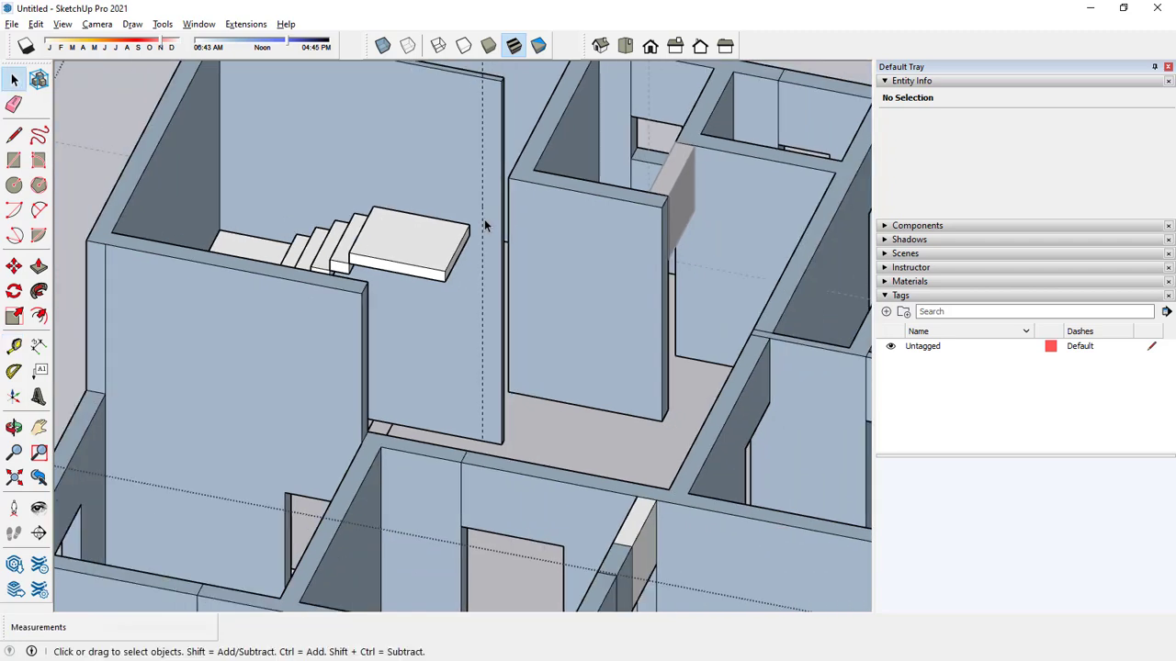
click(14, 135)
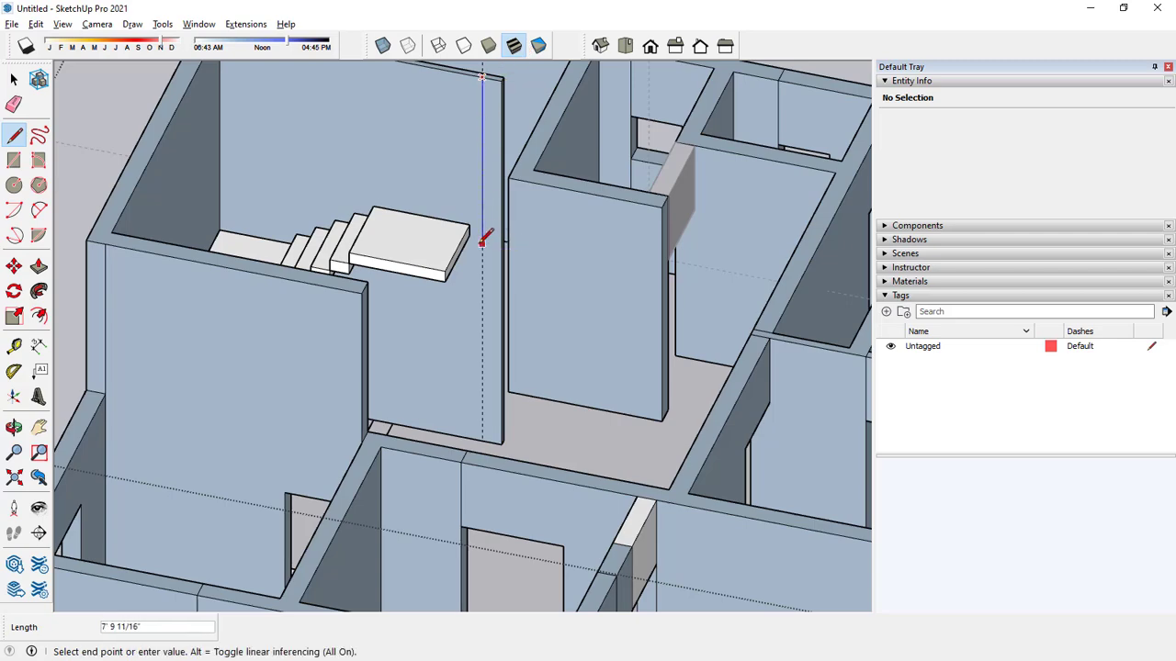
middle_drag(482, 240, 488, 184)
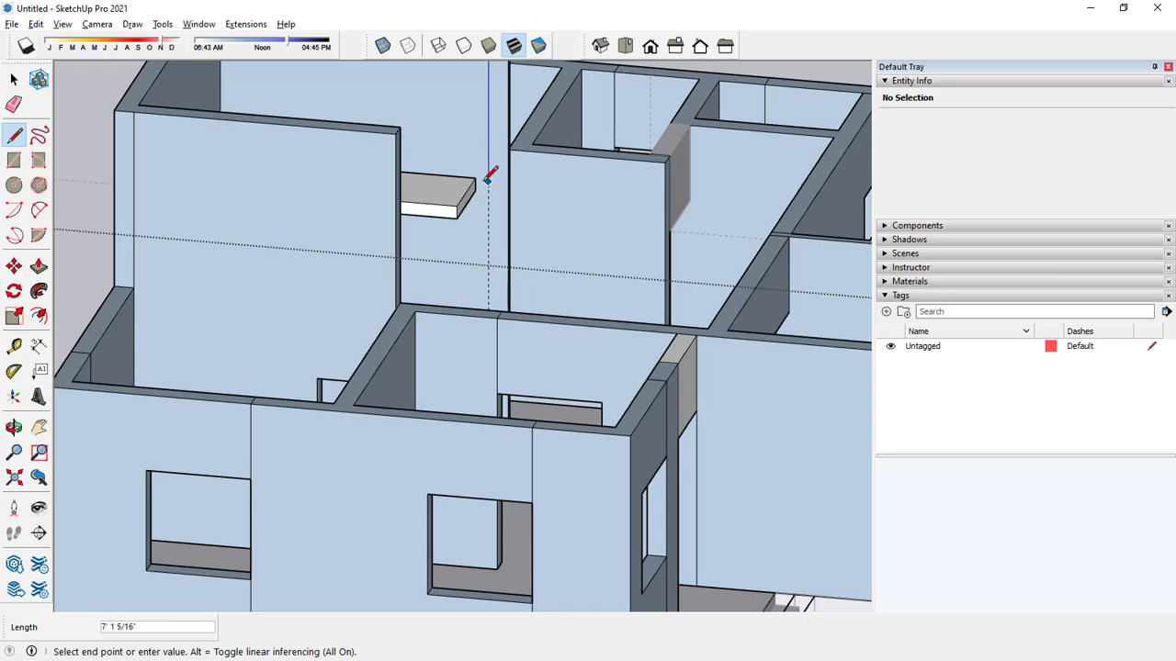
key(space)
click(14, 345)
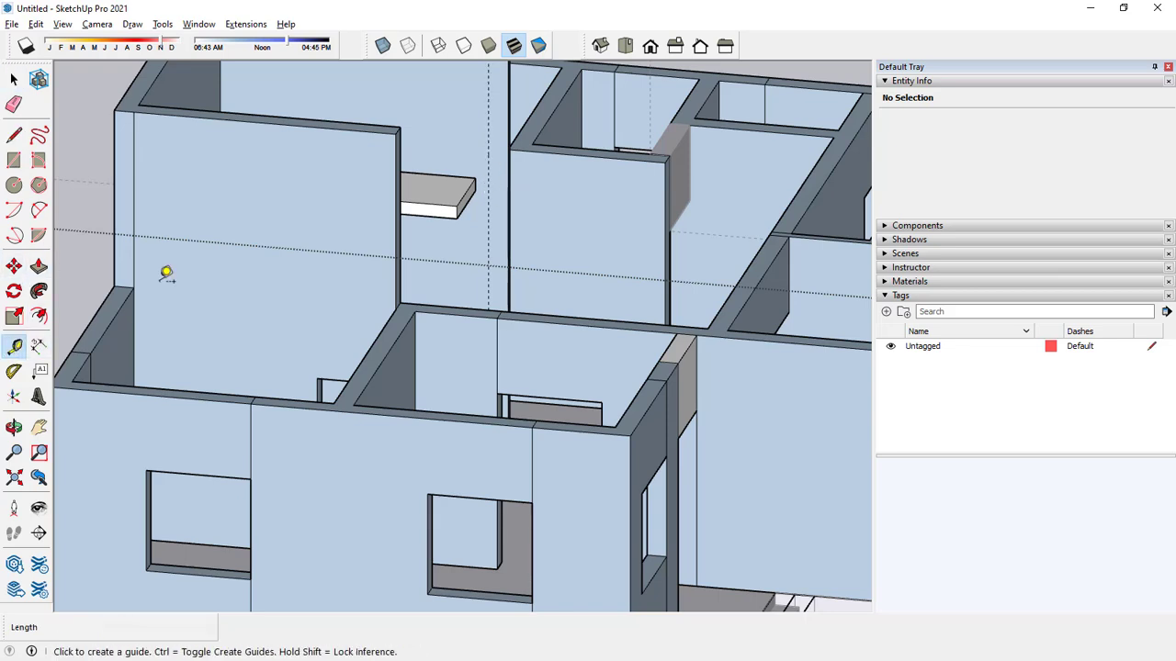
click(457, 167)
click(528, 183)
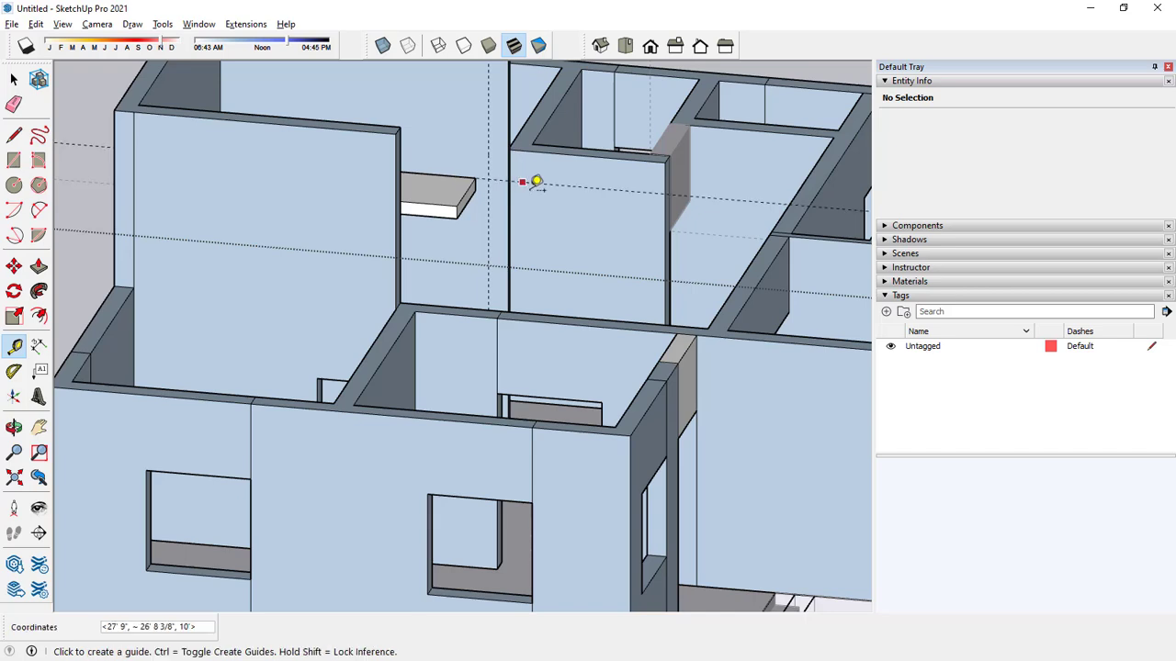
key(space)
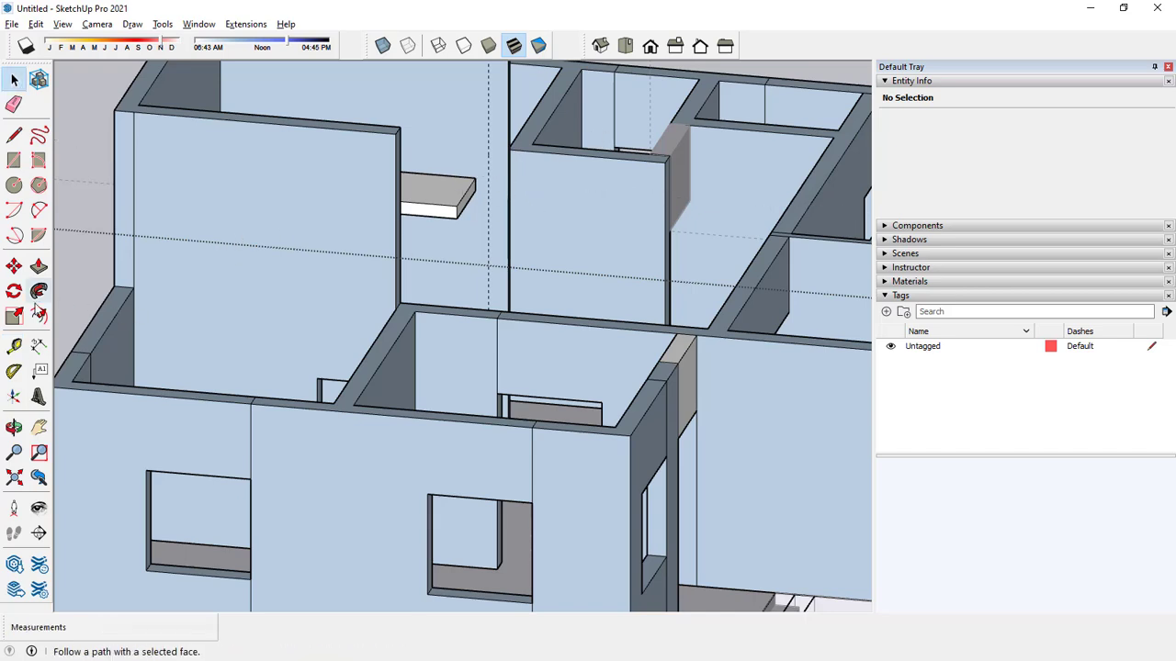
Place a horizontal guide along the top landing's upper edge so that it crosses the free end of the partition wall.
click(13, 346)
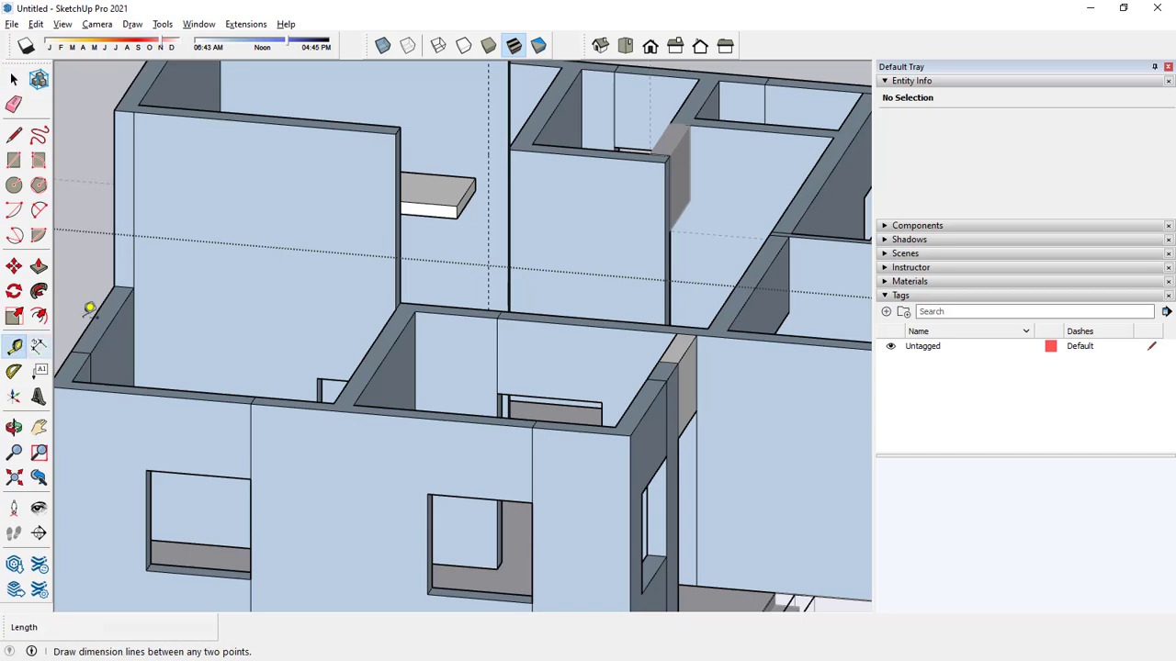
click(460, 169)
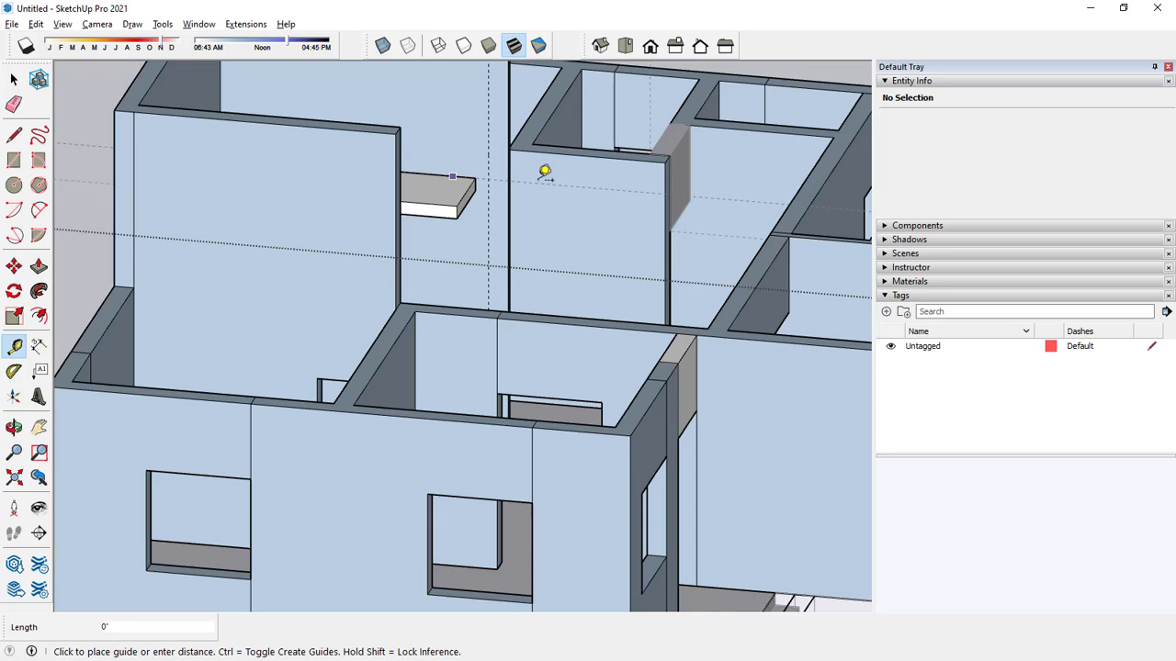
click(544, 171)
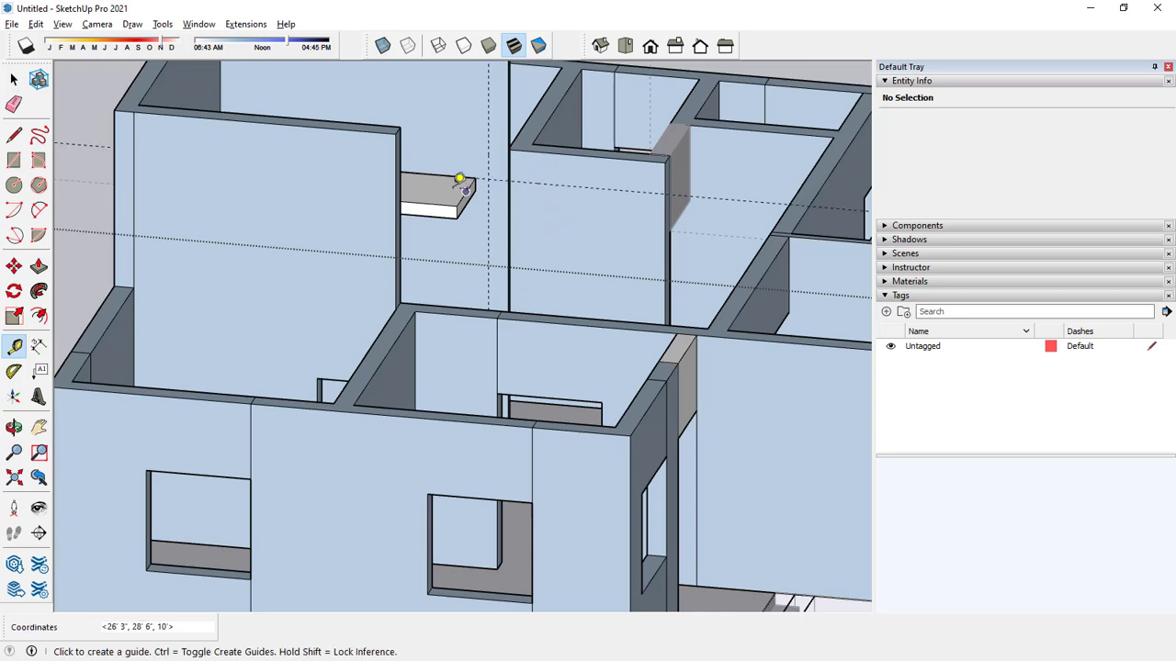
key(space)
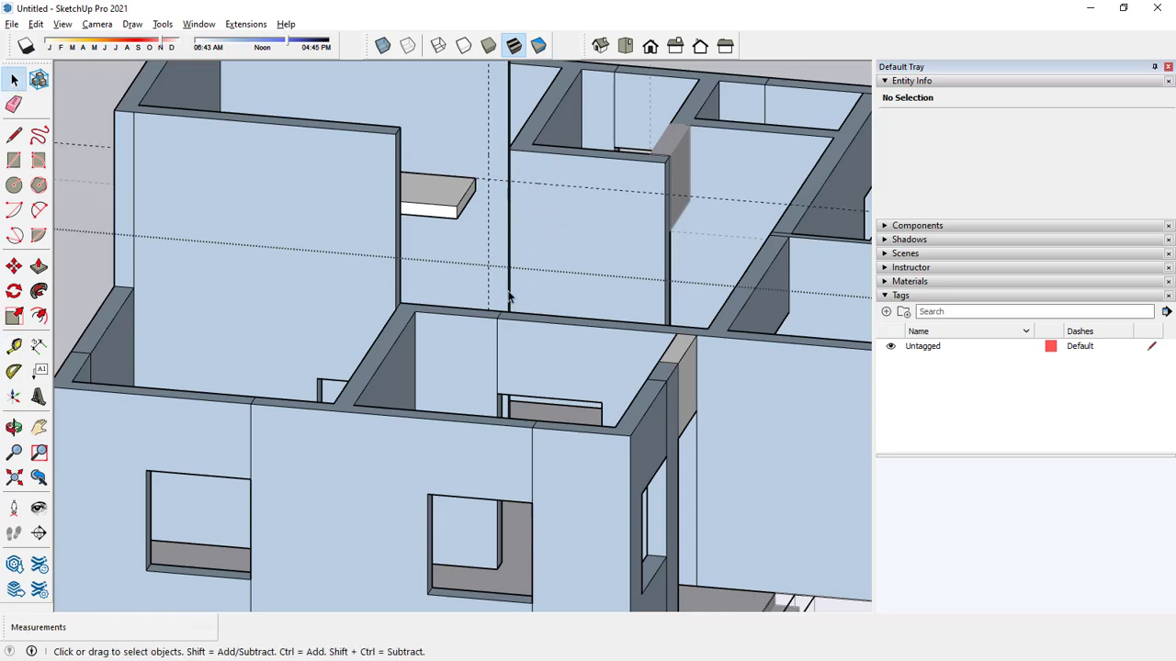
Draw a 7' by 9" rectangle on the partition wall between the two guides and the wall's top corner.
click(14, 160)
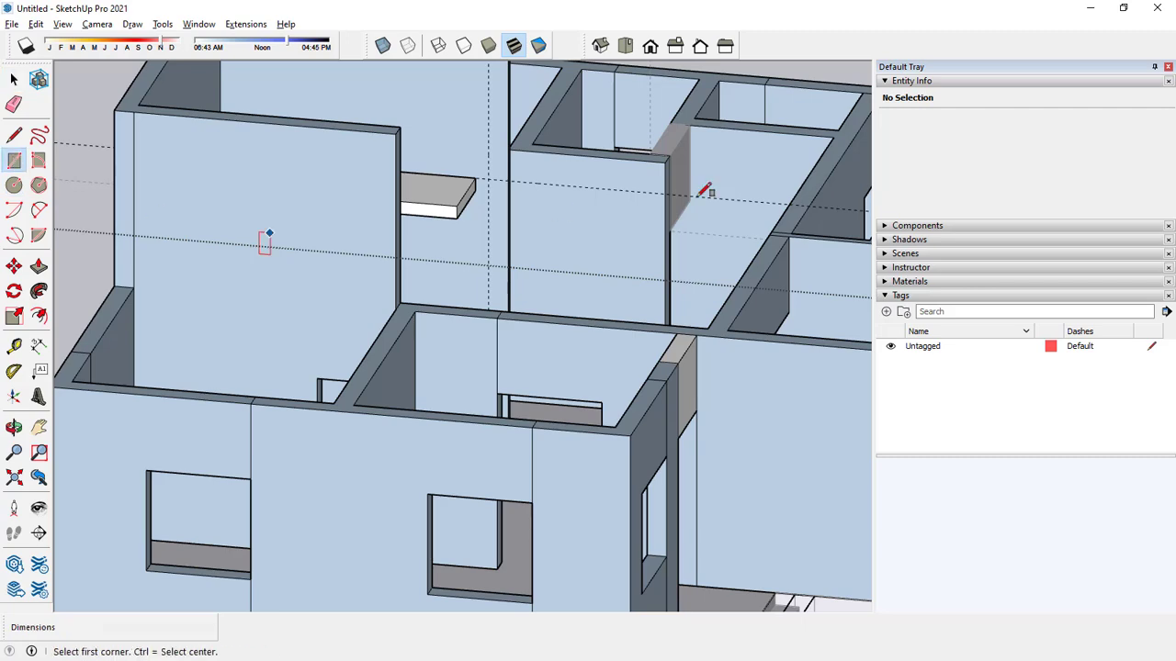
click(508, 177)
scroll(511, 189, down, 3)
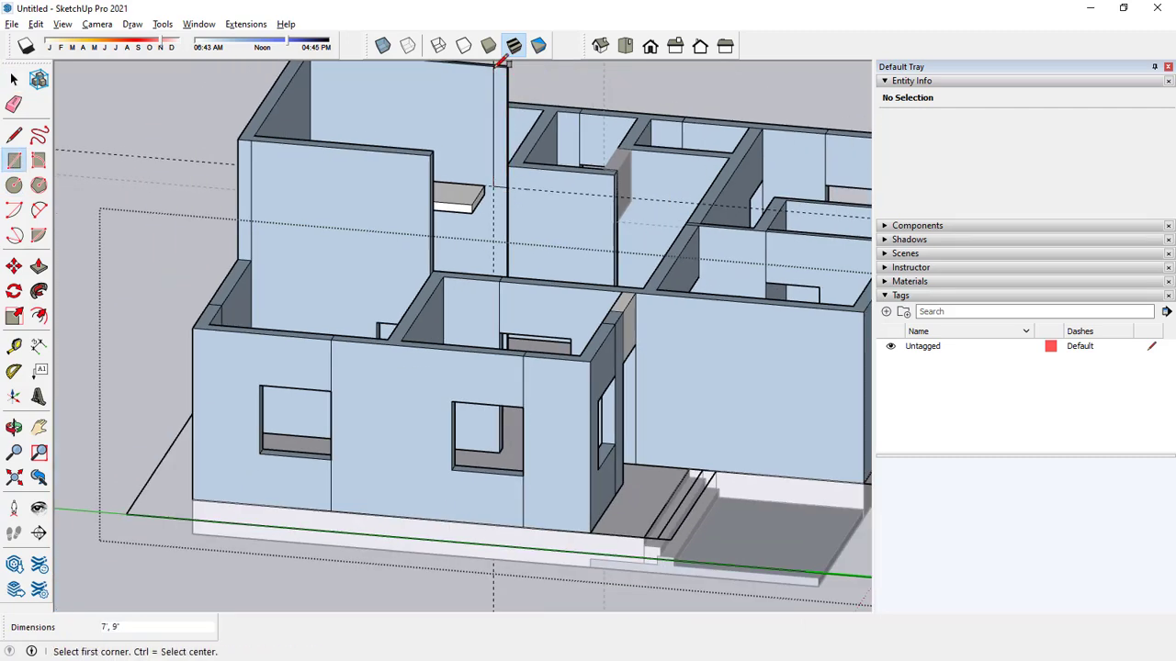
Pull the rectangle 14' out from the partition wall to meet the opposite stairwell wall.
click(38, 267)
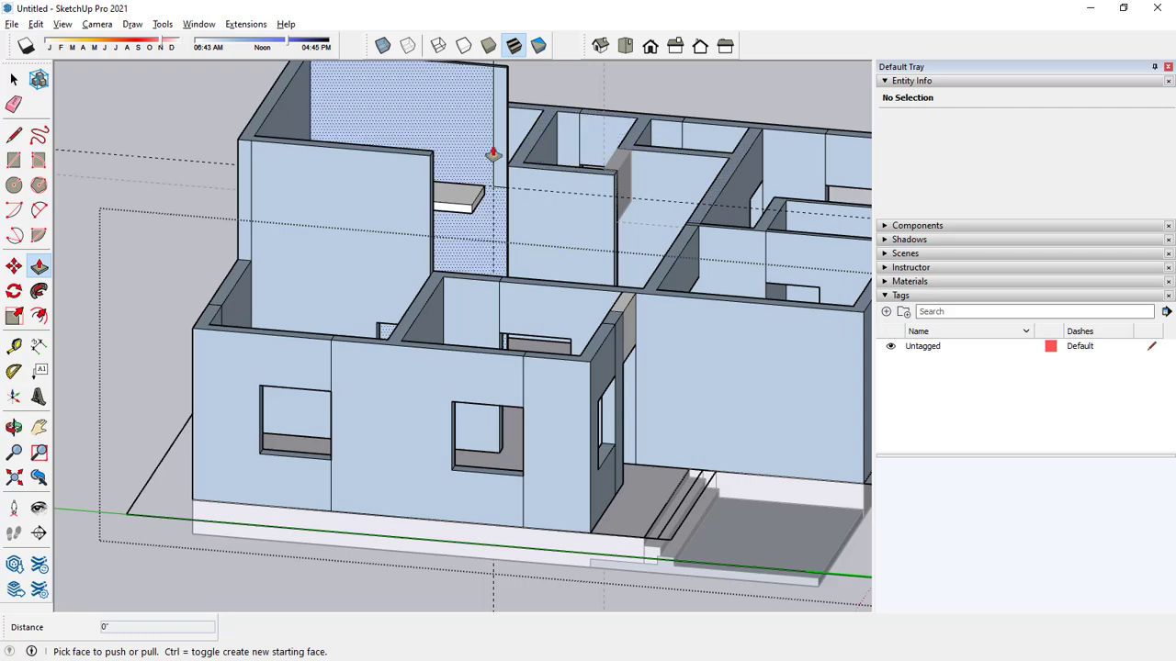
drag(494, 155, 424, 190)
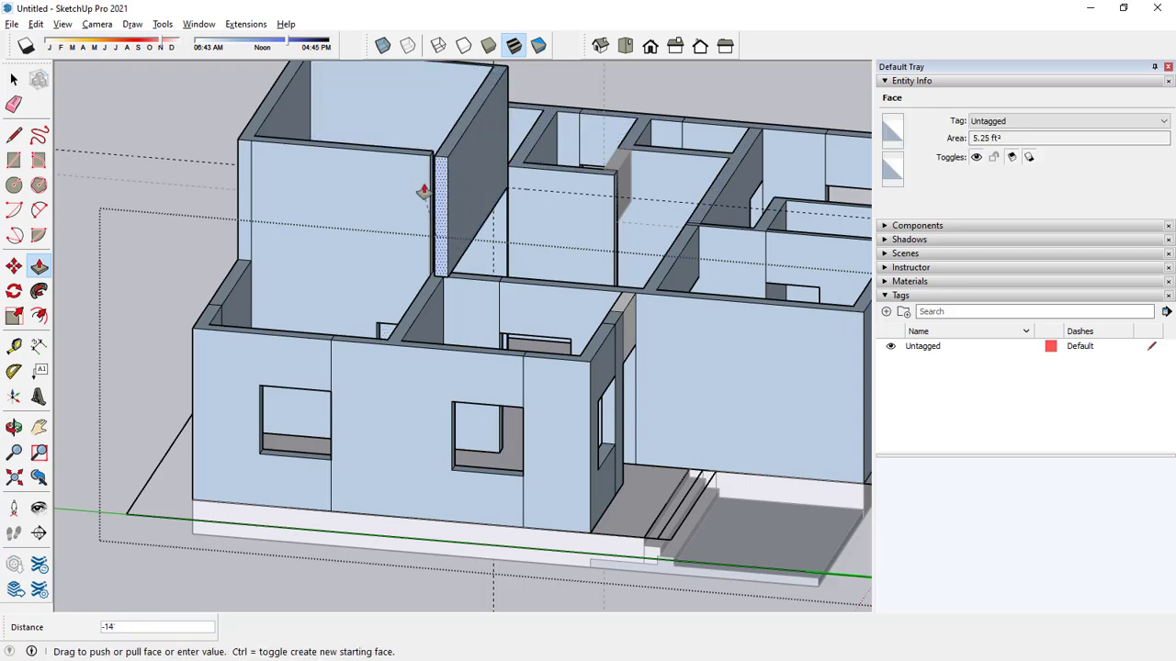
scroll(432, 170, up, 5)
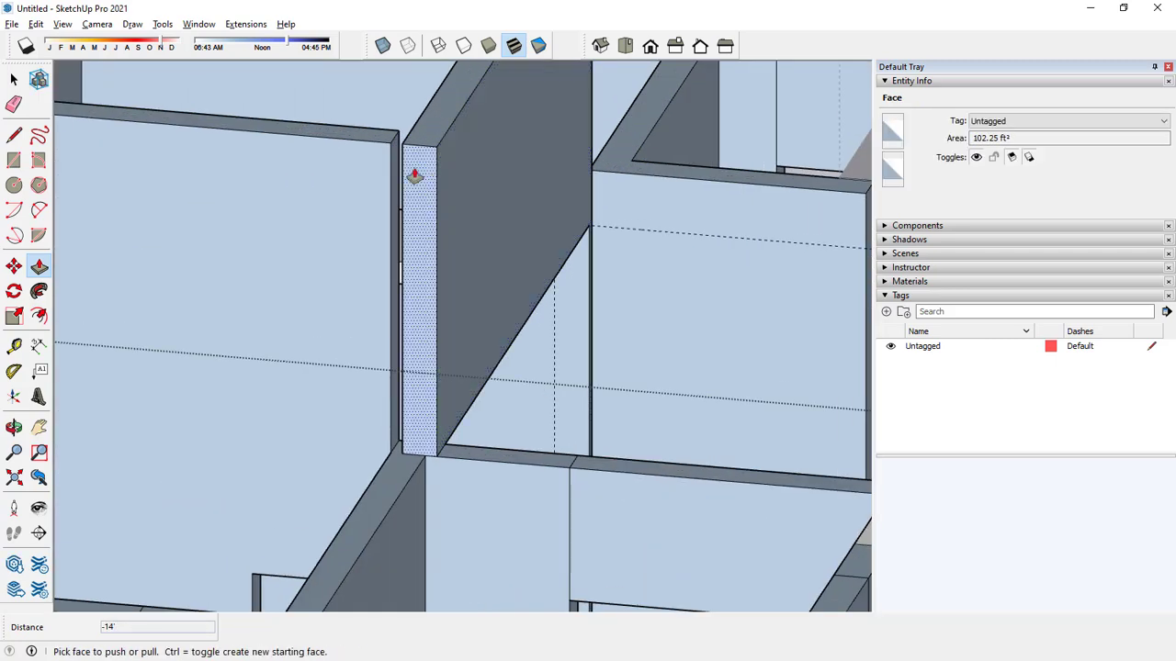
Push the narrow 7' by 9" face at the upper stairwell wall's corner by 3" to close the gap and align the walls.
middle_drag(387, 154, 342, 357)
key(space)
scroll(345, 363, up, 2)
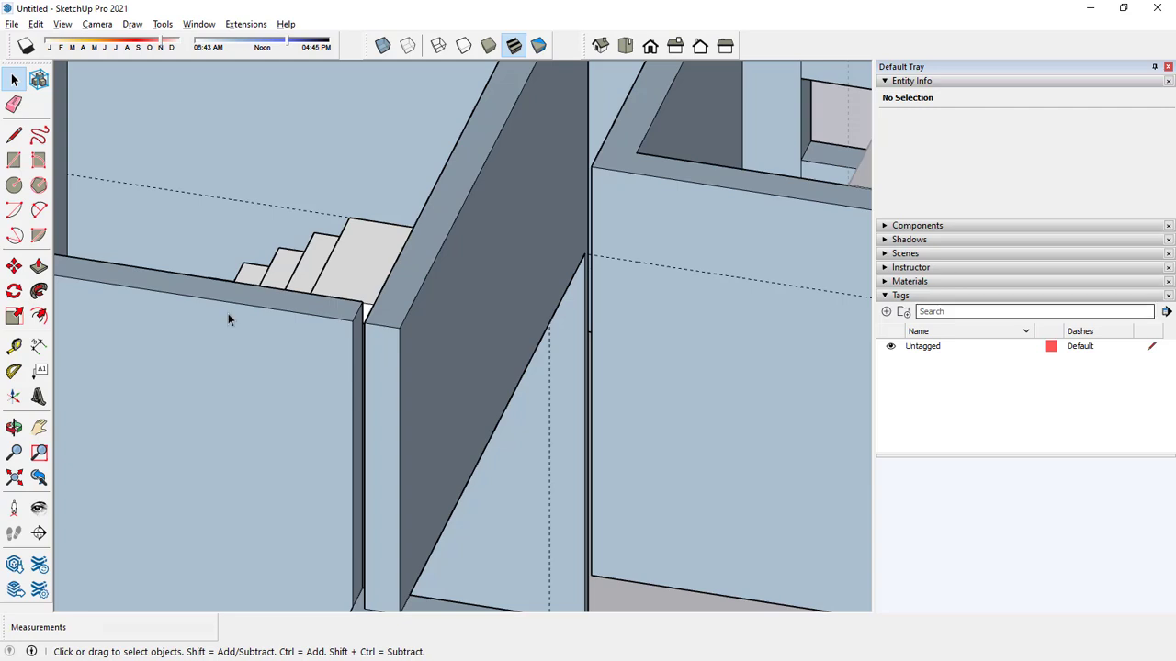
key(p)
scroll(363, 329, up, 2)
drag(353, 336, 360, 340)
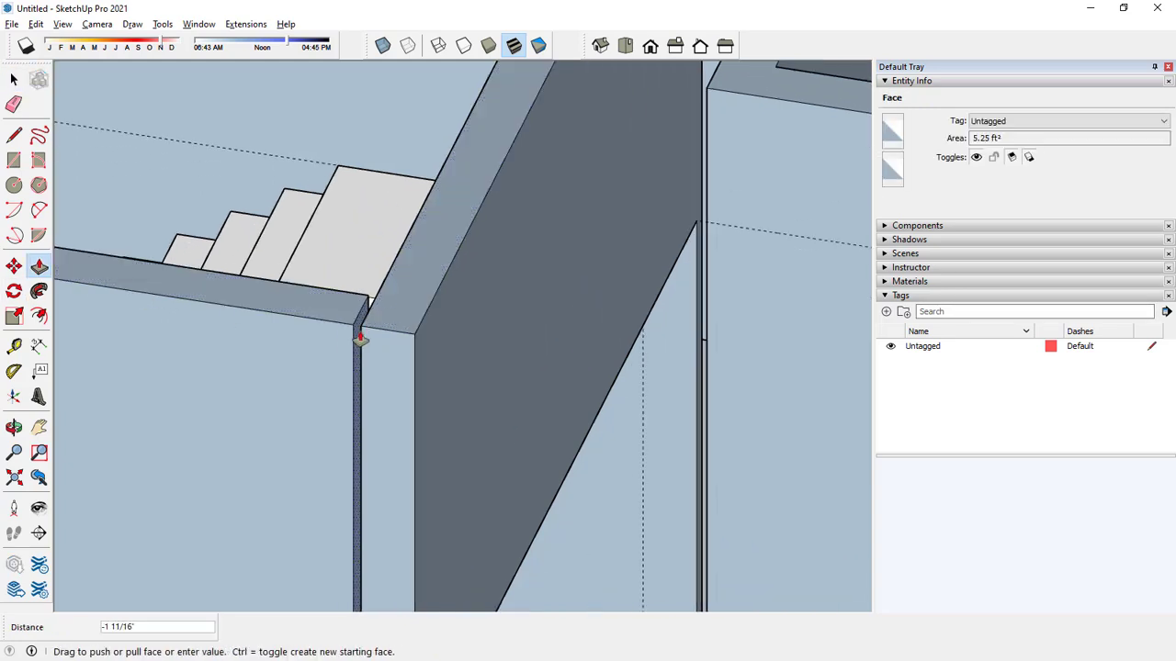
middle_drag(362, 327, 402, 361)
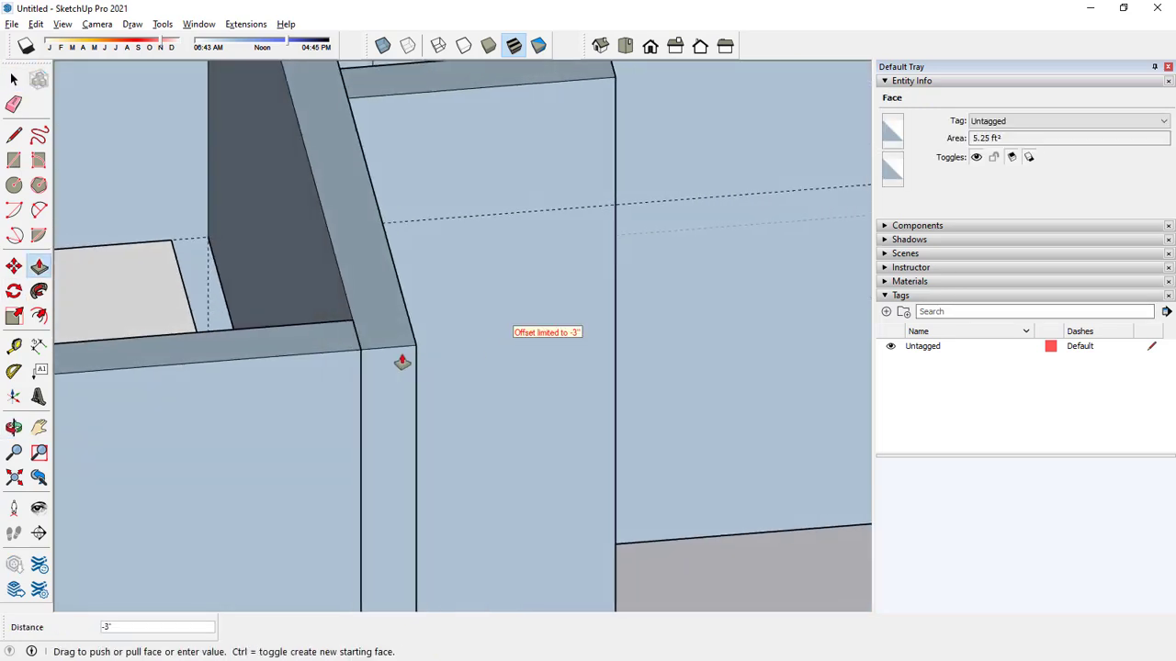
click(359, 359)
Examine the raised stairwell walls and the surrounding rooms from several angles.
scroll(422, 331, down, 5)
middle_drag(420, 309, 287, 283)
key(space)
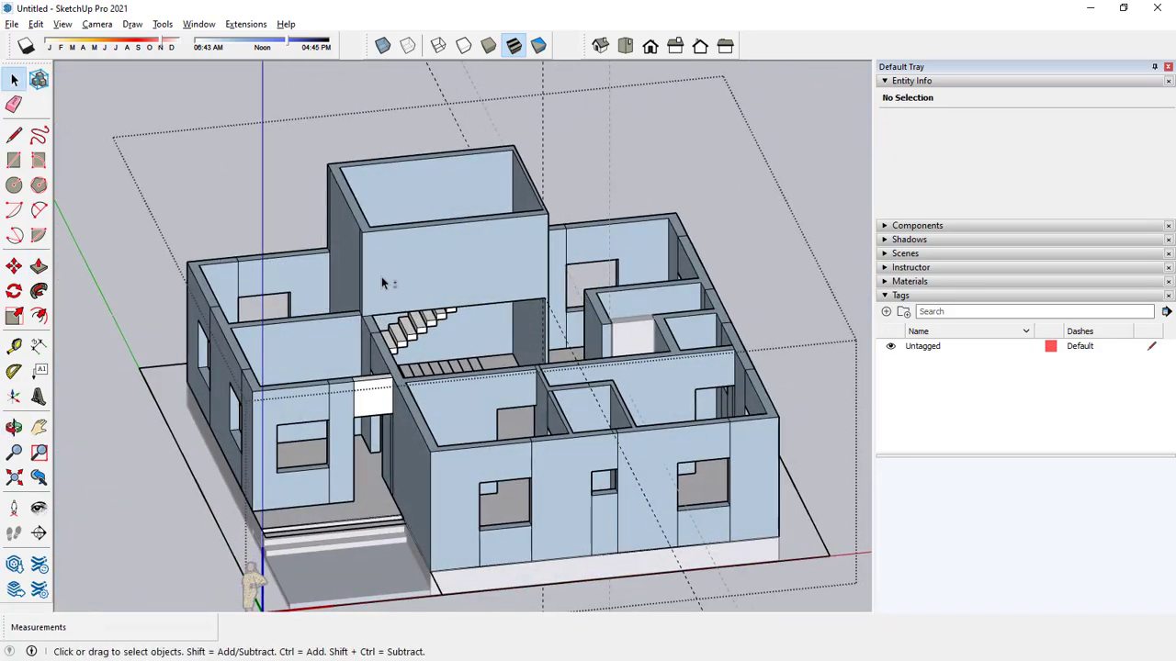
middle_drag(381, 277, 519, 197)
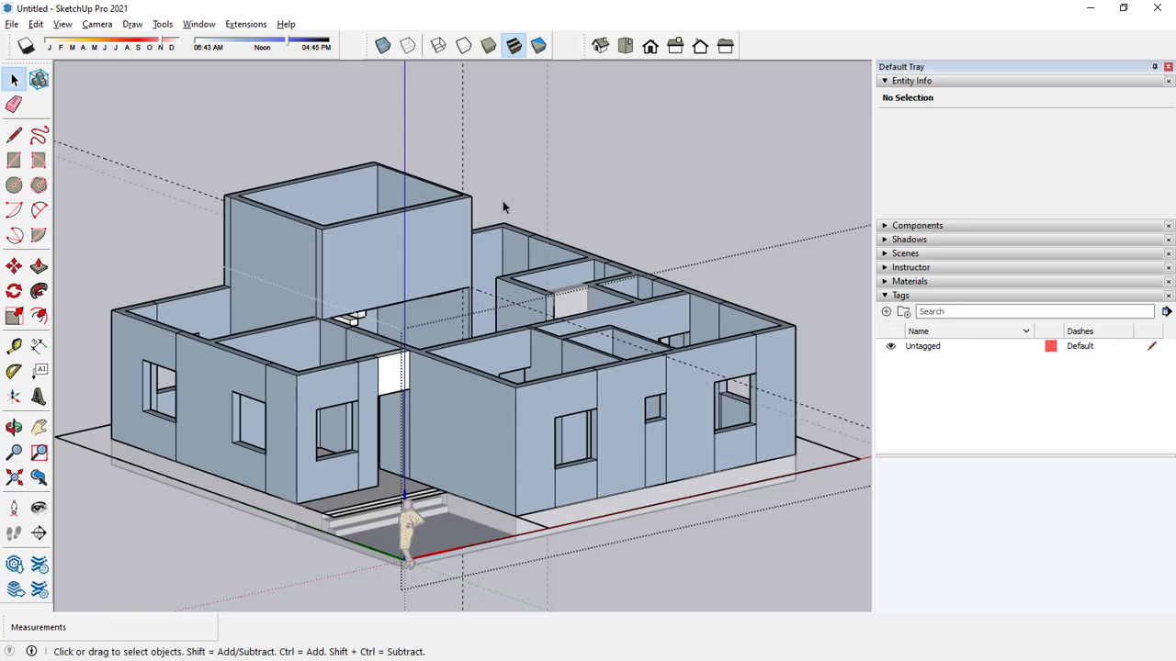
middle_drag(506, 205, 526, 206)
scroll(465, 241, up, 2)
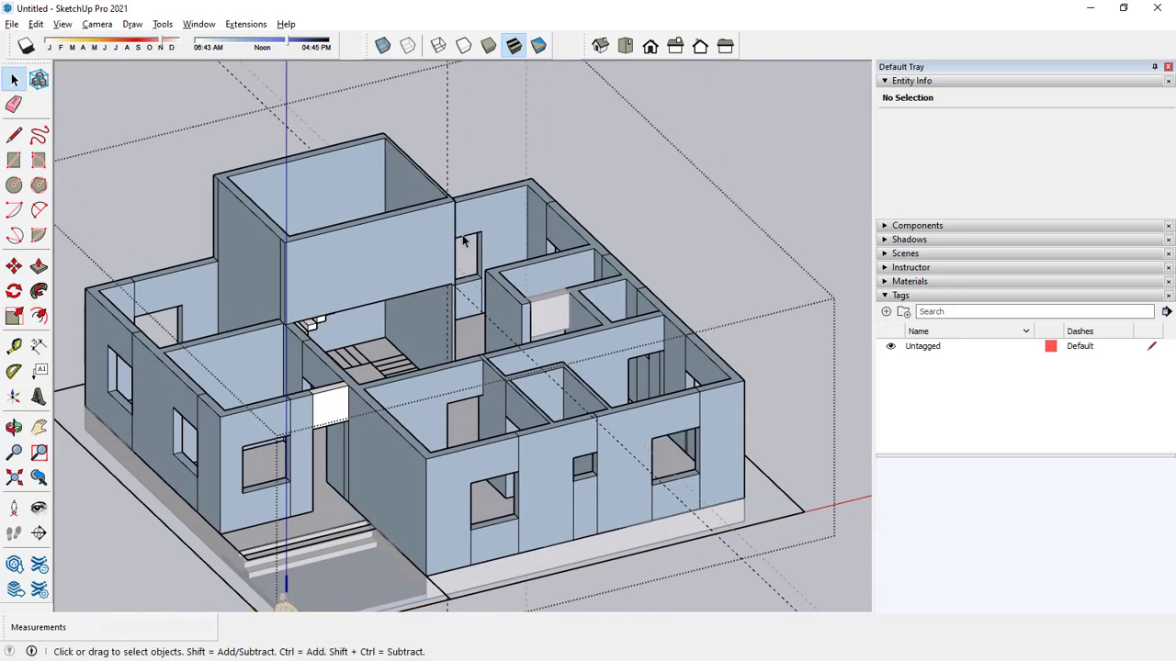
mouse_move(582, 286)
middle_down()
mouse_move(493, 212)
mouse_move(496, 308)
middle_up()
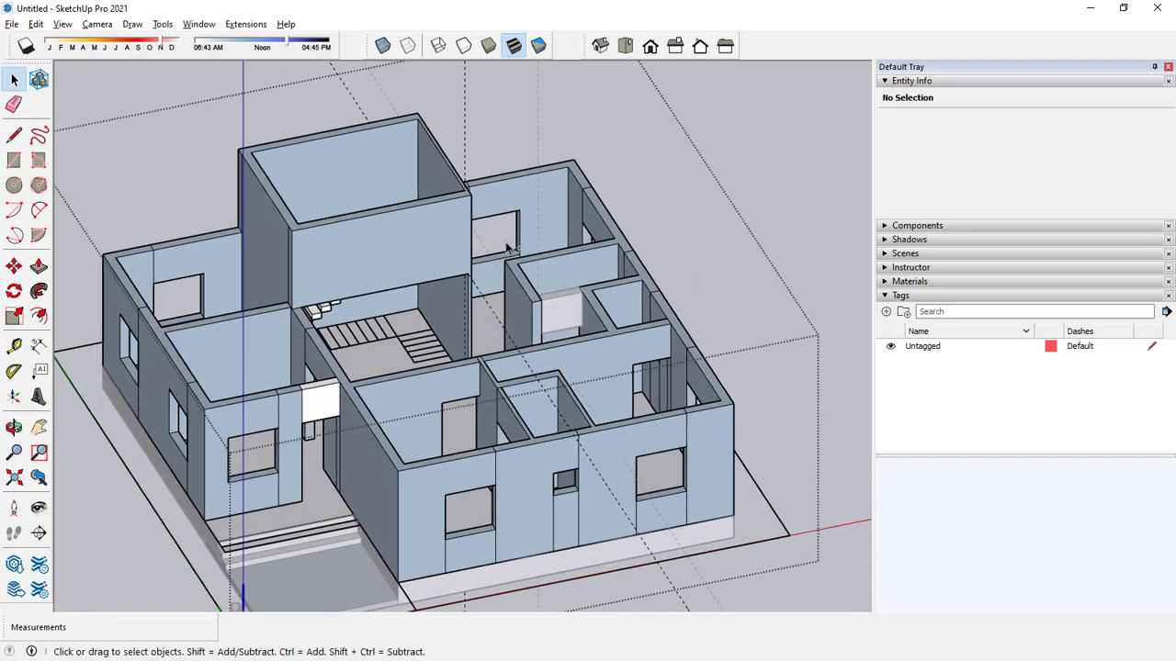
mouse_move(511, 248)
middle_down()
mouse_move(522, 236)
mouse_move(622, 278)
middle_up()
middle_drag(472, 189, 456, 195)
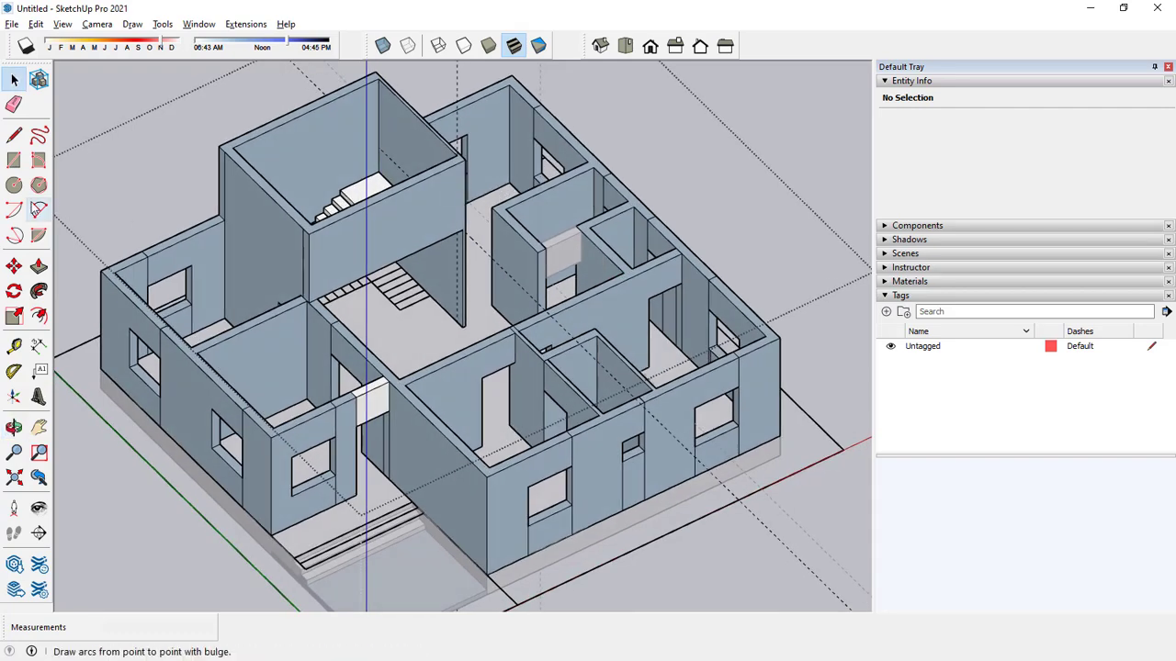
click(15, 348)
scroll(483, 171, up, 8)
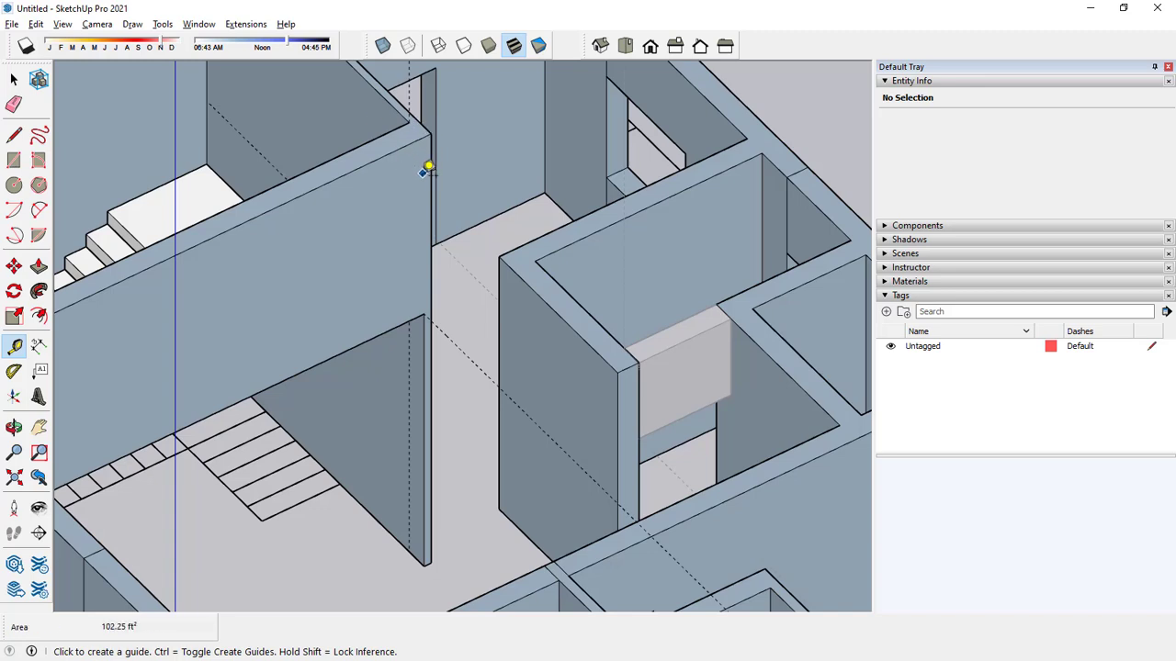
click(429, 175)
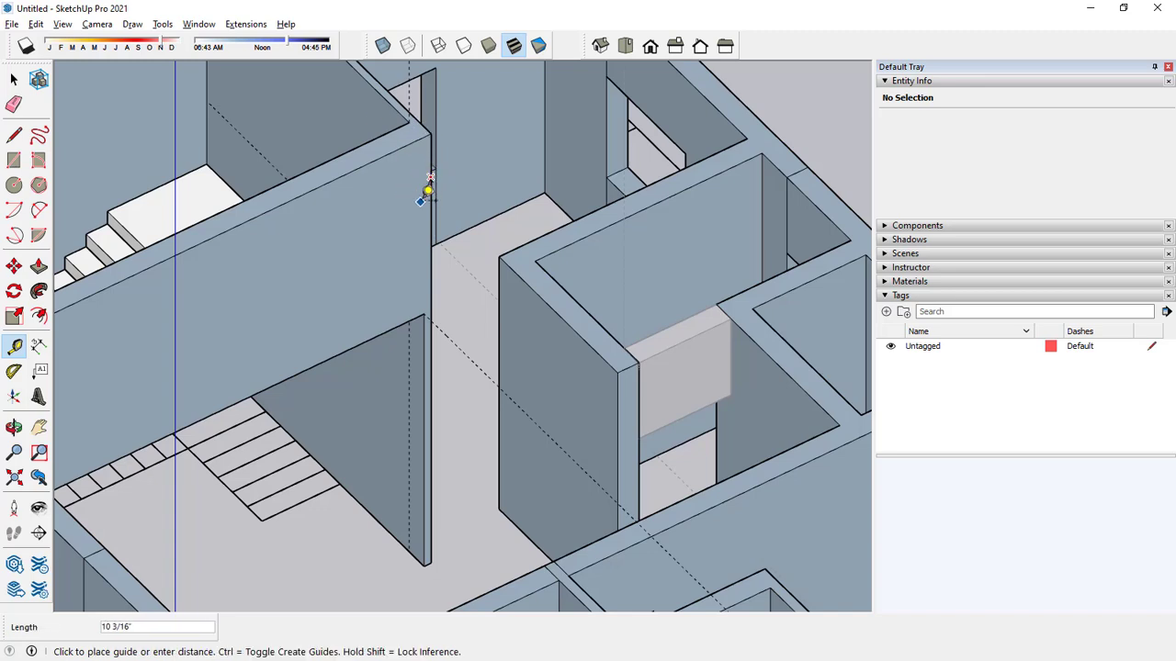
key(space)
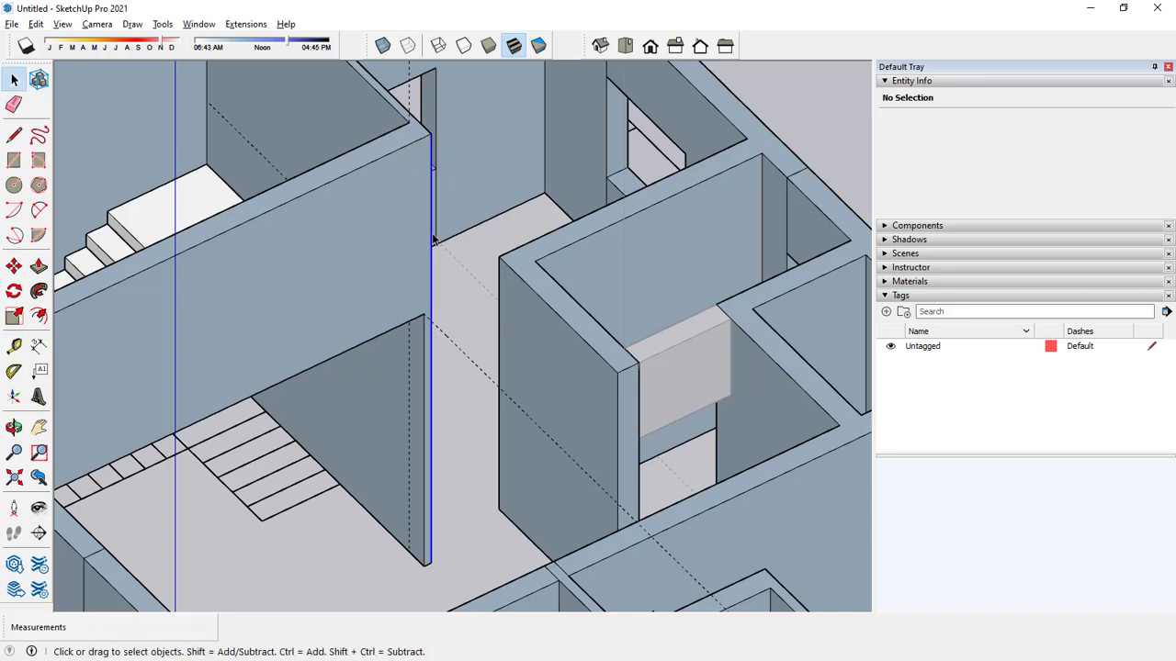
Place a vertical guide just in from the upper stairwell wall's 17' corner edge and a second one 3' further in.
click(431, 237)
key(t)
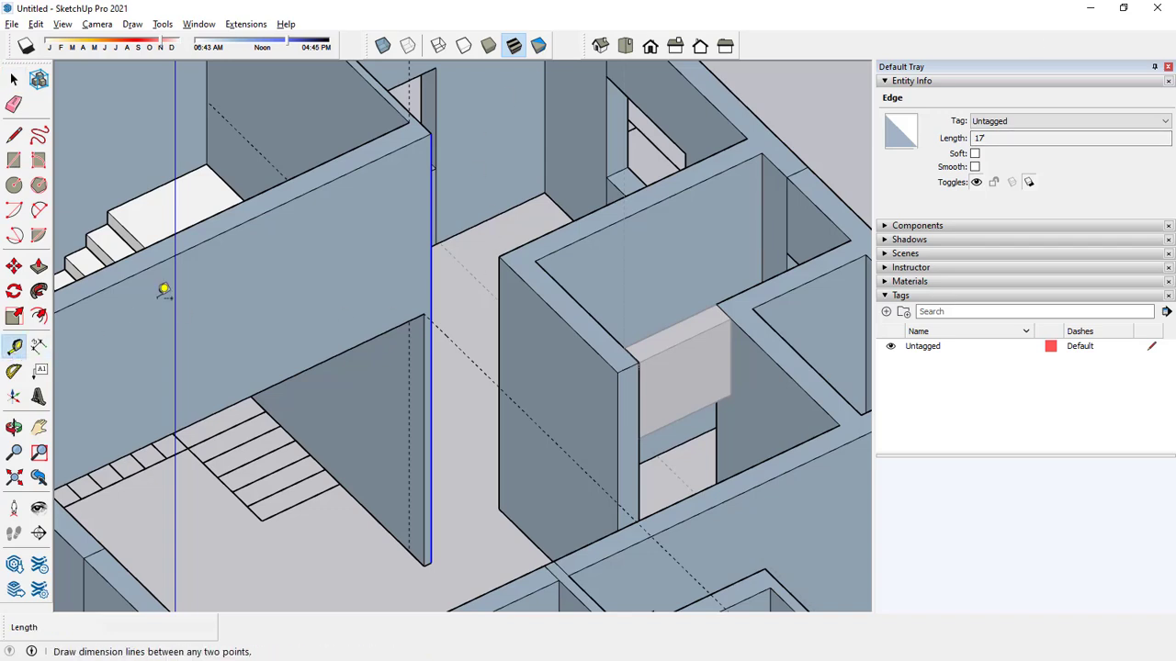
click(429, 196)
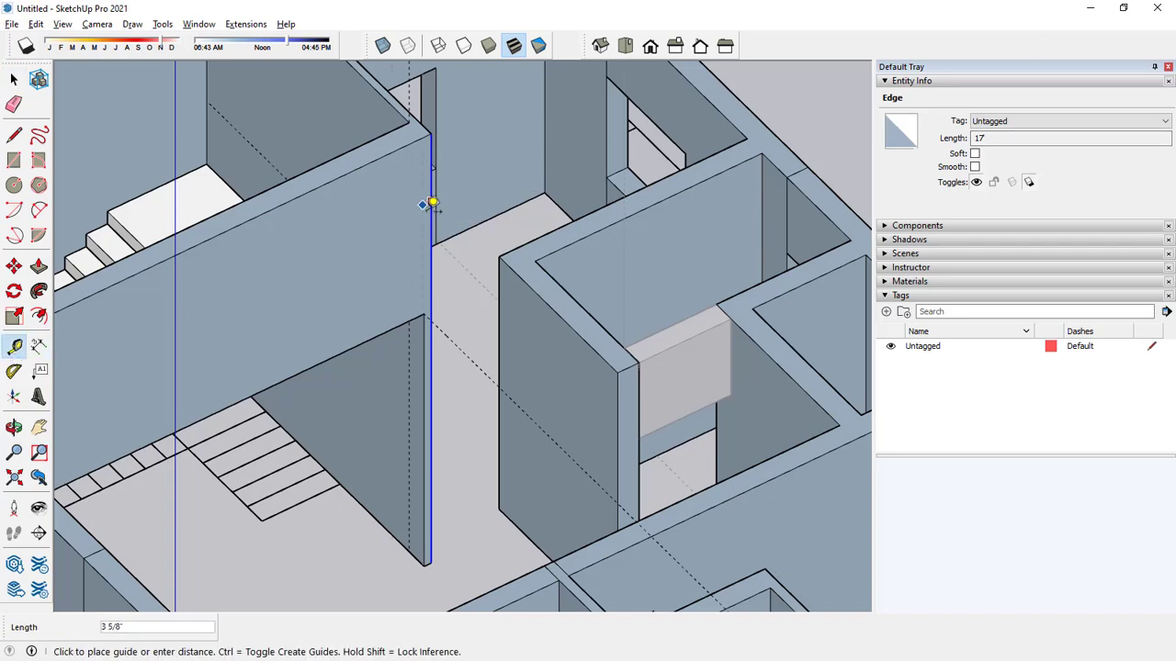
key(Return)
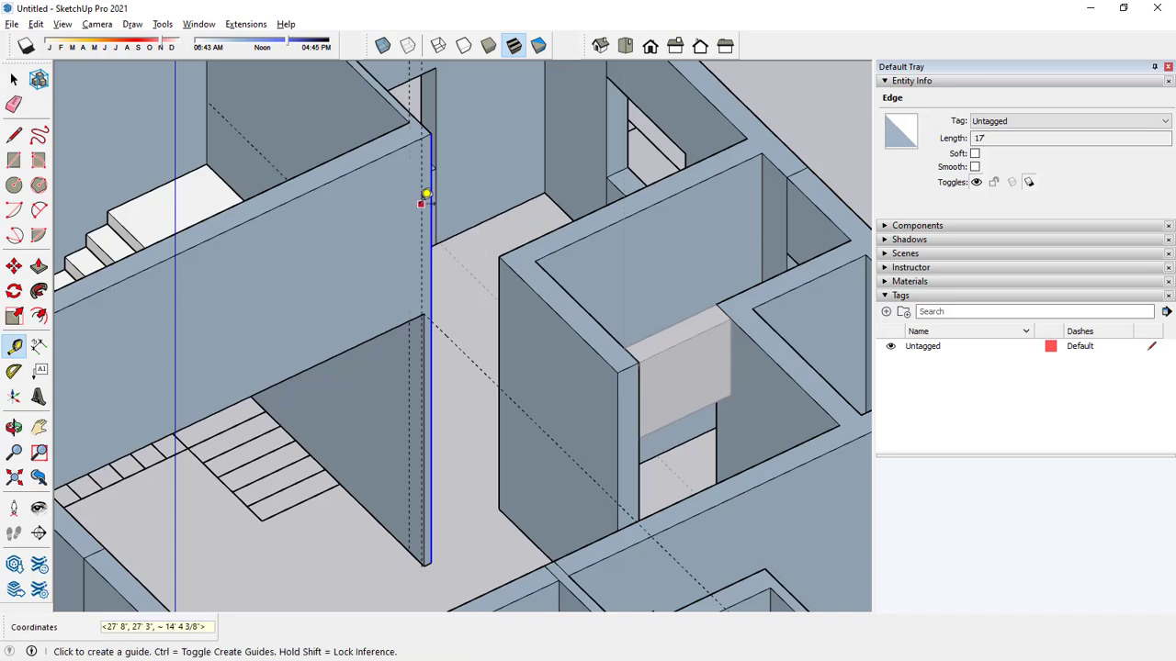
click(420, 204)
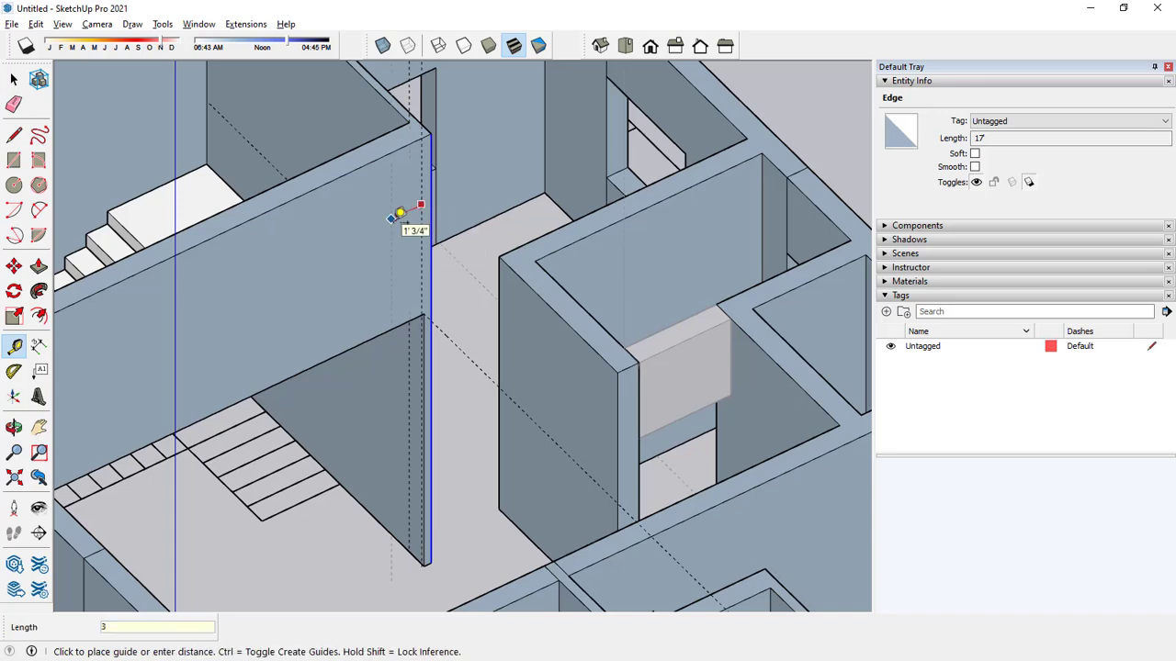
text(3)
key(Return)
Place a horizontal guide 1' below the top edge of the same stairwell wall.
click(375, 160)
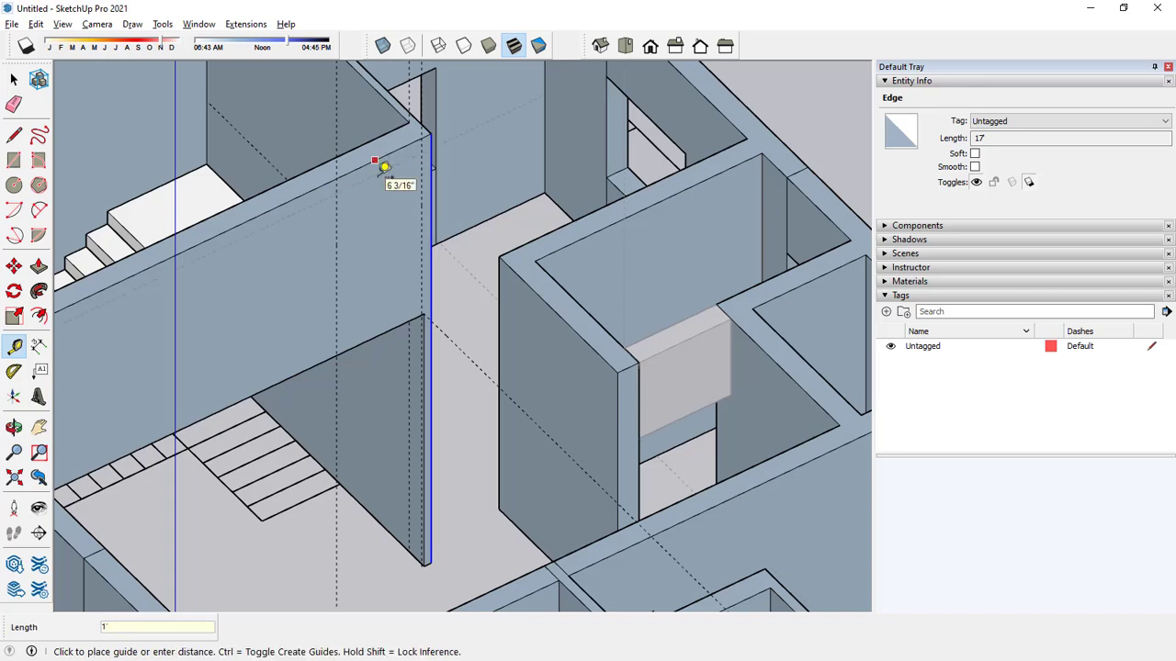
text(1')
key(Return)
key(space)
Inspect the guides on the stairwell wall and the whole house from farther away.
scroll(384, 310, down, 3)
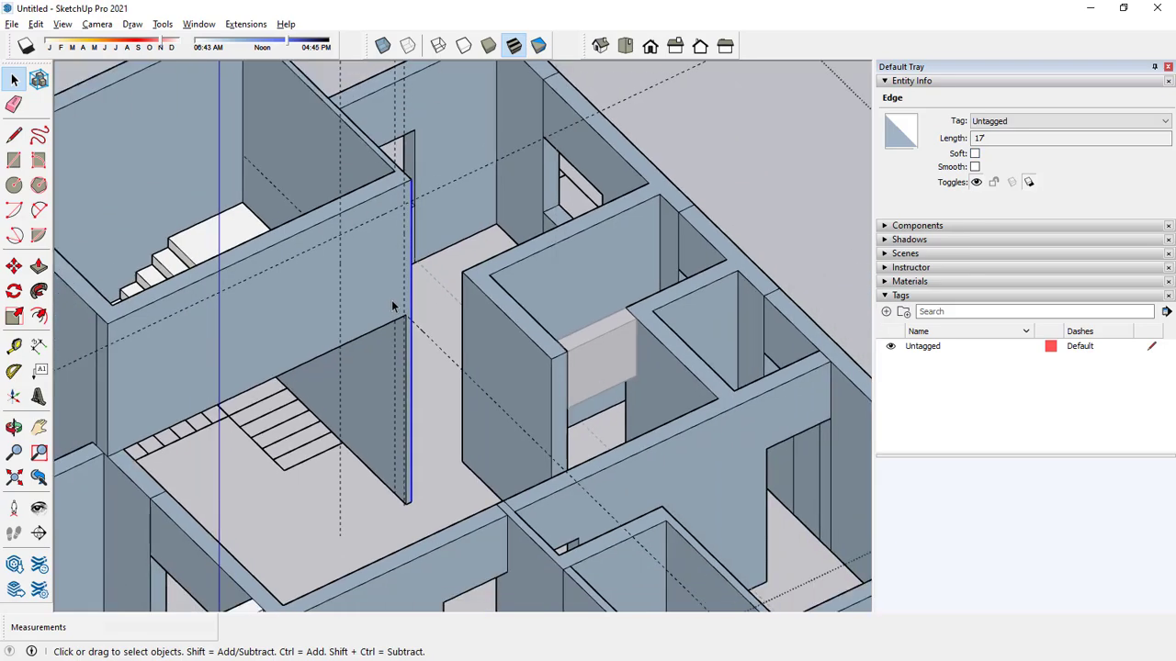
middle_drag(383, 312, 382, 245)
scroll(388, 332, down, 5)
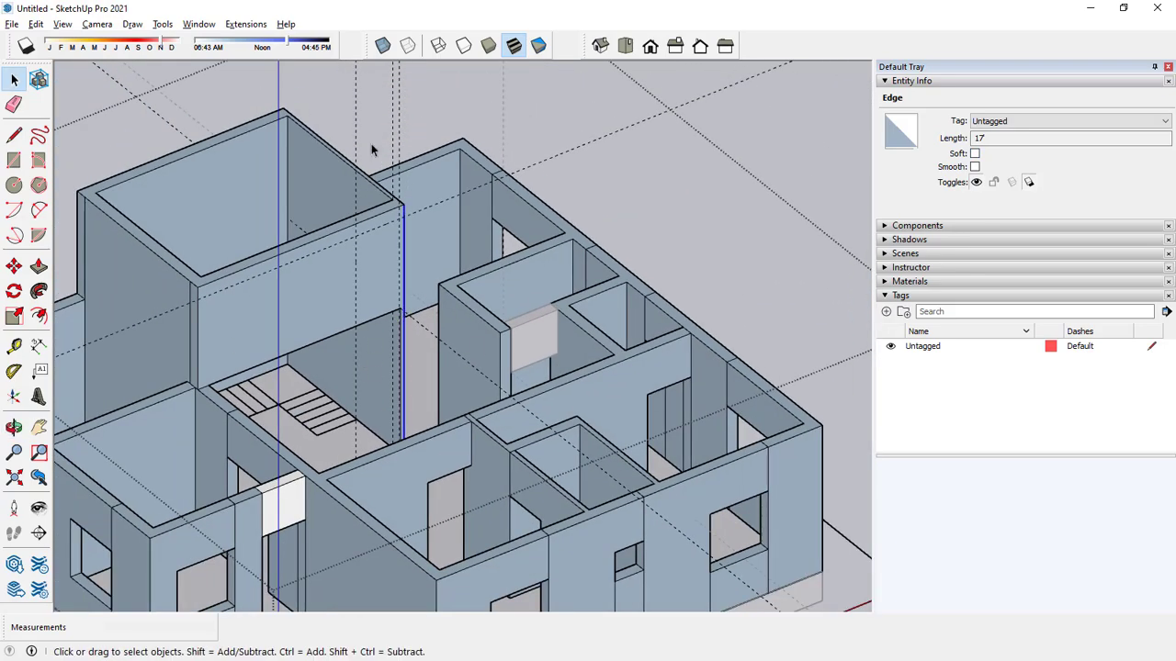
scroll(357, 236, down, 3)
scroll(372, 238, up, 3)
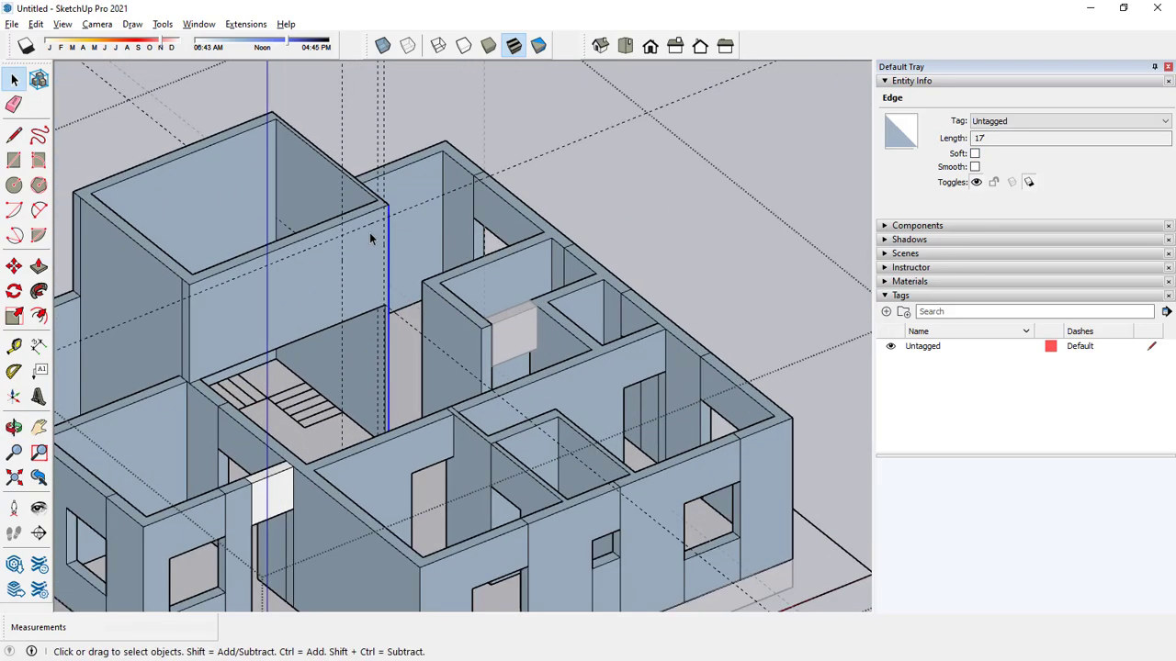
scroll(397, 256, down, 3)
middle_drag(380, 257, 404, 276)
scroll(470, 435, down, 3)
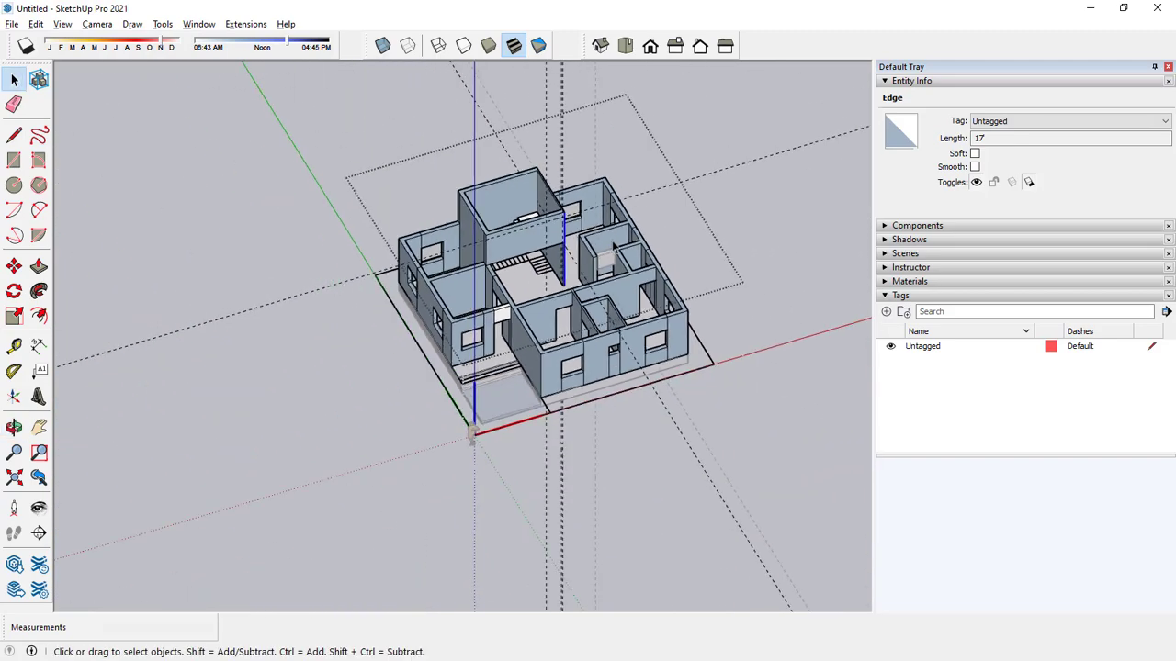
Finish editing the house component and clear the selection, keeping the model intact.
click(695, 161)
middle_drag(527, 239, 372, 319)
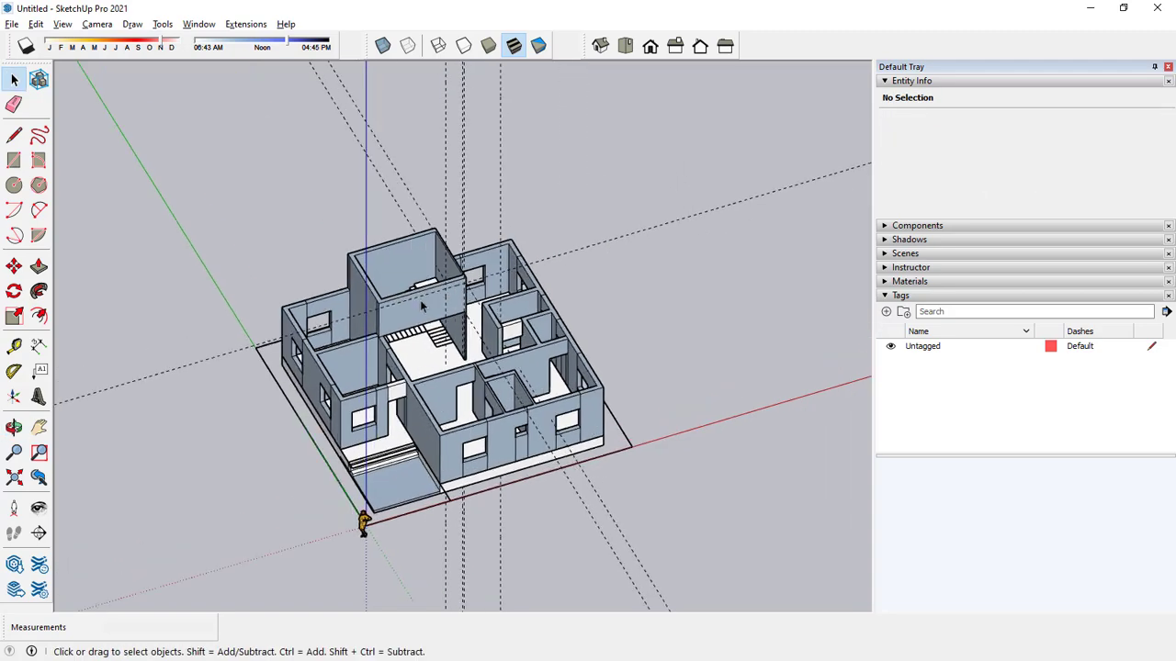
scroll(372, 320, up, 3)
click(365, 314)
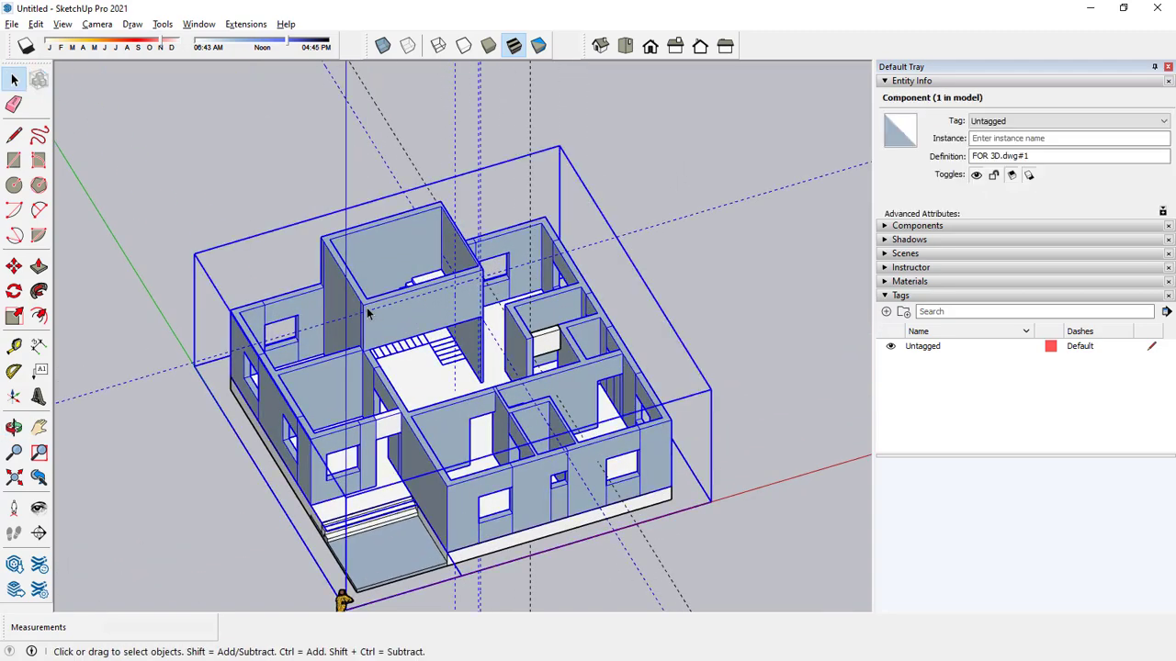
key(Delete)
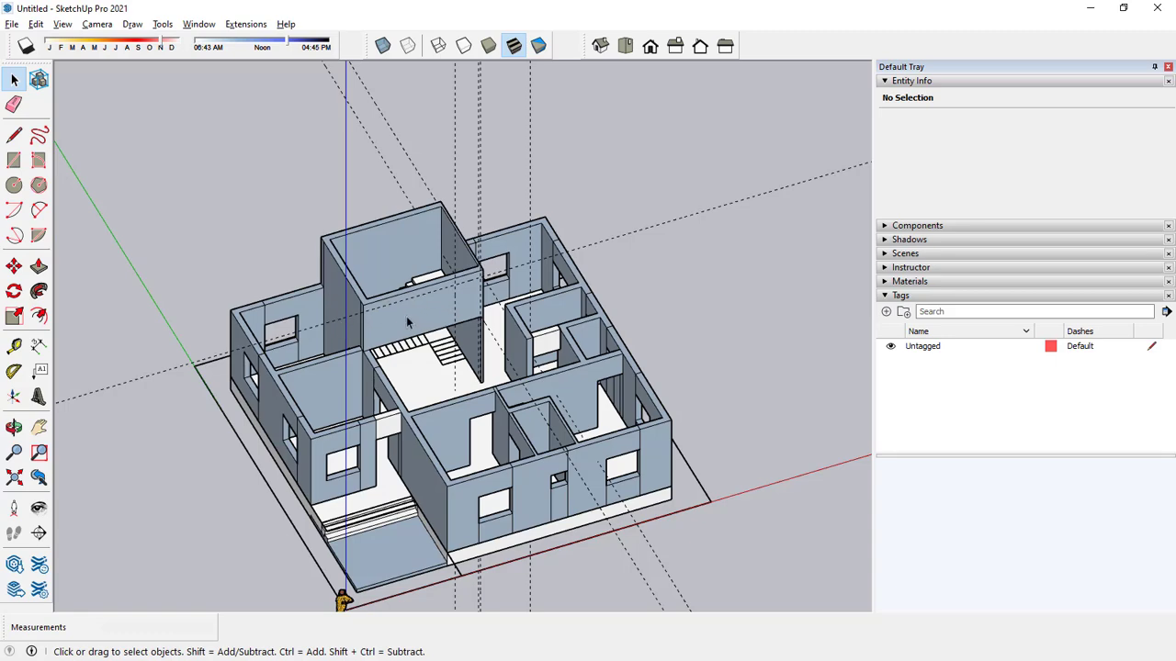
mouse_move(356, 340)
middle_down()
mouse_move(438, 315)
mouse_move(439, 333)
mouse_move(431, 255)
mouse_move(399, 341)
middle_up()
Draw an 11' 6" by 10' 9" rectangle over the corner room beside the stairwell, from its outer wall corner to the stairwell corner.
click(15, 162)
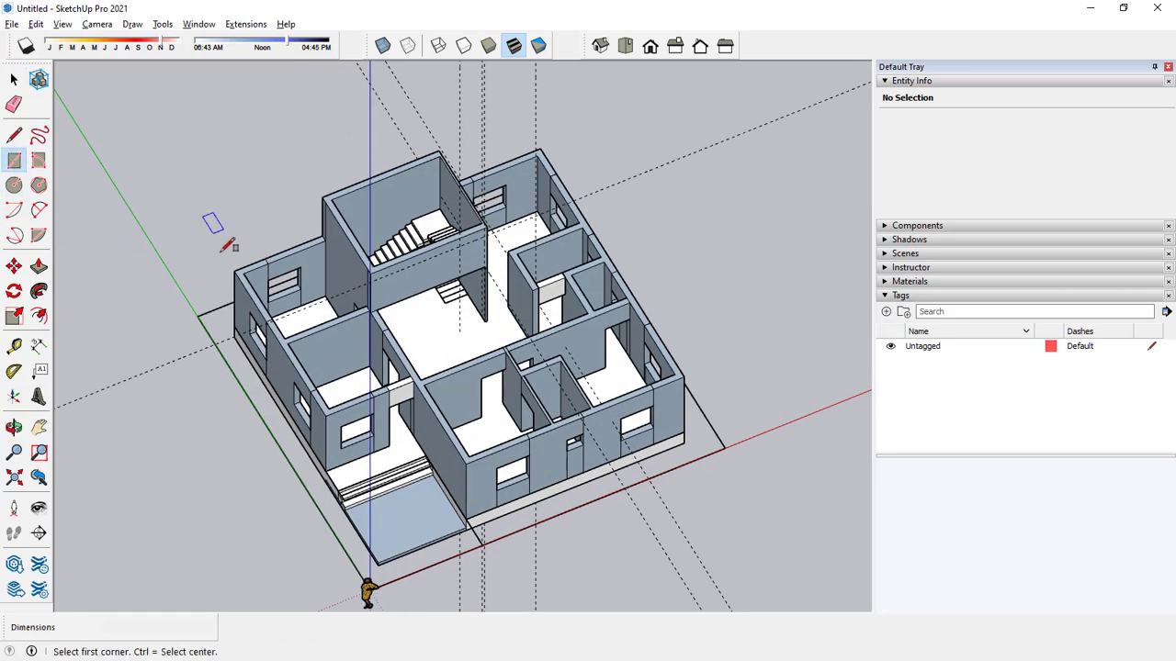
scroll(237, 271, up, 3)
click(238, 250)
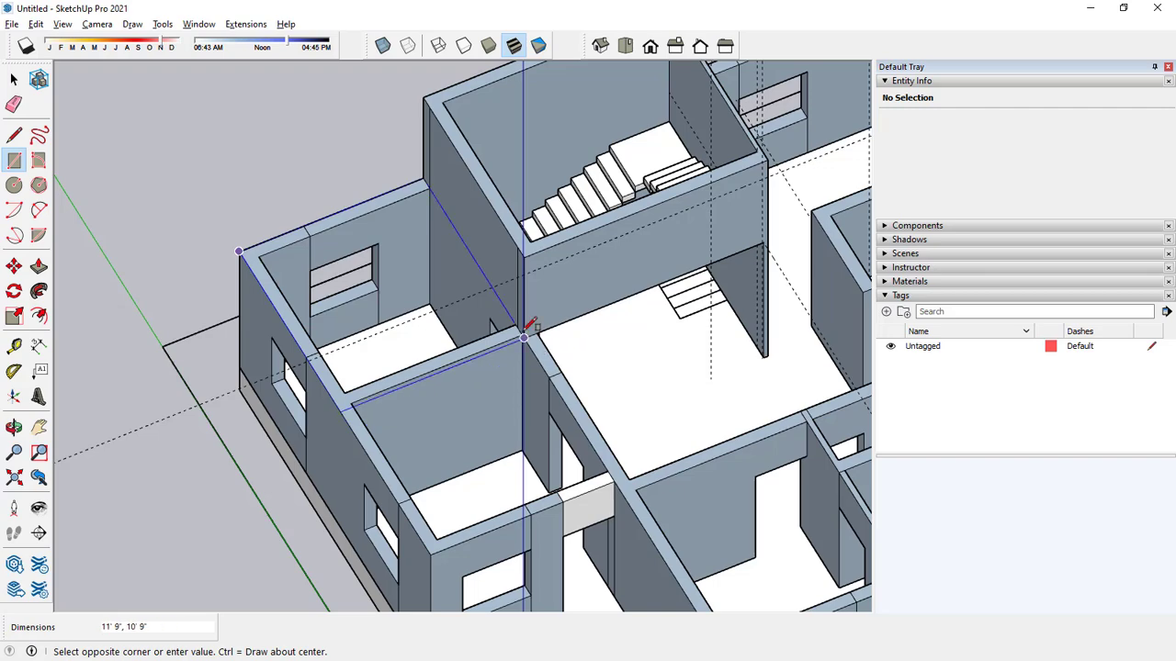
scroll(521, 327, up, 5)
click(546, 332)
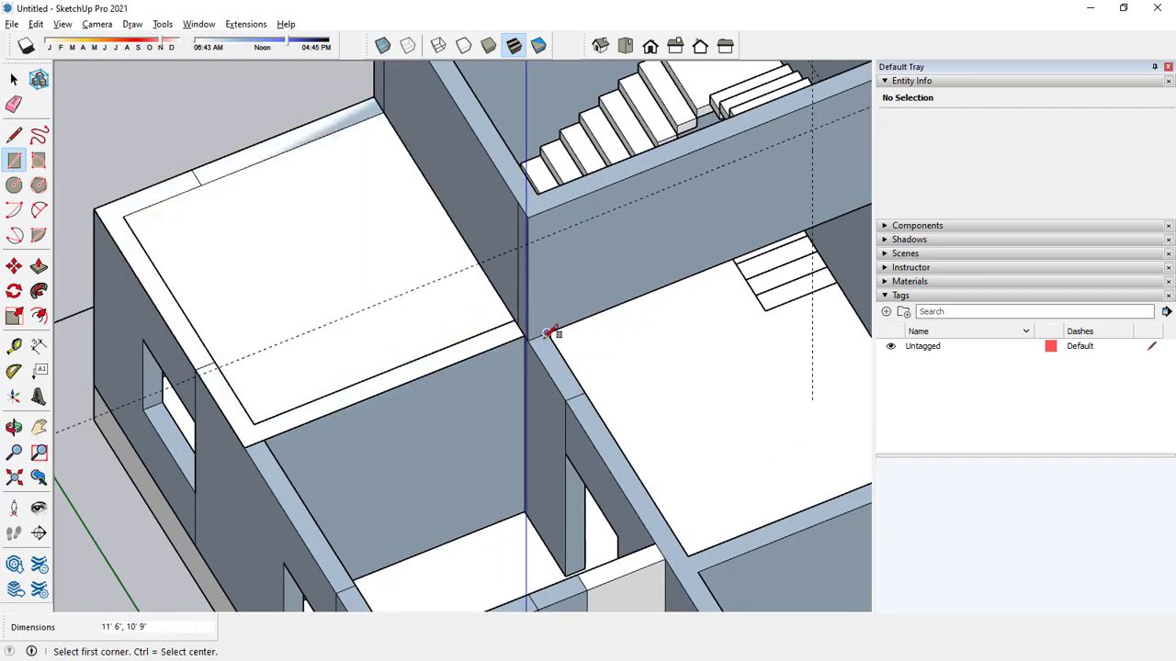
Pull the rectangle over the corner room up about 6" to form a roof slab.
key(space)
click(39, 266)
click(245, 303)
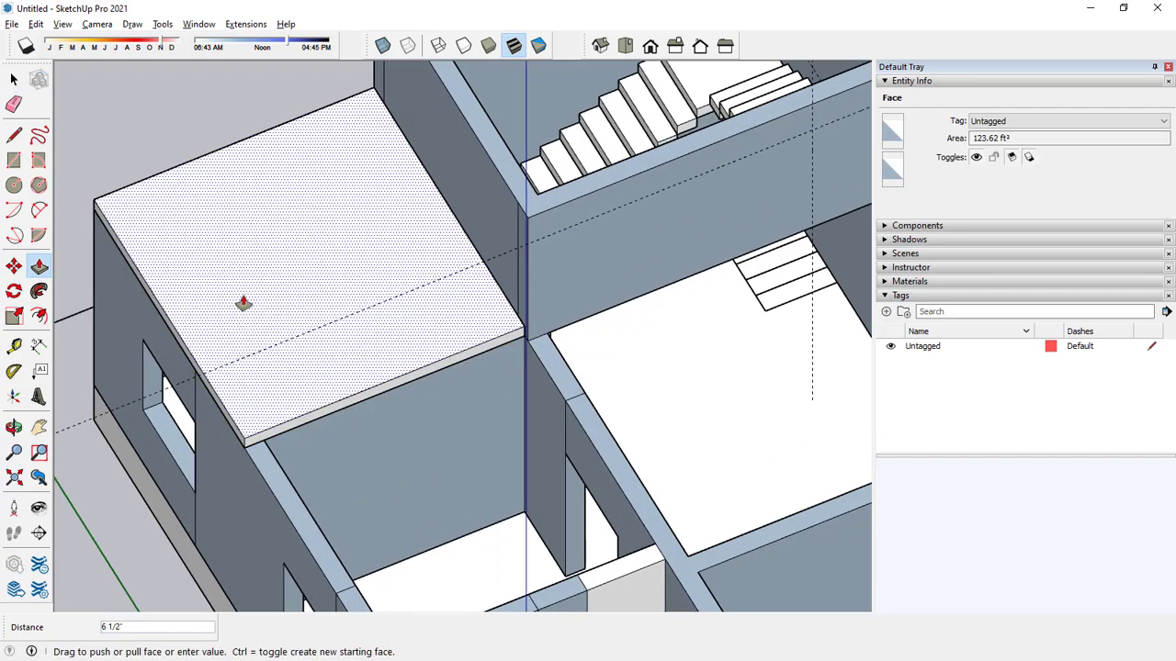
click(244, 295)
scroll(260, 296, down, 3)
middle_drag(260, 296, 338, 252)
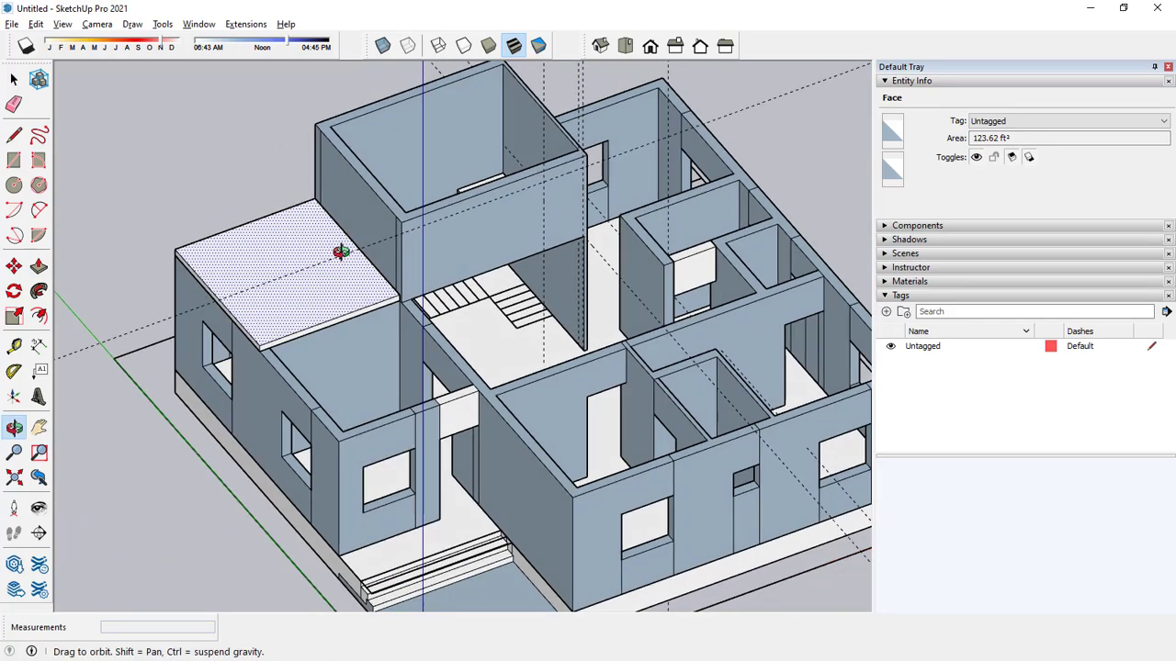
Extend the slab's front edge face 10' 9" to the front wall, covering the adjacent room.
scroll(278, 346, up, 3)
click(257, 354)
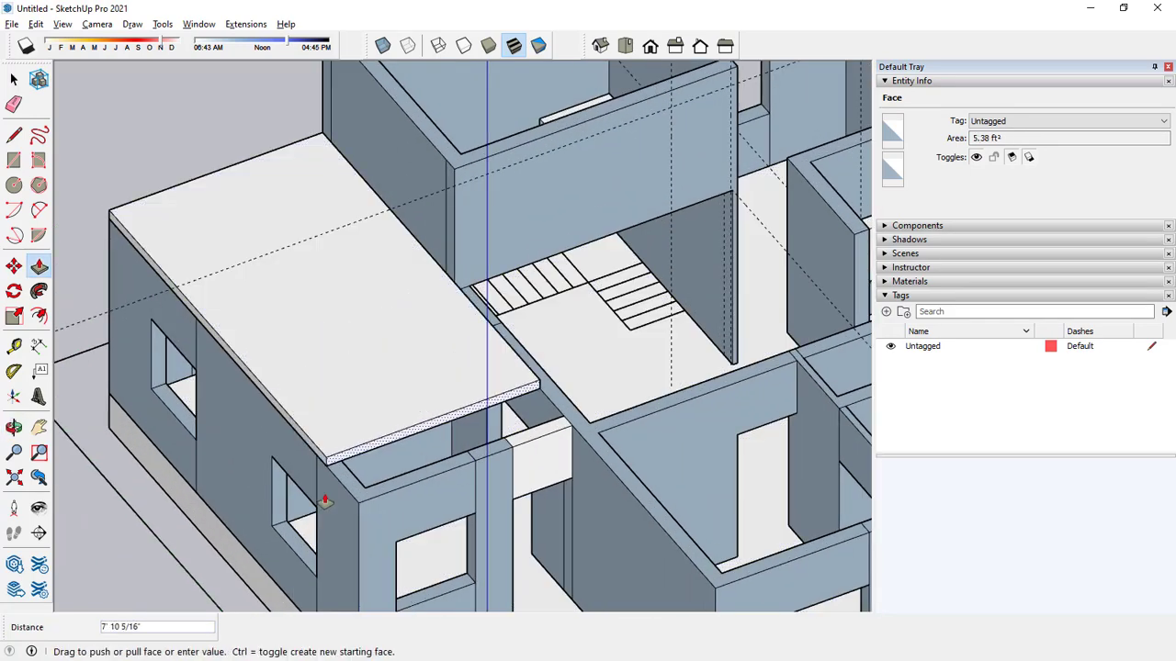
click(359, 506)
scroll(478, 404, down, 3)
Try to pull the slab's full inner side face out across the stairwell and hall.
middle_drag(517, 368, 457, 346)
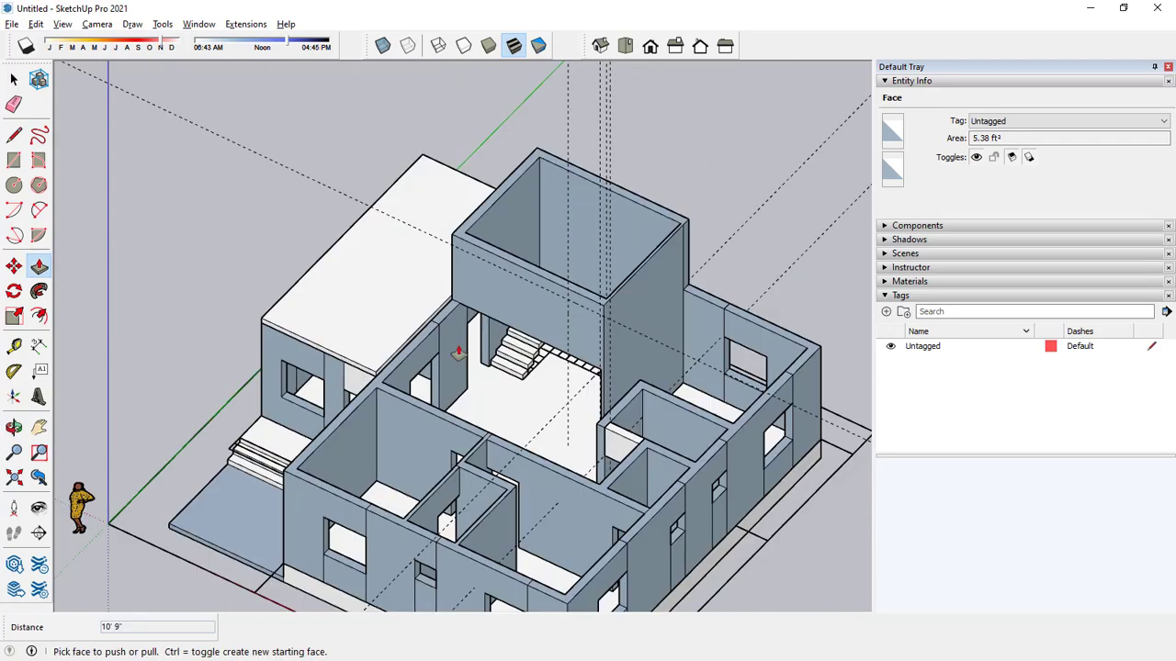
scroll(367, 349, up, 3)
click(375, 361)
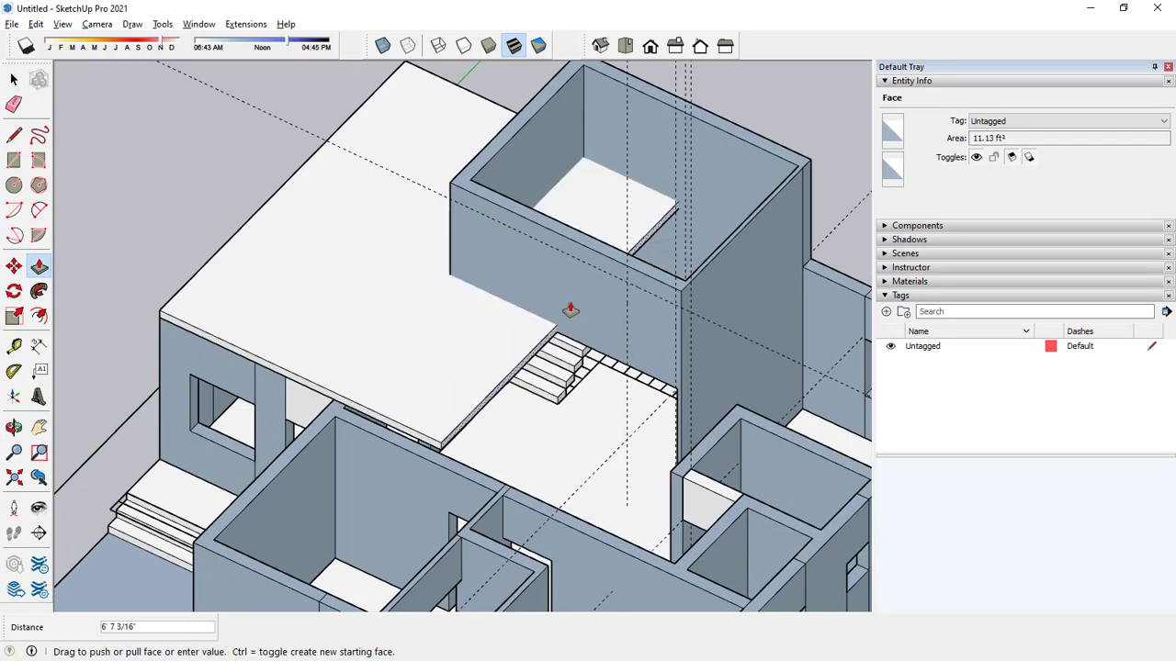
click(466, 268)
key(space)
scroll(462, 287, up, 2)
scroll(462, 288, up, 1)
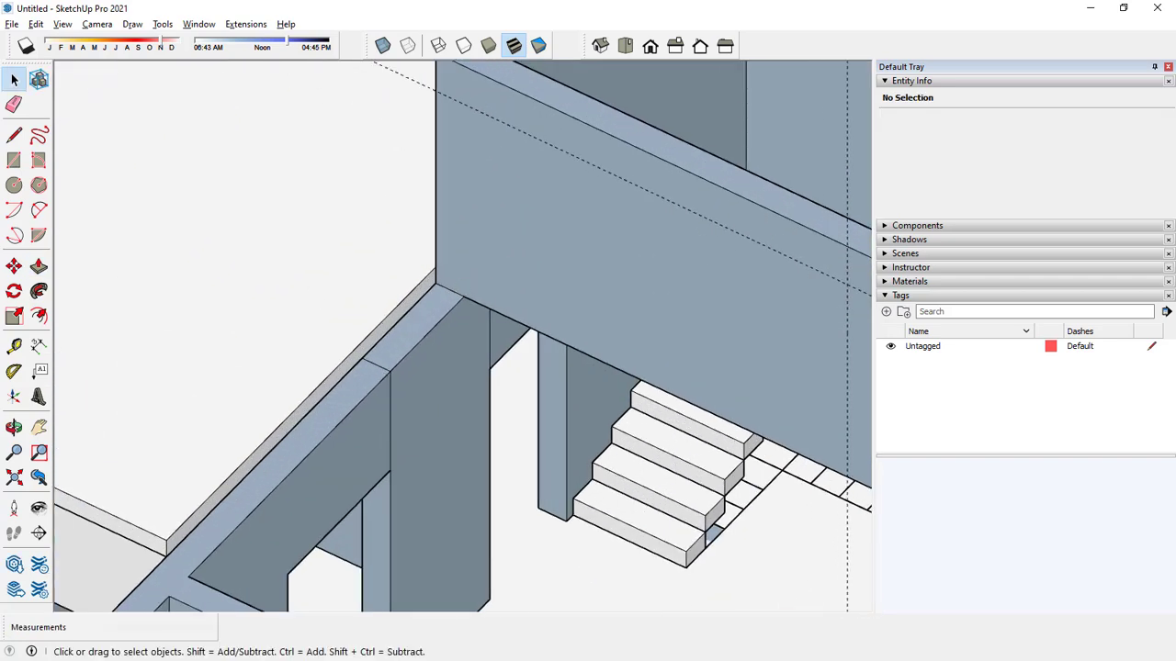
Draw a 6" vertical line on the slab's inner side face at the stairwell corner to split it.
click(13, 135)
scroll(400, 280, up, 2)
click(395, 287)
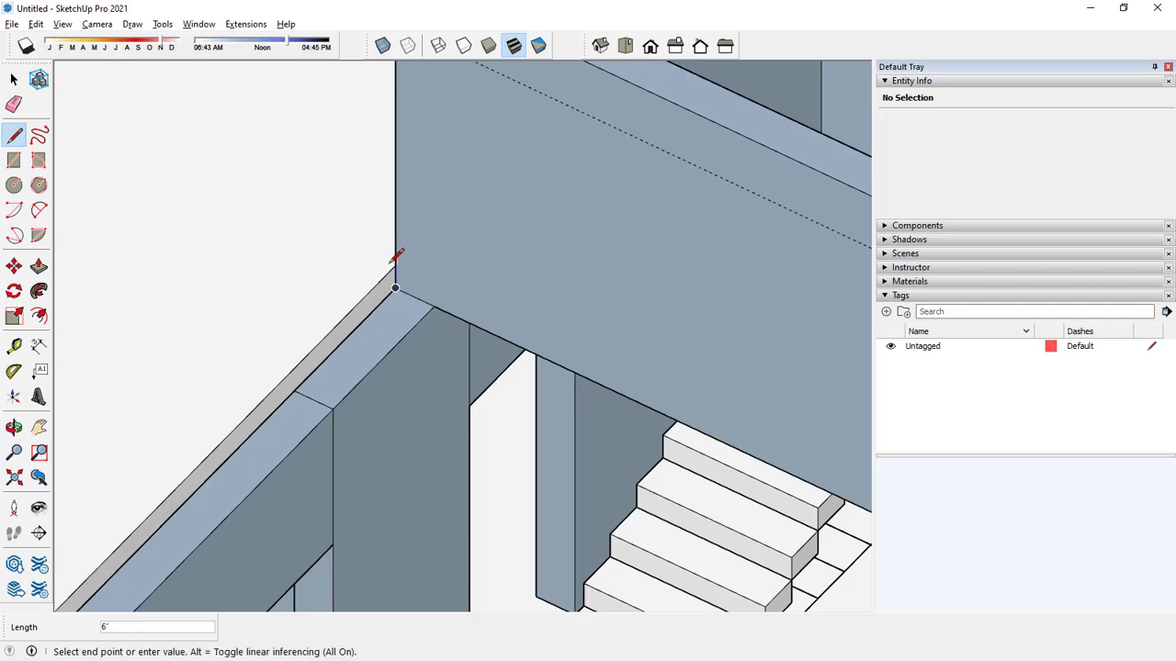
key(space)
Extend the split part of the slab's inner side face 26' 8" across the hall to the far outer wall.
click(385, 292)
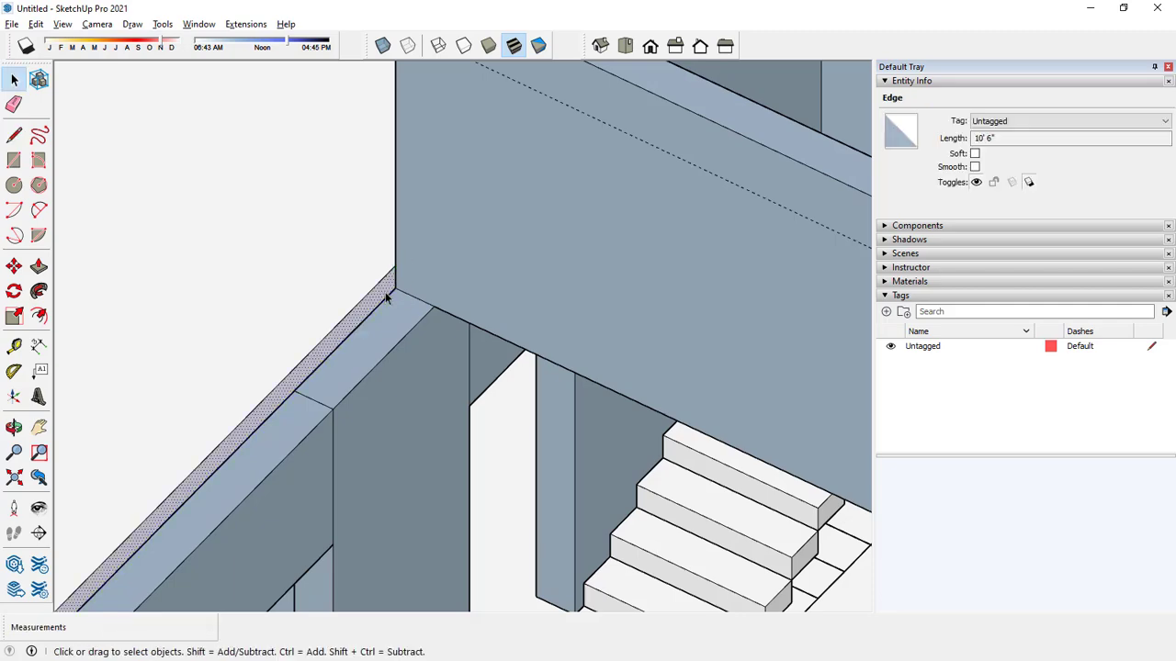
scroll(405, 246, down, 4)
click(40, 266)
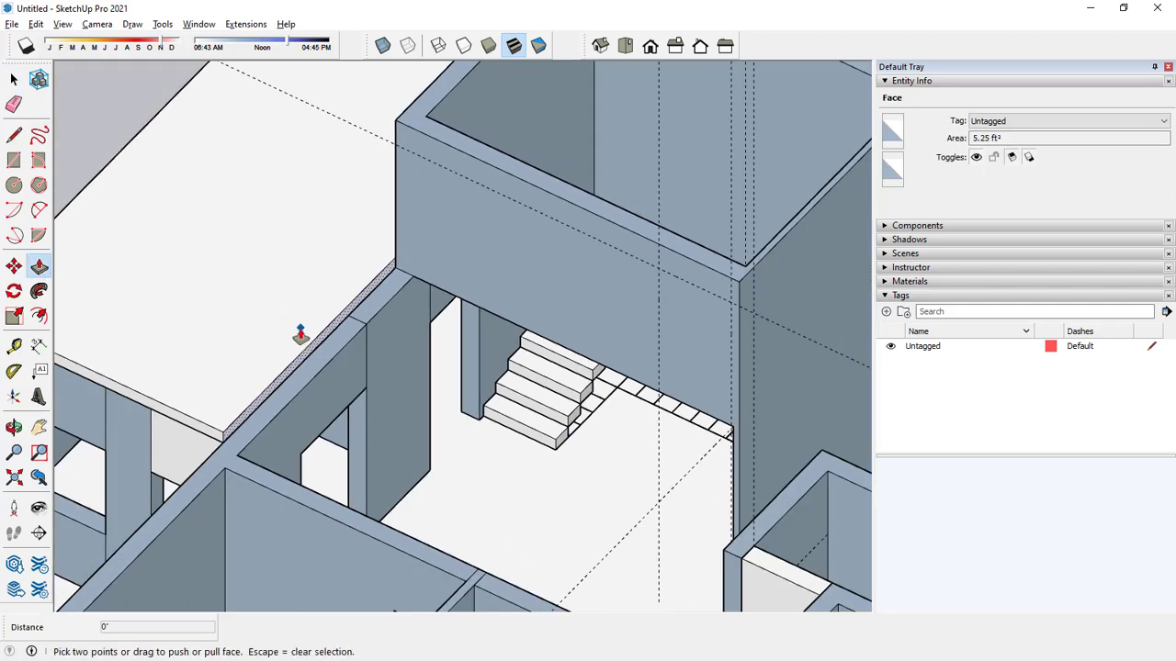
scroll(306, 363, up, 2)
key(space)
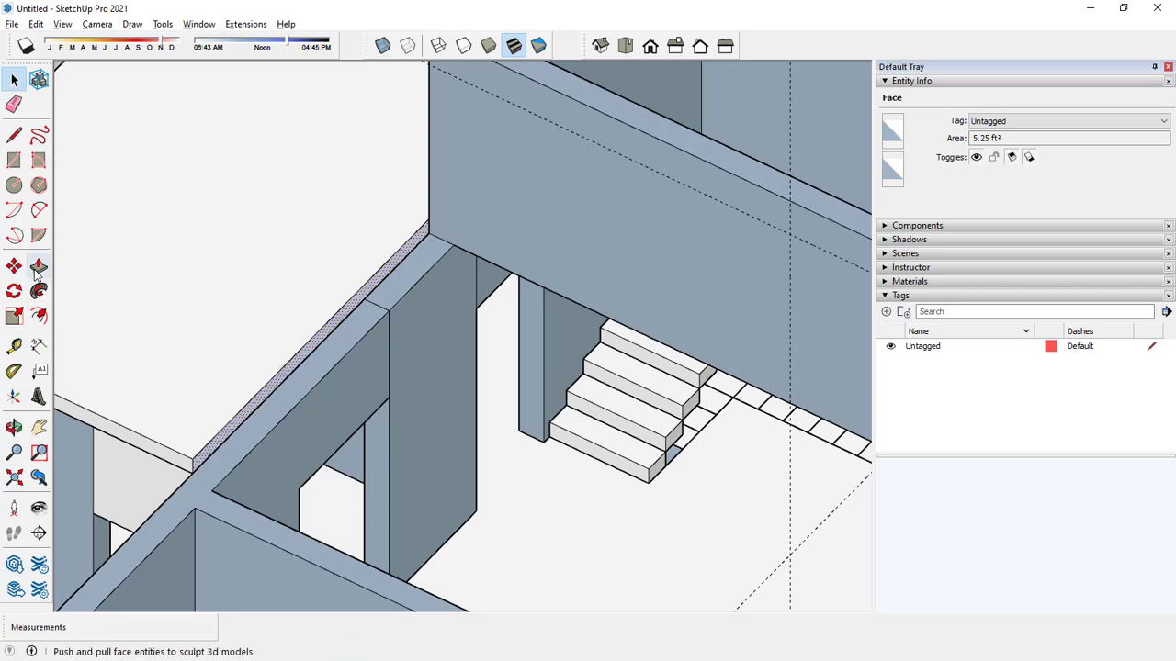
click(40, 267)
scroll(313, 408, up, 2)
click(246, 368)
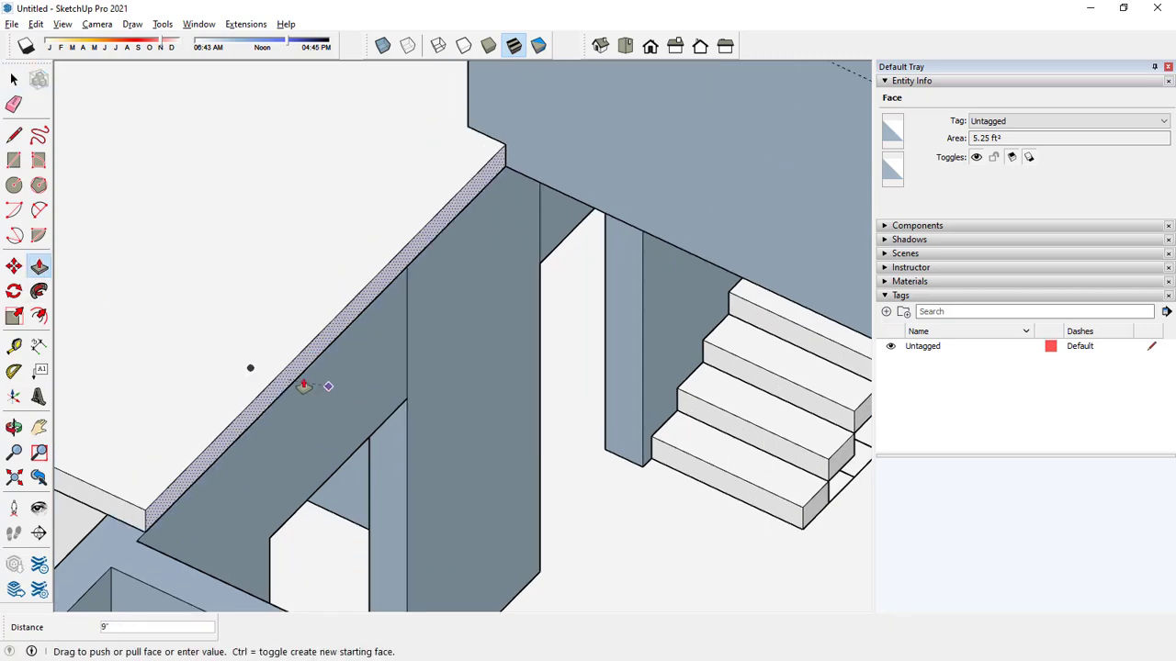
scroll(389, 341, down, 6)
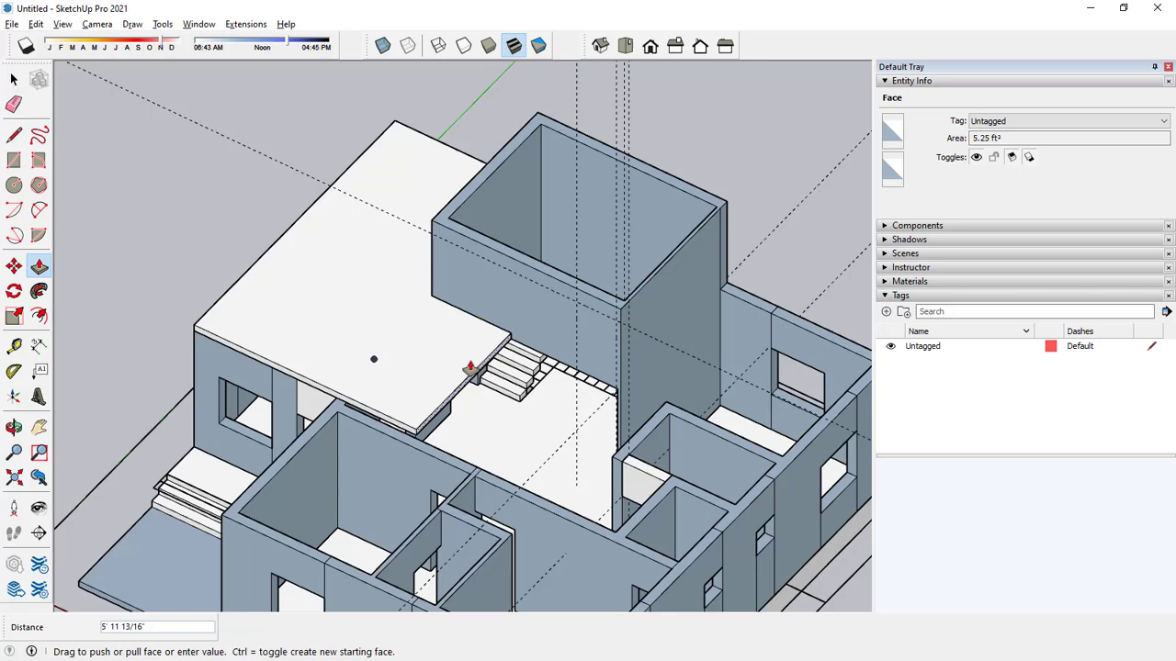
scroll(472, 371, down, 1)
middle_drag(478, 376, 496, 437)
scroll(523, 370, down, 1)
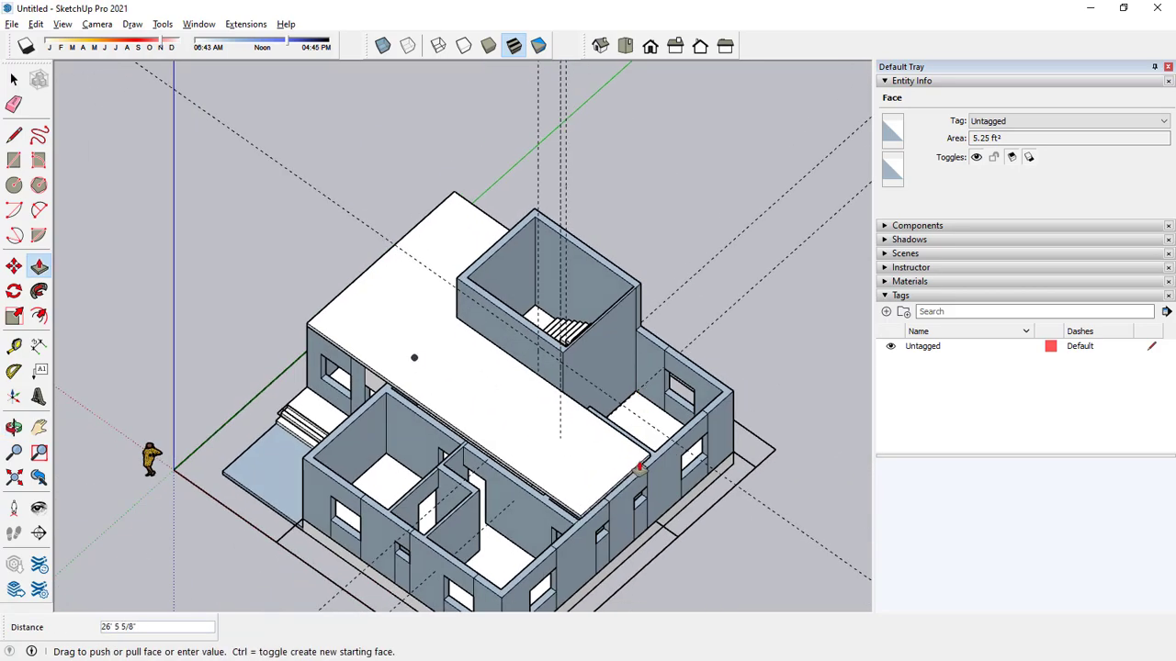
scroll(637, 470, up, 5)
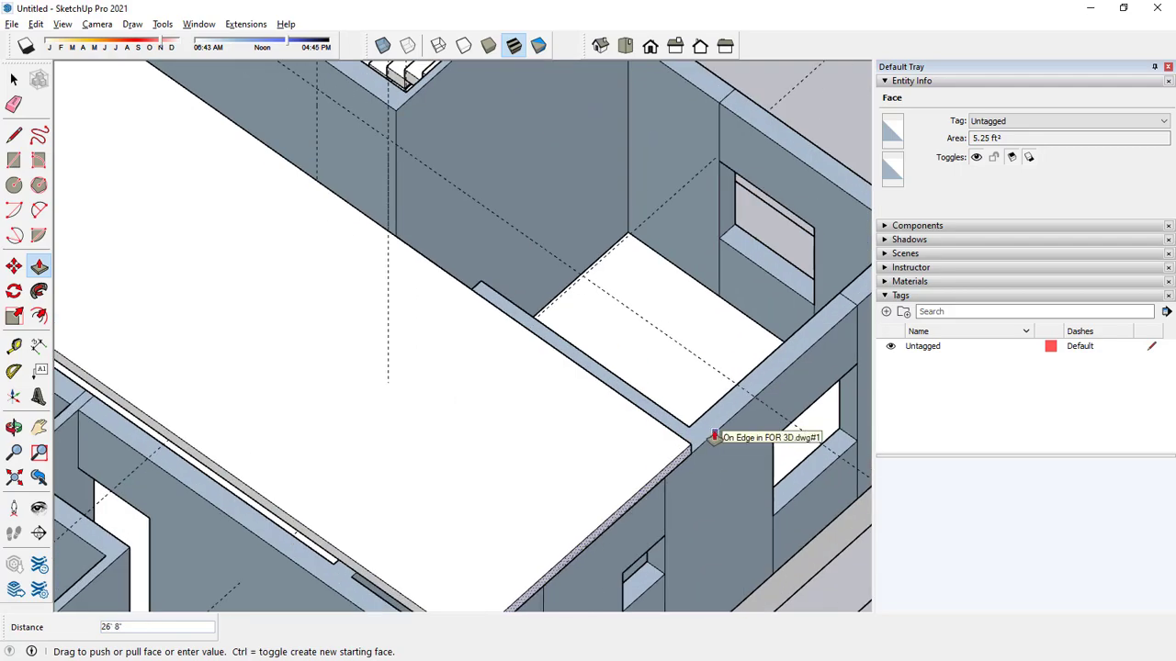
click(715, 437)
Draw a 12' 5" by 6" rectangle on the slab's side face, from the outer wall corner to the stairwell wall.
scroll(661, 380, down, 4)
middle_drag(671, 325, 425, 257)
scroll(392, 268, up, 3)
click(399, 276)
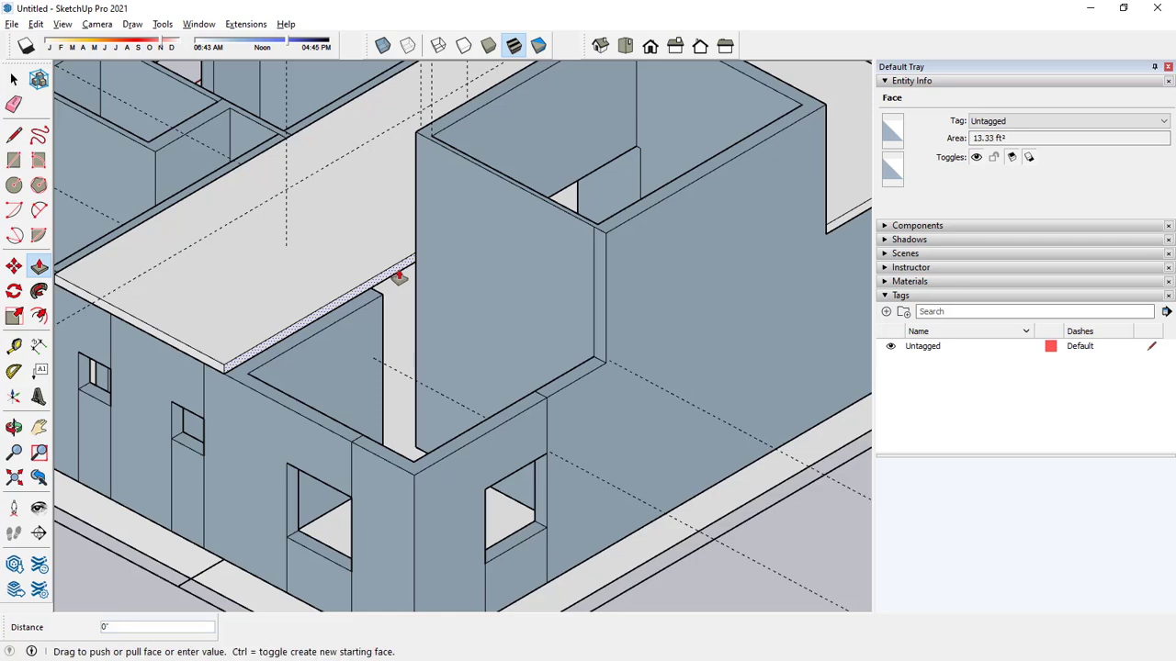
key(space)
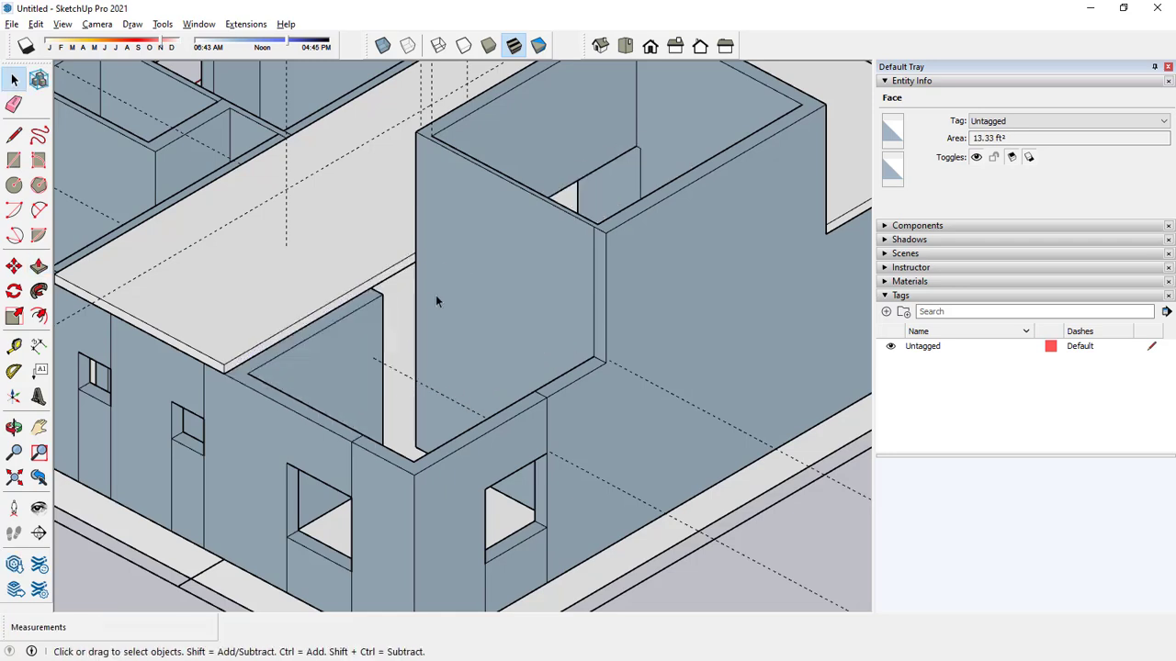
click(14, 159)
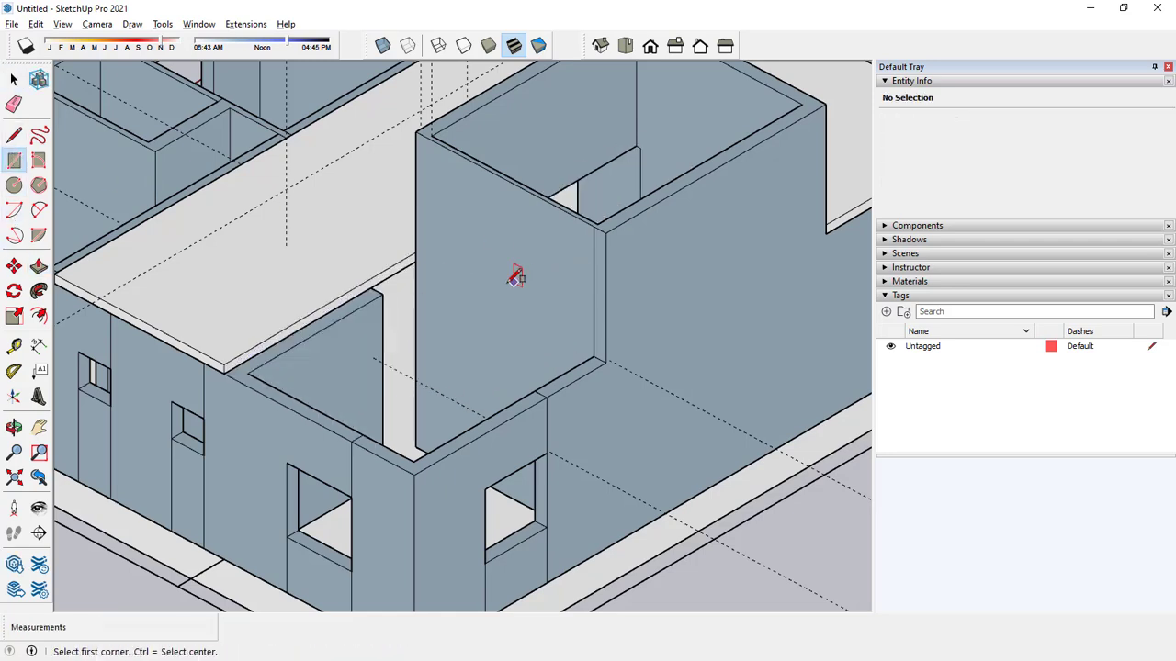
scroll(514, 277, up, 2)
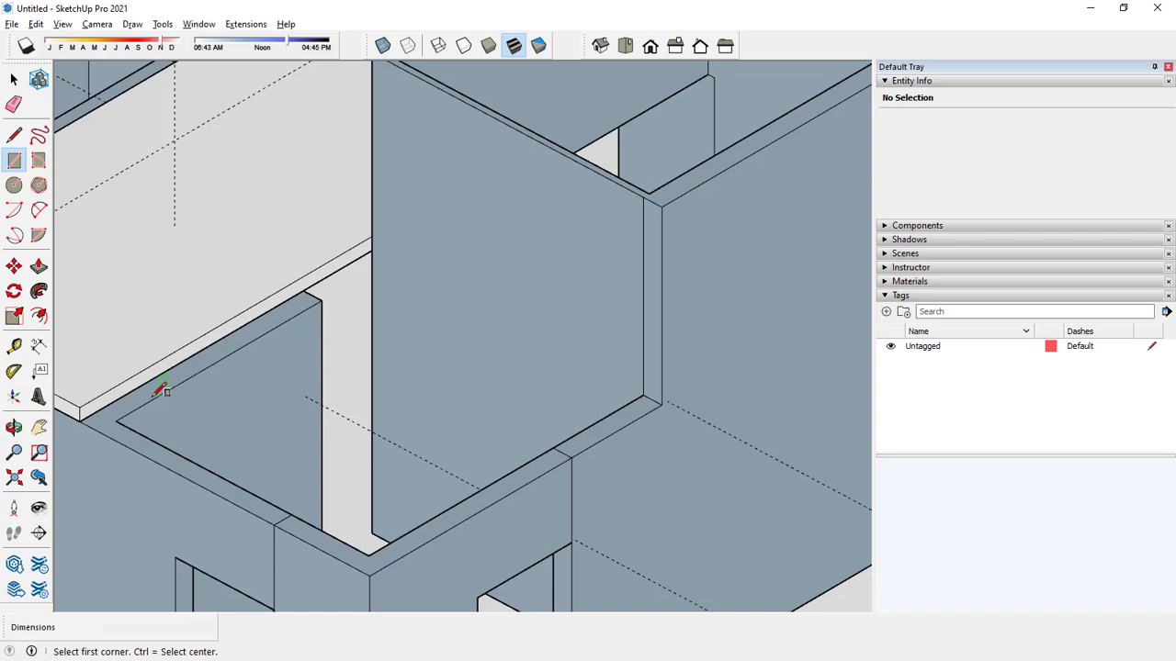
click(80, 419)
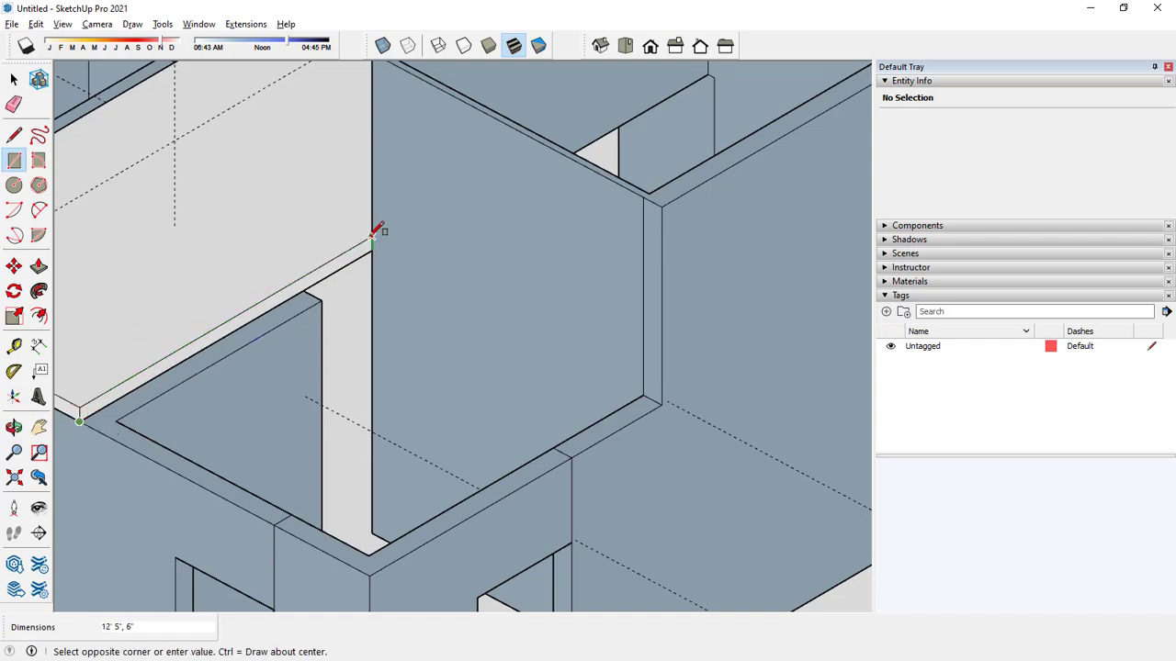
key(space)
Pull the 12' 5" slab side face out 11' 9" to cover the corner room beside the stairwell.
click(38, 266)
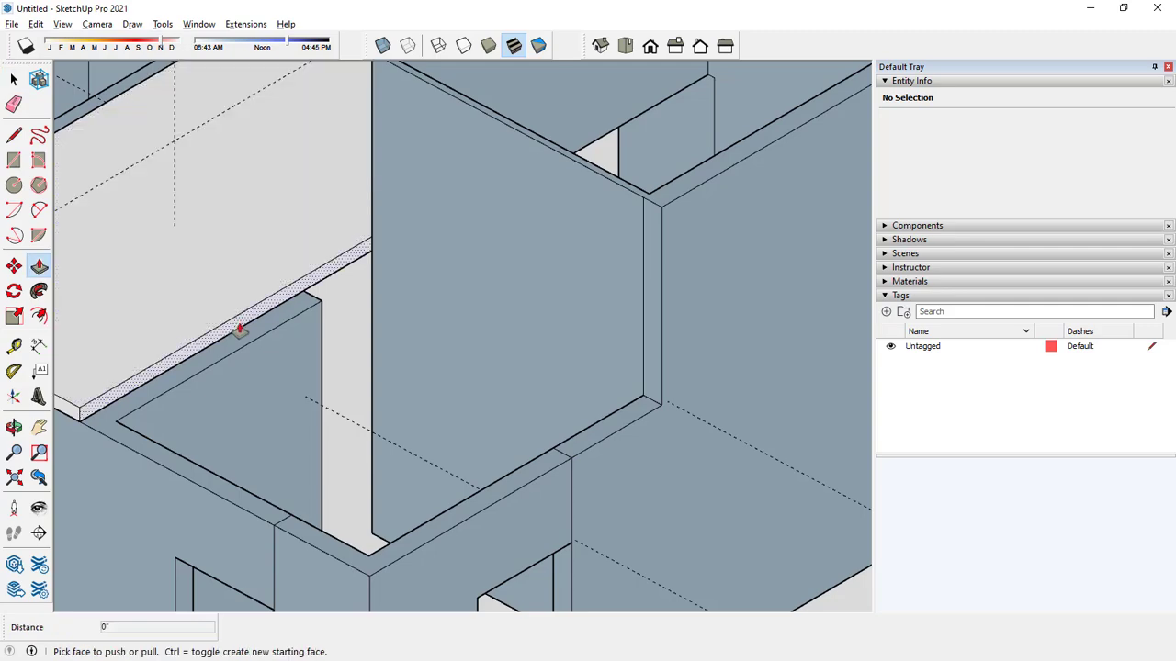
click(242, 328)
scroll(547, 408, down, 3)
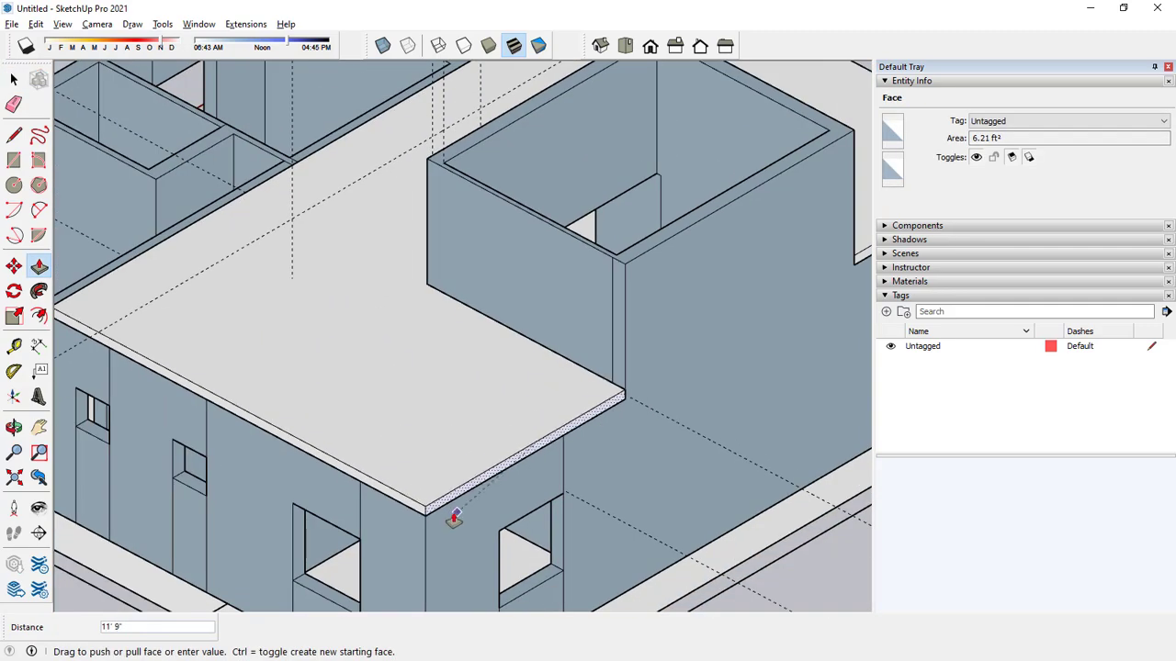
click(426, 516)
scroll(438, 386, down, 5)
middle_drag(140, 435, 202, 418)
middle_drag(240, 361, 564, 341)
scroll(419, 370, up, 6)
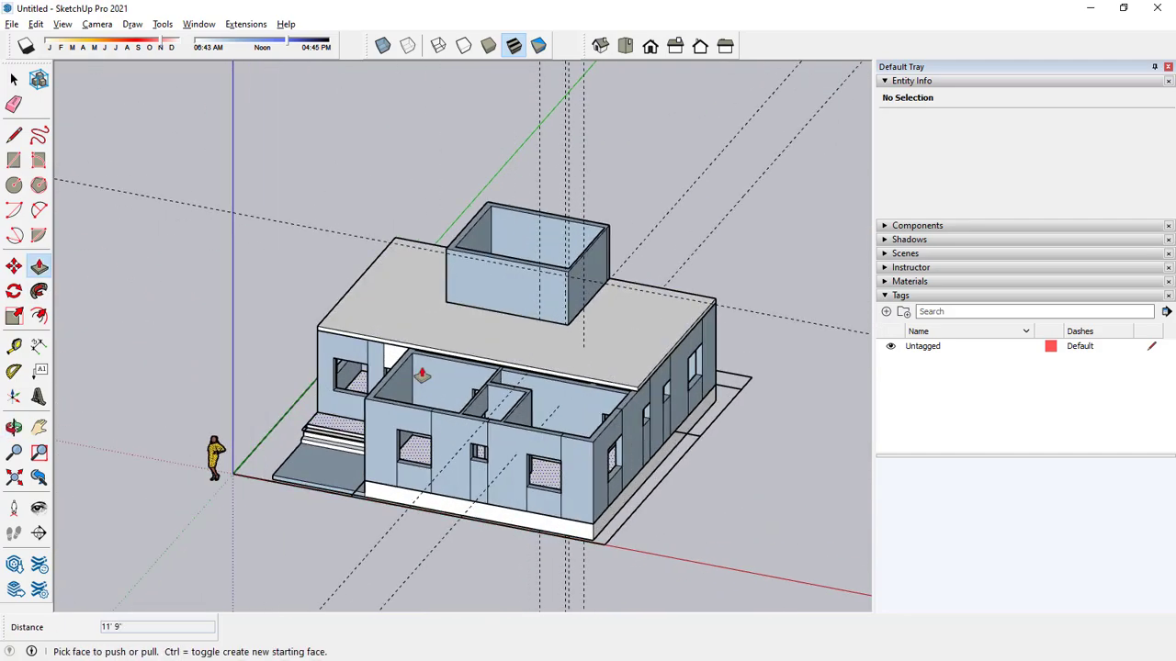
middle_drag(425, 368, 591, 340)
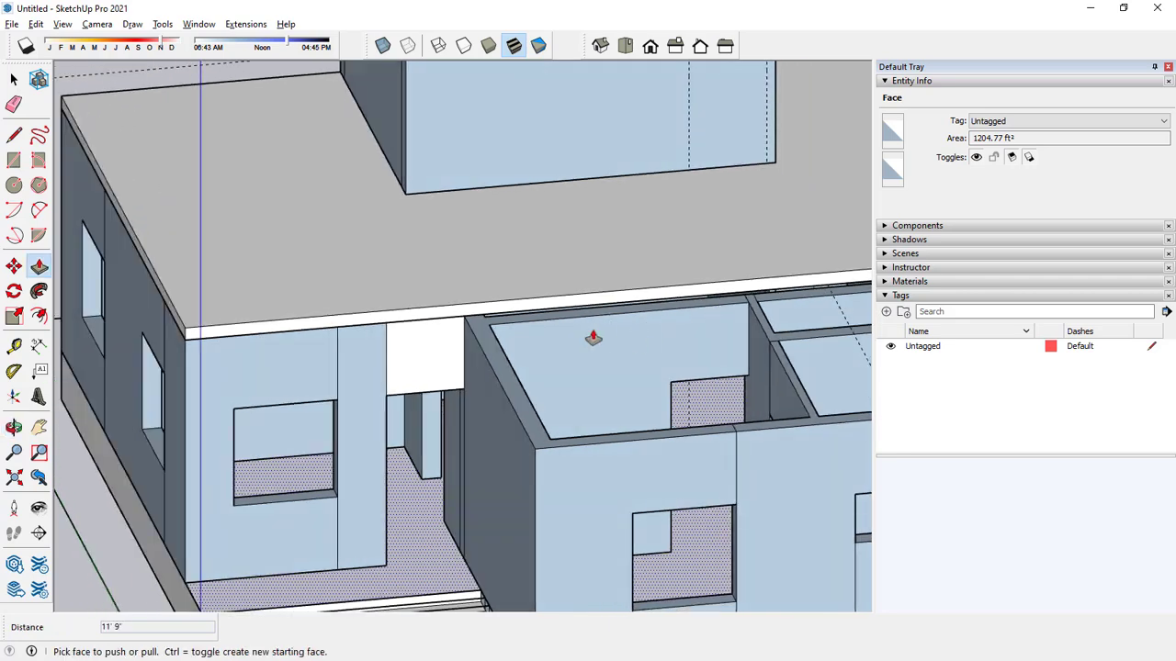
key(space)
click(456, 327)
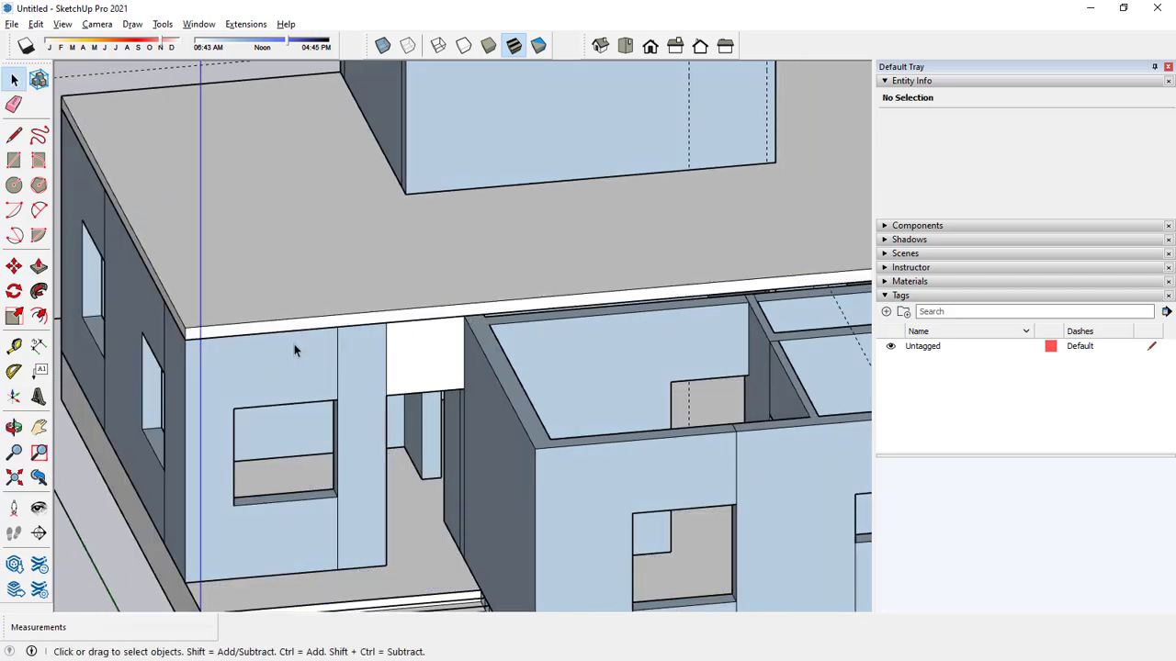
click(38, 266)
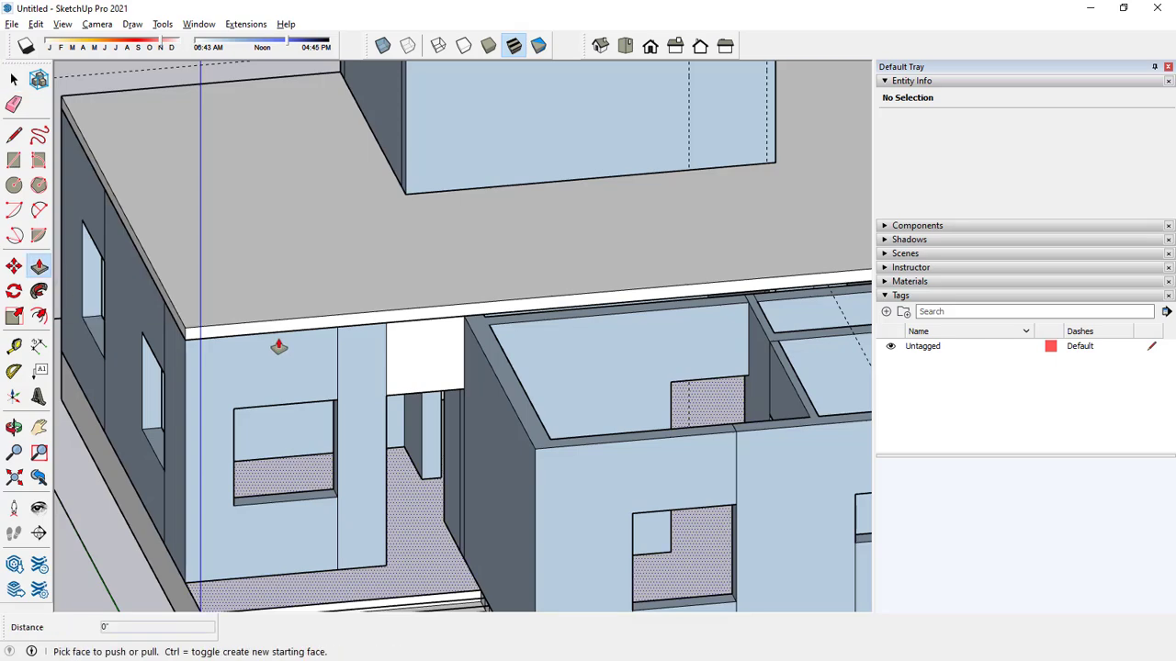
drag(281, 340, 345, 413)
key(space)
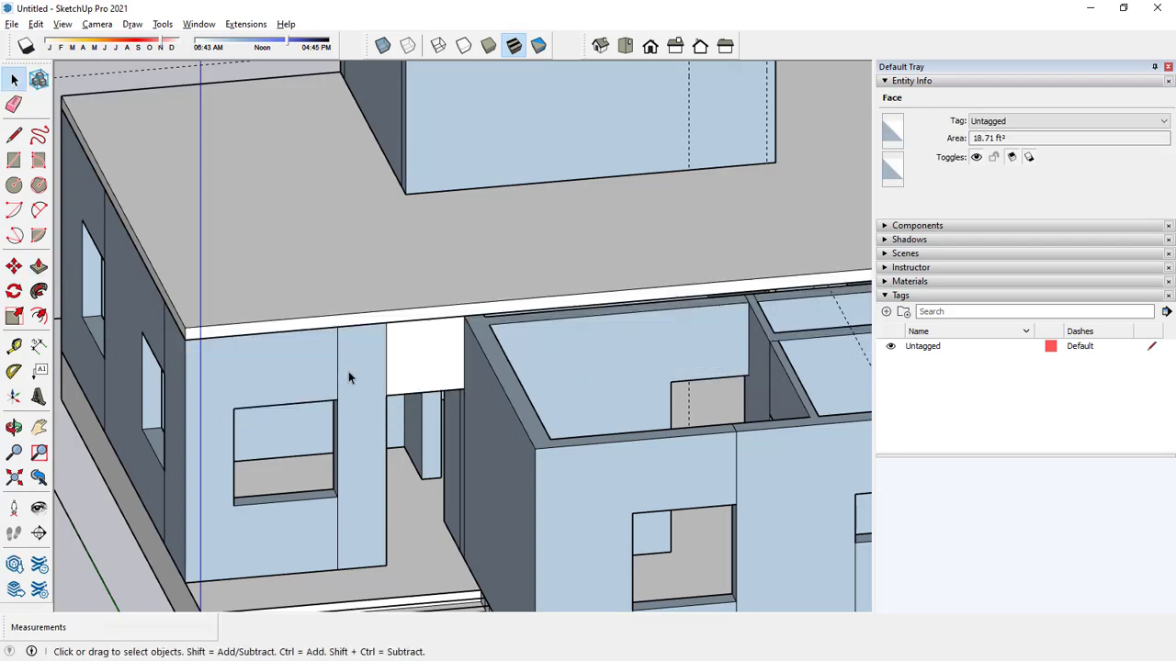
Draw a vertical line on the slab's front side face at the corner of the projecting room wall to split it.
click(14, 135)
scroll(496, 304, up, 3)
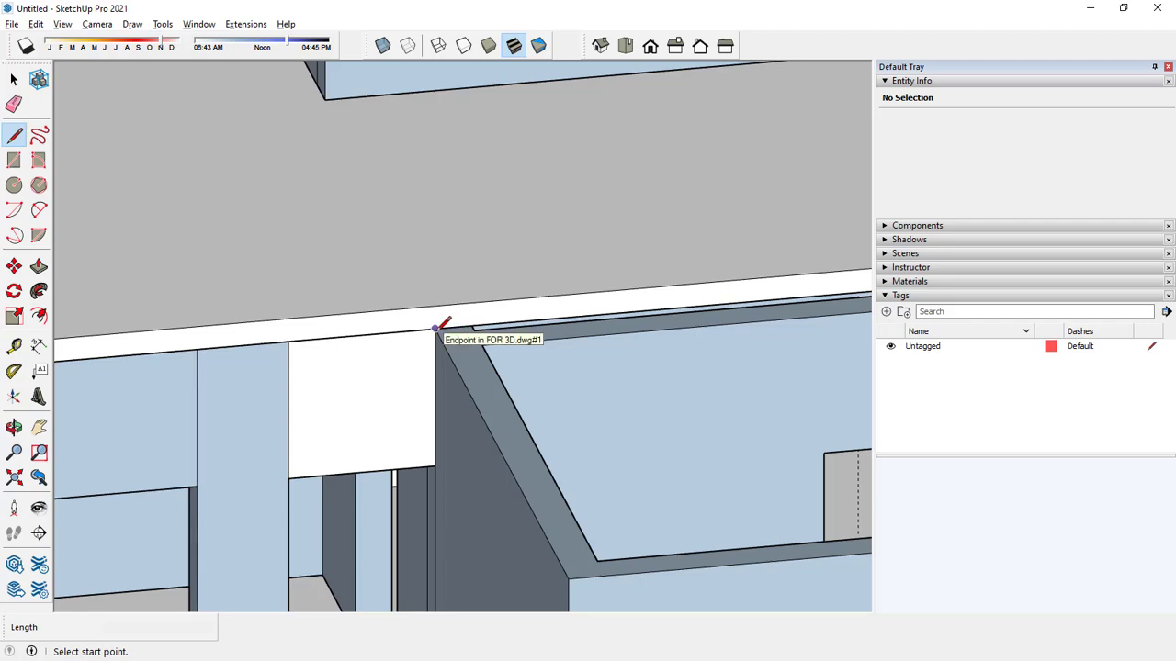
click(435, 328)
key(space)
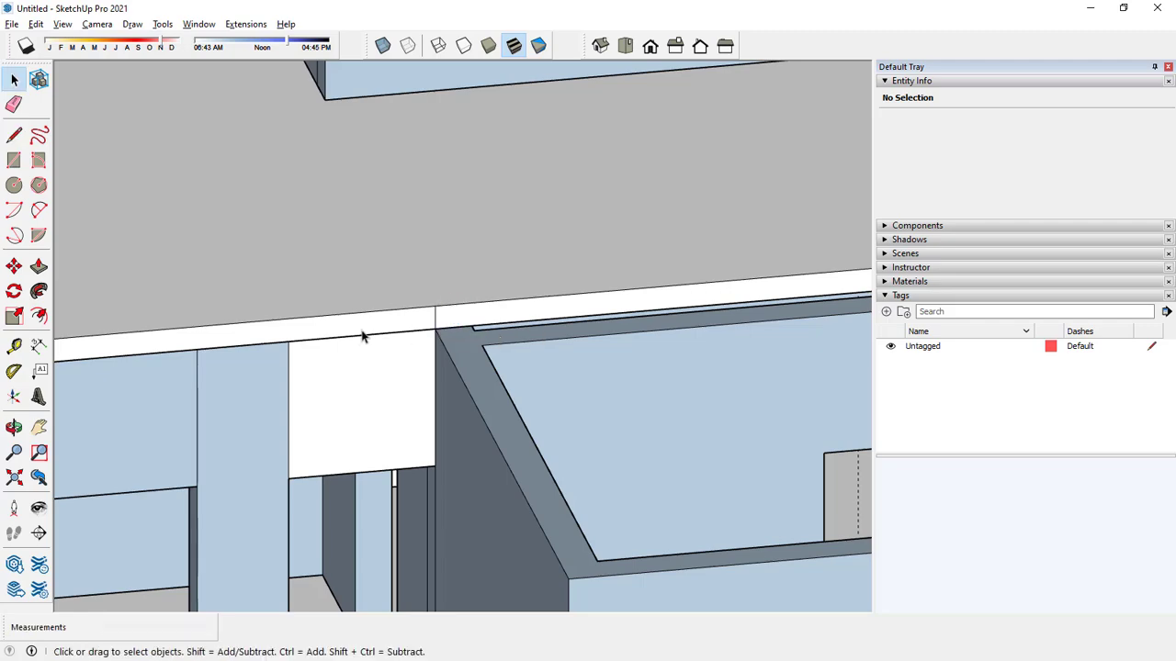
Pull the split slab face out 12' 9" to the front wall, covering the remaining front rooms.
scroll(367, 322, down, 1)
key(p)
click(460, 332)
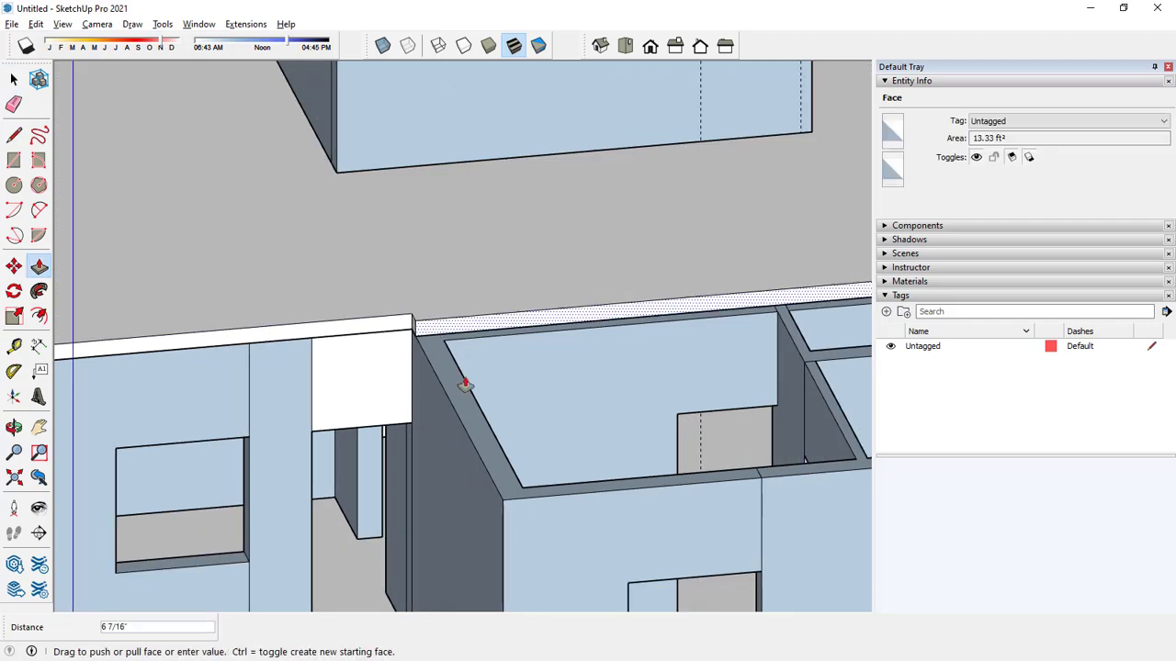
scroll(455, 372, down, 3)
click(316, 358)
scroll(316, 358, down, 5)
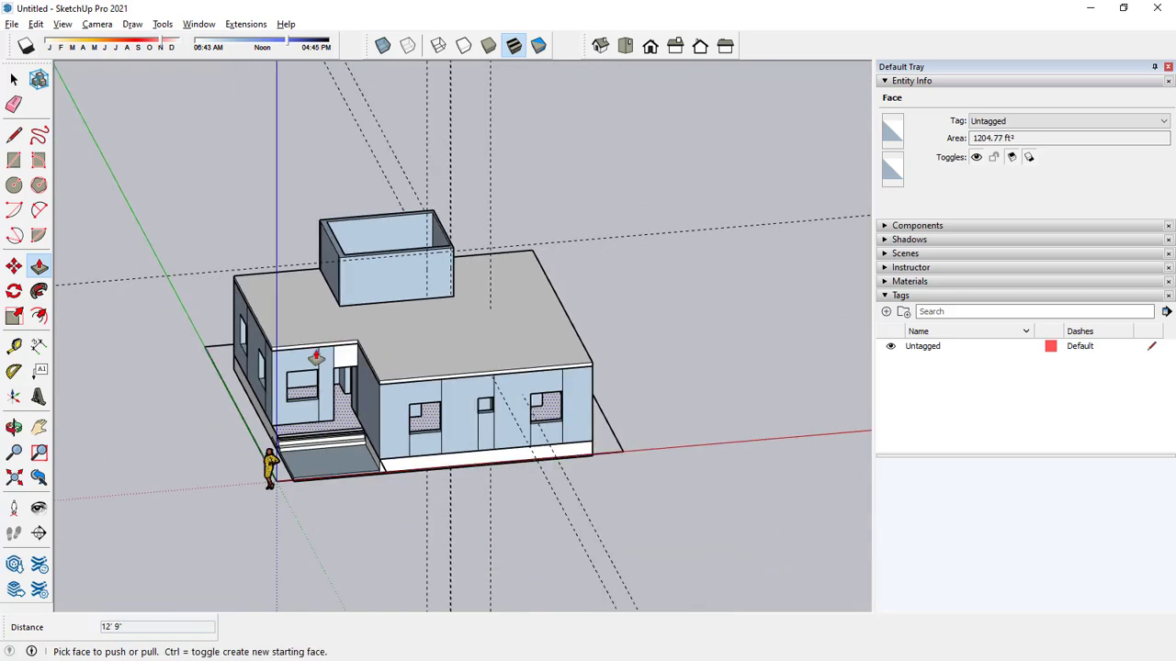
middle_drag(514, 424, 587, 367)
key(space)
click(595, 304)
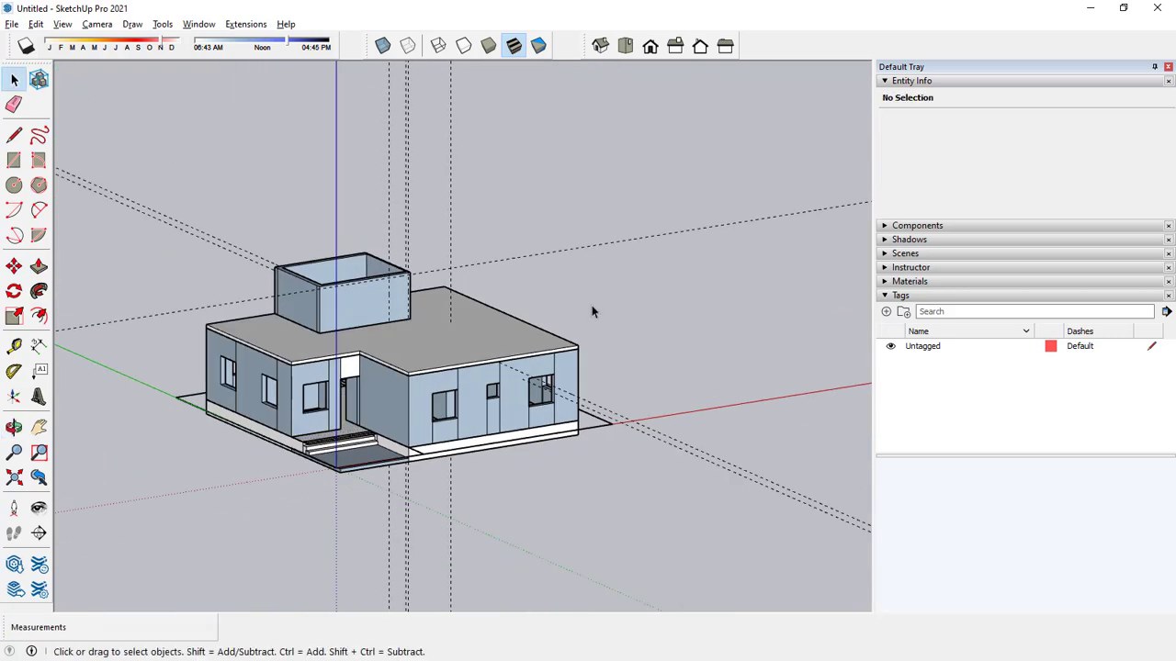
Delete the FOR 3D.dwg#1 wall component to view the slabs alone, and undo the deletion.
scroll(605, 306, up, 1)
scroll(396, 372, up, 2)
scroll(426, 411, up, 3)
click(427, 416)
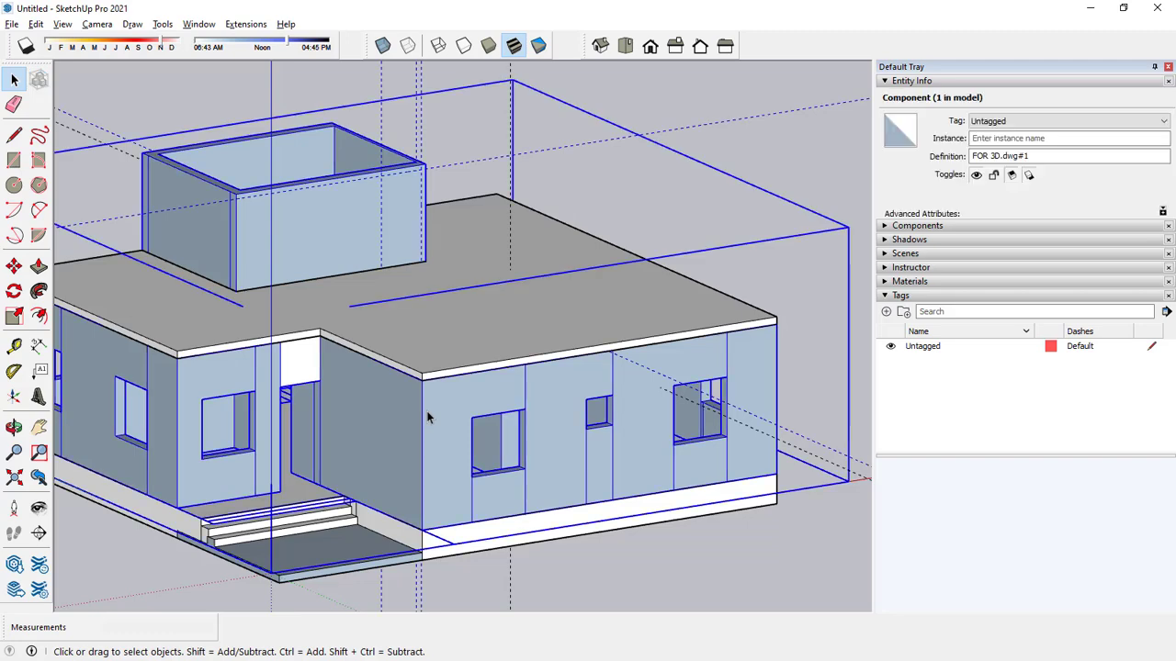
key(Delete)
scroll(438, 367, down, 4)
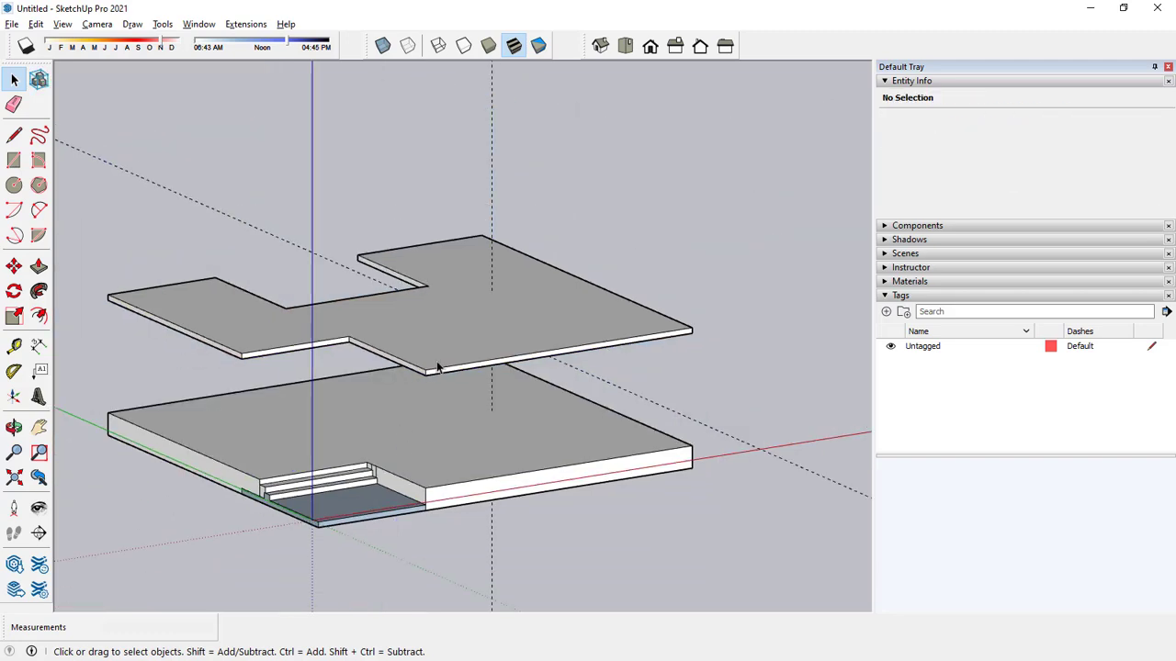
middle_drag(444, 389, 490, 387)
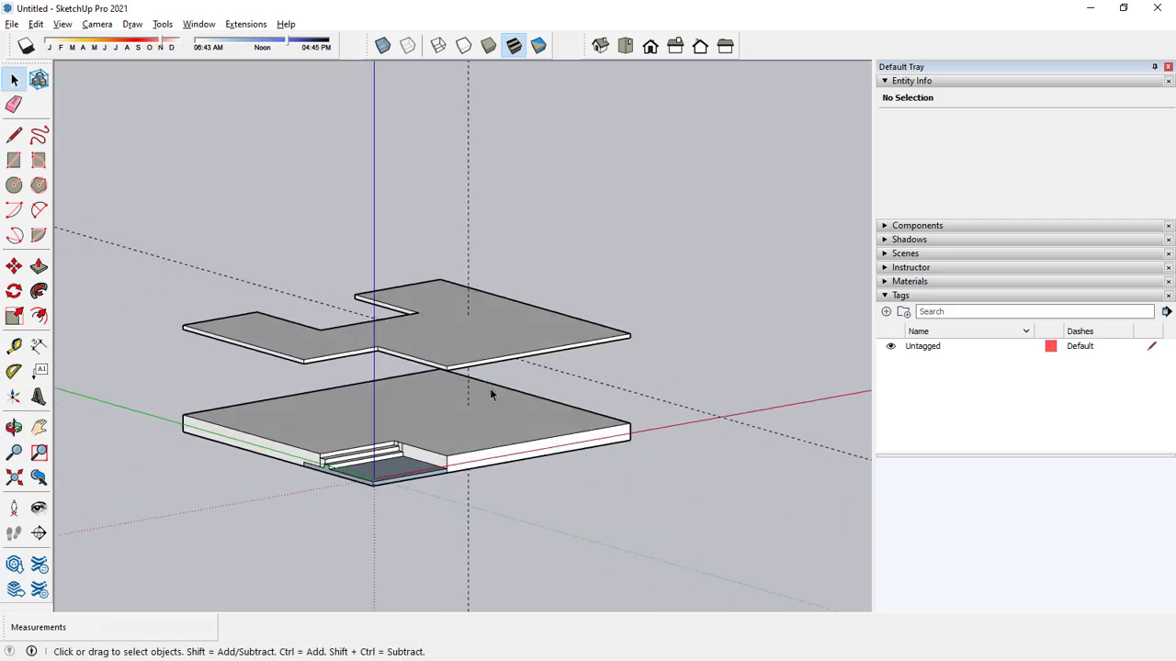
key(ctrl+z)
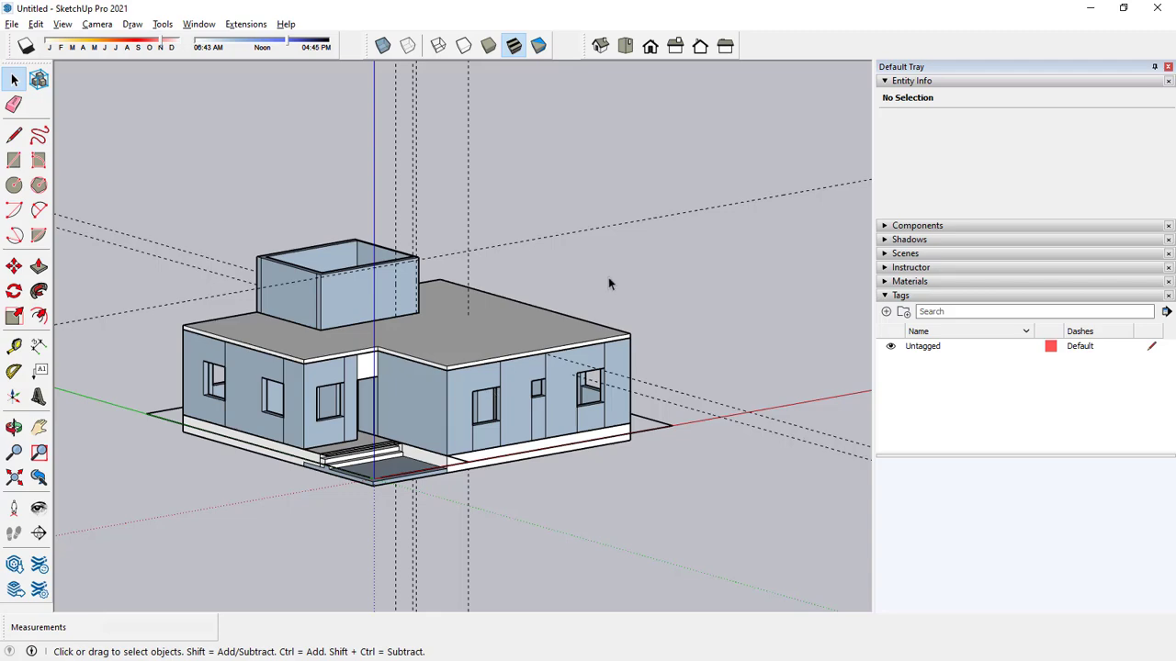
Switch the camera from parallel projection to perspective and frame the stairwell walls above the roof slab.
mouse_move(577, 388)
middle_down()
mouse_move(562, 318)
mouse_move(557, 377)
middle_up()
click(96, 24)
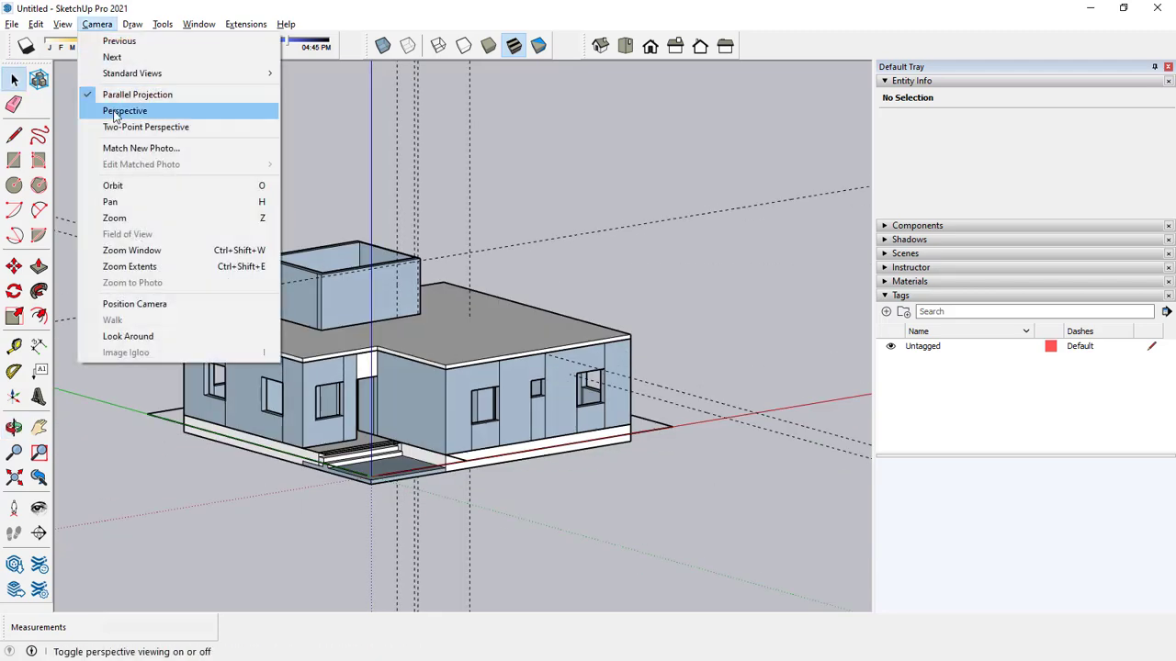
click(123, 107)
scroll(403, 371, down, 2)
scroll(403, 368, down, 5)
middle_drag(403, 367, 430, 259)
scroll(360, 384, up, 3)
scroll(399, 283, up, 4)
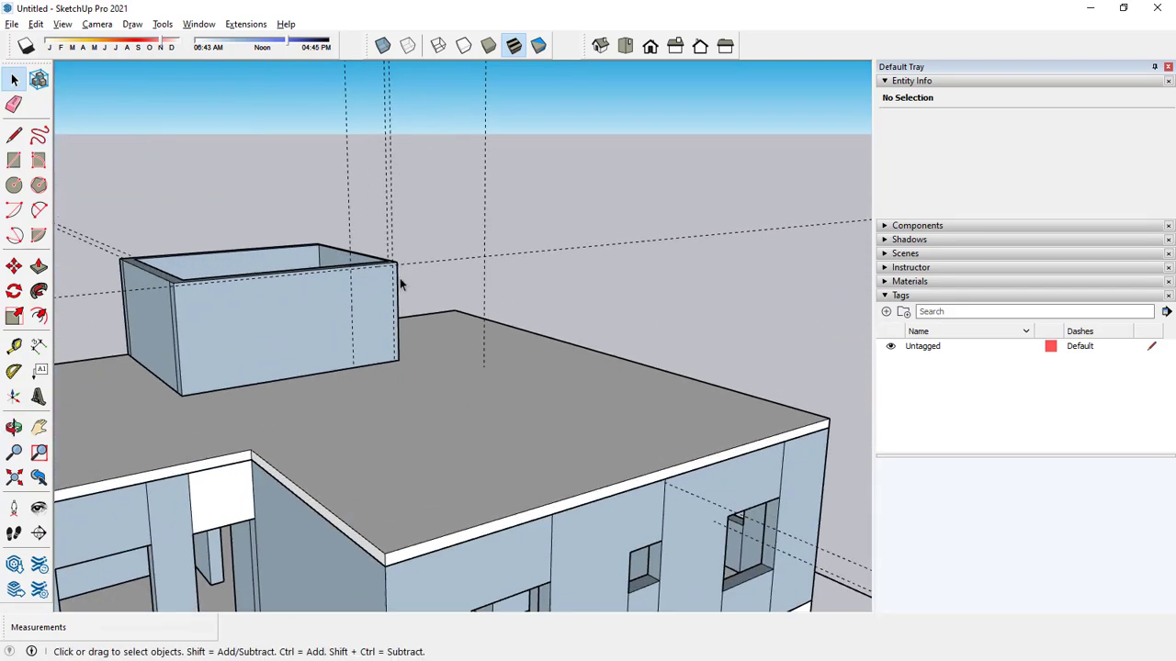
click(14, 159)
scroll(368, 297, up, 3)
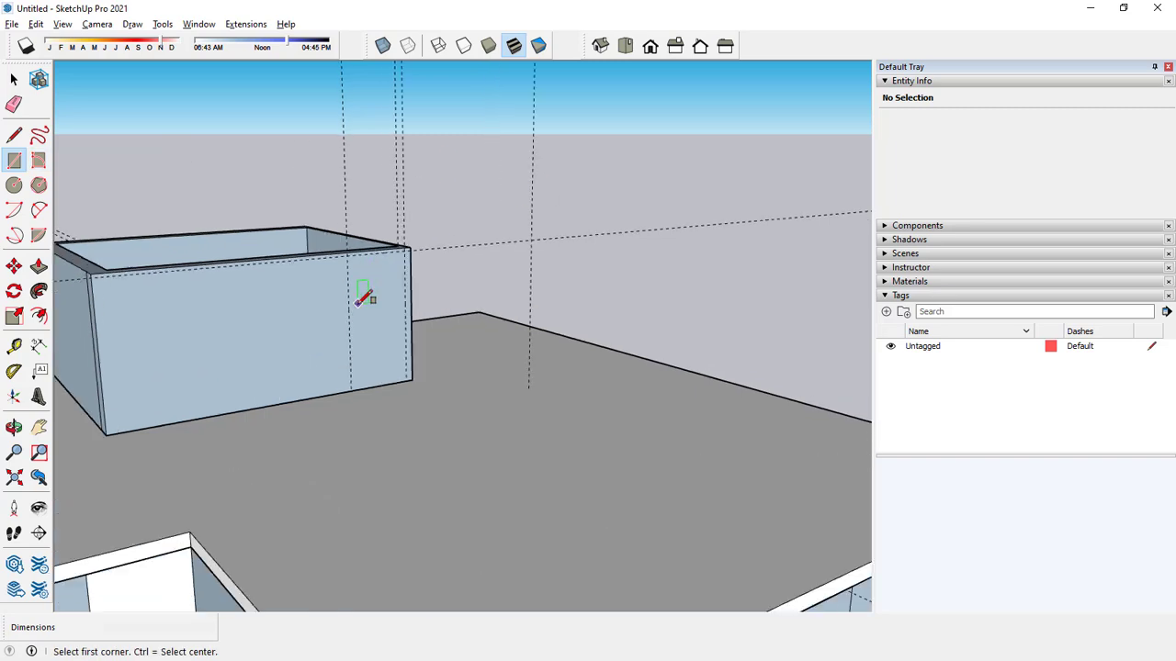
key(space)
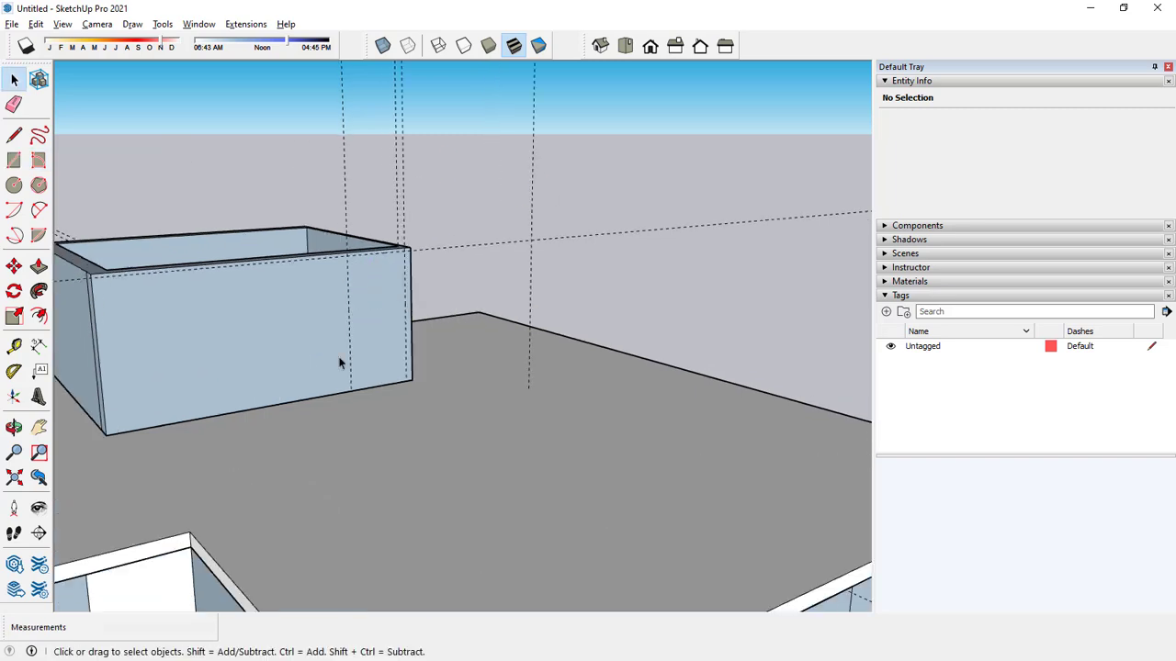
Place a horizontal guide on the stairwell's front wall 6' above the roof slab.
click(16, 346)
scroll(289, 361, up, 2)
click(332, 394)
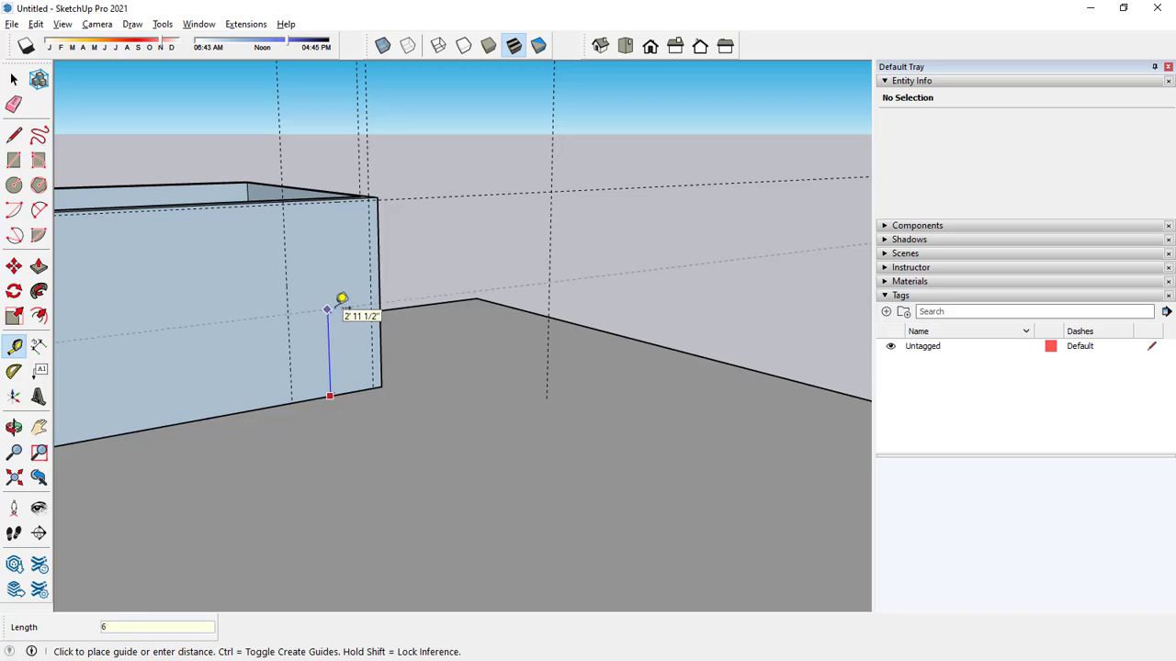
key(Return)
key(space)
Draw a door rectangle 3' 4" wide on the stairwell wall, between the vertical guides from the 6' guide down to the slab.
key(r)
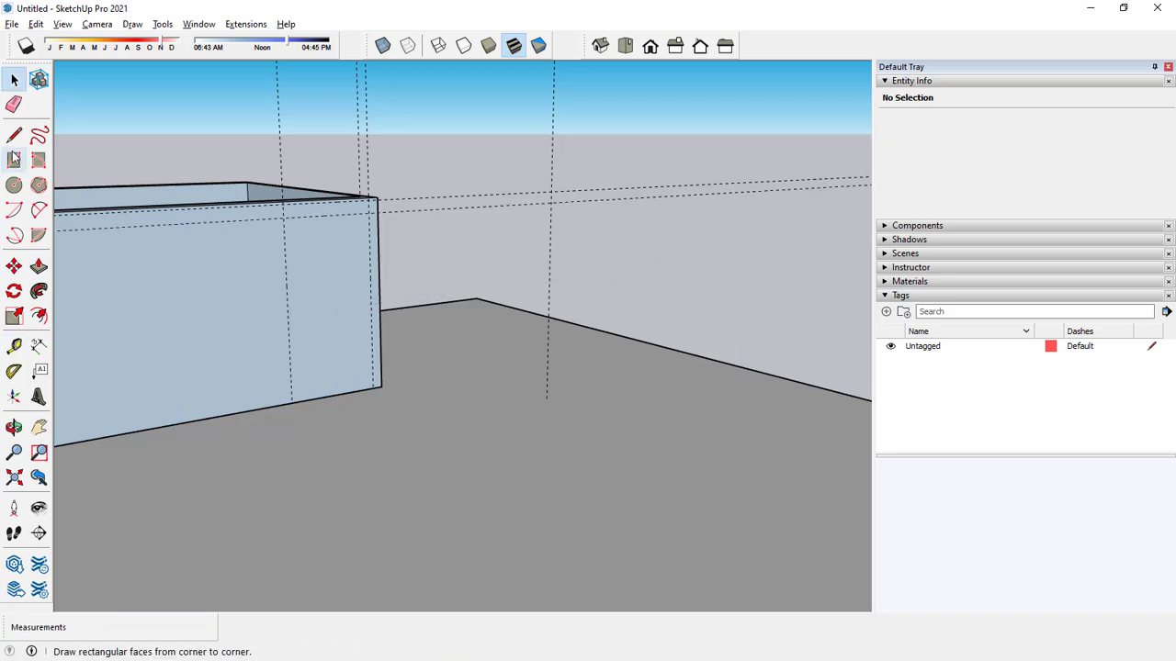
click(286, 217)
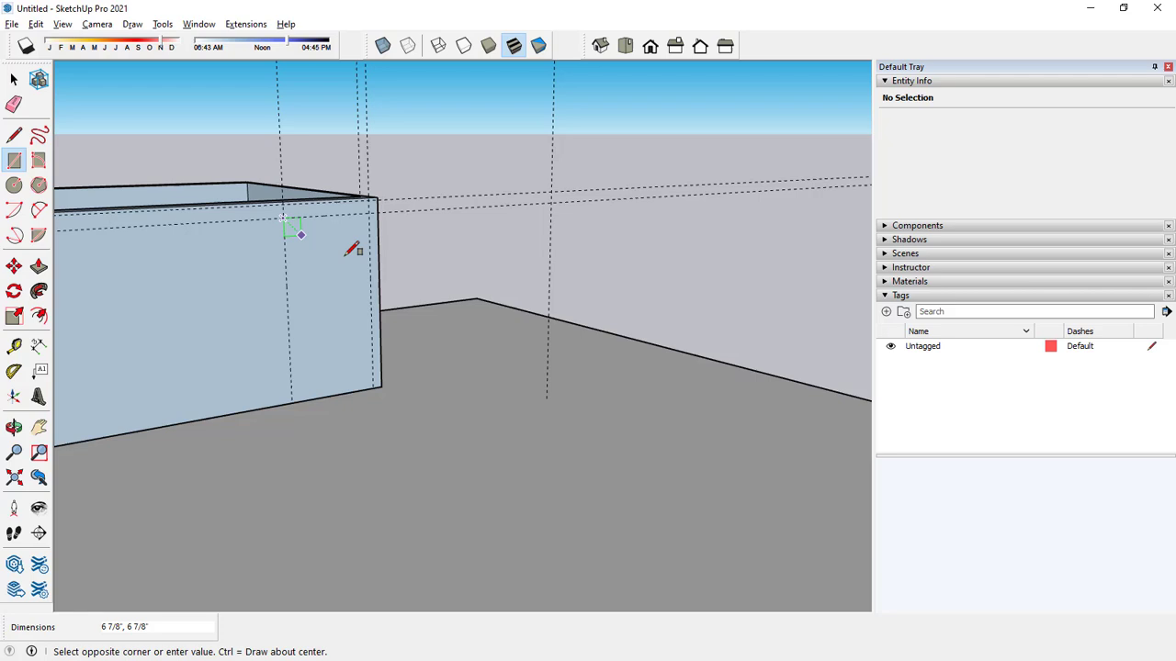
click(374, 387)
key(space)
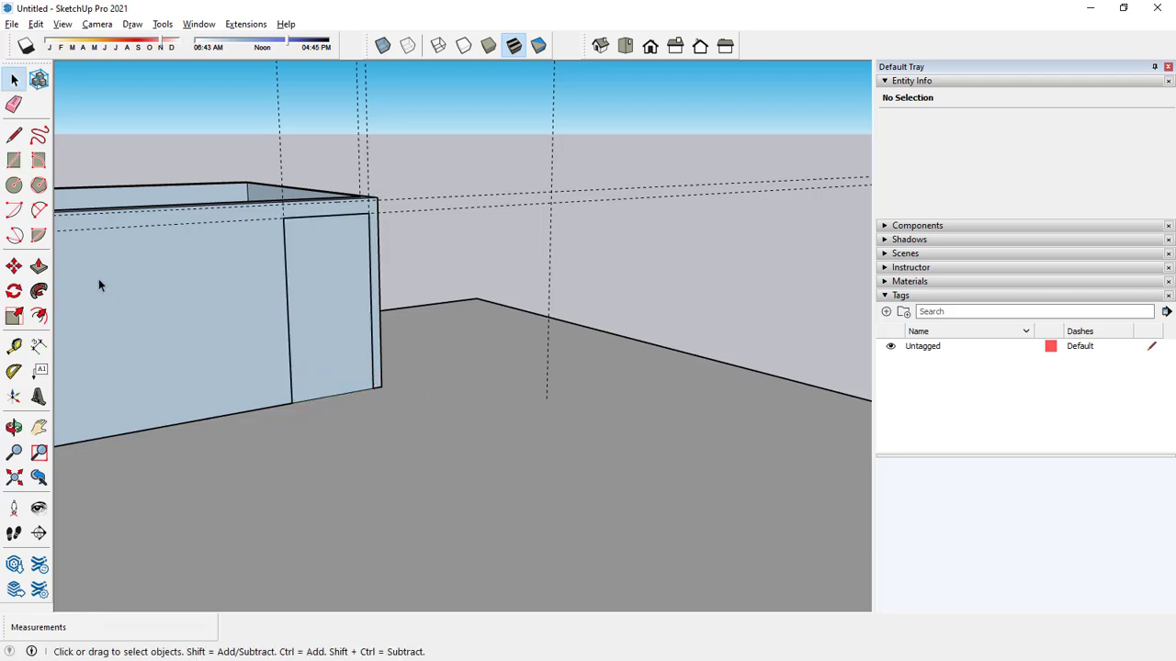
Try to push the loose door rectangle through the stairwell wall from outside the wall component.
click(38, 266)
click(315, 275)
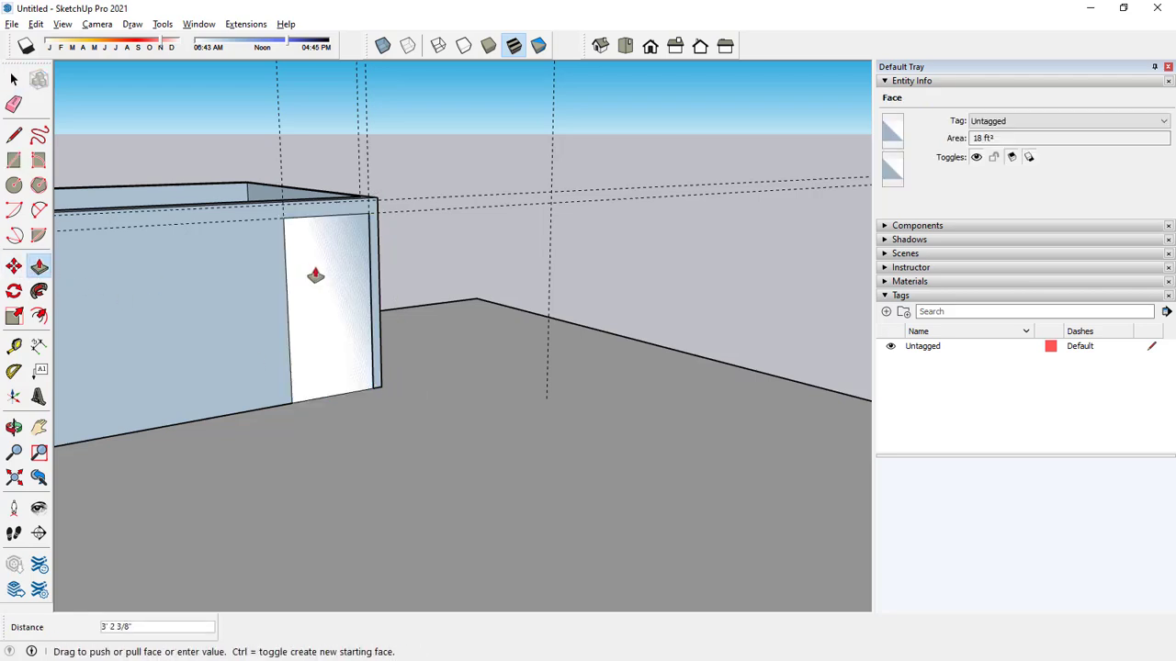
middle_drag(336, 262, 390, 217)
click(307, 284)
key(space)
scroll(357, 329, down, 5)
scroll(359, 326, up, 7)
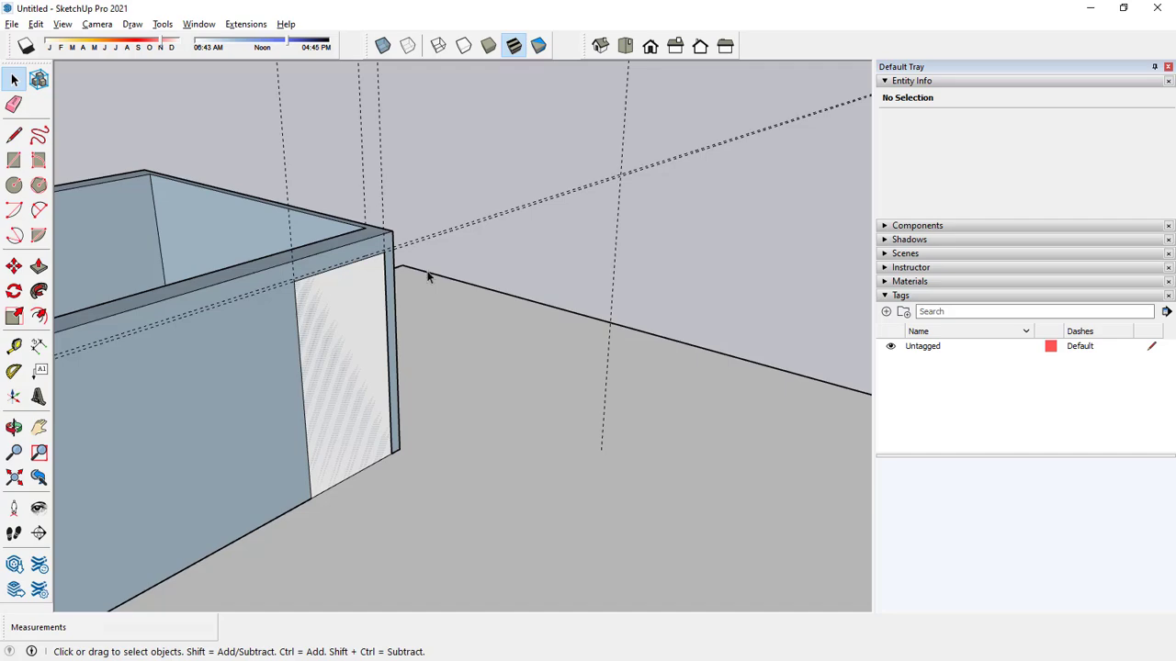
scroll(422, 273, down, 6)
scroll(425, 285, up, 5)
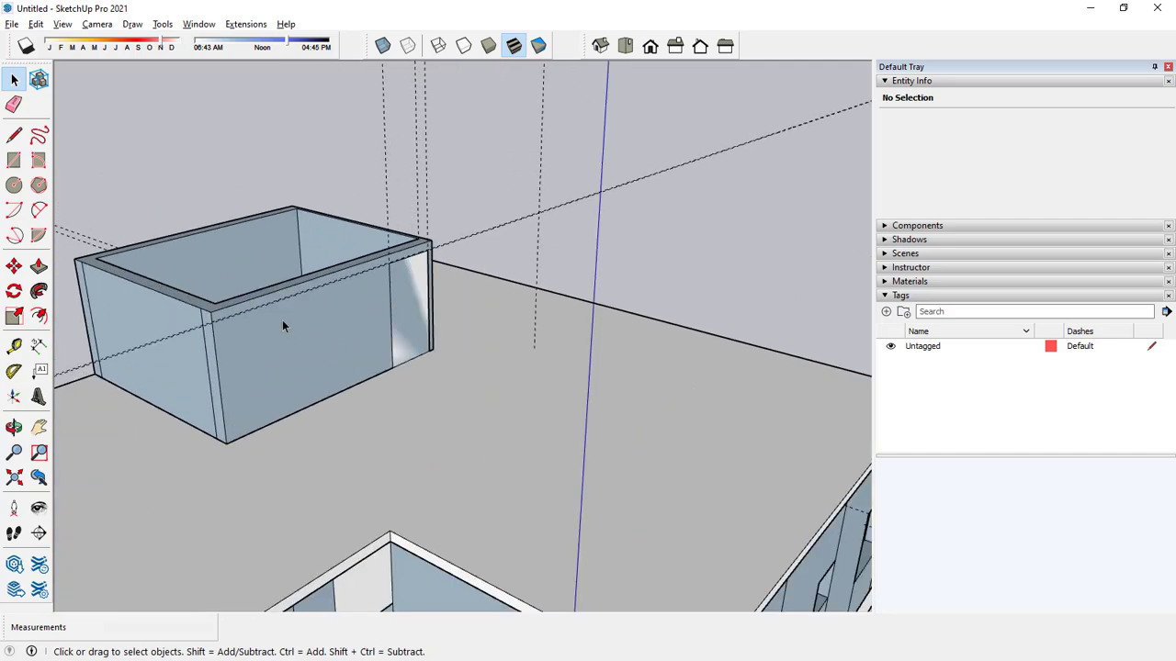
Open the FOR 3D.dwg#1 component for editing and draw a 6' by 3' door rectangle on the stairwell's front wall.
click(267, 333)
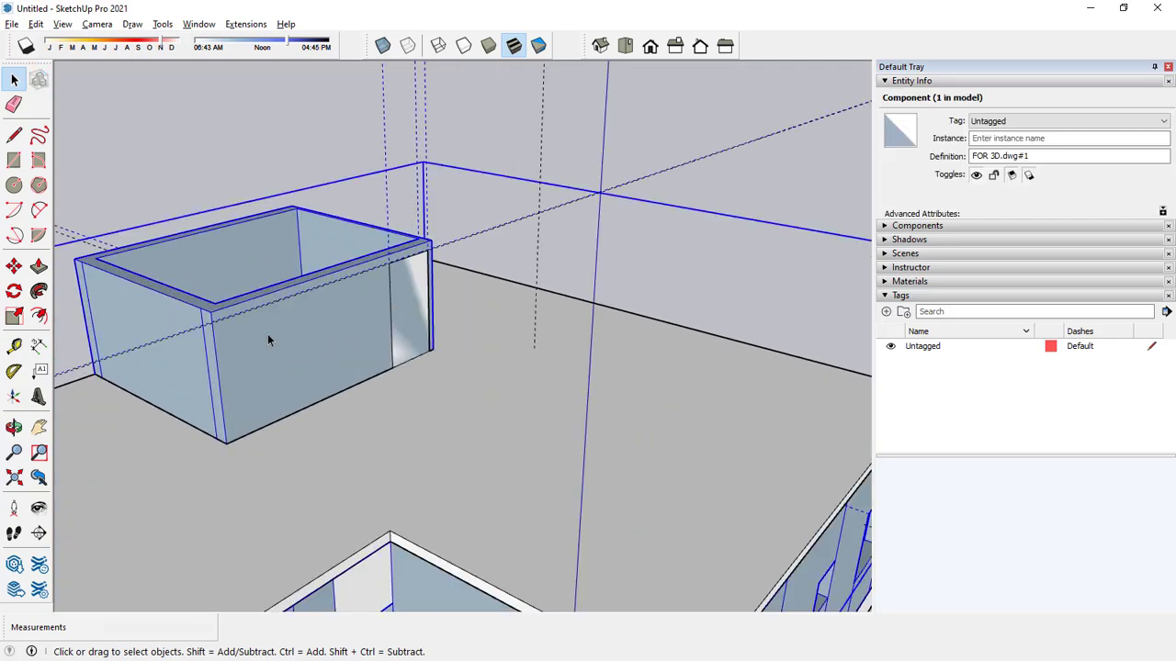
double_click(414, 292)
click(402, 300)
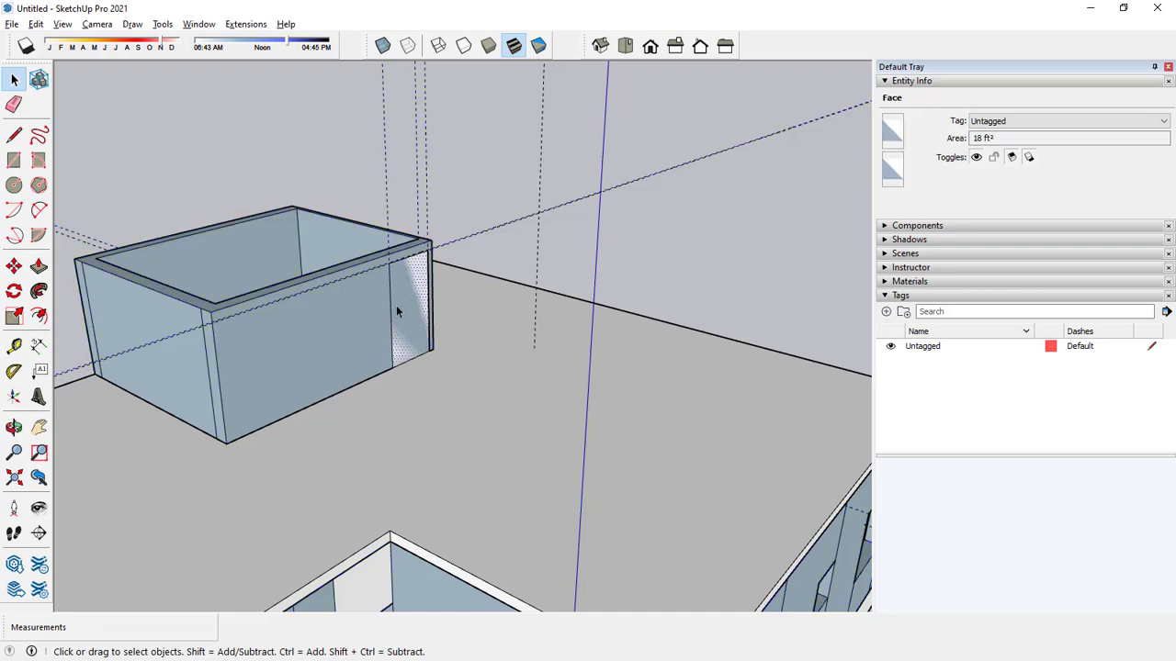
double_click(215, 319)
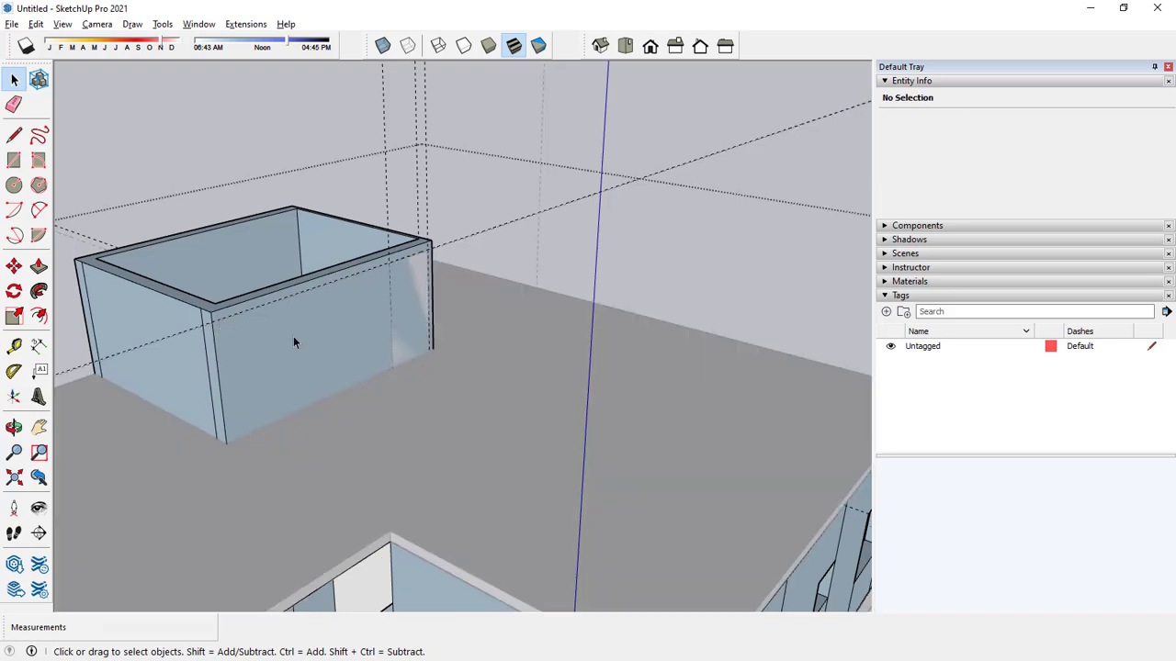
click(14, 160)
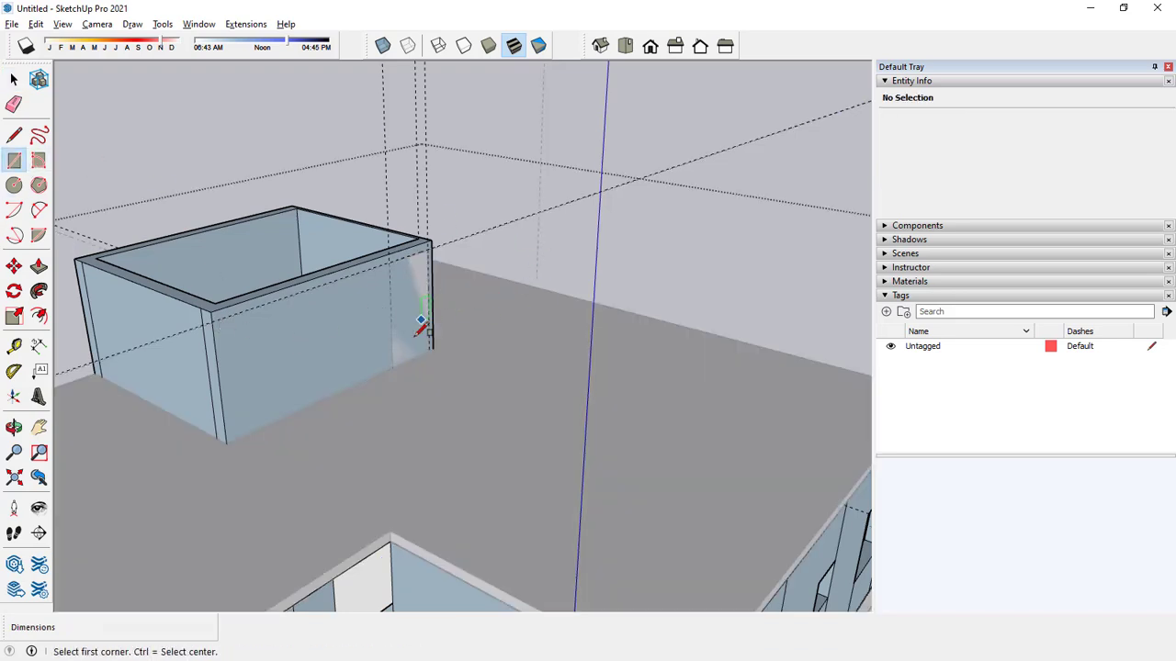
click(393, 367)
click(430, 247)
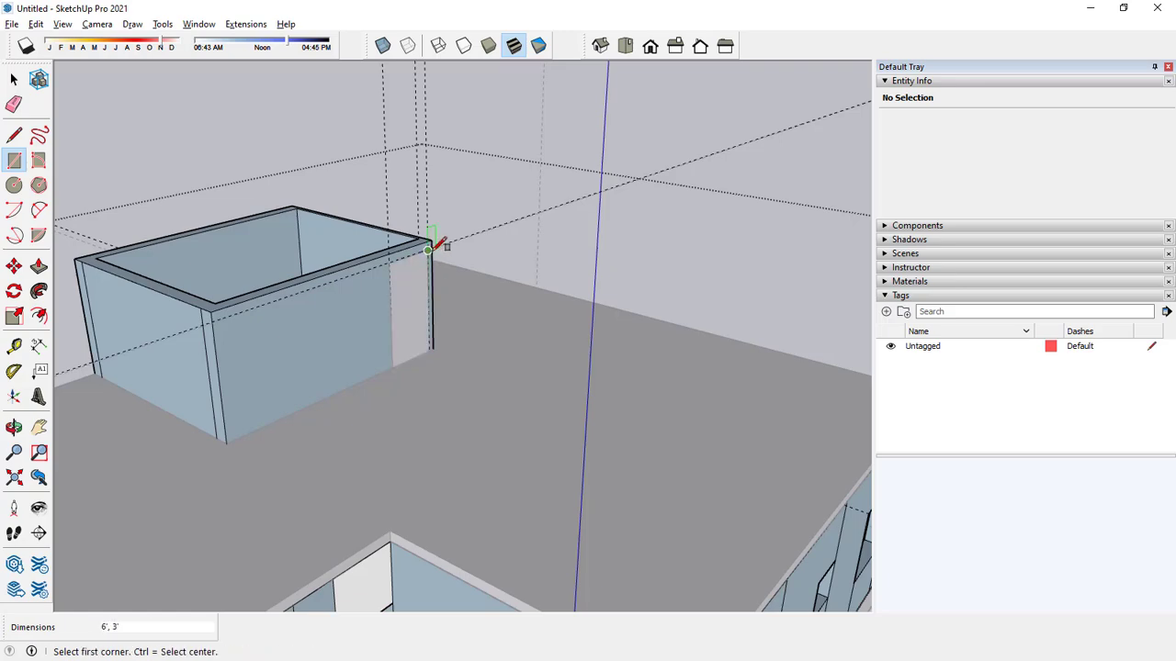
key(space)
Push the new door rectangle inward through the full thickness of the stairwell wall.
click(39, 266)
click(396, 278)
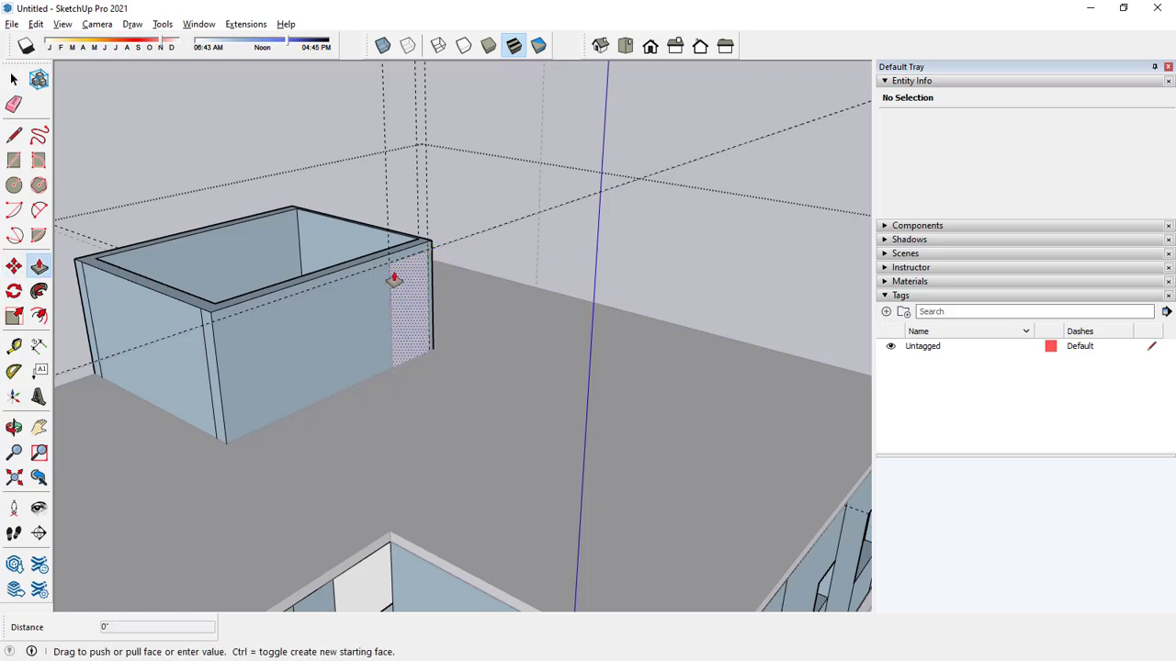
middle_drag(387, 255, 707, 365)
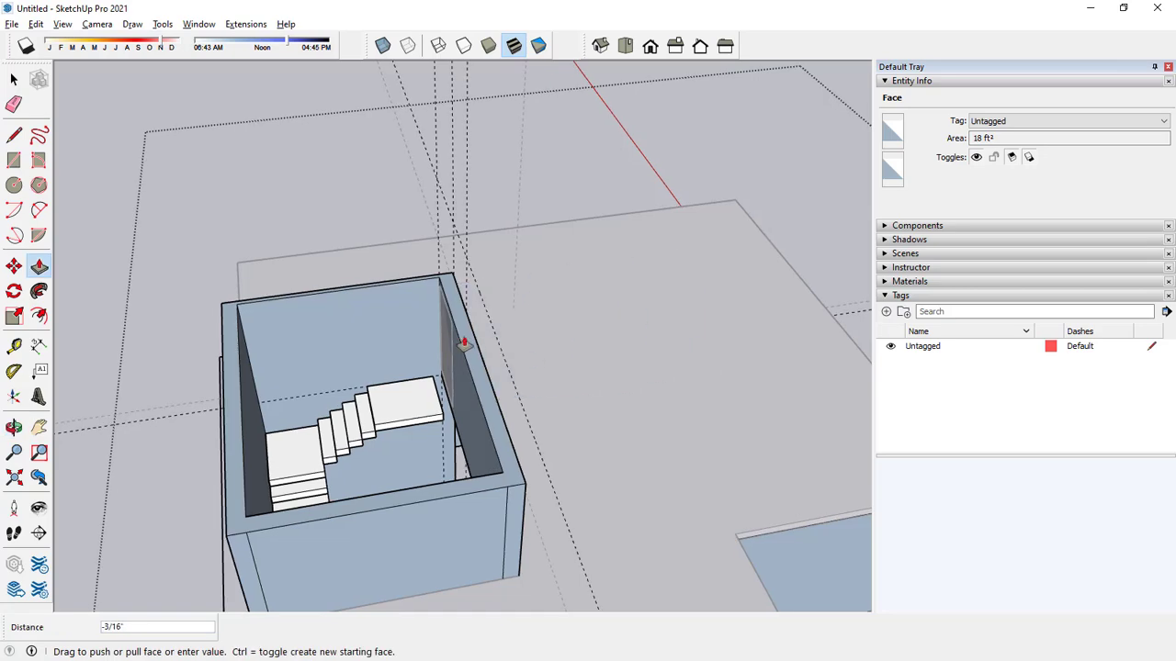
click(461, 349)
key(space)
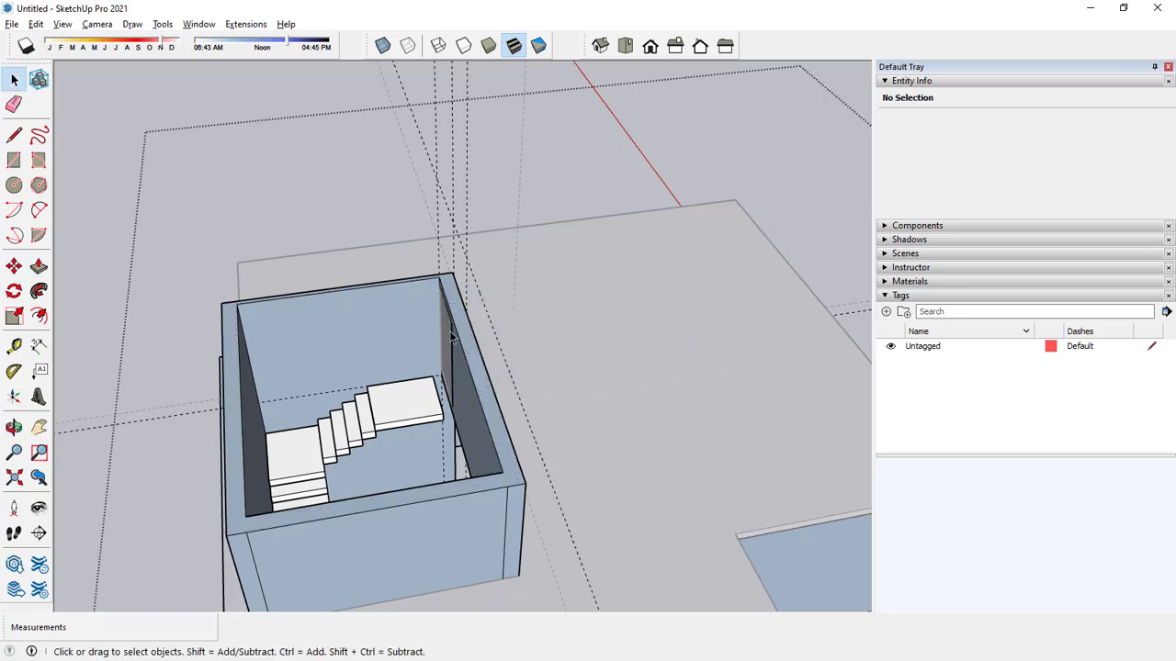
Examine the door area of the stairwell wall from inside and outside, checking which faces belong to the component.
middle_drag(468, 365, 588, 331)
click(513, 323)
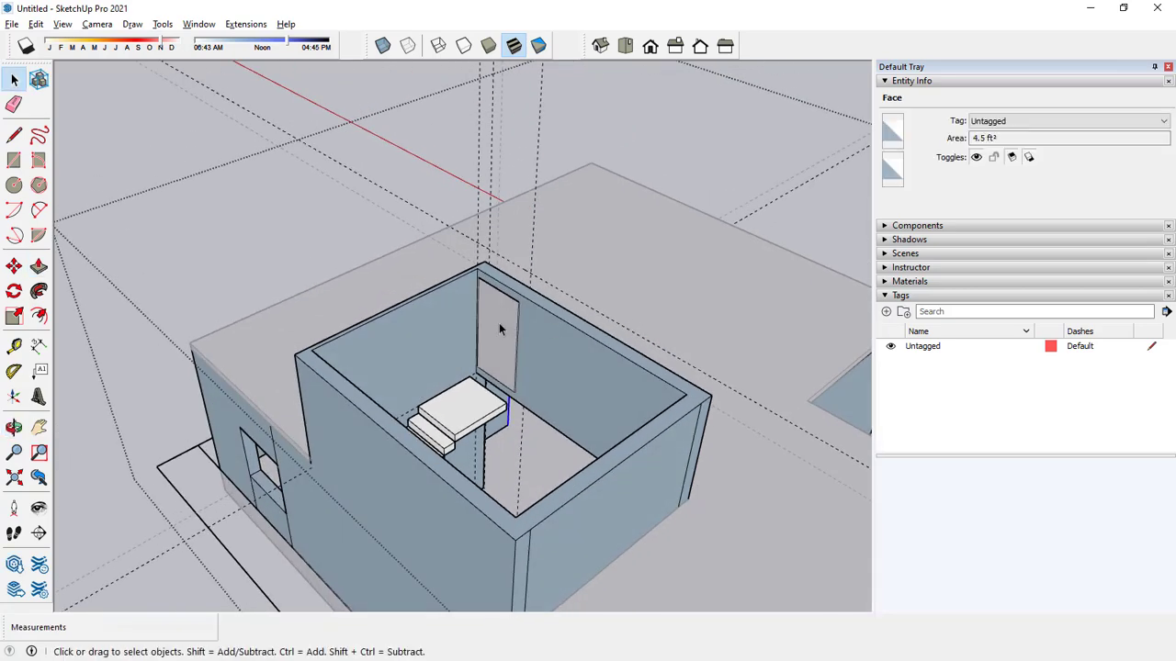
click(498, 320)
middle_drag(499, 322, 340, 311)
middle_drag(462, 330, 423, 313)
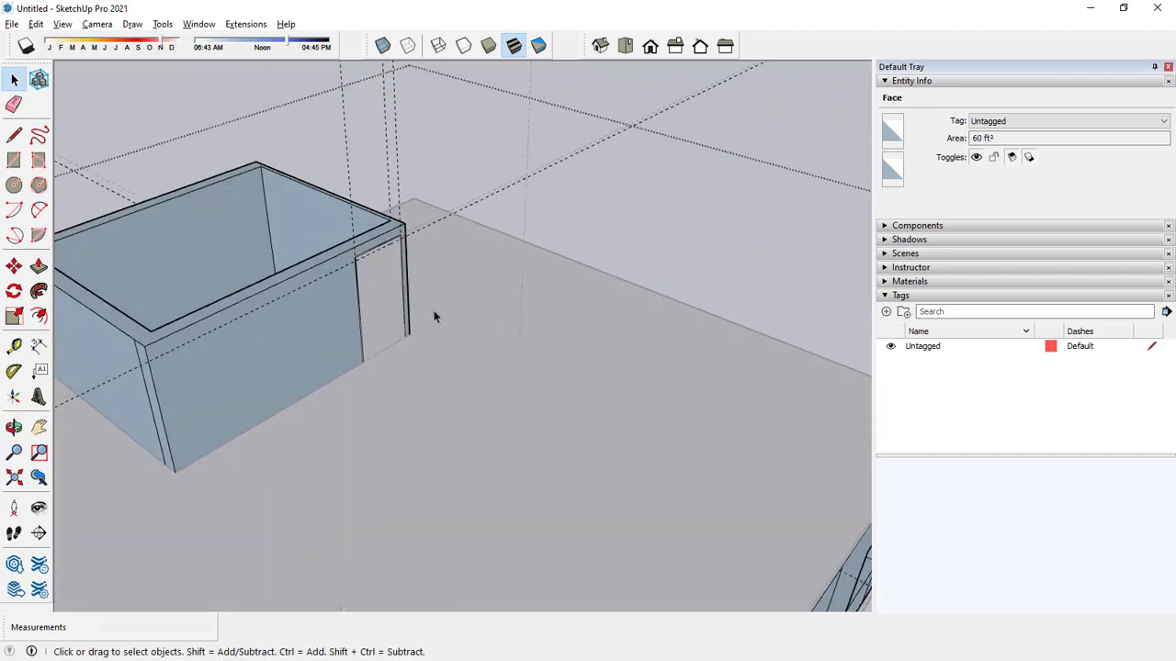
scroll(434, 311, up, 2)
click(286, 248)
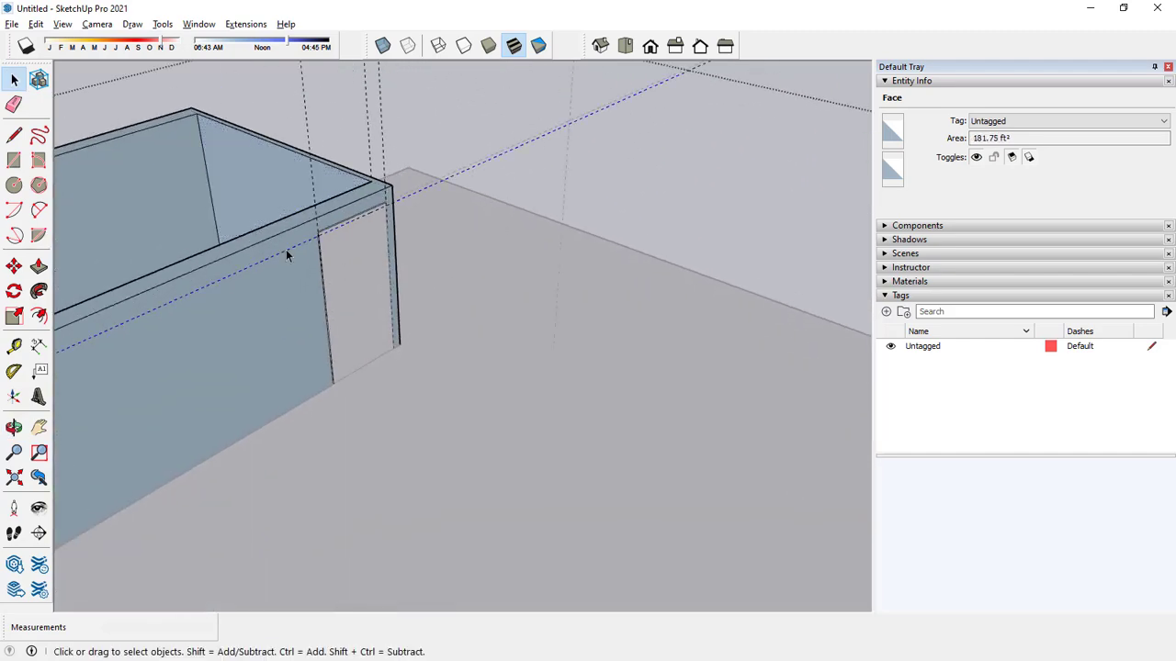
click(251, 246)
click(354, 265)
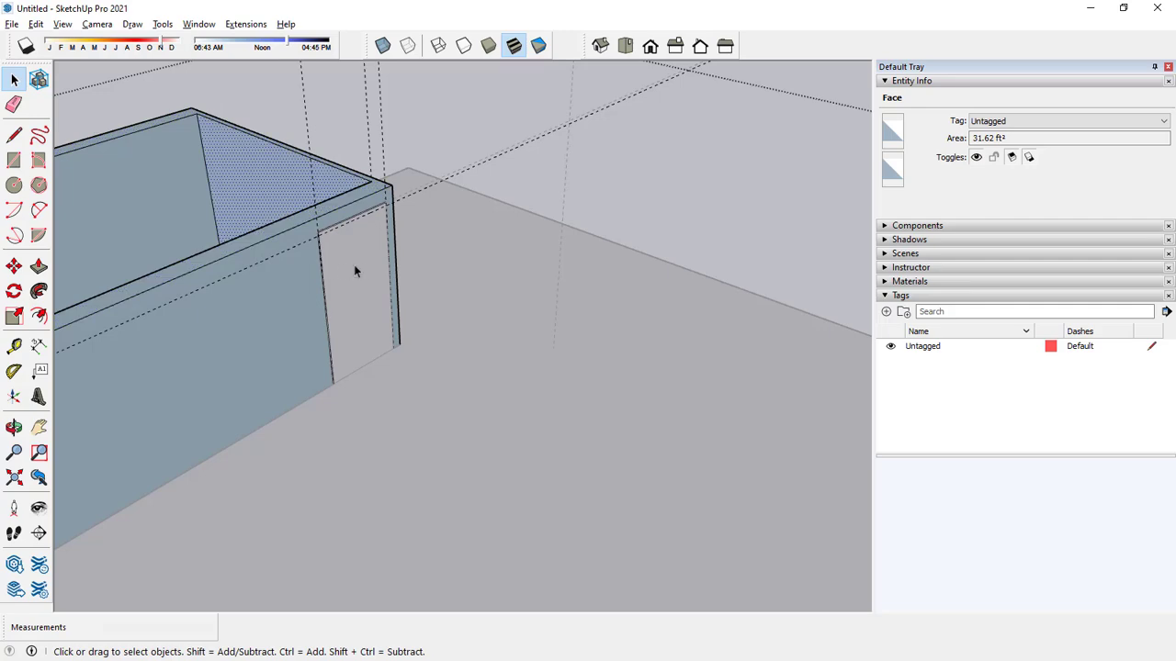
middle_drag(362, 314, 278, 336)
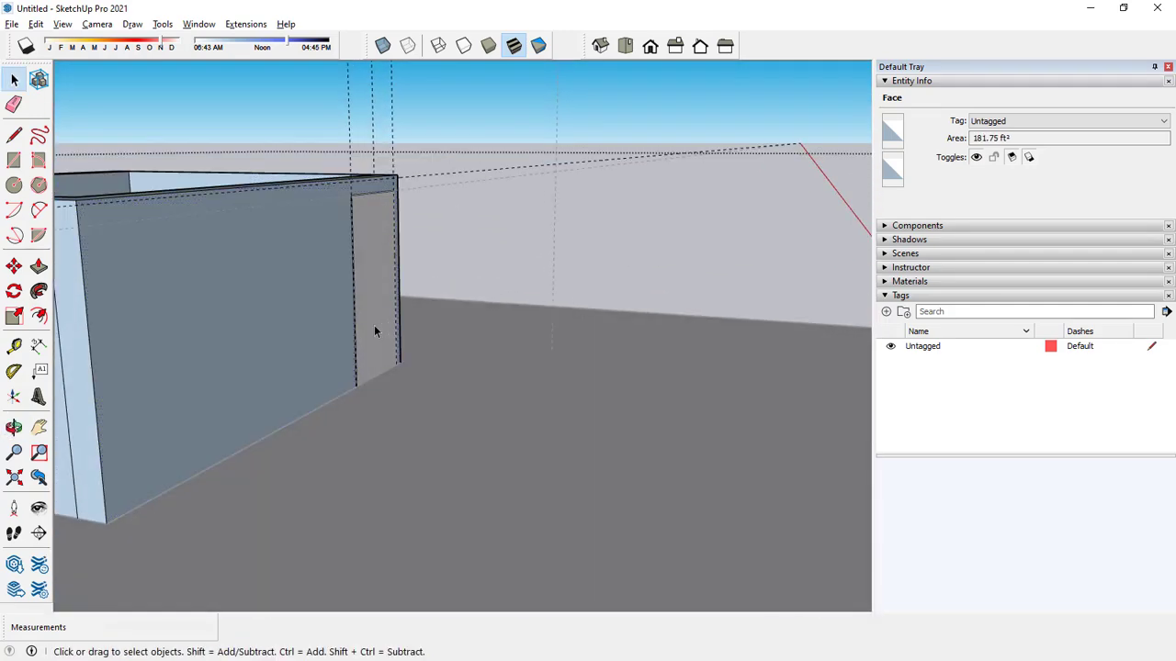
double_click(294, 338)
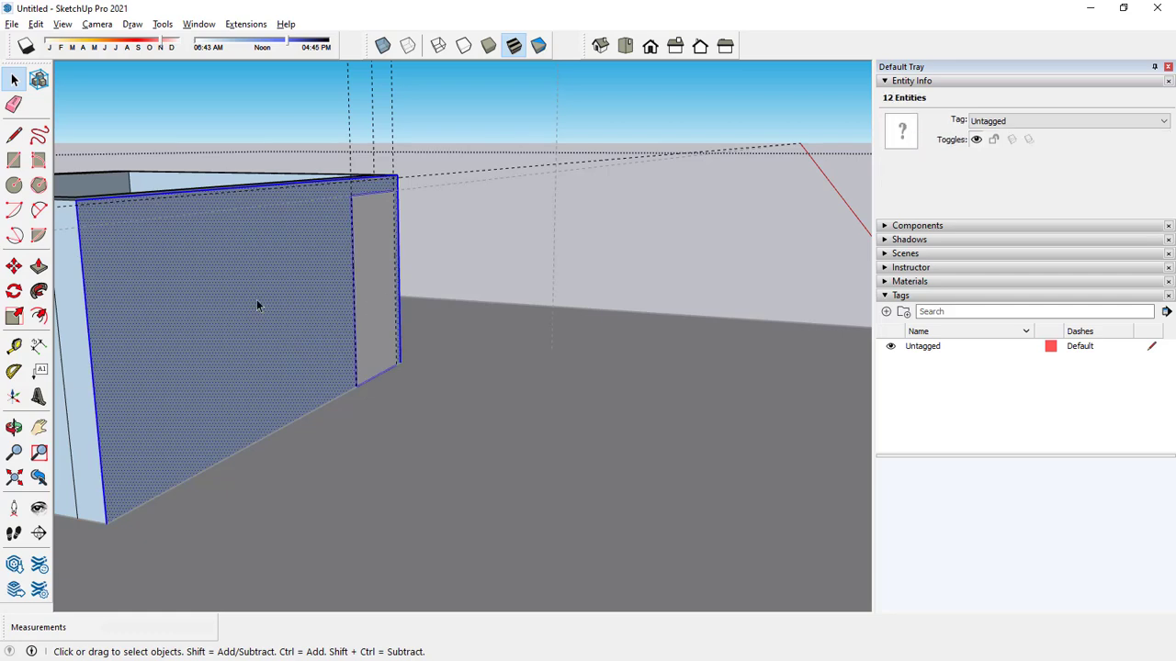
click(476, 260)
middle_drag(476, 260, 421, 358)
click(298, 208)
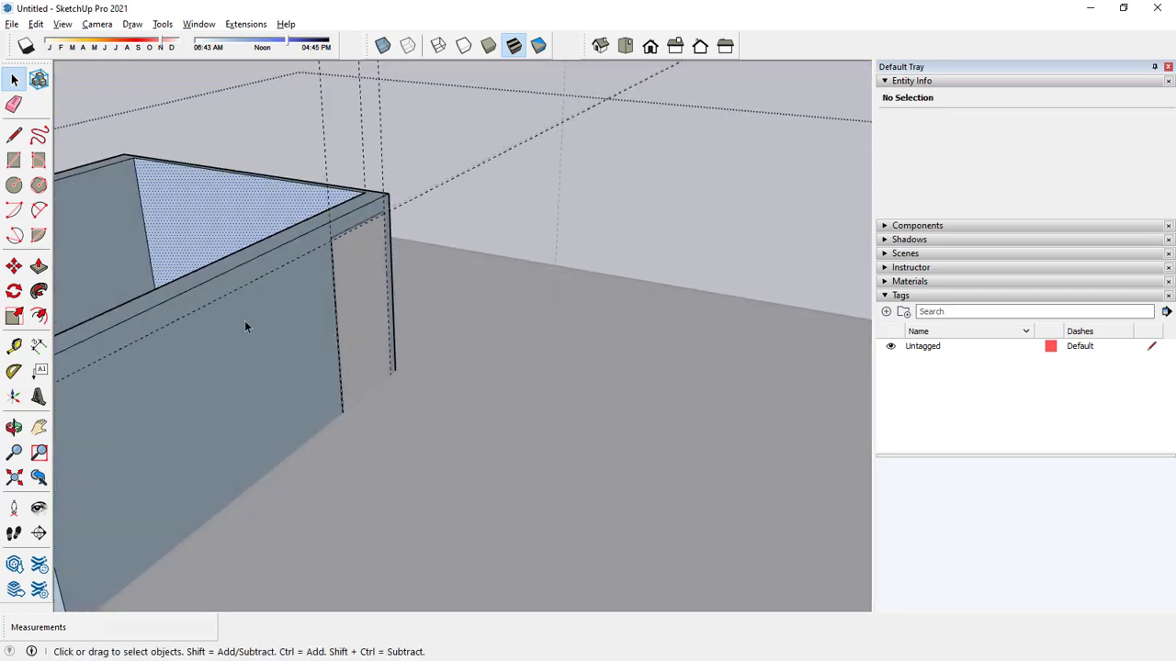
Try to push the face still filling the stairwell doorway and check it from inside the stairwell.
click(38, 267)
mouse_move(355, 281)
mouse_down()
mouse_move(340, 278)
mouse_move(348, 264)
mouse_up()
key(space)
middle_drag(348, 265, 515, 328)
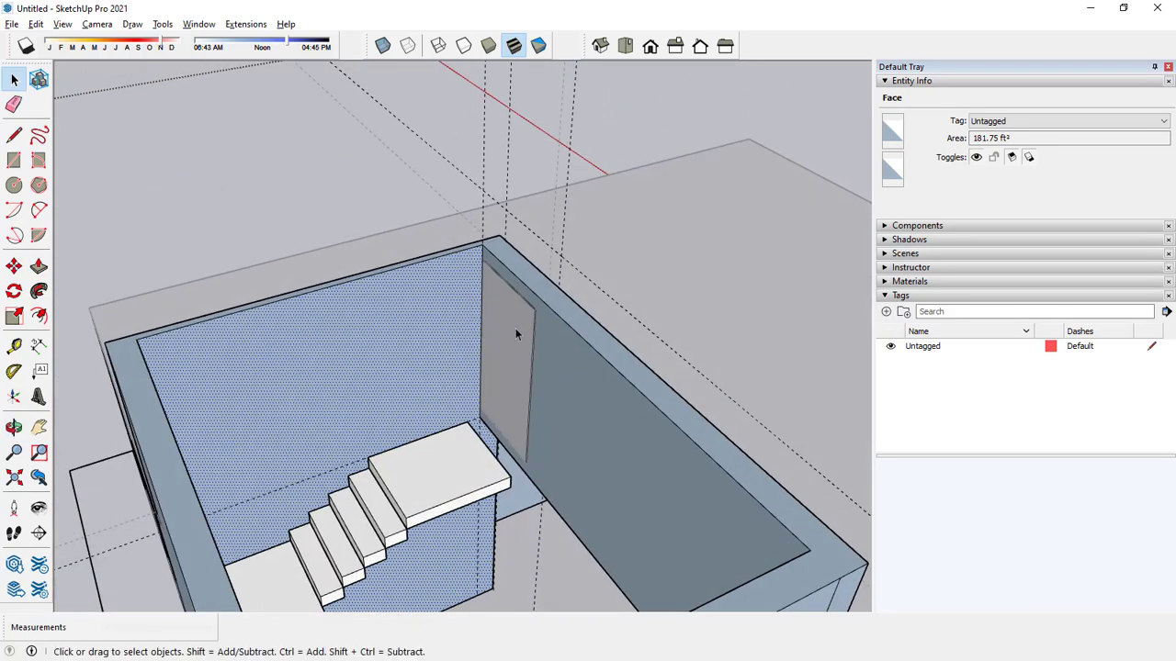
click(516, 328)
click(525, 306)
click(525, 305)
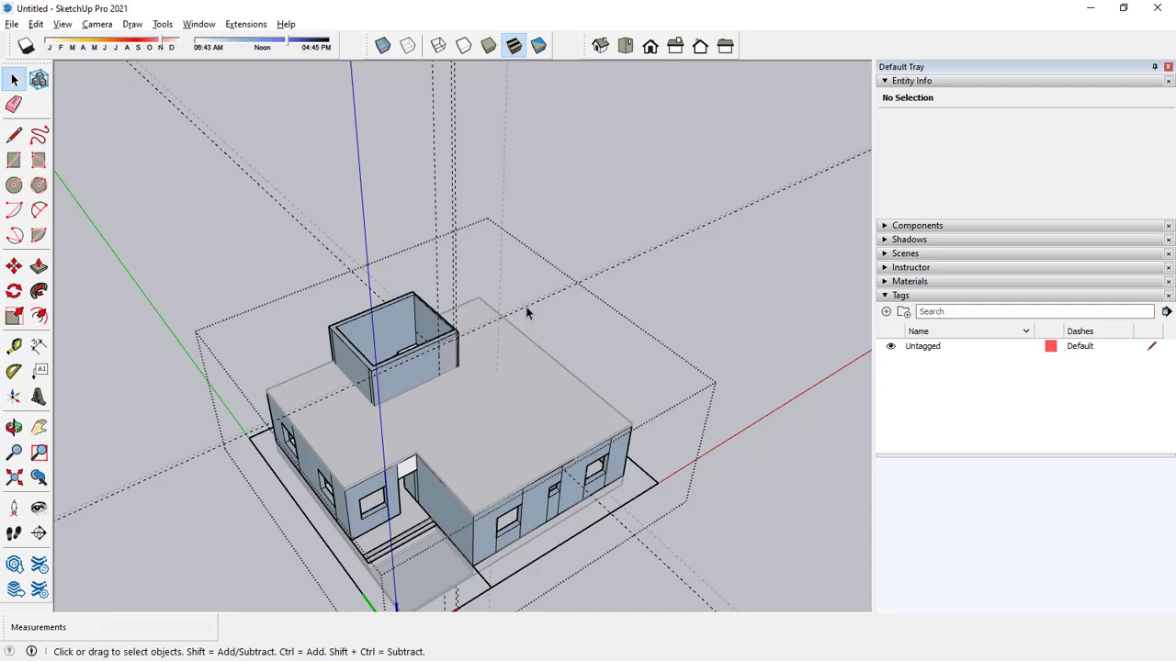
Leave the wall component and delete the loose 18 ft² face covering the stairwell doorway.
scroll(471, 357, up, 6)
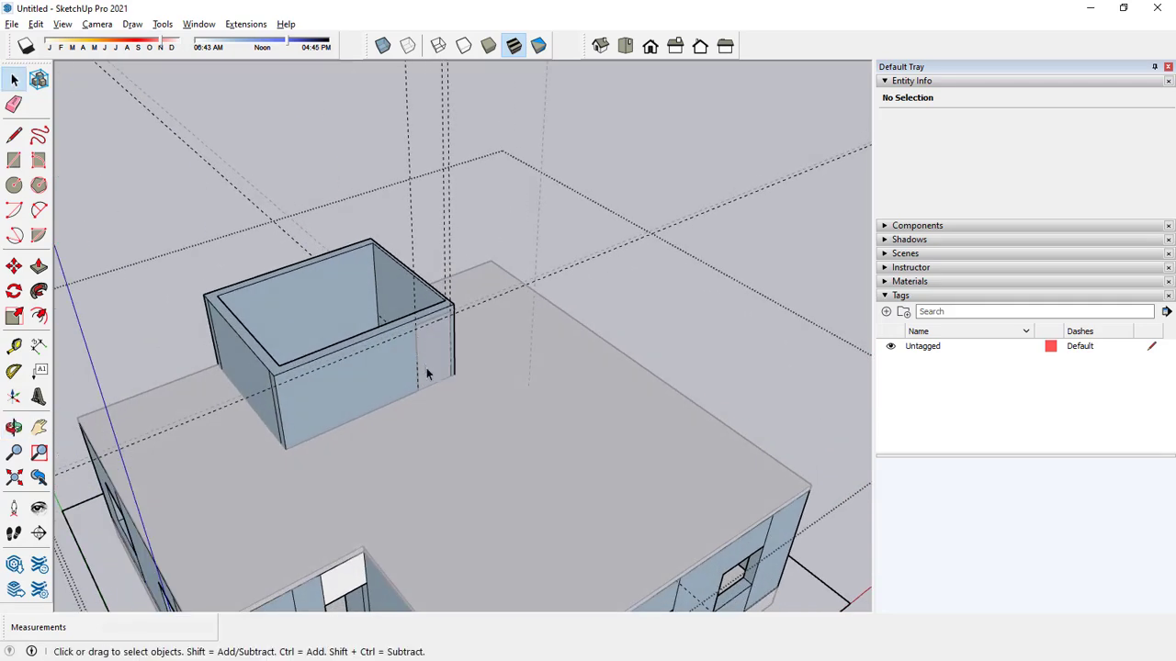
scroll(427, 372, up, 3)
middle_drag(480, 294, 517, 171)
scroll(648, 320, up, 3)
scroll(393, 331, down, 6)
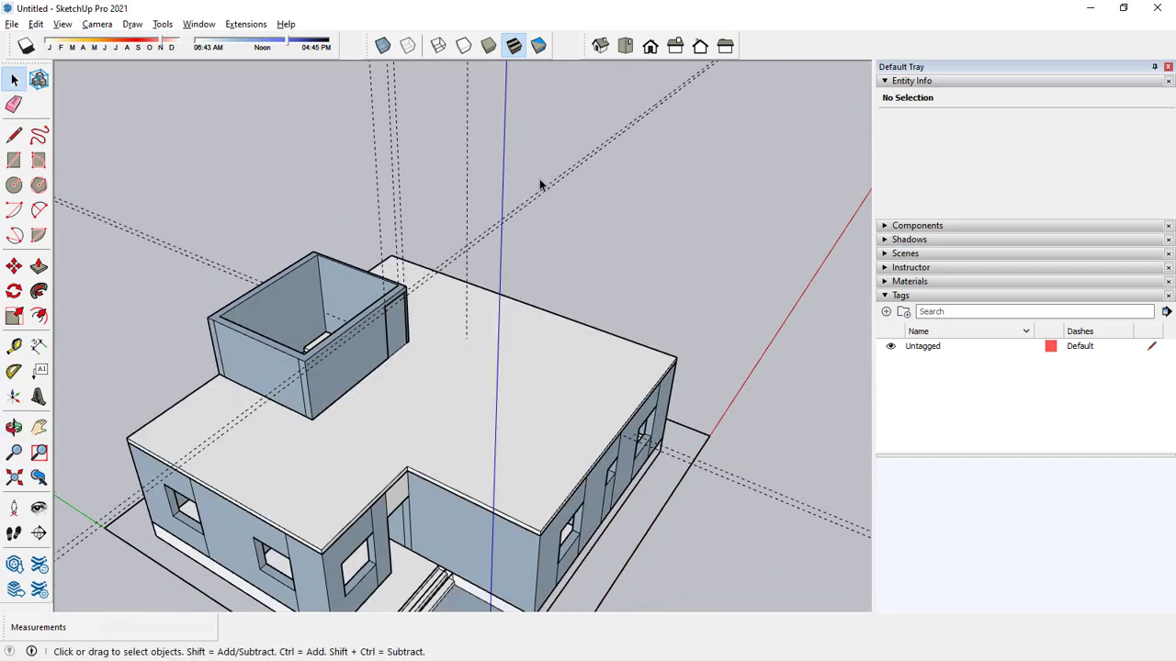
scroll(399, 337, up, 5)
scroll(401, 337, up, 2)
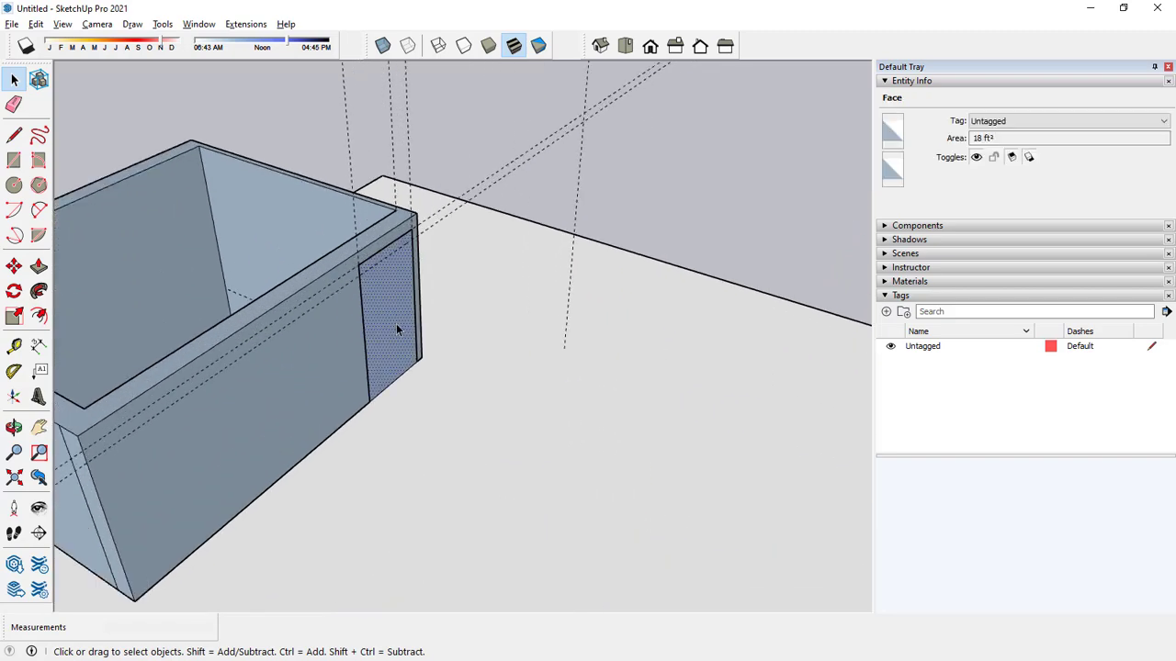
key(Delete)
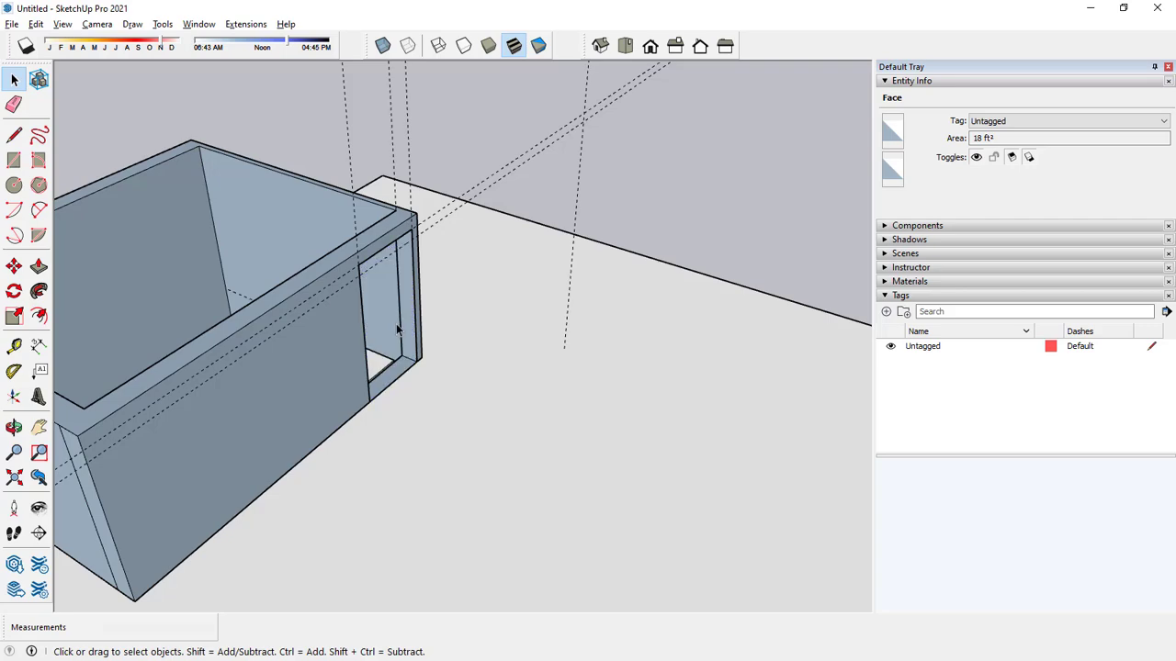
Delete the vertical and horizontal guides around the stairwell door inside the wall component.
scroll(396, 327, down, 5)
middle_drag(397, 332, 409, 246)
scroll(400, 312, up, 5)
scroll(401, 264, down, 6)
scroll(397, 312, up, 4)
key(ctrl+a)
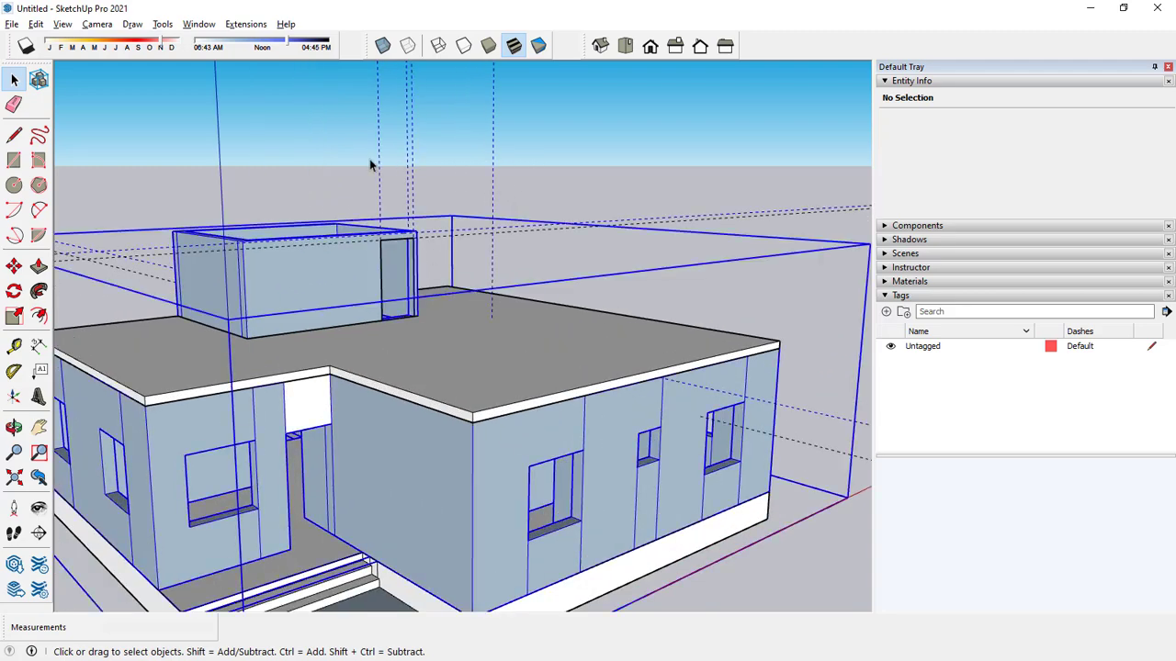
click(384, 163)
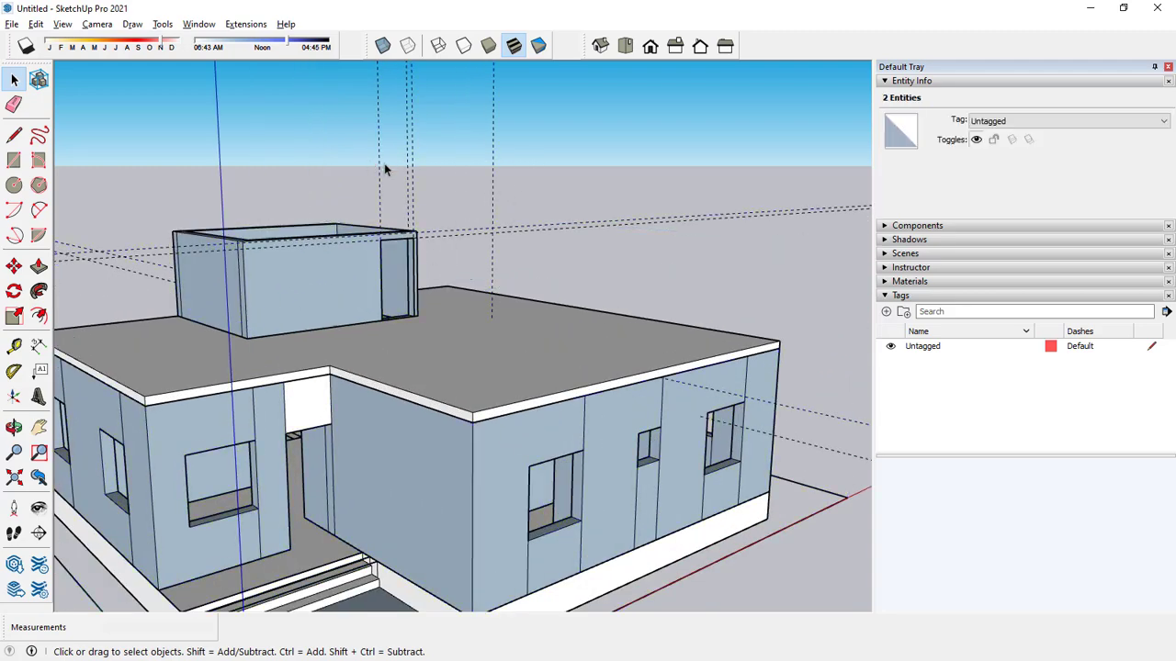
click(381, 248)
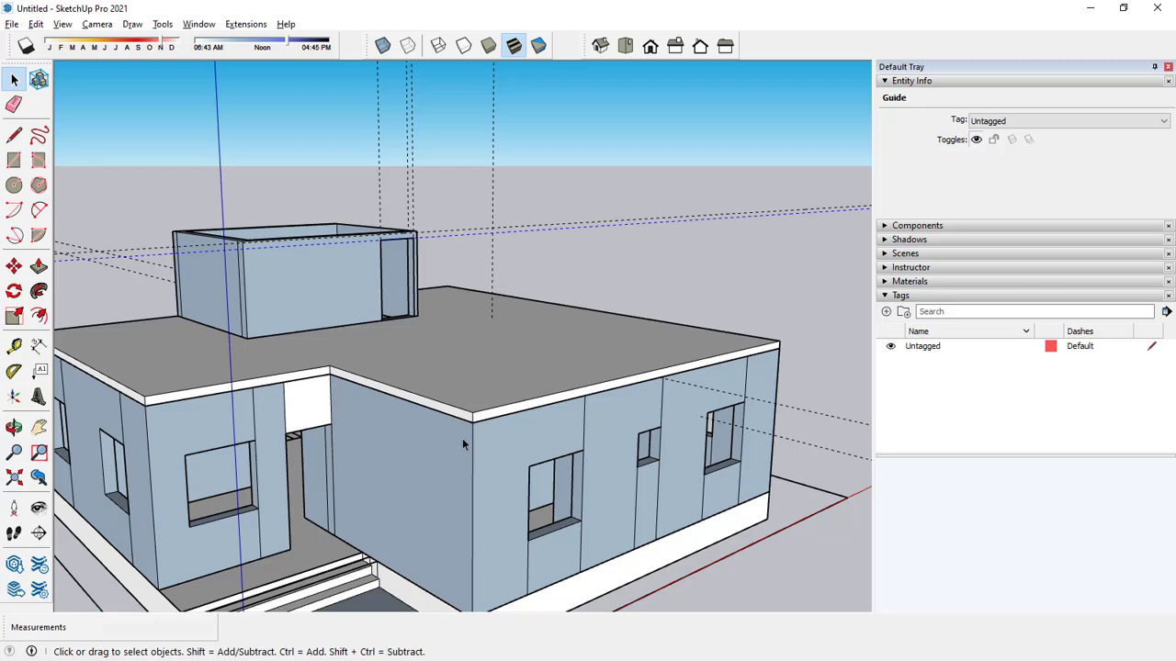
click(447, 147)
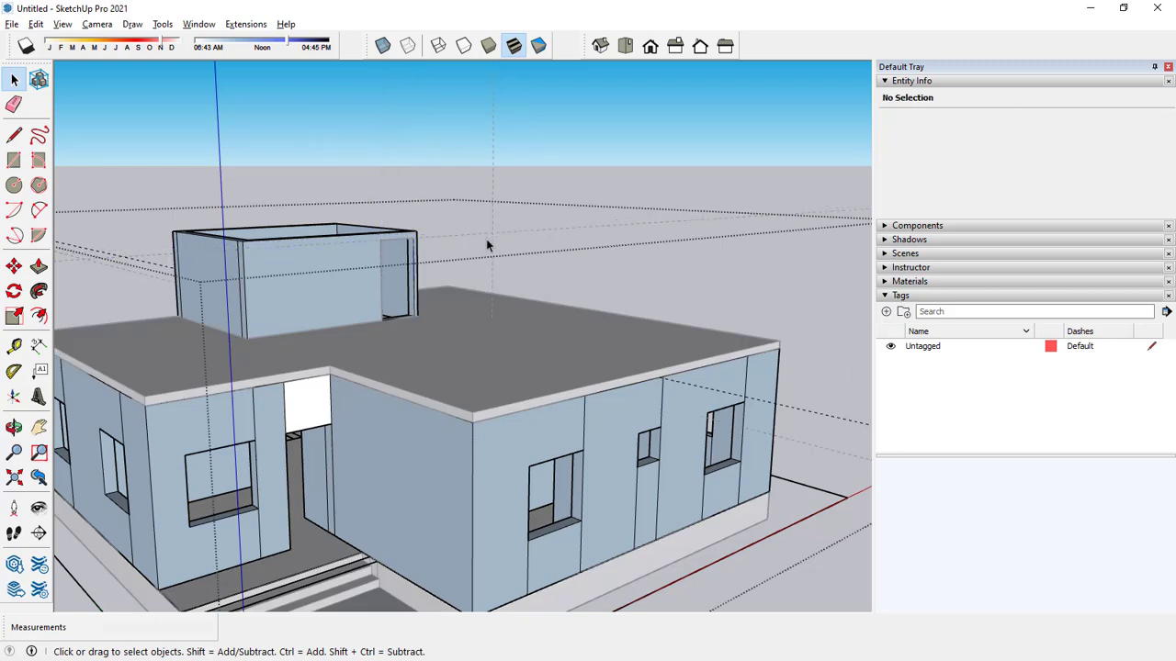
Delete the remaining guide that runs past the stairwell and across the house inside the wall component.
scroll(478, 244, down, 3)
middle_drag(478, 244, 478, 276)
scroll(463, 138, up, 2)
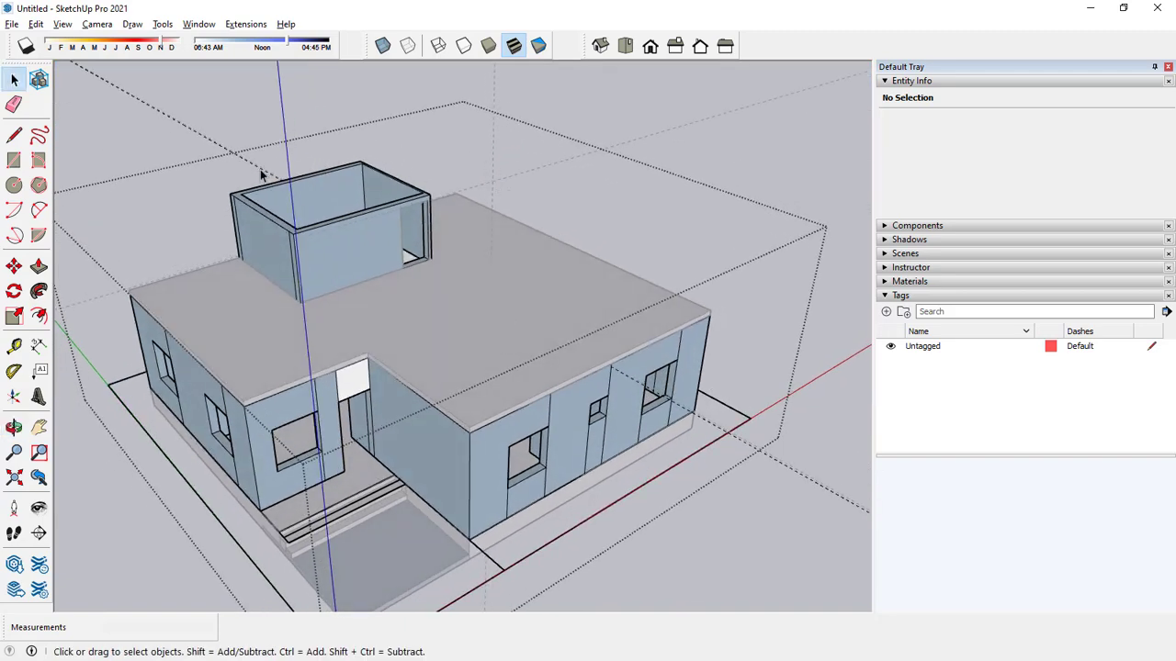
scroll(261, 174, up, 3)
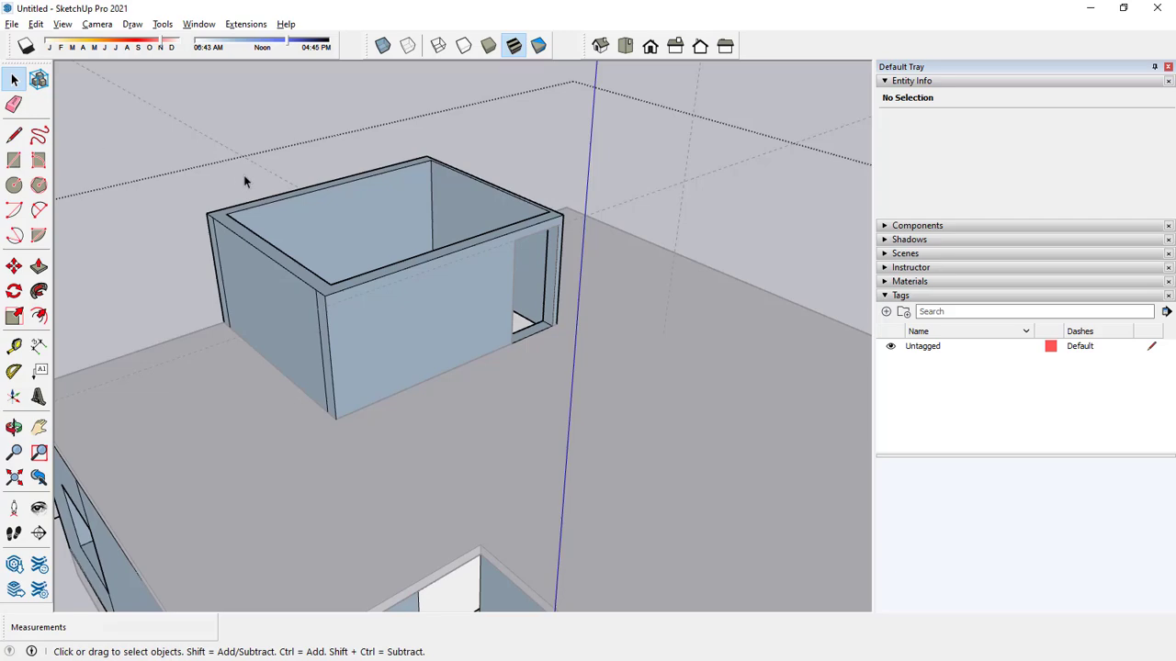
scroll(244, 181, down, 10)
Try deleting the wall component, and undo the deletion.
middle_drag(275, 184, 271, 168)
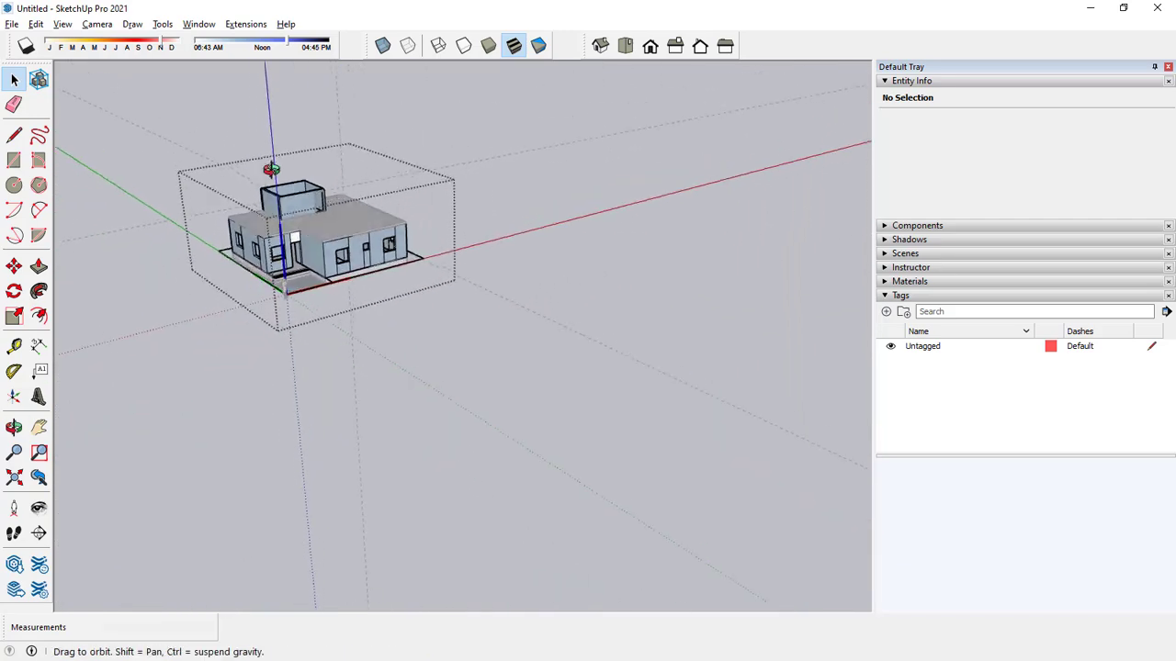
scroll(259, 180, up, 5)
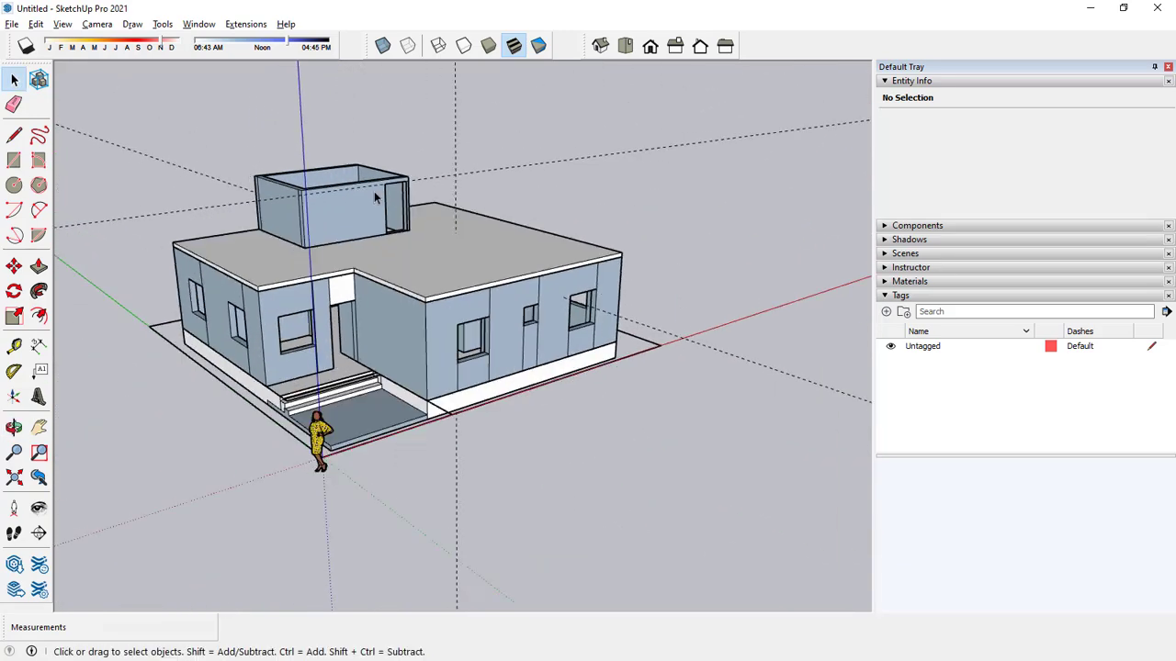
middle_drag(374, 198, 407, 150)
scroll(372, 211, up, 2)
middle_drag(371, 211, 397, 259)
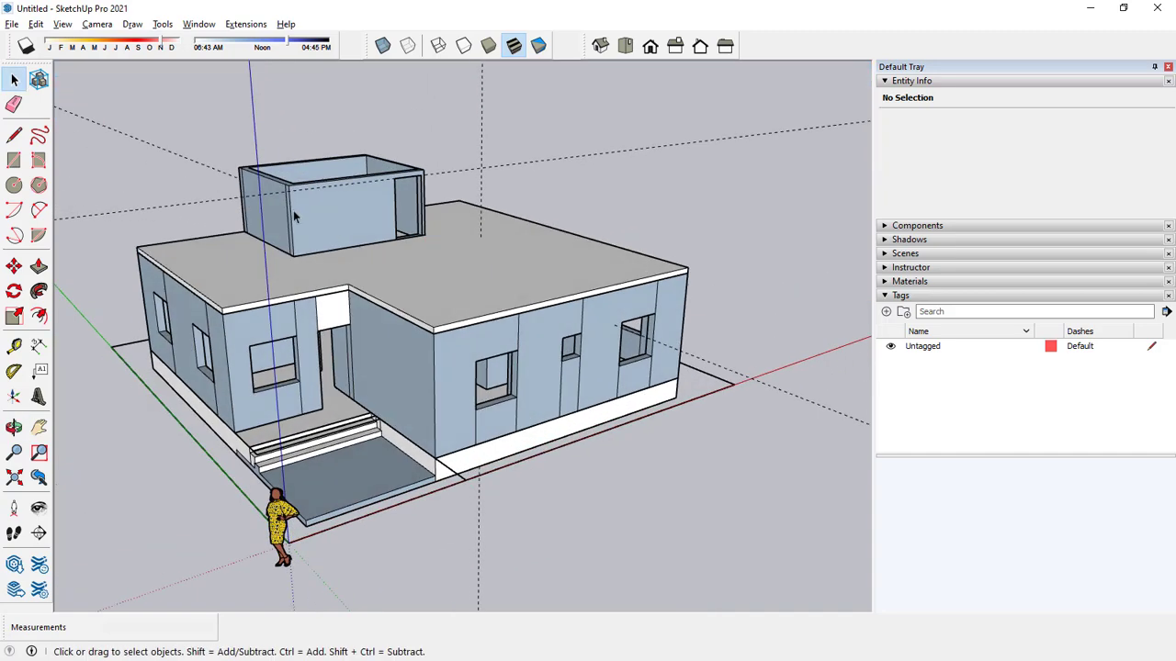
click(293, 210)
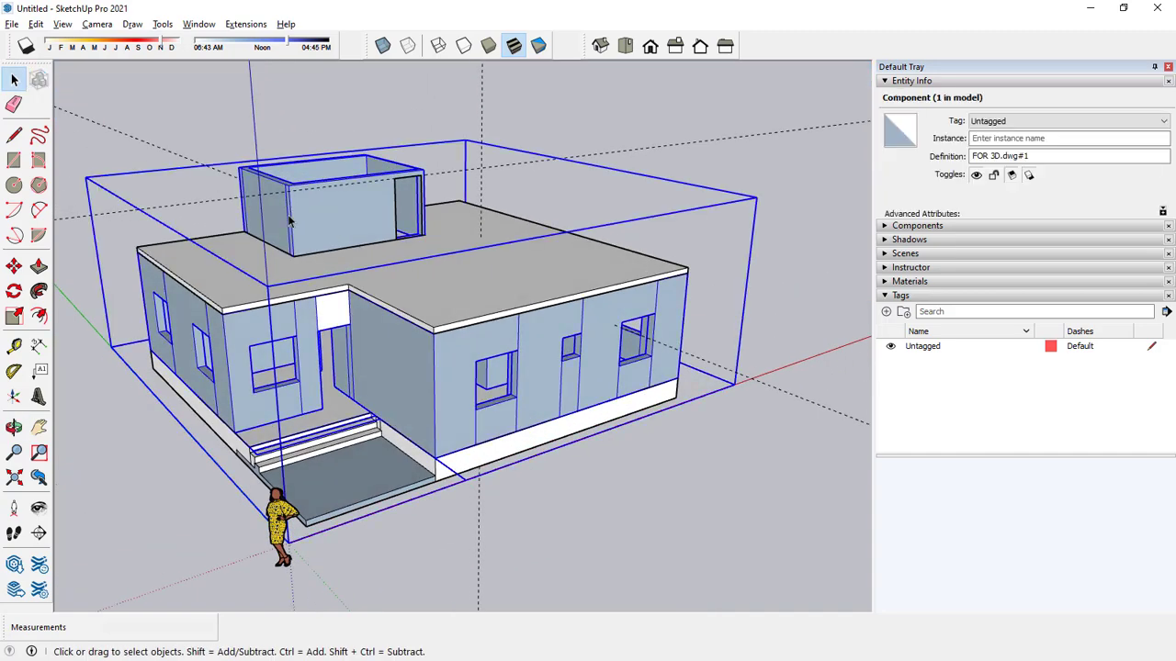
key(Delete)
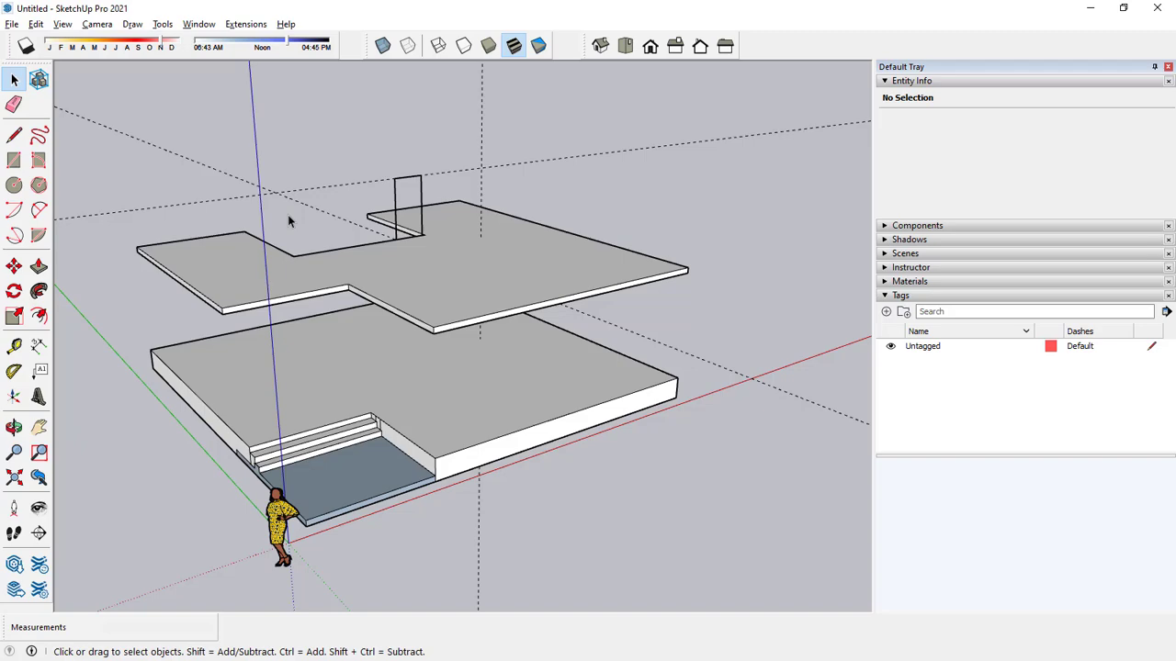
key(ctrl+z)
Select the roof slab with its connected geometry and create a tag named slab.
middle_drag(353, 217, 432, 314)
click(446, 335)
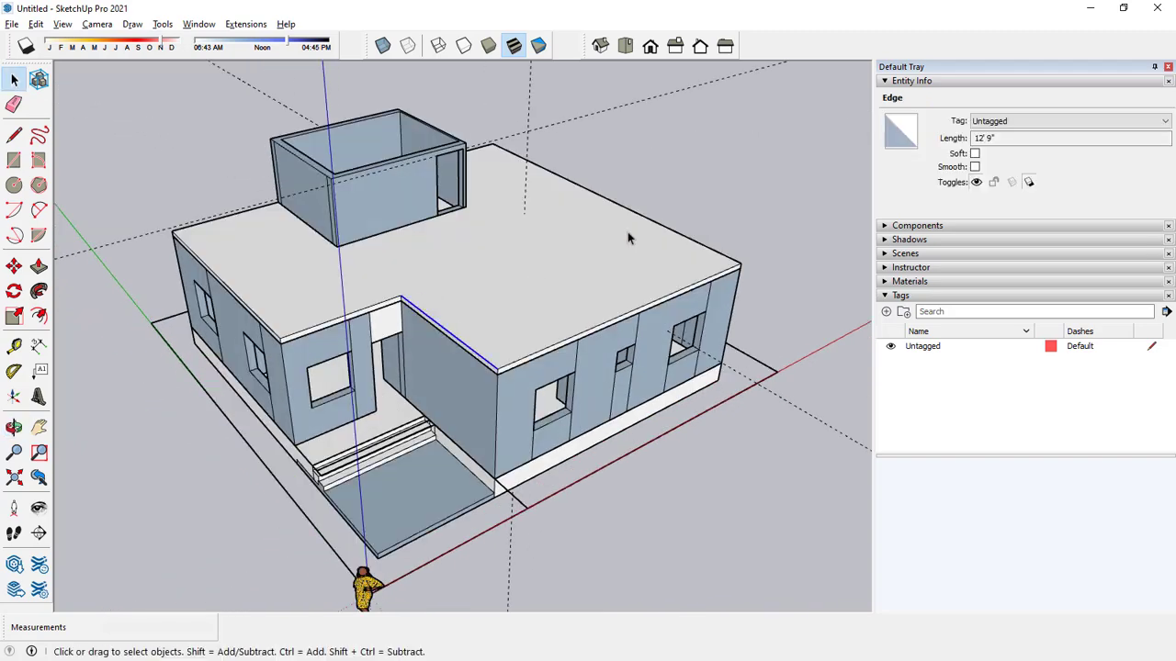
click(702, 233)
double_click(328, 310)
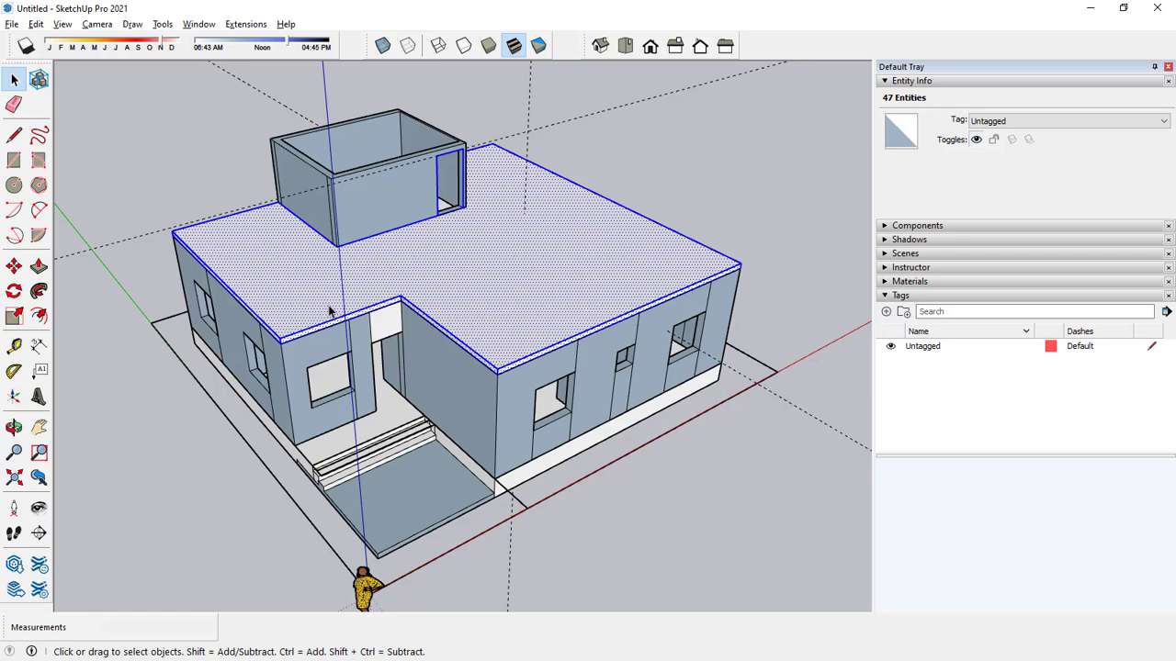
click(887, 313)
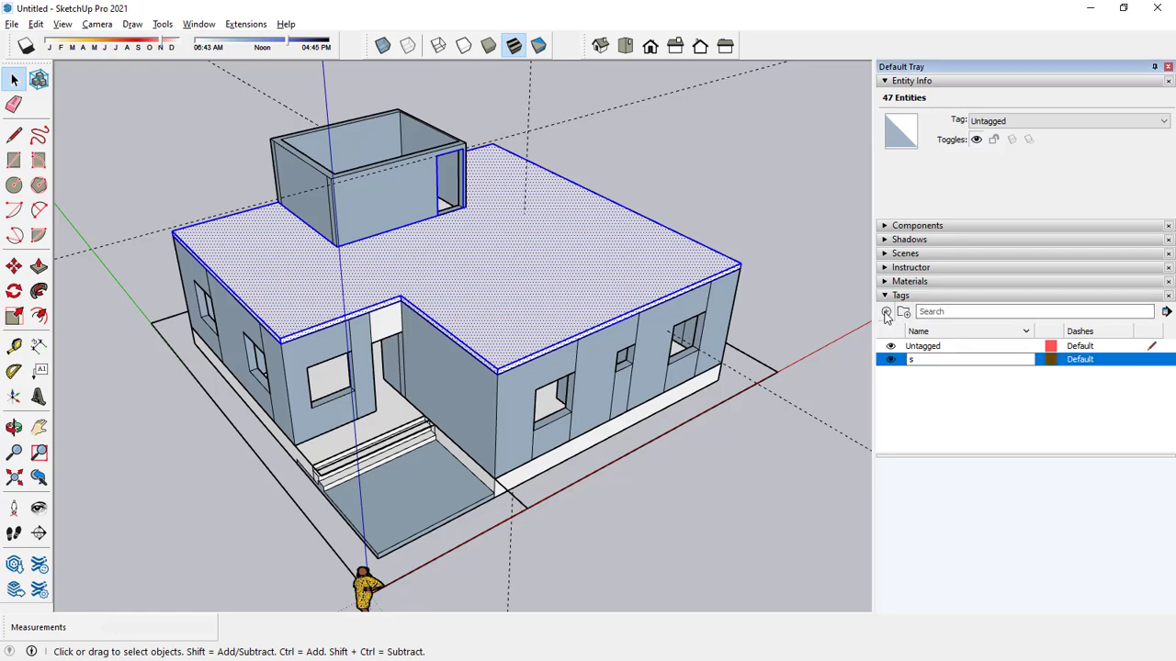
click(947, 404)
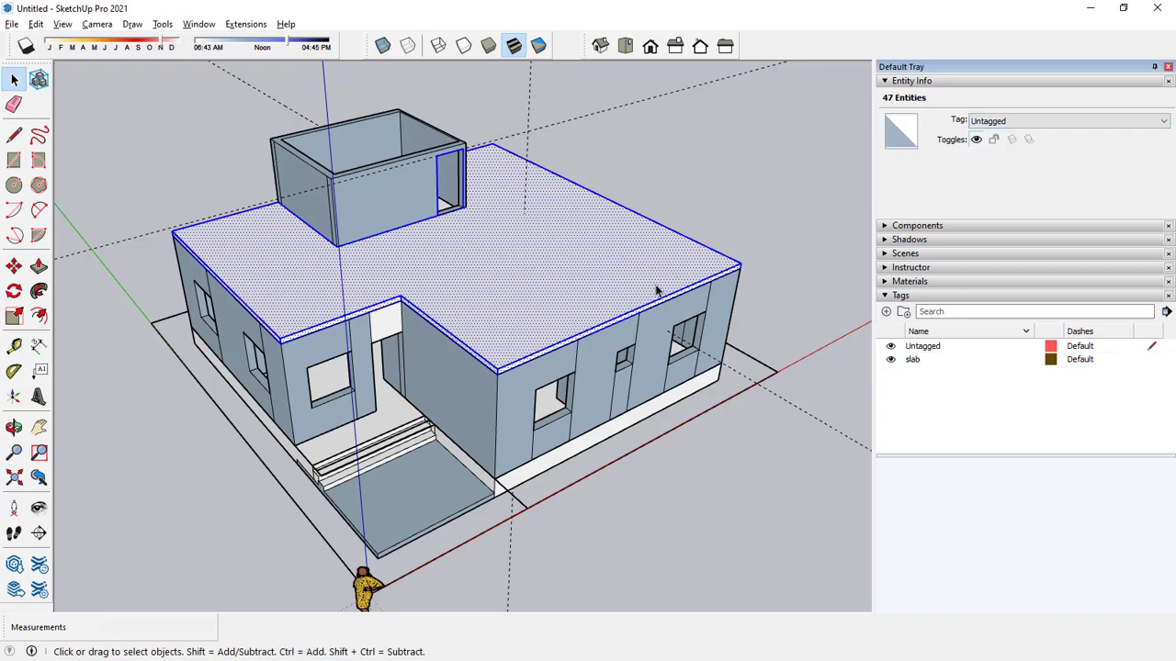
Assign the roof slab with all its connected geometry to the slab tag.
click(741, 236)
triple_click(701, 275)
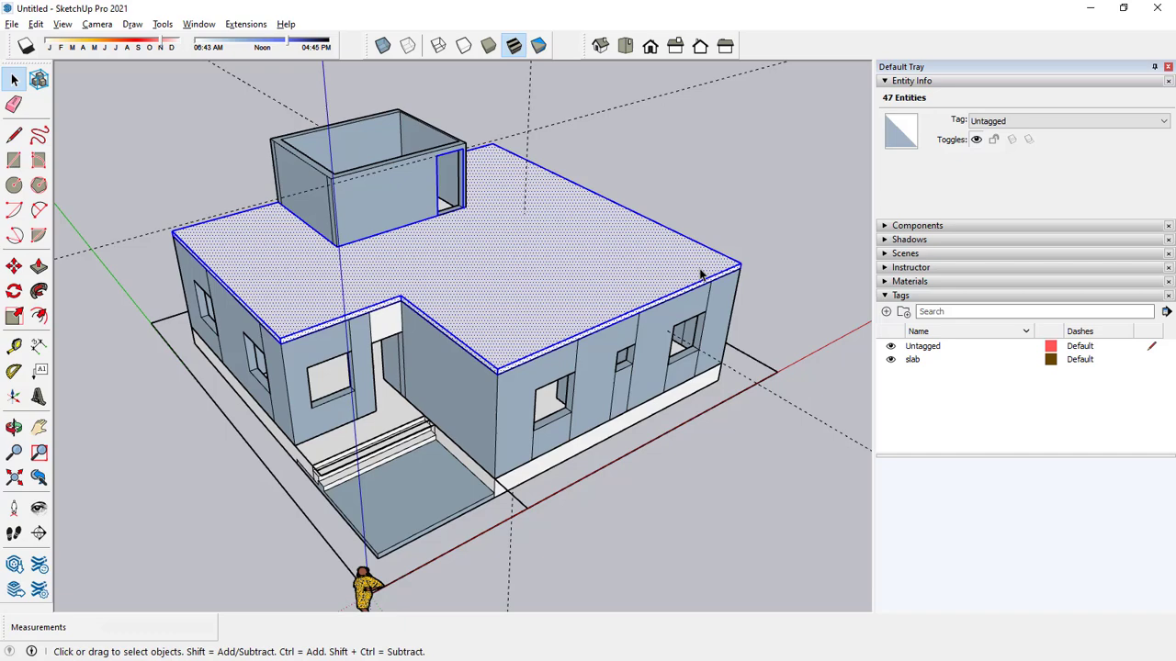
click(1029, 120)
click(1019, 139)
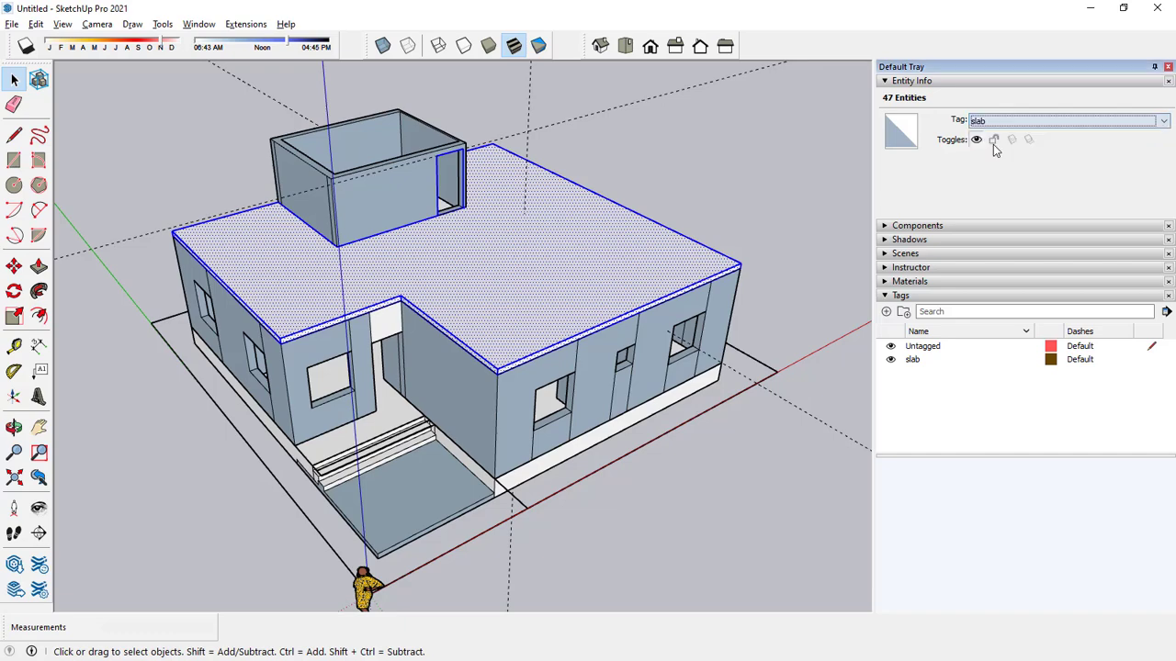
click(774, 197)
Hide the slab tag to inspect the rooms under the roof, and show it again.
click(890, 359)
middle_drag(772, 248, 704, 447)
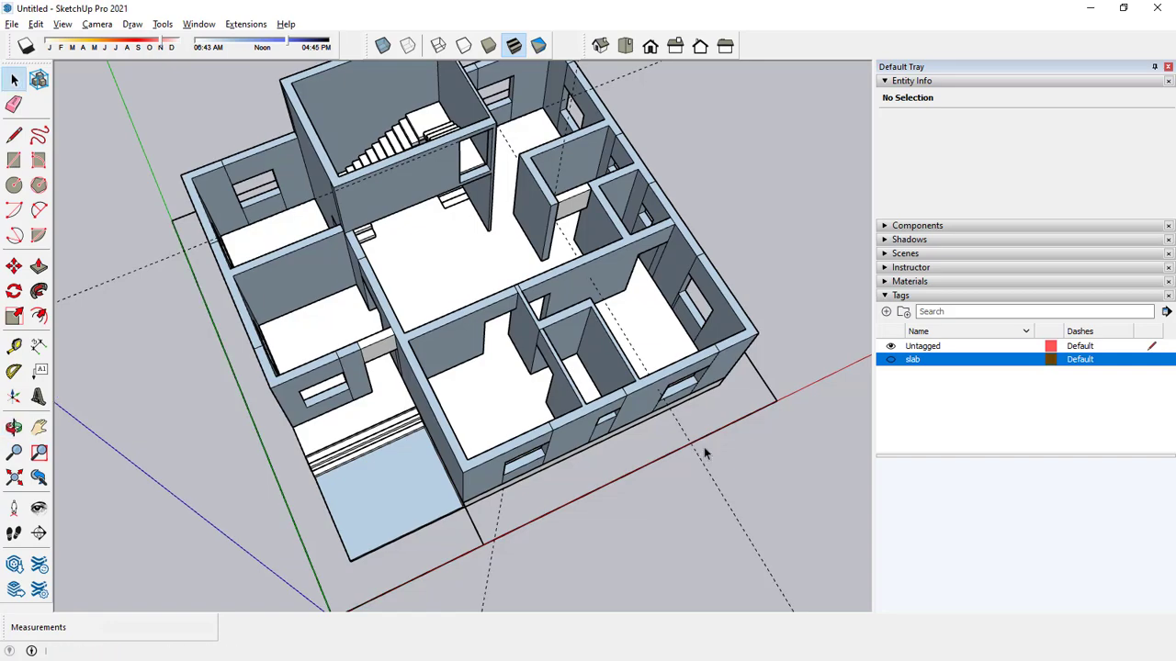
scroll(321, 325, up, 3)
middle_drag(439, 306, 557, 226)
click(890, 359)
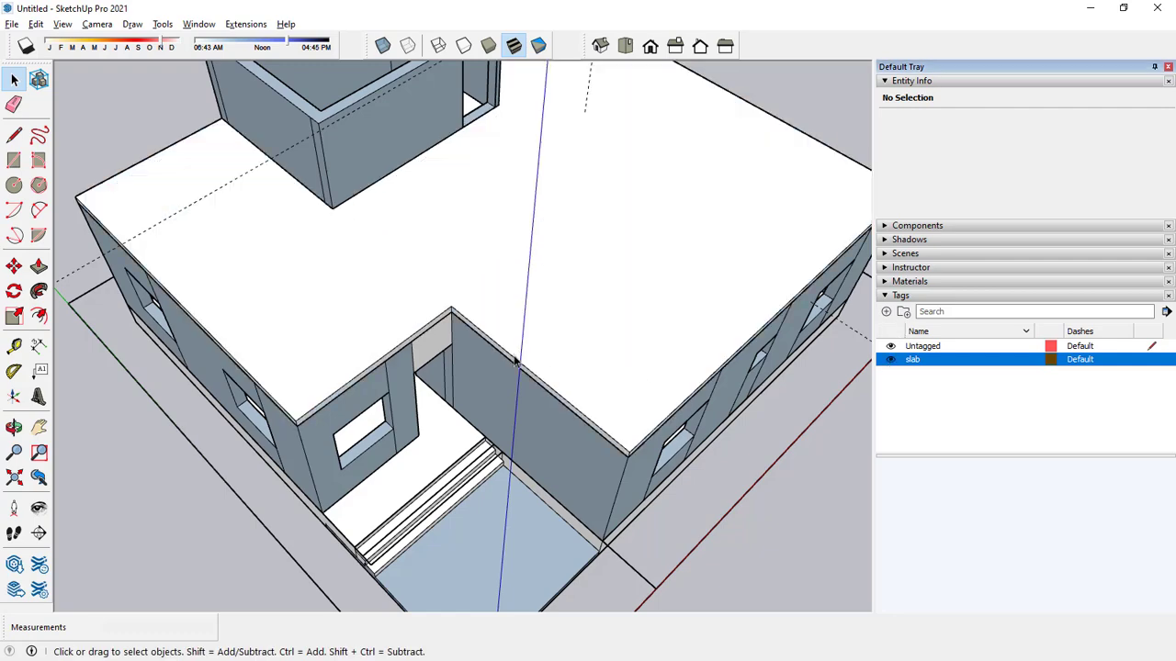
scroll(515, 365, down, 5)
middle_drag(515, 365, 634, 166)
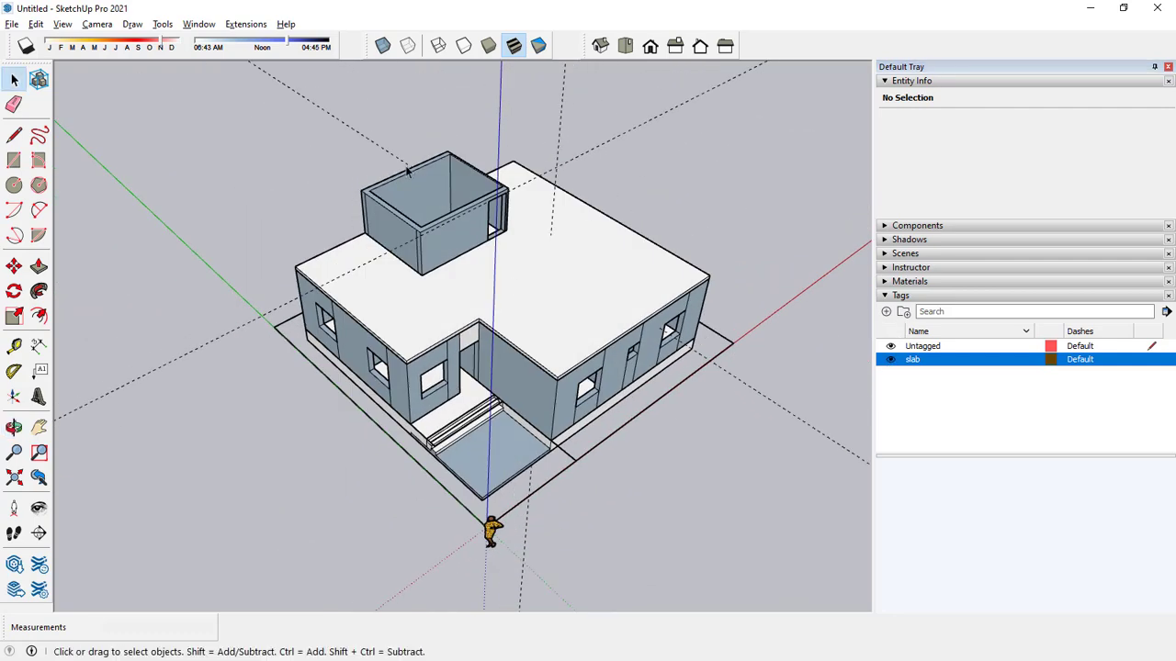
scroll(477, 182, up, 4)
middle_drag(477, 182, 661, 188)
click(14, 160)
scroll(268, 196, up, 3)
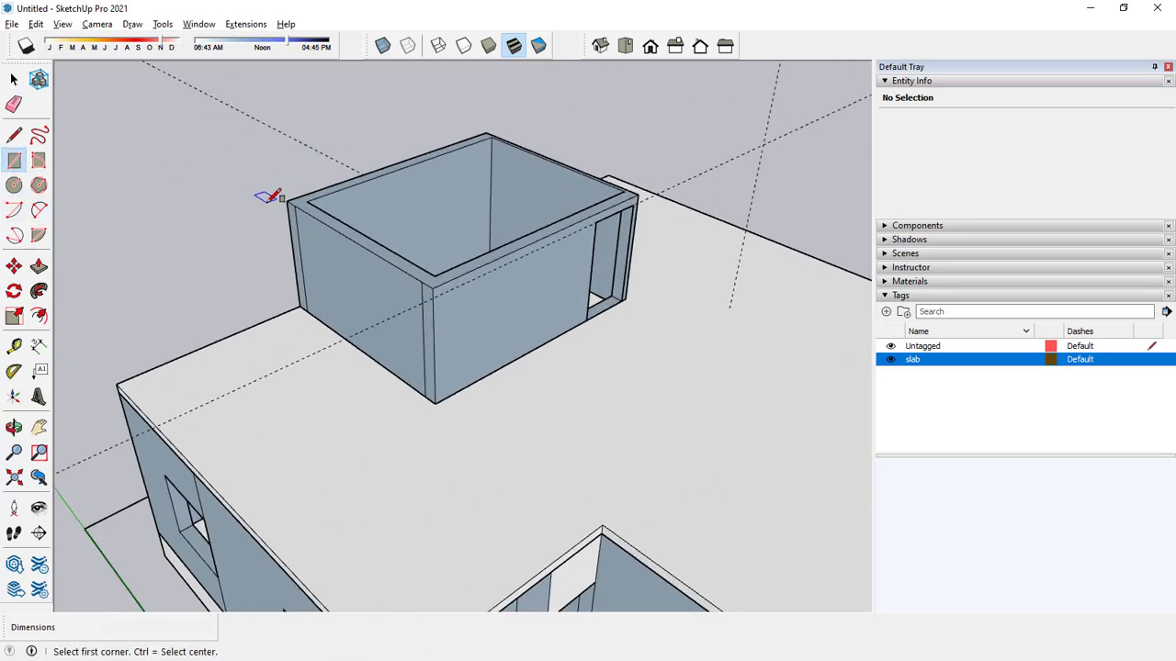
click(289, 198)
key(space)
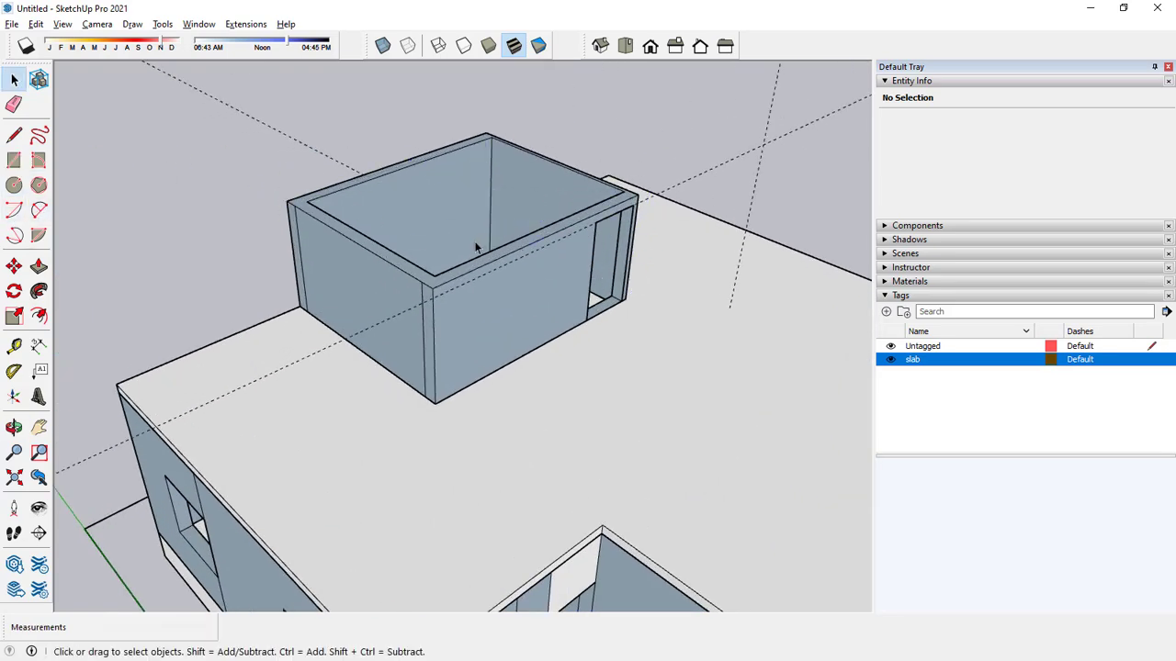
Draw a rectangle over the open top of the rooftop stairwell, from one outer wall corner to the opposite one.
scroll(476, 246, down, 5)
scroll(503, 226, up, 2)
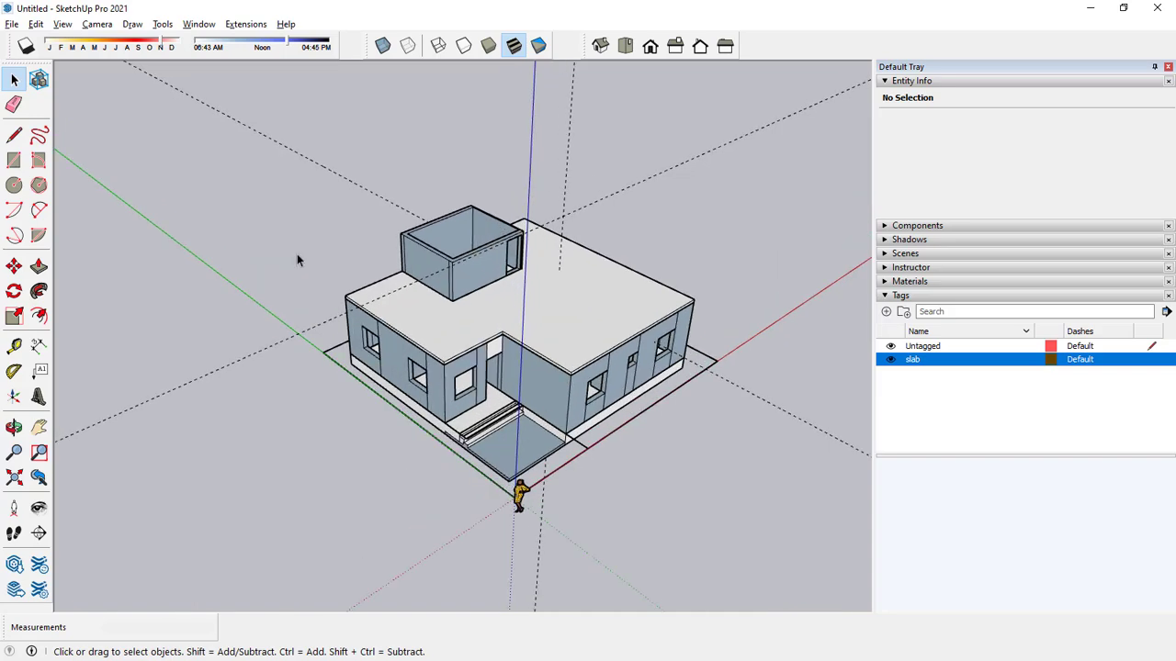
click(14, 160)
scroll(354, 239, up, 5)
click(353, 239)
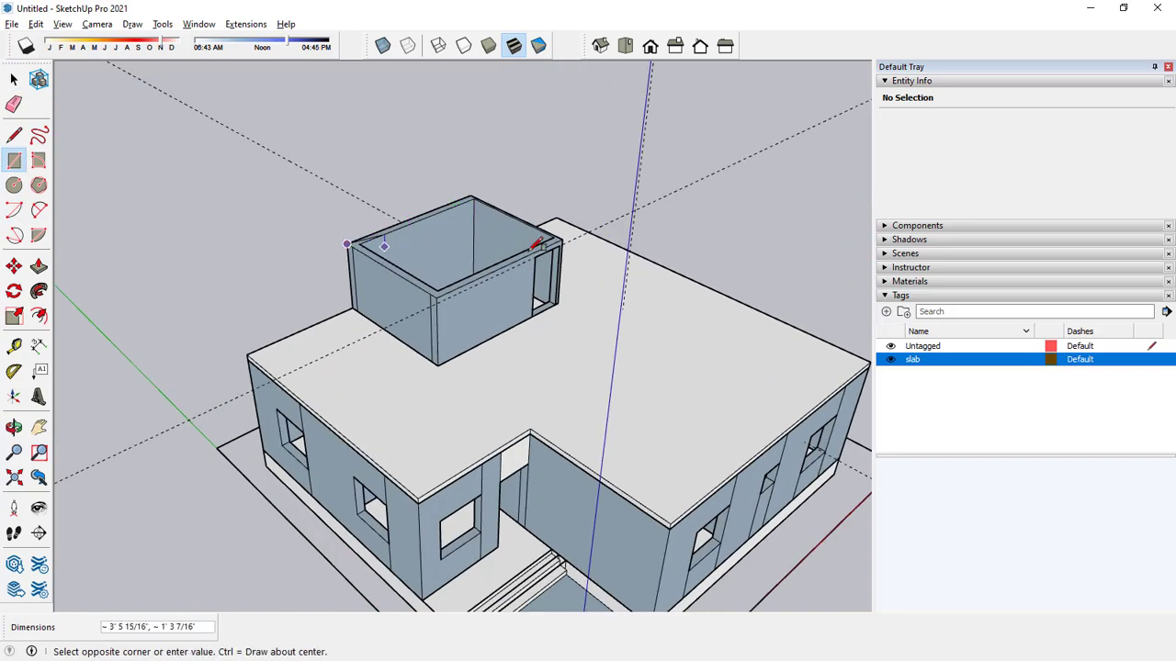
scroll(545, 241, up, 3)
click(548, 230)
key(space)
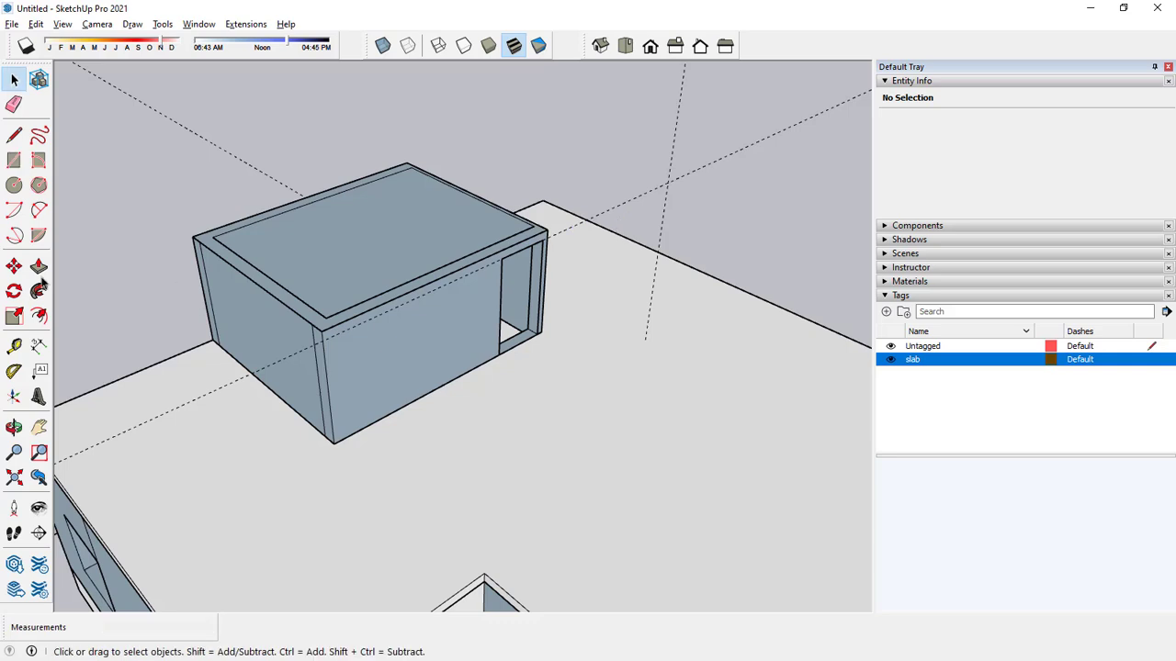
Pull the stairwell's top face up 6" to form its roof slab.
click(39, 266)
click(319, 236)
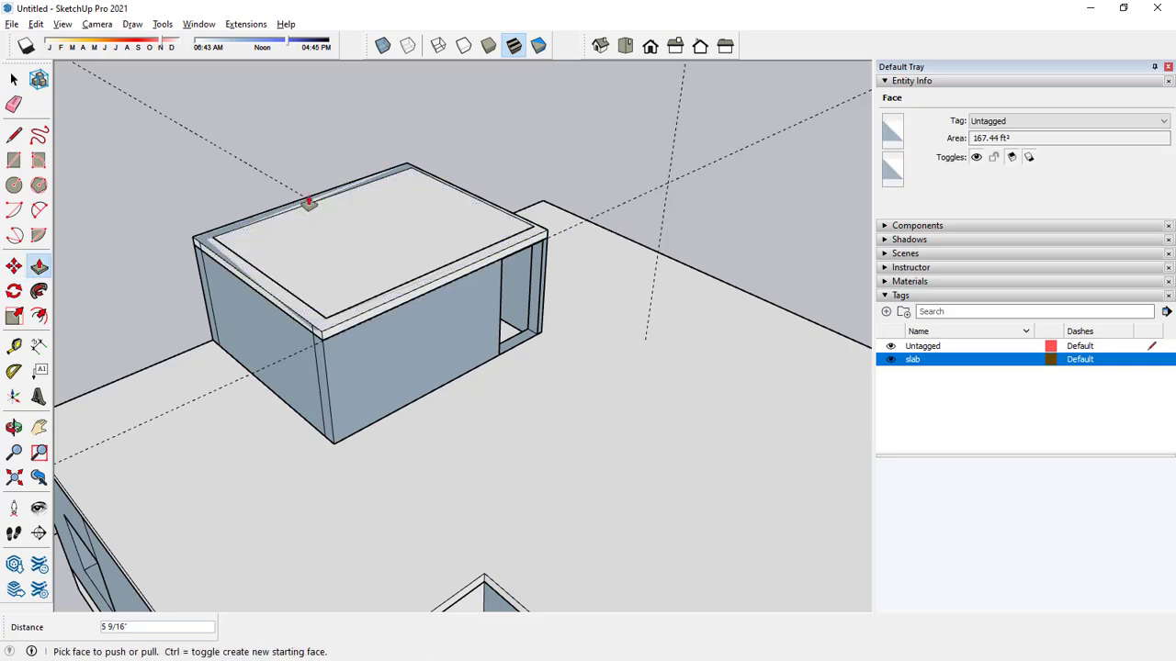
click(312, 271)
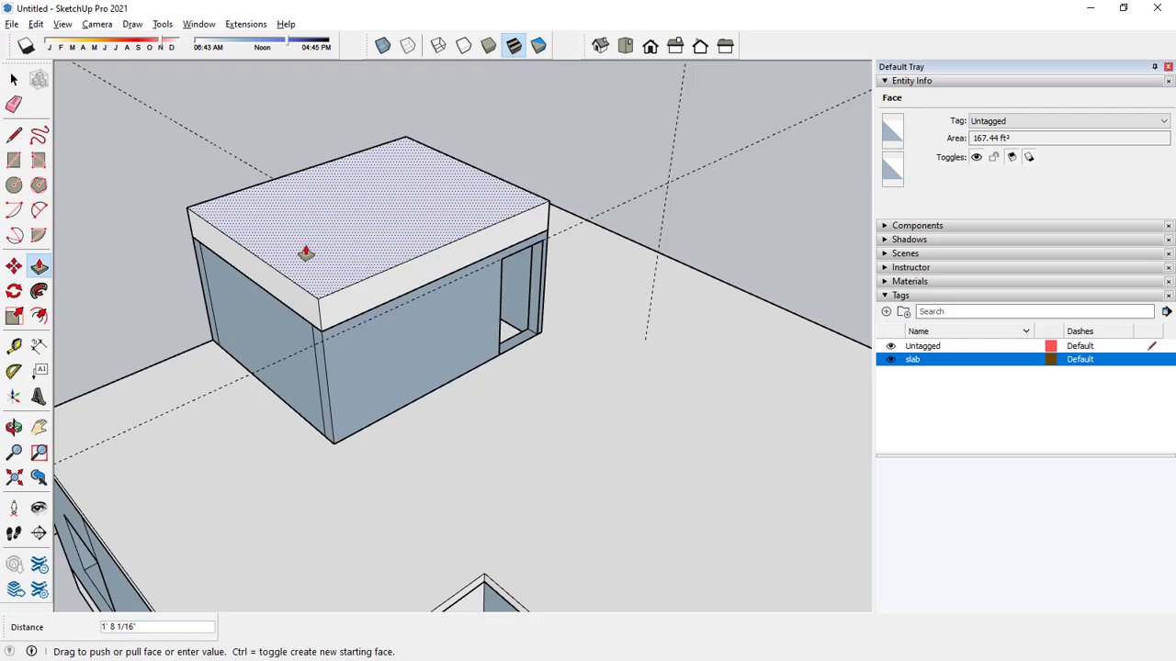
text(6)
key(Return)
Extend the stairwell roof slab outward 6" above the door wall and above the side wall farthest from the door.
scroll(349, 321, up, 2)
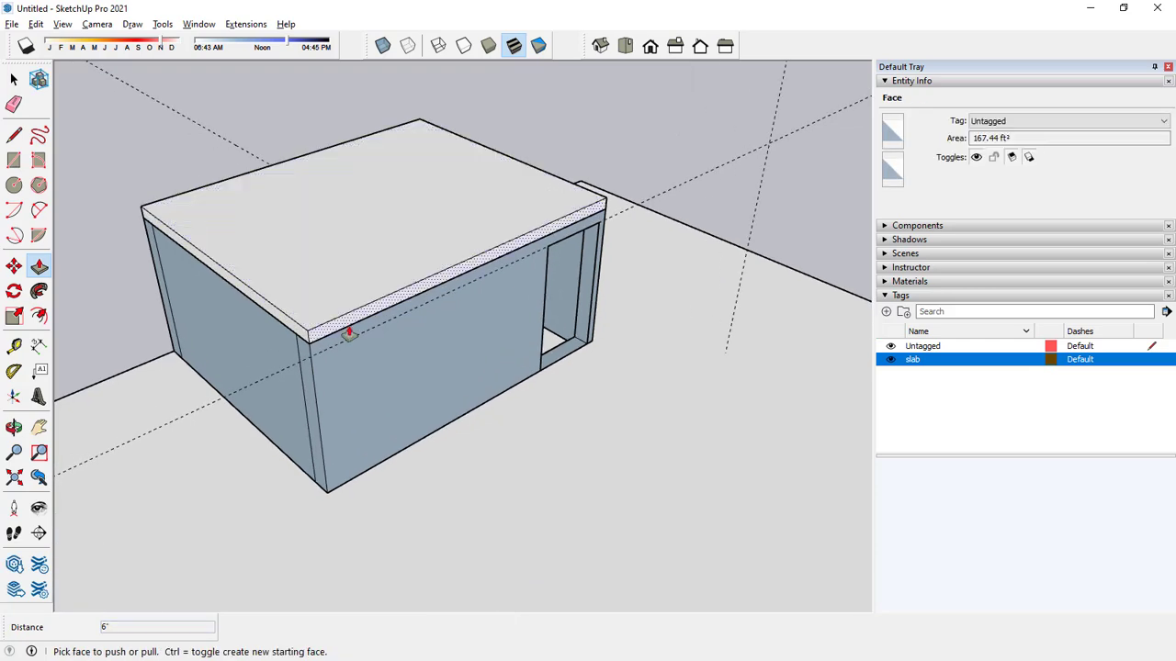
click(349, 333)
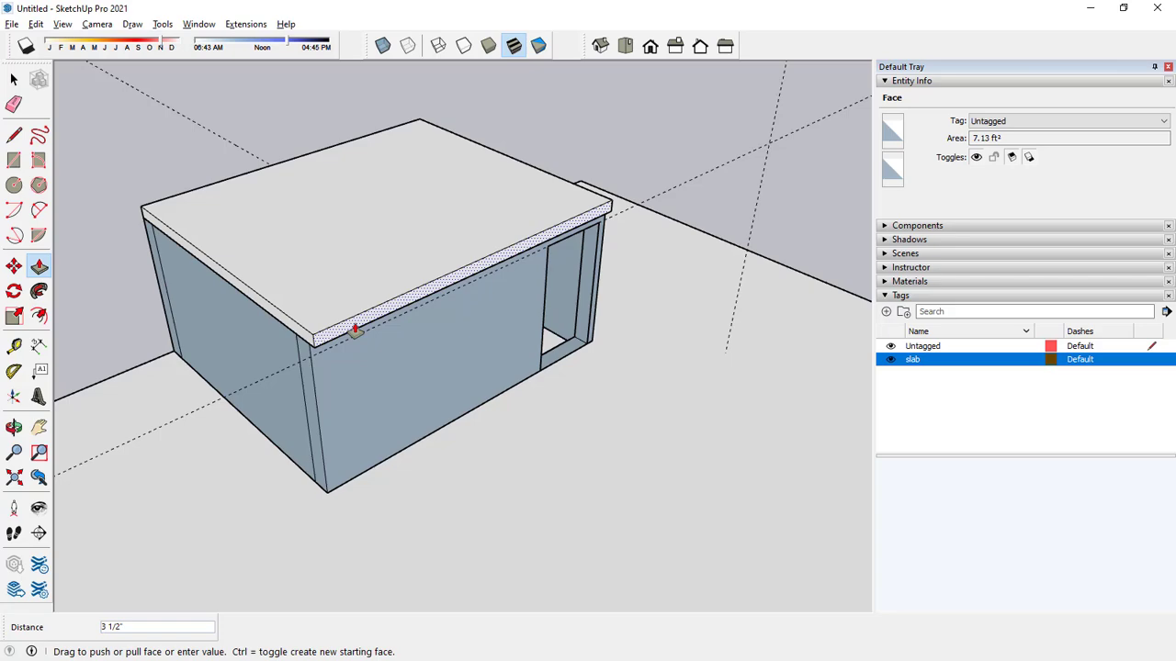
text(6)
key(Return)
click(302, 336)
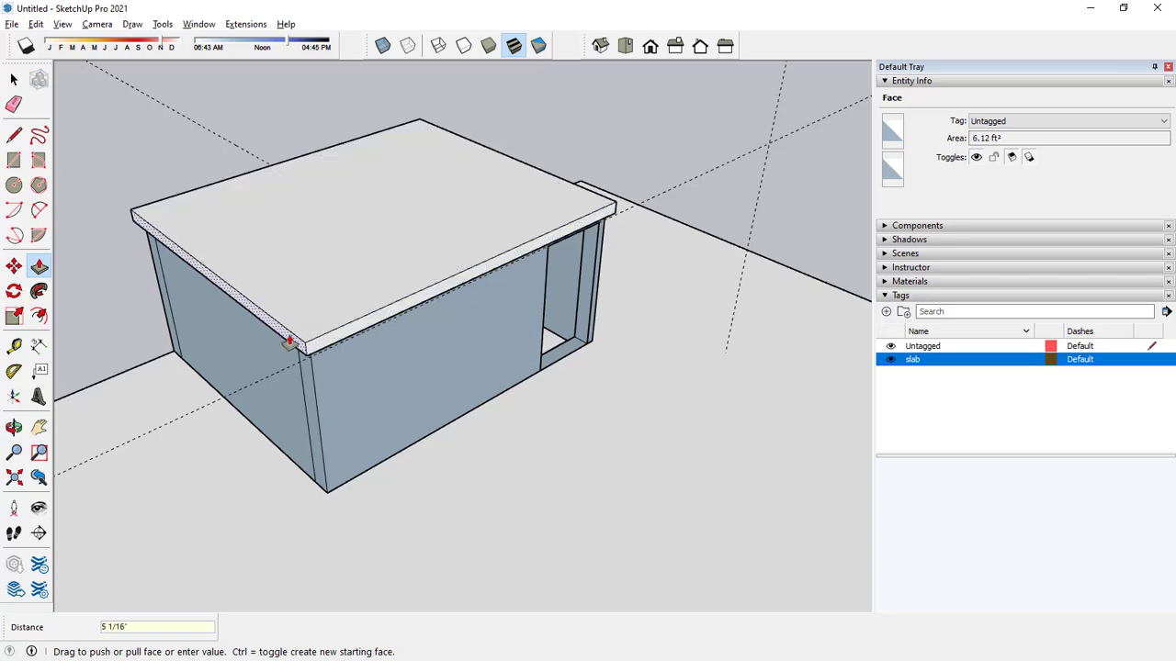
text(6)
key(Return)
Extend the stairwell roof slab outward 6" above the side wall next to the door.
middle_drag(462, 303, 499, 254)
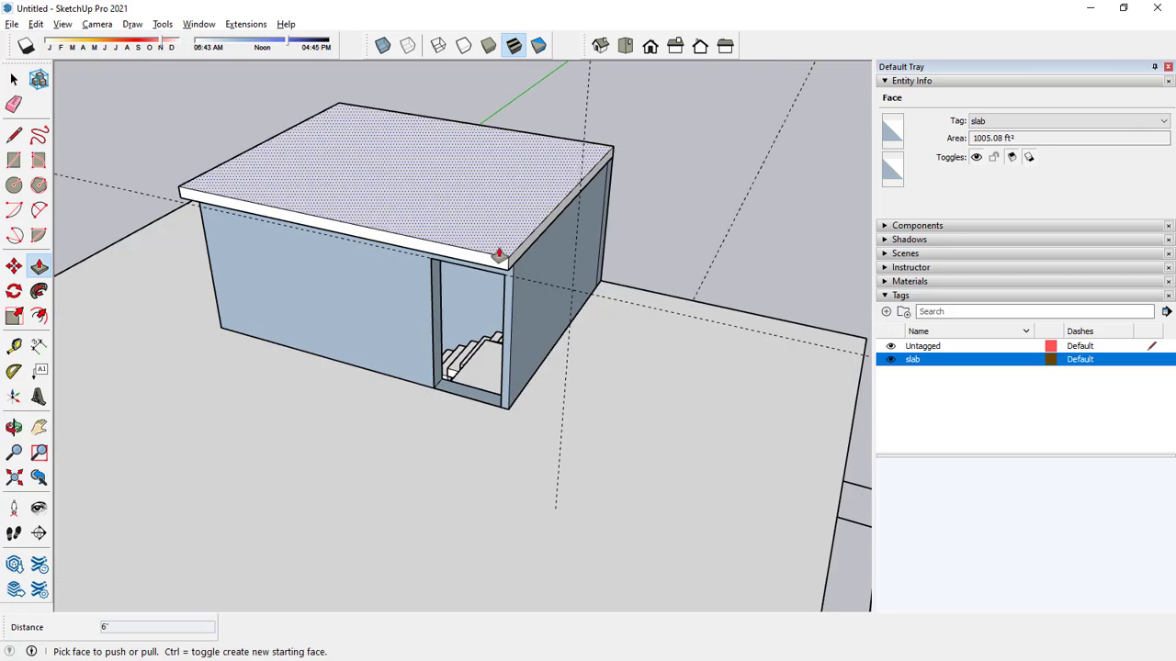
scroll(515, 262, up, 2)
click(519, 266)
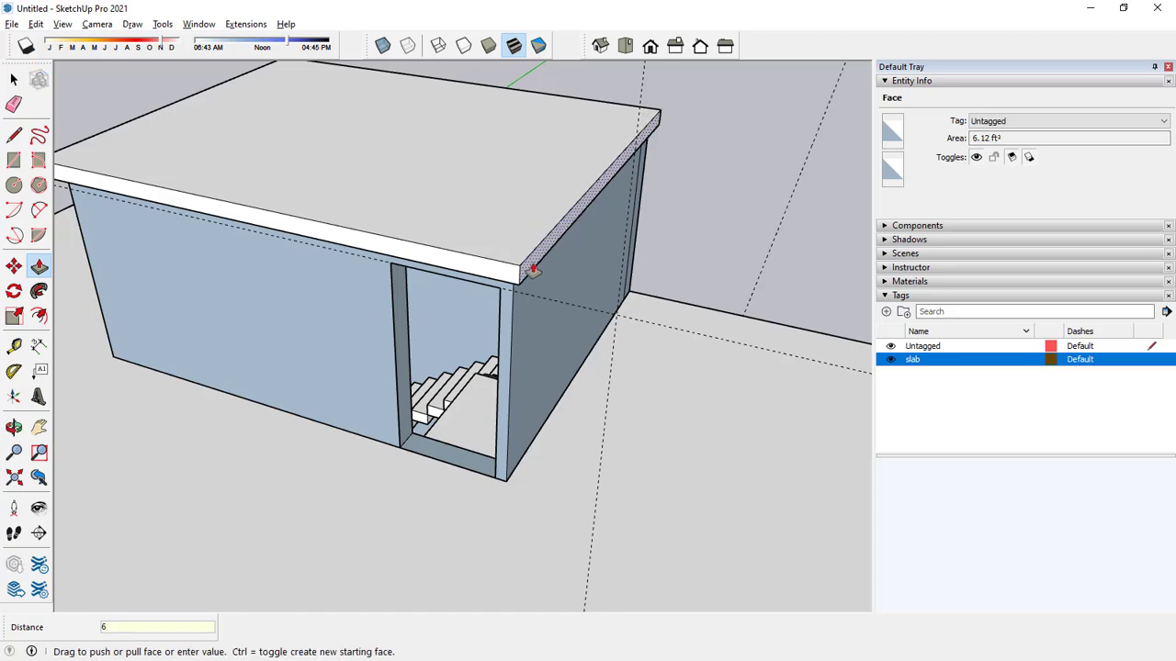
text(6)
key(Return)
Extend the stairwell roof slab outward 6" above the rear wall opposite the door.
scroll(535, 272, down, 2)
middle_drag(670, 241, 165, 291)
scroll(609, 275, up, 2)
middle_drag(608, 275, 519, 258)
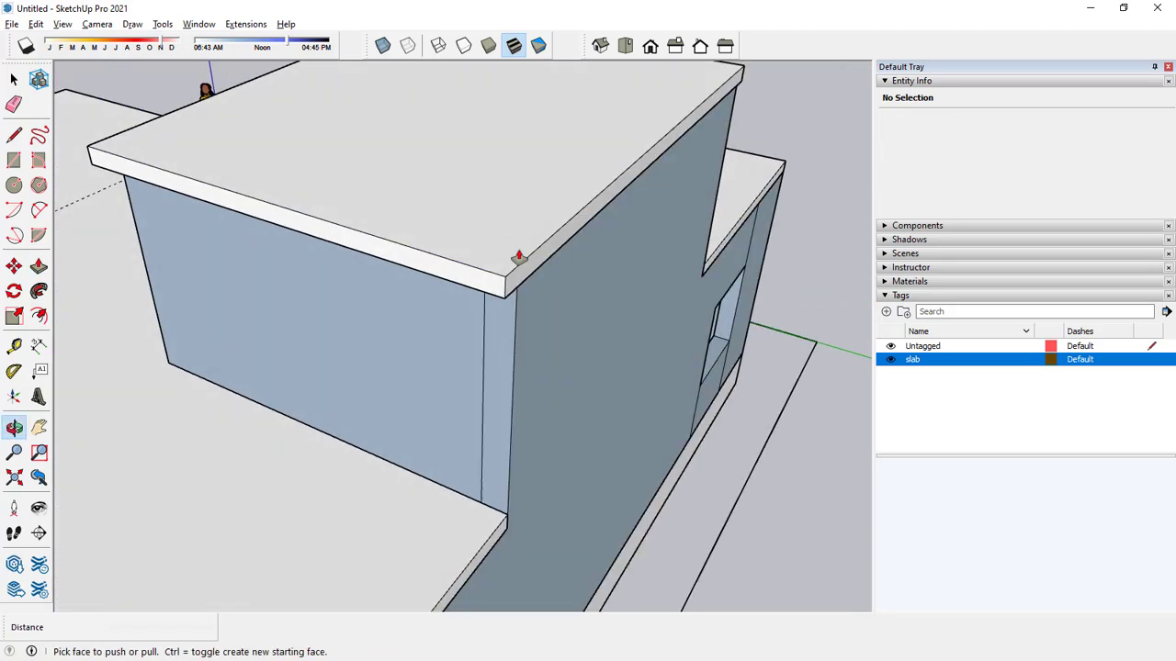
scroll(519, 258, up, 1)
click(537, 281)
text(6)
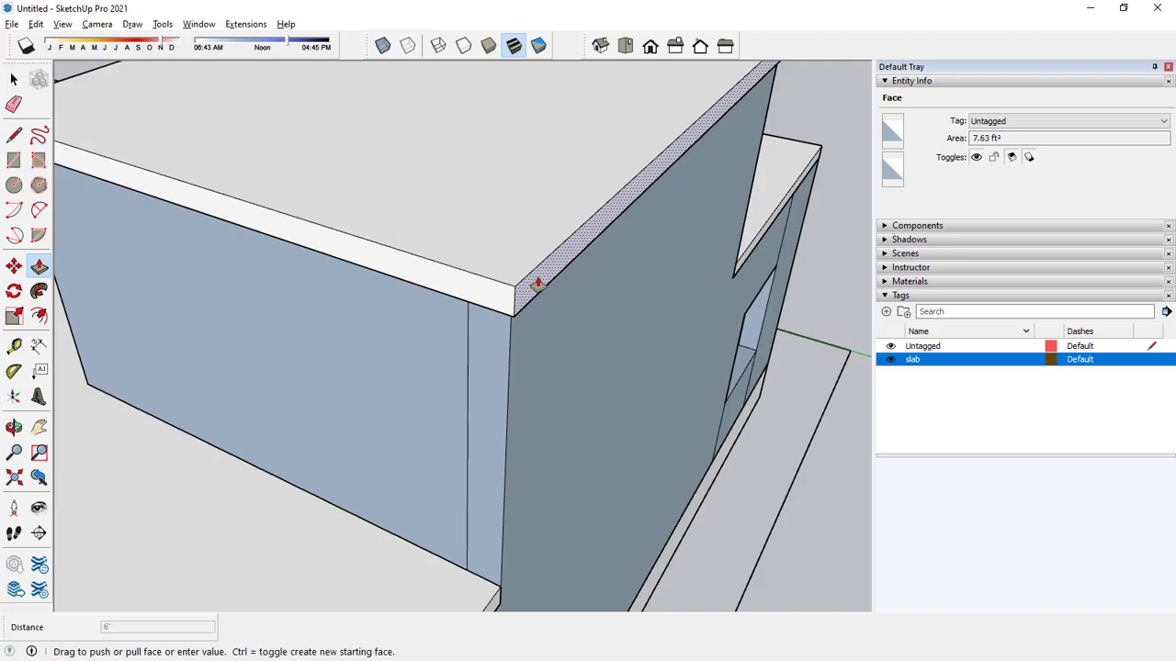
key(Return)
Examine the stairwell roof overhang from below and the whole house from outside.
scroll(582, 271, down, 5)
middle_drag(508, 291, 703, 183)
scroll(557, 126, up, 2)
middle_drag(556, 126, 592, 94)
scroll(496, 156, up, 1)
double_click(496, 156)
scroll(490, 164, up, 6)
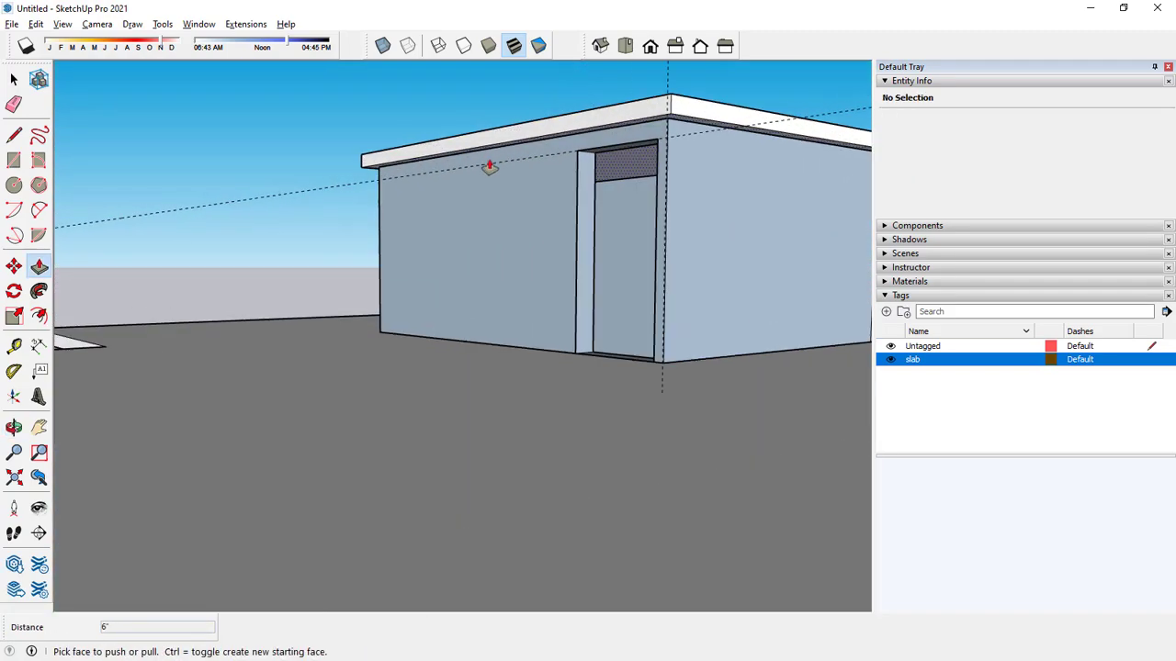
scroll(506, 201, down, 2)
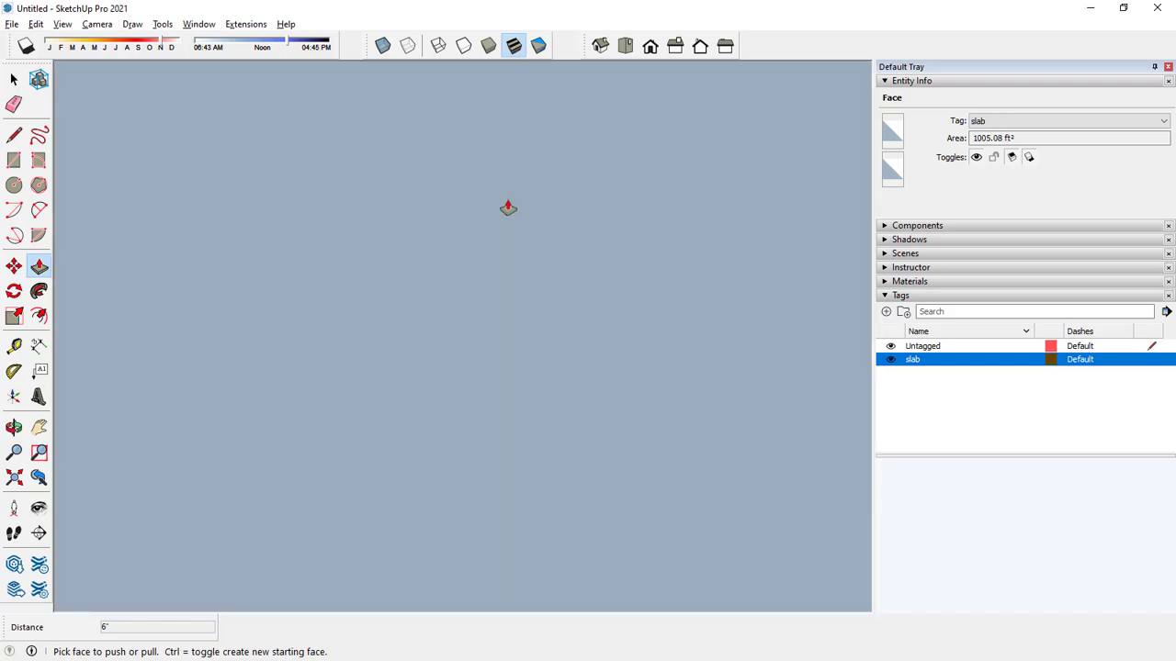
scroll(508, 210, down, 5)
scroll(570, 197, down, 3)
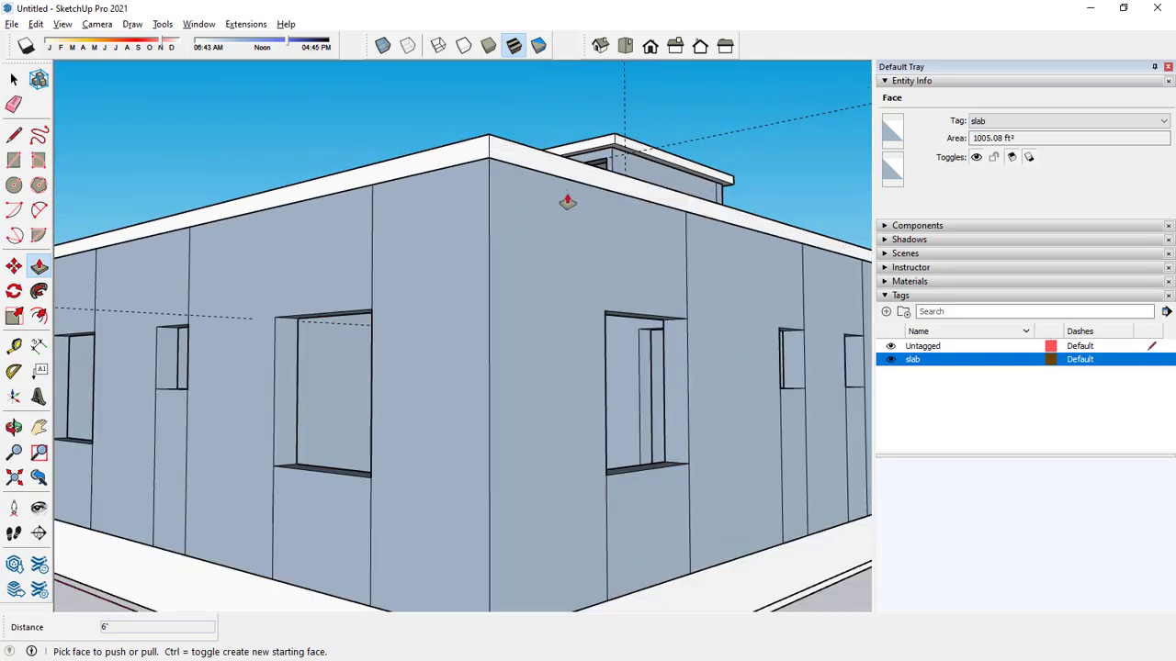
scroll(543, 105, up, 4)
scroll(497, 151, down, 8)
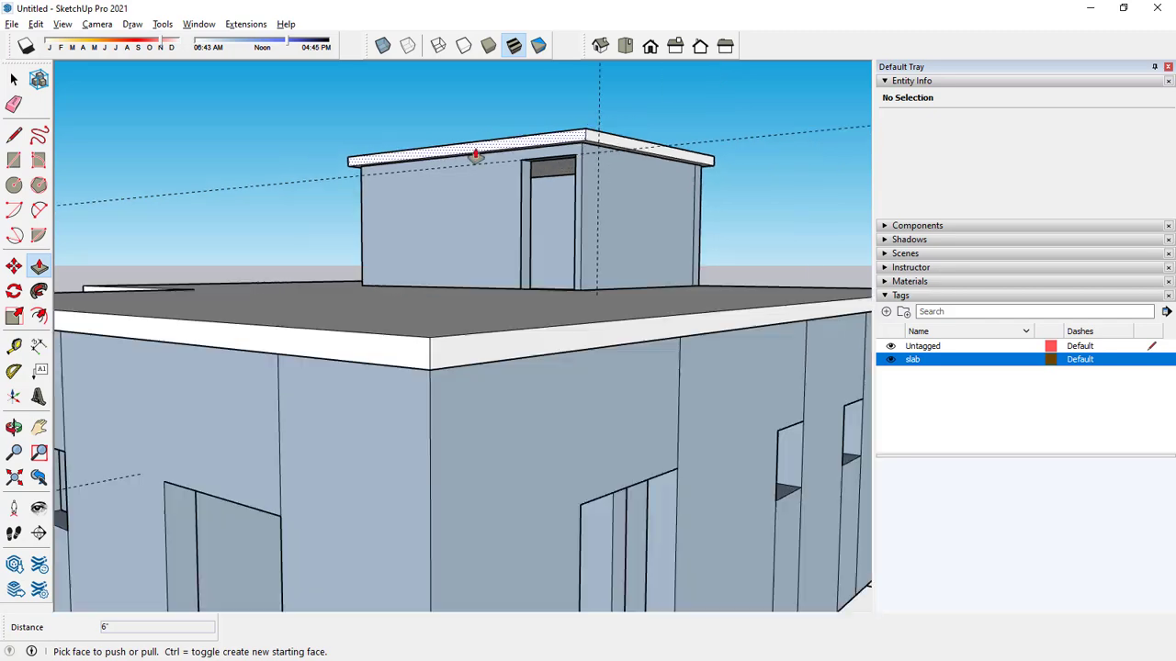
middle_drag(472, 157, 268, 149)
key(p)
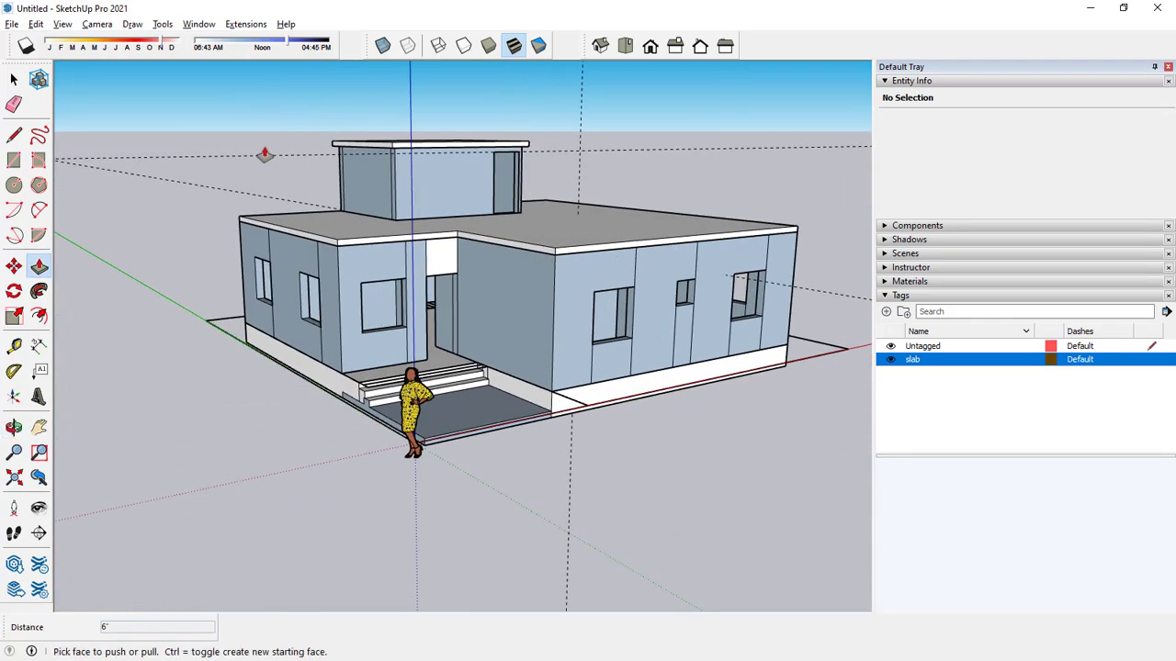
scroll(478, 229, down, 5)
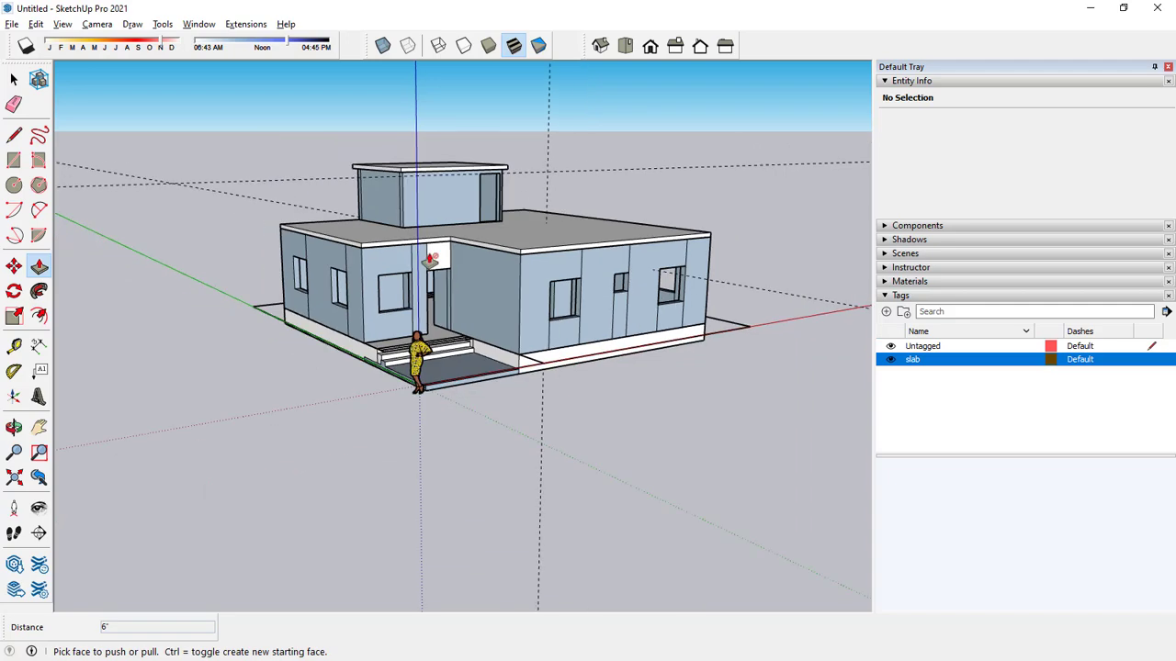
Delete the scale figure standing at the origin in front of the entrance.
key(space)
click(556, 166)
scroll(452, 271, up, 4)
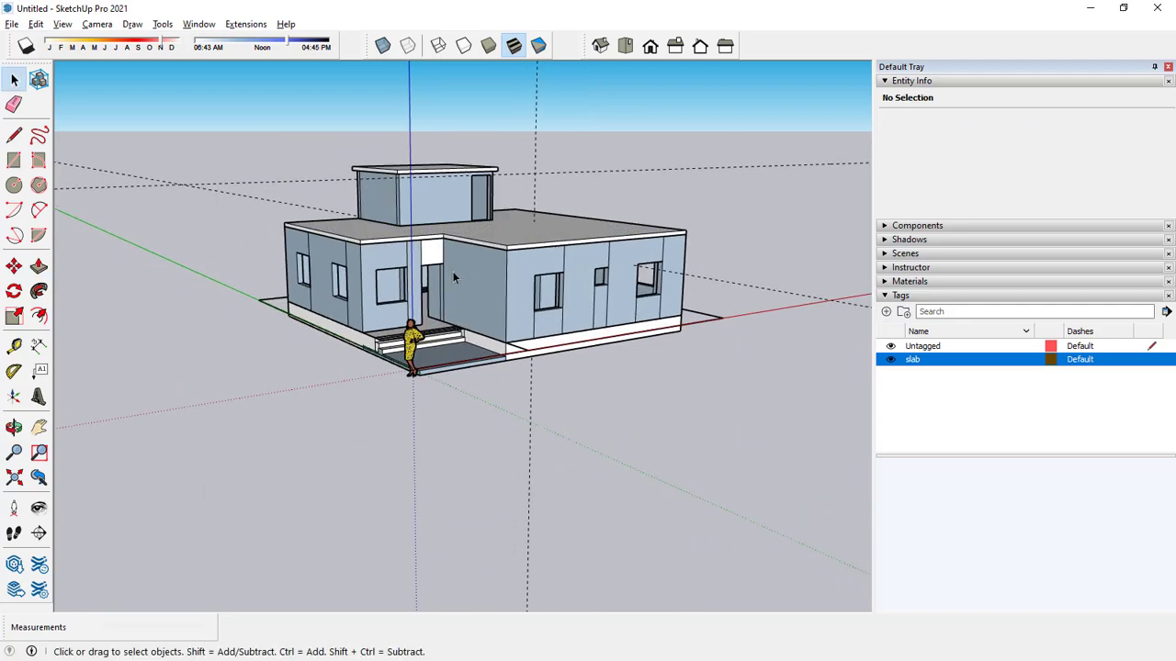
middle_drag(412, 352, 460, 408)
click(419, 360)
key(Delete)
scroll(577, 181, down, 3)
middle_drag(577, 181, 551, 244)
scroll(549, 189, up, 4)
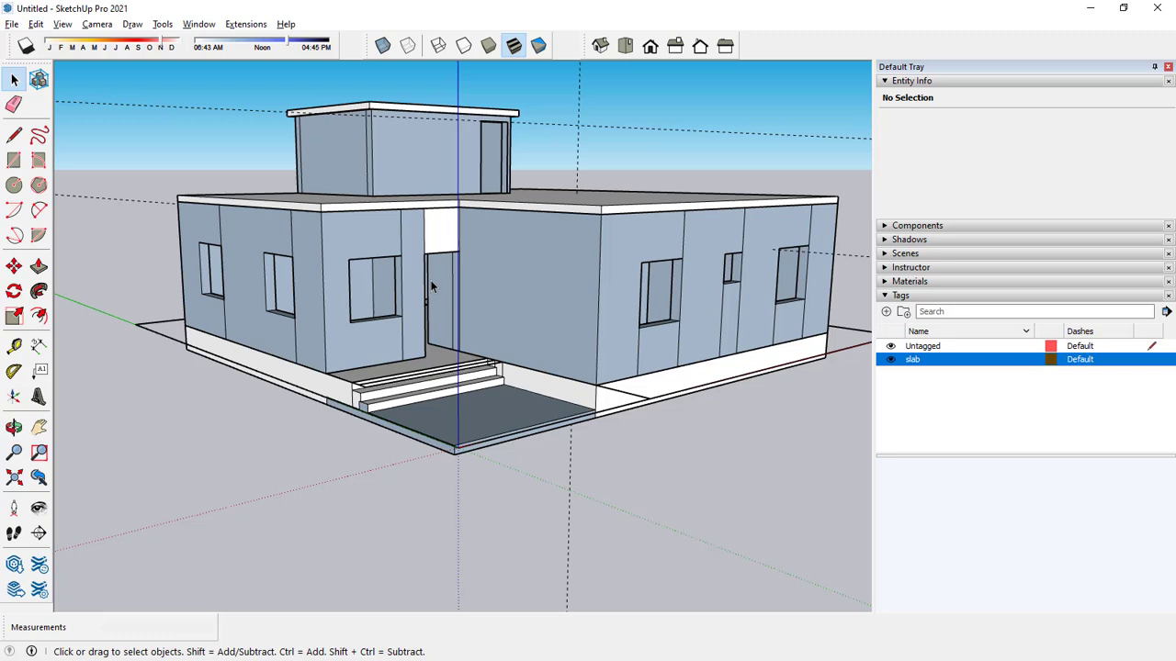